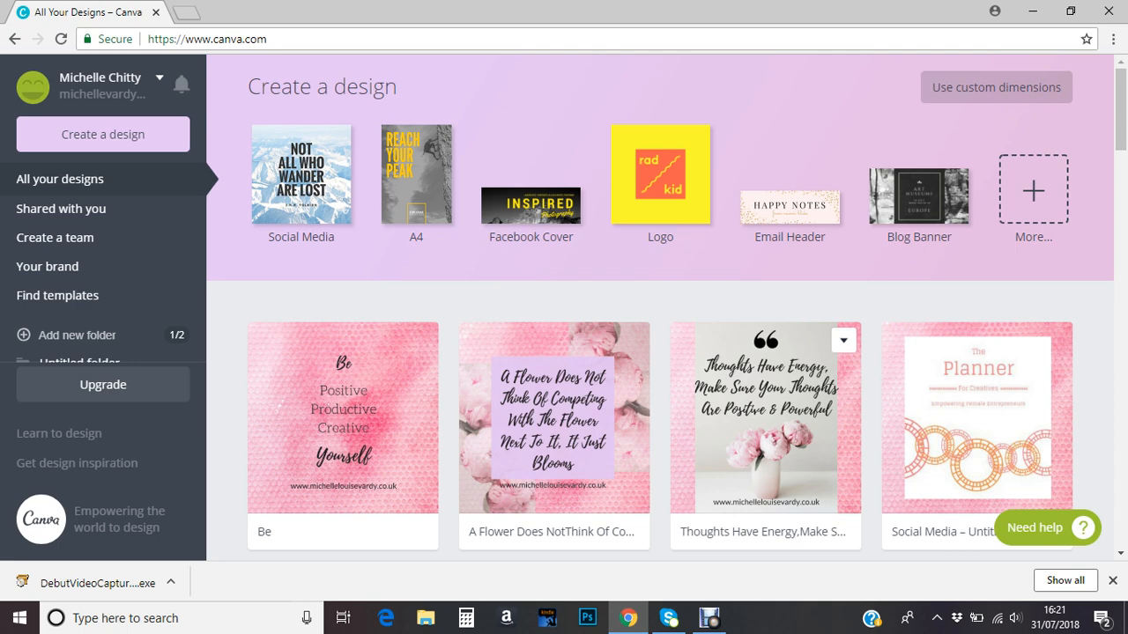
Create a blank Social Media design and add the pink watercolour texture from the uploaded images.
left_click(301, 174)
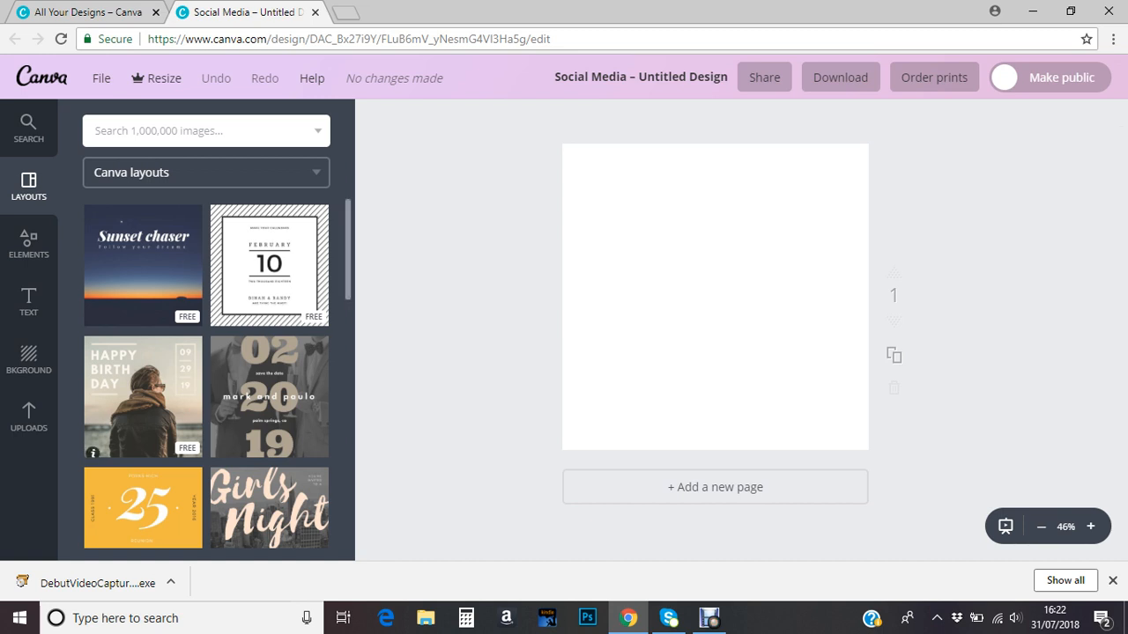
left_click(28, 418)
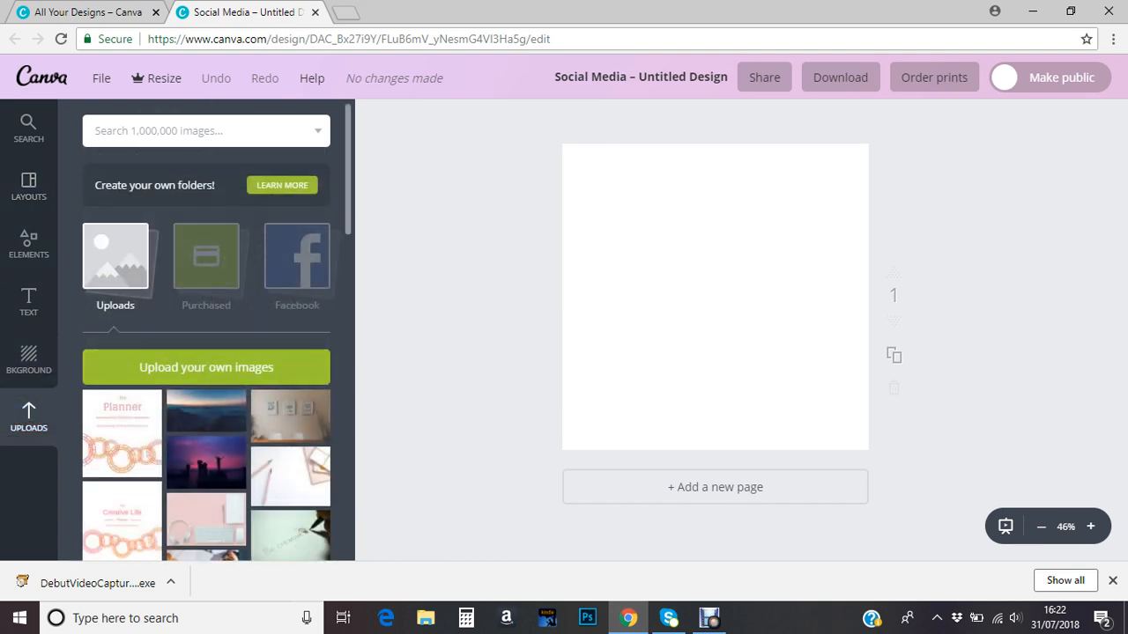
scroll(207, 353, "down", 8)
scroll(207, 353, "down", 6)
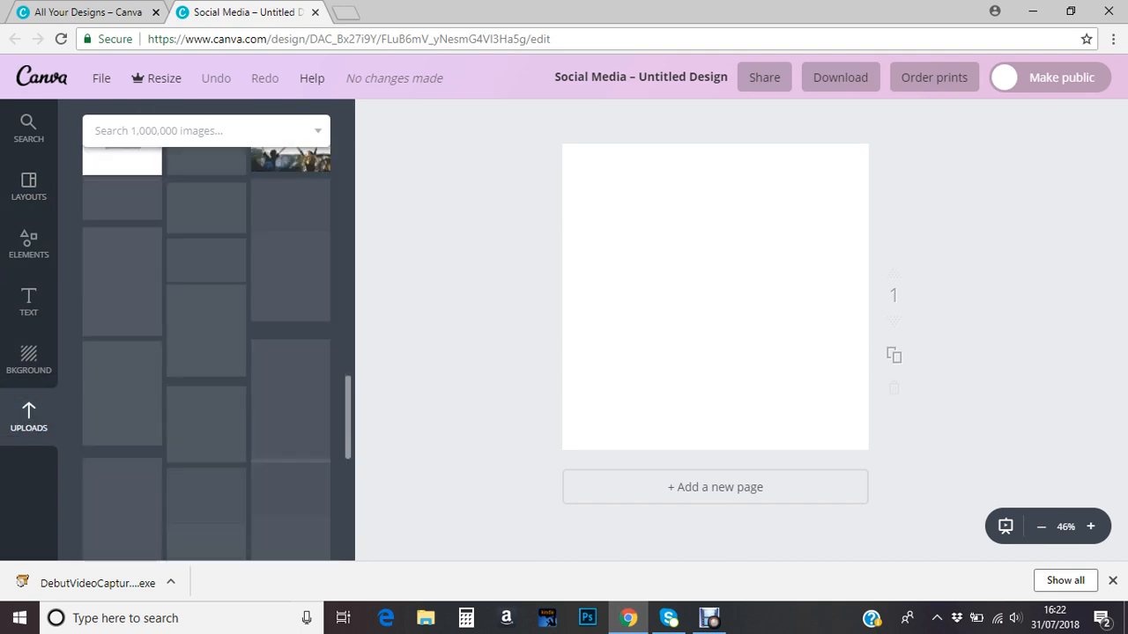
scroll(206, 353, "up", 15)
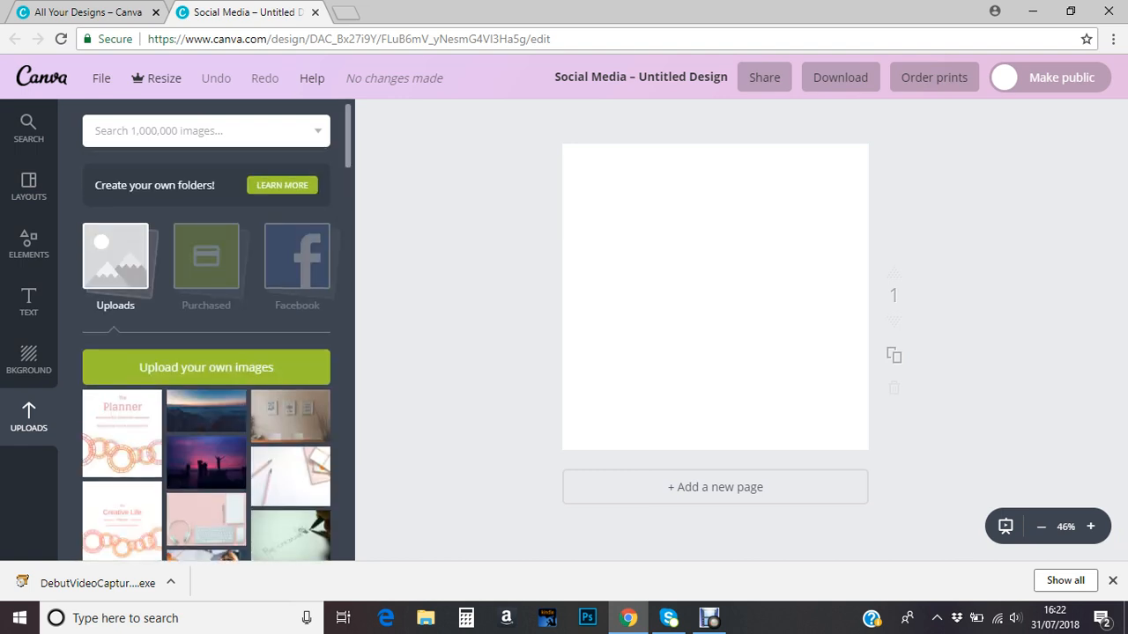
scroll(206, 353, "down", 10)
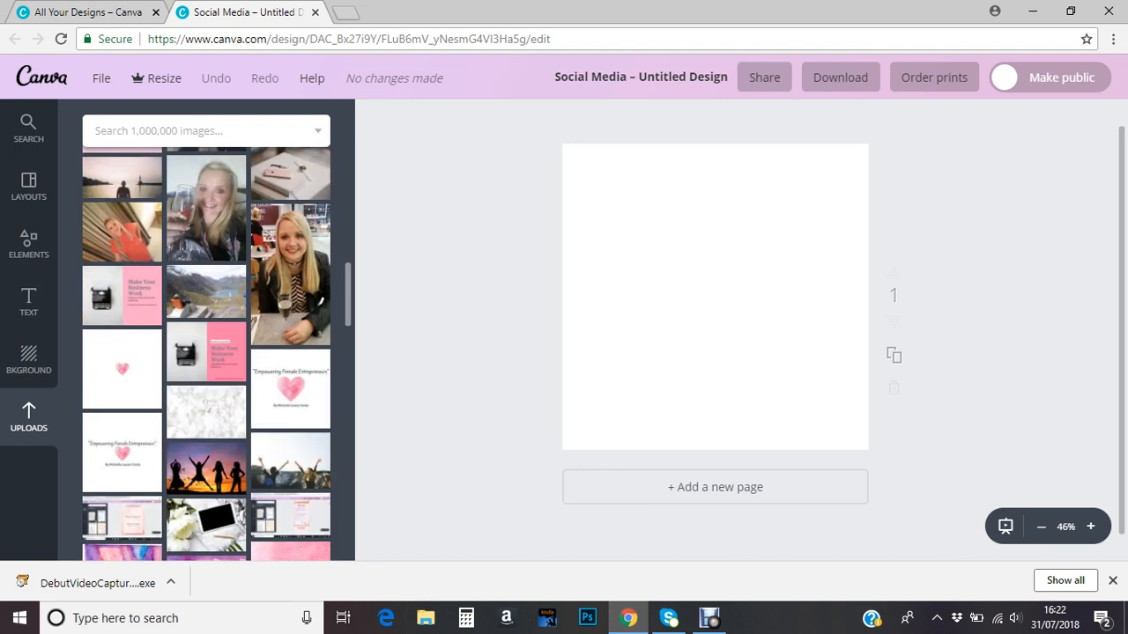
scroll(206, 353, "down", 3)
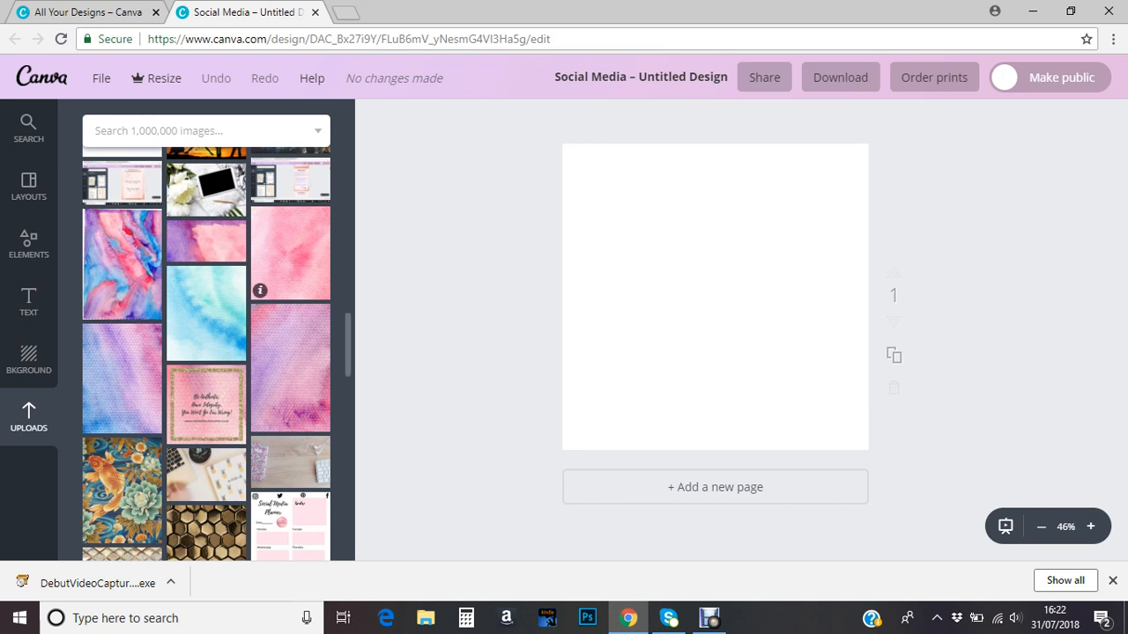
left_click(290, 254)
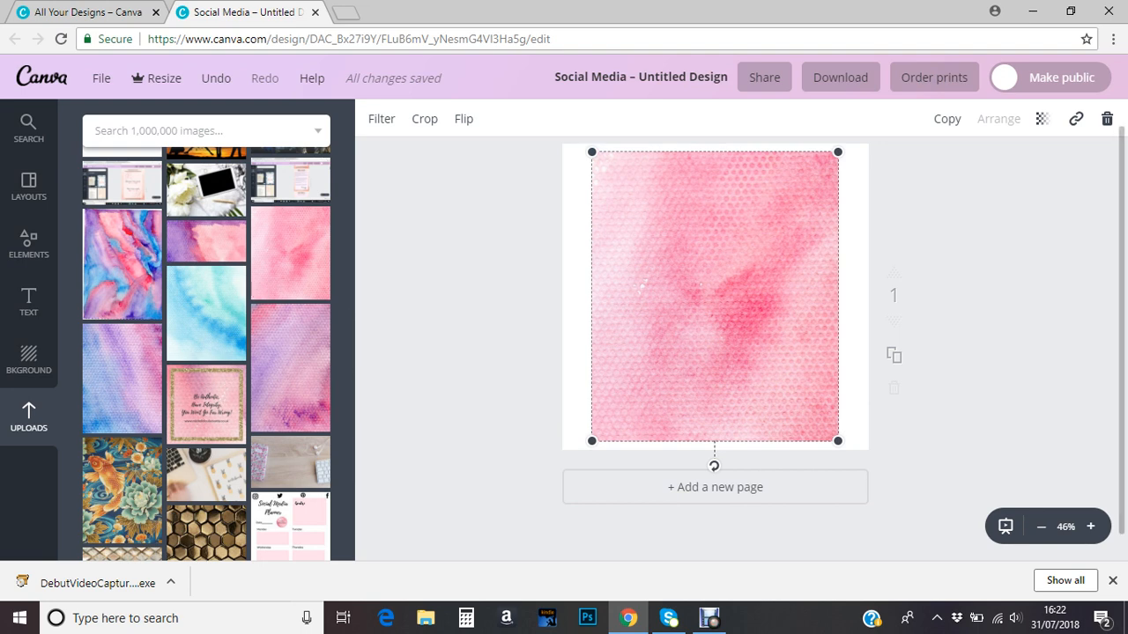
Enlarge the pink watercolour image to about 857 × 1007 so it covers the entire page as a backdrop.
left_click_drag(592, 151, 552, 105)
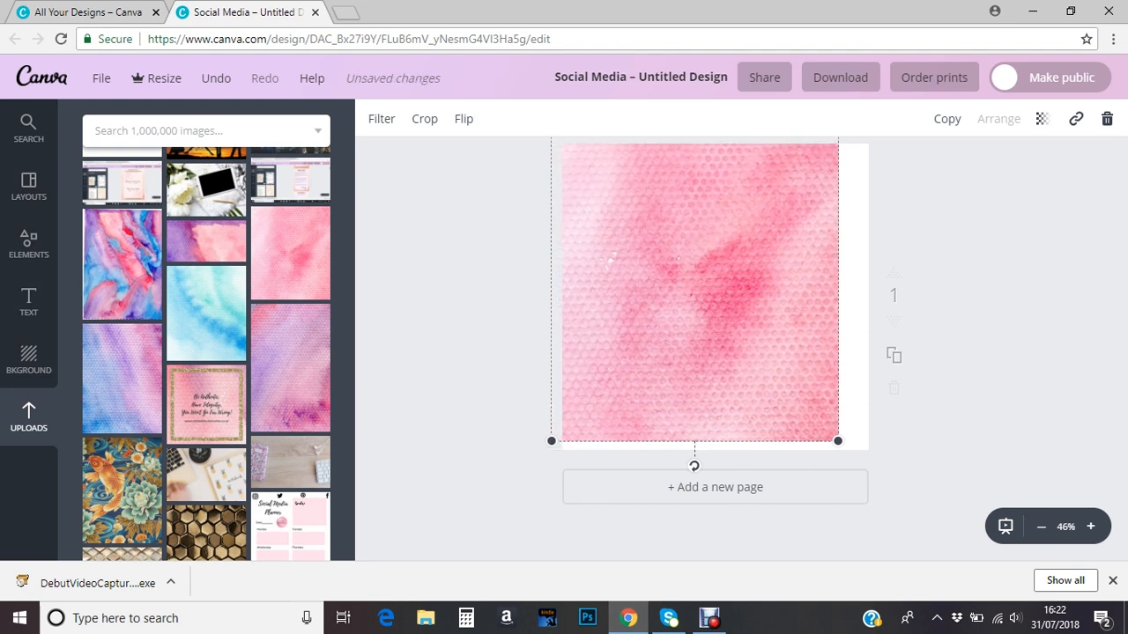
left_click_drag(837, 440, 878, 488)
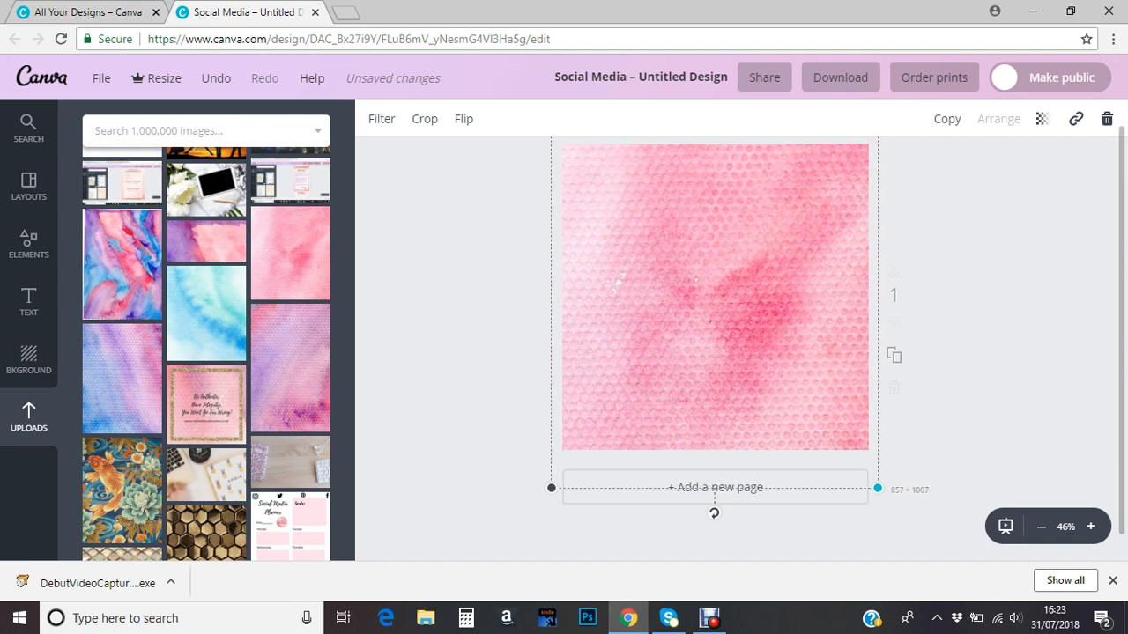
scroll(714, 334, "up", 1)
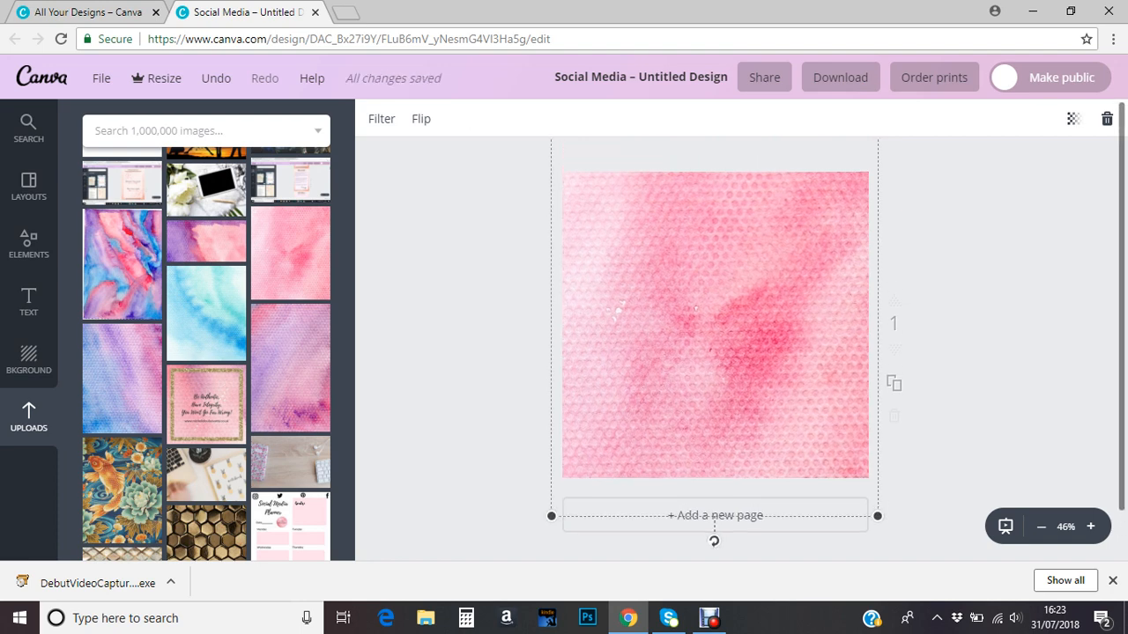
key("Escape")
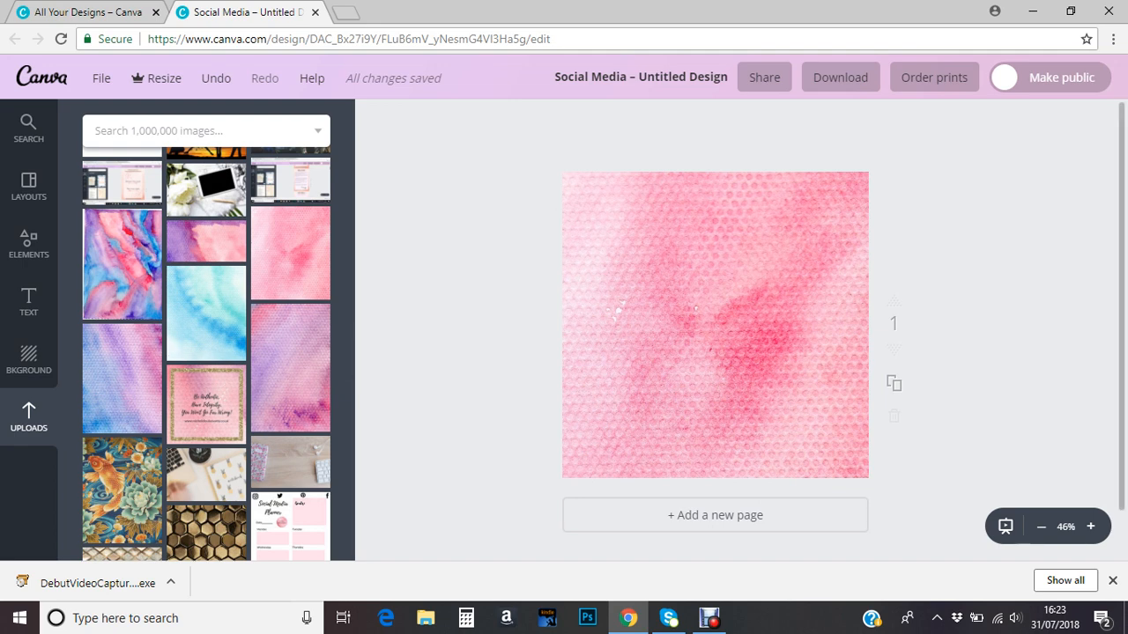
Search the image library for "quote" and place the free solid blue opening quotation marks at the top centre of the design.
left_click(29, 245)
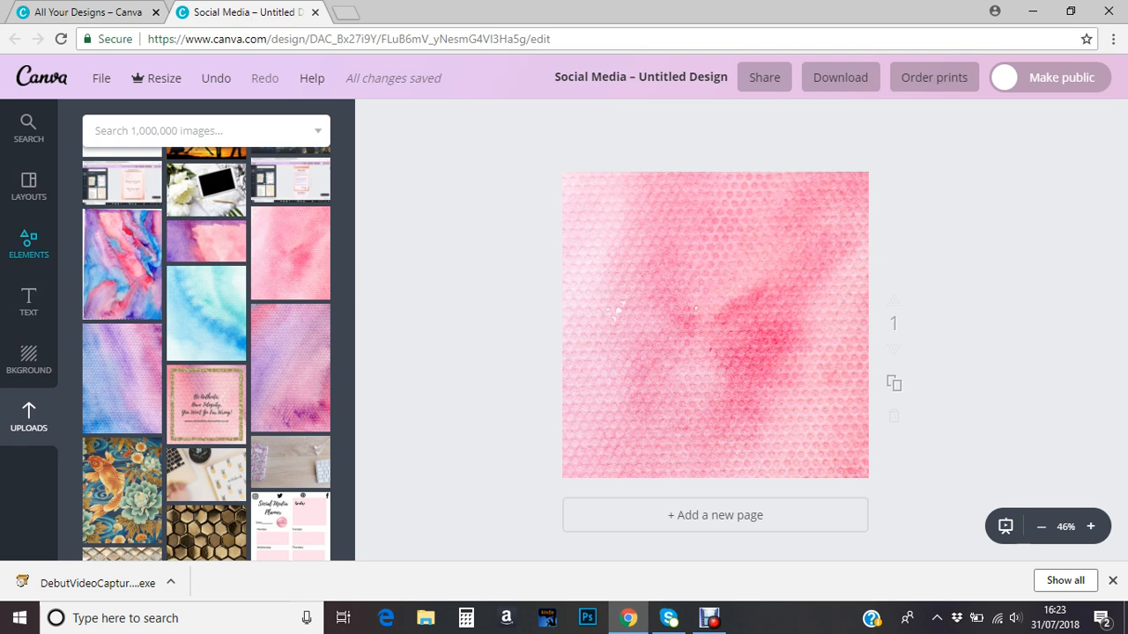
left_click(109, 313)
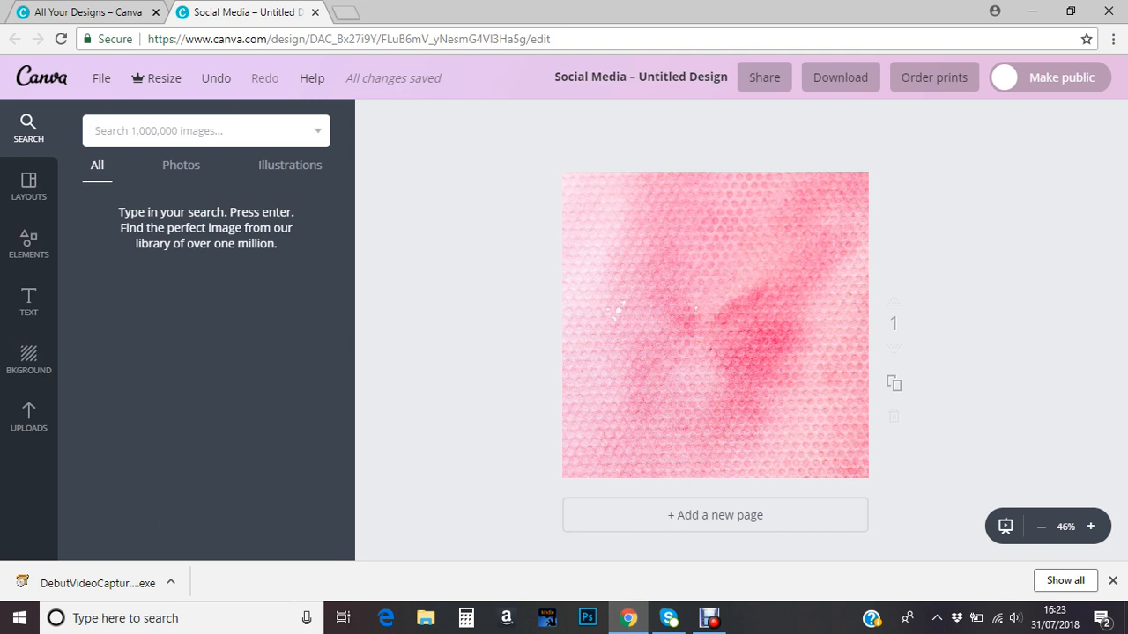
type("q")
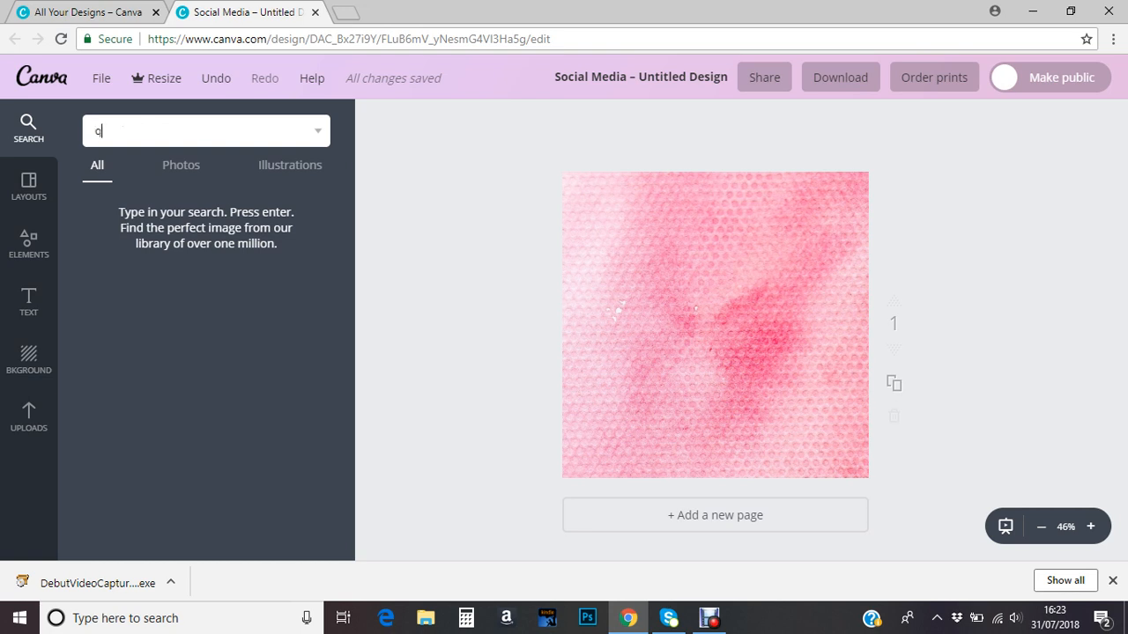
type("yuote")
key("Return")
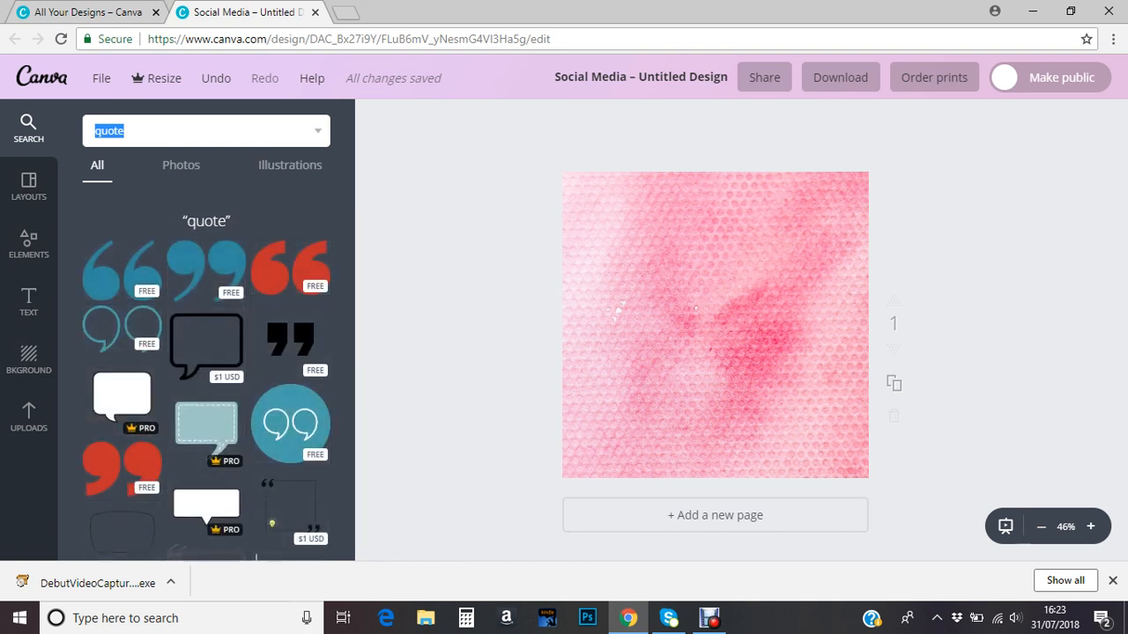
left_click(93, 293)
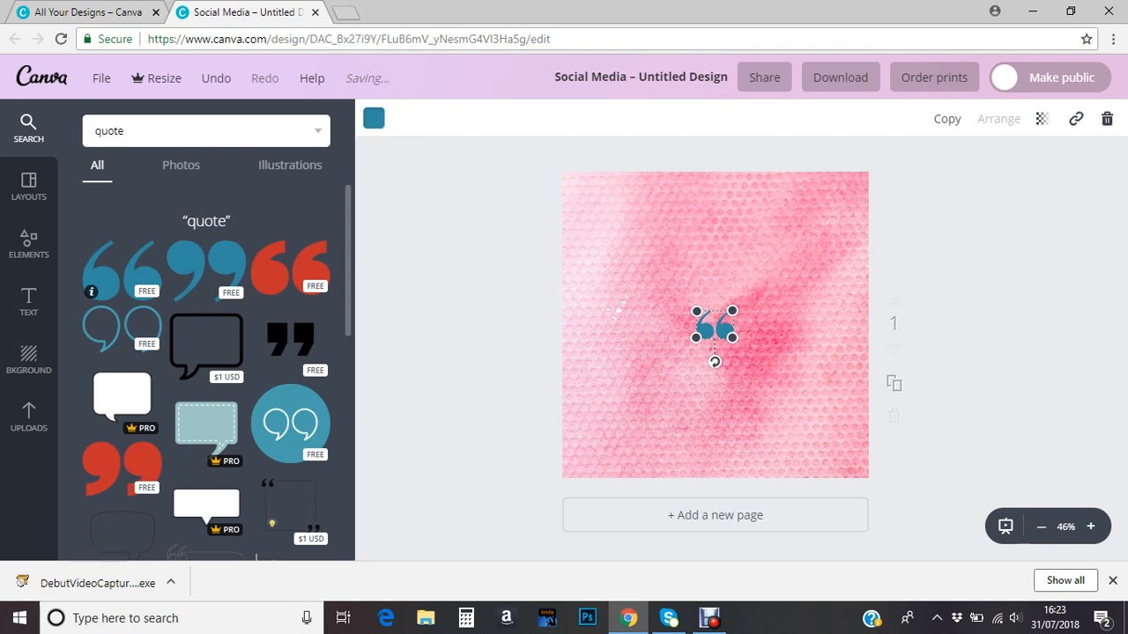
left_click_drag(704, 330, 716, 216)
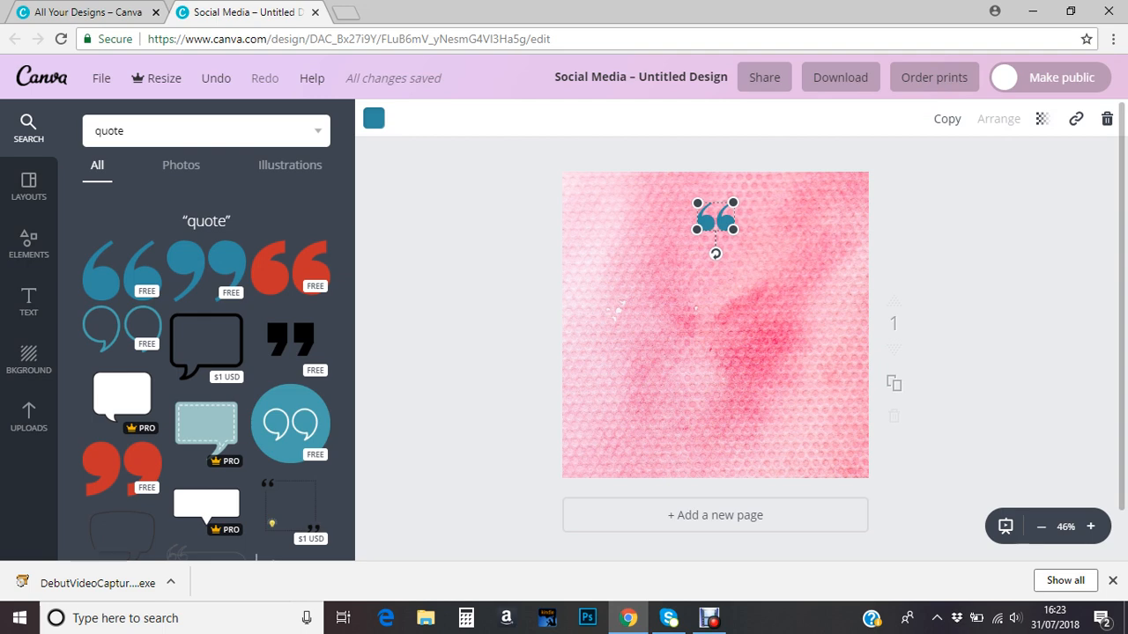
Recolour the quotation marks to black (#000000).
left_click(373, 118)
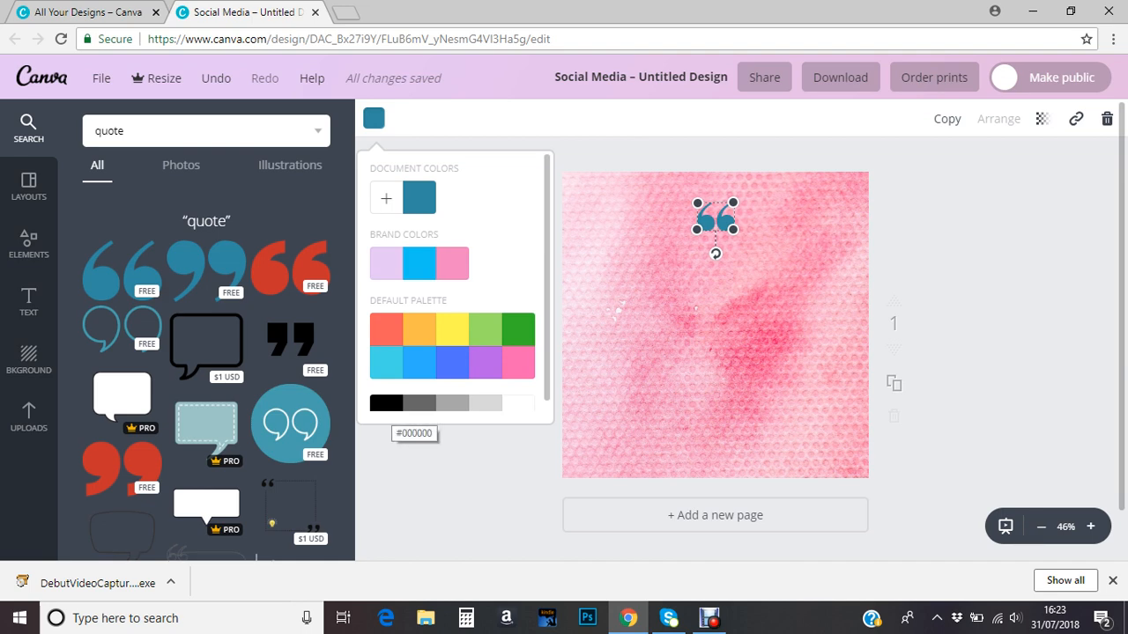
left_click(386, 403)
key("Escape")
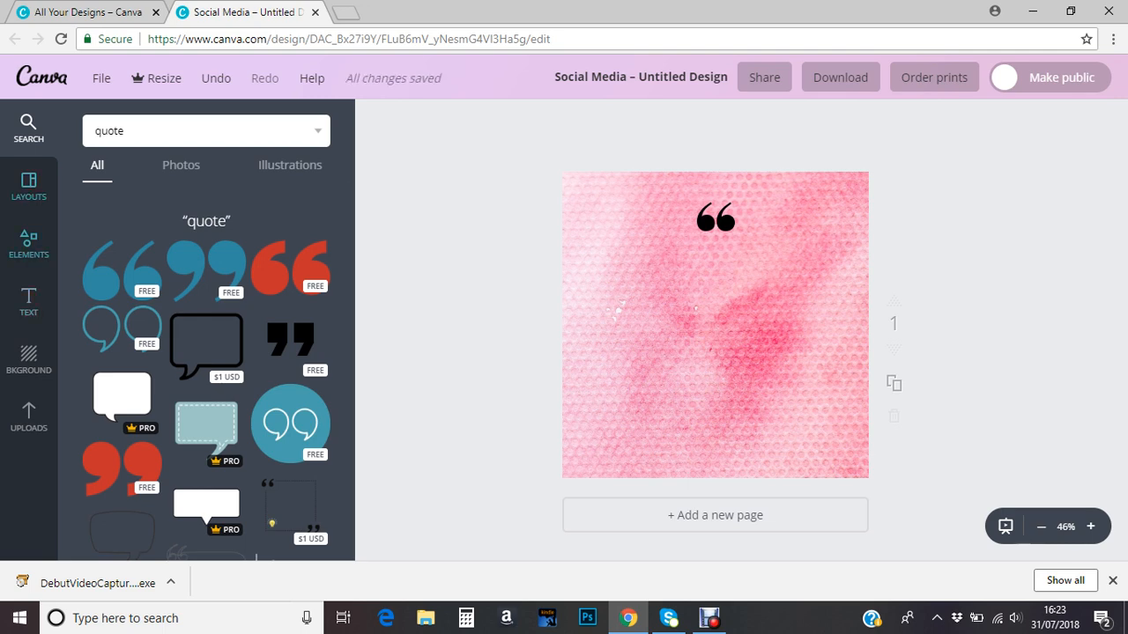
Add the "Ice Cream Party" text combination to the design and replace its script line with "Positive Quote".
left_click(28, 302)
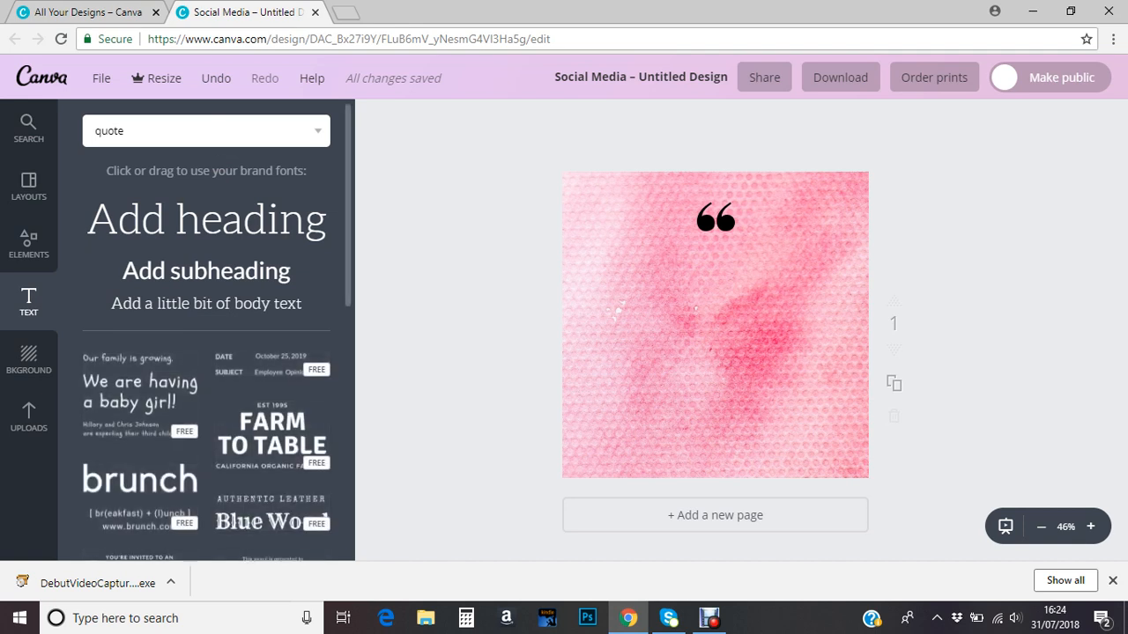
scroll(206, 352, "down", 3)
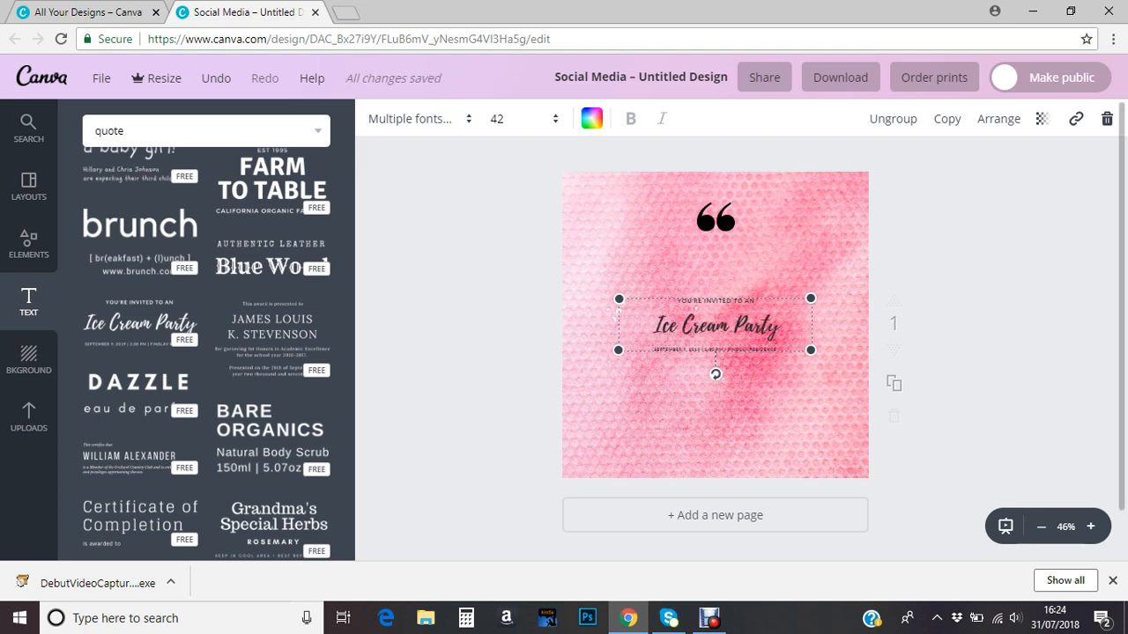
left_click(653, 326)
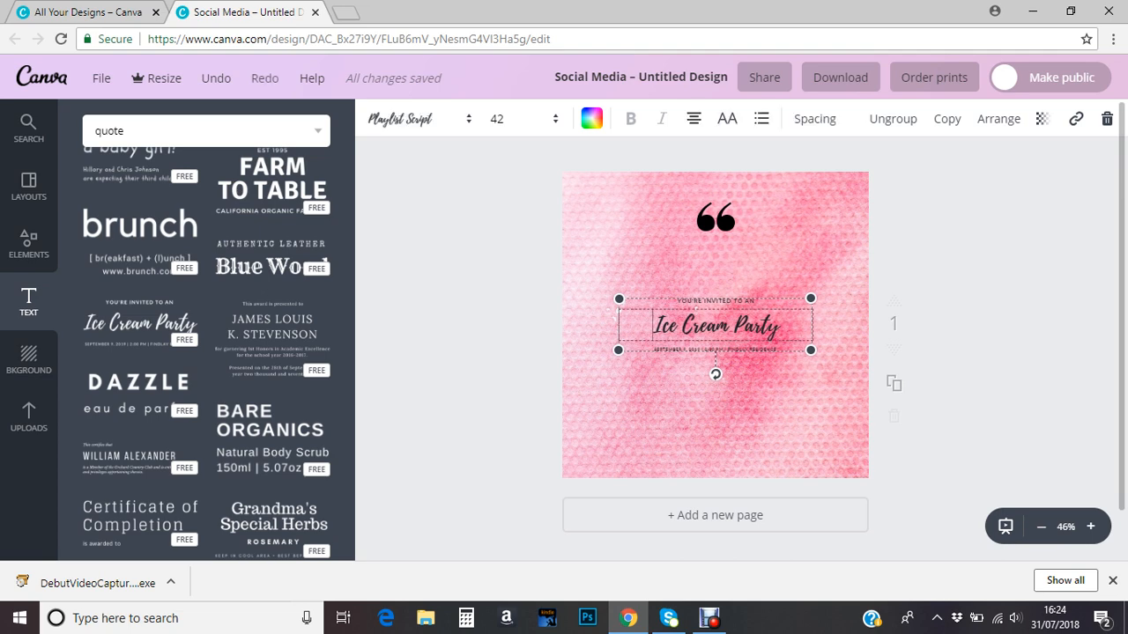
key("BackSpace")
key("BackSpace")
key("BackSpace")
key("BackSpace")
key("BackSpace")
key("BackSpace")
key("BackSpace")
key("BackSpace")
key("BackSpace")
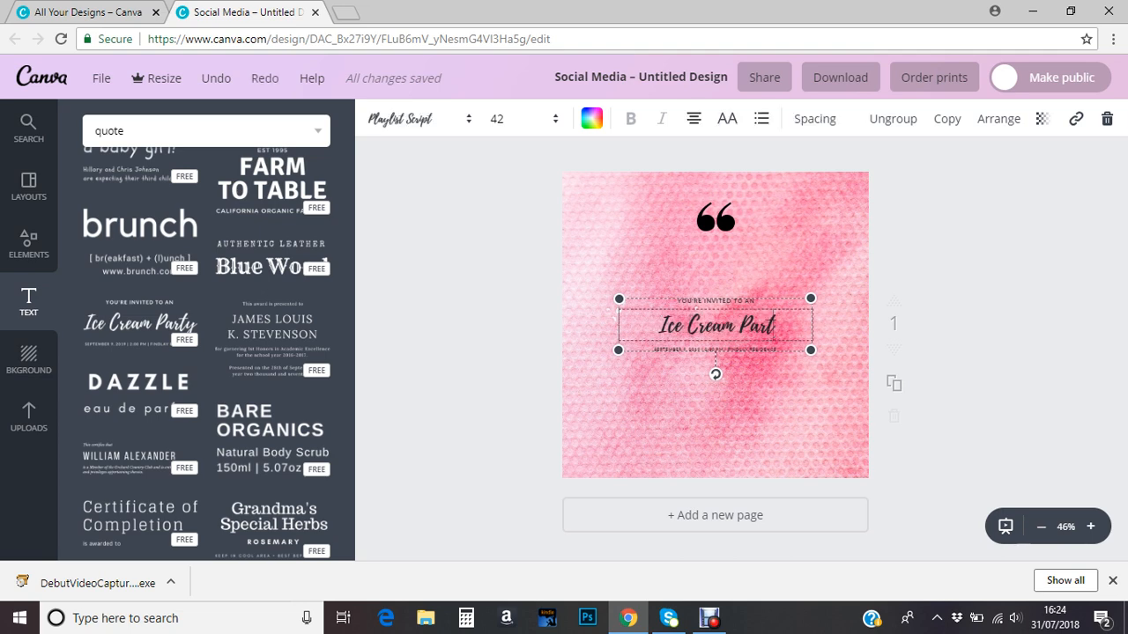
key("BackSpace")
key("BackSpace")
key("BackSpace")
key("BackSpace")
key("BackSpace")
key("BackSpace")
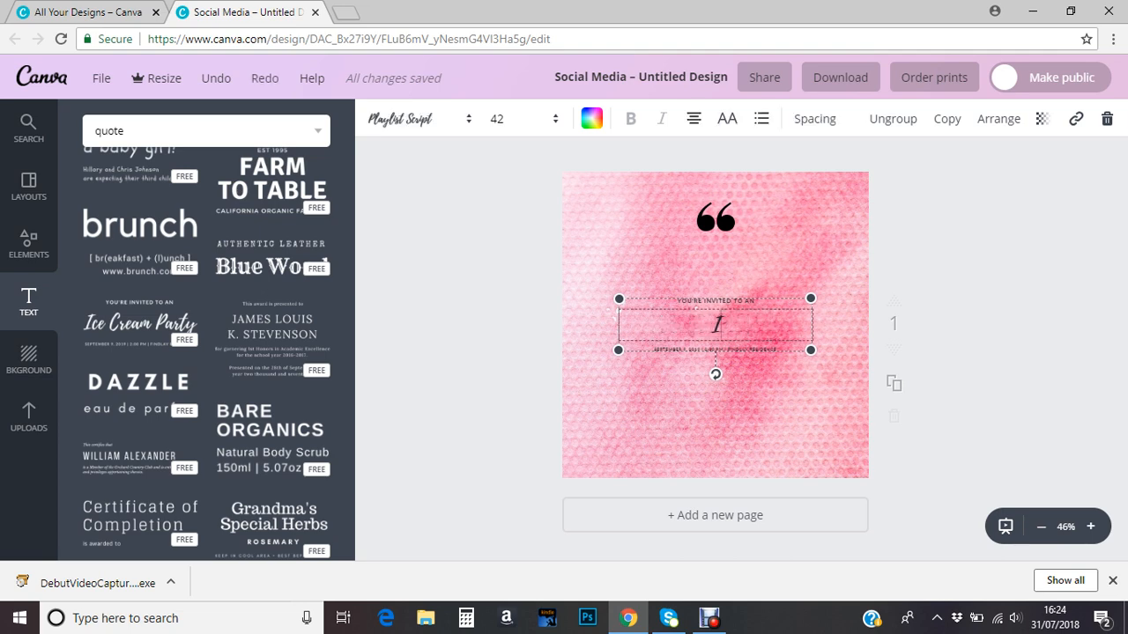
type("Positive Quote")
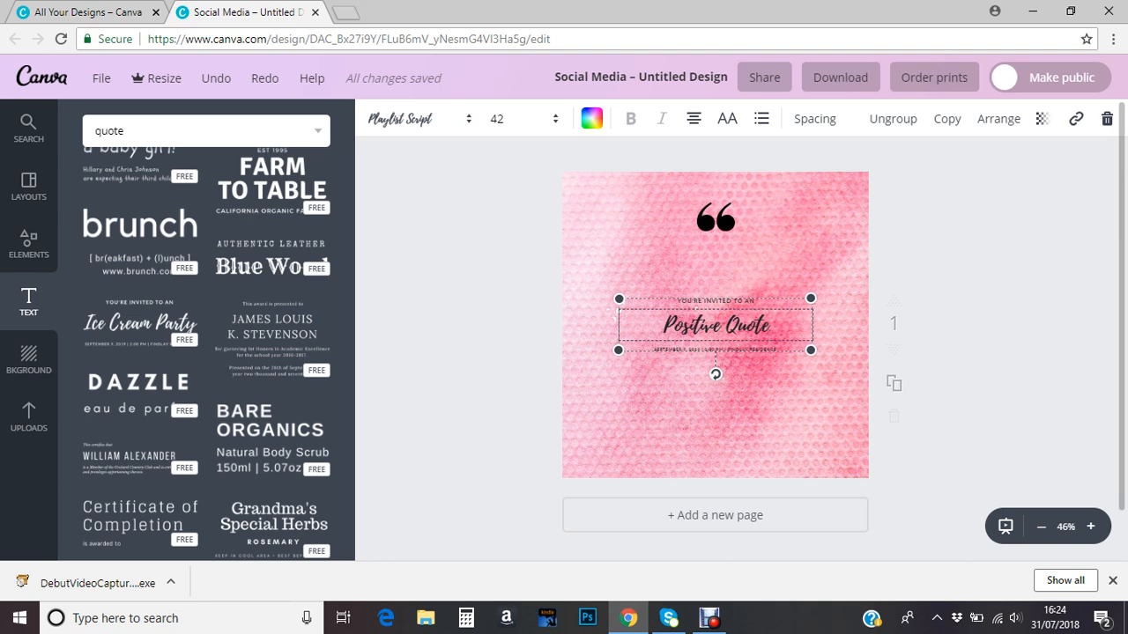
Replace the small line above the script text with "EMPOWERING FEMALE ENTREPRENEURS".
left_click(695, 302)
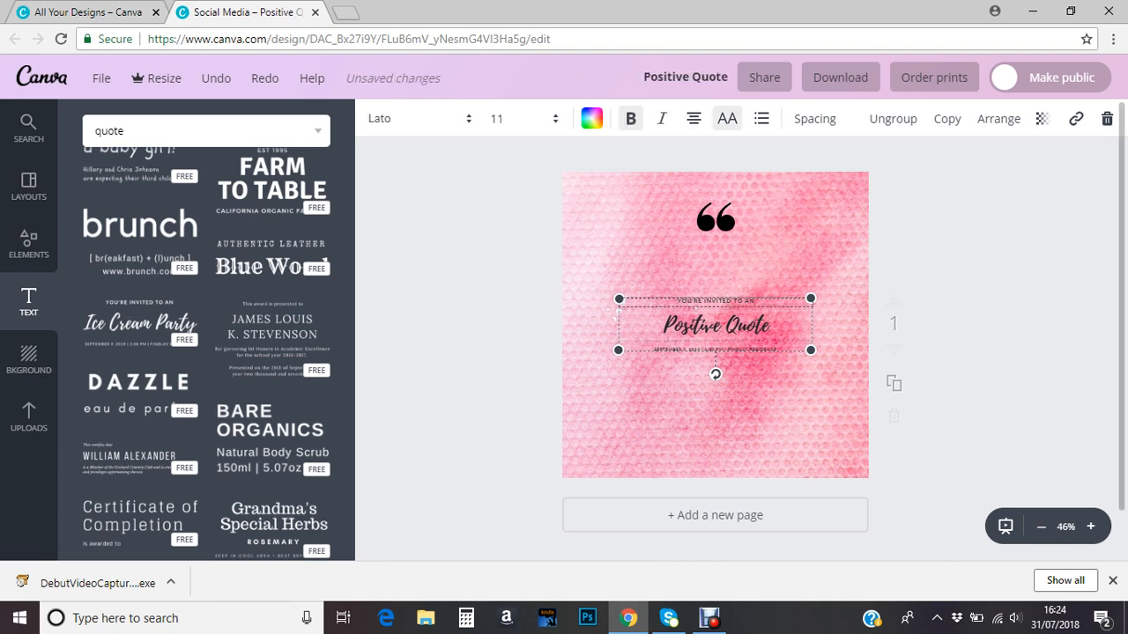
key("BackSpace")
key("BackSpace")
key("BackSpace")
key("BackSpace")
key("BackSpace")
key("BackSpace")
key("BackSpace")
key("BackSpace")
key("BackSpace")
key("BackSpace")
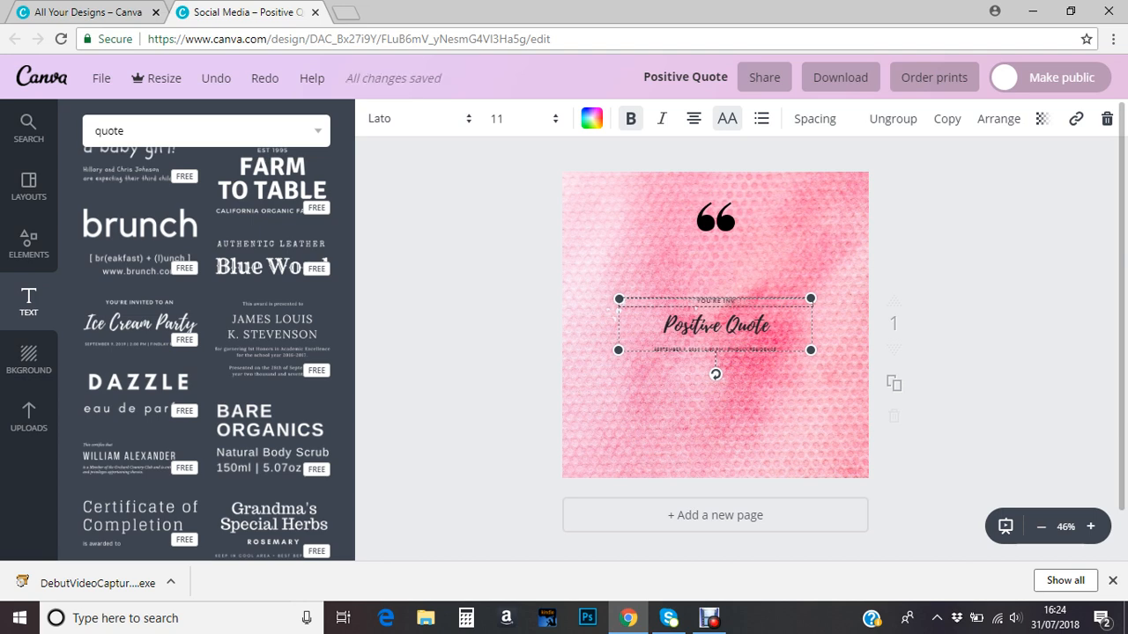
key("BackSpace")
key("BackSpace")
key("BackSpace")
key("BackSpace")
key("BackSpace")
key("BackSpace")
key("BackSpace")
type("EMPOWERING! FEMALE ENTREPRENEURSRS")
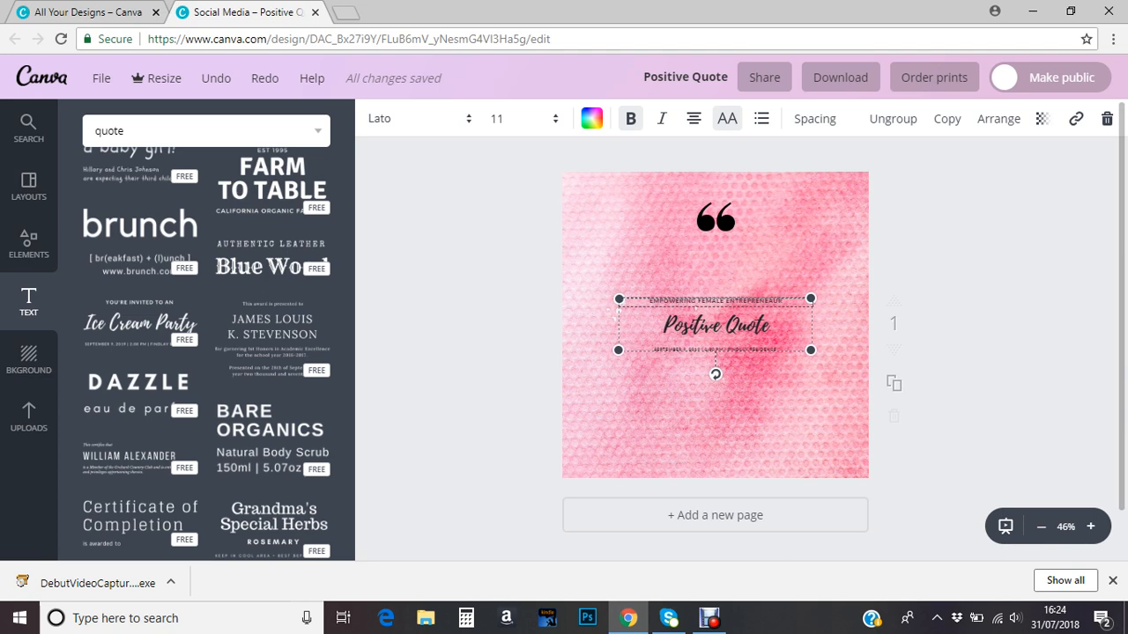
key("BackSpace")
key("BackSpace")
key("BackSpace")
type("URS!")
Remove the first letter of the "Positive Quote" line and deselect the text group.
left_click(674, 325)
key("BackSpace")
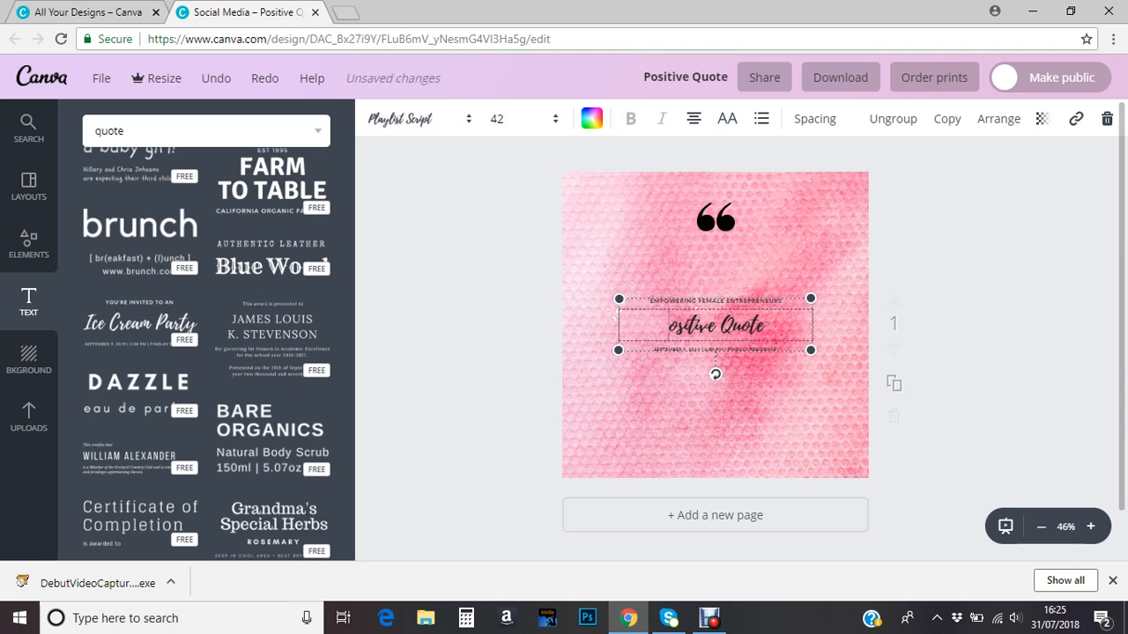
key("Escape")
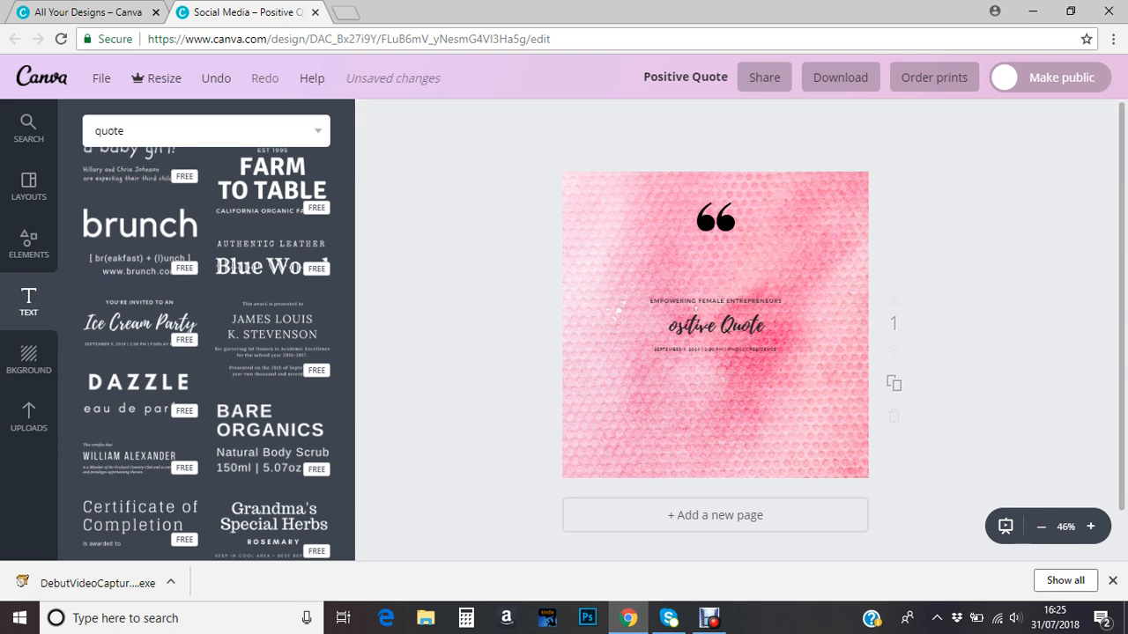
Delete the small upper text line, and remove the rest of the text group from the design.
left_click(715, 349)
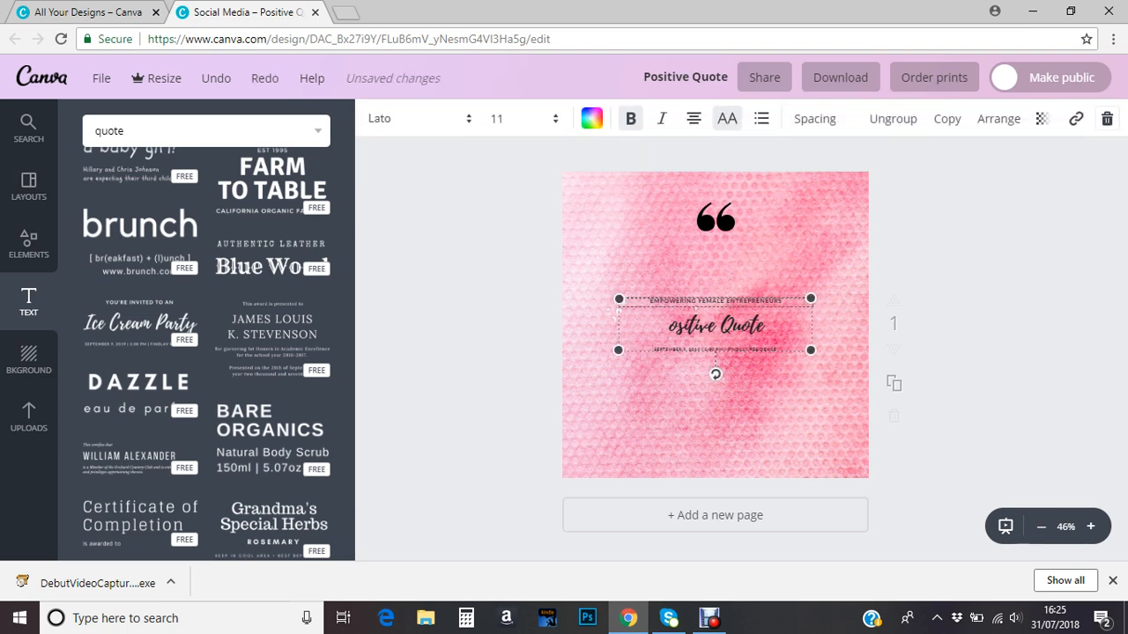
left_click(1106, 118)
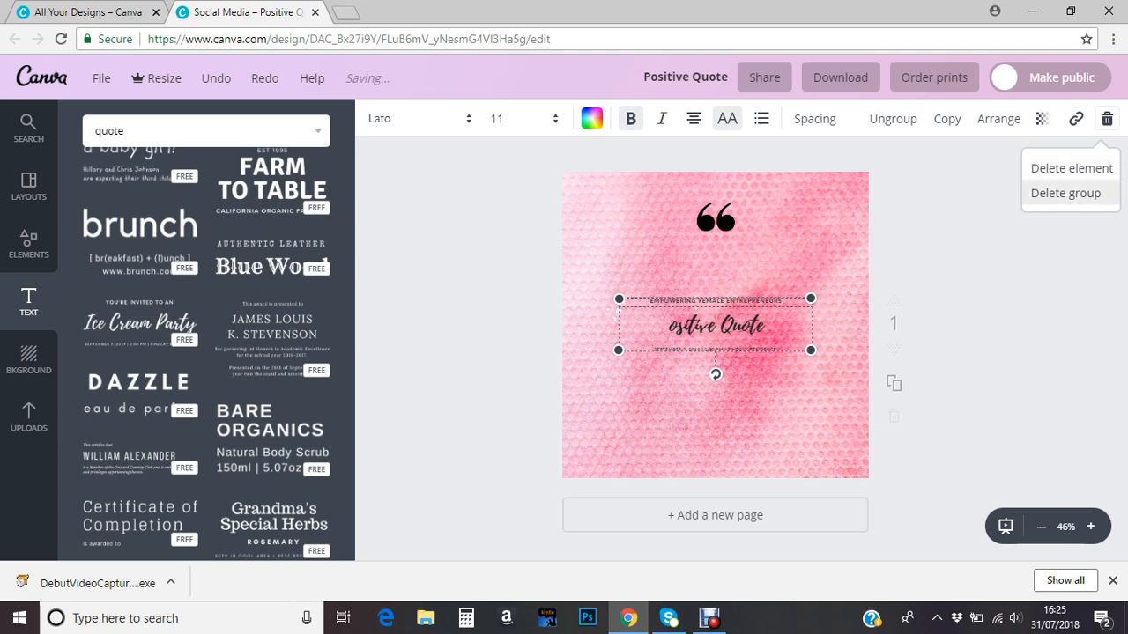
left_click(1071, 167)
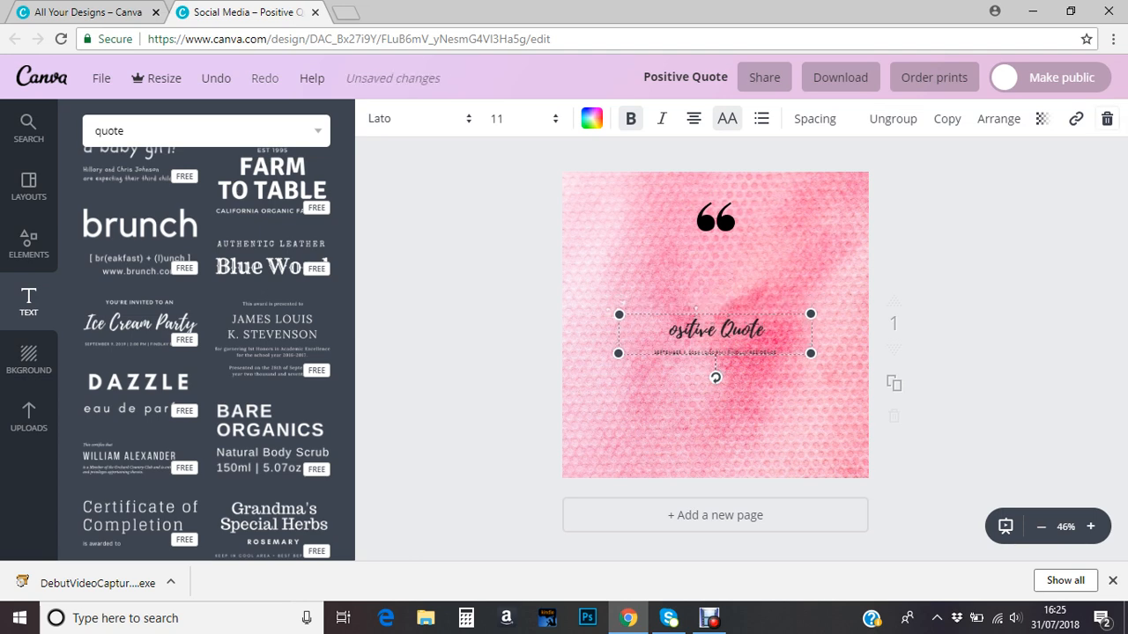
left_click(1105, 118)
left_click(1065, 193)
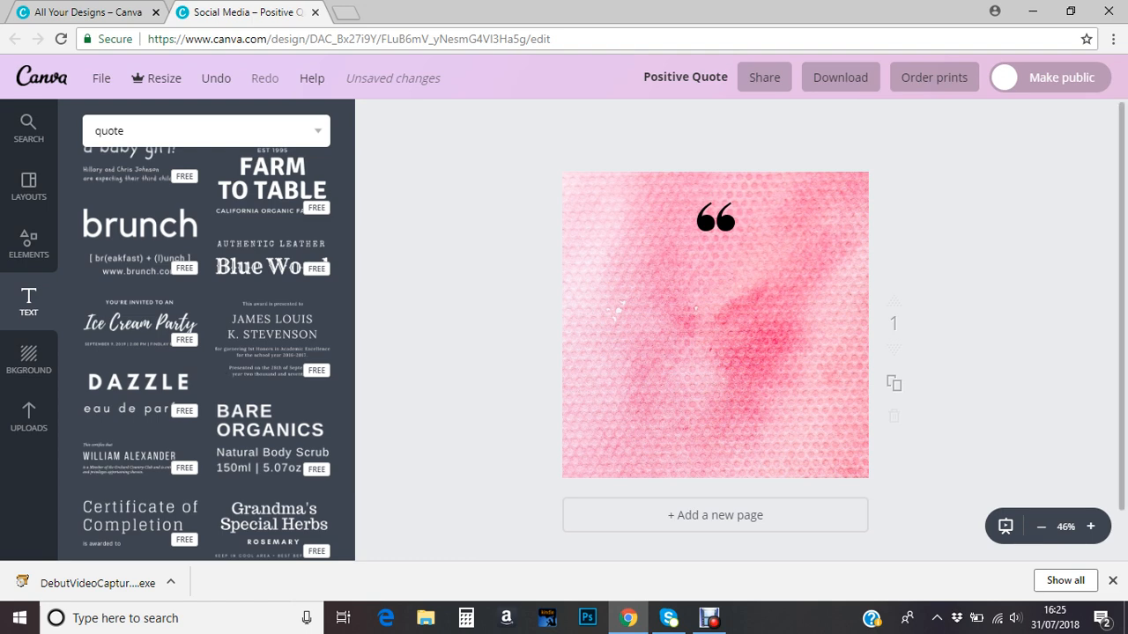
scroll(207, 352, "up", 3)
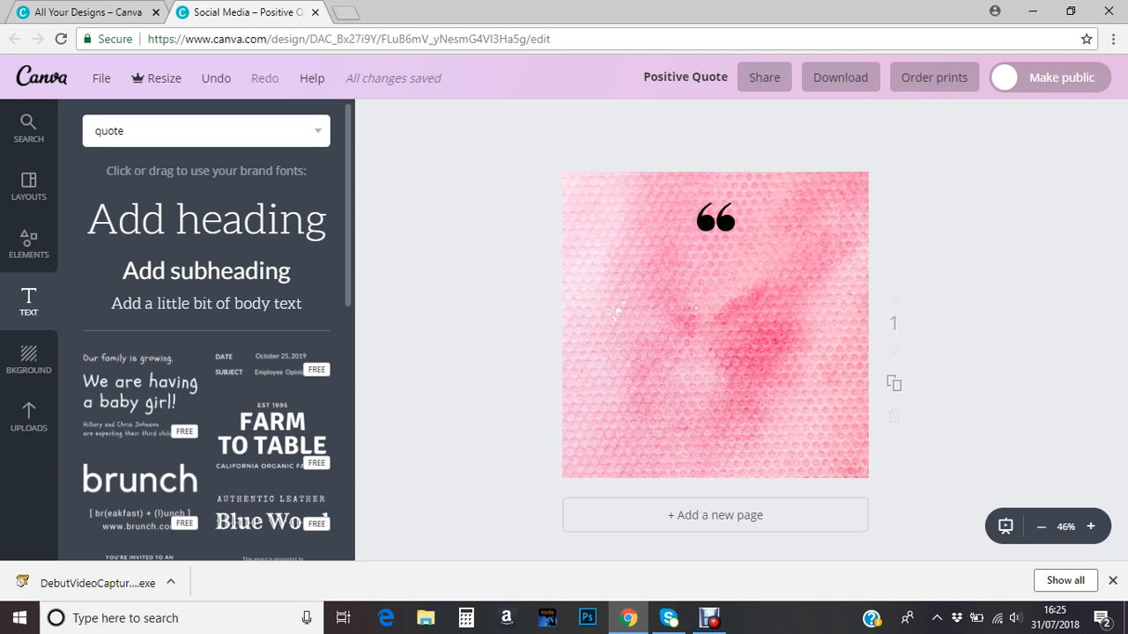
Add a heading text box below the quotation marks and clear its placeholder text.
key("t")
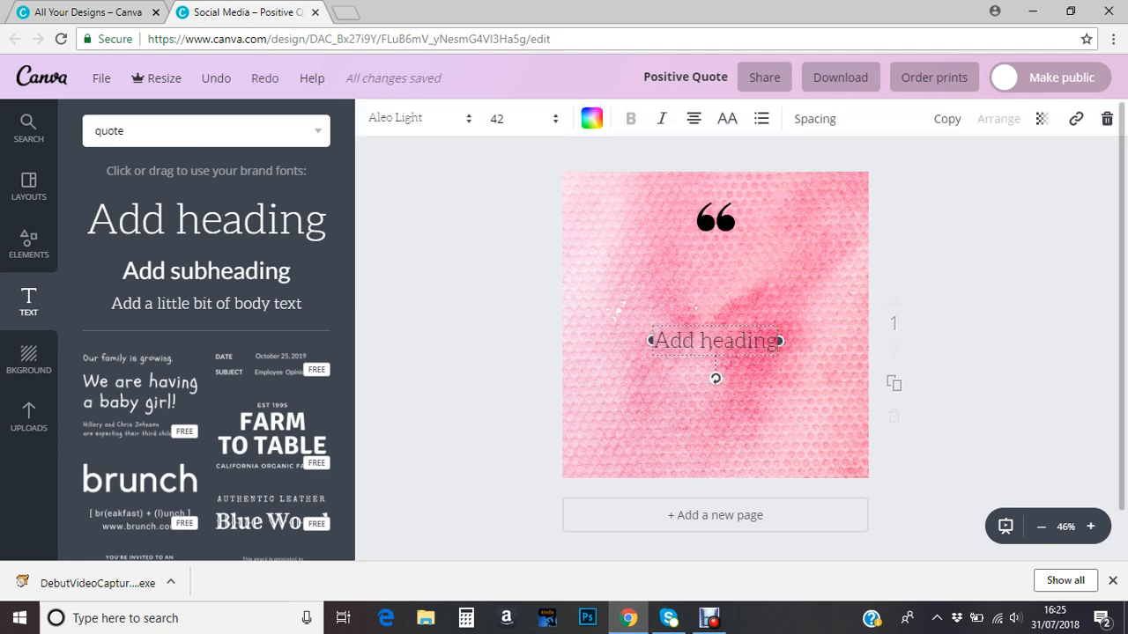
key("BackSpace")
key("BackSpace")
key("BackSpace")
key("BackSpace")
key("BackSpace")
key("BackSpace")
key("BackSpace")
key("BackSpace")
key("BackSpace")
key("BackSpace")
key("BackSpace")
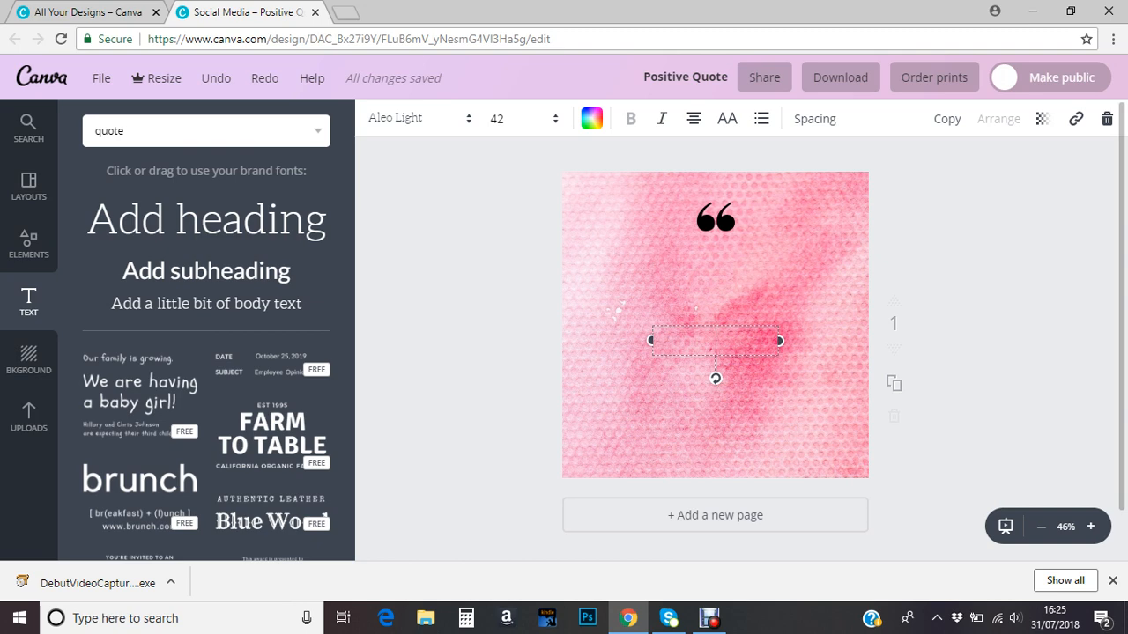
type("Belive")
key("BackSpace")
key("BackSpace")
key("BackSpace")
type("eve")
key("BackSpace")
key("BackSpace")
key("BackSpace")
key("BackSpace")
key("BackSpace")
key("BackSpace")
Enter "Live", "Laugh" and "Love" on three separate lines in the empty heading.
type("Laugh")
key("Return")
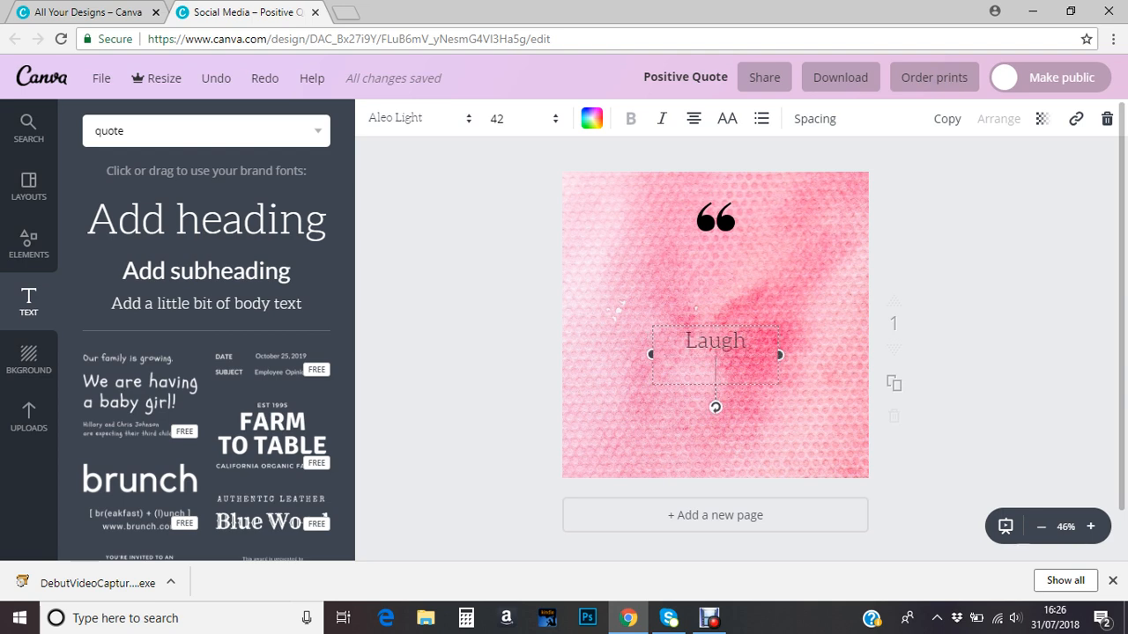
type("Love")
left_click(684, 340)
type("Live")
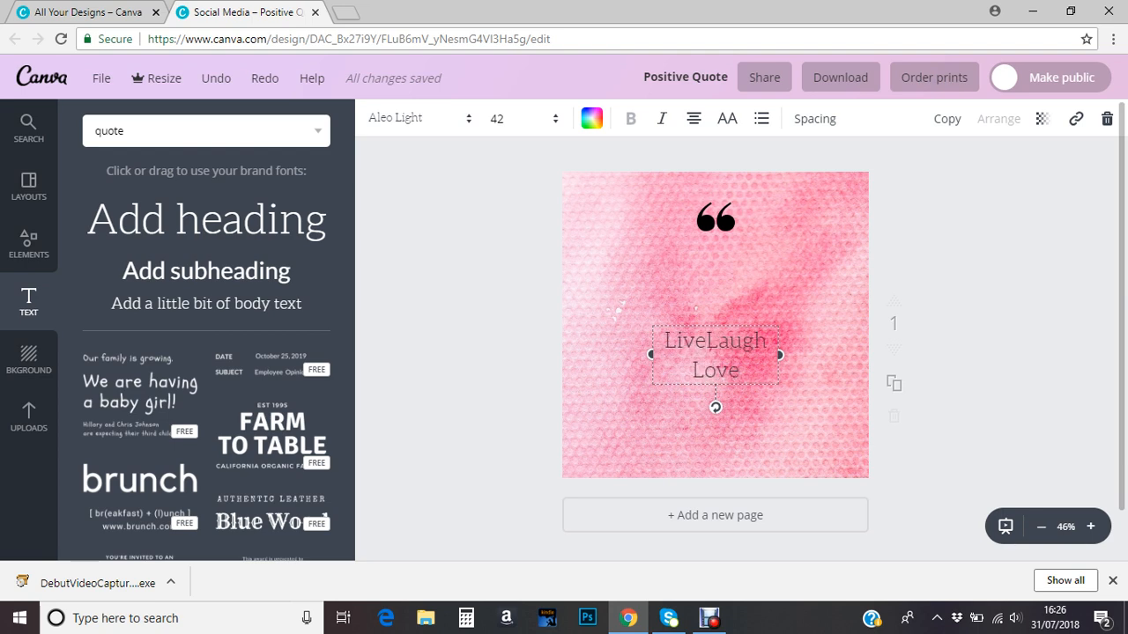
key("Return")
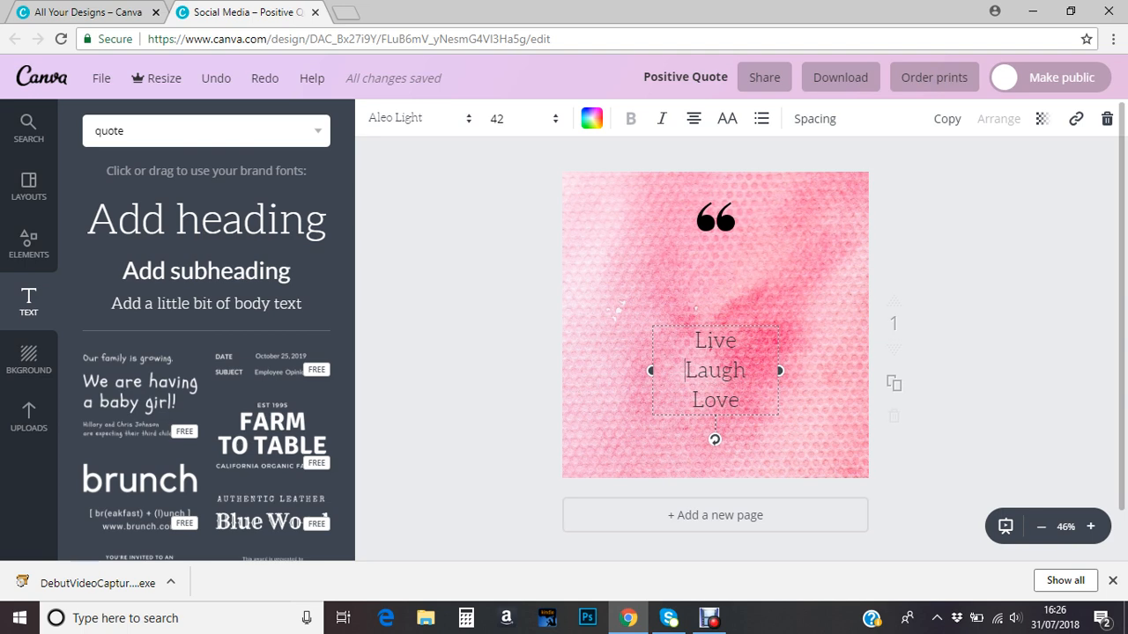
Change the font of all three quote lines to Kaushan Script.
key("ctrl+End")
key("shift+Up")
key("shift+Home")
key("shift+Up")
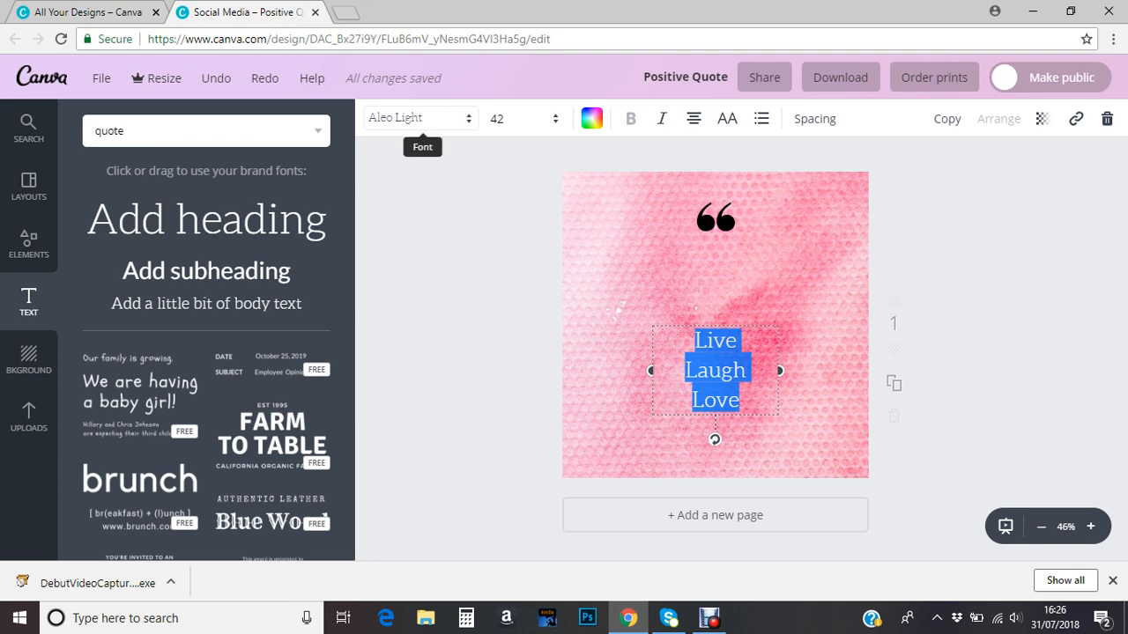
left_click(422, 119)
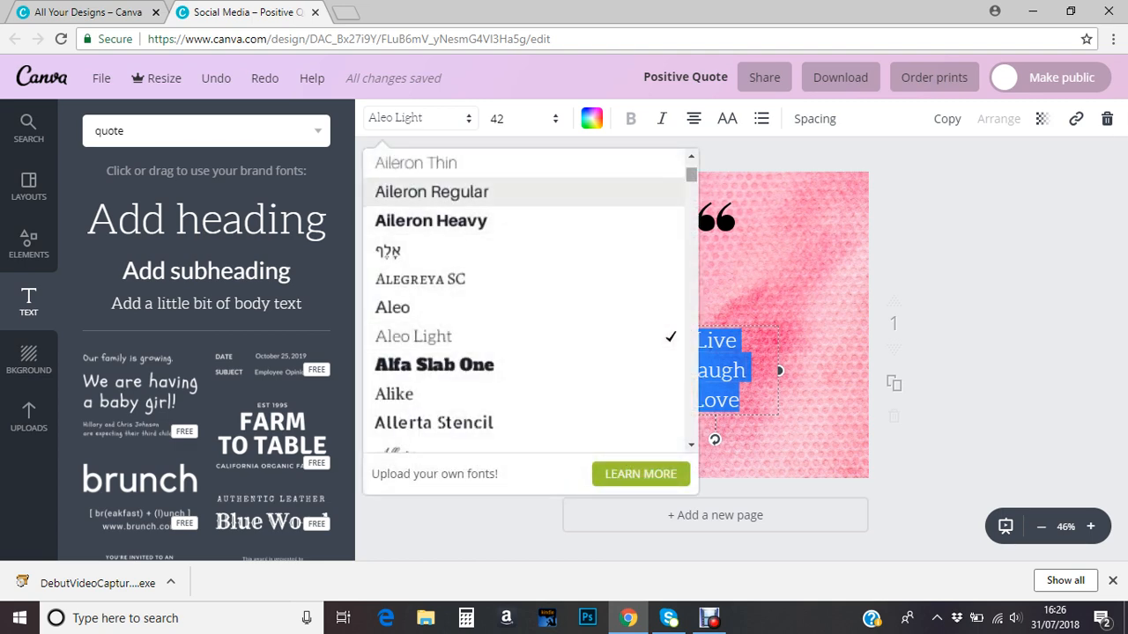
scroll(485, 336, "down", 10)
scroll(485, 336, "down", 20)
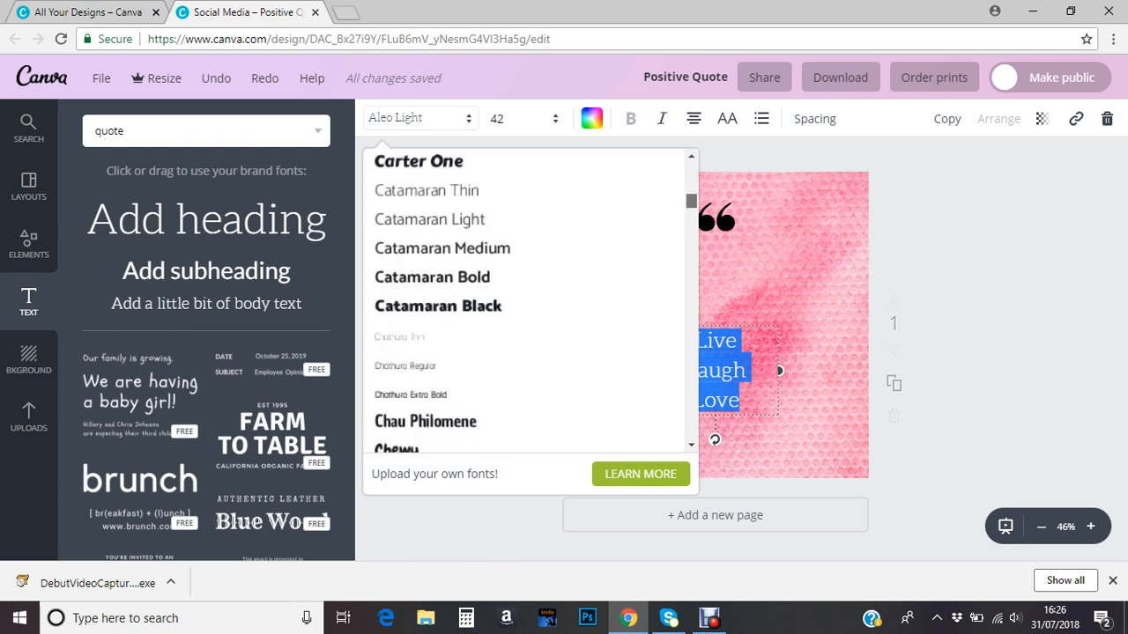
scroll(485, 336, "down", 15)
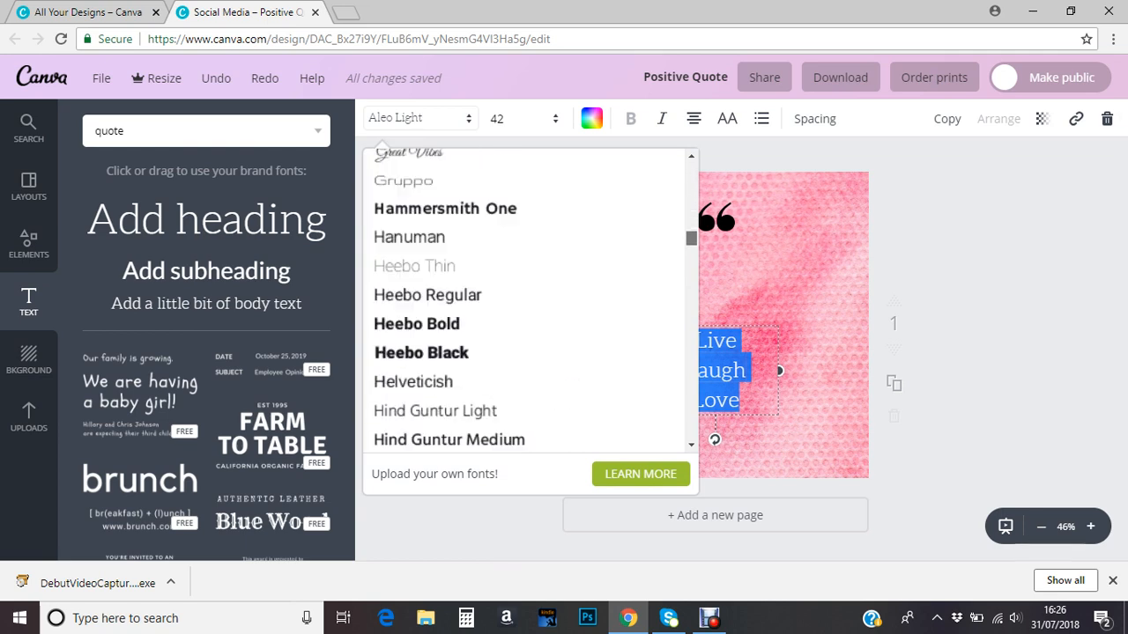
scroll(485, 336, "up", 3)
scroll(485, 300, "up", 3)
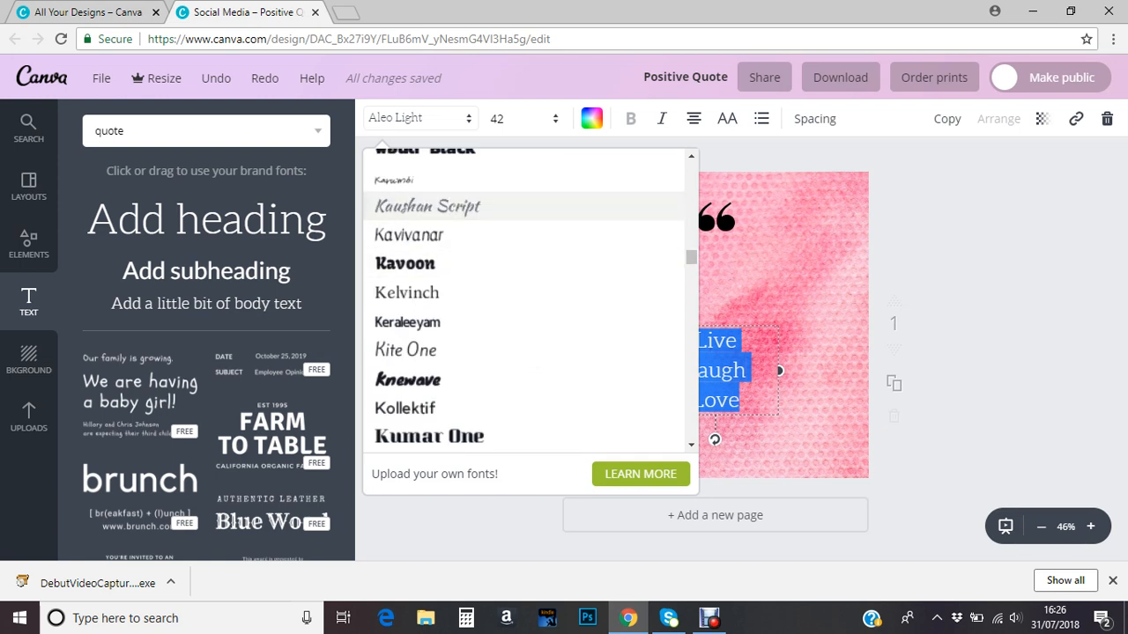
left_click(427, 206)
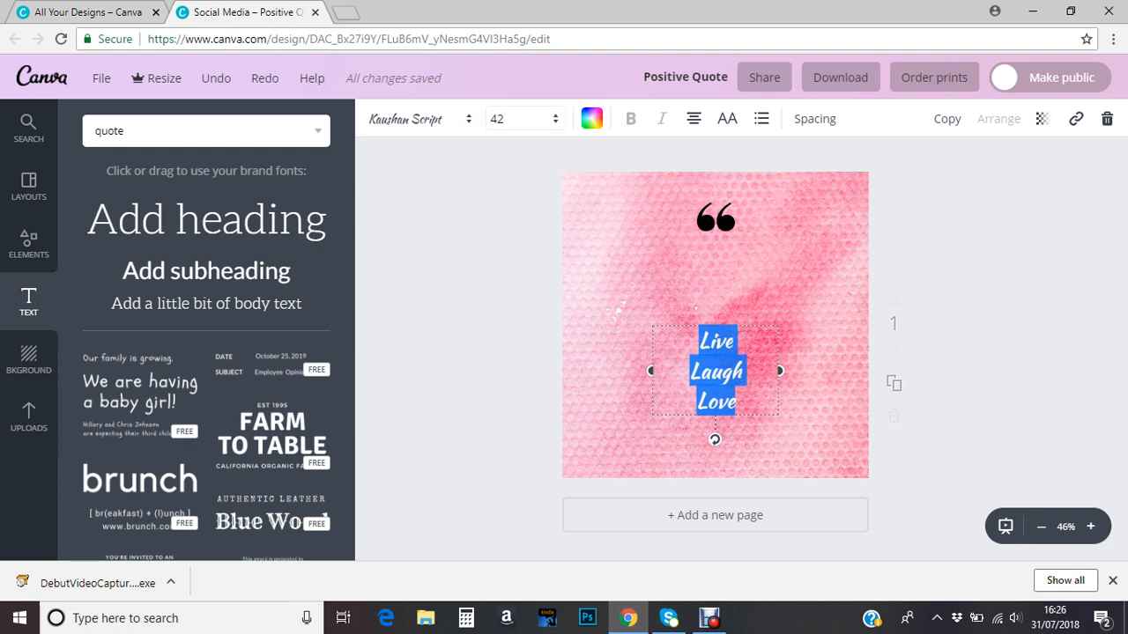
Set the quote text's size to 72 and move it up directly beneath the quotation marks.
left_click(520, 118)
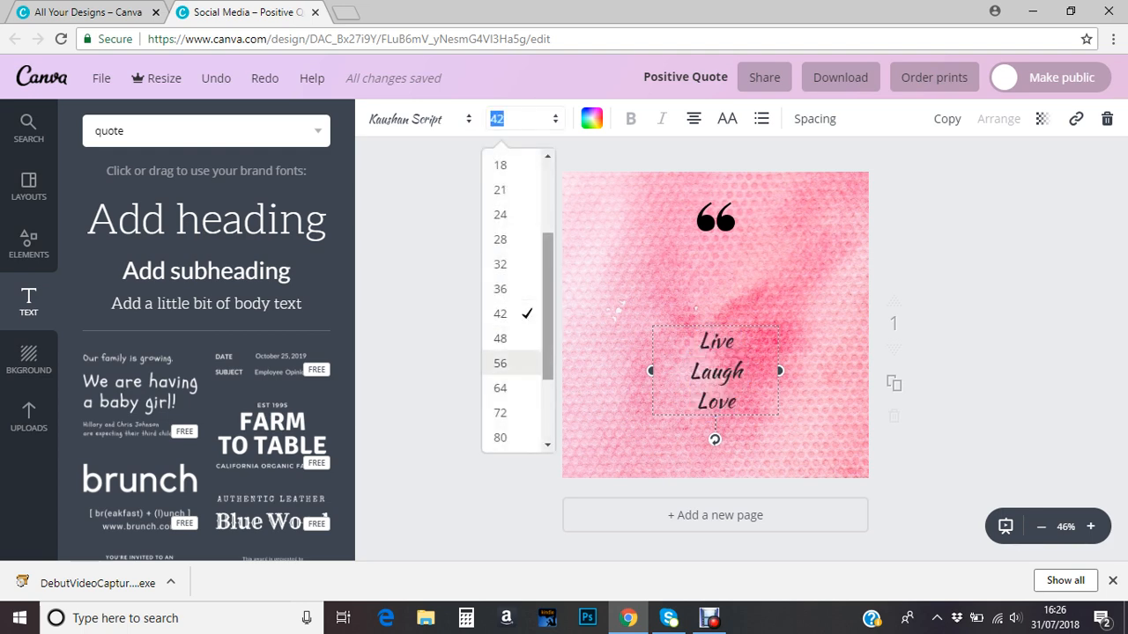
scroll(506, 388, "down", 1)
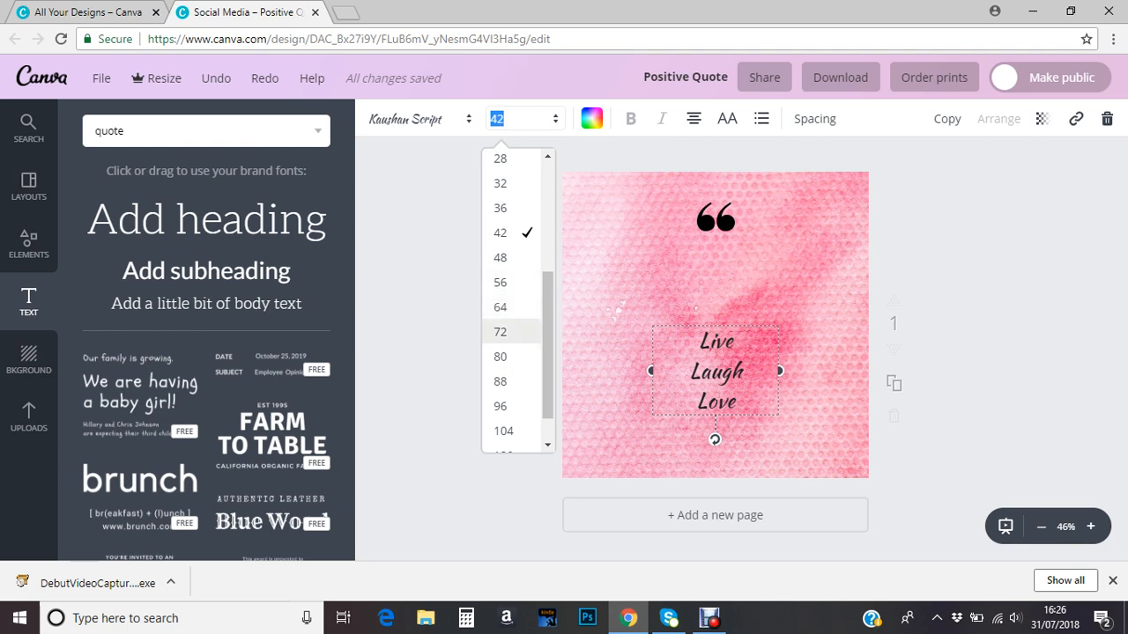
left_click(500, 331)
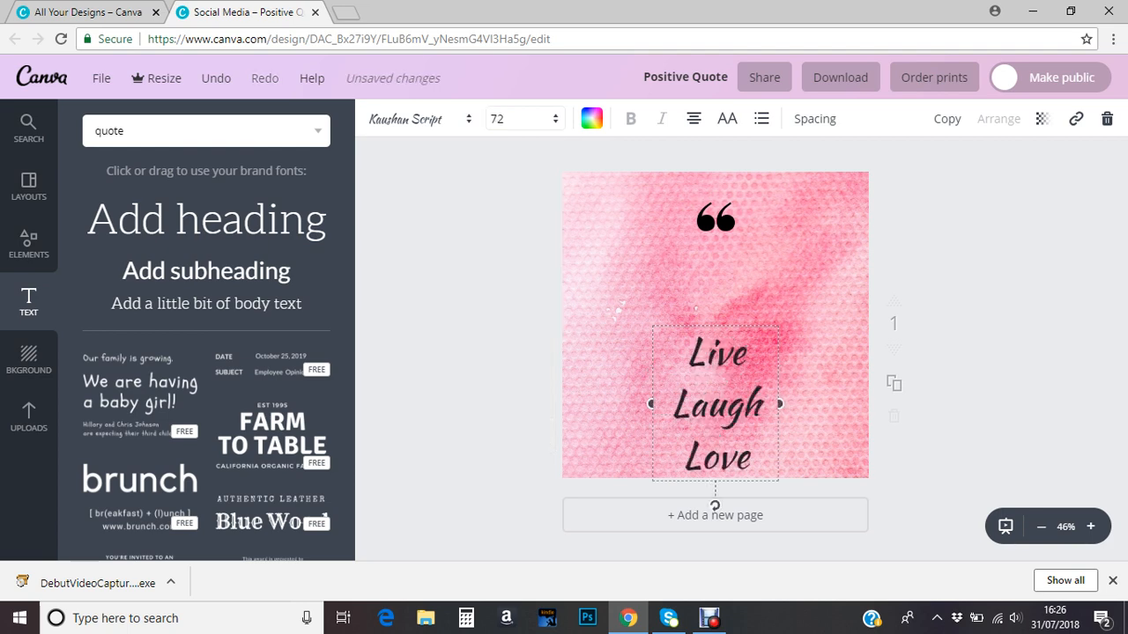
left_click_drag(715, 440, 715, 363)
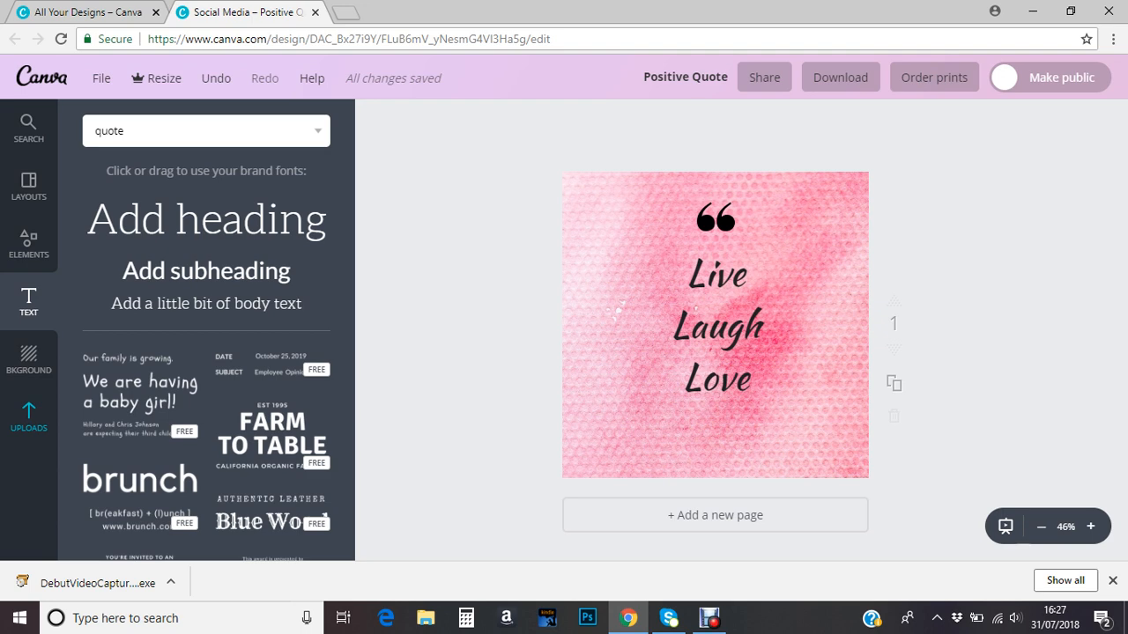
Add the uploaded portrait photo of pink peonies in a white vase to the design.
left_click(28, 417)
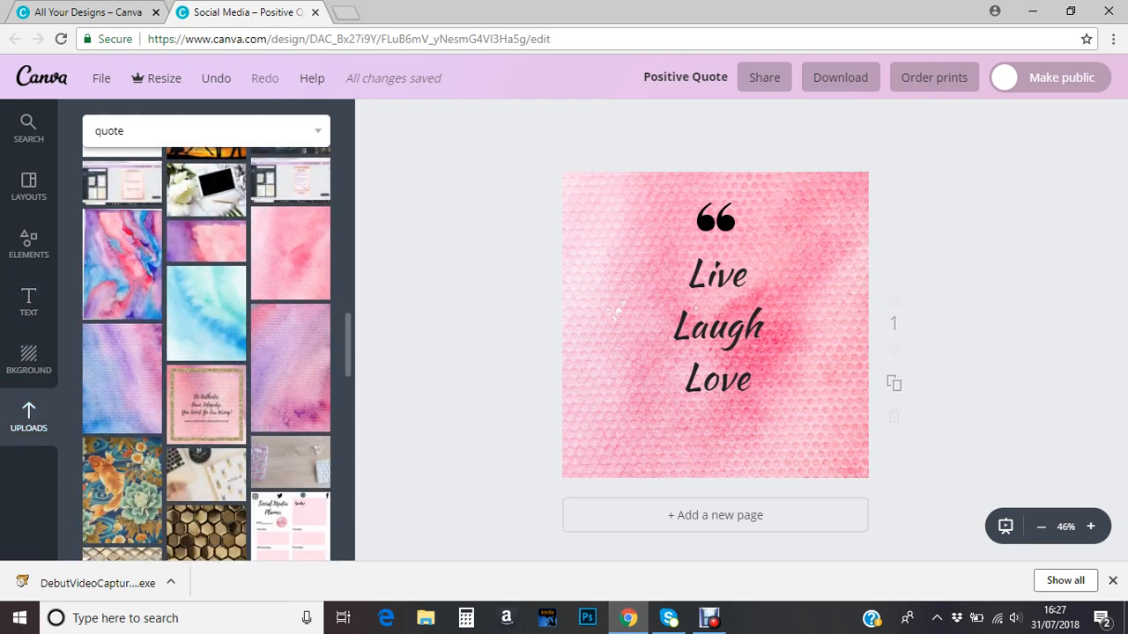
scroll(206, 352, "down", 3)
scroll(206, 352, "down", 5)
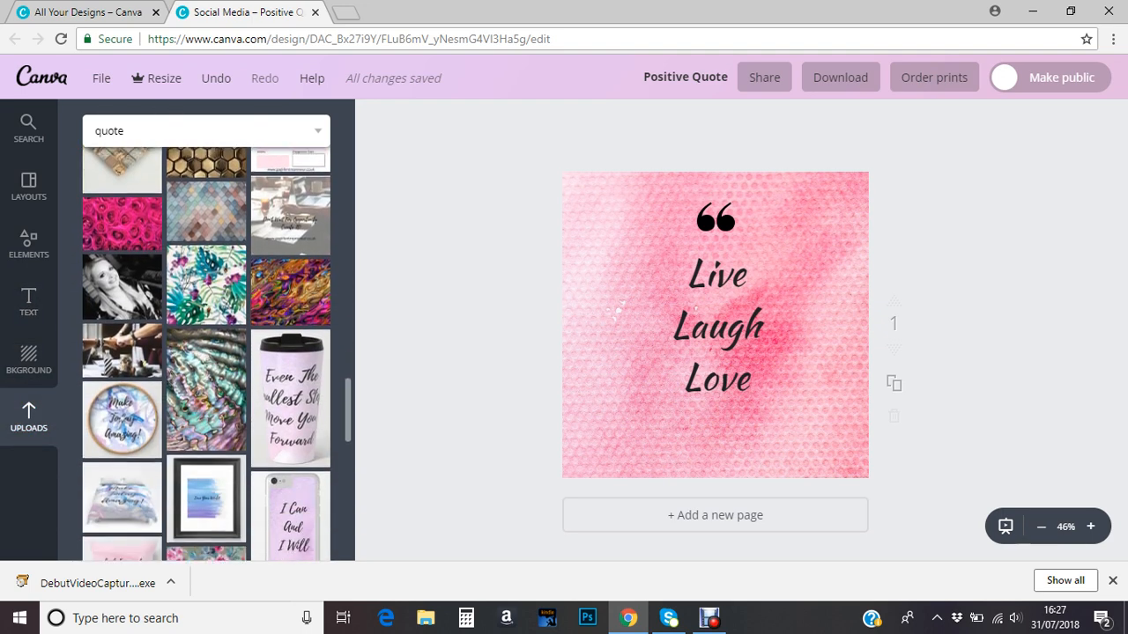
scroll(207, 353, "down", 2)
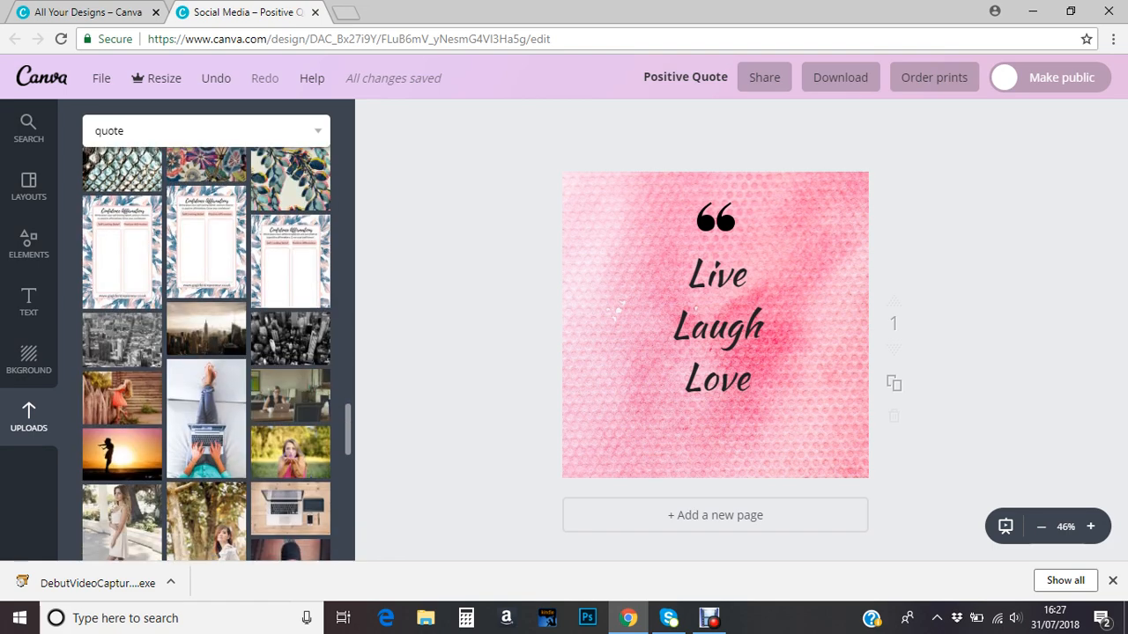
scroll(206, 353, "down", 5)
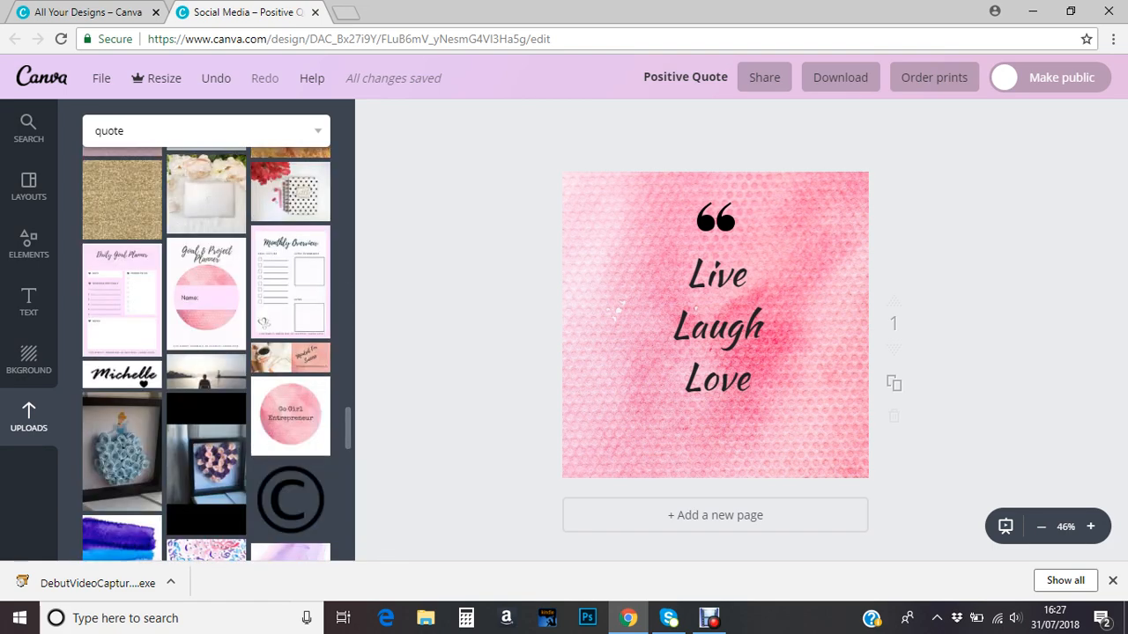
scroll(206, 352, "up", 5)
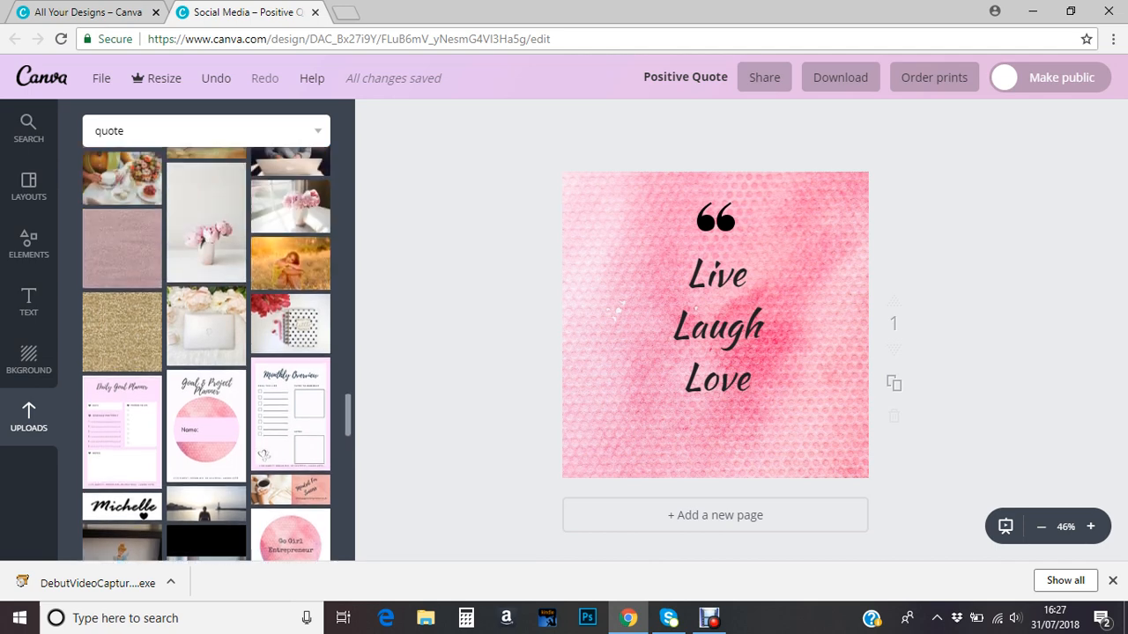
left_click(174, 348)
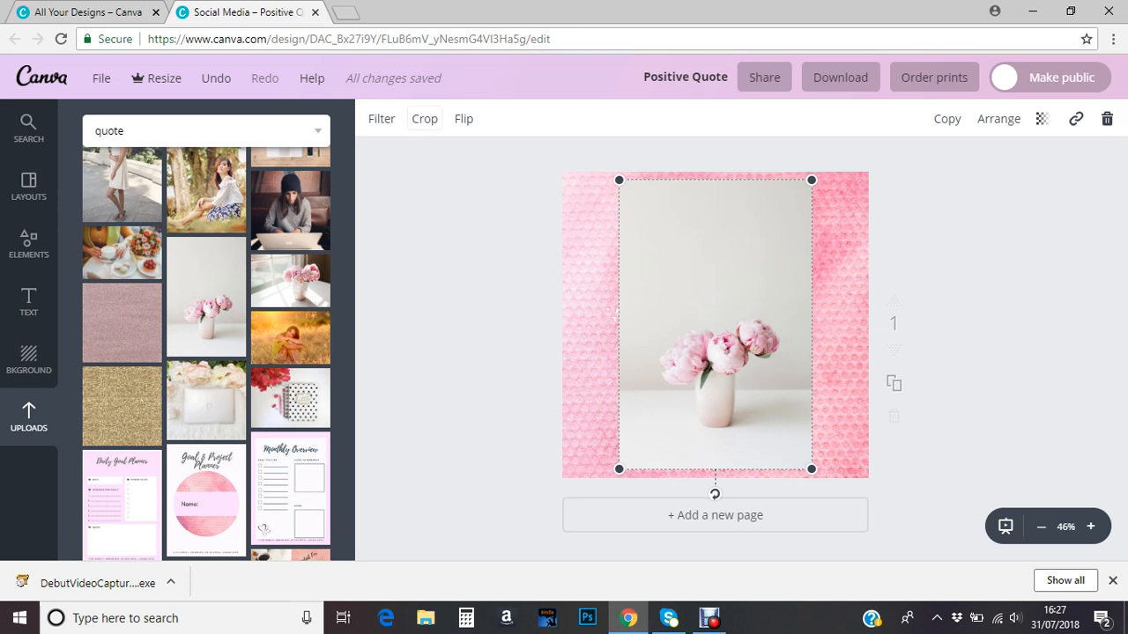
Crop the peony photo to a landscape area tightly around the three flower heads.
left_click(425, 118)
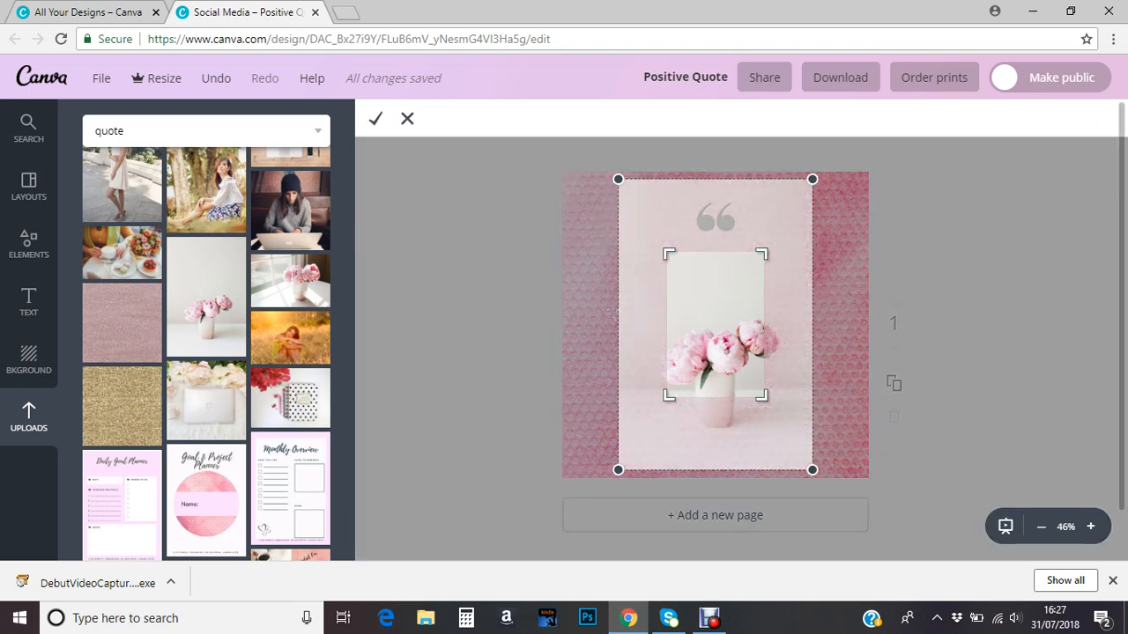
left_click_drag(763, 254, 783, 314)
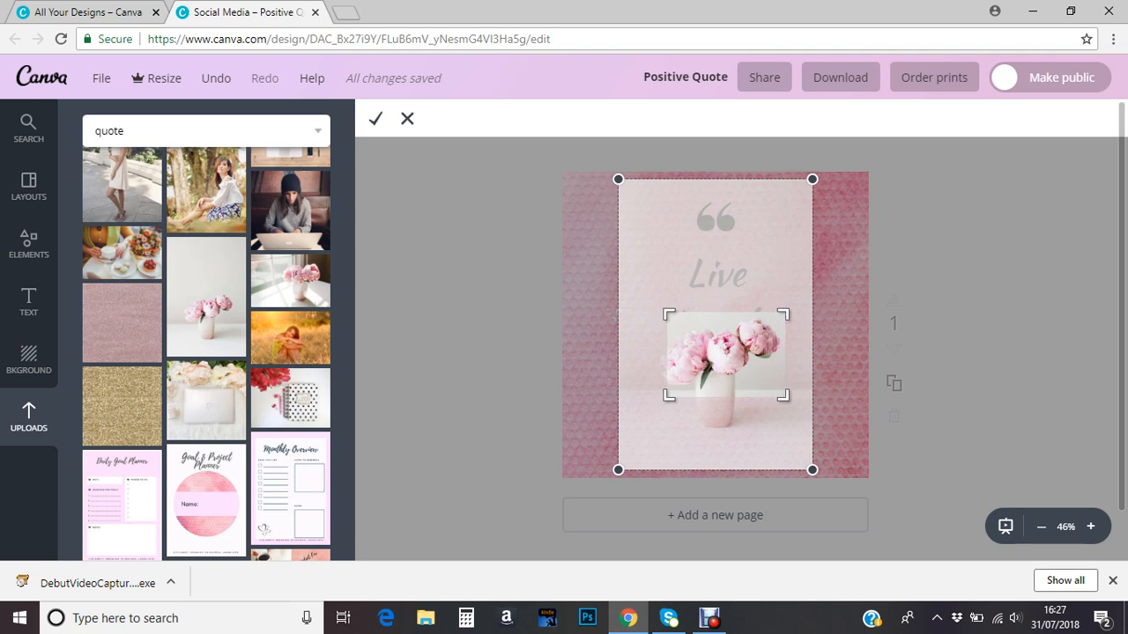
left_click_drag(669, 396, 661, 390)
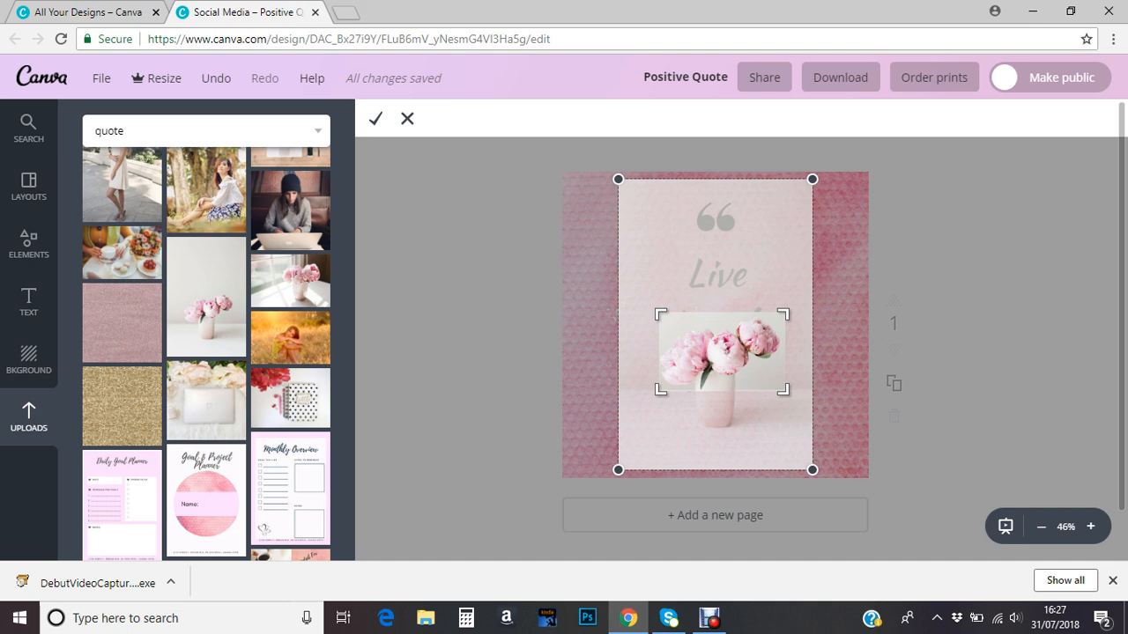
left_click(376, 118)
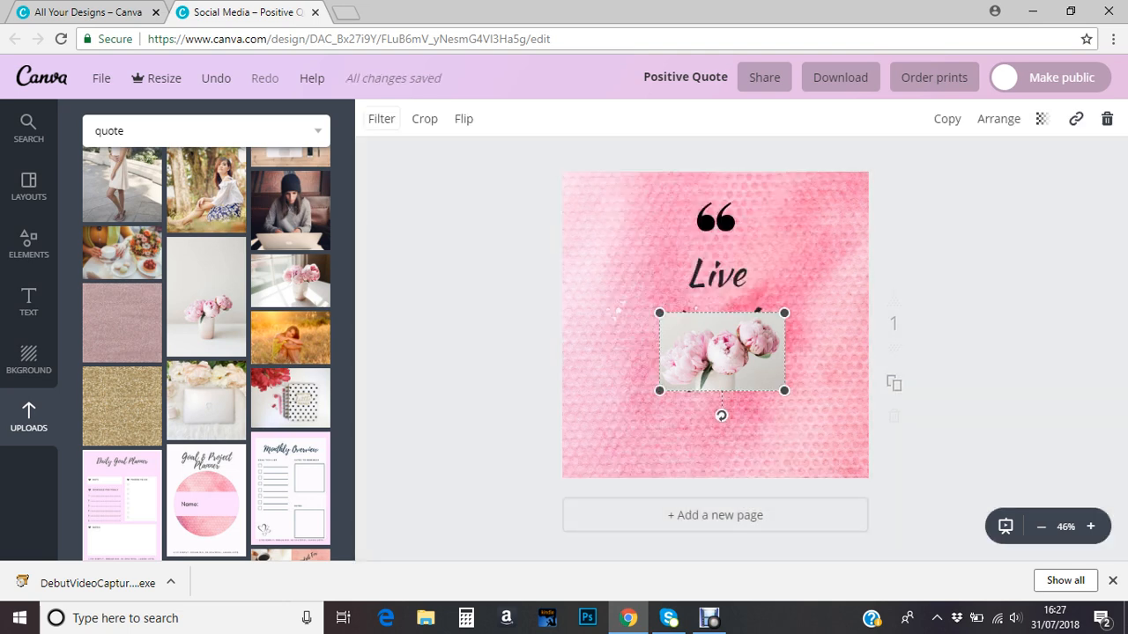
Rotate the cropped peony photo a quarter turn clockwise at the design's lower-left corner and enlarge it to nearly half the design's width.
left_click_drag(722, 352, 626, 399)
left_click_drag(624, 462, 602, 408)
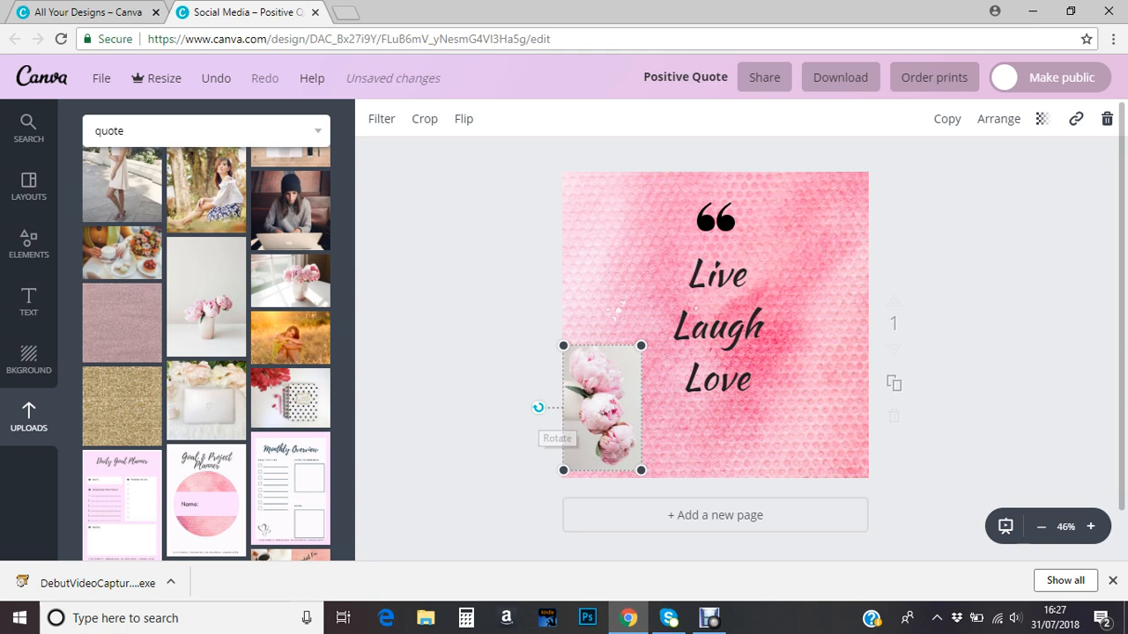
mouse_move(539, 408)
left_mouse_down()
mouse_move(545, 378)
mouse_move(605, 339)
mouse_move(570, 353)
mouse_move(538, 407)
left_mouse_up()
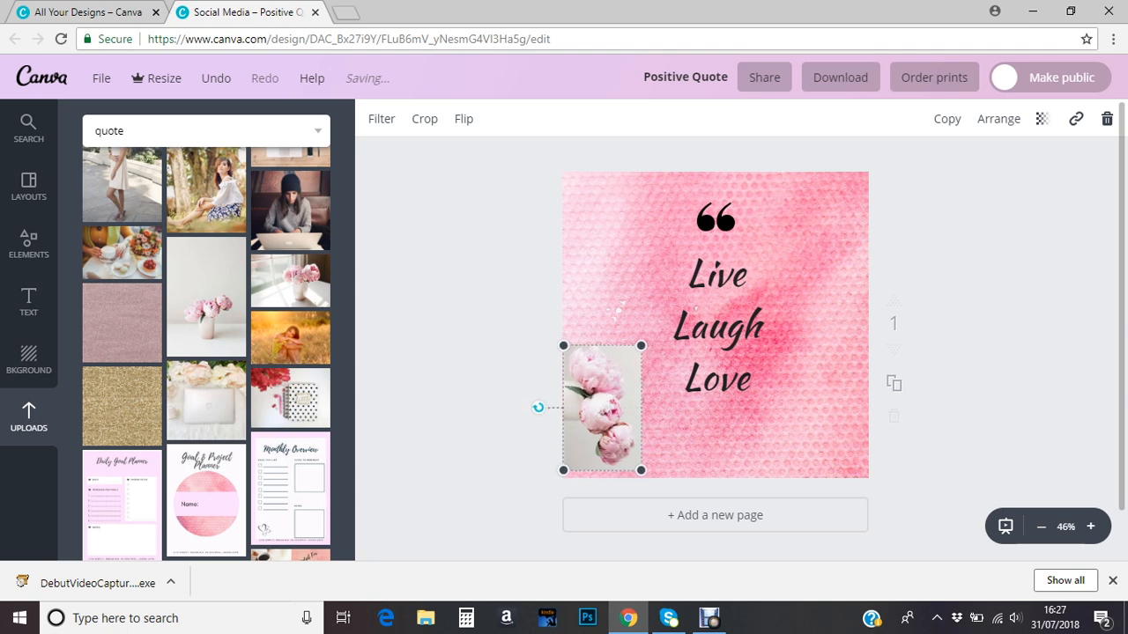
left_click_drag(640, 345, 706, 240)
key("Escape")
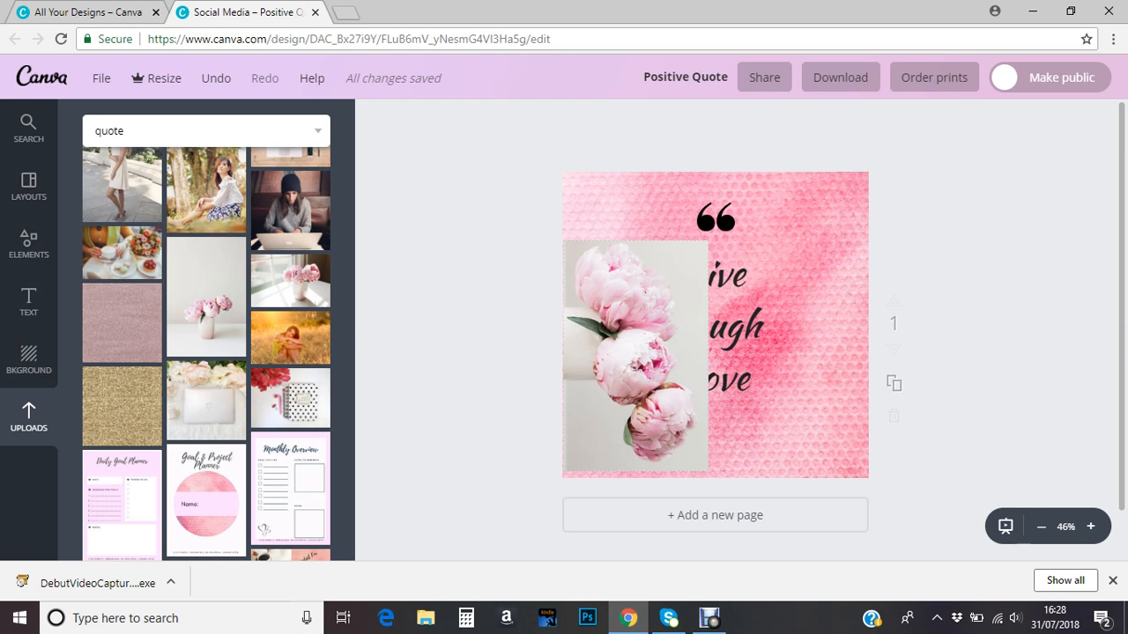
Set the peony photo's transparency to 57.
left_click(634, 355)
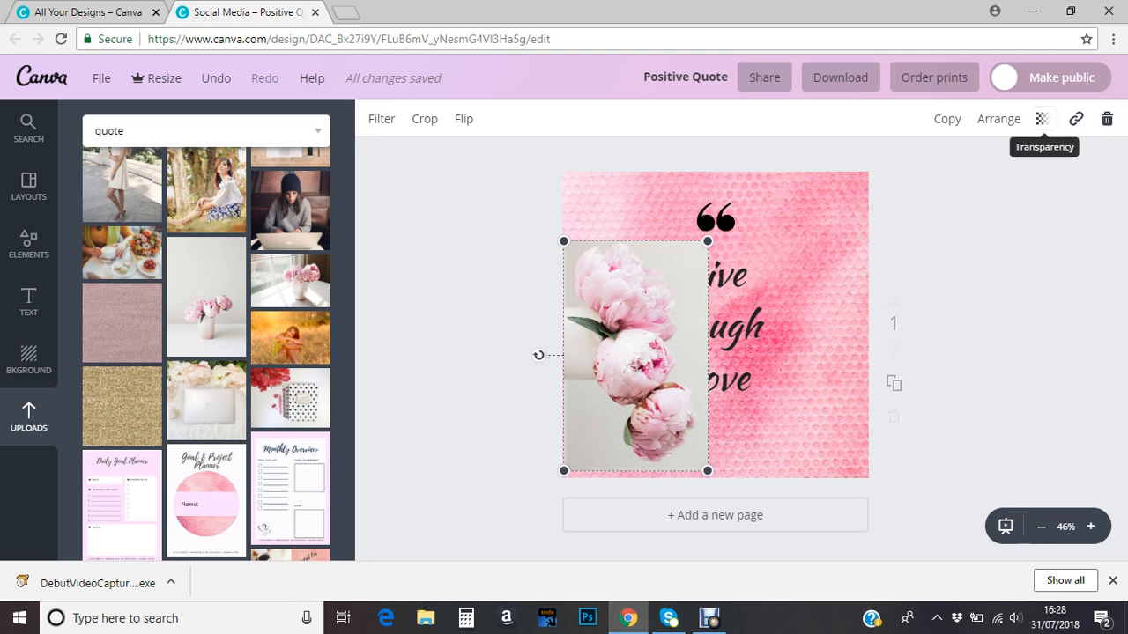
left_click(1043, 118)
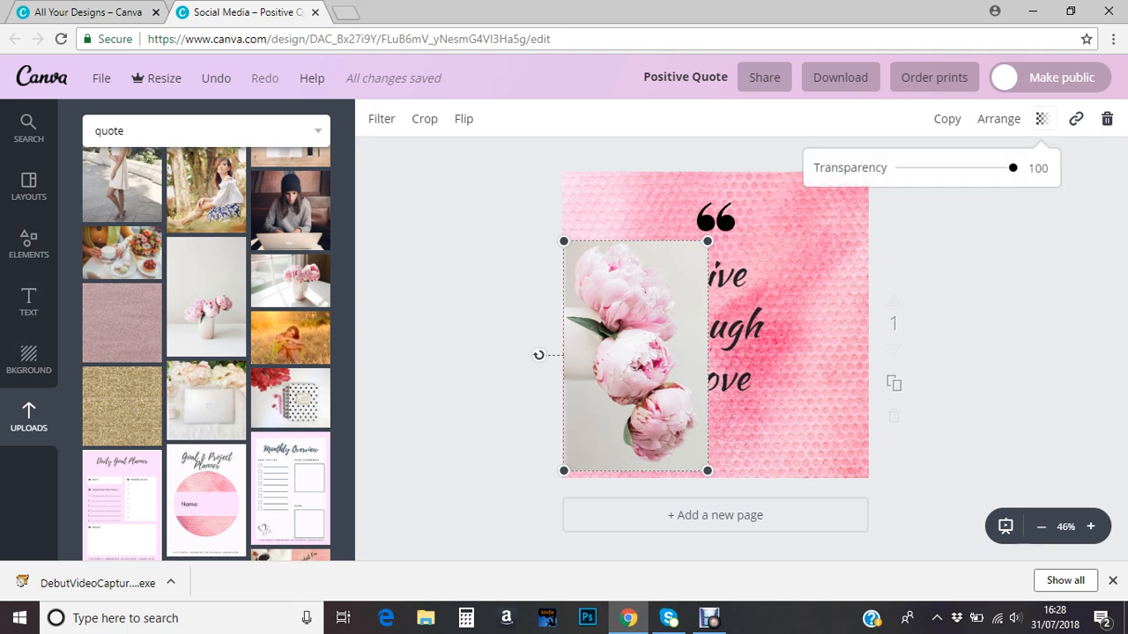
left_click_drag(1012, 168, 958, 167)
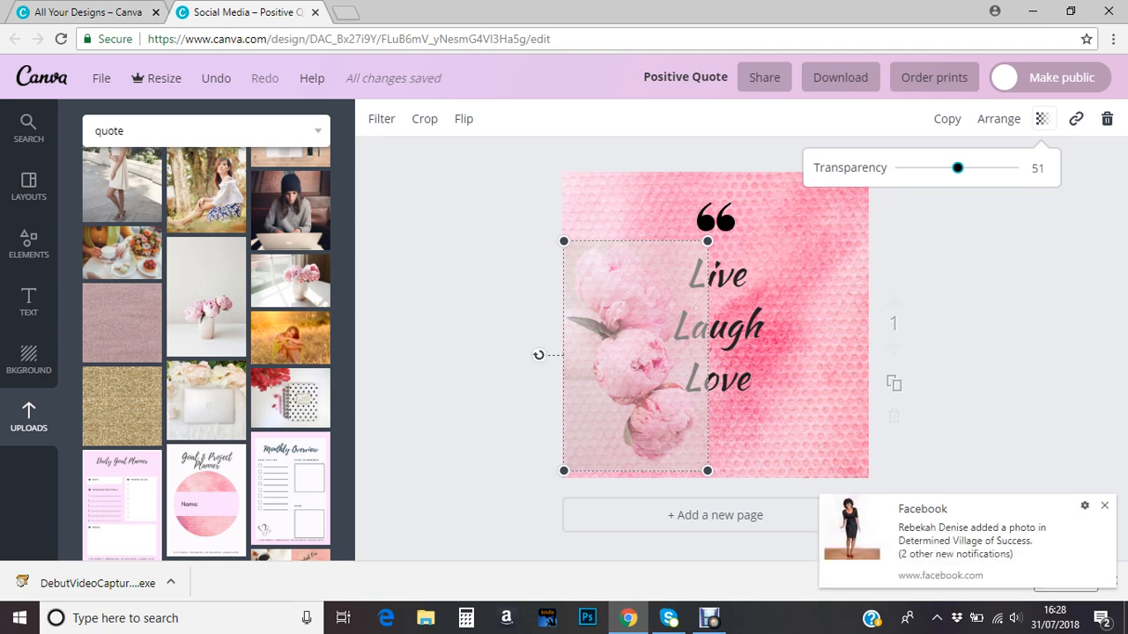
mouse_move(958, 168)
left_mouse_down()
mouse_move(946, 168)
mouse_move(965, 168)
left_mouse_up()
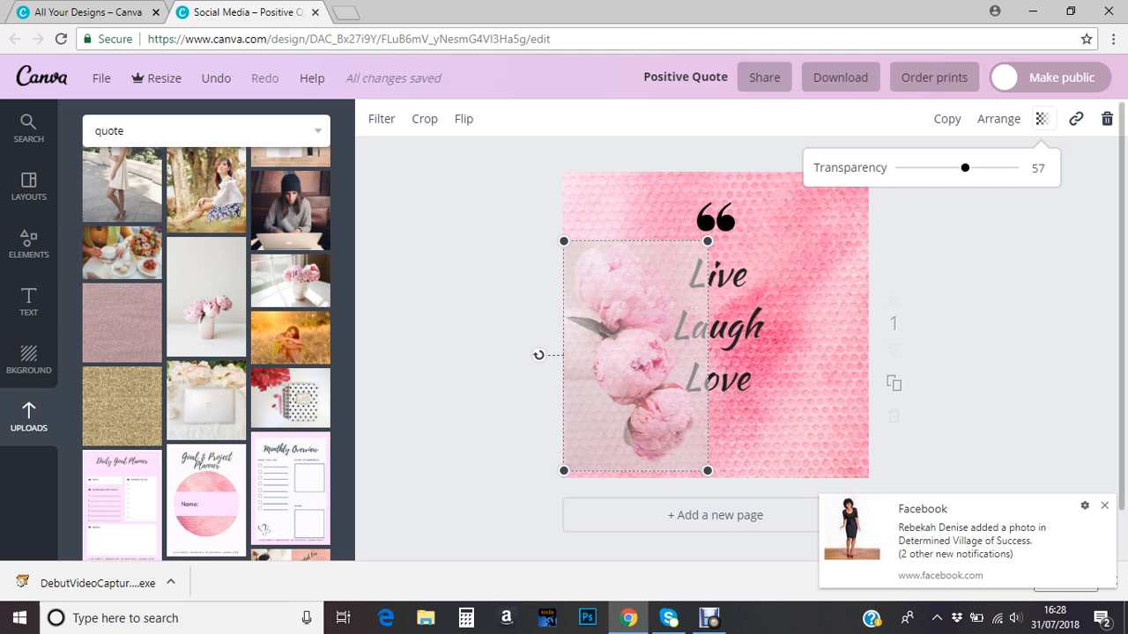
key("Escape")
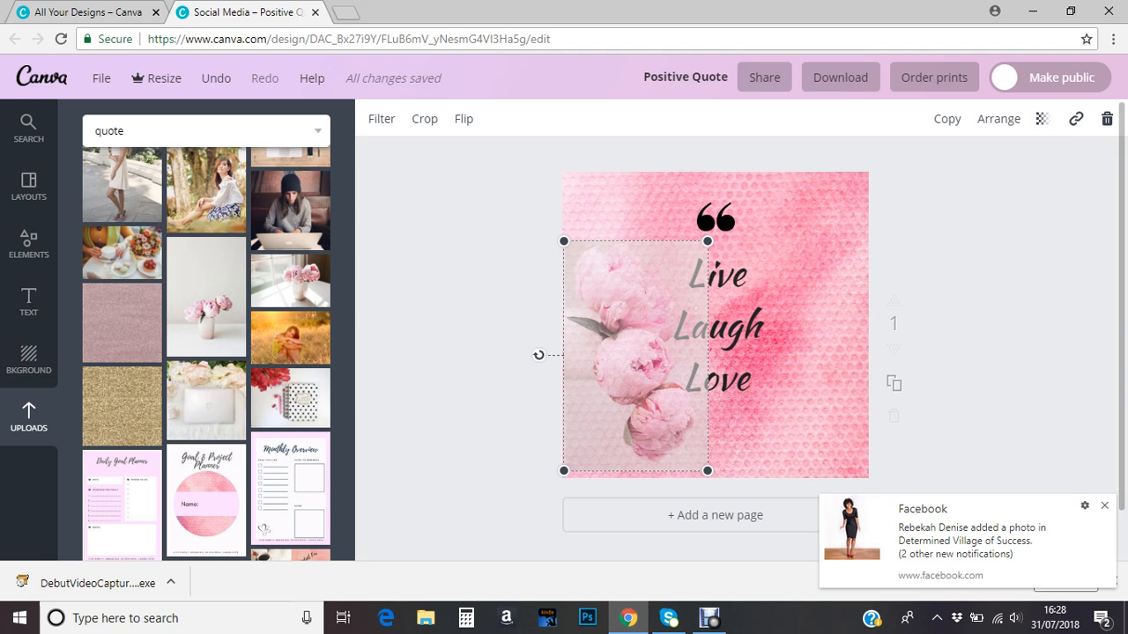
Enlarge the semi-transparent peony photo from its corners until it spans the design's full height, about 808 × 507.
left_click_drag(707, 470, 712, 478)
key("Escape")
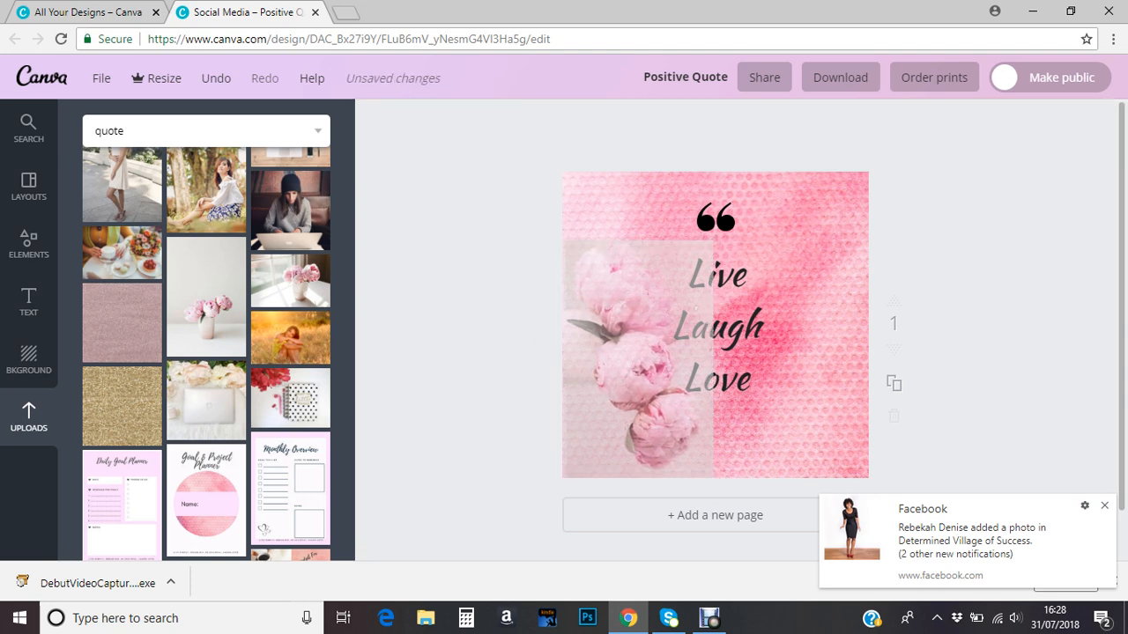
left_click(710, 244)
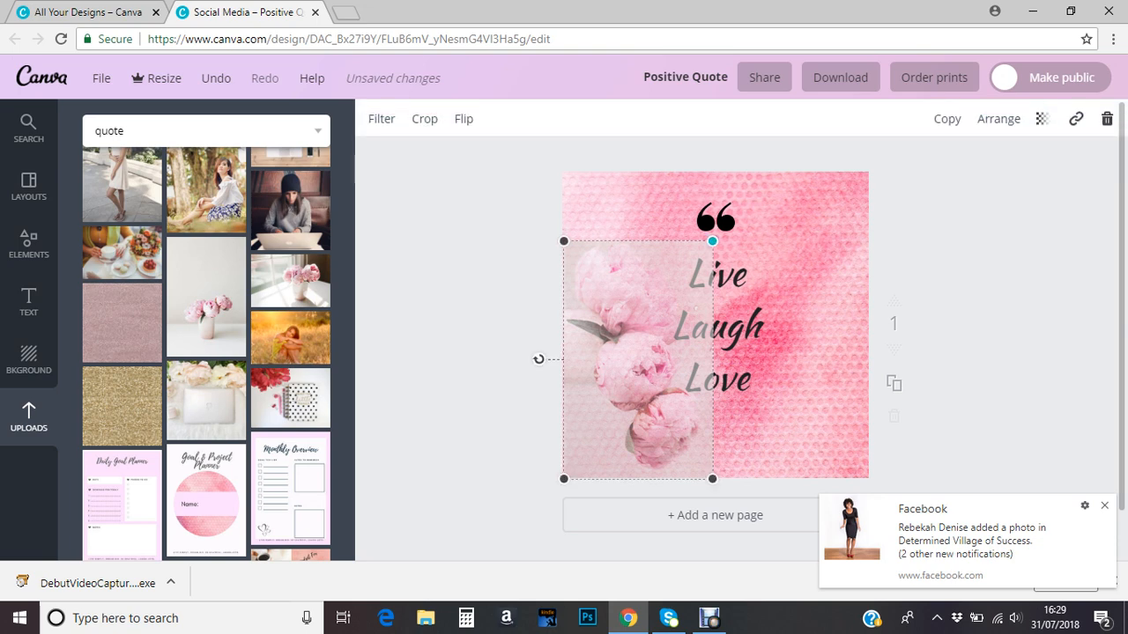
left_click_drag(712, 241, 756, 170)
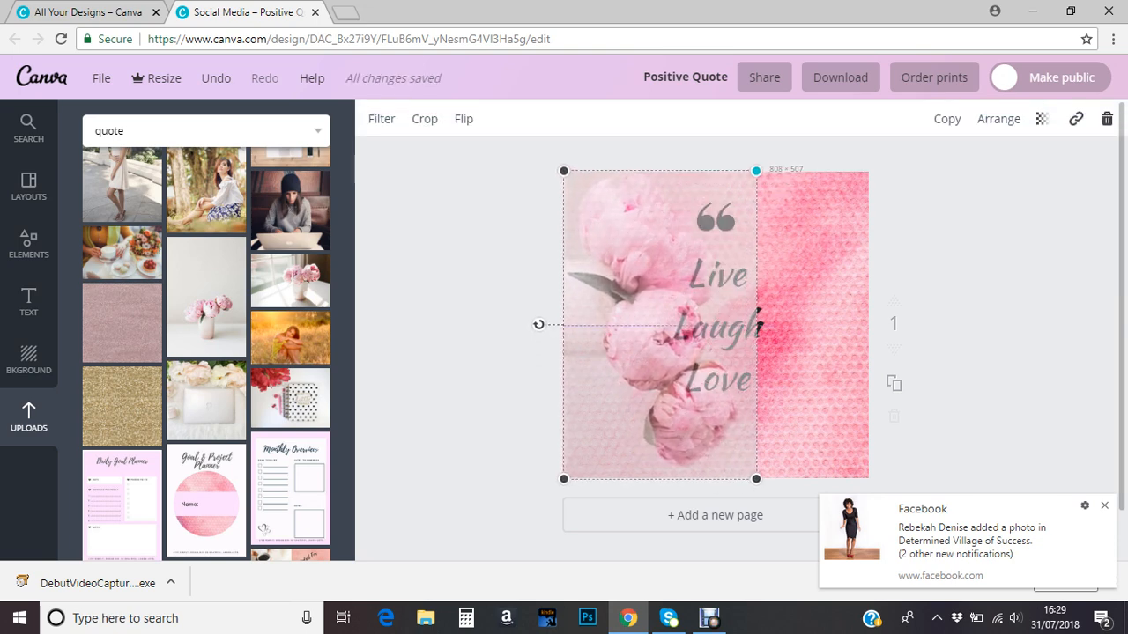
key("Escape")
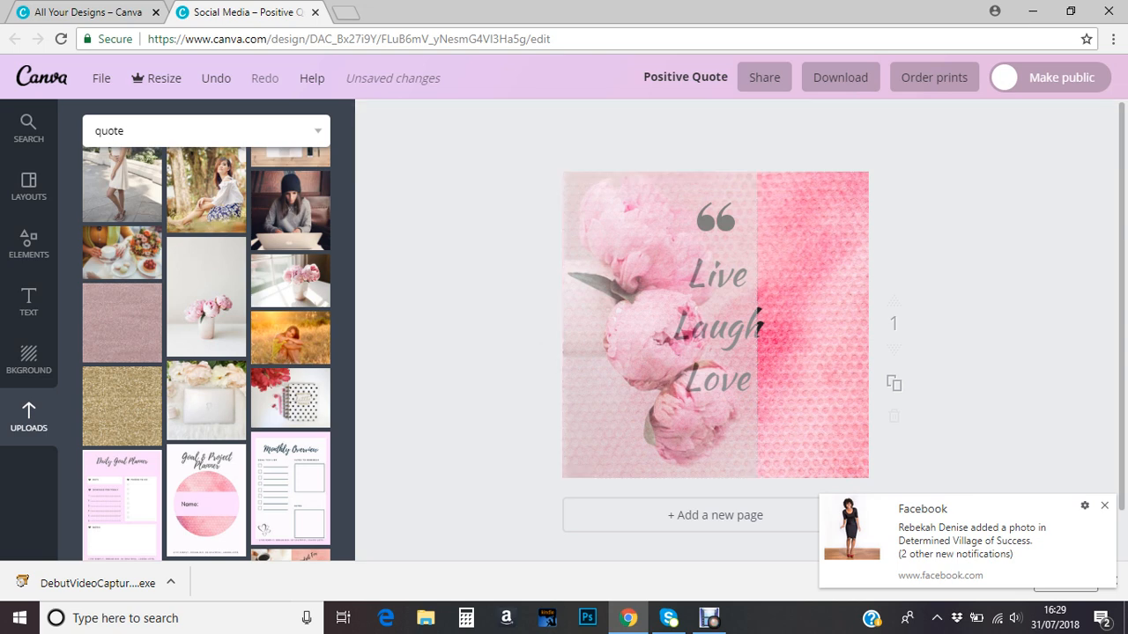
Send the peony photo back behind both the "Live Laugh Love" text and the quotation marks.
left_click(659, 324)
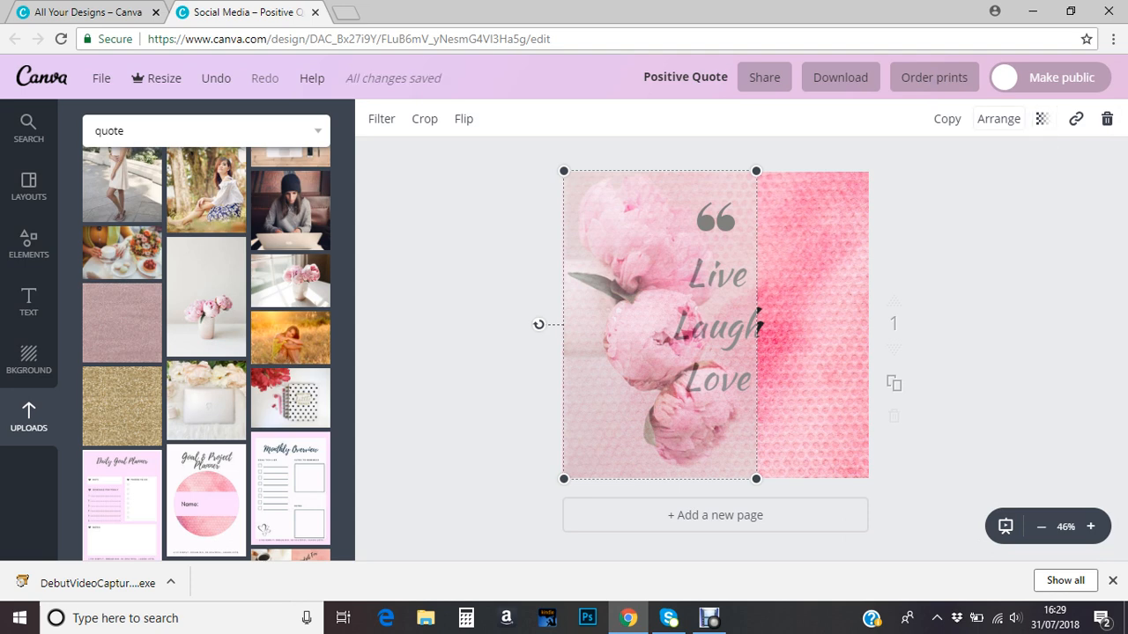
left_click(998, 118)
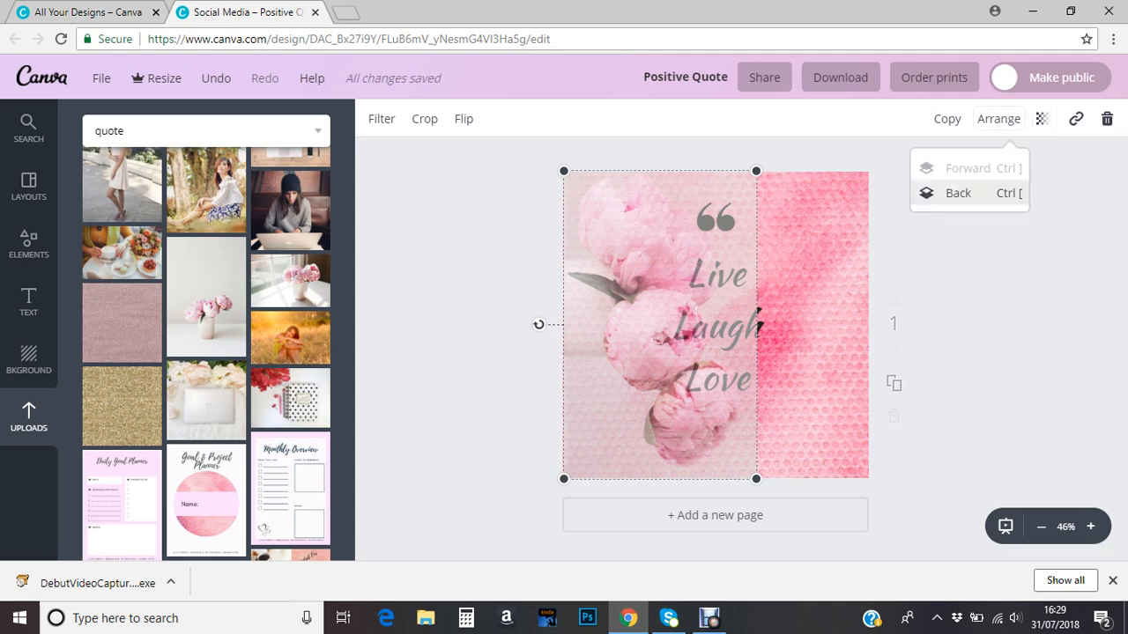
left_click(958, 193)
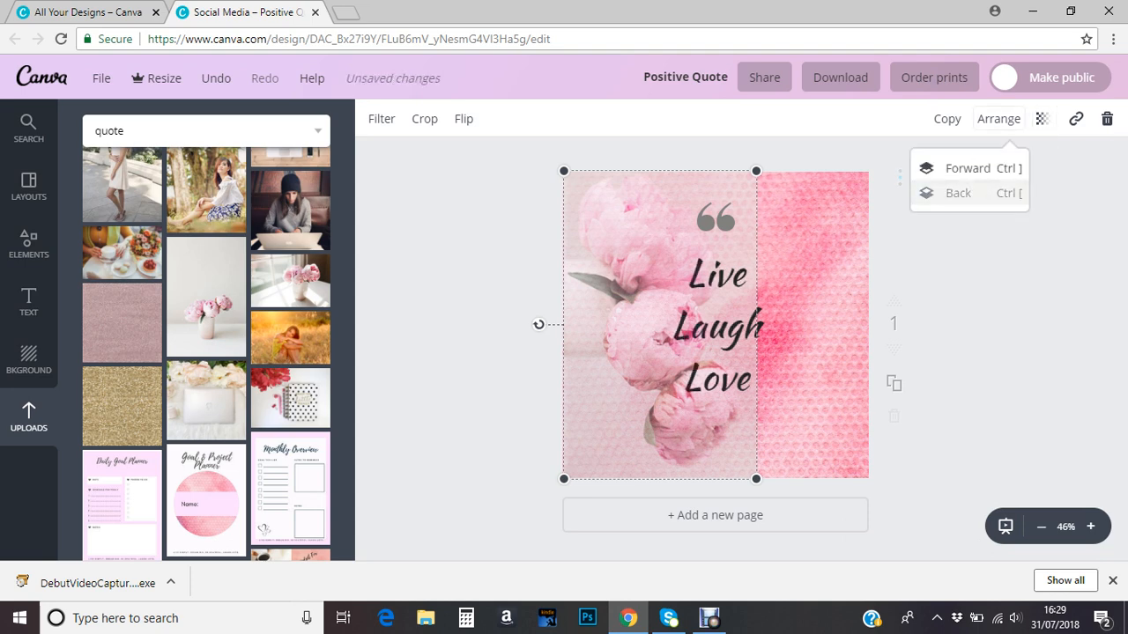
left_click(958, 193)
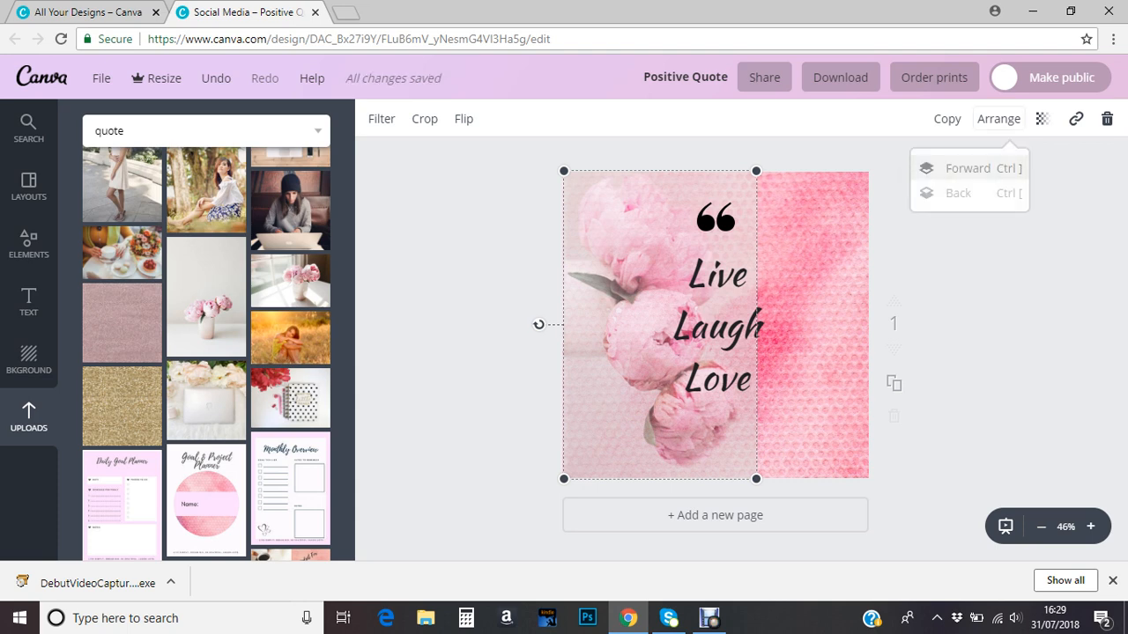
Bring the peony photo in front of the text and quotation marks and send it back behind both again.
left_click(967, 167)
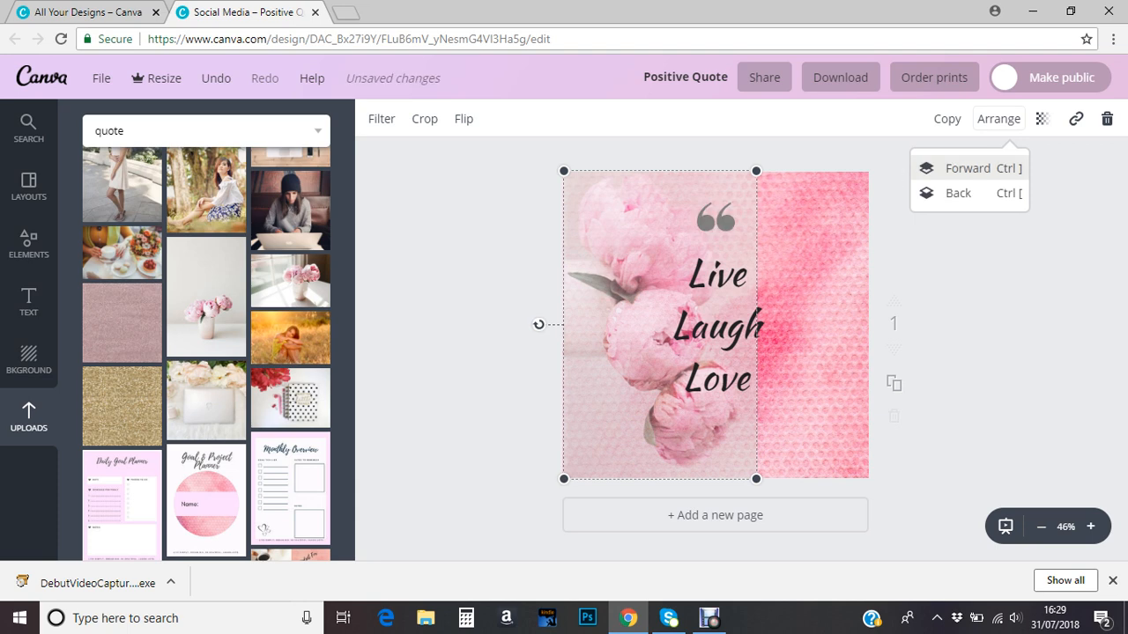
left_click(968, 168)
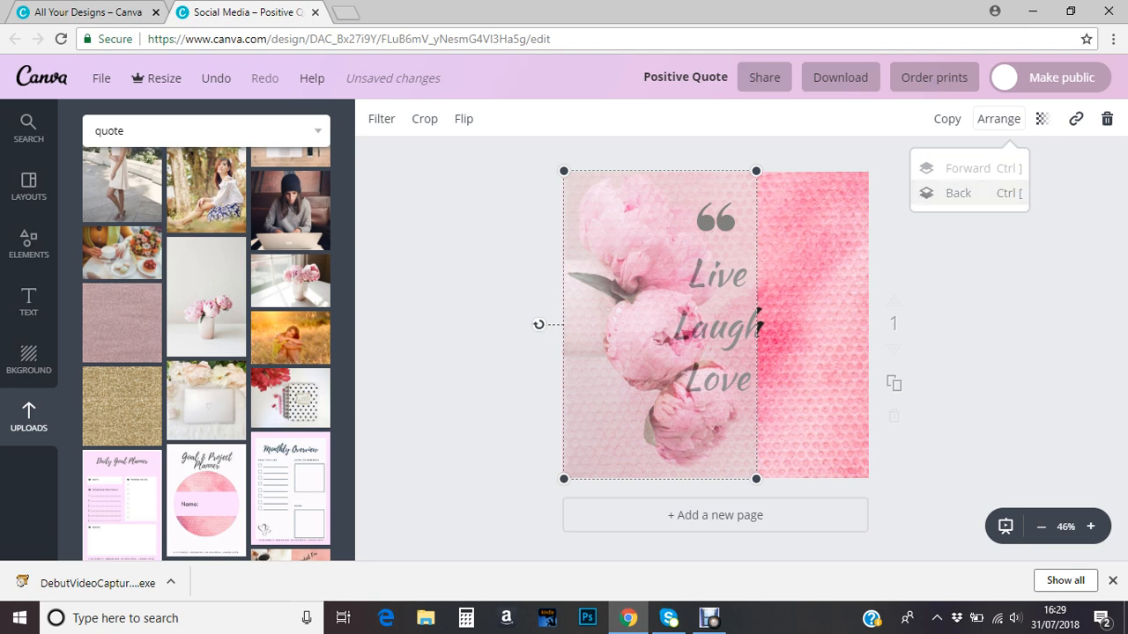
left_click(957, 192)
left_click(958, 193)
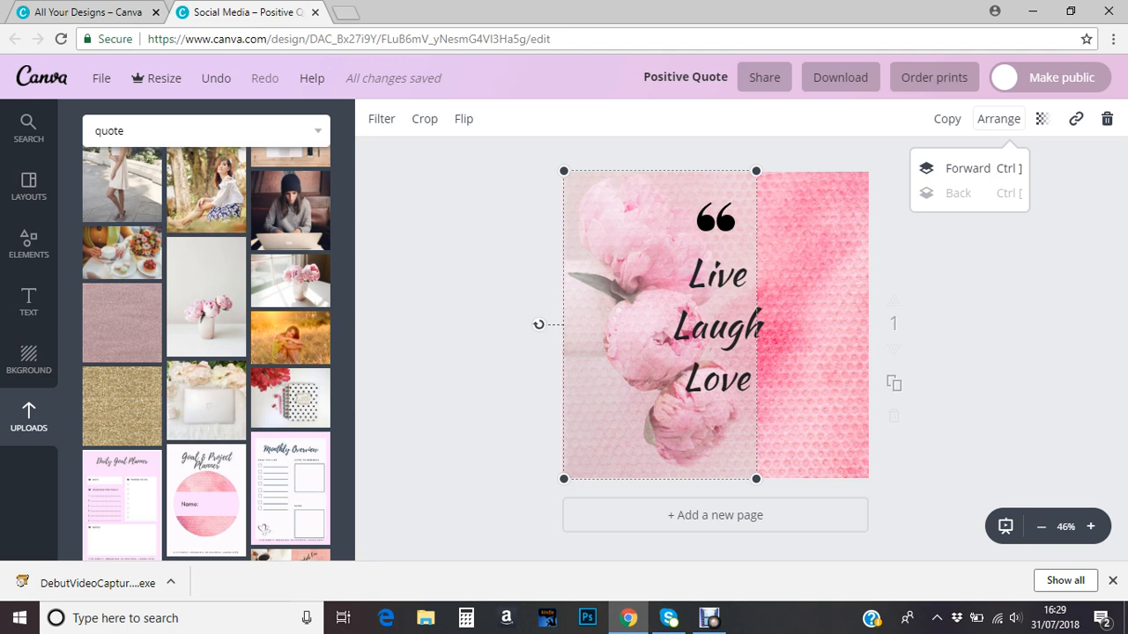
key("Escape")
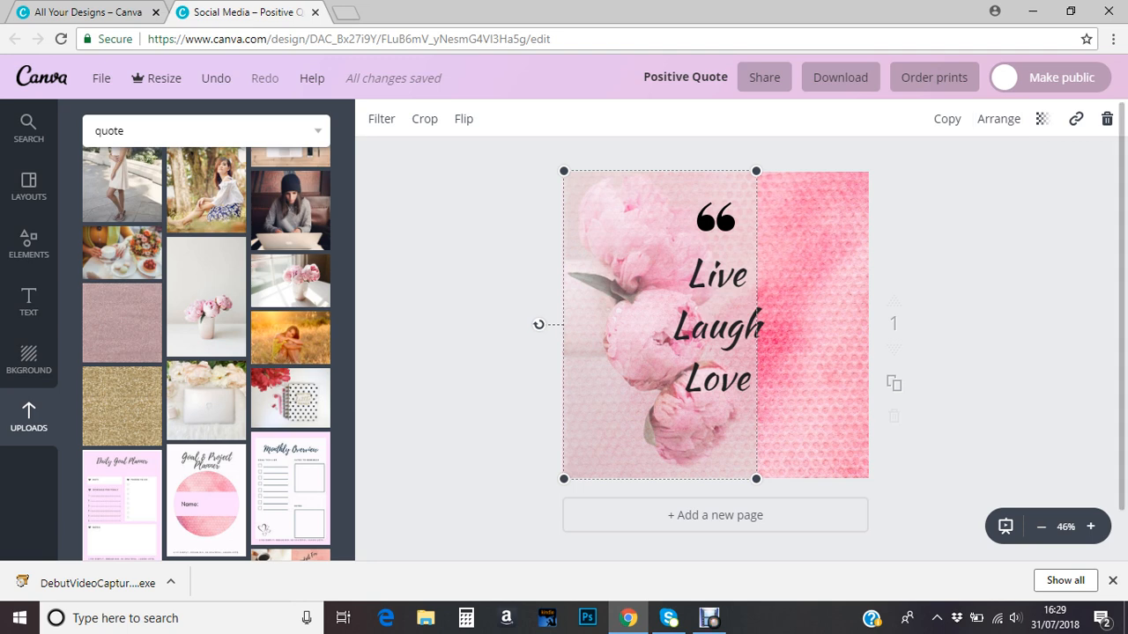
key("Escape")
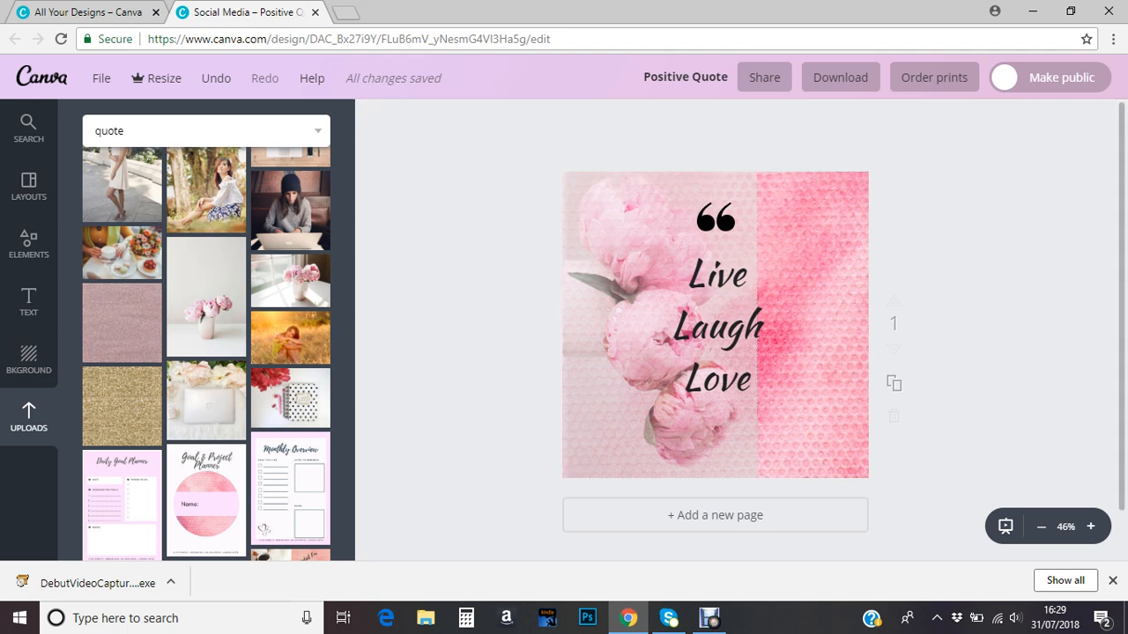
Enlarge the peony photo slightly past the end of the word "Laugh" and shift it down to show the upper flower fully.
left_click_drag(717, 327, 717, 327)
left_click(630, 327)
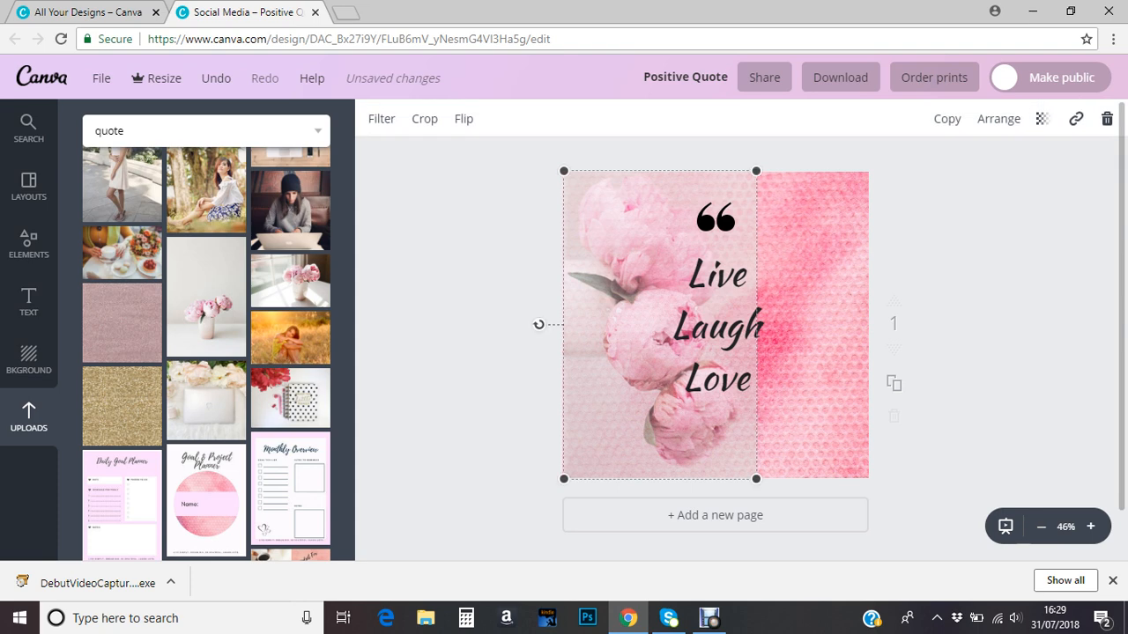
left_click_drag(758, 167, 769, 150)
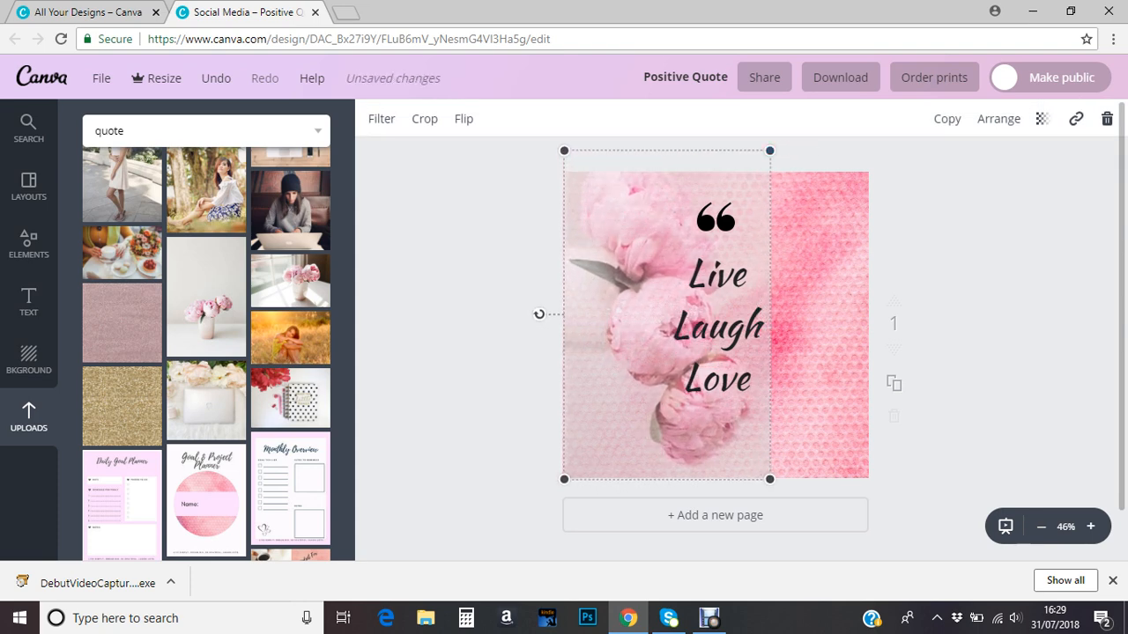
key("Escape")
left_click_drag(666, 332, 664, 348)
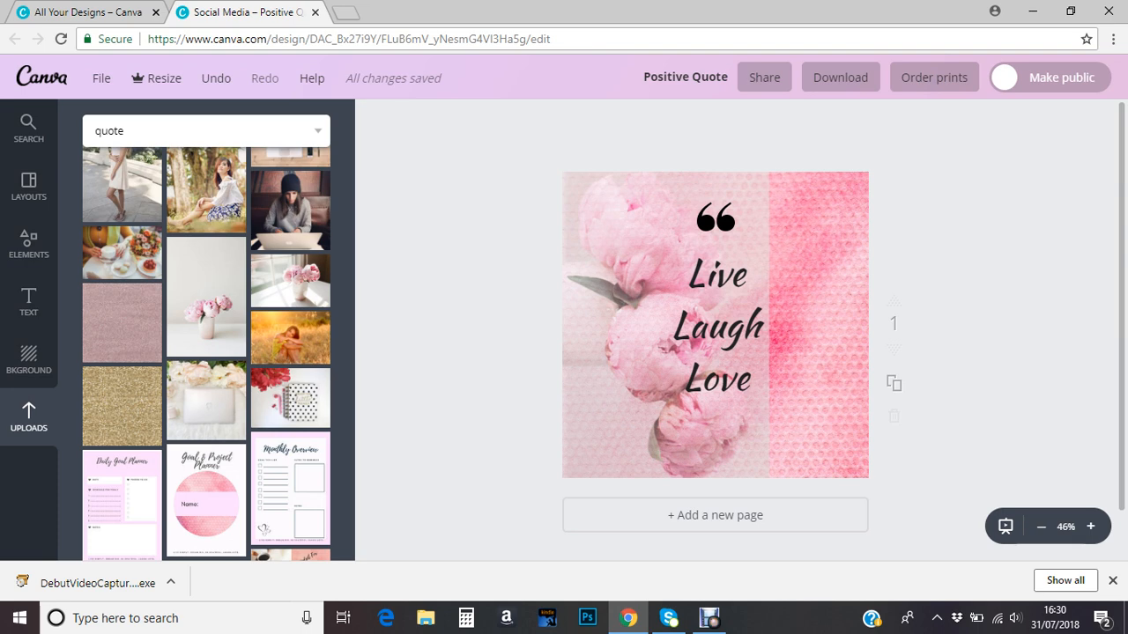
Add the uploaded gold glitter image and crop it to a narrow vertical strip along the peony photo's inner edge.
left_click(88, 437)
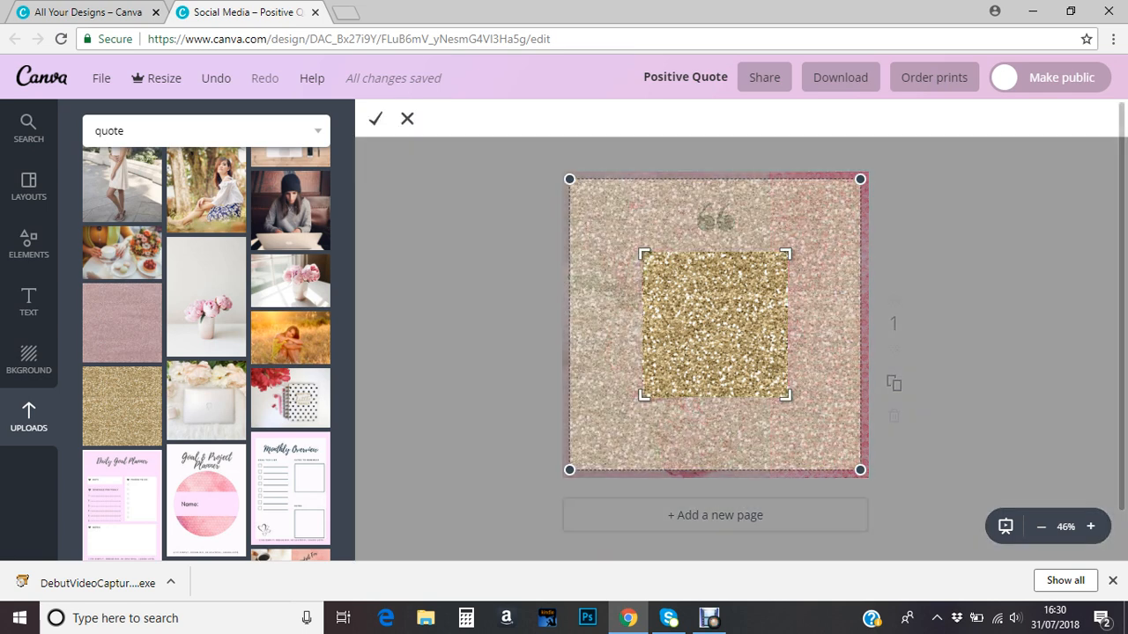
left_click_drag(644, 254, 648, 181)
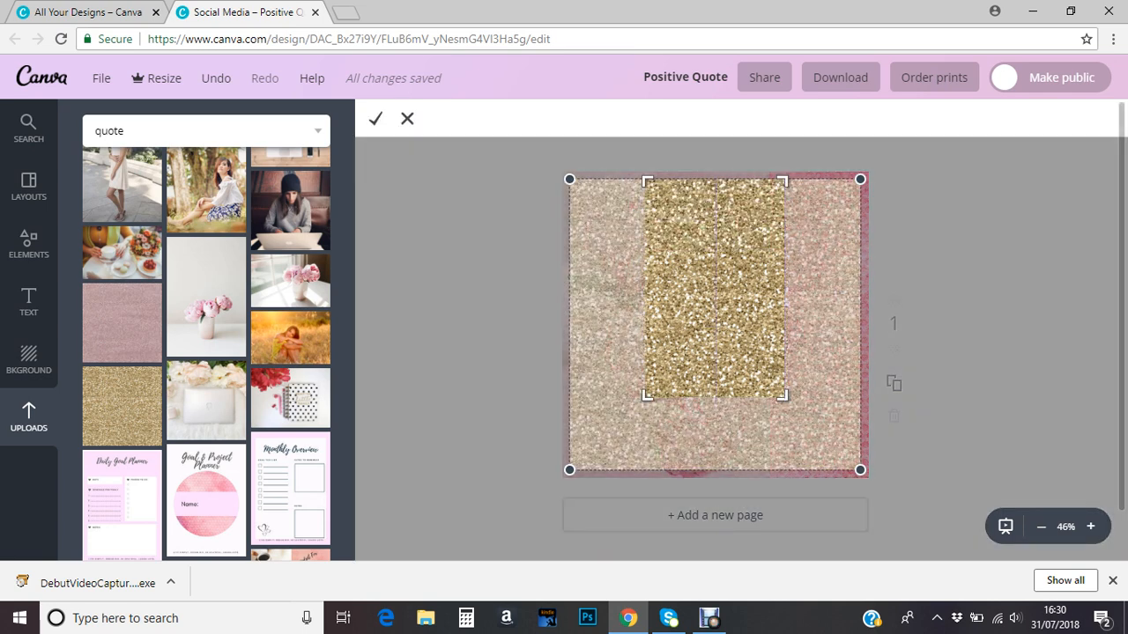
left_click_drag(648, 397, 789, 469)
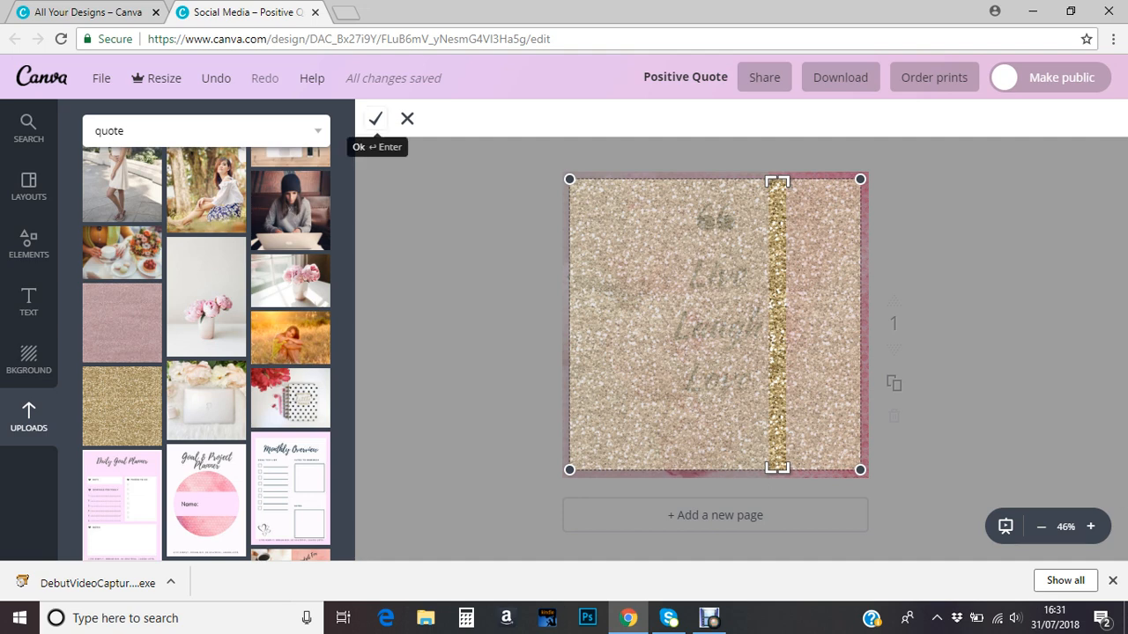
left_click(374, 118)
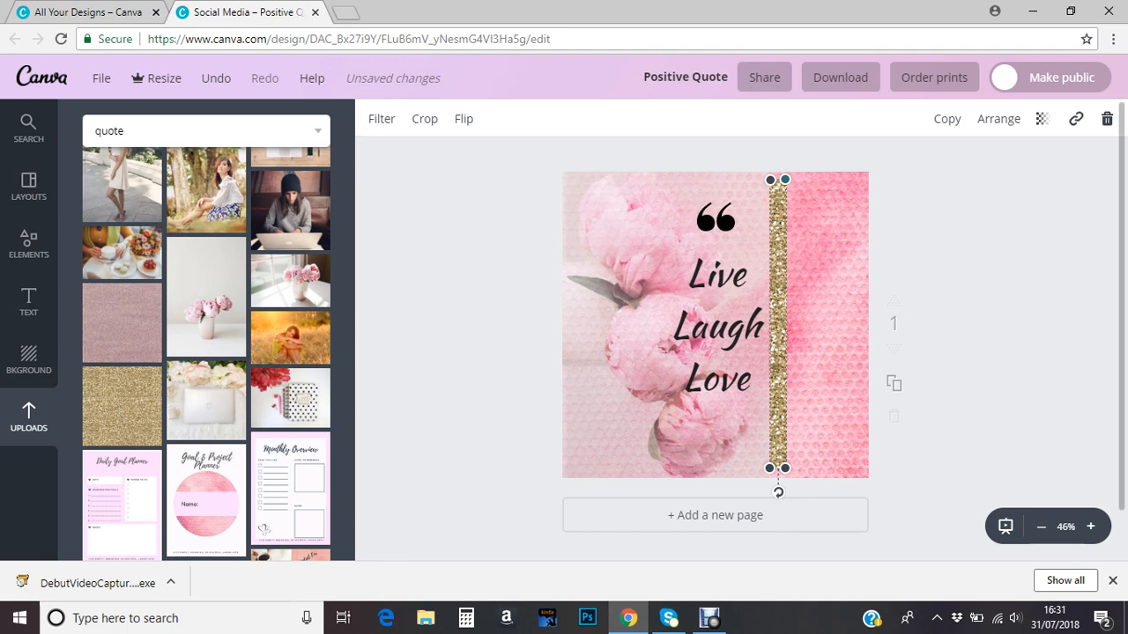
Stretch the gold glitter strip at both ends so it covers the design's full height.
left_click_drag(785, 180, 785, 173)
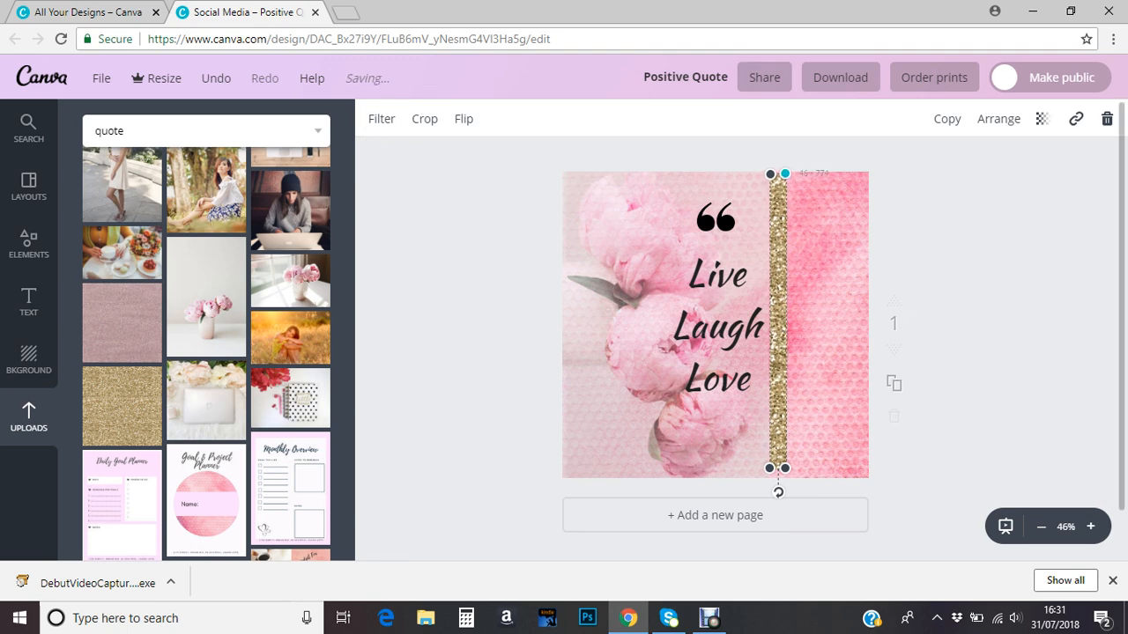
left_click_drag(785, 468, 785, 485)
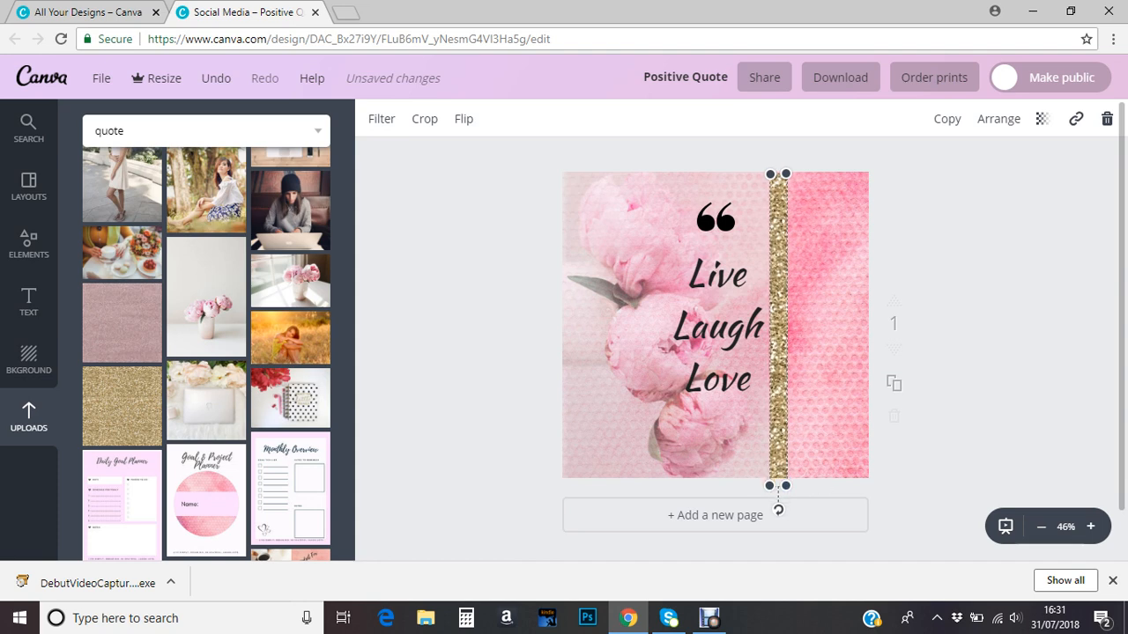
left_click_drag(785, 174, 786, 168)
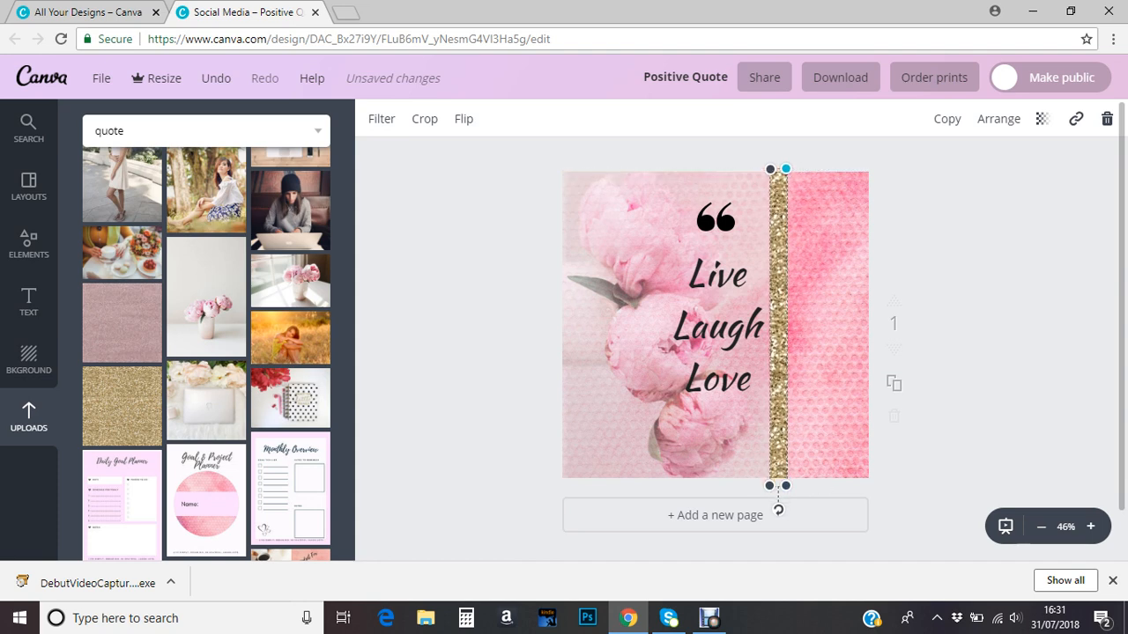
key("Escape")
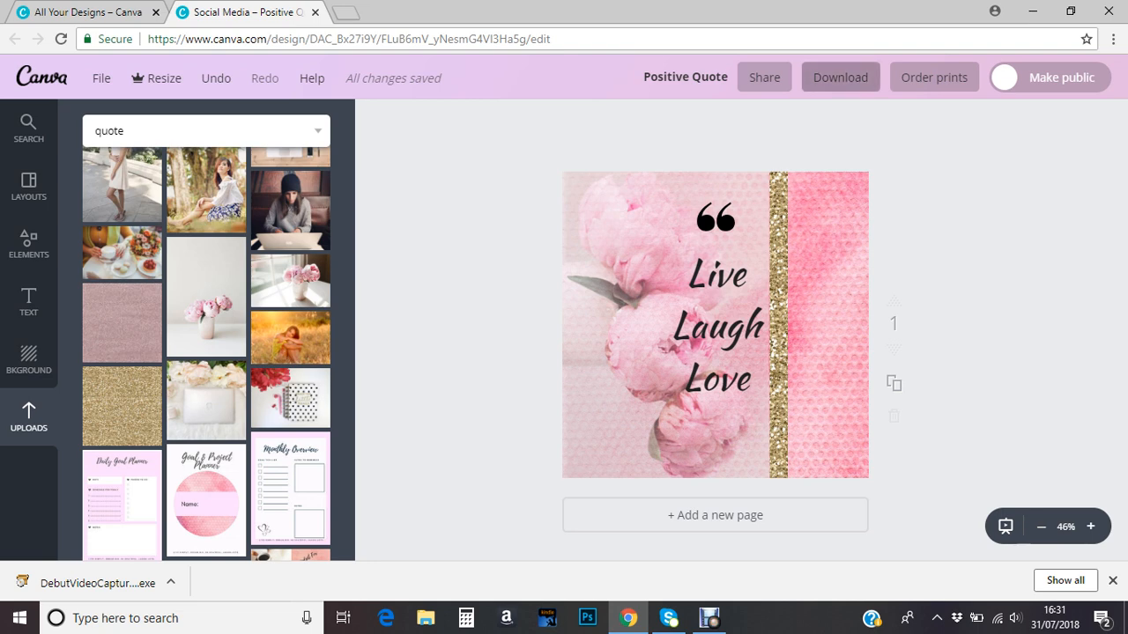
Download the finished design as a JPG file.
left_click(840, 78)
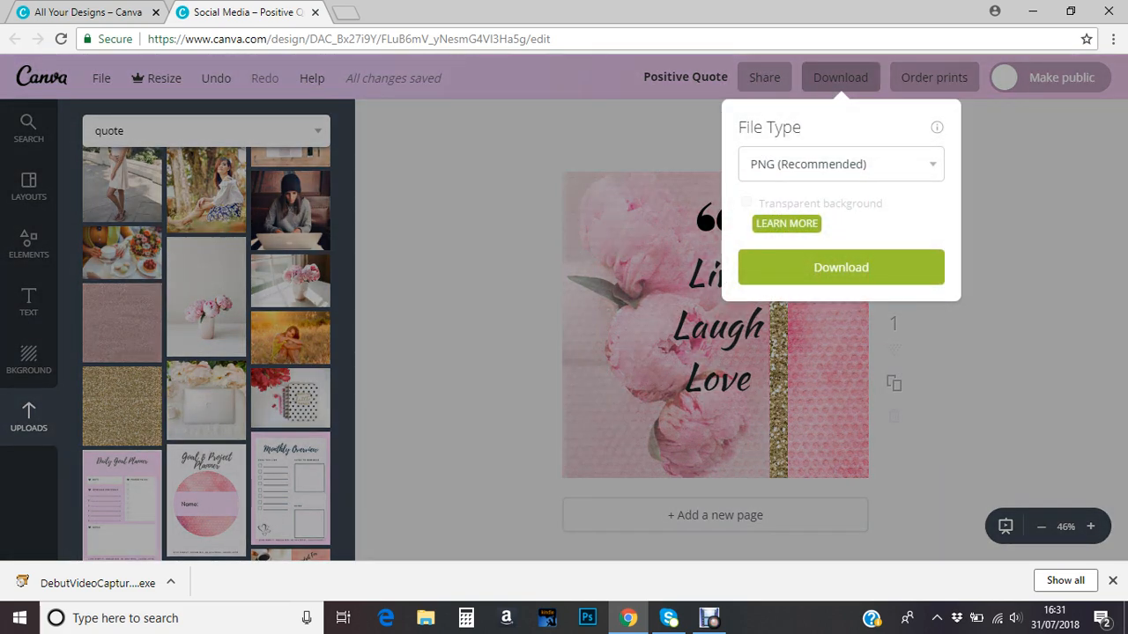
left_click(840, 164)
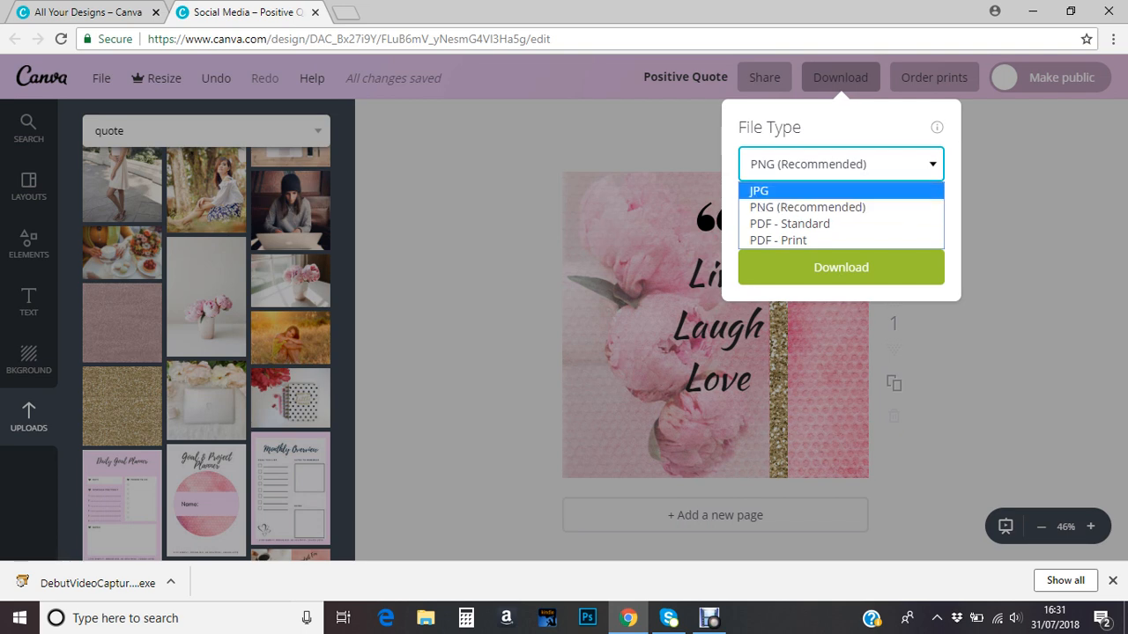
left_click(759, 190)
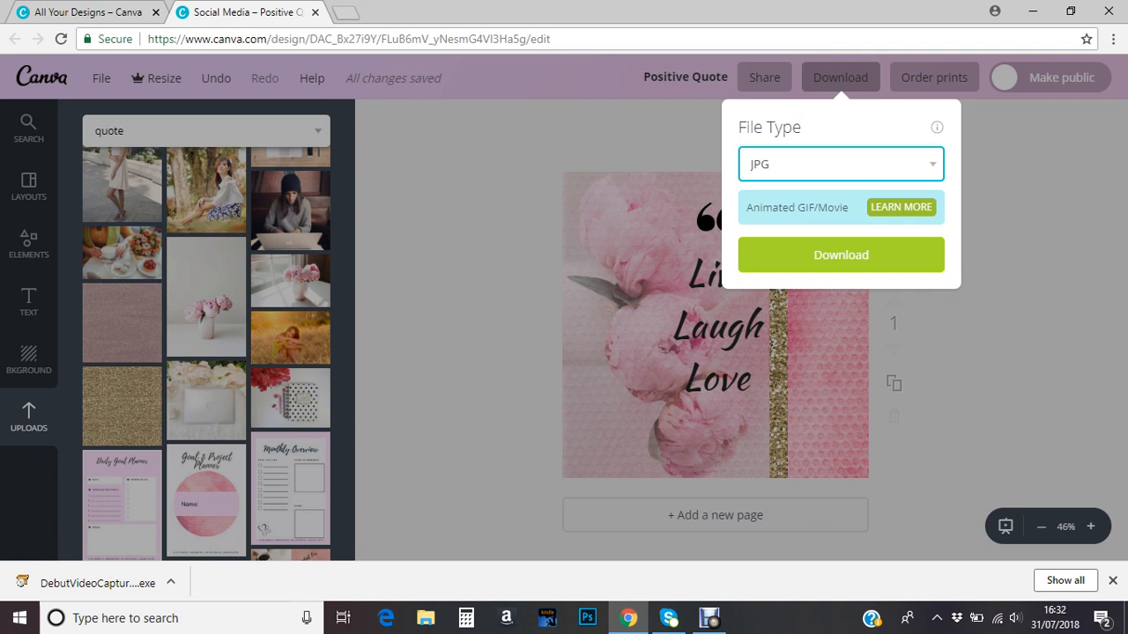
left_click(840, 254)
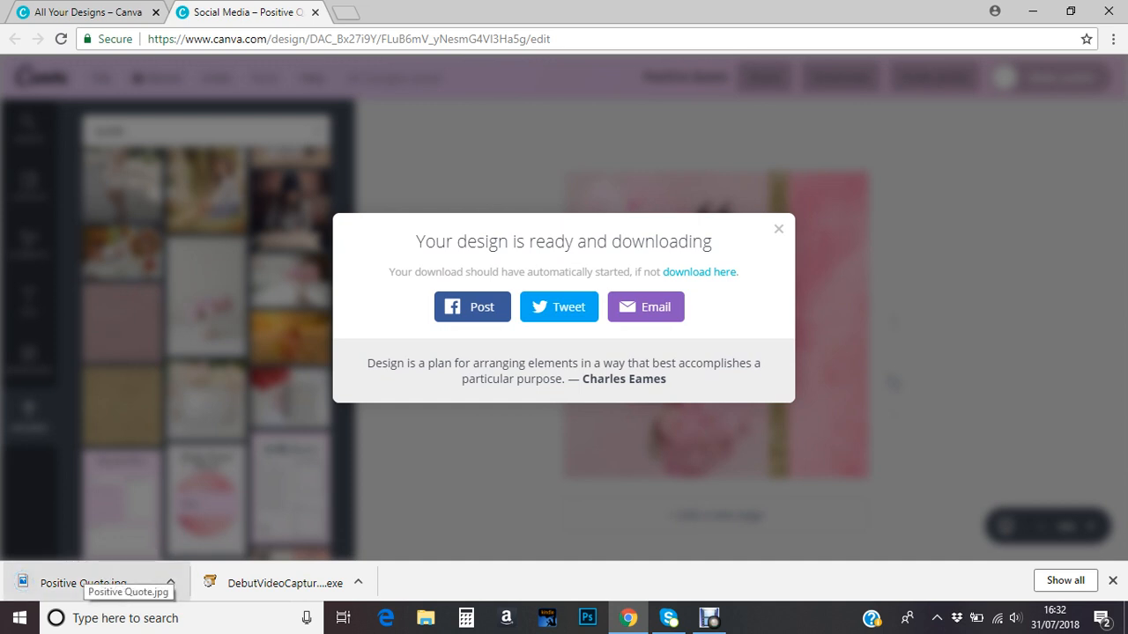
Open the downloaded Positive Quote.jpg in Photos, look over the graphic and its image options, and close the viewer.
left_click(88, 581)
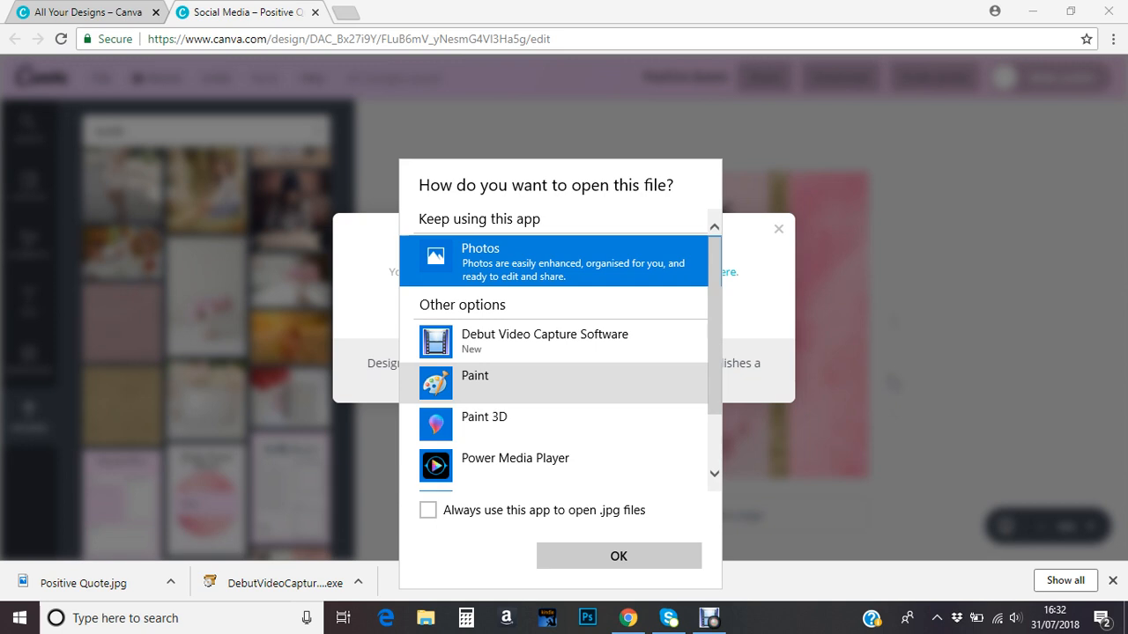
left_click(619, 556)
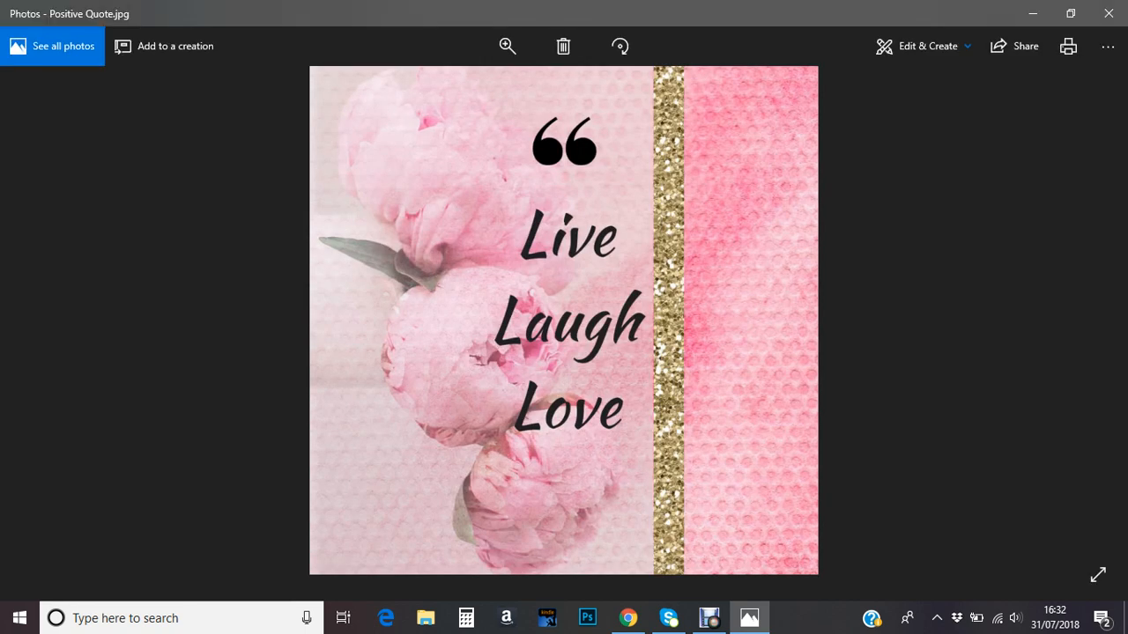
right_click(597, 320)
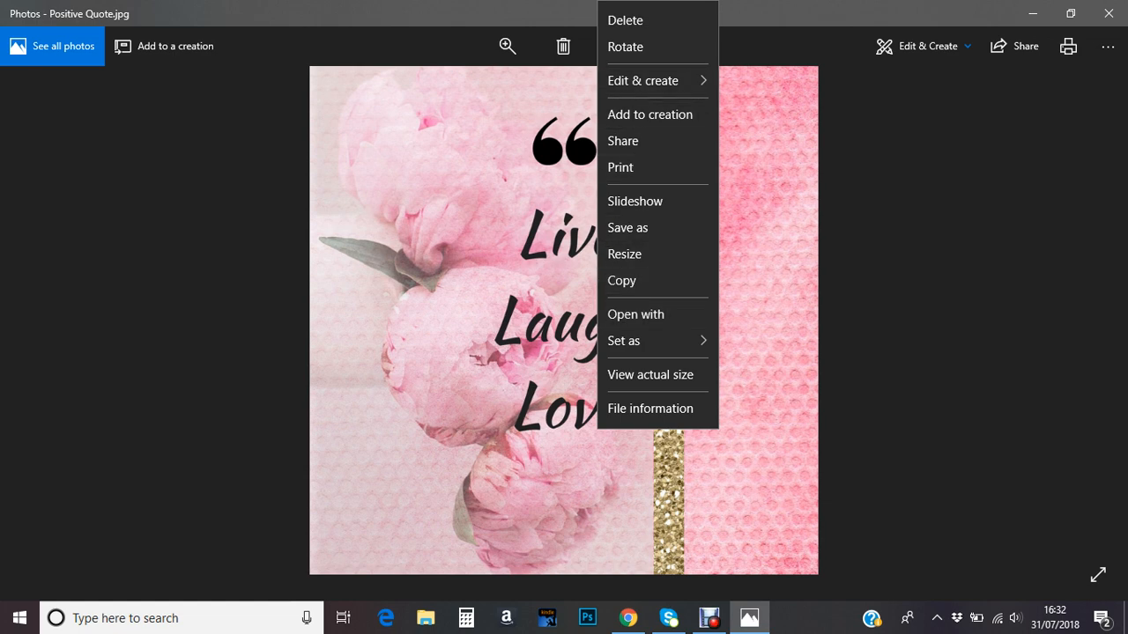
key("Escape")
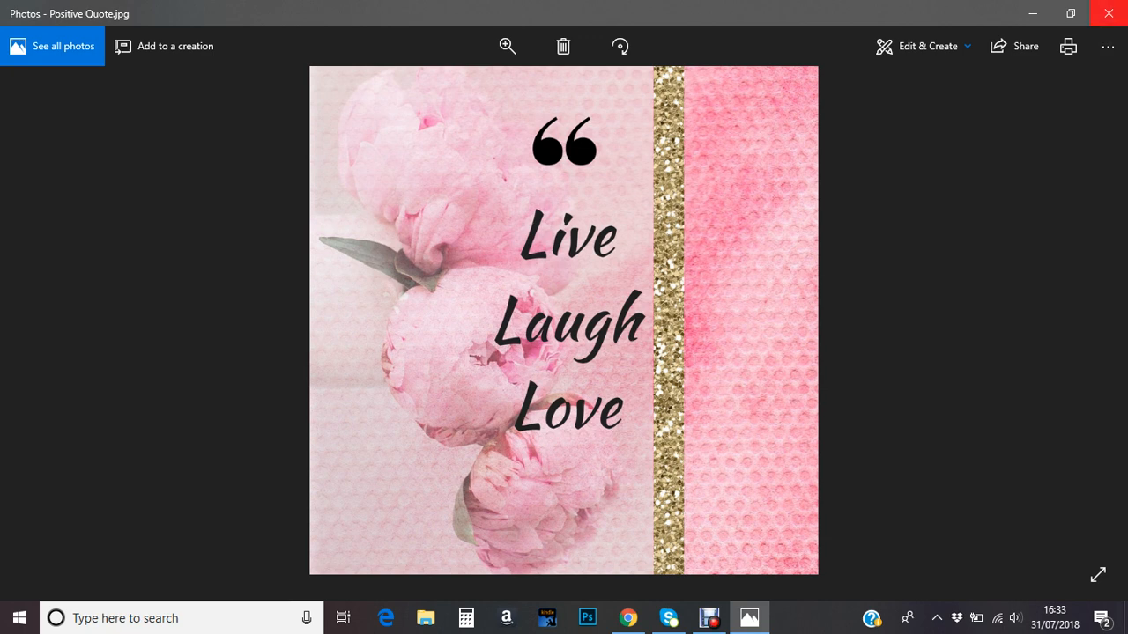
left_click(1108, 12)
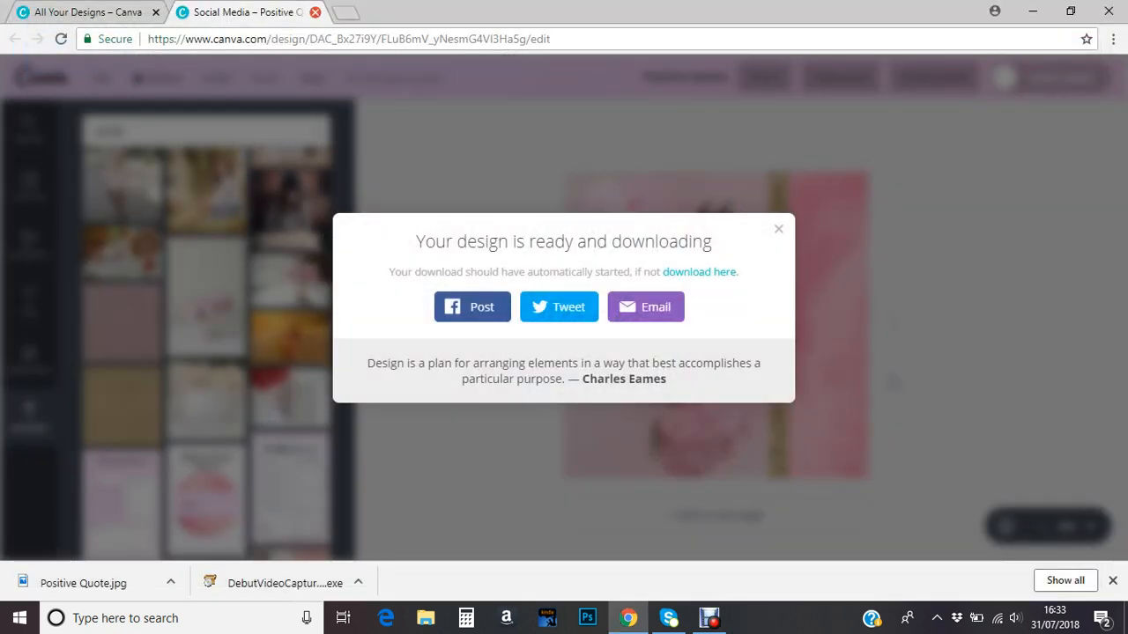
Close the quote design's browser tab and browse the saved designs on the All your designs page.
left_click(314, 13)
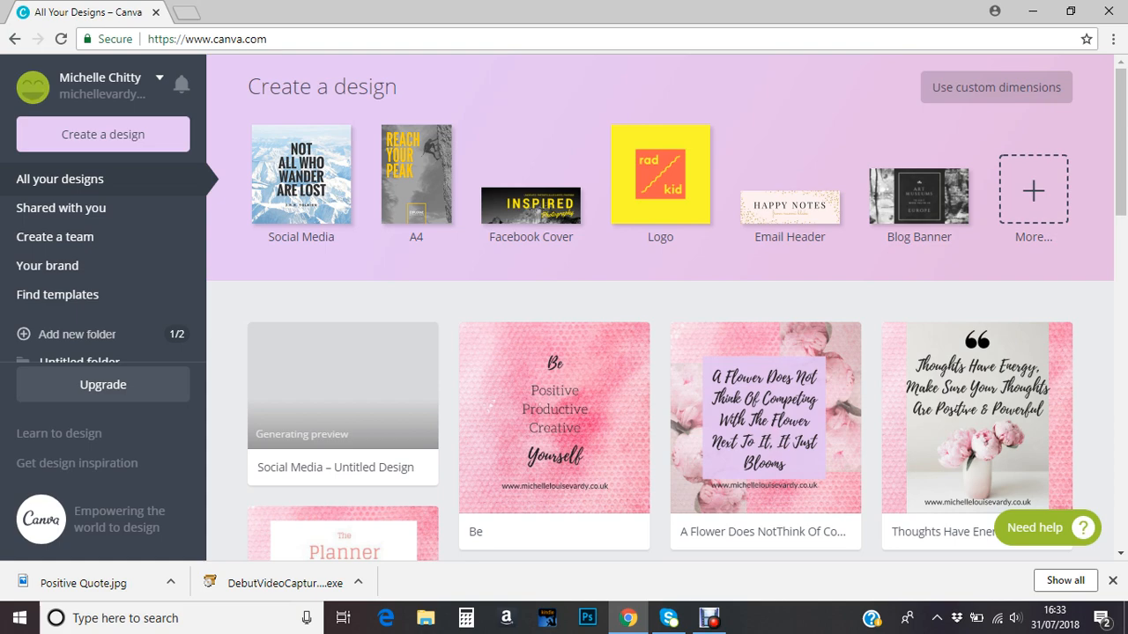
scroll(660, 308, "down", 5)
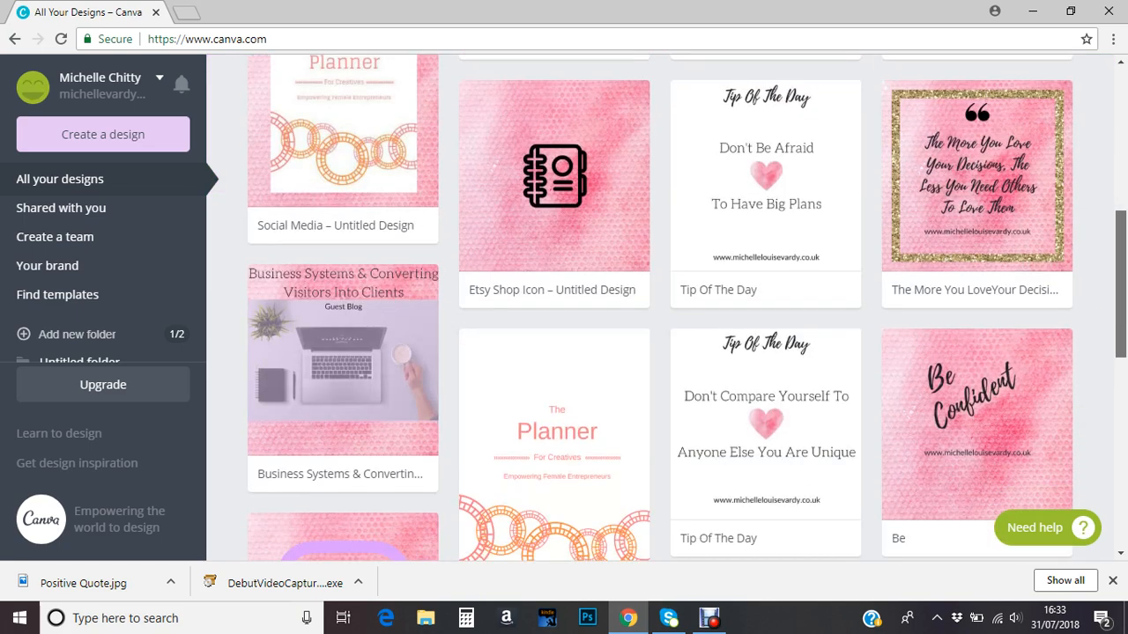
Return to the start of the saved designs page and open the full list of design types.
scroll(660, 308, "down", 5)
scroll(660, 308, "up", 10)
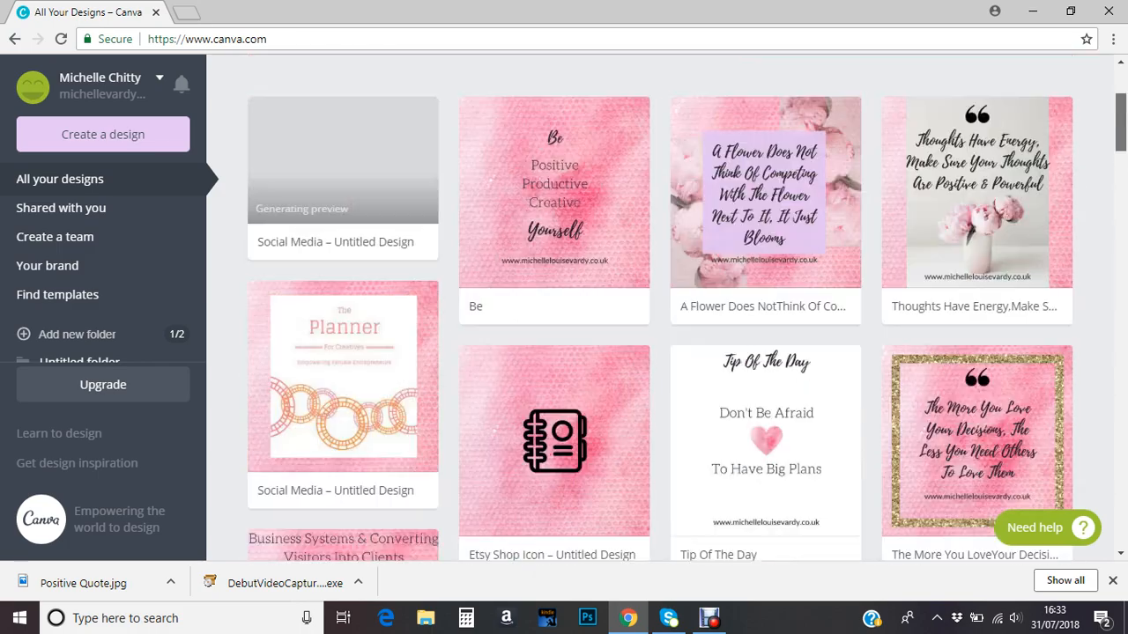
scroll(660, 308, "up", 3)
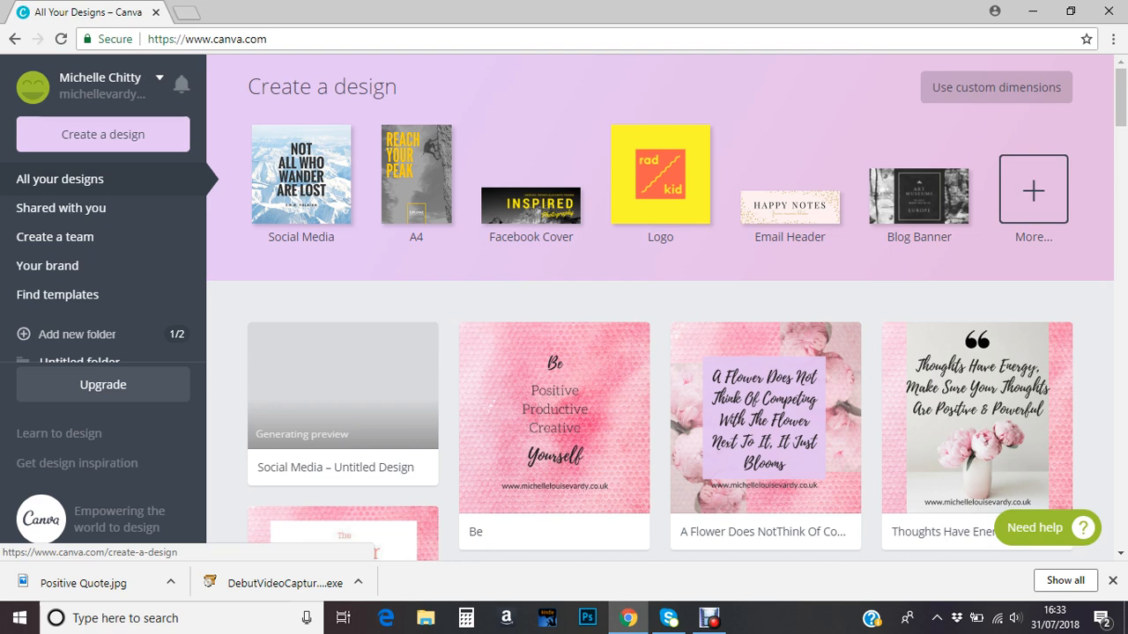
left_click(1033, 190)
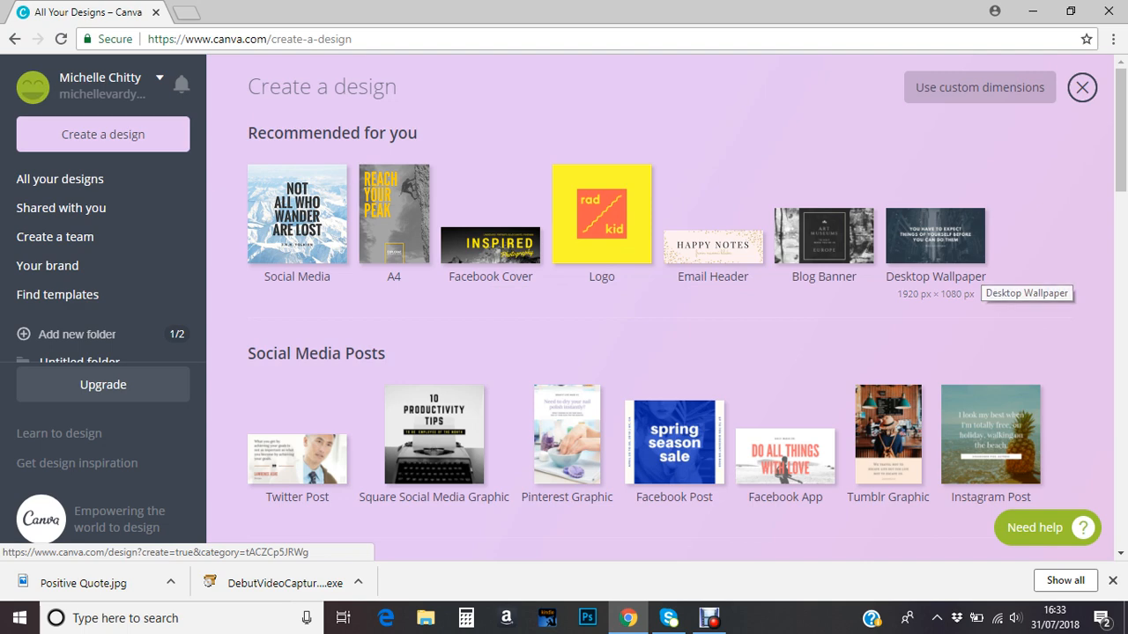
Examine the available design types, from the recommended and social media formats through documents, marketing materials, headers and events to ads.
scroll(667, 307, "down", 3)
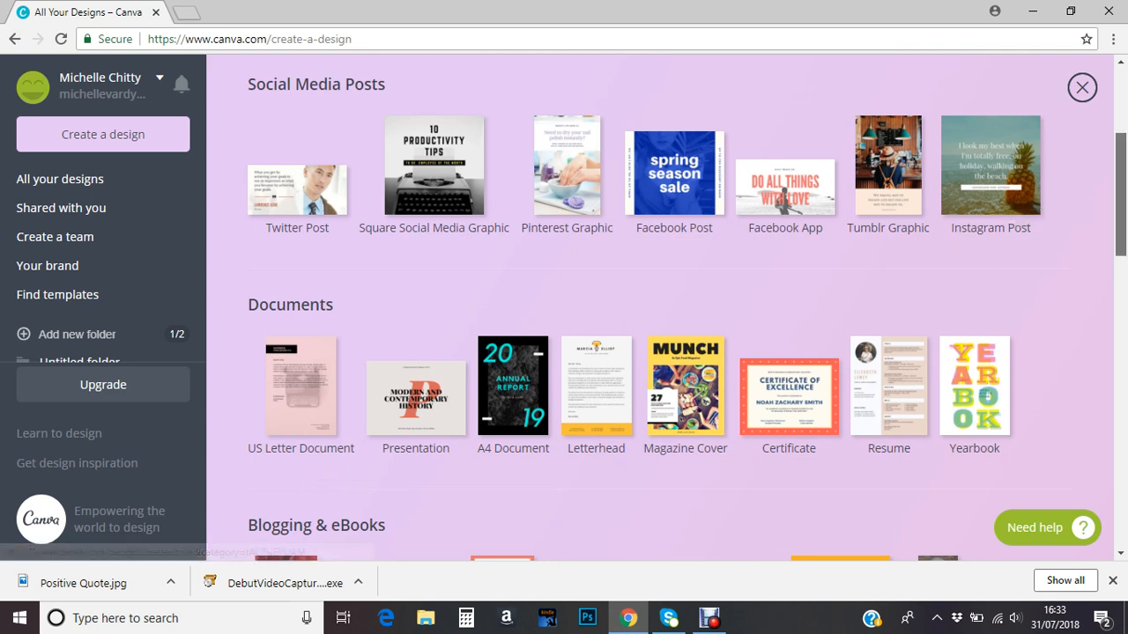
scroll(775, 194, "up", 3)
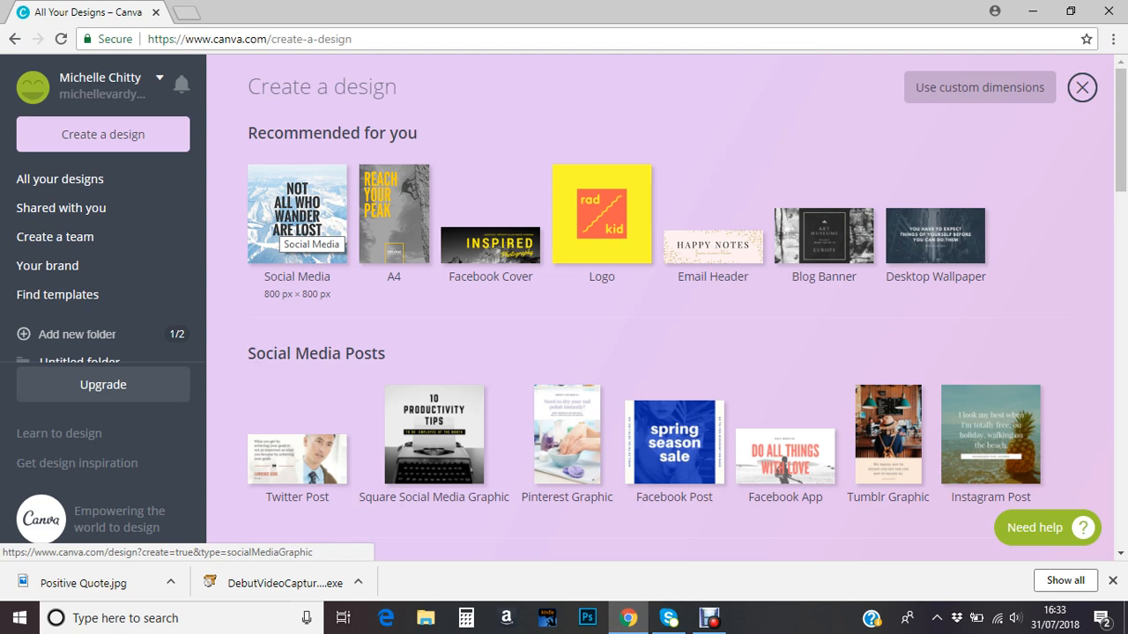
scroll(280, 234, "down", 2)
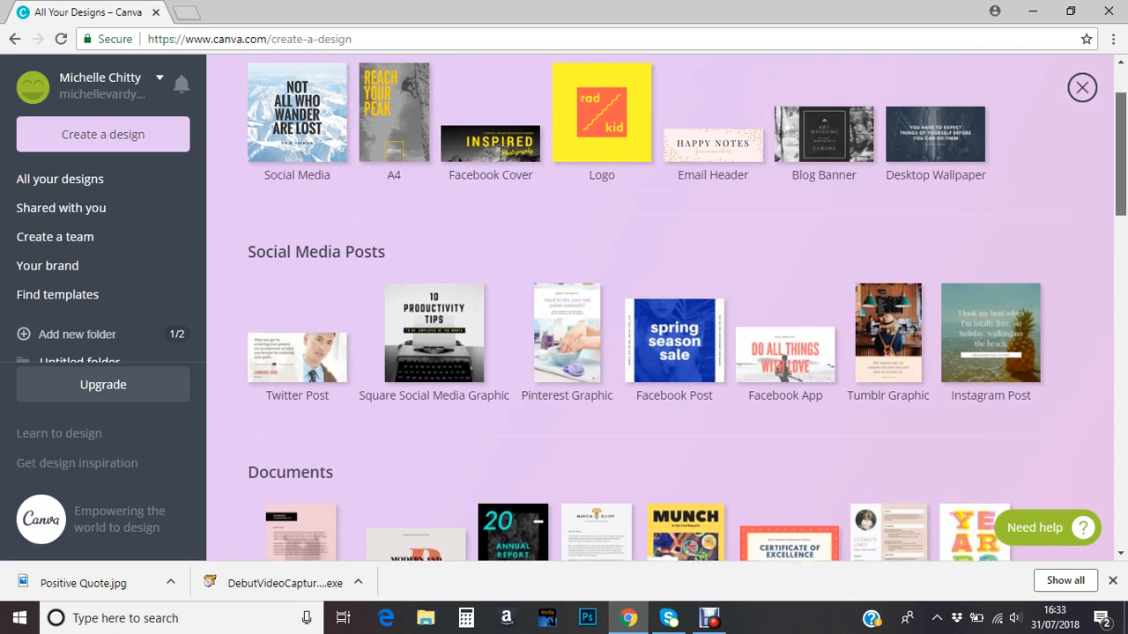
scroll(300, 163, "up", 1)
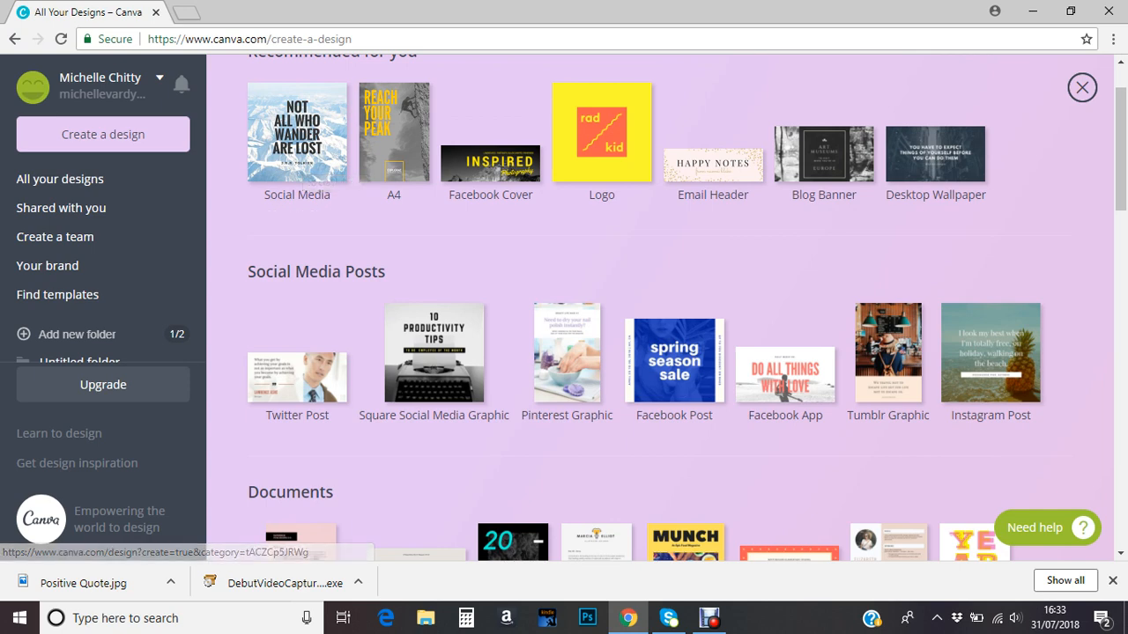
scroll(299, 163, "down", 3)
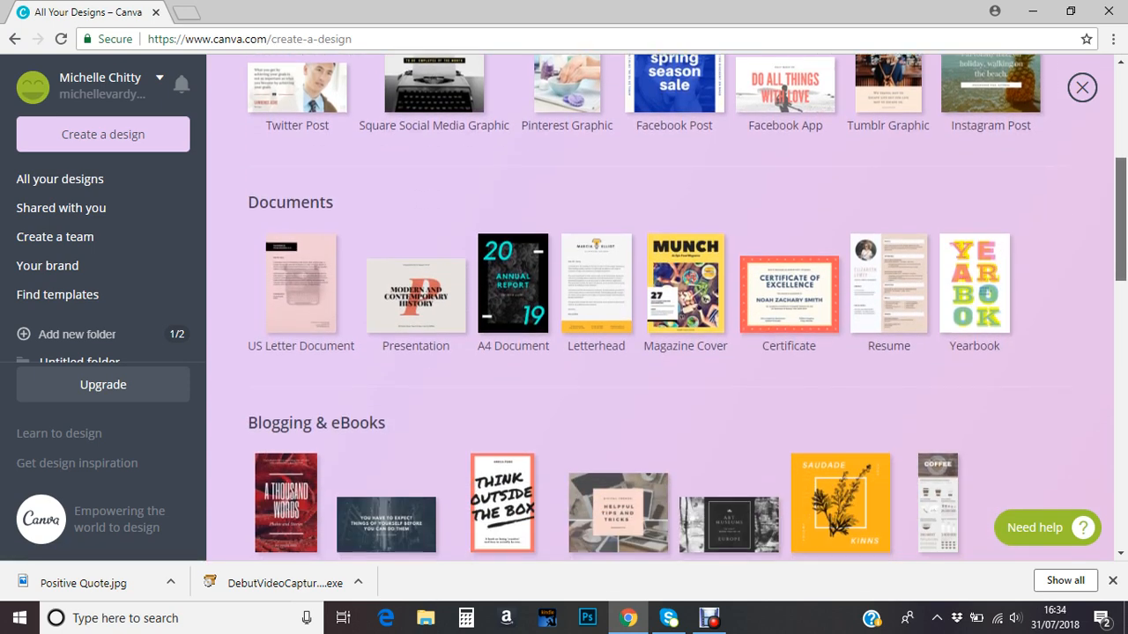
scroll(661, 309, "down", 1)
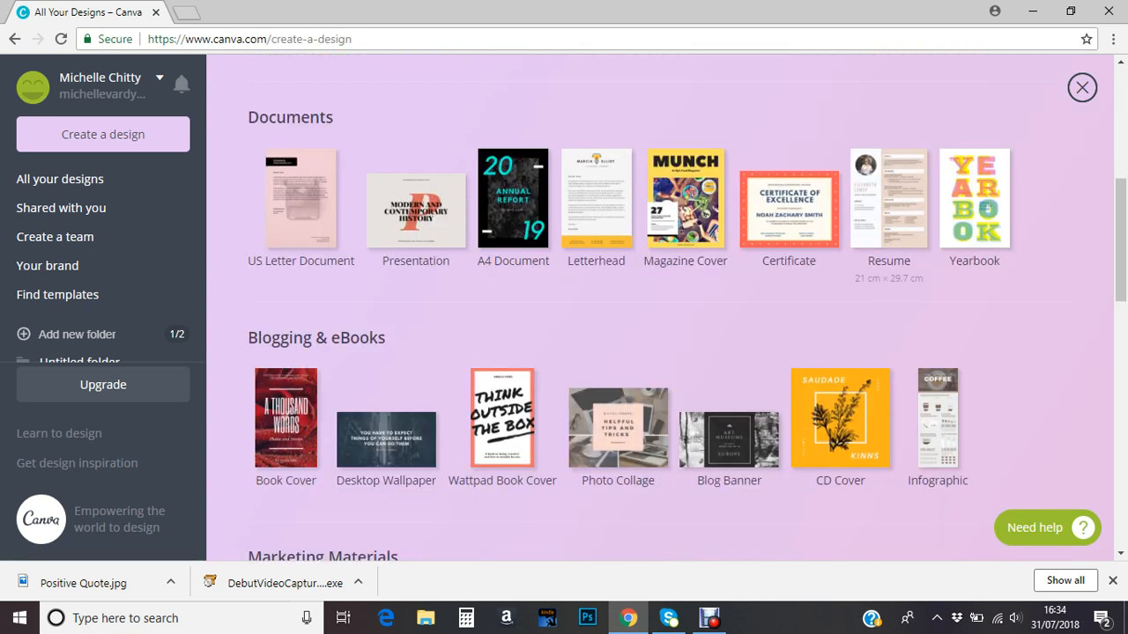
scroll(888, 212, "down", 4)
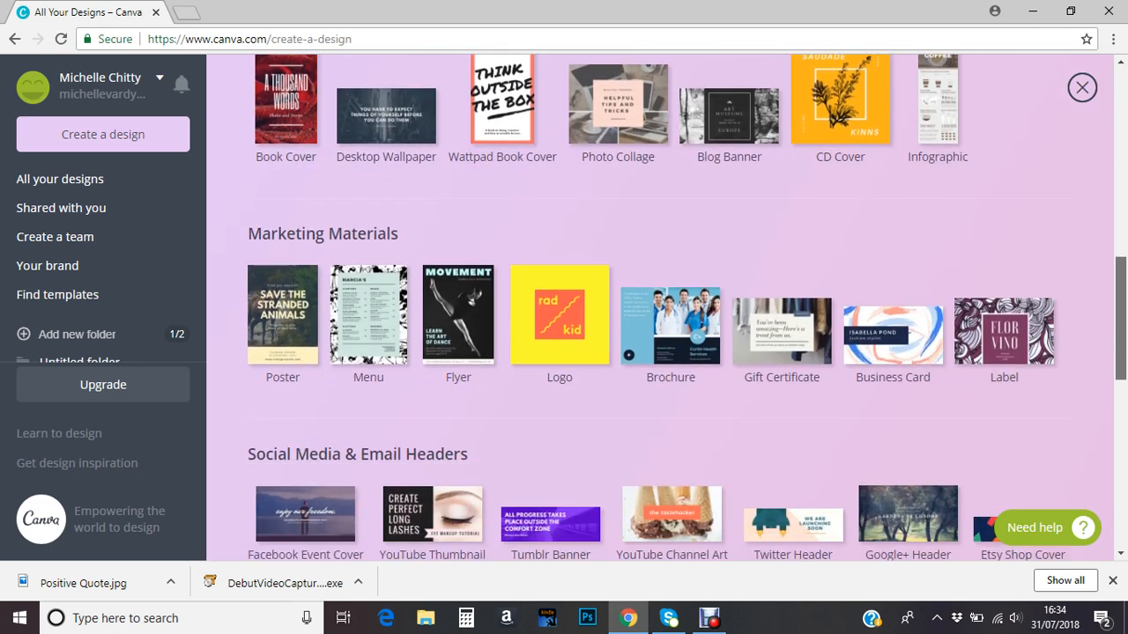
scroll(666, 309, "down", 3)
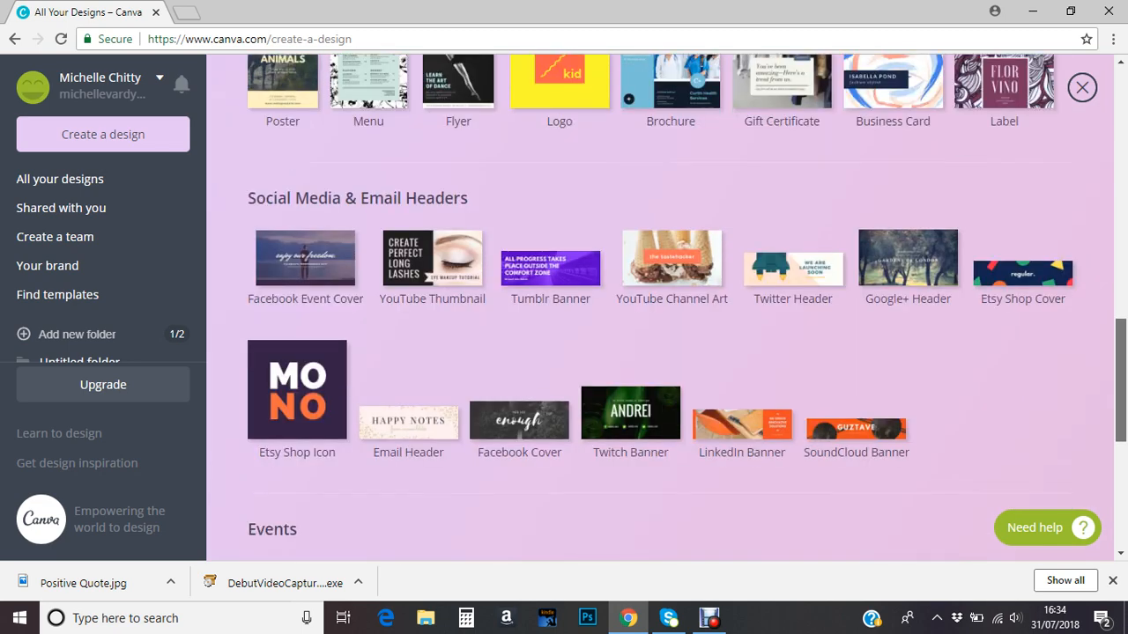
scroll(666, 308, "down", 2)
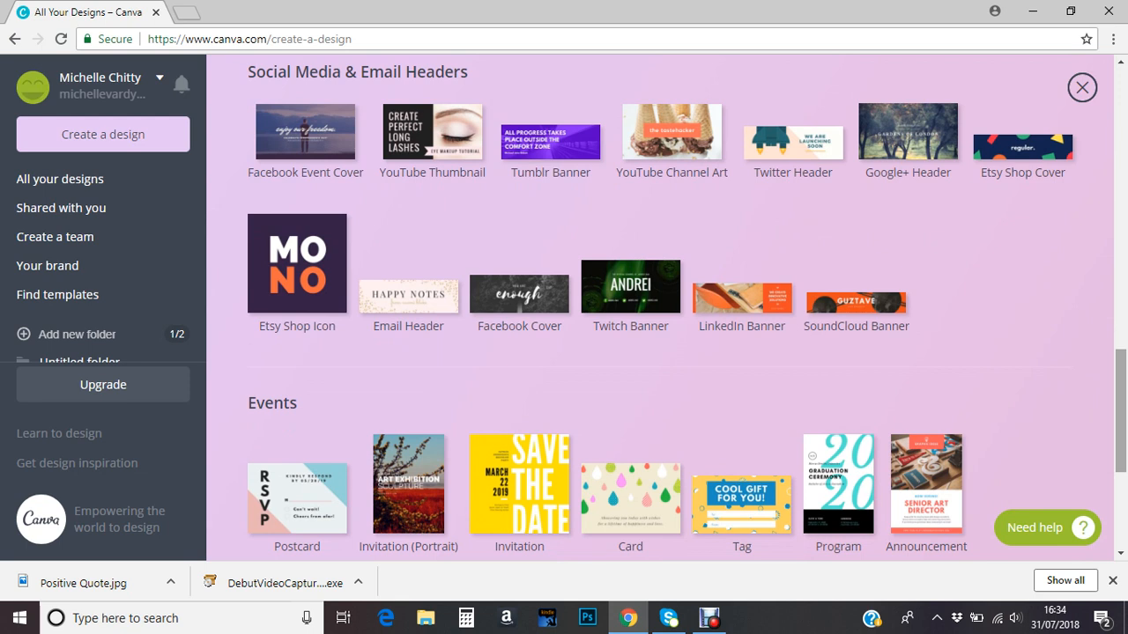
scroll(686, 305, "down", 1)
scroll(667, 307, "down", 3)
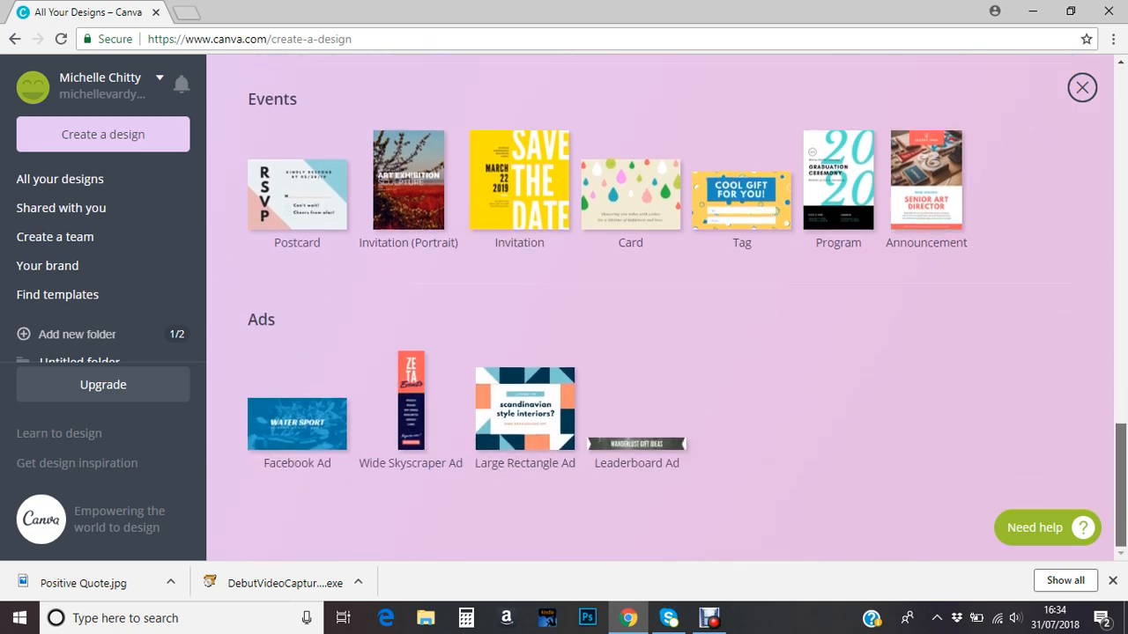
scroll(660, 307, "up", 2)
scroll(660, 308, "up", 1)
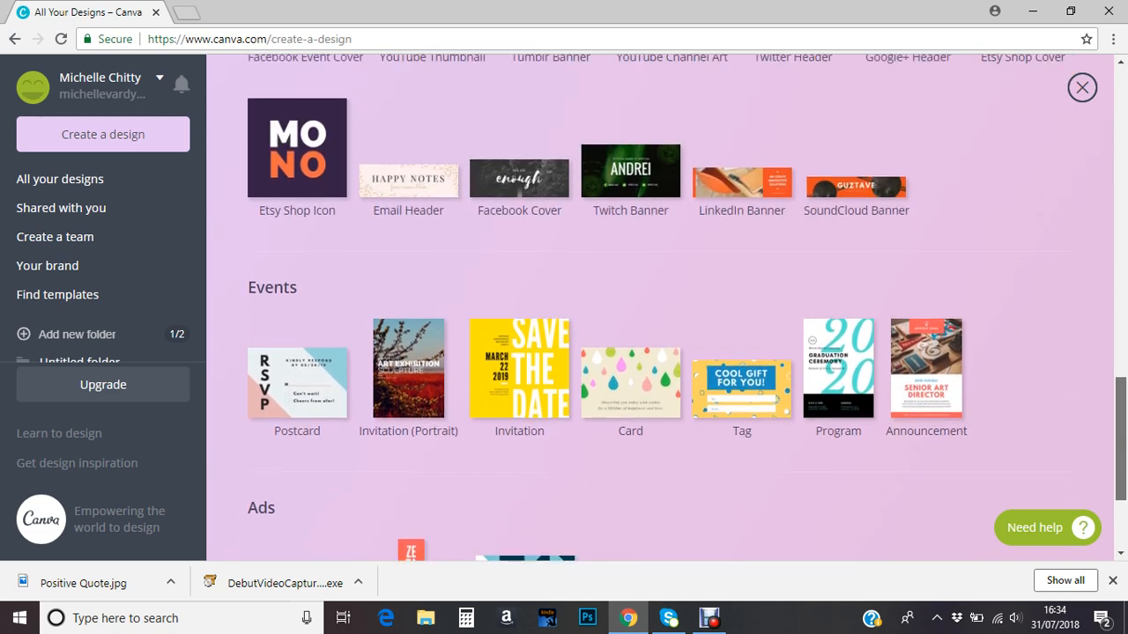
scroll(660, 307, "down", 2)
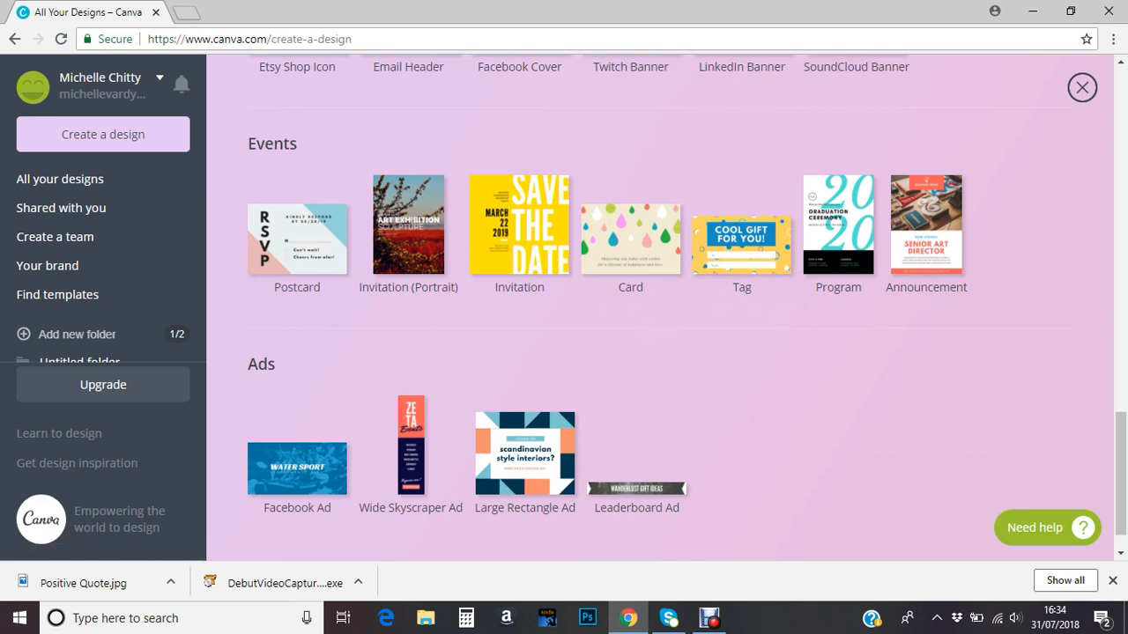
scroll(661, 299, "down", 1)
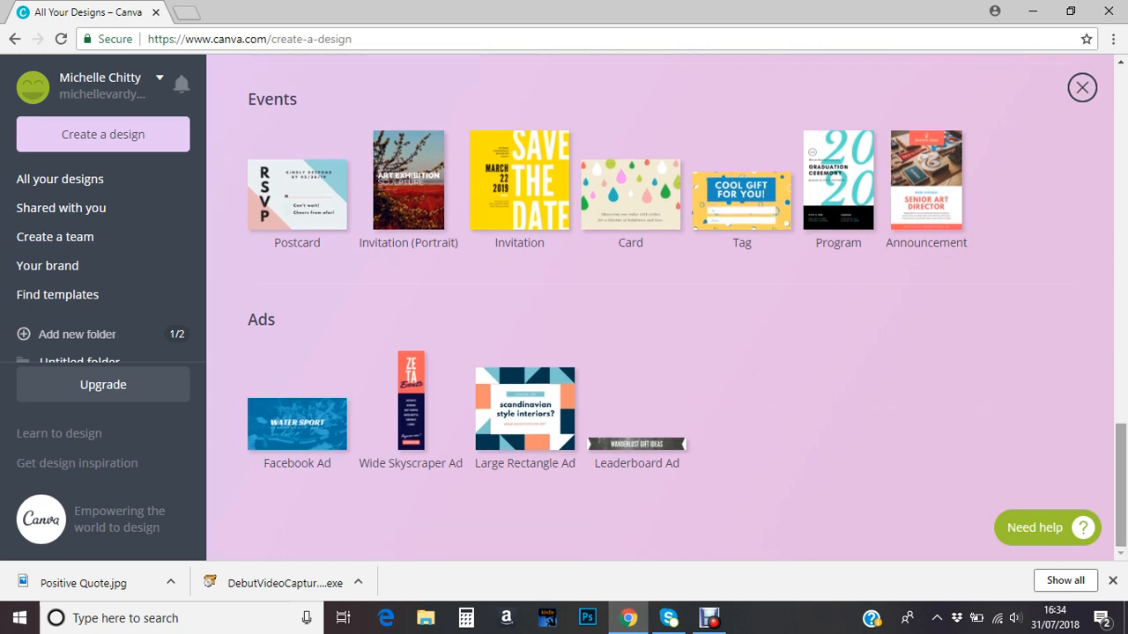
scroll(661, 308, "up", 8)
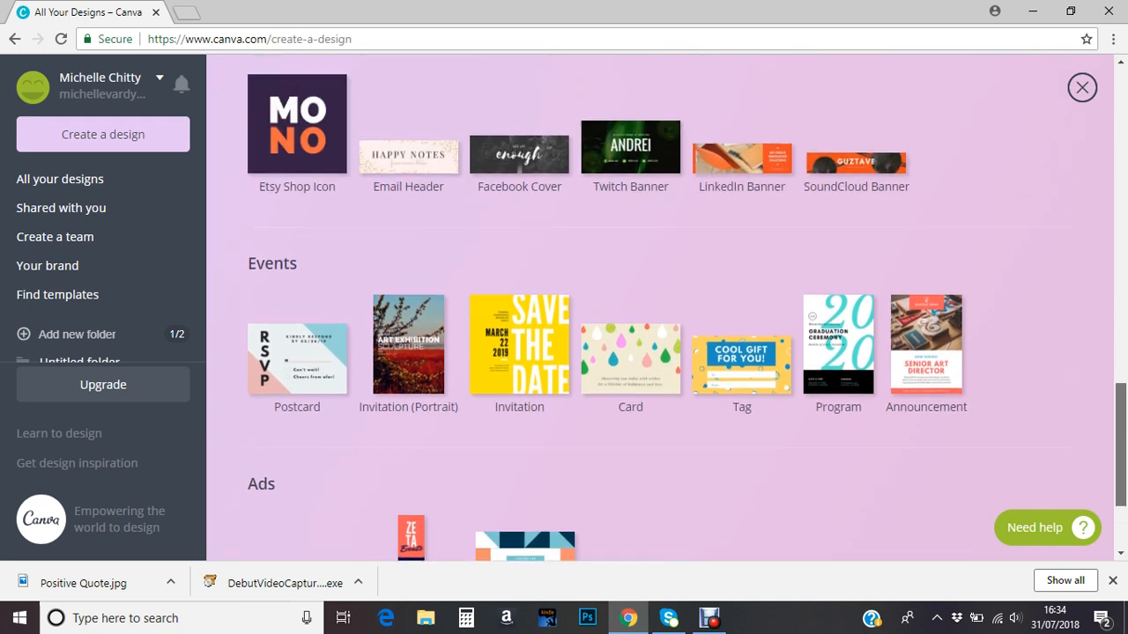
scroll(661, 309, "up", 8)
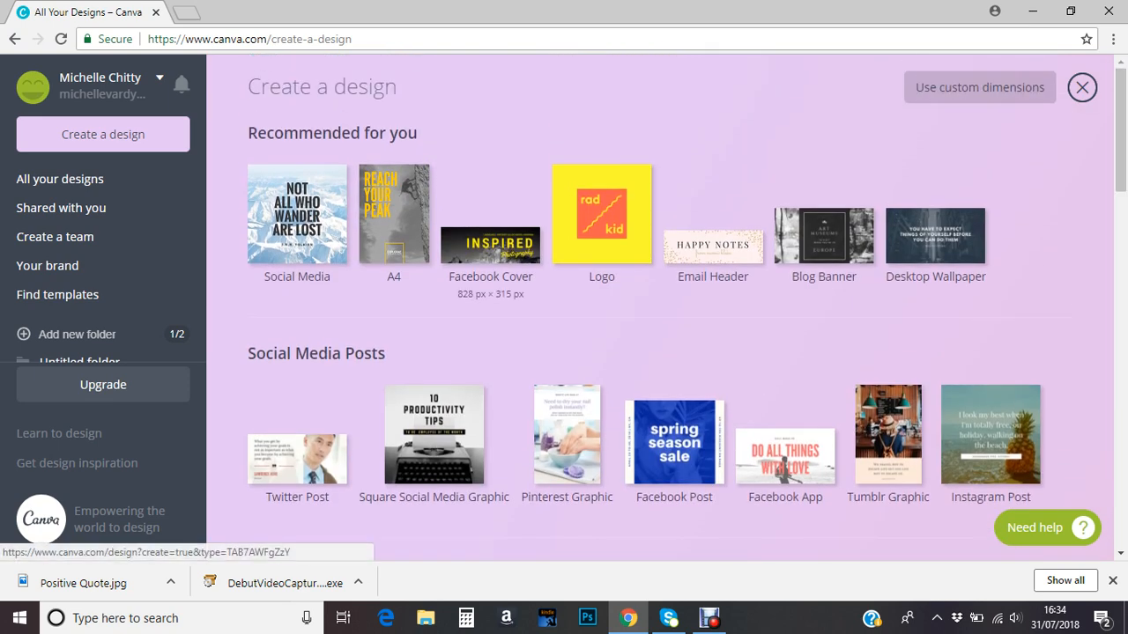
Create a new Facebook Cover design and apply the free Canva layout with the red suspension bridge photo and quote.
left_click(490, 242)
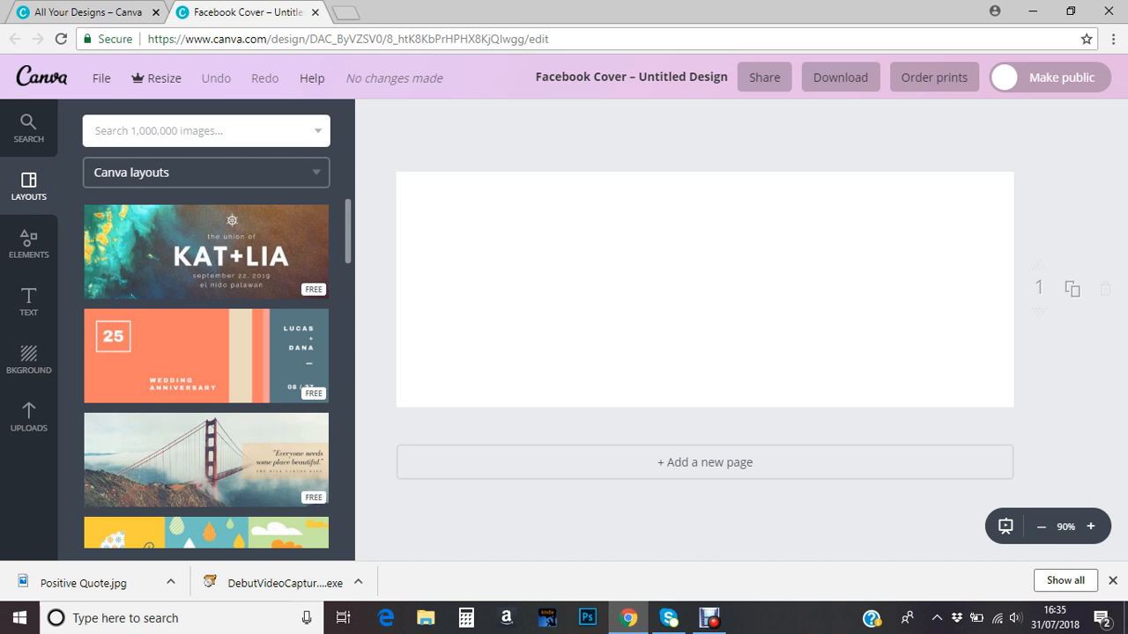
scroll(206, 377, "down", 5)
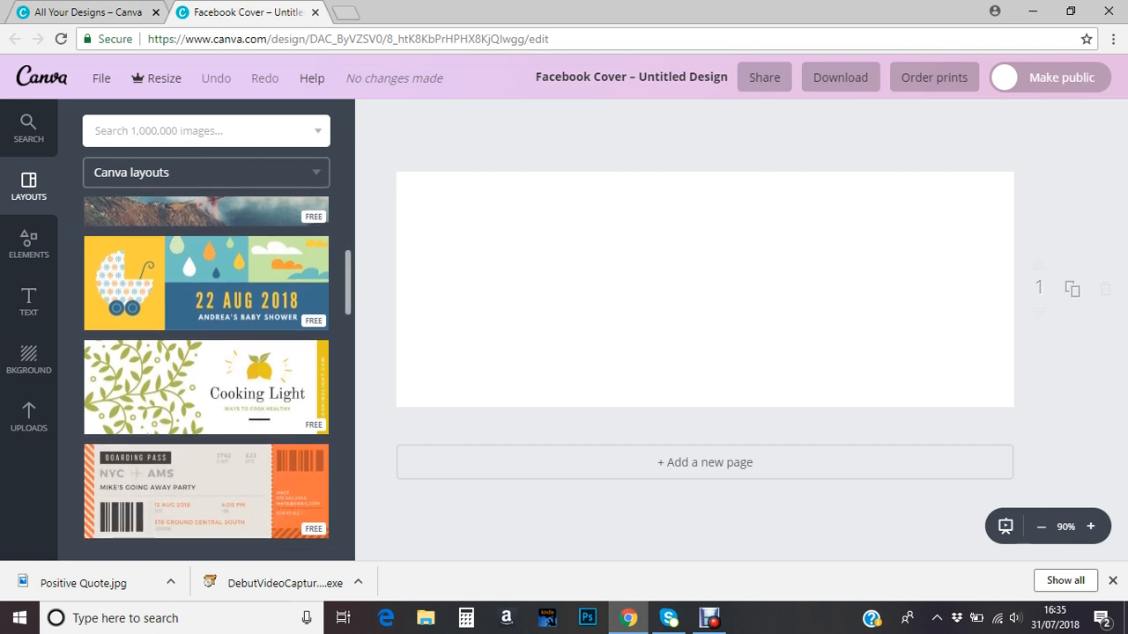
scroll(206, 373, "down", 3)
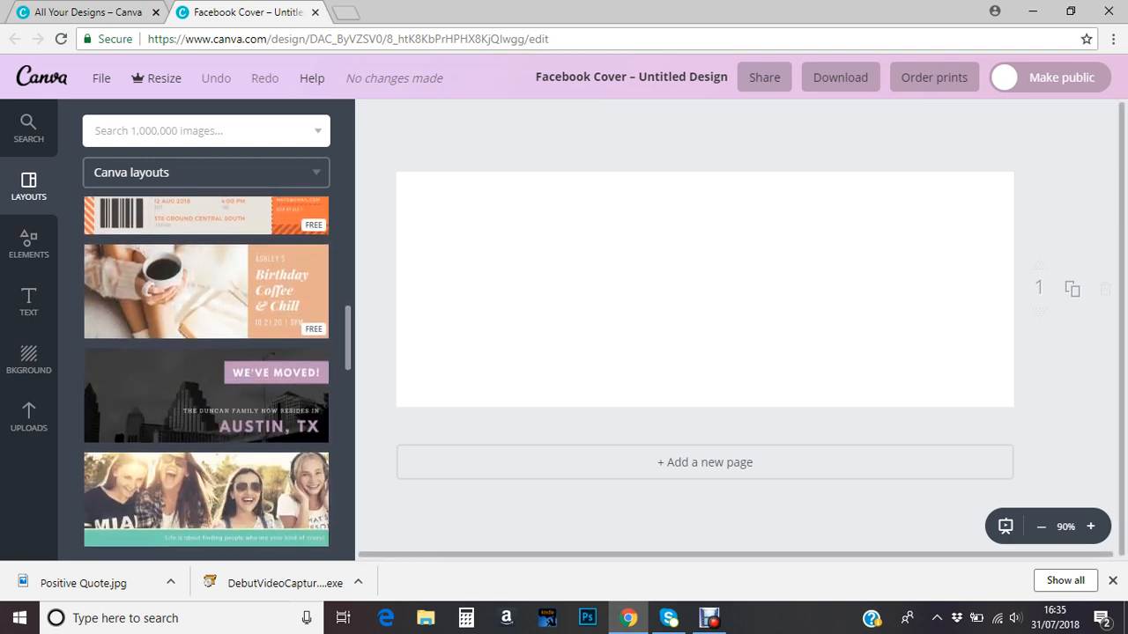
scroll(206, 372, "up", 1)
scroll(206, 373, "up", 1)
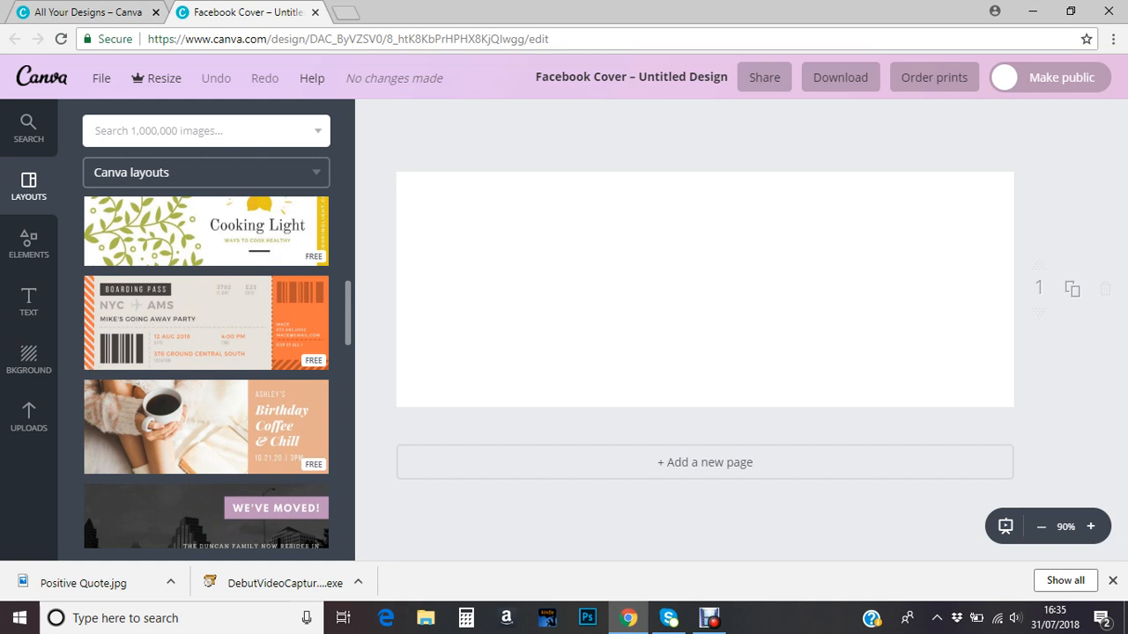
scroll(207, 372, "down", 1)
scroll(206, 373, "down", 4)
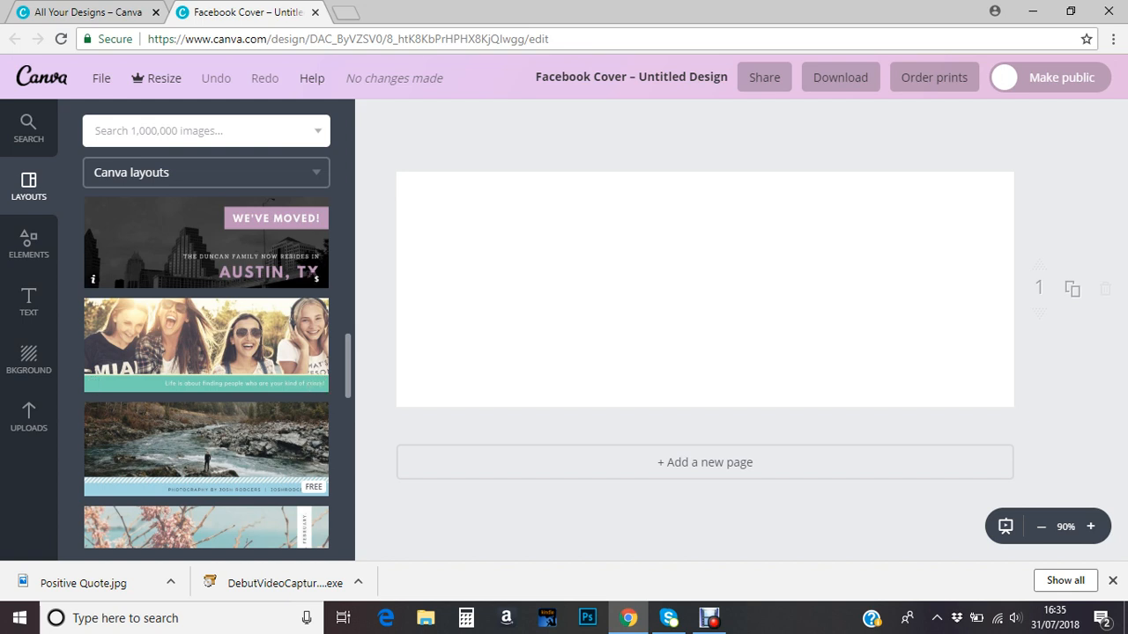
scroll(206, 373, "down", 5)
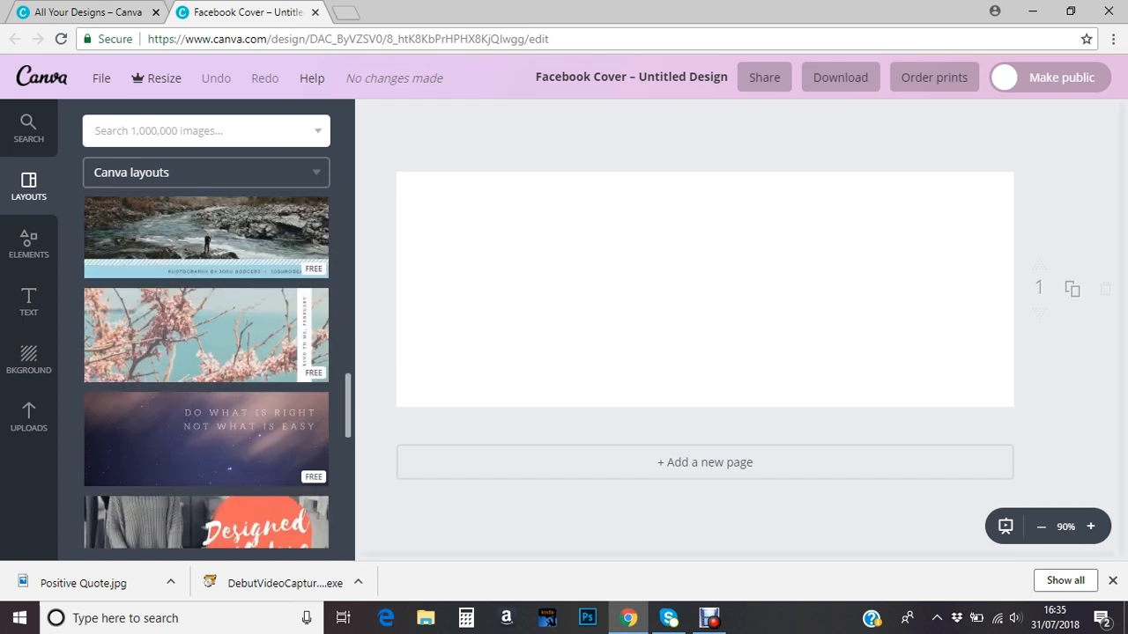
scroll(206, 373, "up", 2)
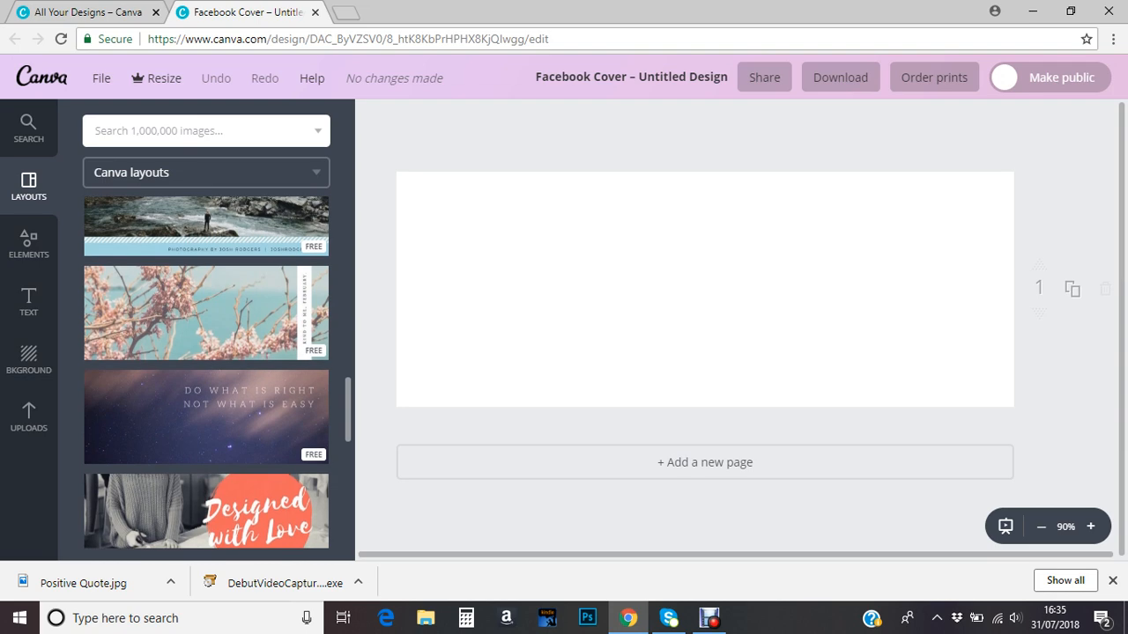
scroll(206, 373, "up", 10)
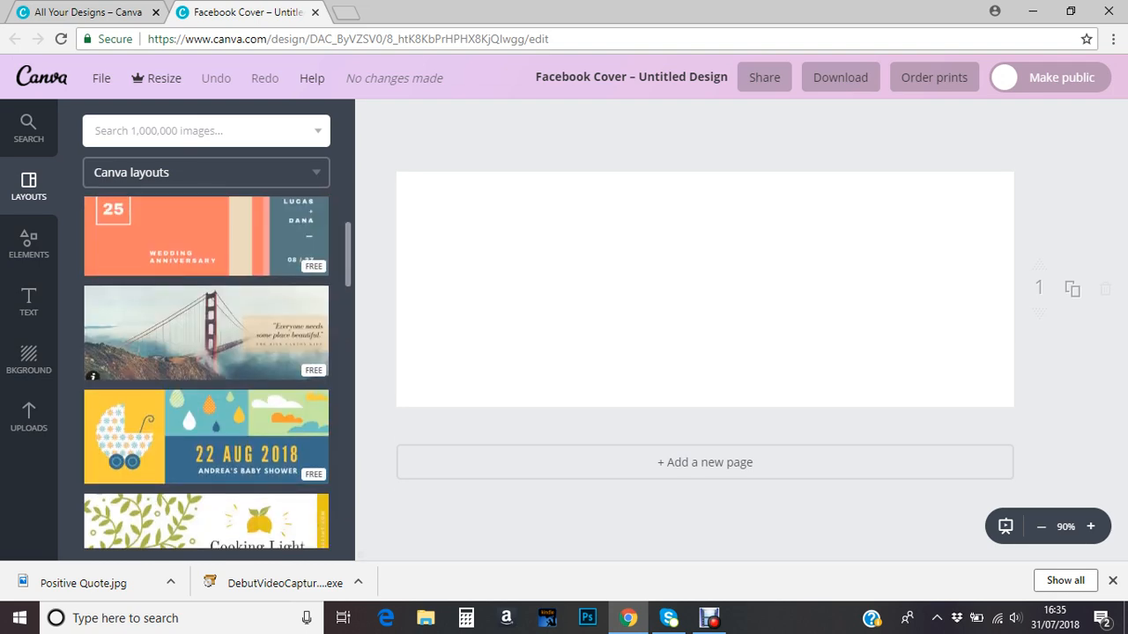
left_click(206, 332)
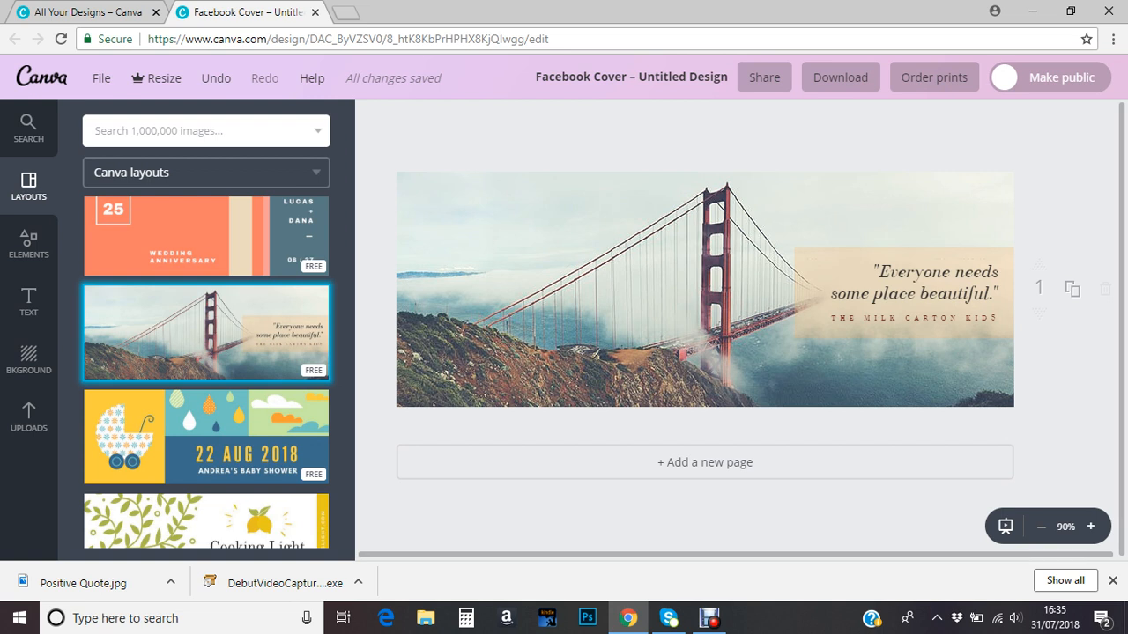
Replace the quote wording on the bridge cover with "I Love To Travel", keeping the quotation marks and full stop.
left_click(893, 273)
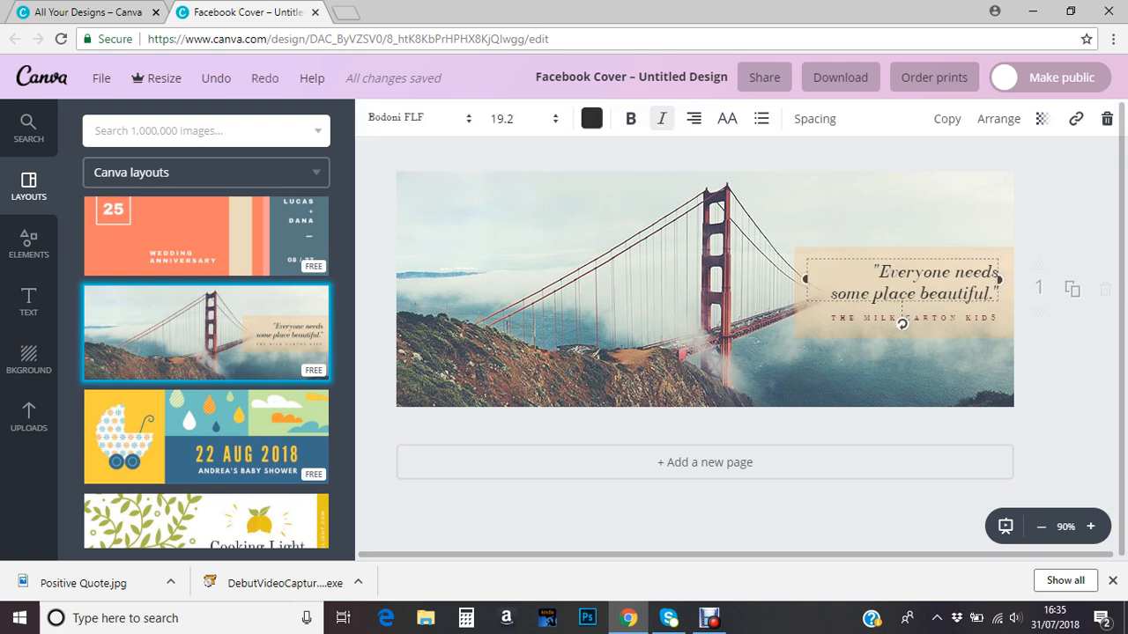
left_click(988, 294)
key("BackSpace")
key("BackSpace")
key("BackSpace")
key("BackSpace")
key("BackSpace")
key("BackSpace")
key("BackSpace")
key("BackSpace")
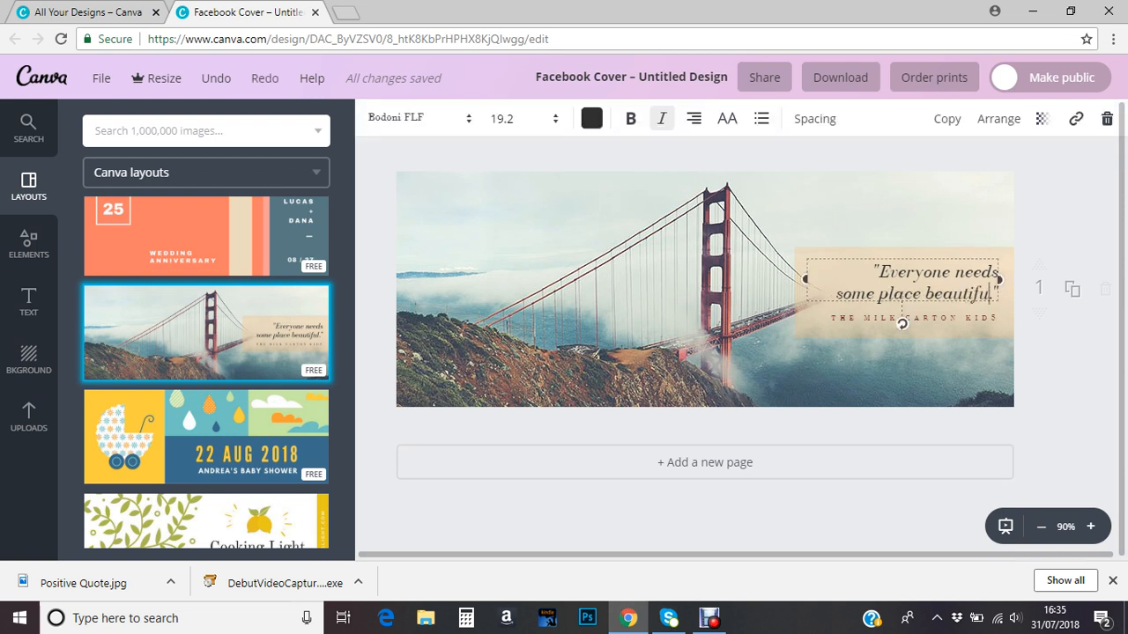
key("BackSpace")
key("BackSpace")
key("BackSpace")
key("BackSpace")
key("BackSpace")
key("BackSpace")
key("BackSpace")
key("BackSpace")
key("BackSpace")
key("BackSpace")
key("BackSpace")
key("BackSpace")
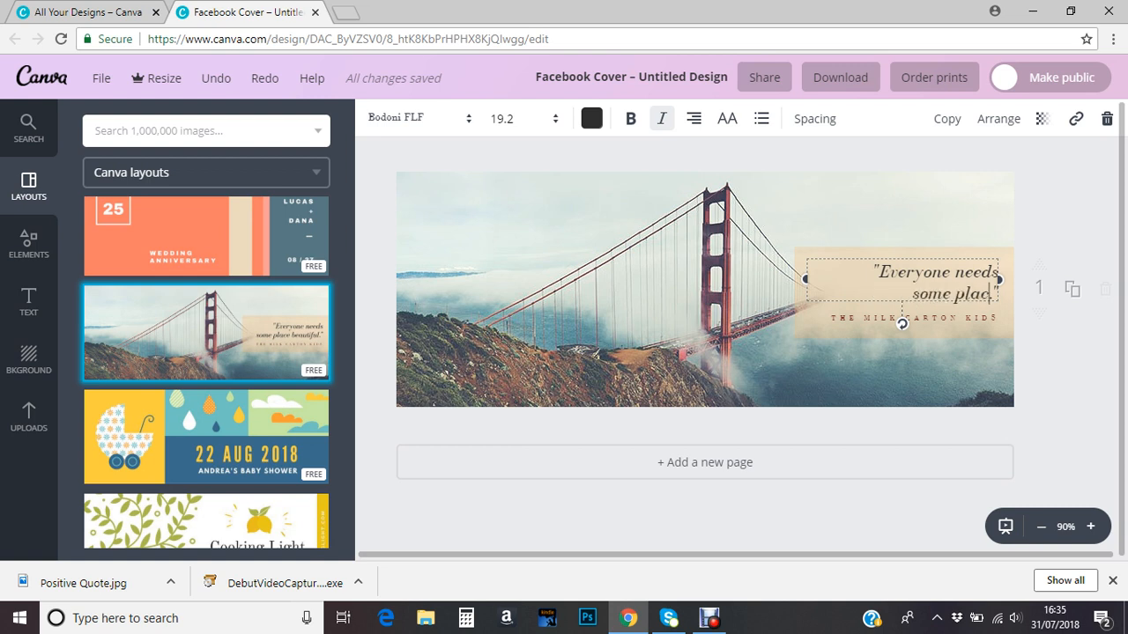
key("BackSpace")
key("BackSpace")
key("BackSpace")
key("BackSpace")
key("BackSpace")
key("BackSpace")
key("BackSpace")
key("BackSpace")
key("BackSpace")
key("BackSpace")
key("BackSpace")
key("BackSpace")
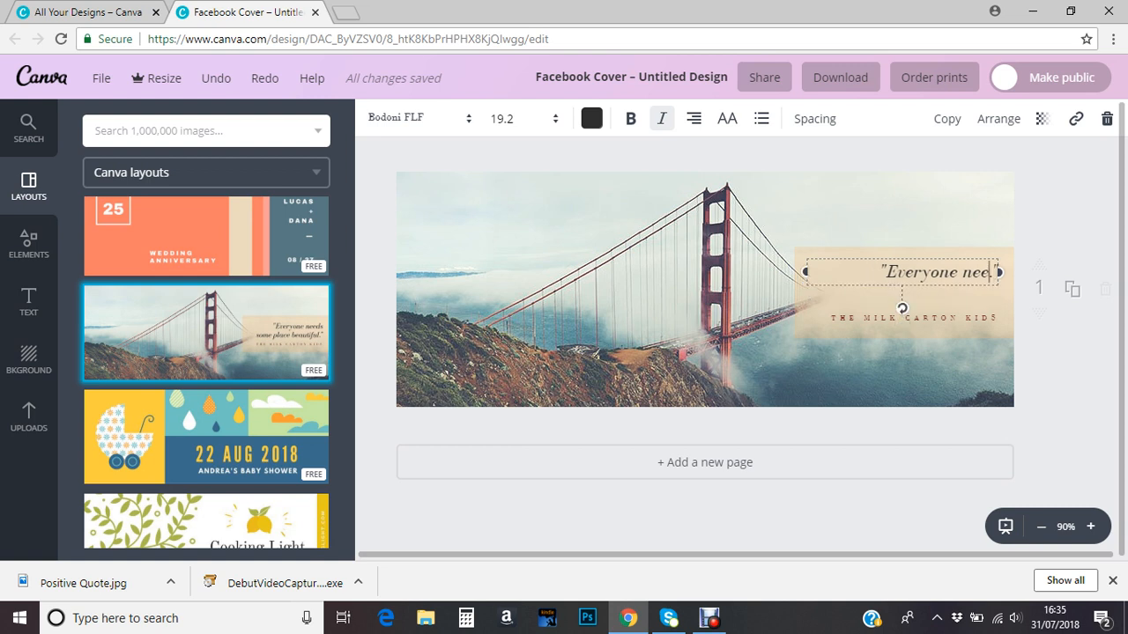
key("BackSpace")
key("BackSpace")
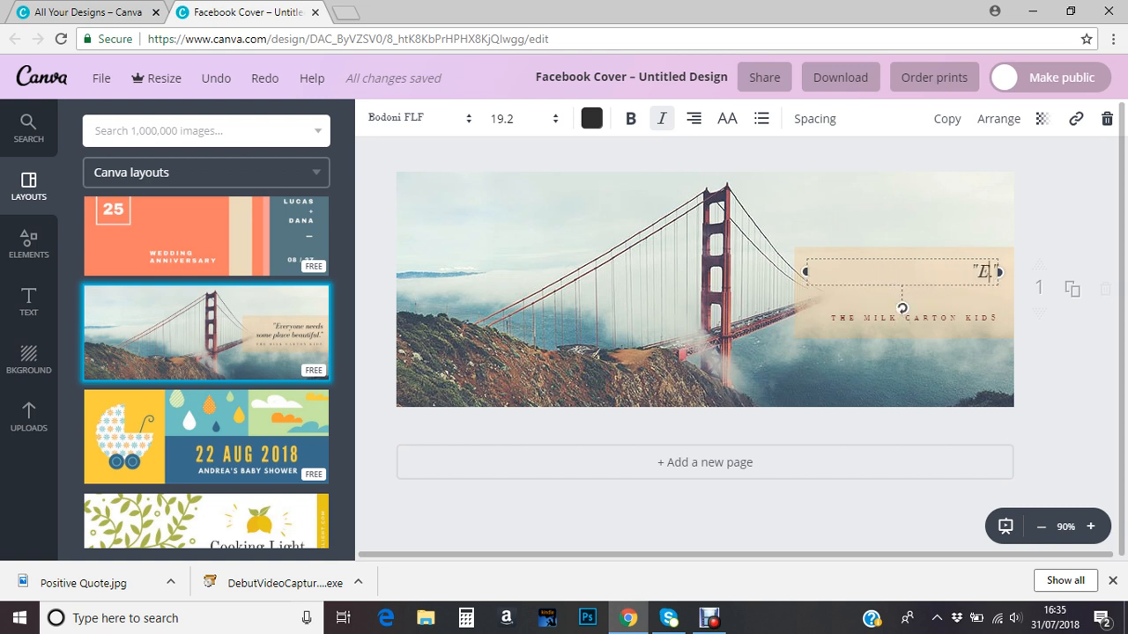
key("BackSpace")
type("I Love To Travel")
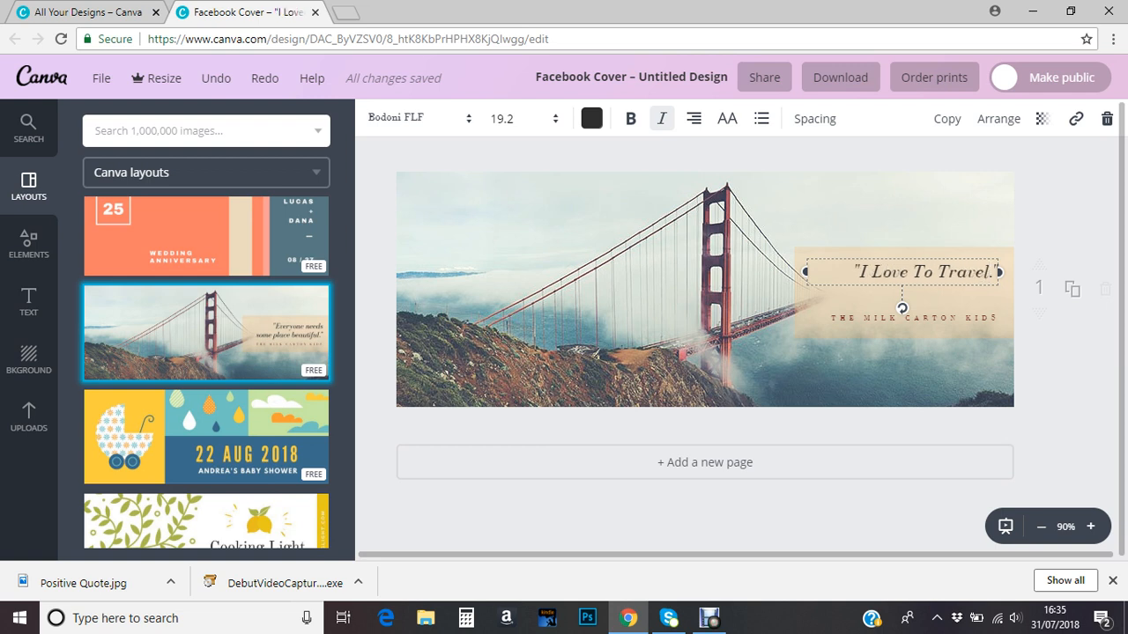
Replace the attribution line THE MILK CARTON KIDS beneath the quote with the author's first name.
left_click(902, 317)
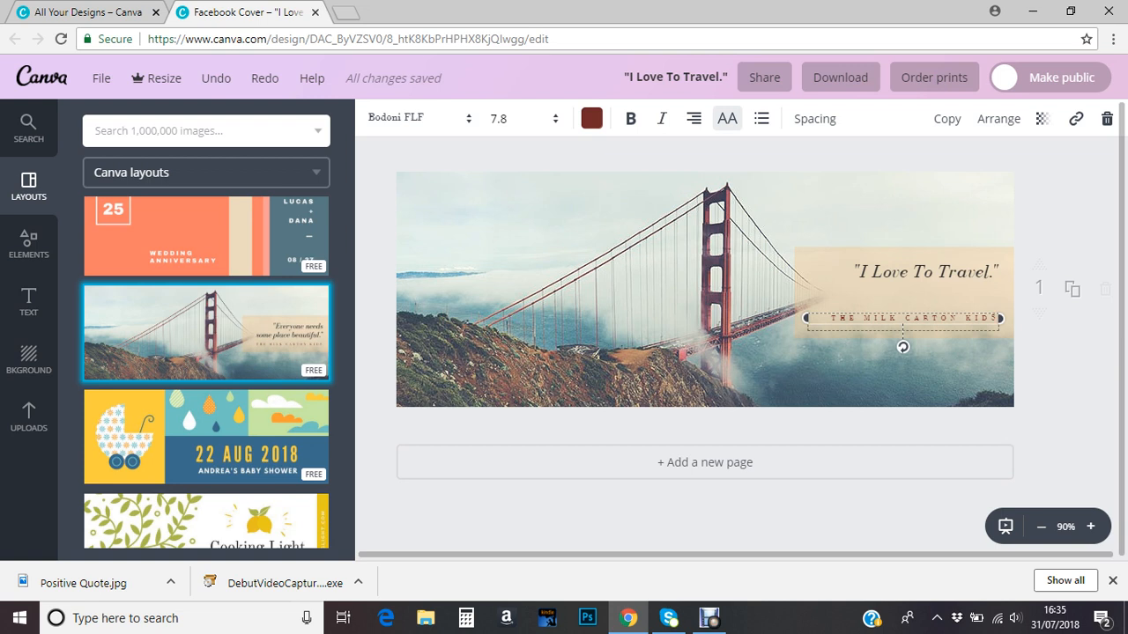
key("BackSpace")
key("BackSpace")
key("BackSpace")
key("BackSpace")
key("BackSpace")
key("BackSpace")
key("BackSpace")
key("BackSpace")
key("BackSpace")
key("BackSpace")
key("BackSpace")
key("BackSpace")
key("BackSpace")
key("BackSpace")
key("BackSpace")
type("MICHELLE")
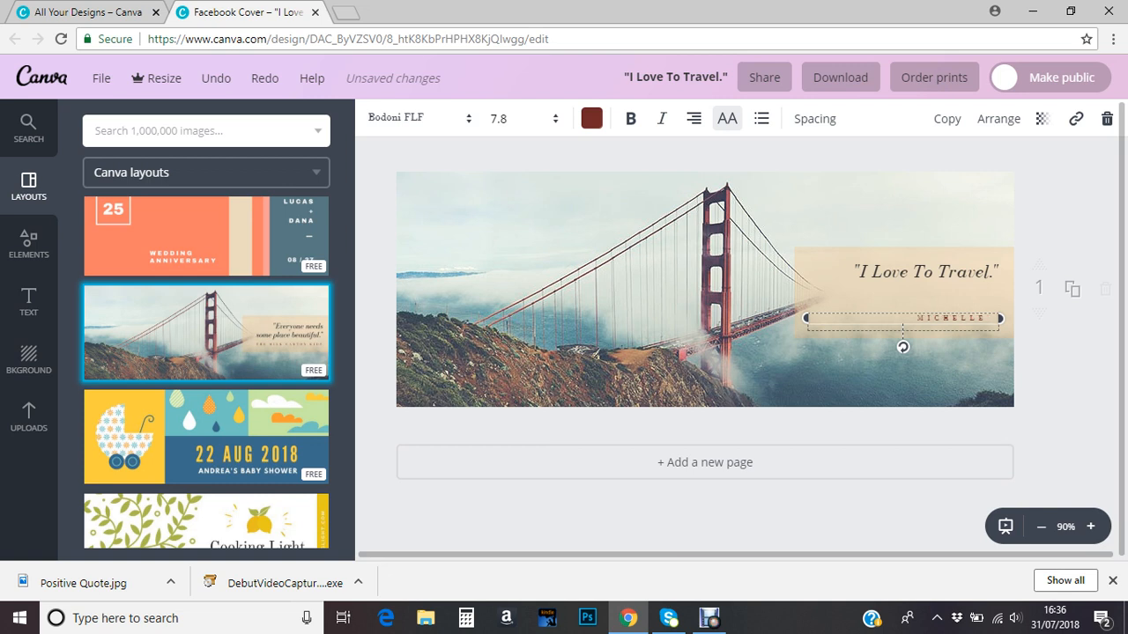
Complete the attribution line beneath the travel quote with the author's surname.
type("VARDY")
left_click(853, 272)
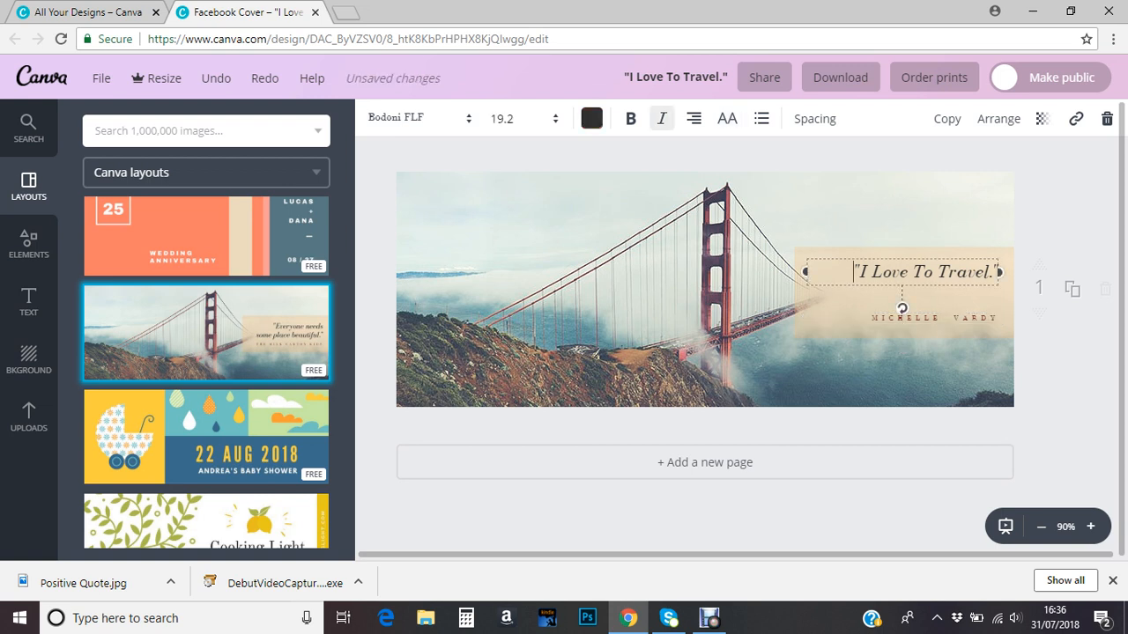
Recolour the translucent box behind the quote to a custom bright red, ff0010.
left_click(907, 295)
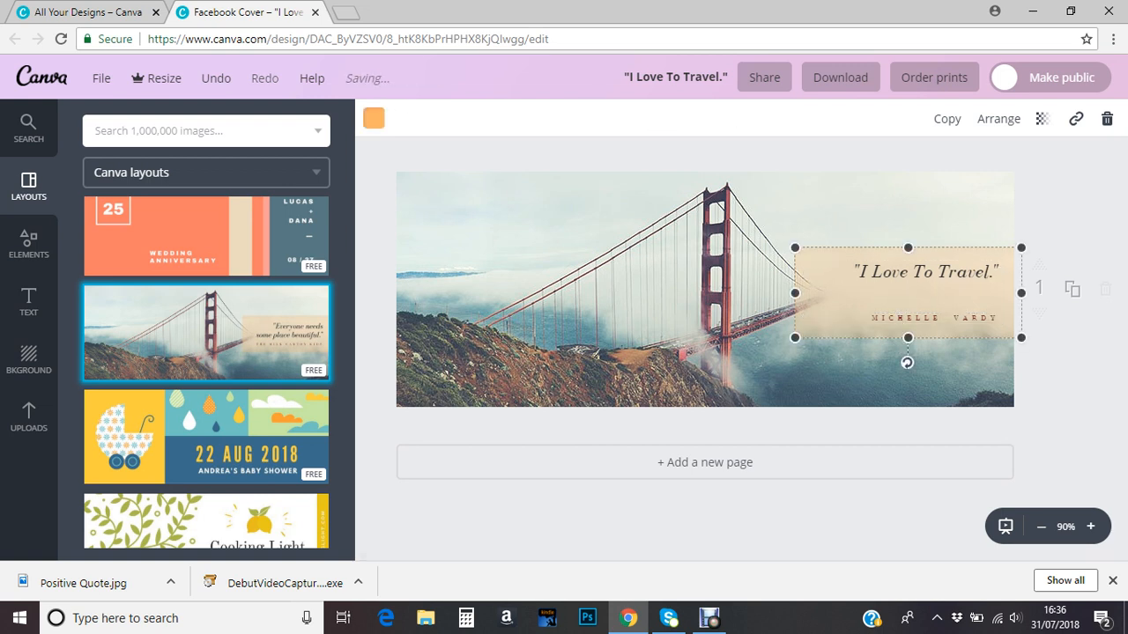
left_click(374, 118)
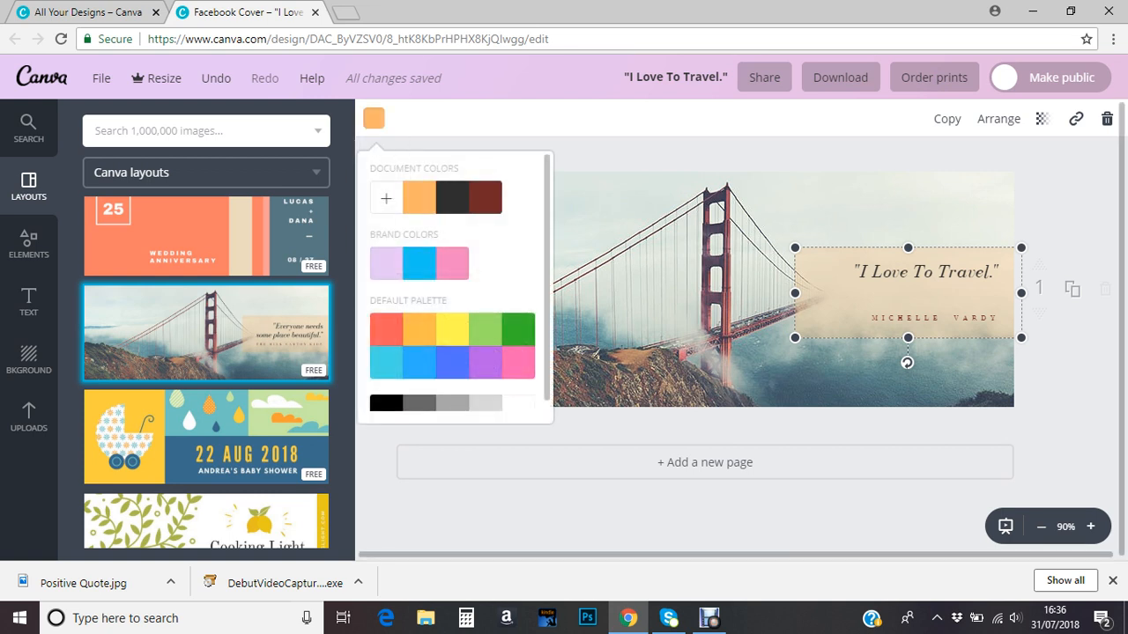
left_click(386, 198)
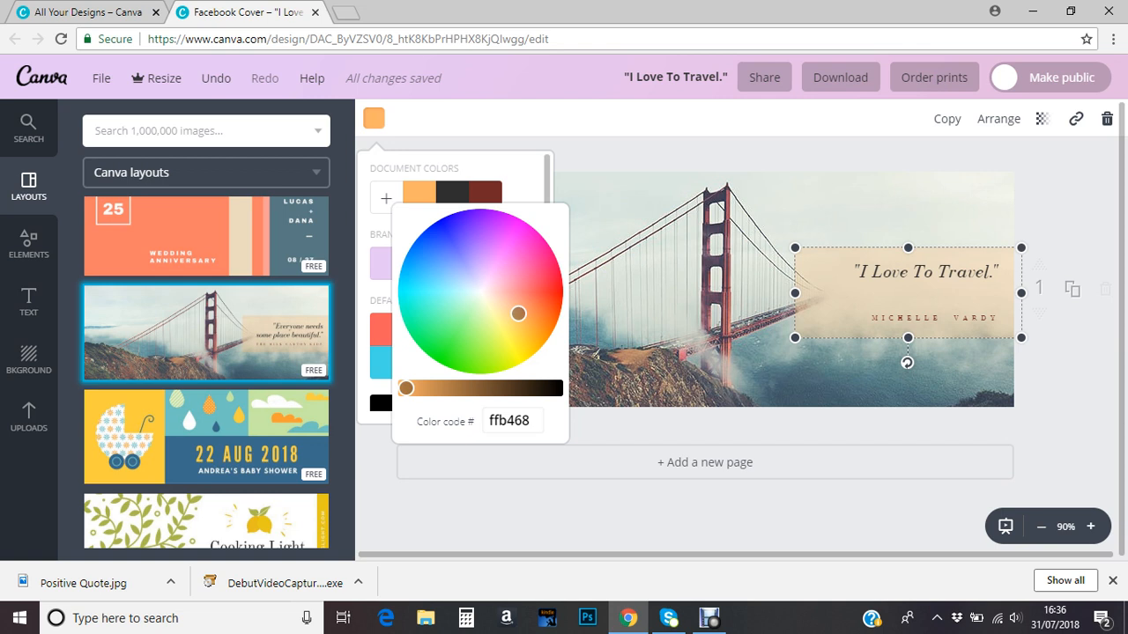
mouse_move(518, 313)
left_mouse_down()
mouse_move(526, 282)
mouse_move(554, 286)
left_mouse_up()
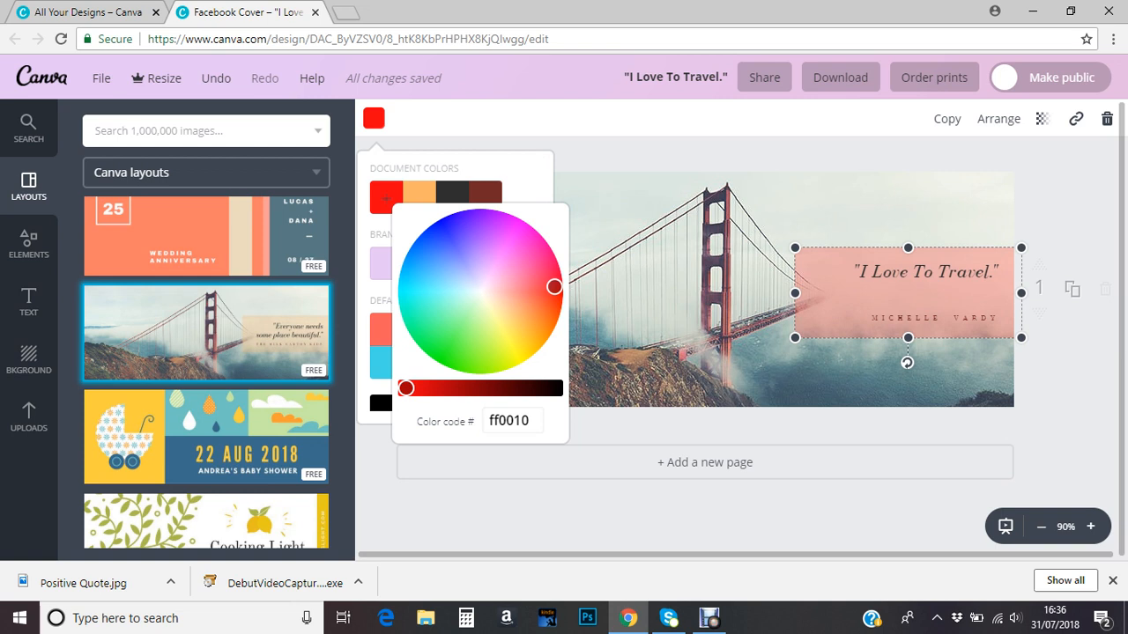
key("Escape")
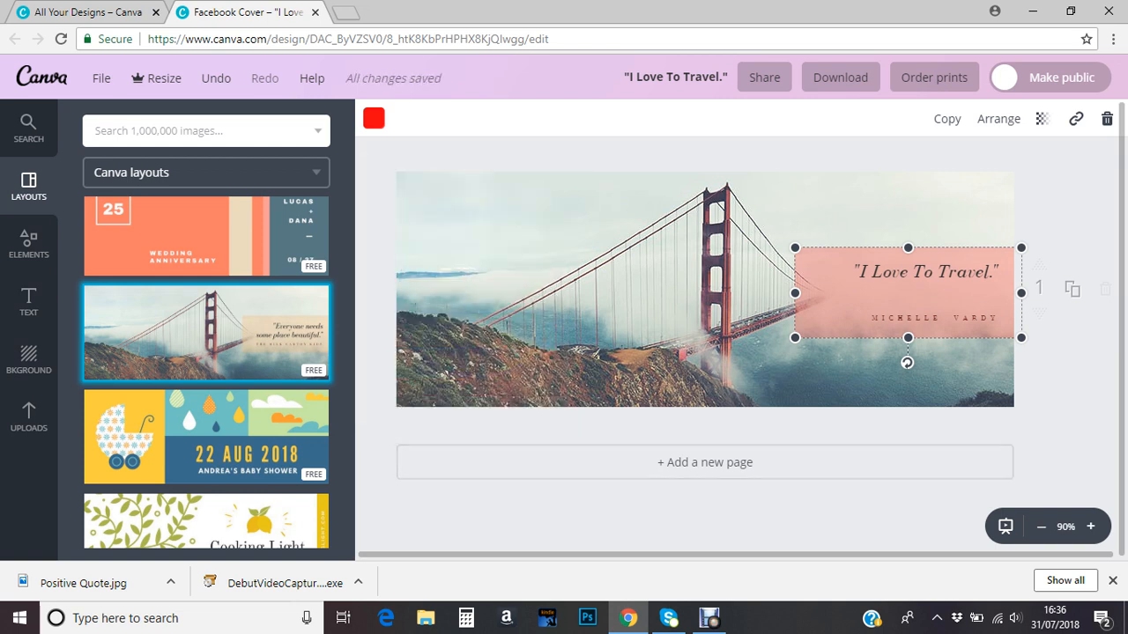
Try the red quote box's transparency at 88, and settle on 21.
left_click(1042, 118)
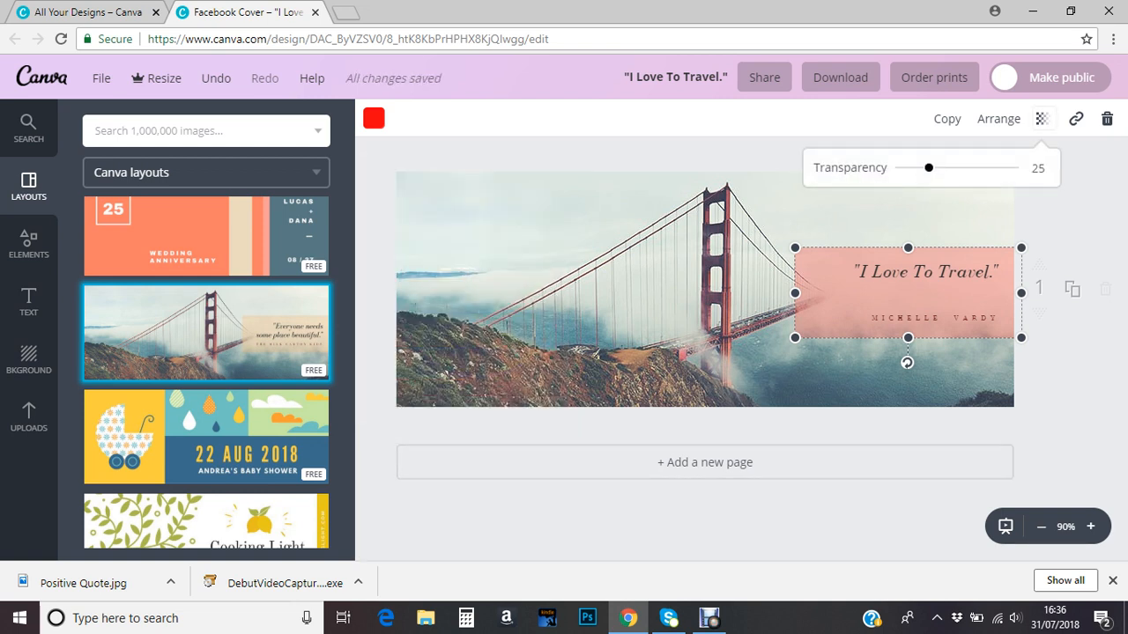
left_click_drag(928, 168, 1000, 168)
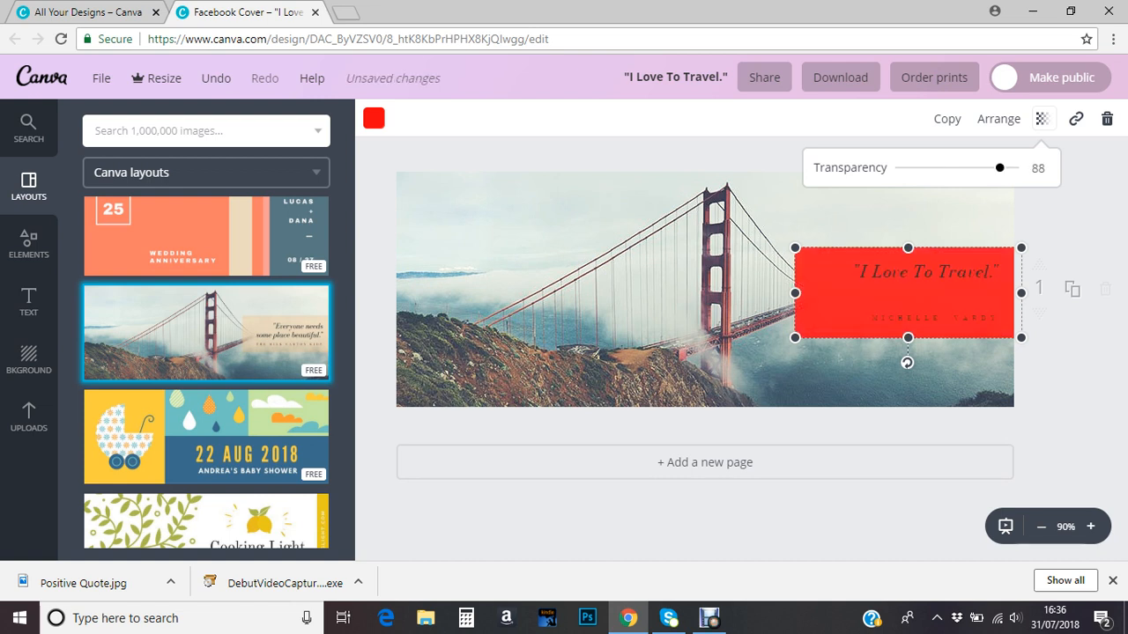
left_click_drag(1000, 167, 925, 167)
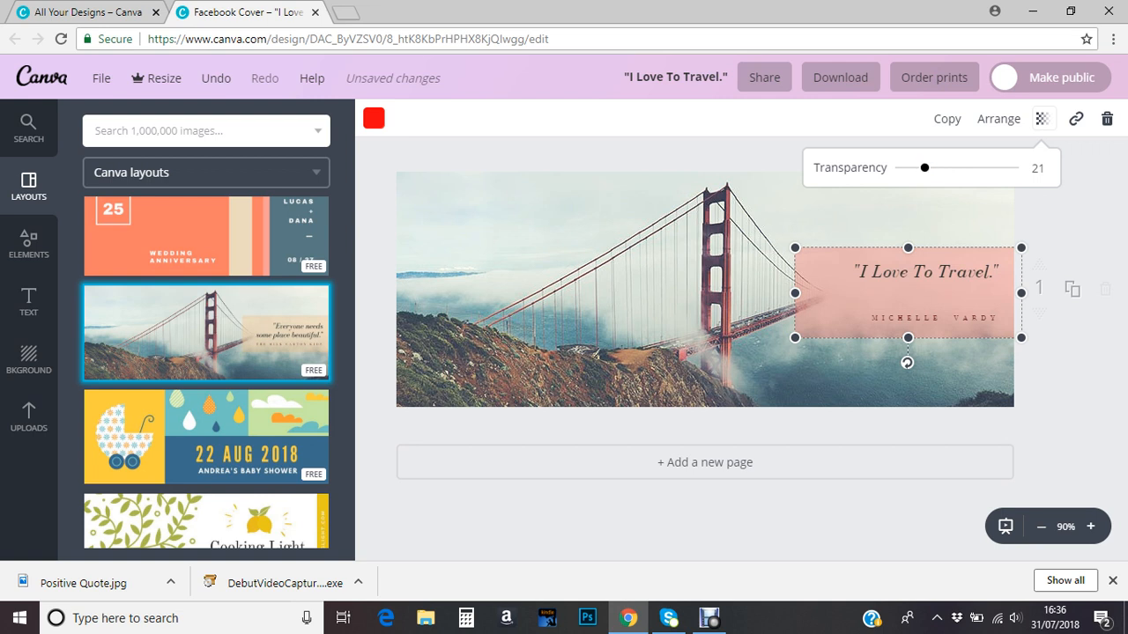
key("Escape")
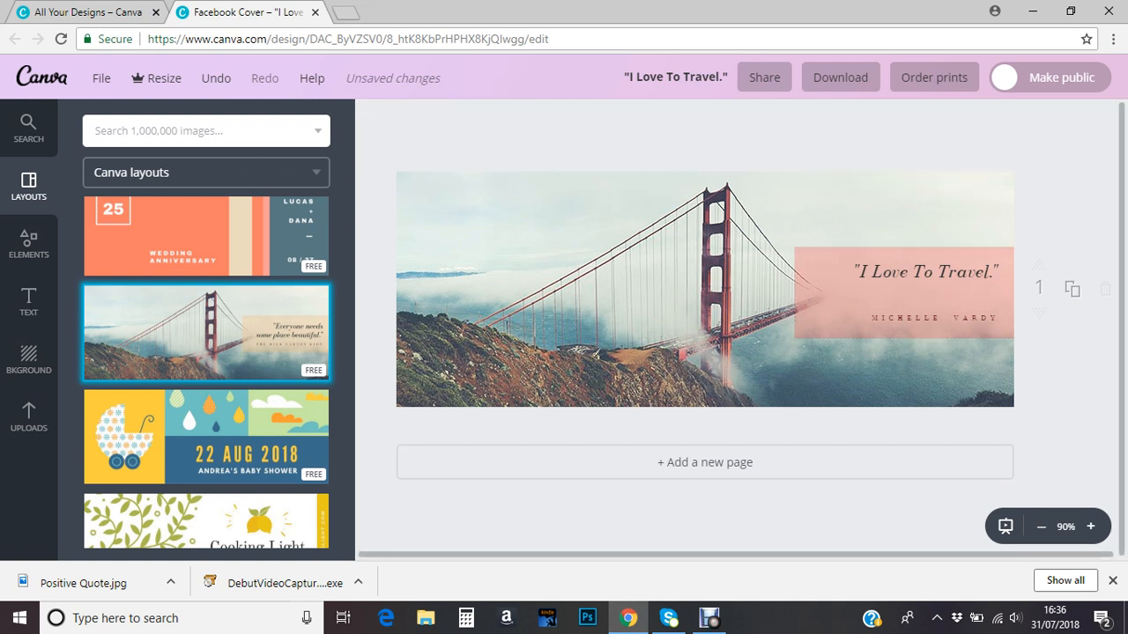
Delete the bridge photo from the cover together with the empty picture frame behind it.
left_click(595, 289)
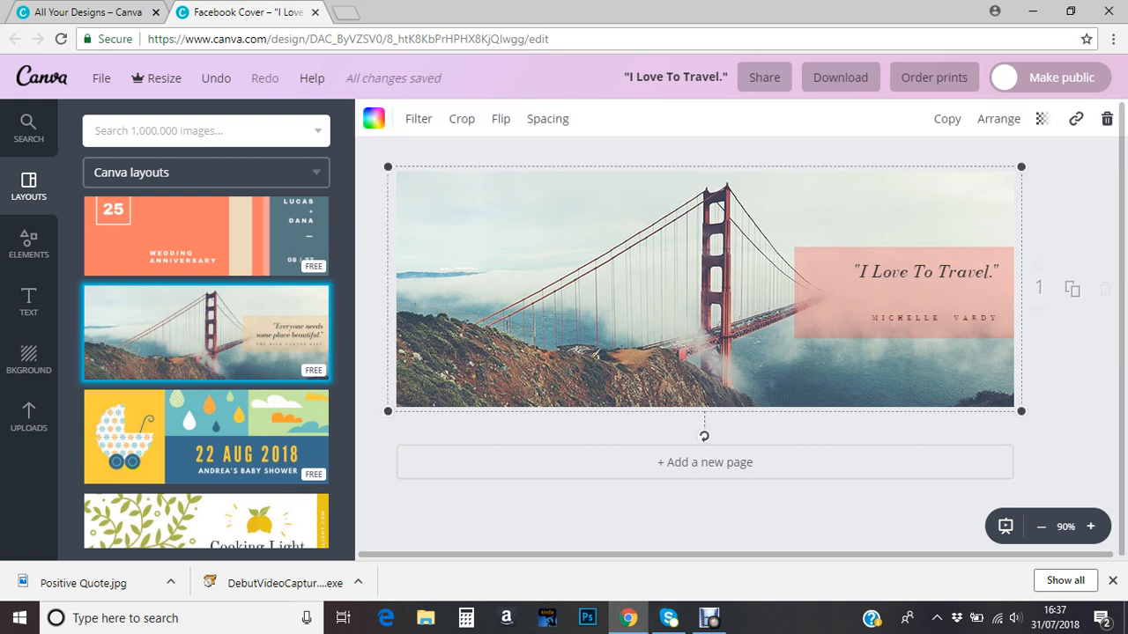
key("Delete")
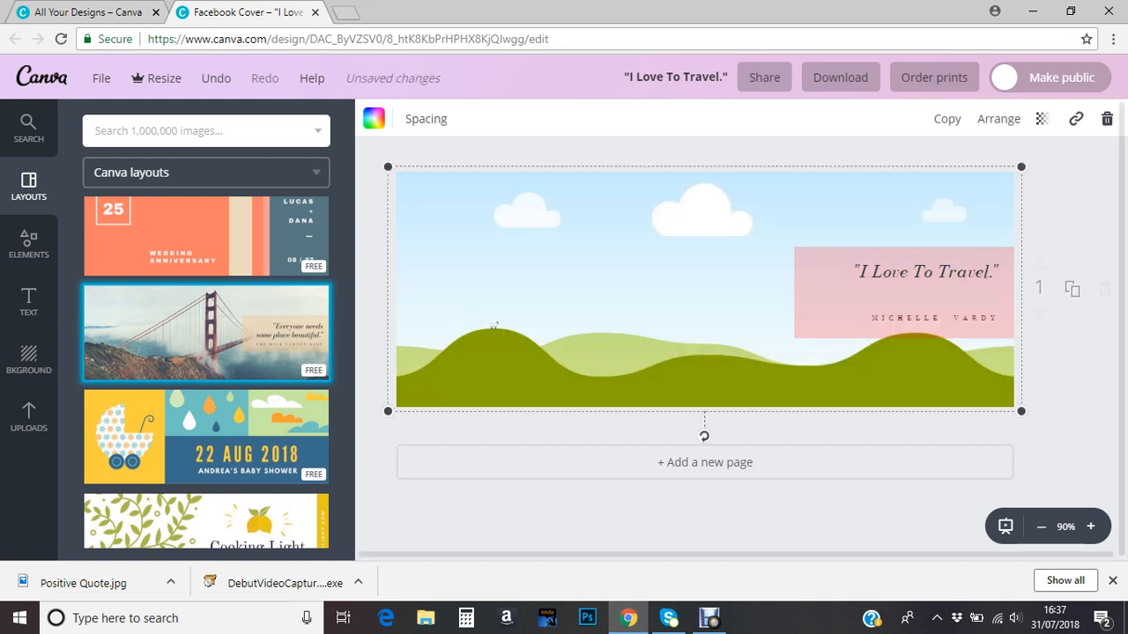
left_click(1106, 119)
left_click(1070, 192)
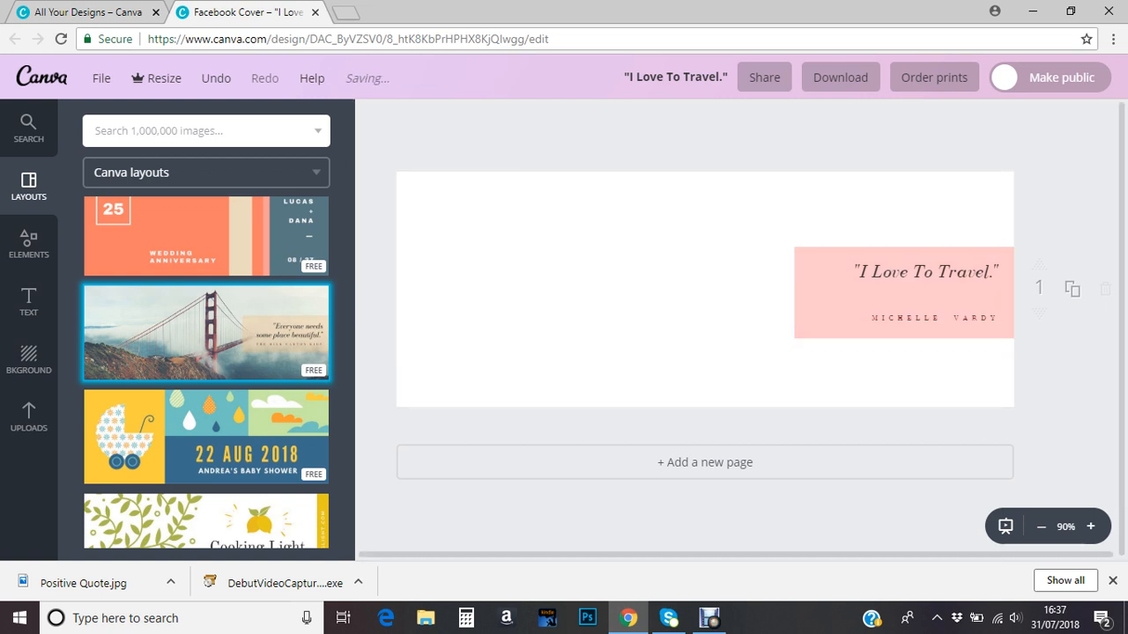
Clear the rest of the cover by deleting the red box, the quote text and the attribution line.
left_click(908, 335)
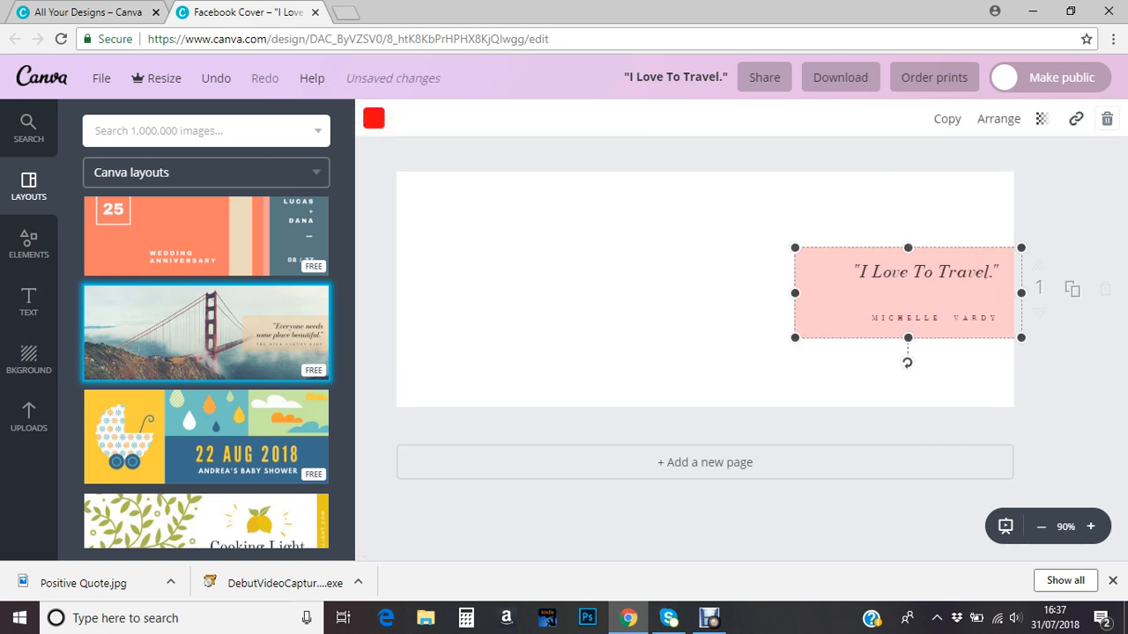
key("Delete")
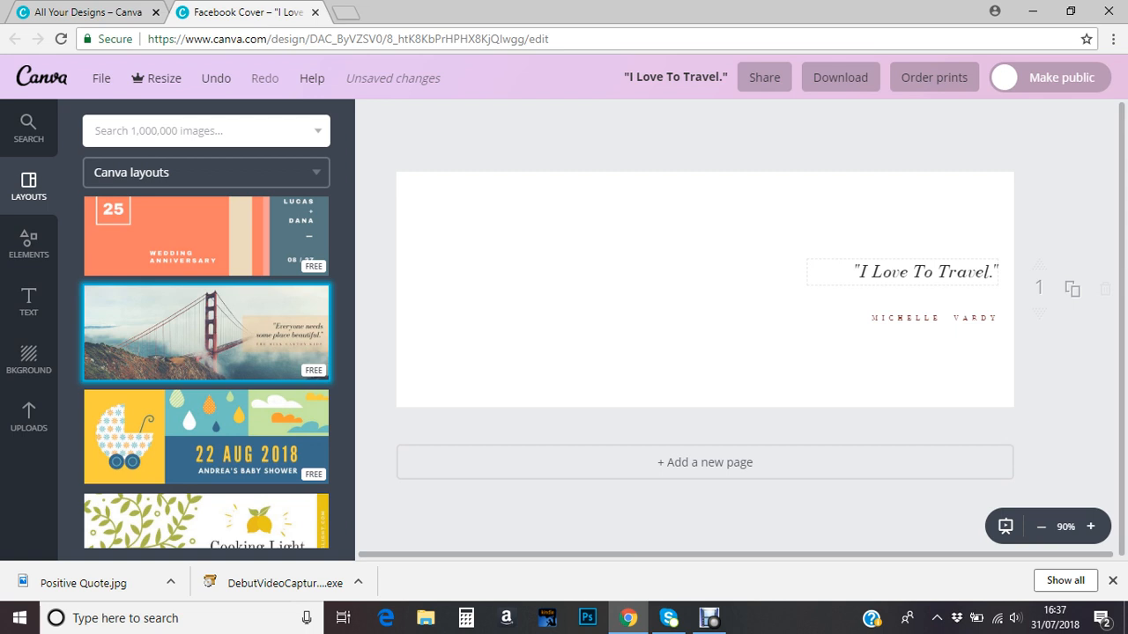
left_click(902, 272)
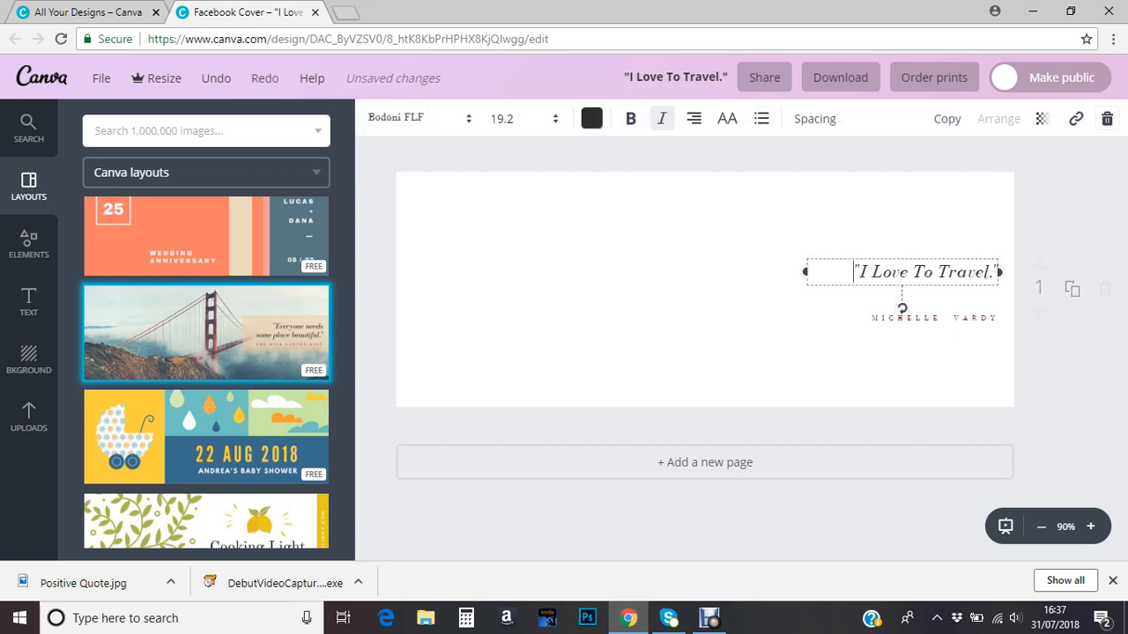
key("Delete")
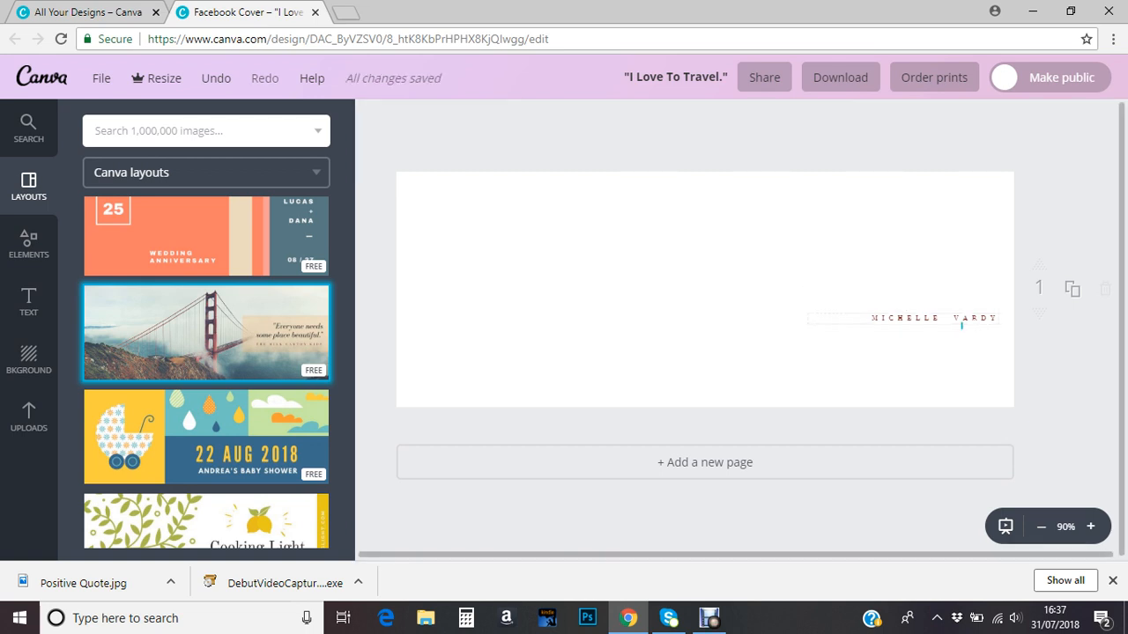
left_click(961, 326)
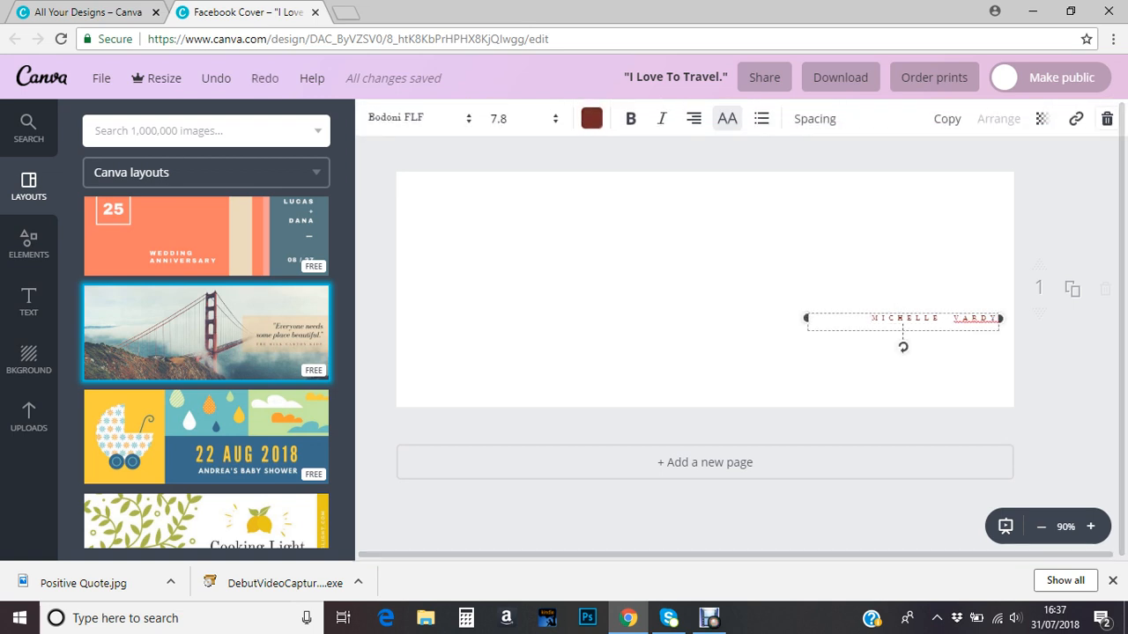
key("Delete")
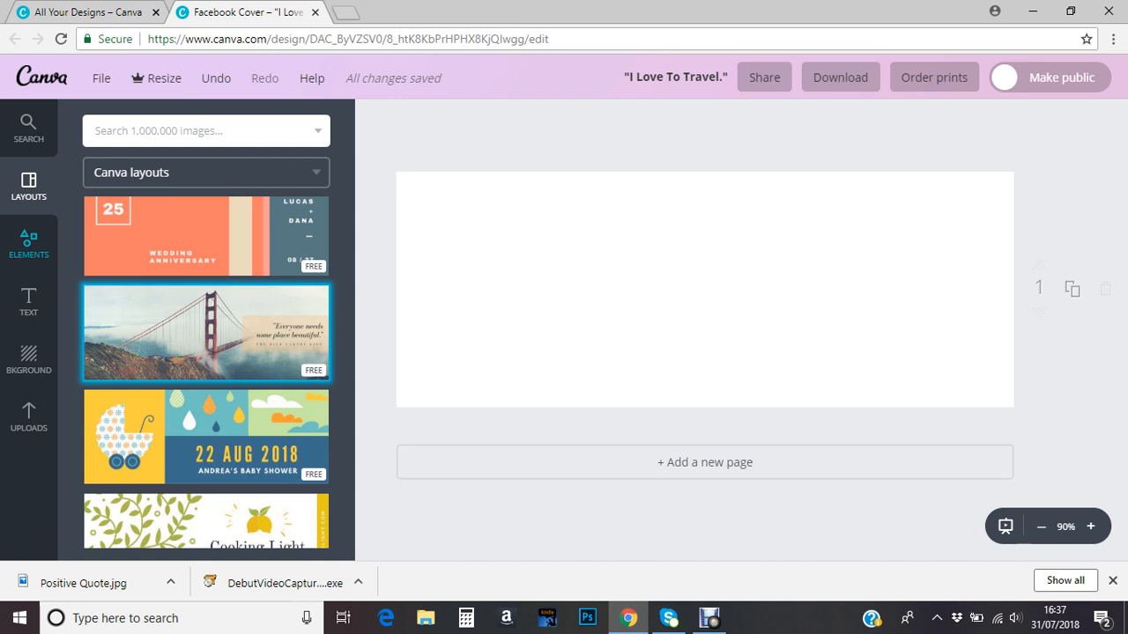
Browse the Shapes elements and add the free solid heart to the blank cover.
left_click(28, 244)
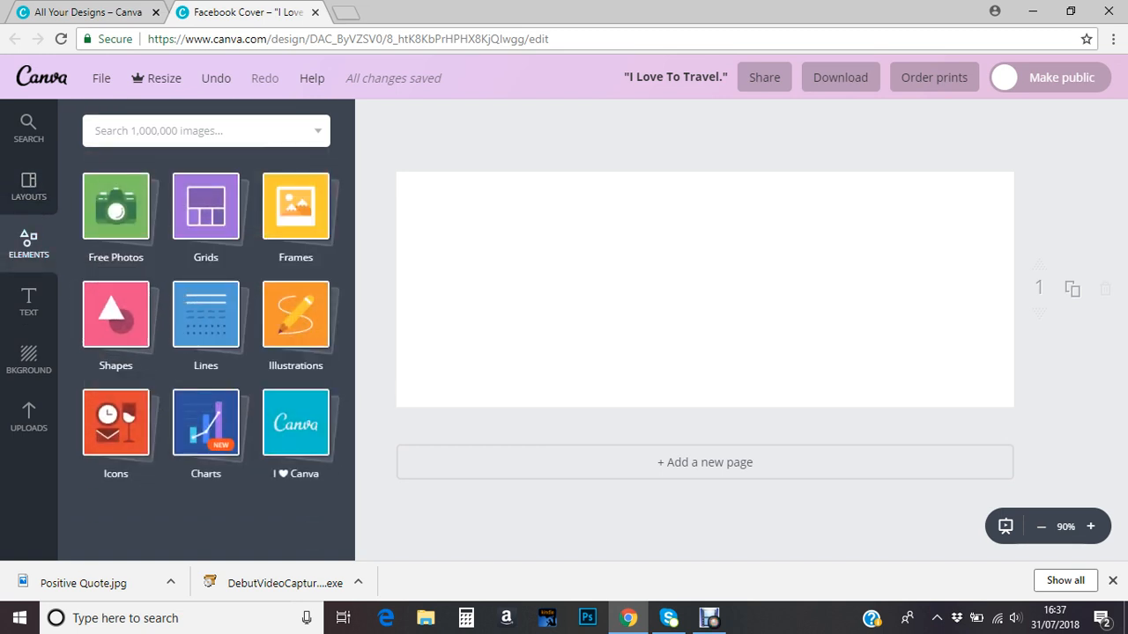
left_click(115, 315)
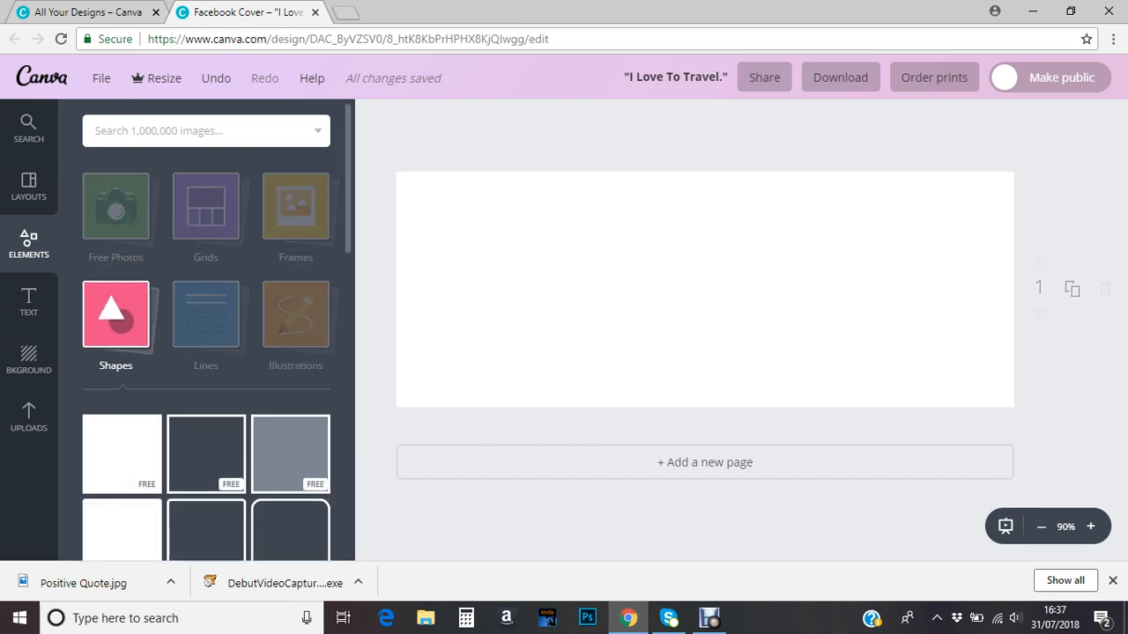
scroll(206, 353, "down", 6)
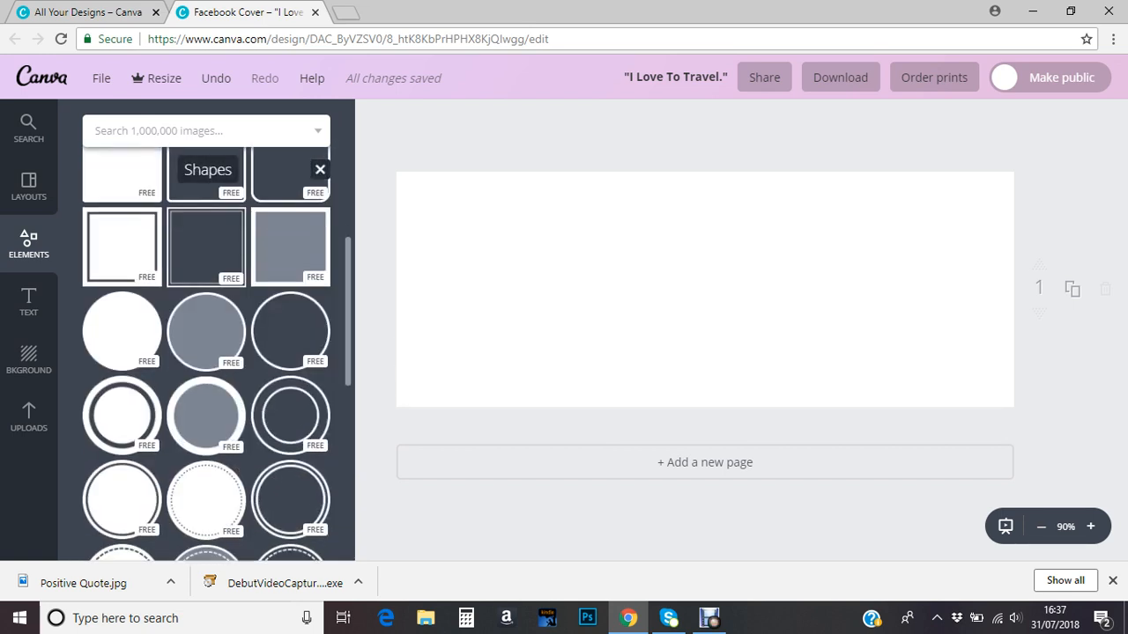
scroll(206, 353, "down", 1)
scroll(205, 352, "down", 5)
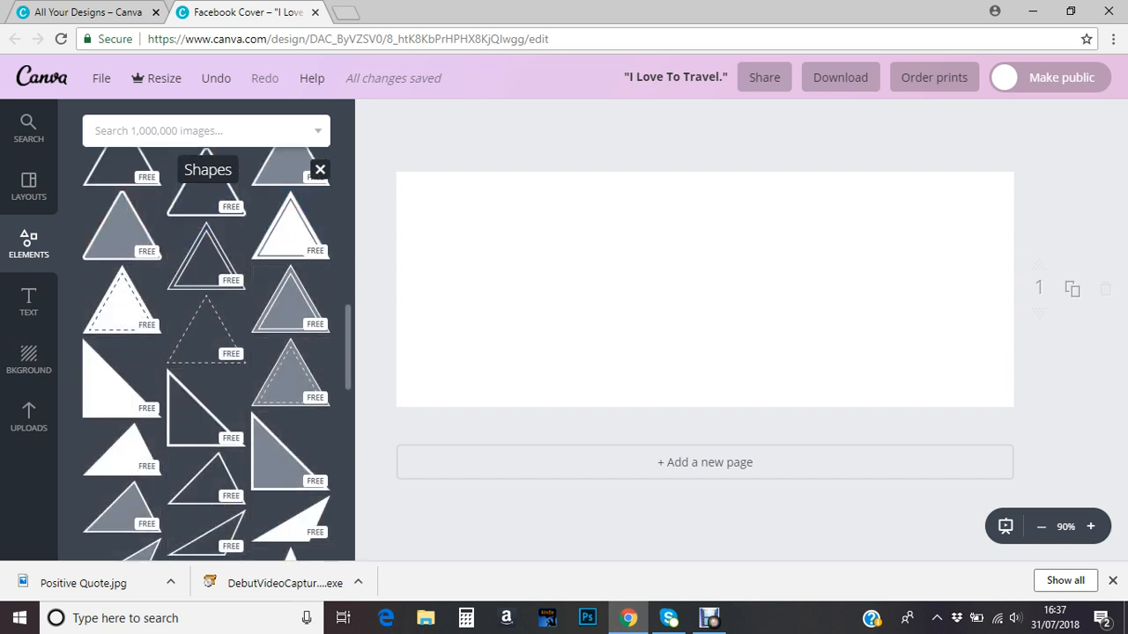
scroll(205, 353, "down", 2)
scroll(205, 353, "down", 5)
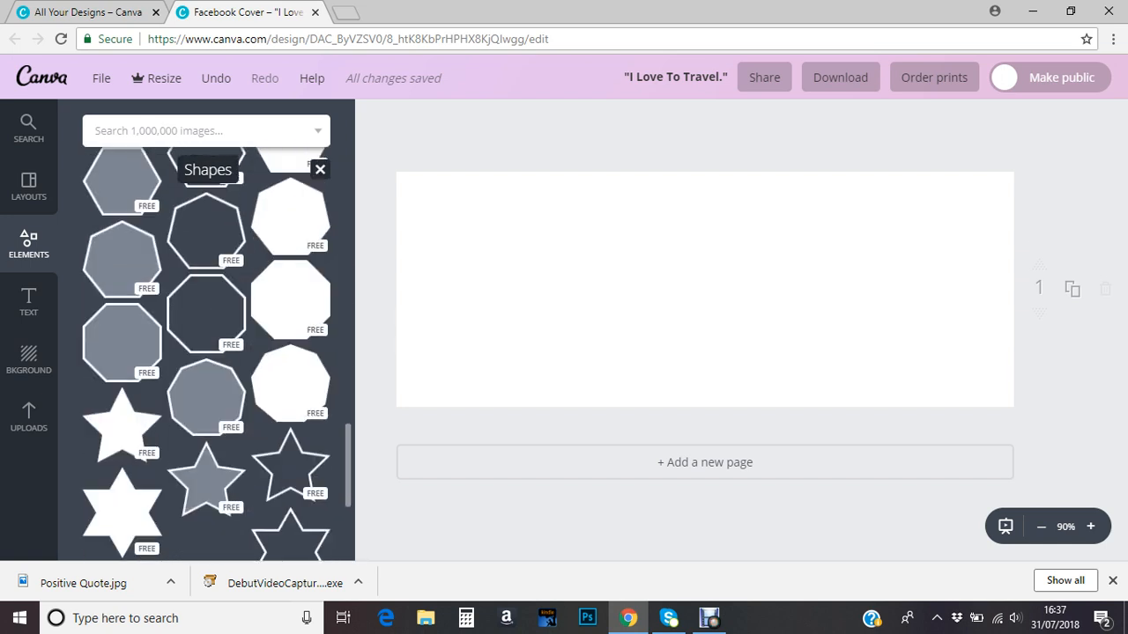
scroll(206, 352, "down", 5)
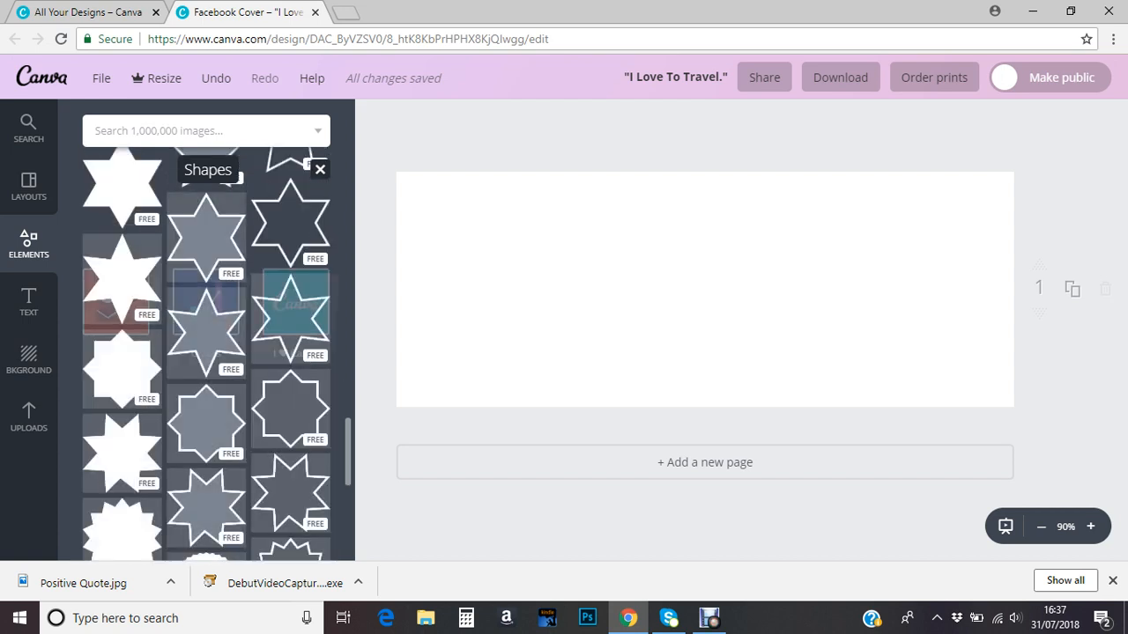
scroll(206, 352, "down", 5)
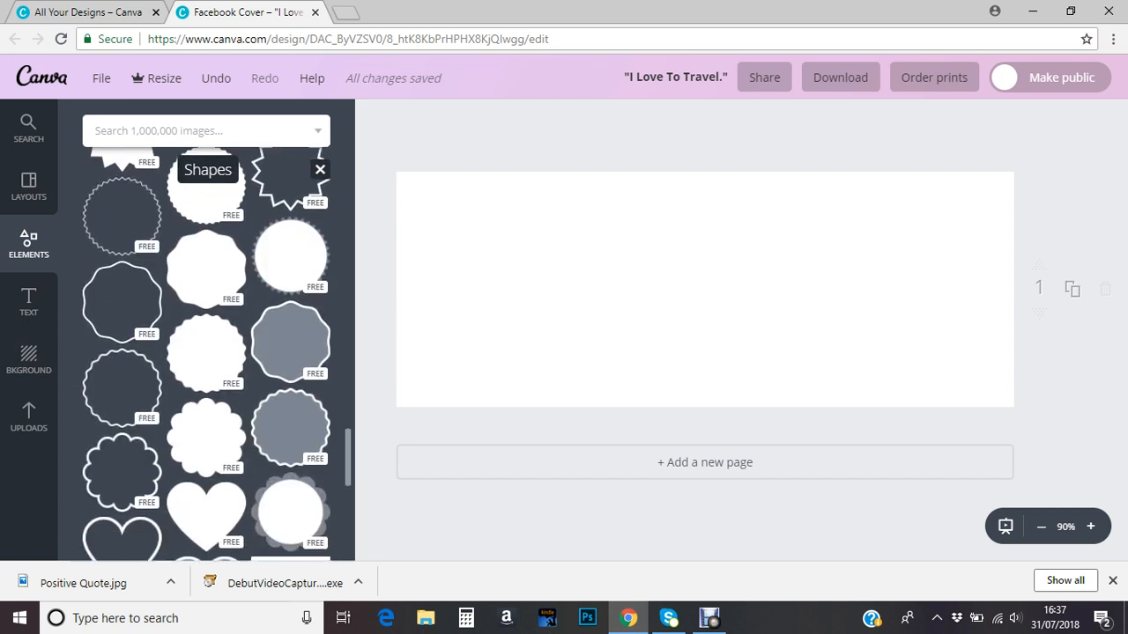
scroll(175, 447, "down", 1)
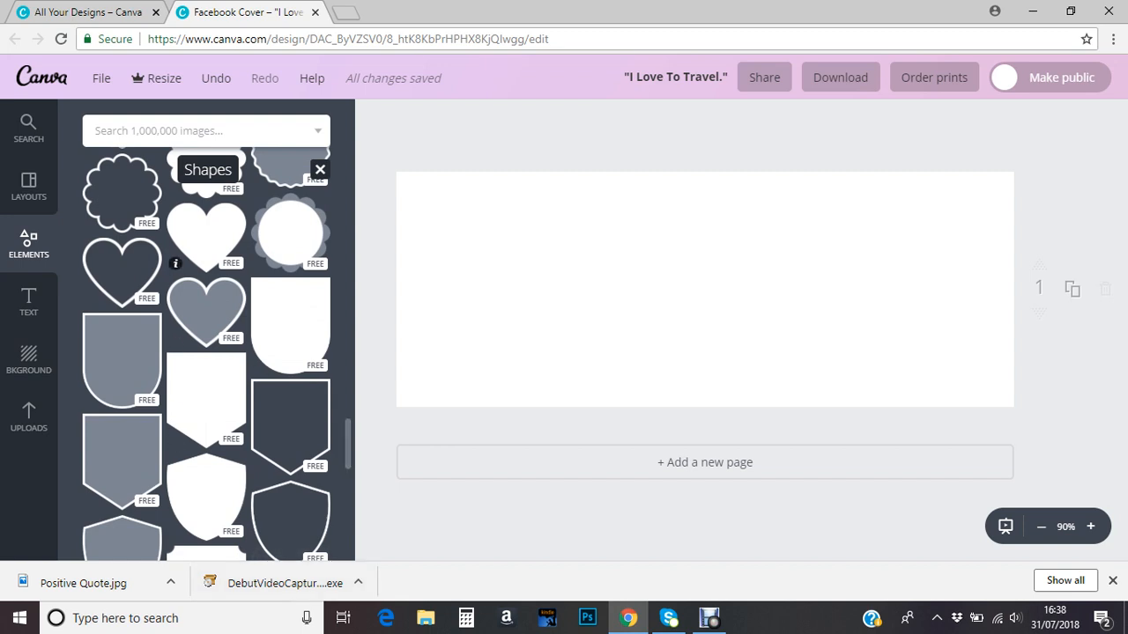
left_click(205, 234)
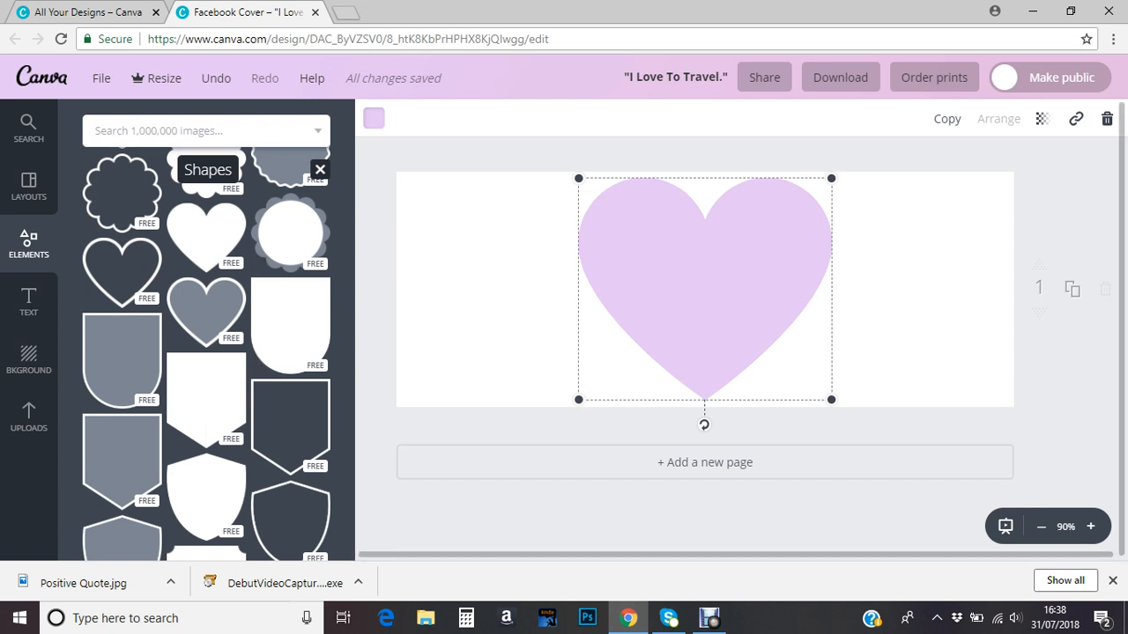
Shrink the heart to about three quarters of its size and recolour it with the pink brand colour.
left_click_drag(831, 399, 762, 338)
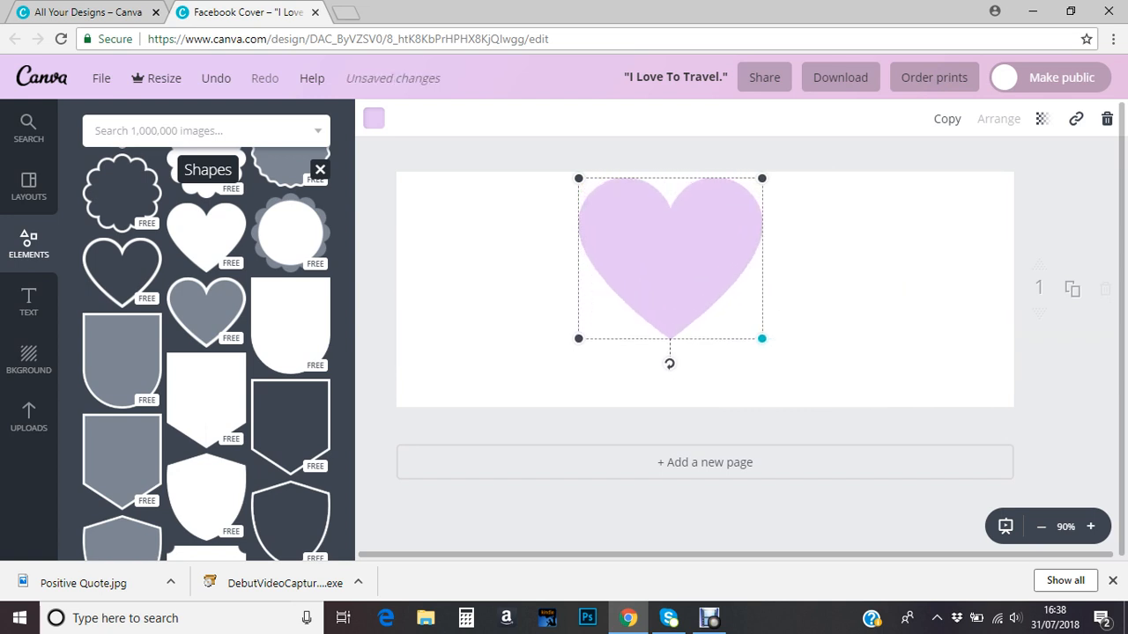
mouse_move(669, 363)
left_mouse_down()
mouse_move(593, 327)
mouse_move(594, 182)
mouse_move(702, 159)
mouse_move(744, 333)
mouse_move(660, 361)
mouse_move(670, 363)
left_mouse_up()
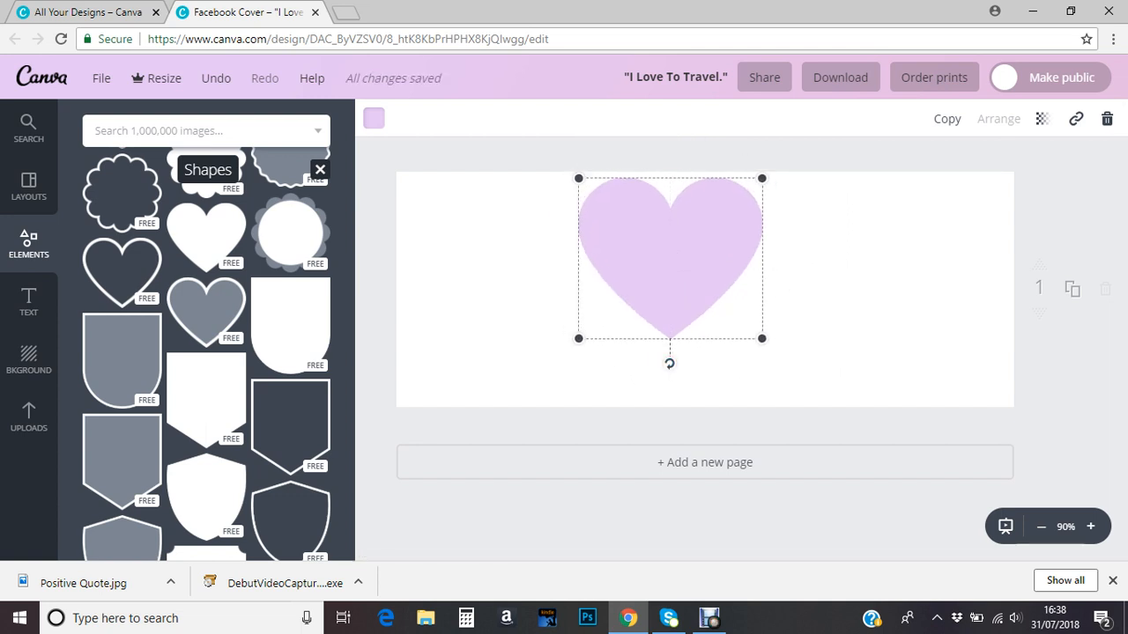
left_click(374, 118)
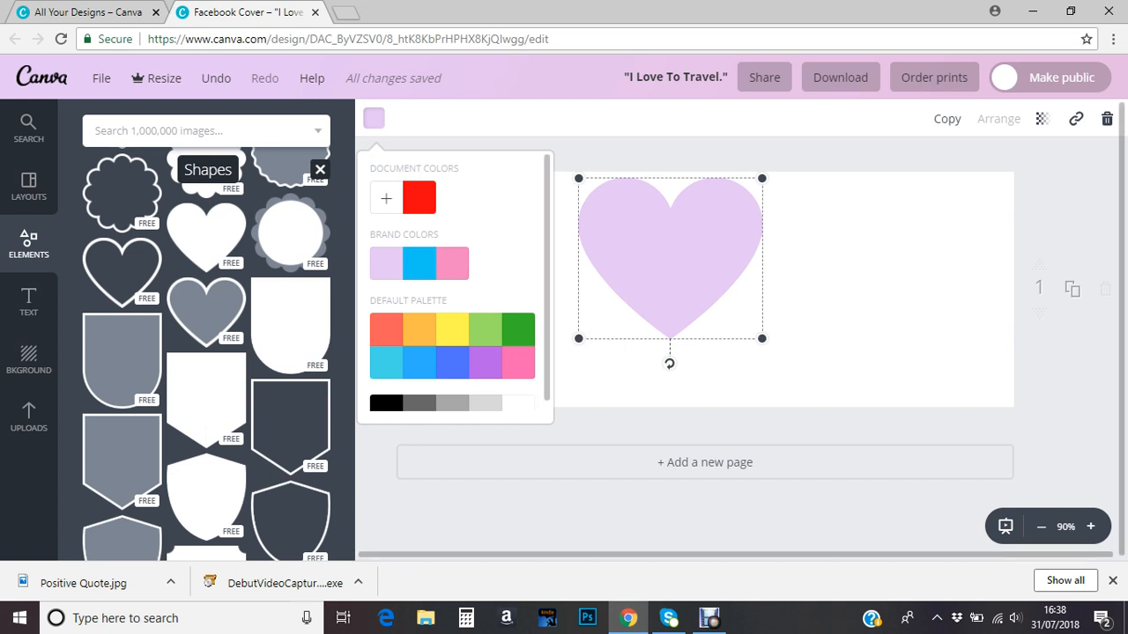
left_click(452, 263)
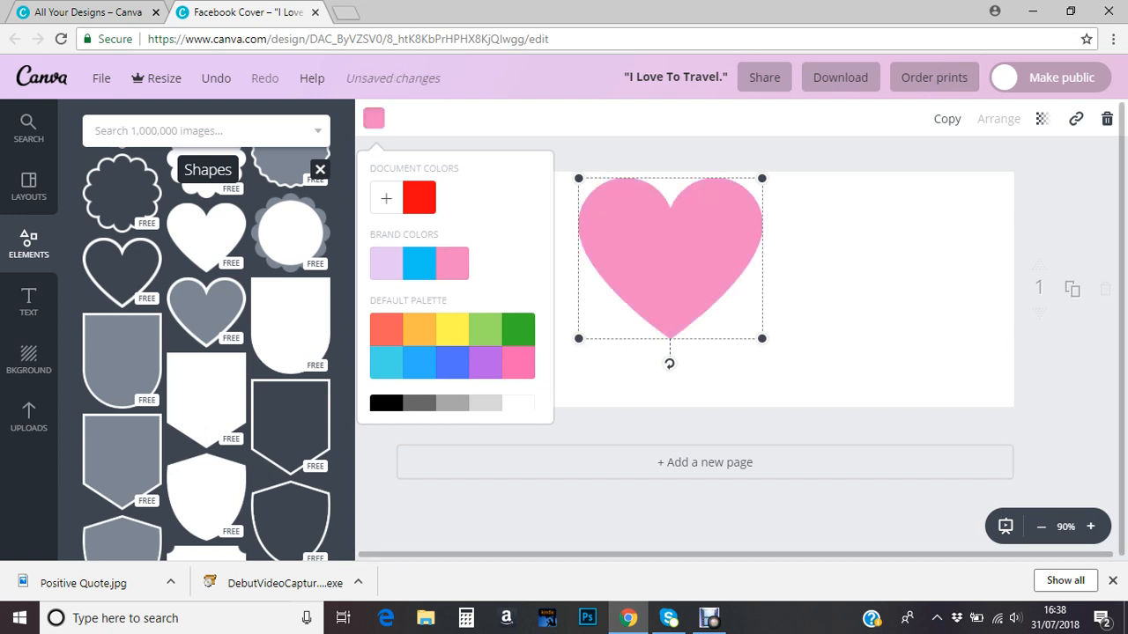
key("Escape")
Move the pink heart to the cover's right edge so that half of it extends beyond the page.
left_click_drag(669, 258, 1015, 268)
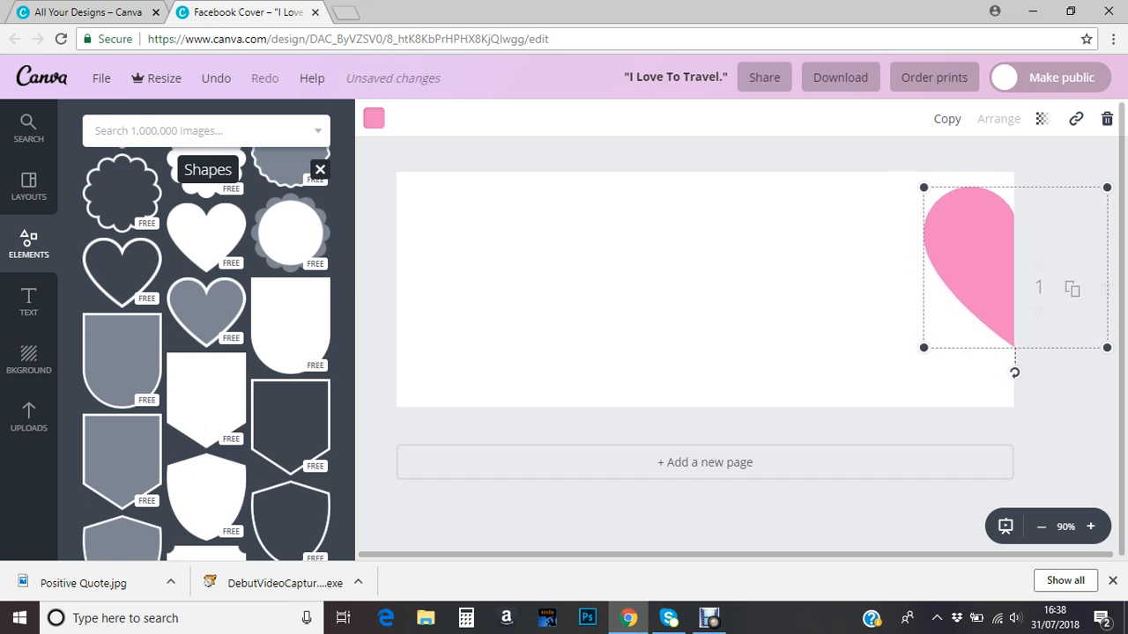
key("Escape")
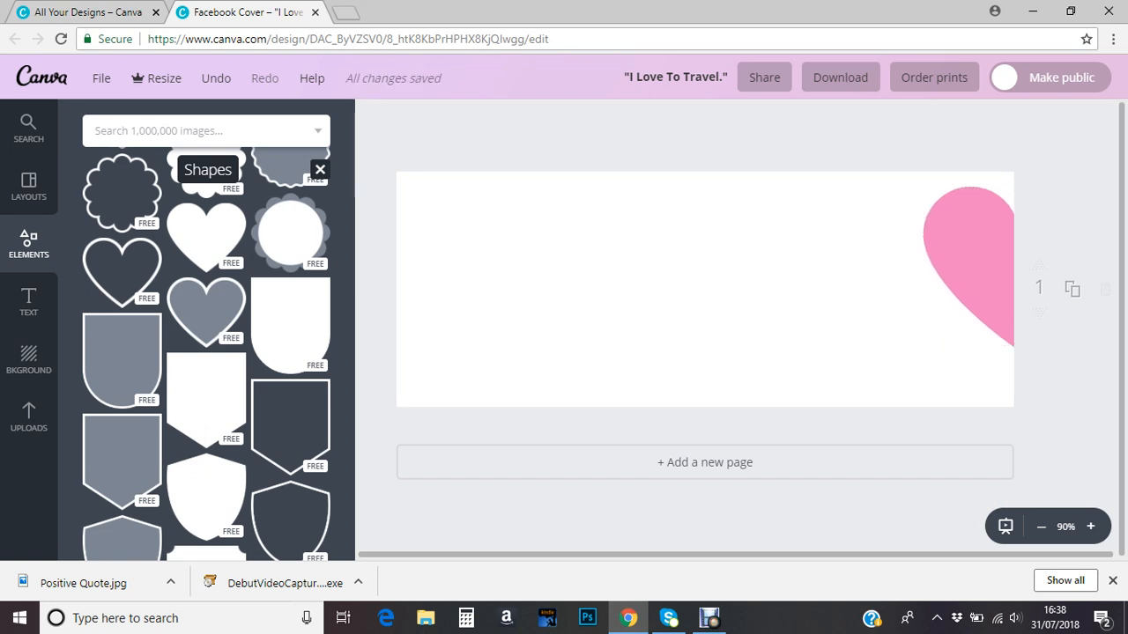
left_click(1015, 268)
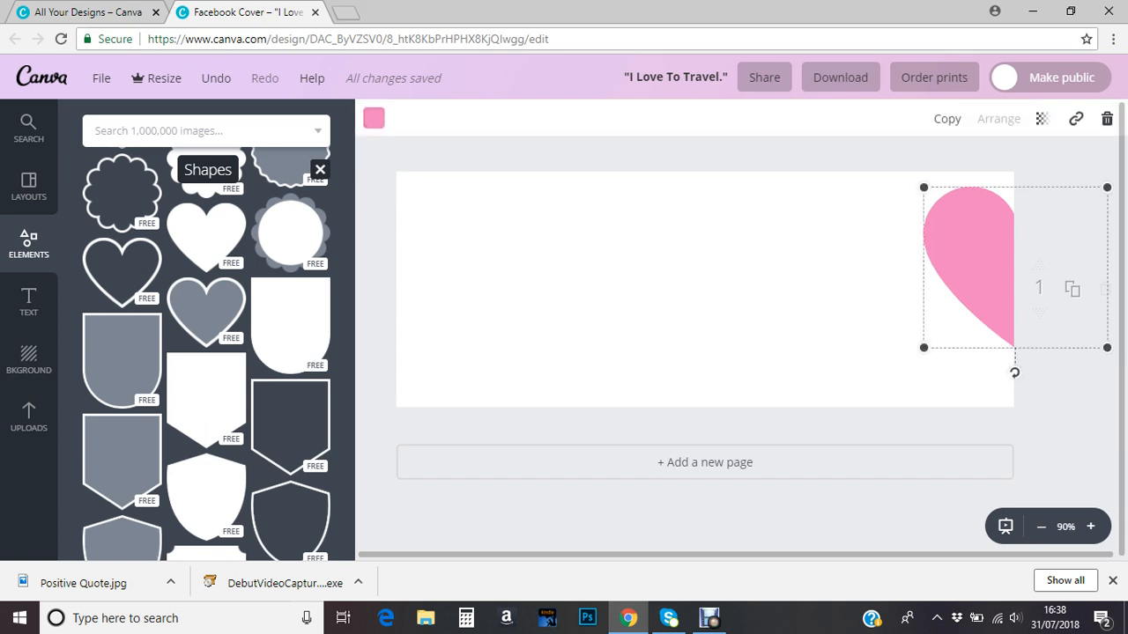
Pull the pink heart back onto the cover and delete it.
left_click_drag(1015, 268, 539, 266)
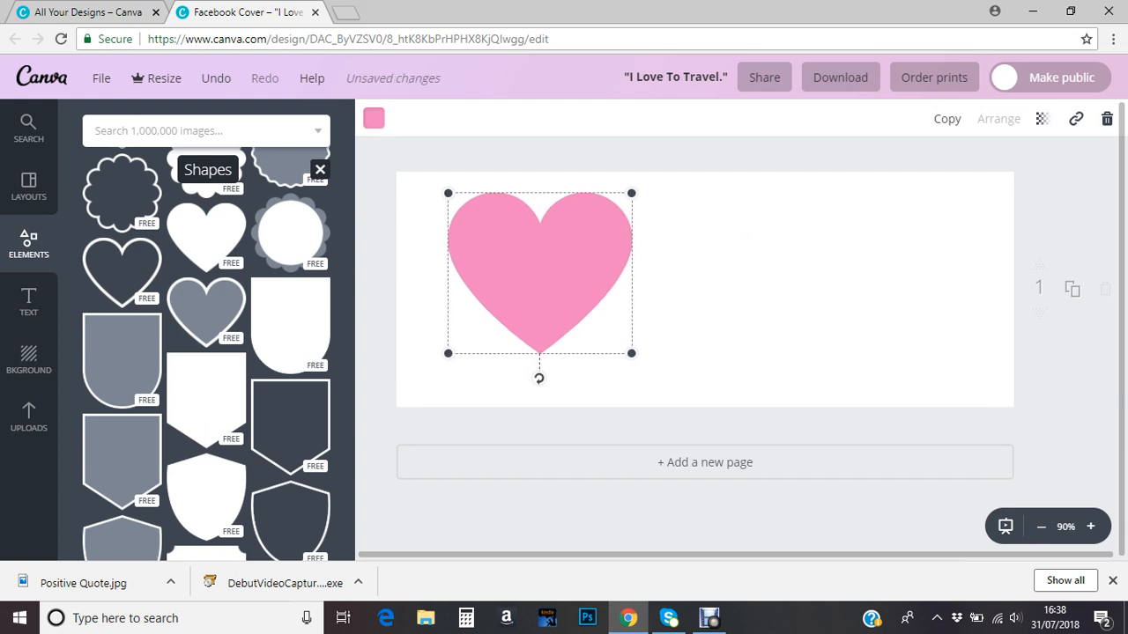
key("Delete")
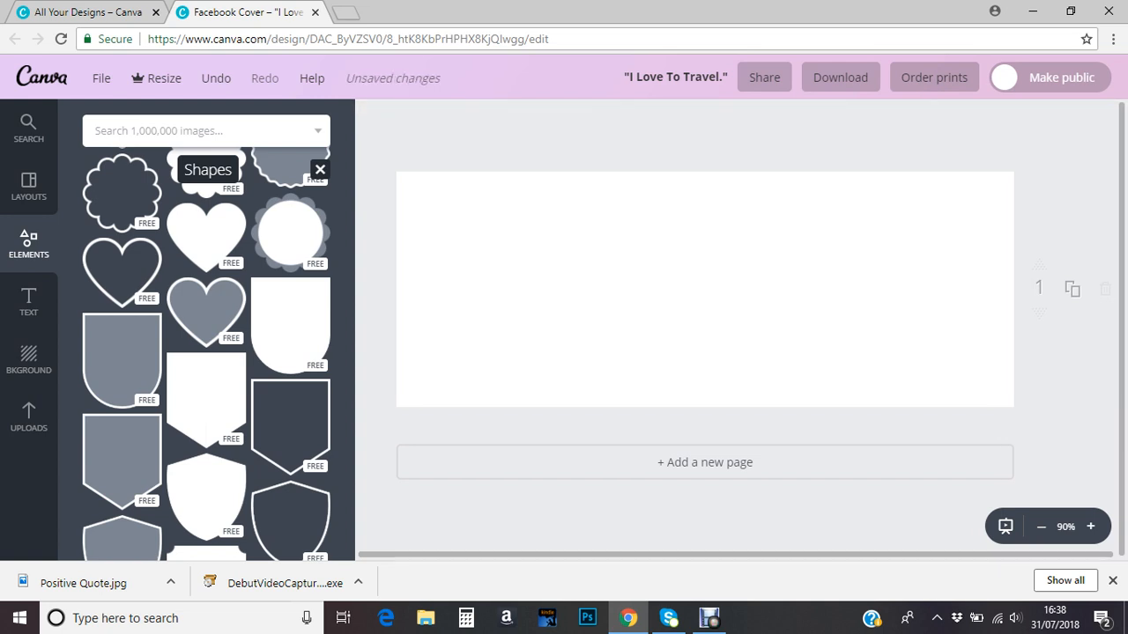
Add the two-by-two photo grid from the Grids elements to the blank cover.
left_click(319, 169)
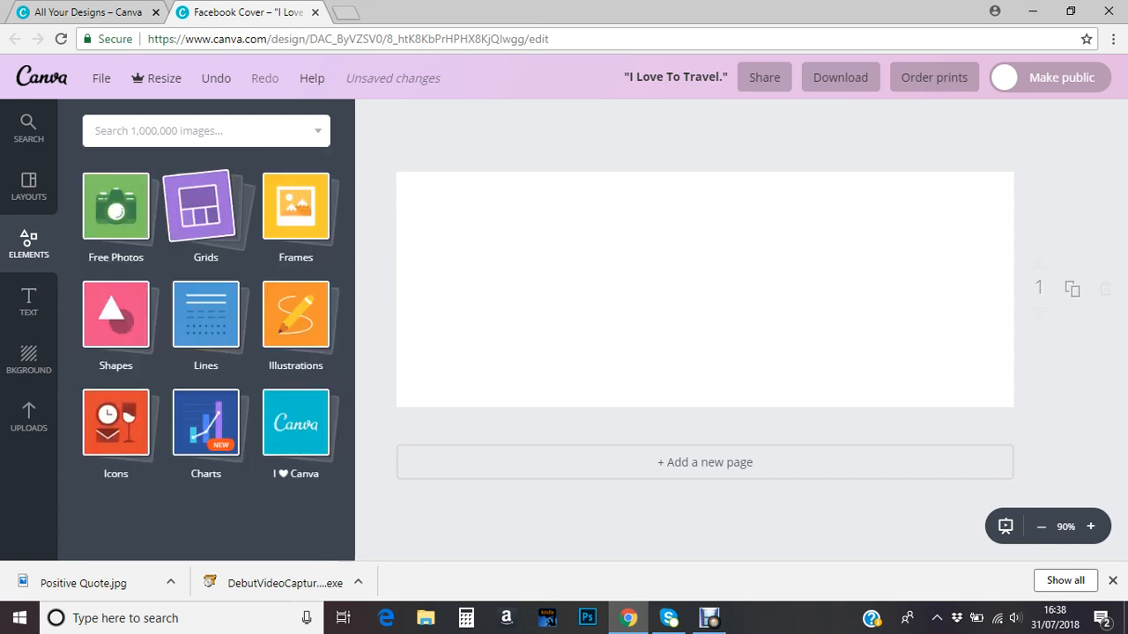
left_click(208, 212)
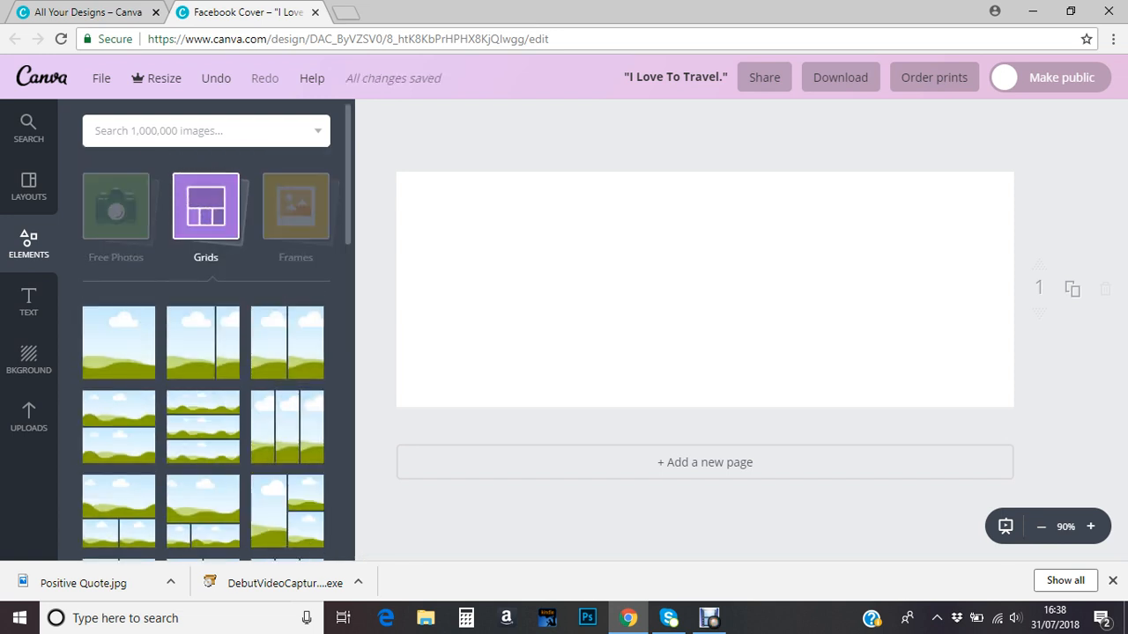
scroll(206, 353, "down", 4)
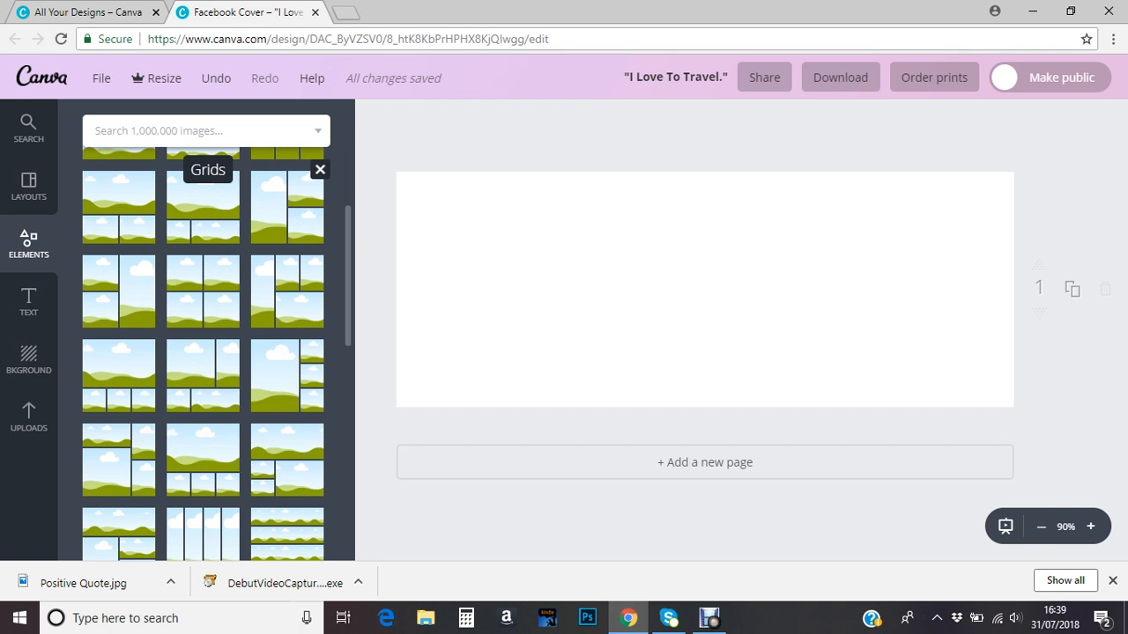
left_click(203, 291)
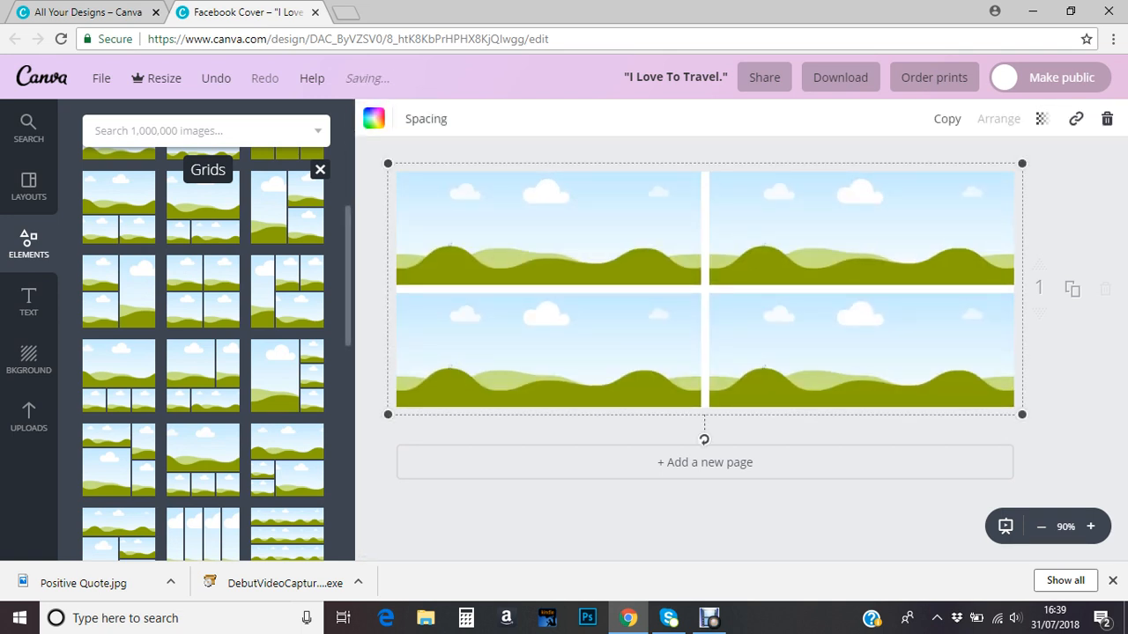
Fill the grid's upper cells with the uploaded purple sunset silhouette photo and the blue mountain photo.
left_click(28, 419)
scroll(206, 467, "down", 1)
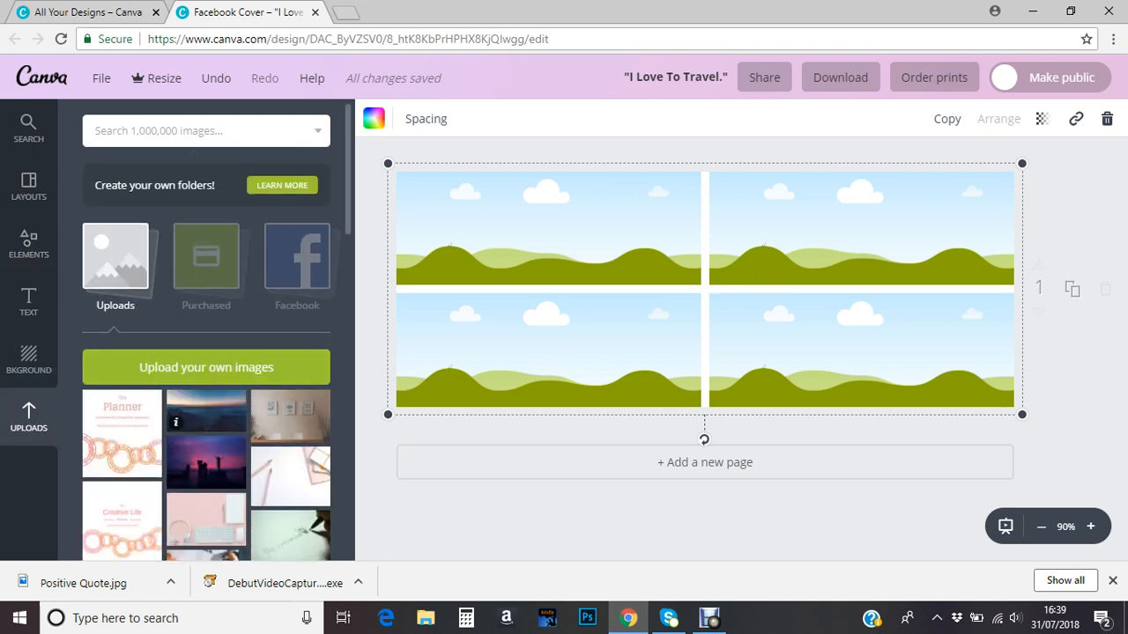
left_click_drag(206, 461, 471, 255)
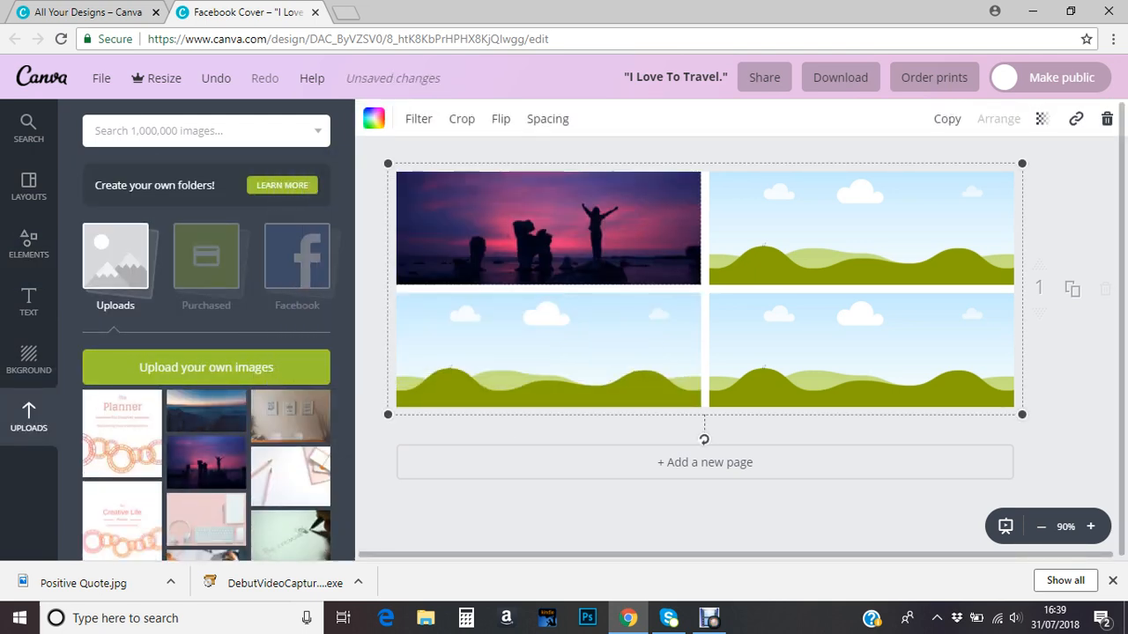
left_click_drag(206, 411, 881, 215)
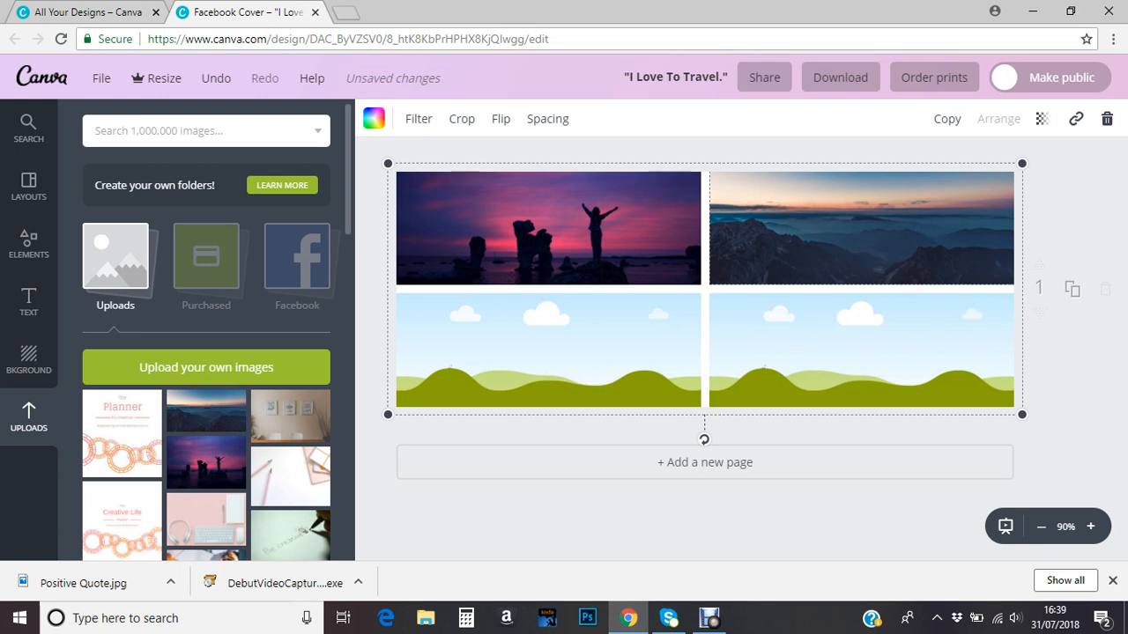
Fill the grid's lower cells with the uploaded photos of the laughing women and the woman in profile in a field.
scroll(206, 352, "down", 2)
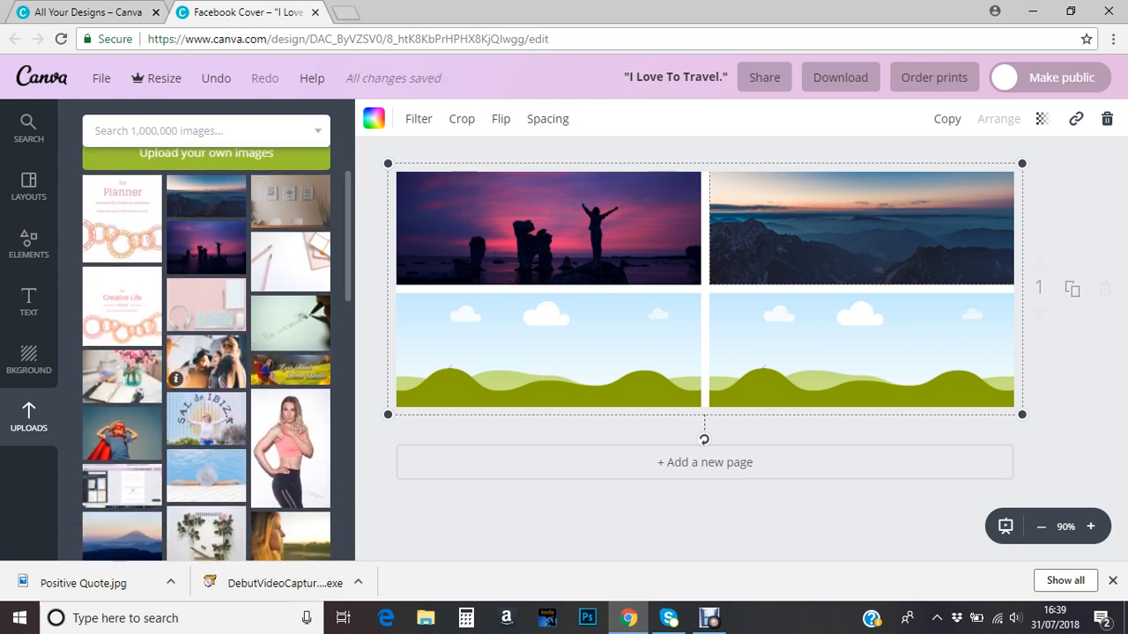
left_click_drag(206, 361, 494, 334)
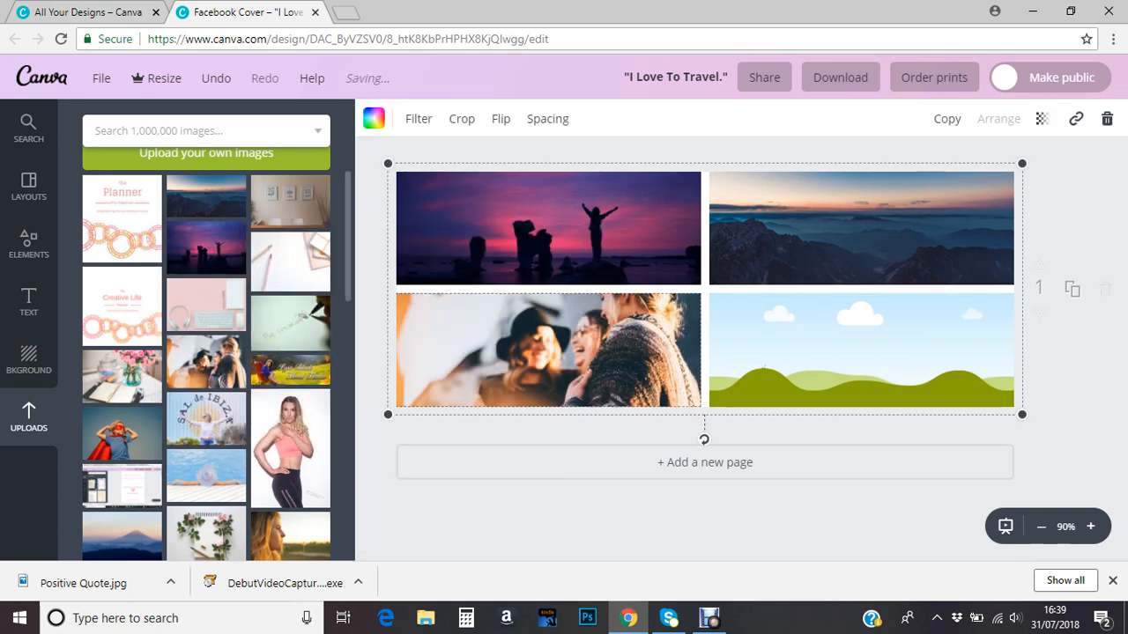
scroll(206, 352, "down", 5)
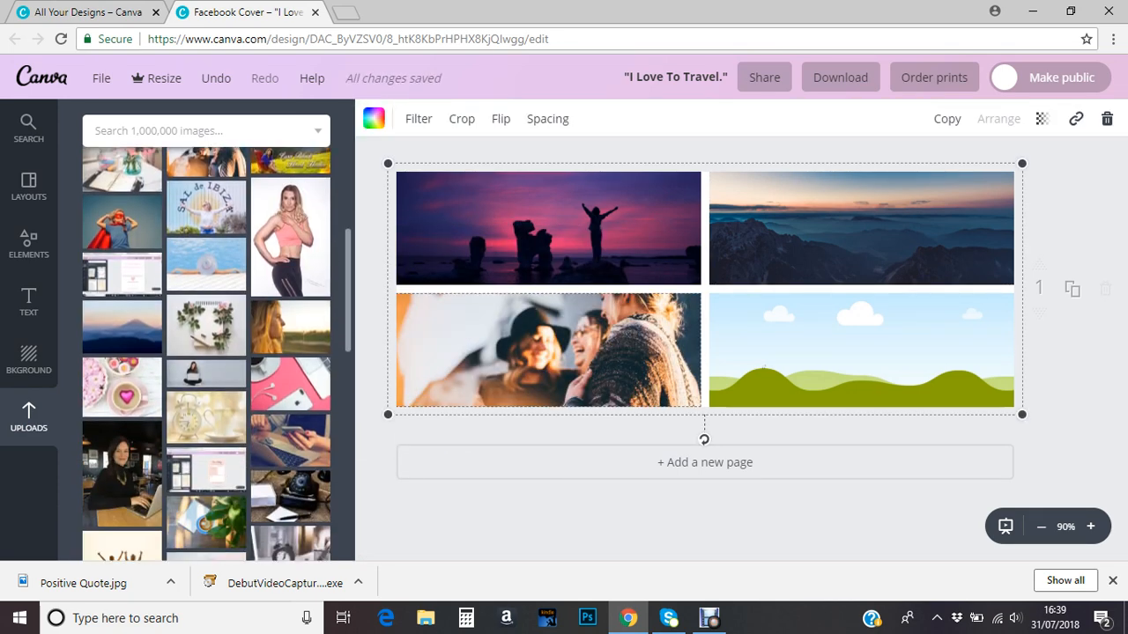
left_click_drag(290, 181, 921, 370)
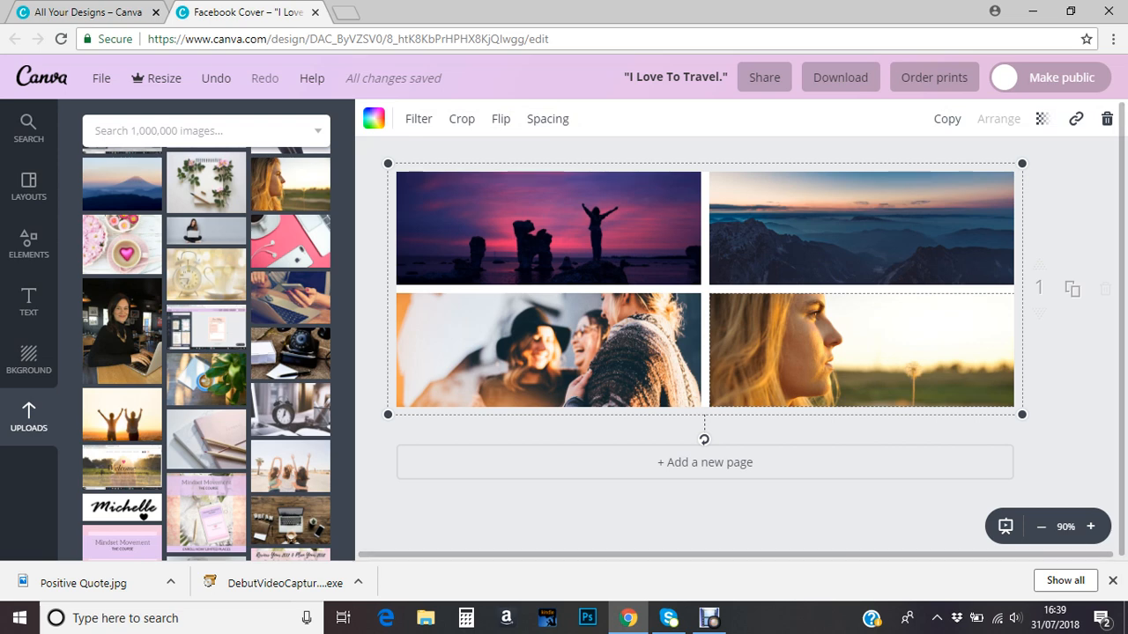
key("Escape")
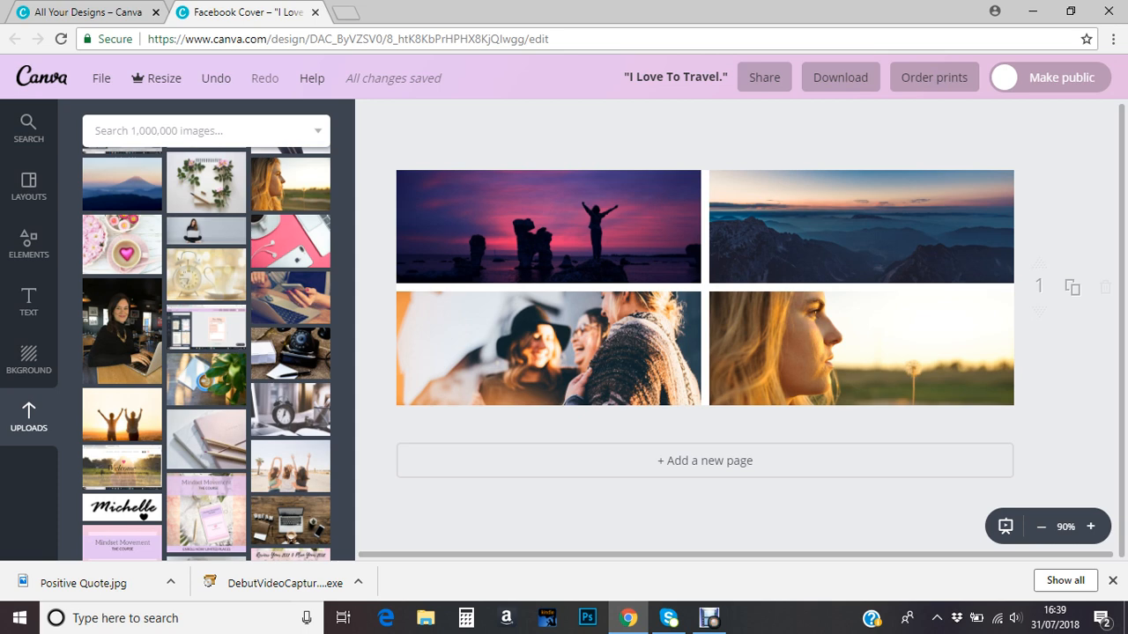
Delete the entire photo grid element from the cover.
left_click(861, 348)
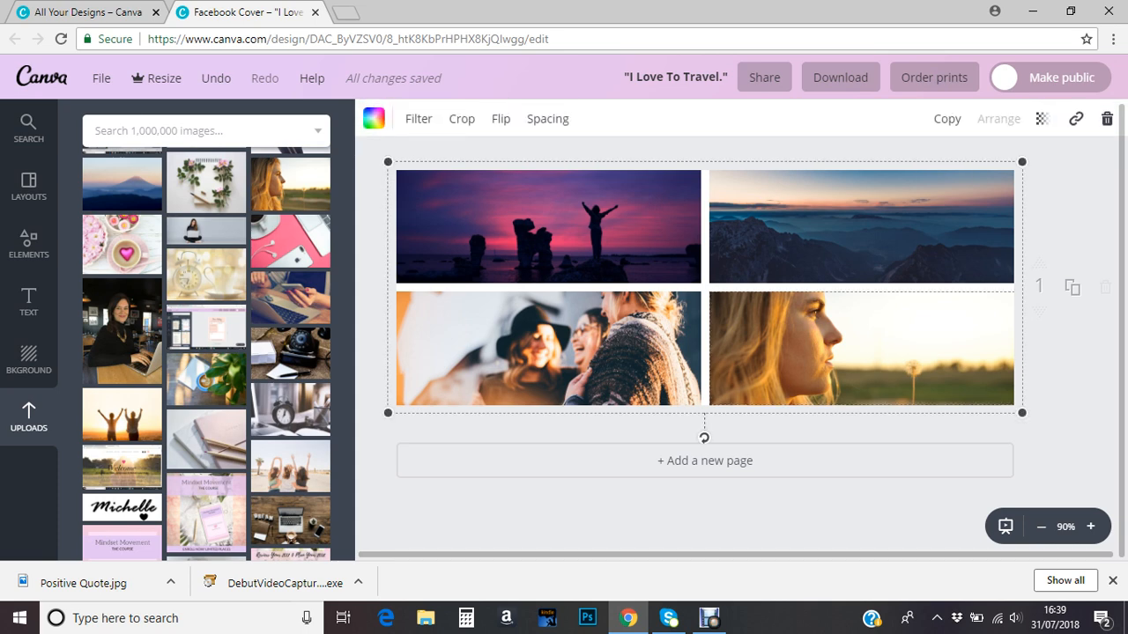
left_click(1107, 118)
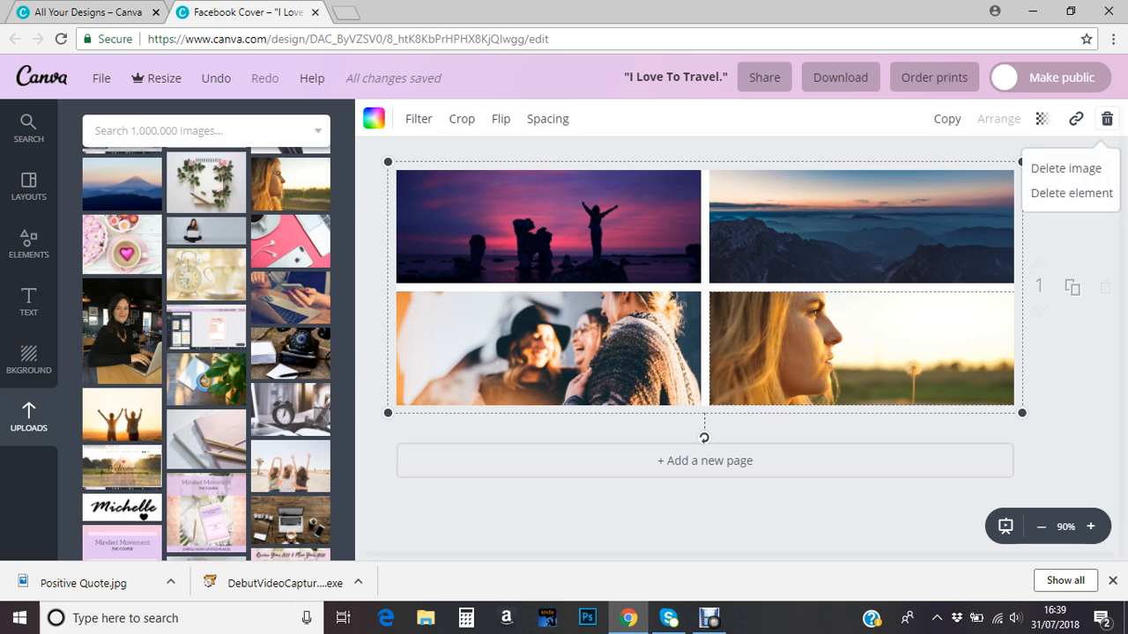
left_click(1068, 192)
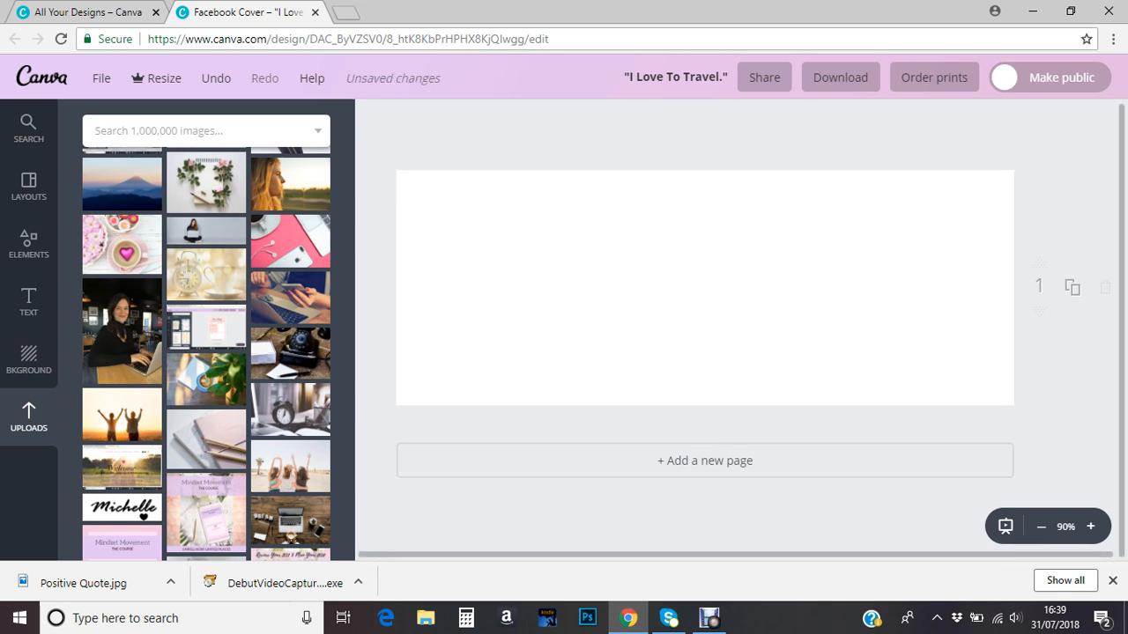
Look through the other grid layouts and the free designs in the Frames elements.
left_click(28, 243)
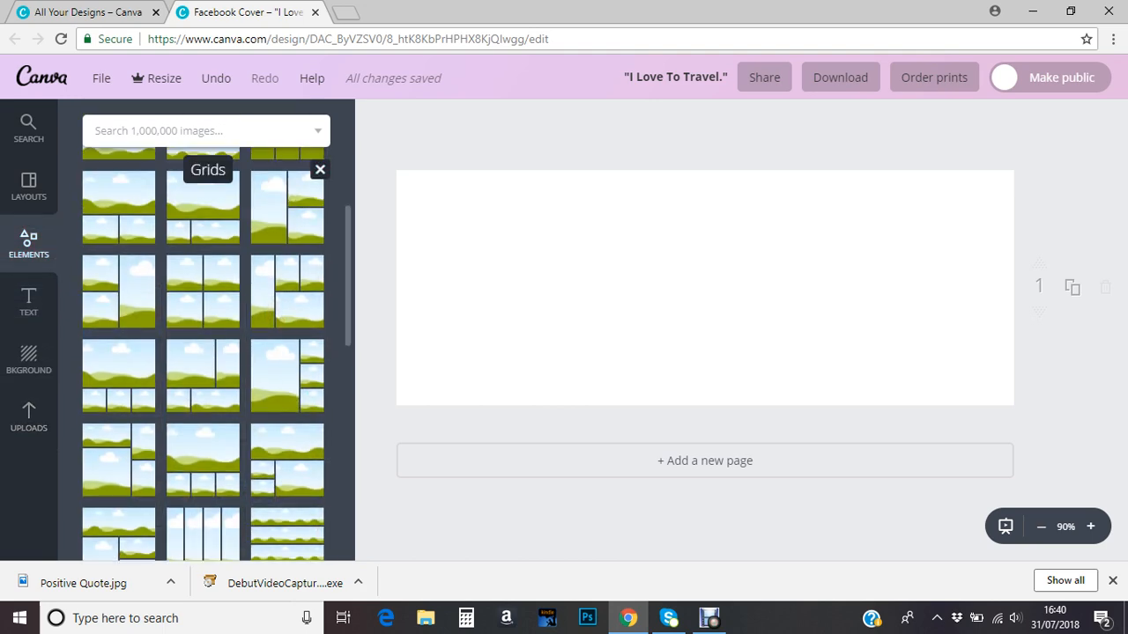
scroll(202, 353, "down", 3)
scroll(203, 353, "up", 5)
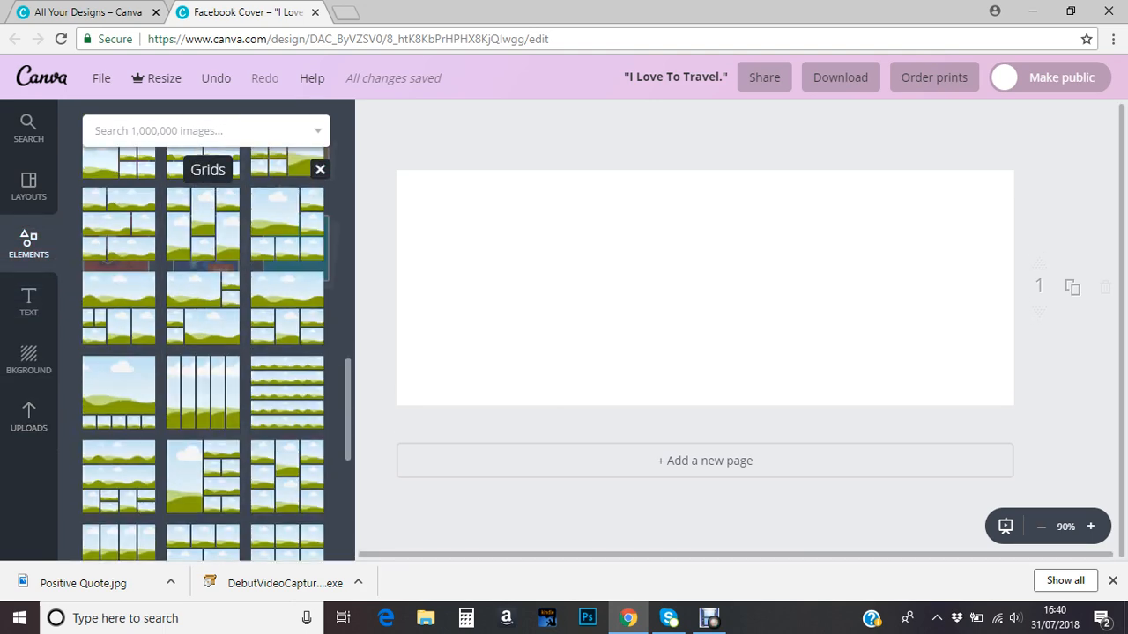
left_click_drag(347, 442, 347, 172)
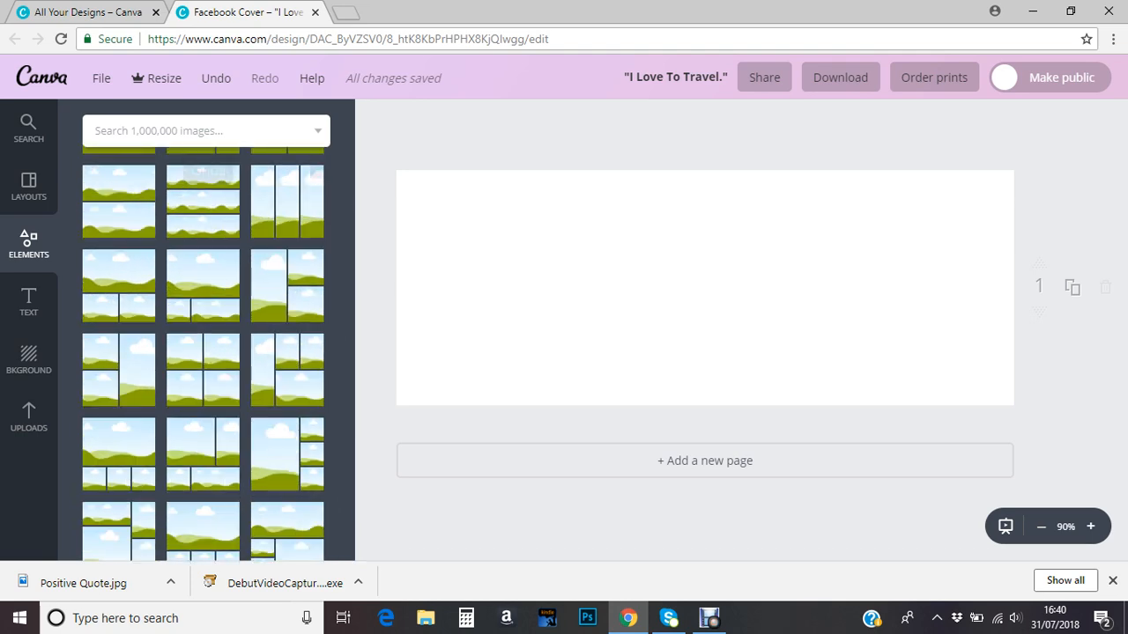
left_click(320, 169)
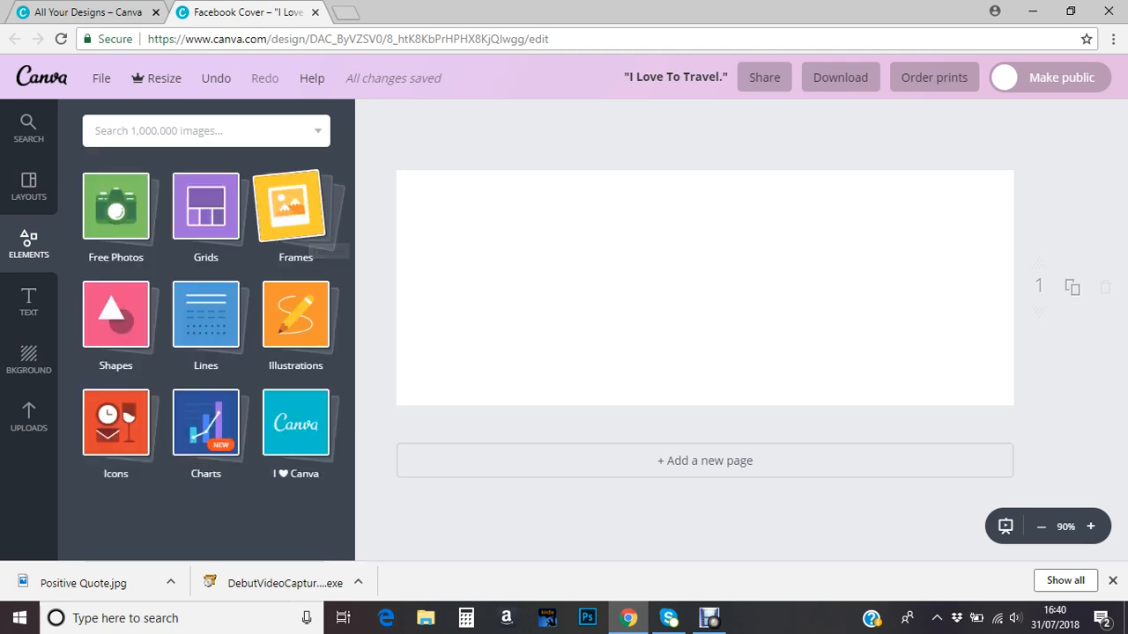
left_click(295, 206)
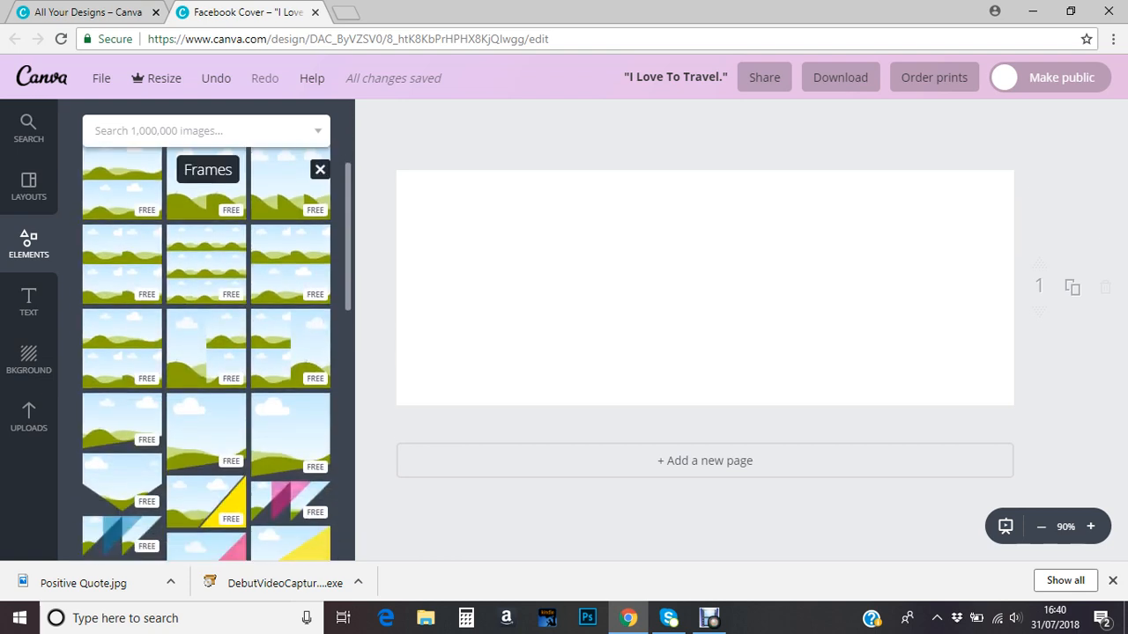
scroll(206, 352, "down", 1)
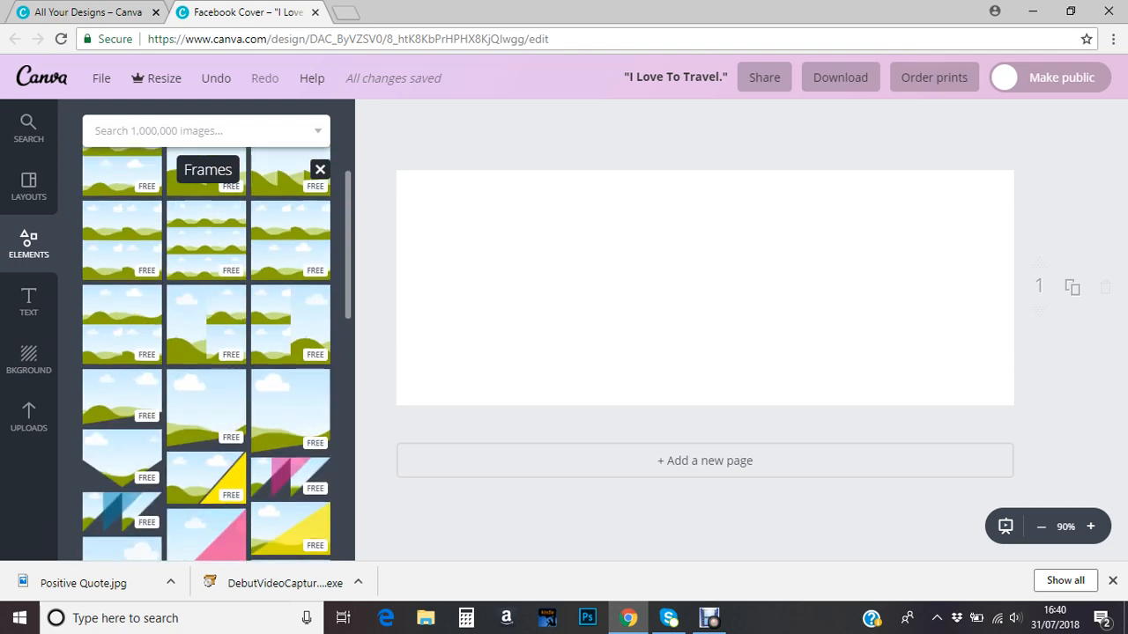
Find the gold glitter texture among the uploaded images and add it to the blank cover.
left_click(28, 416)
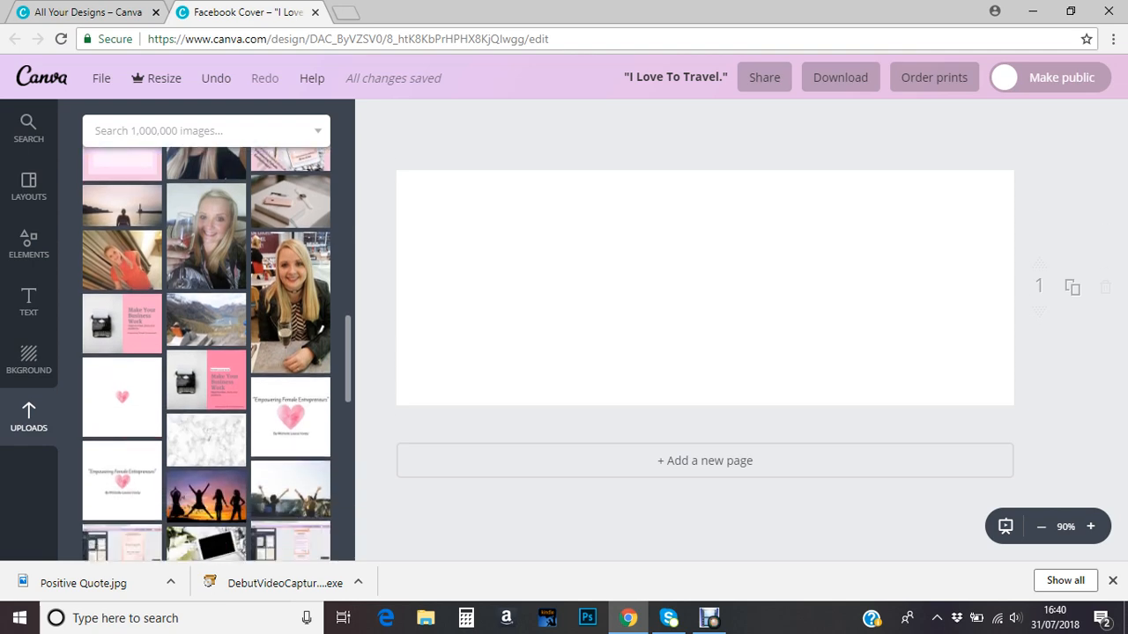
scroll(206, 353, "down", 2)
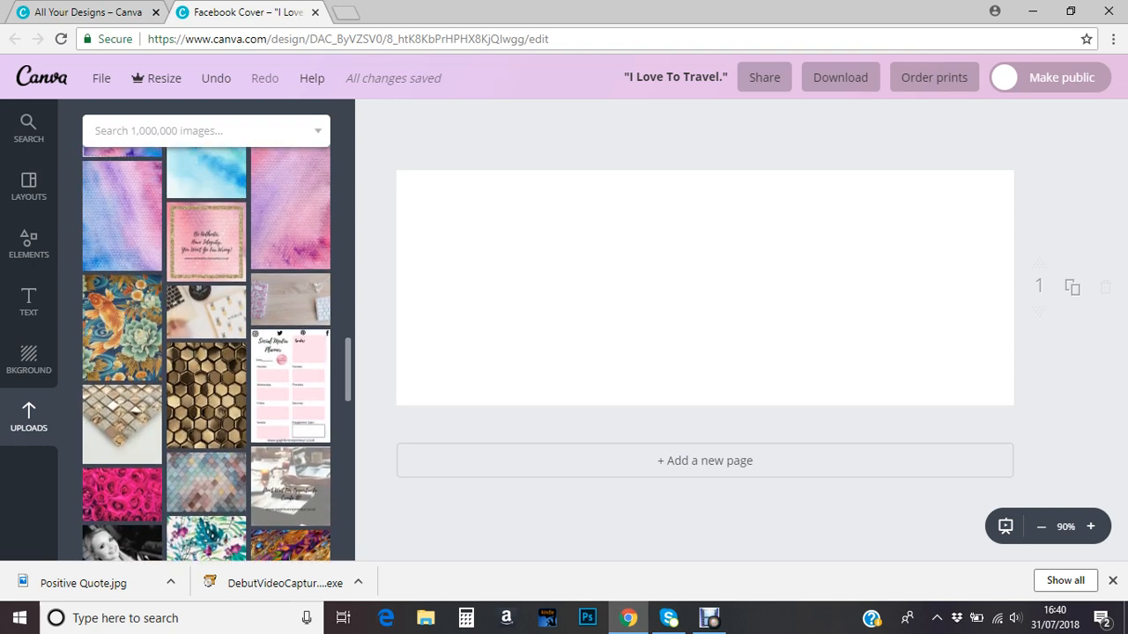
scroll(206, 352, "down", 4)
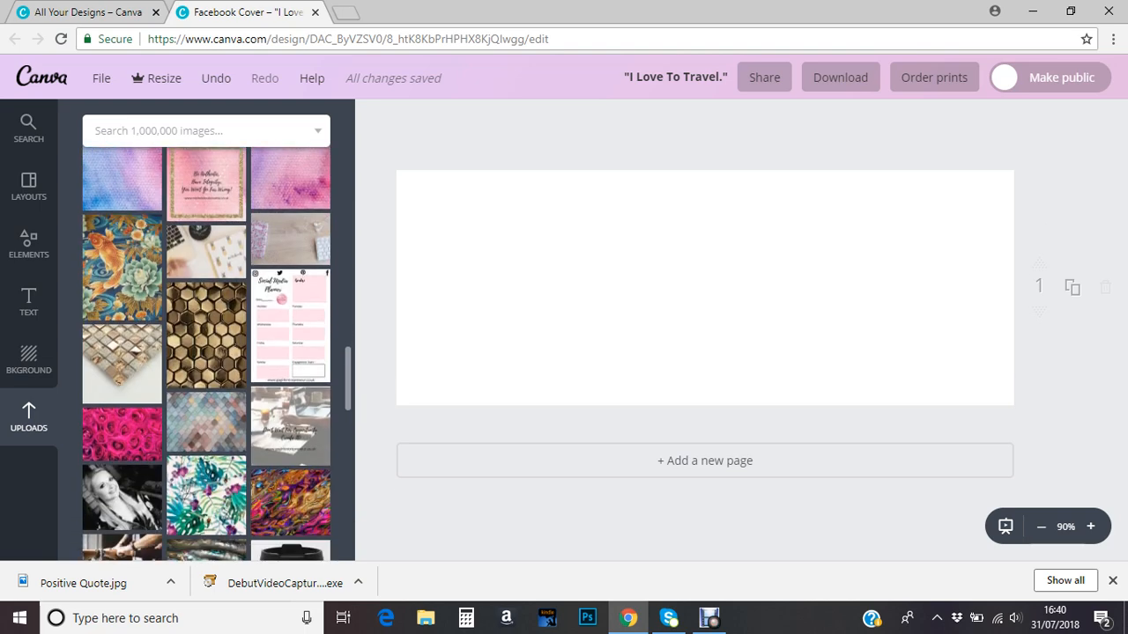
scroll(206, 353, "down", 7)
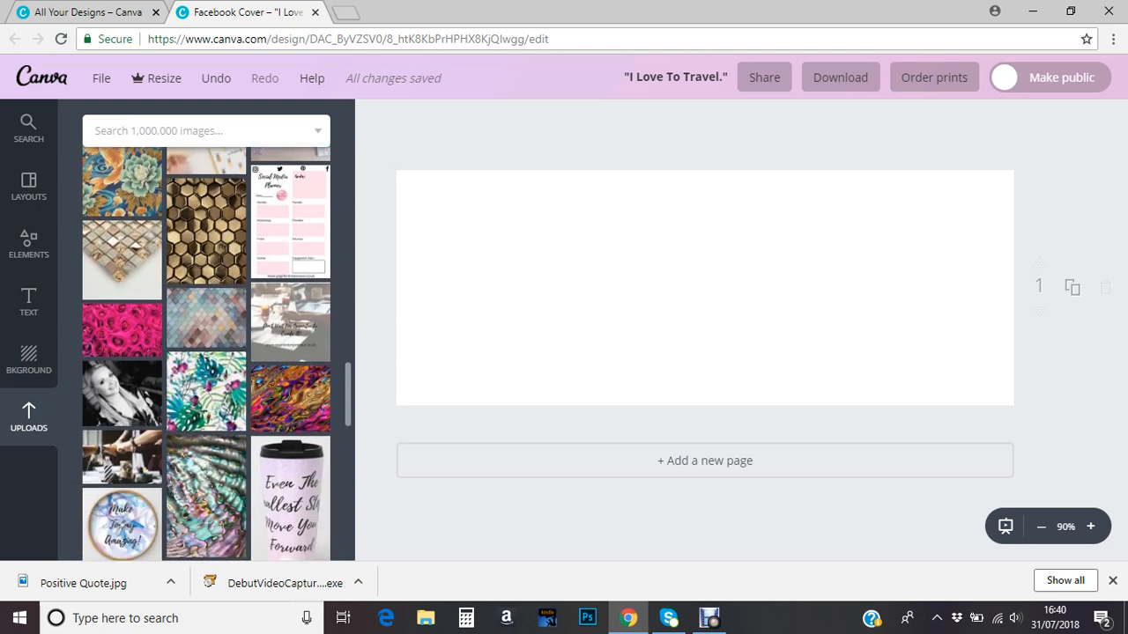
scroll(207, 353, "up", 4)
scroll(207, 352, "down", 9)
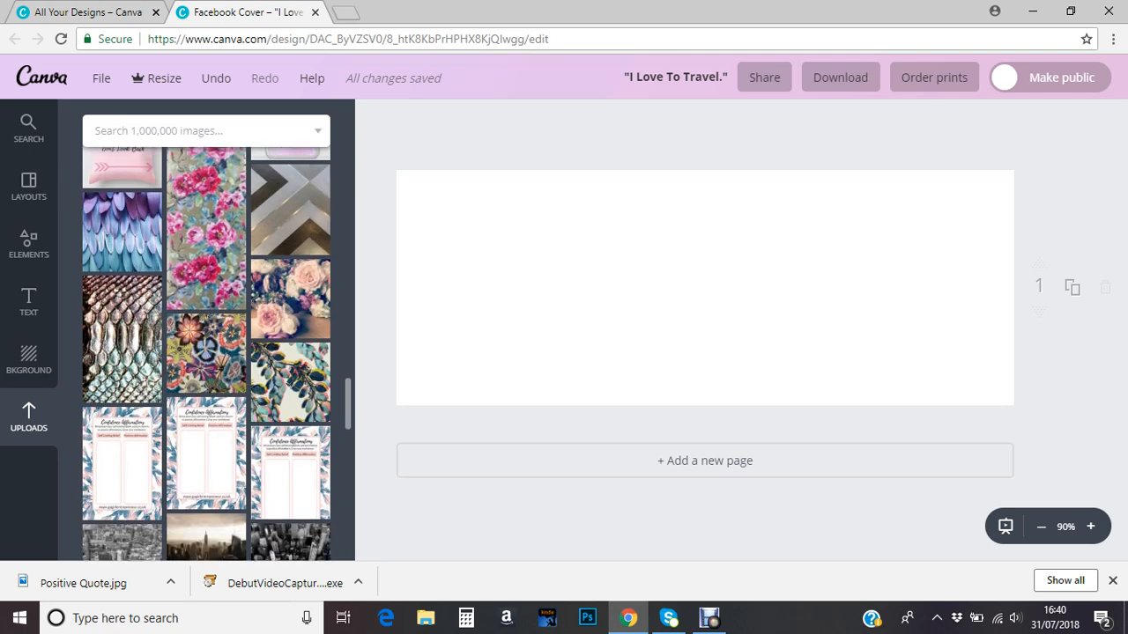
scroll(206, 352, "down", 1)
scroll(206, 352, "down", 5)
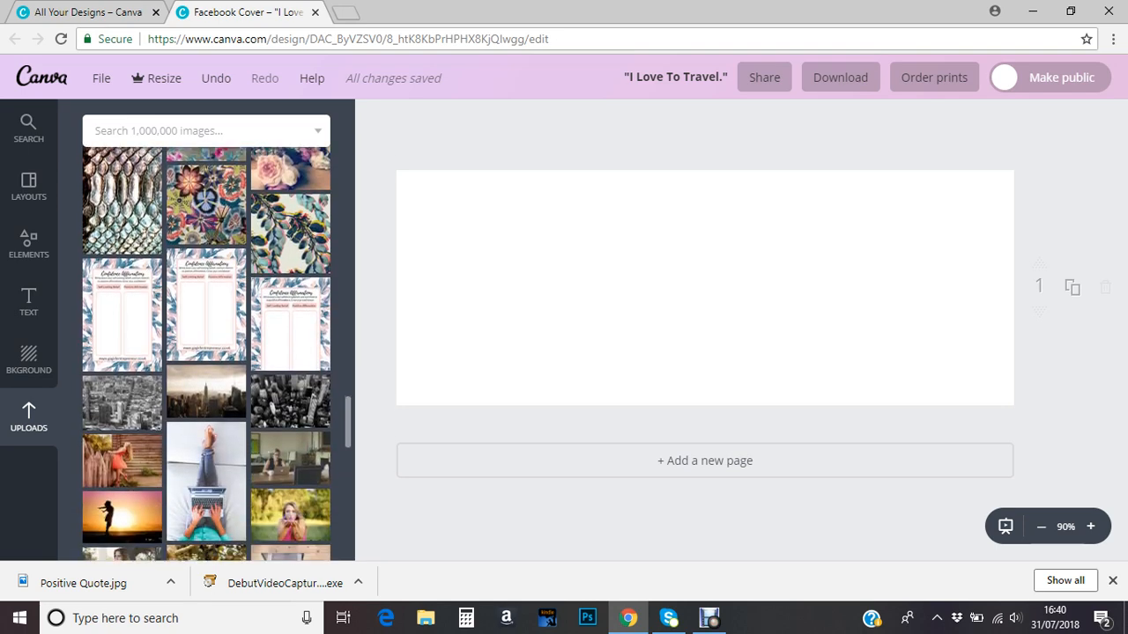
scroll(206, 352, "down", 5)
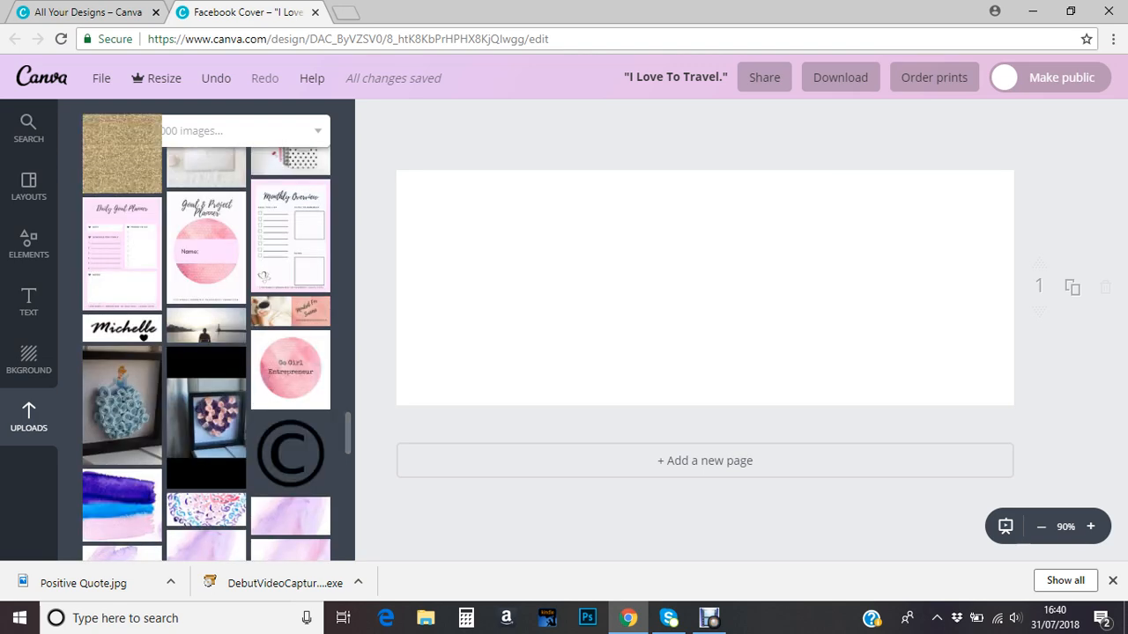
left_click(121, 169)
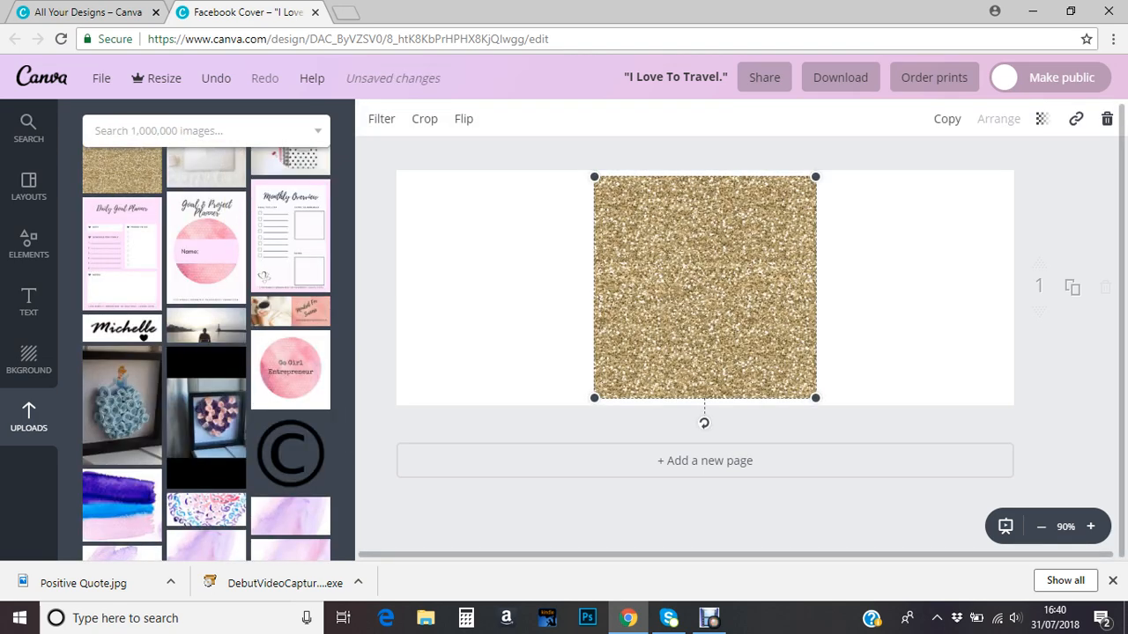
Enlarge the gold glitter image until it fills the whole cover as the background.
left_click_drag(594, 398, 383, 610)
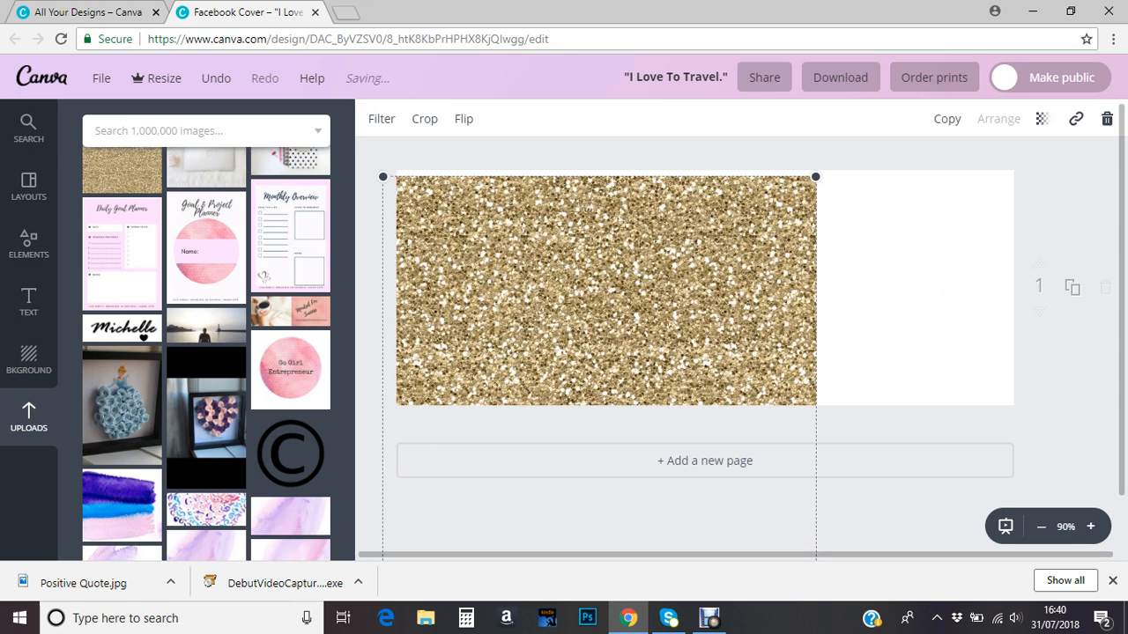
left_click_drag(815, 178, 1016, 7)
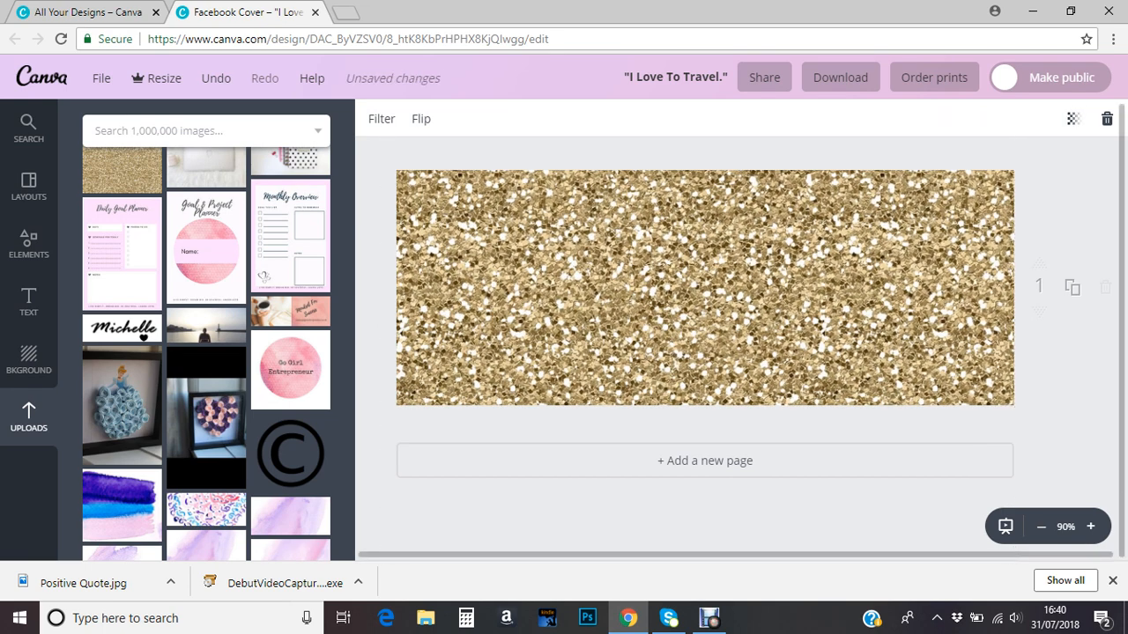
key("Escape")
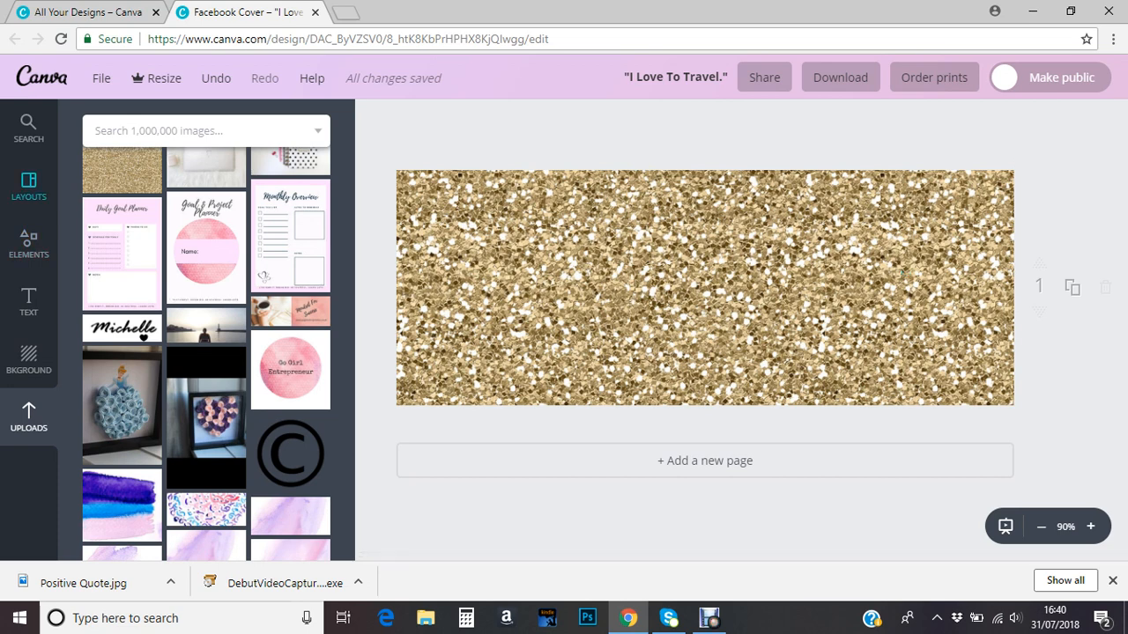
Find the free square frame with a double border among the Frames elements and add it to the glitter cover.
left_click(29, 186)
left_click(29, 244)
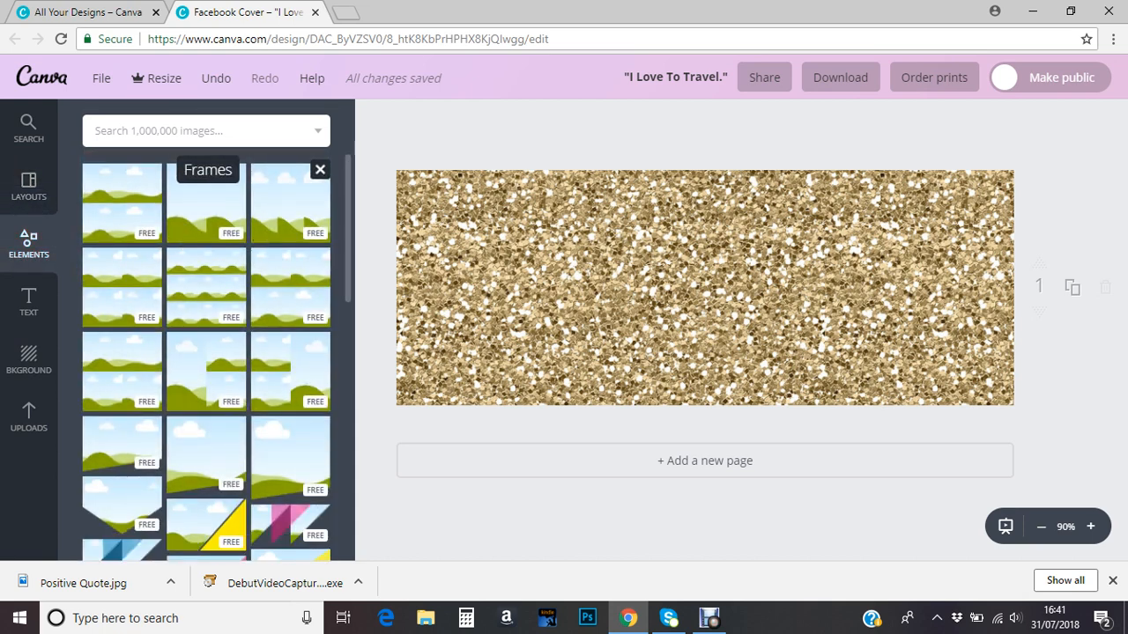
scroll(206, 353, "down", 4)
scroll(206, 352, "down", 4)
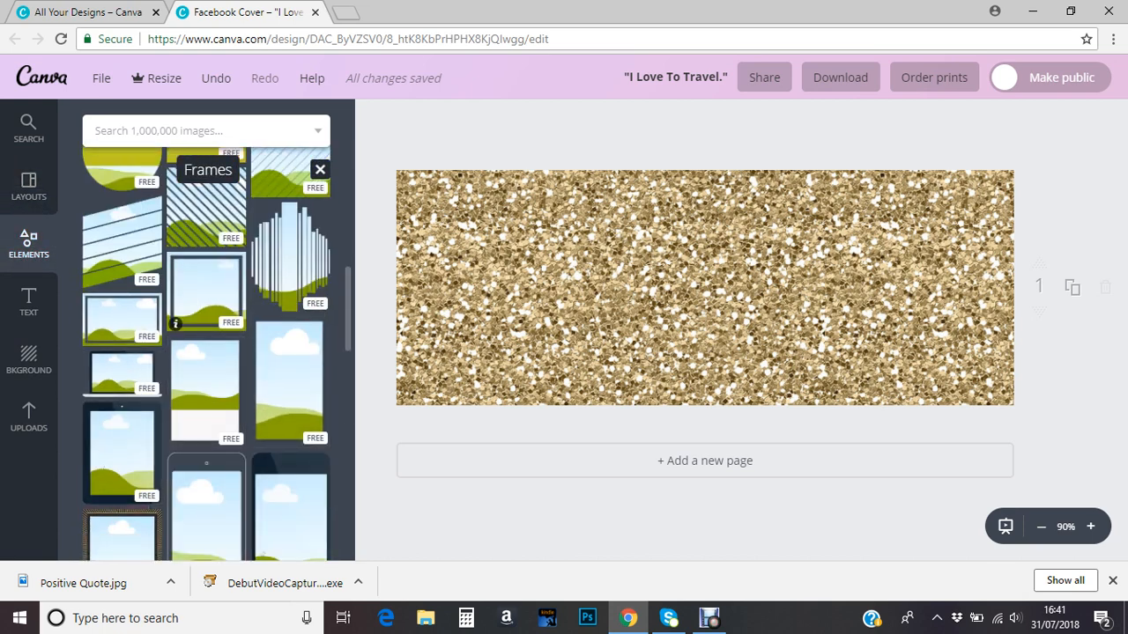
left_click(206, 293)
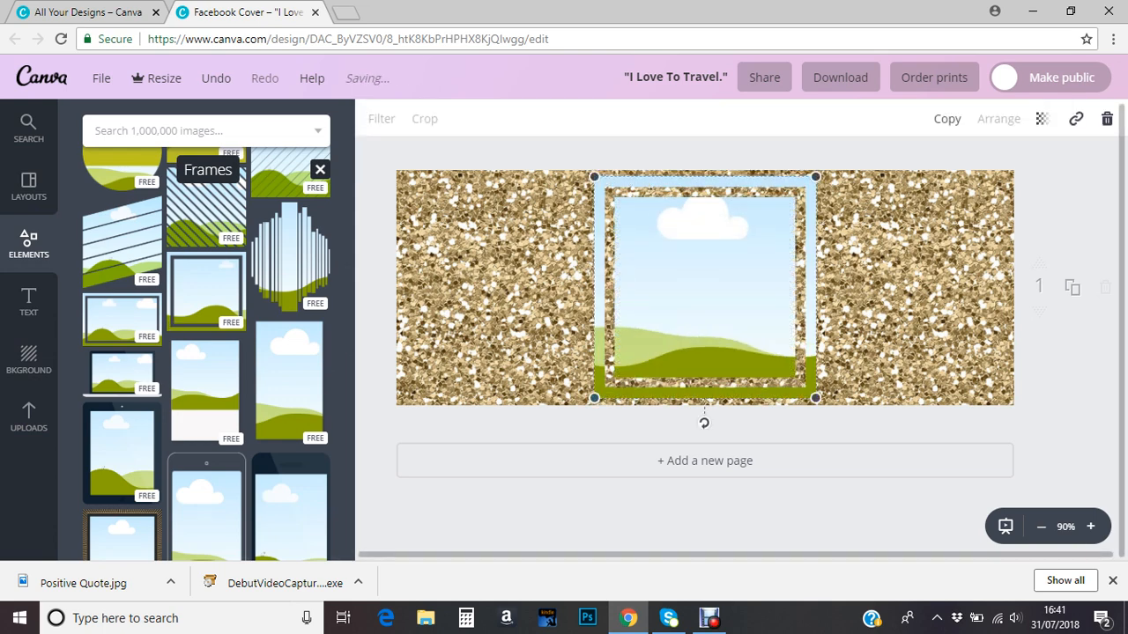
Resize the square frame to the full height of the cover and align it with the cover's left edge.
left_click_drag(595, 399, 485, 507)
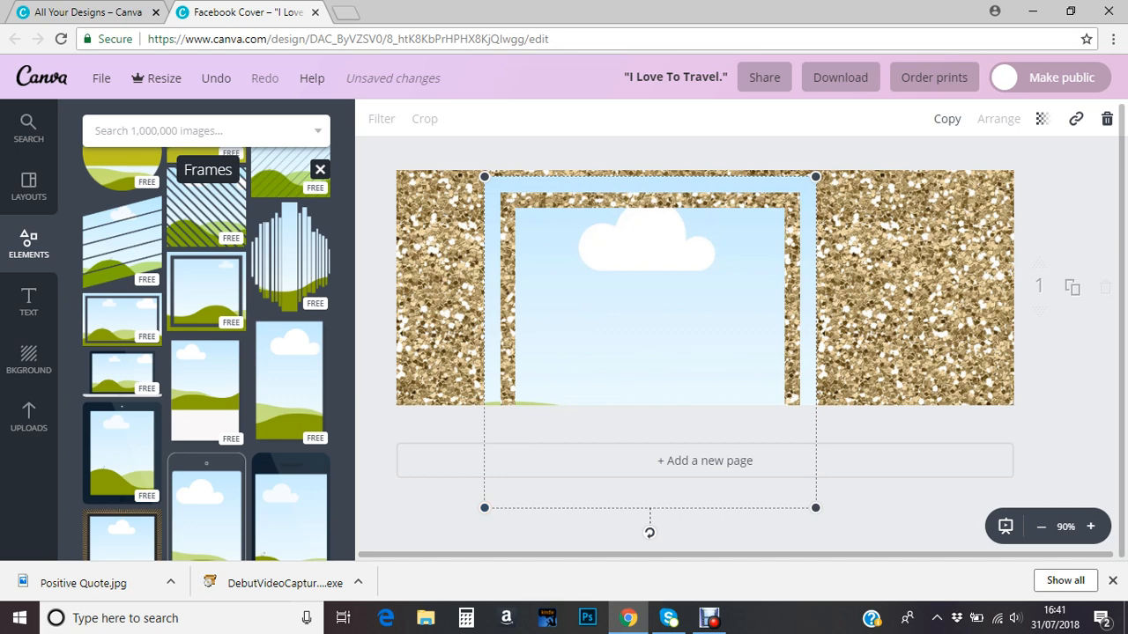
left_click_drag(650, 342, 556, 329)
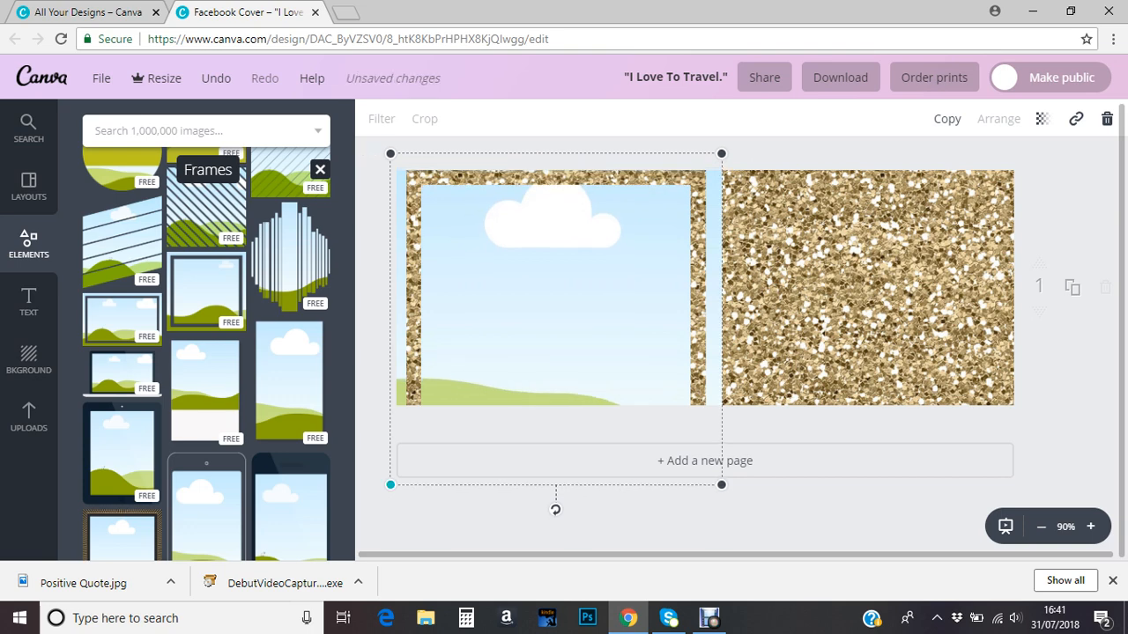
left_click_drag(390, 485, 486, 390)
left_click_drag(604, 272, 516, 288)
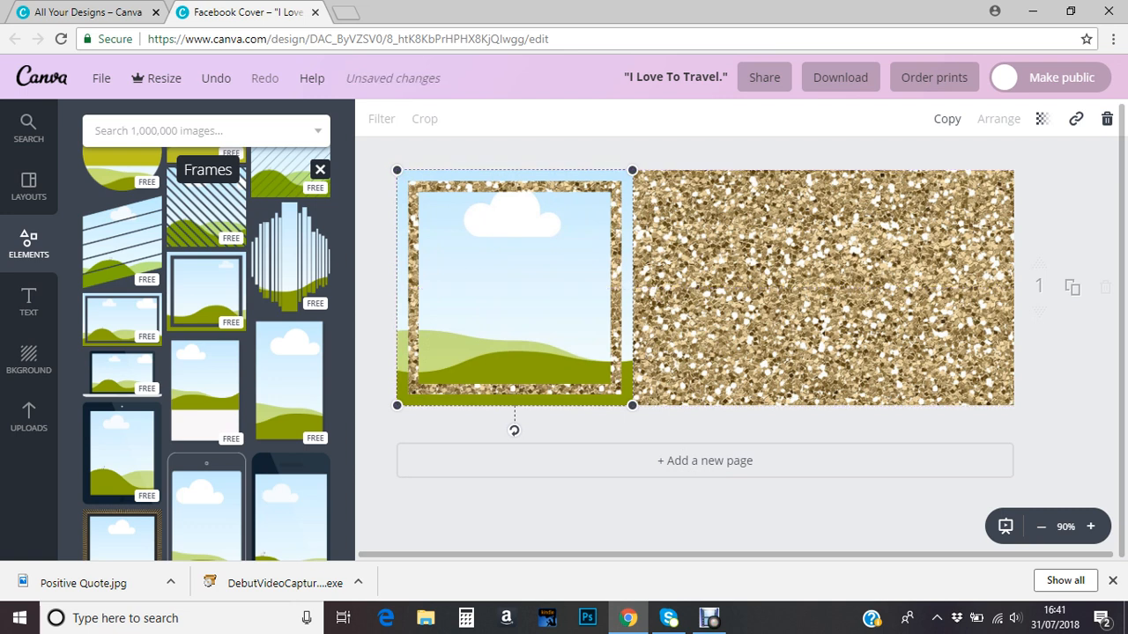
key("Escape")
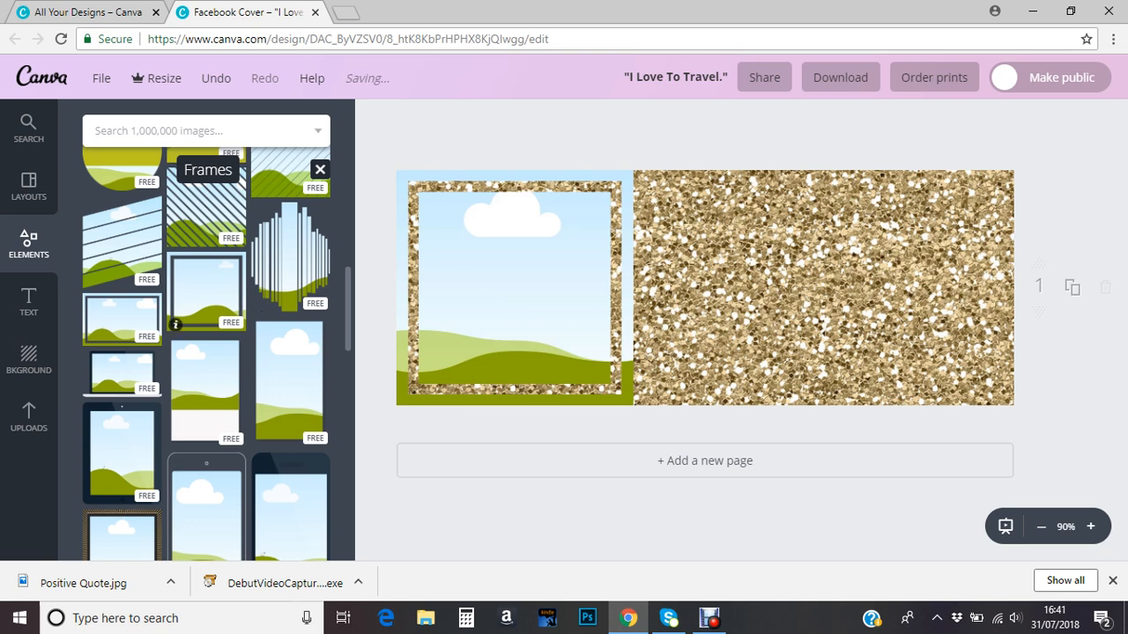
Add a second double-bordered square frame, enlarge it to the cover's full height and align it with the right edge.
left_click(206, 291)
left_click_drag(705, 287, 753, 288)
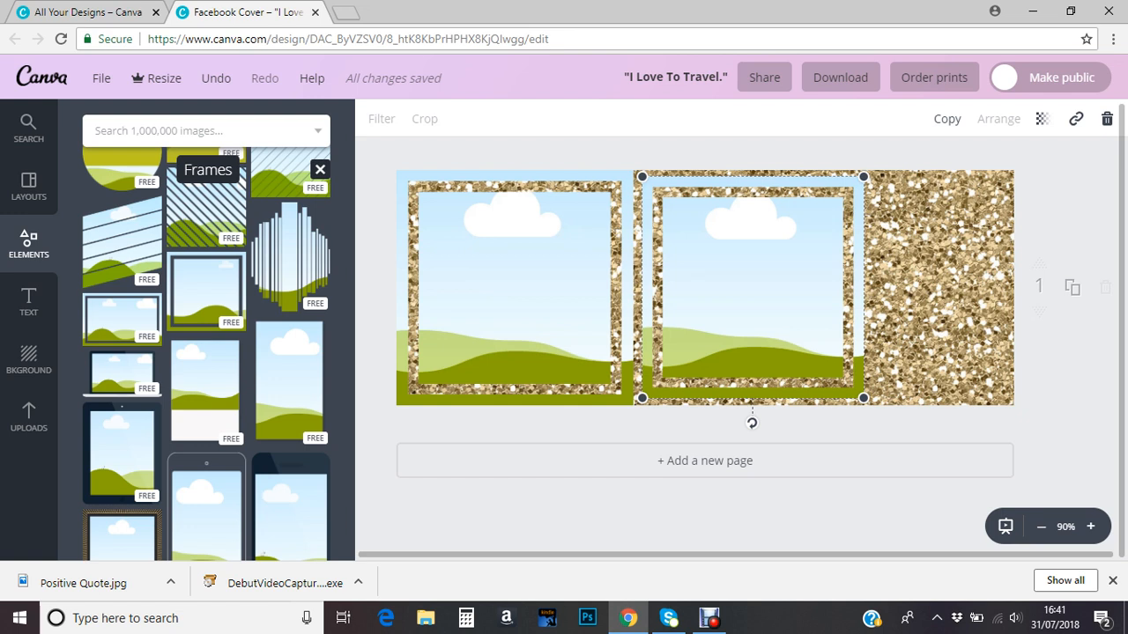
left_click_drag(863, 177, 869, 170)
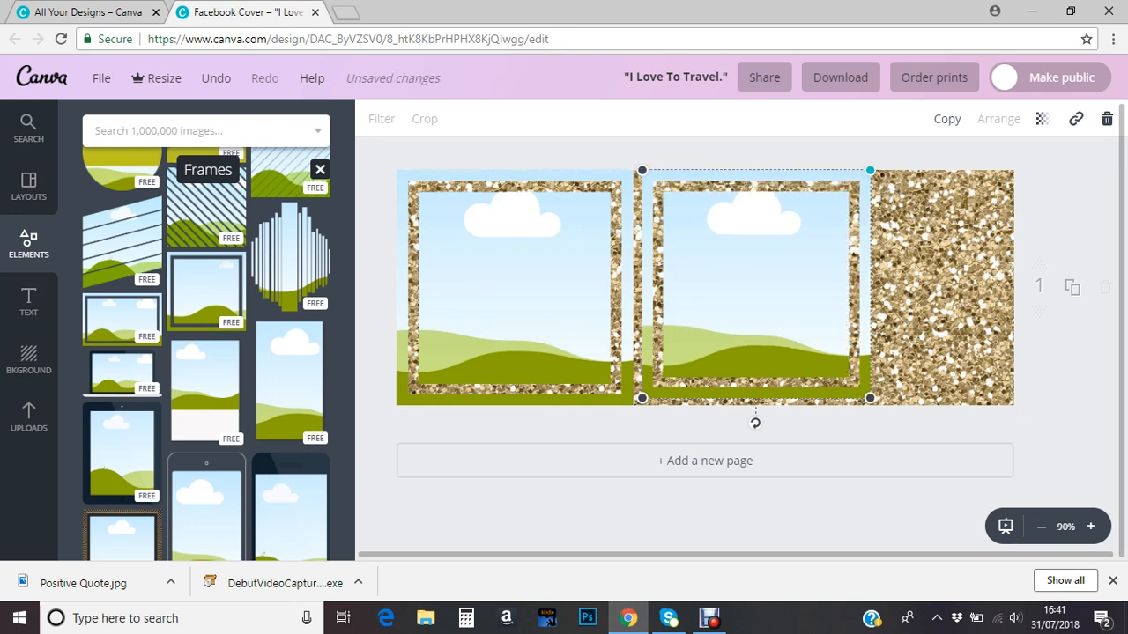
left_click_drag(869, 398, 876, 405)
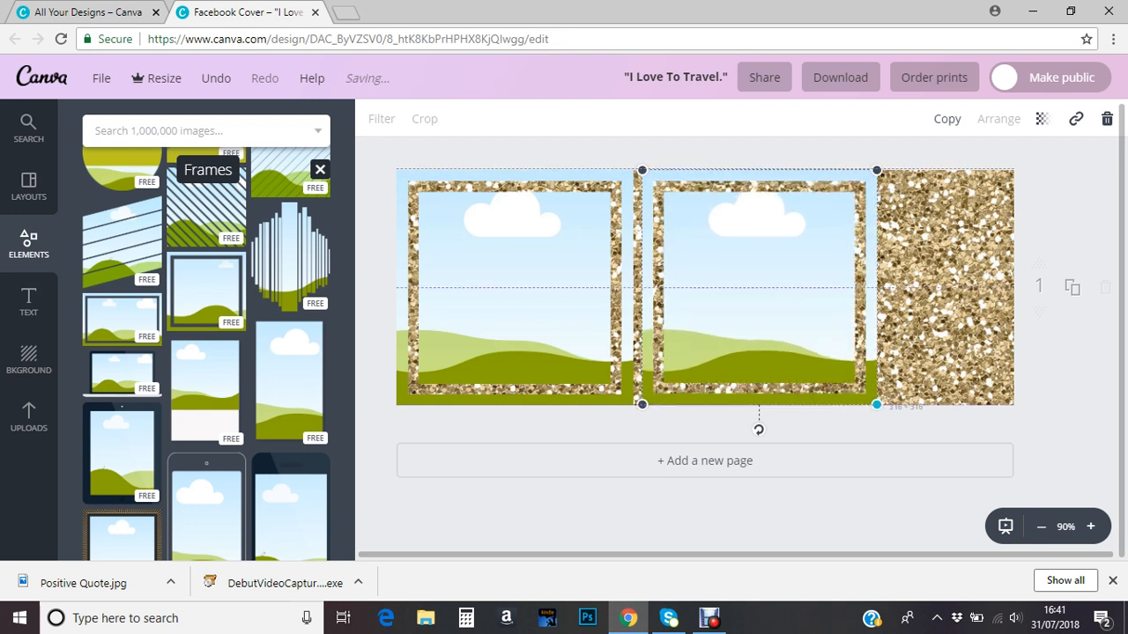
left_click_drag(758, 291, 894, 291)
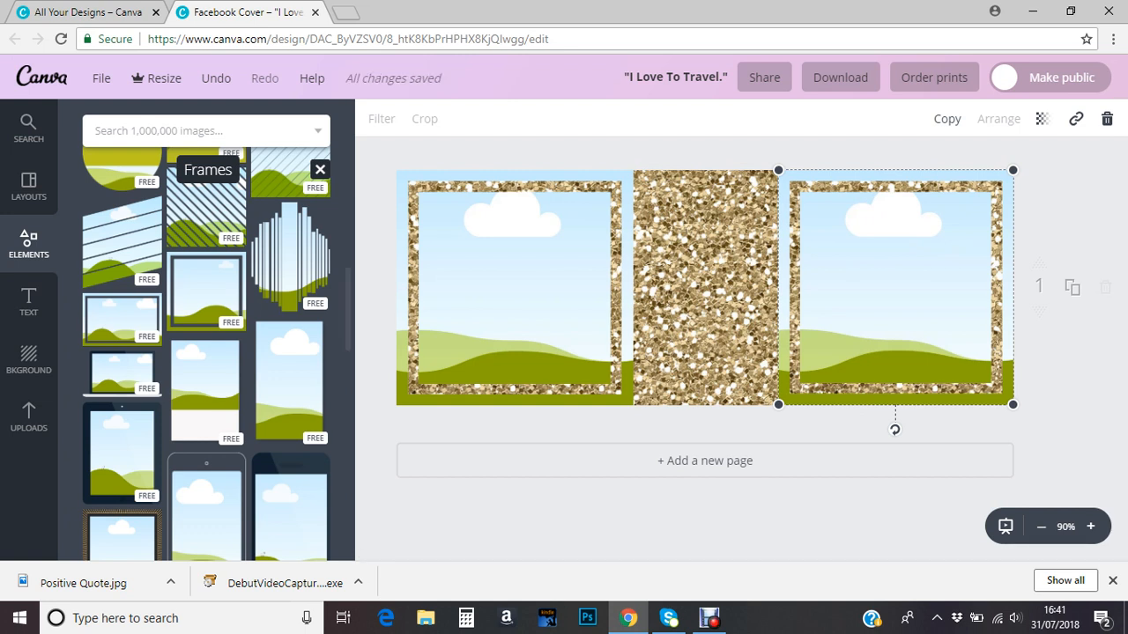
Find the pink watercolour texture among the uploaded images and fill both square frames with it.
left_click(29, 416)
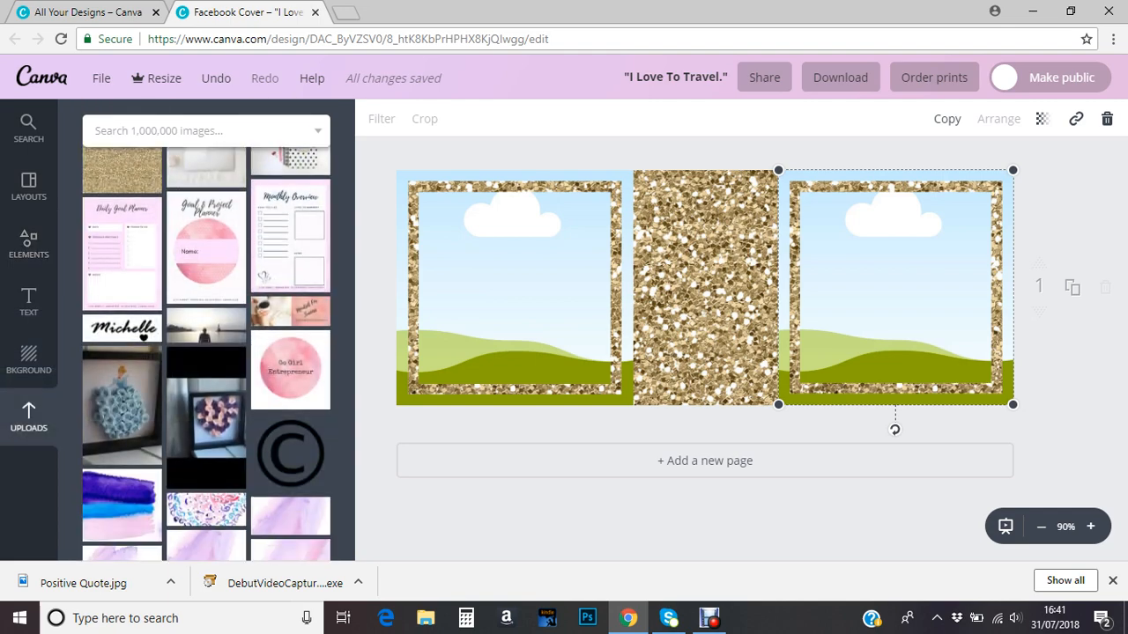
left_click_drag(348, 434, 348, 384)
scroll(206, 352, "up", 18)
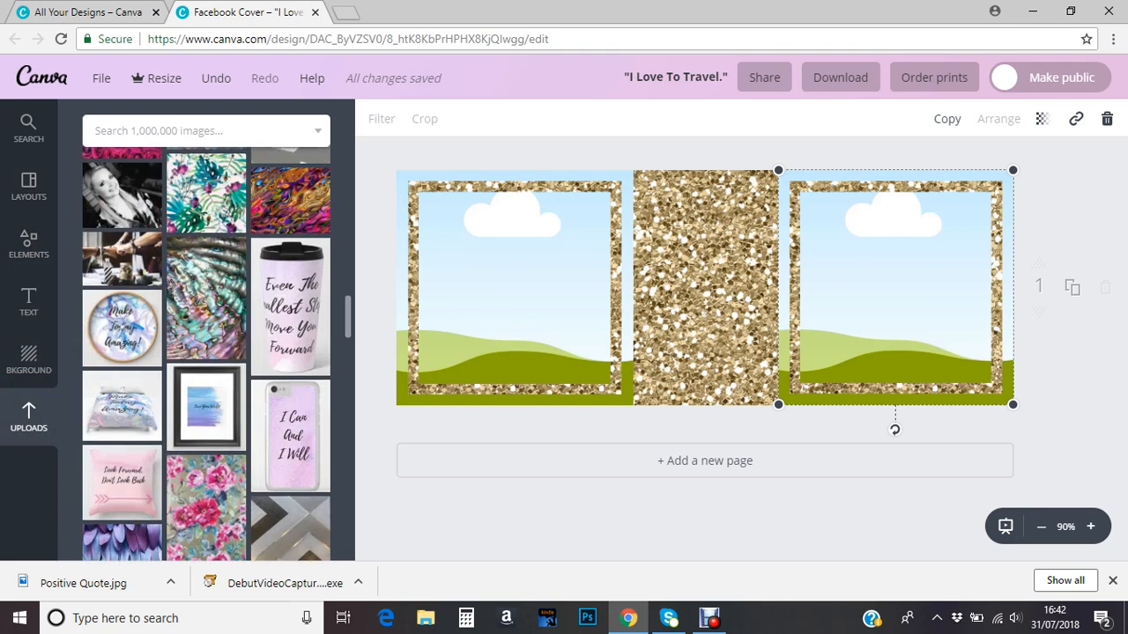
scroll(206, 352, "up", 4)
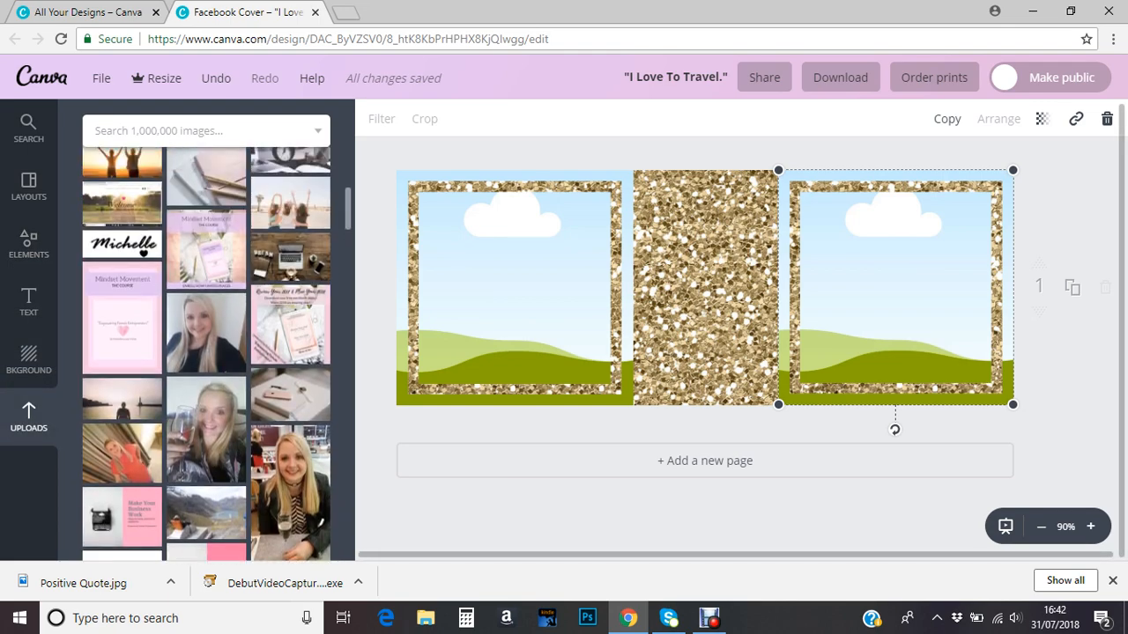
scroll(207, 352, "down", 9)
left_click_drag(348, 264, 348, 266)
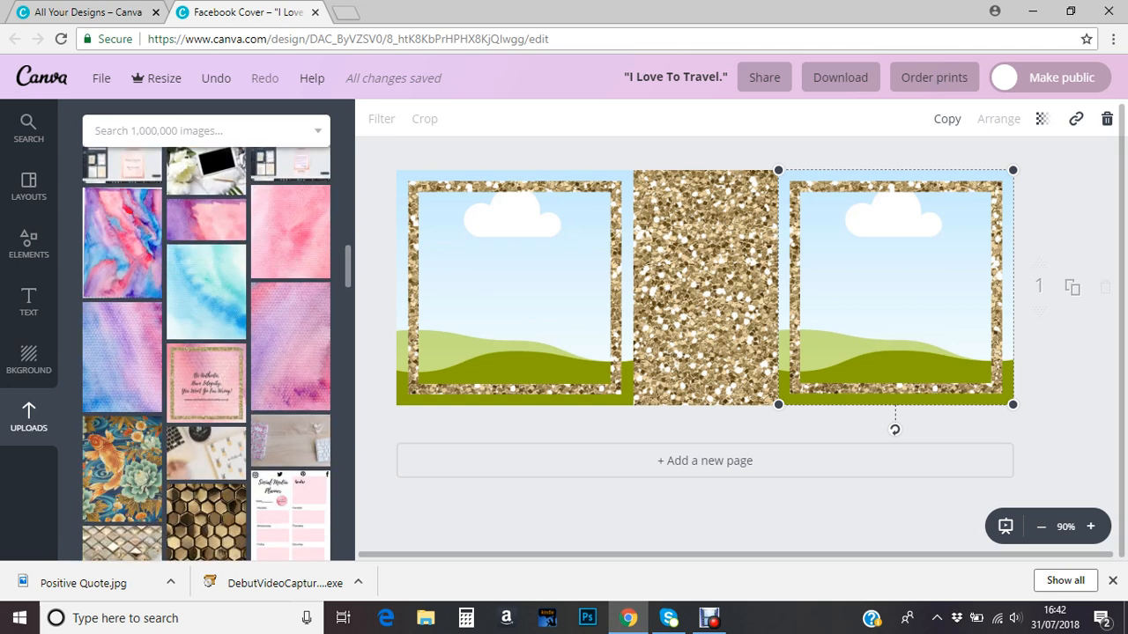
left_click(290, 231)
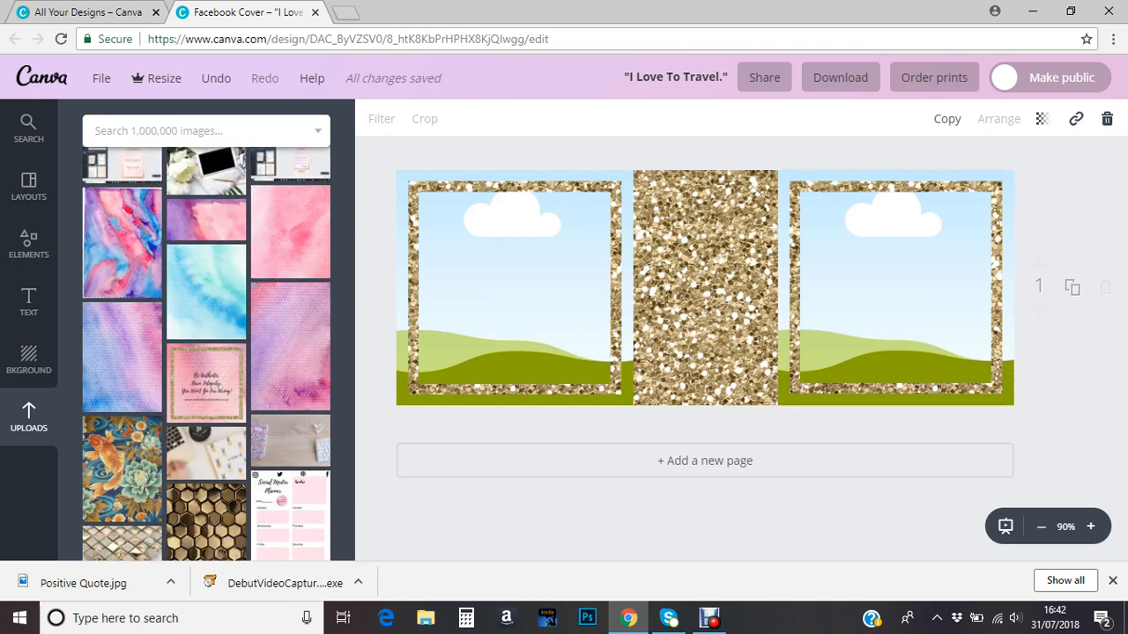
left_click_drag(705, 287, 511, 287)
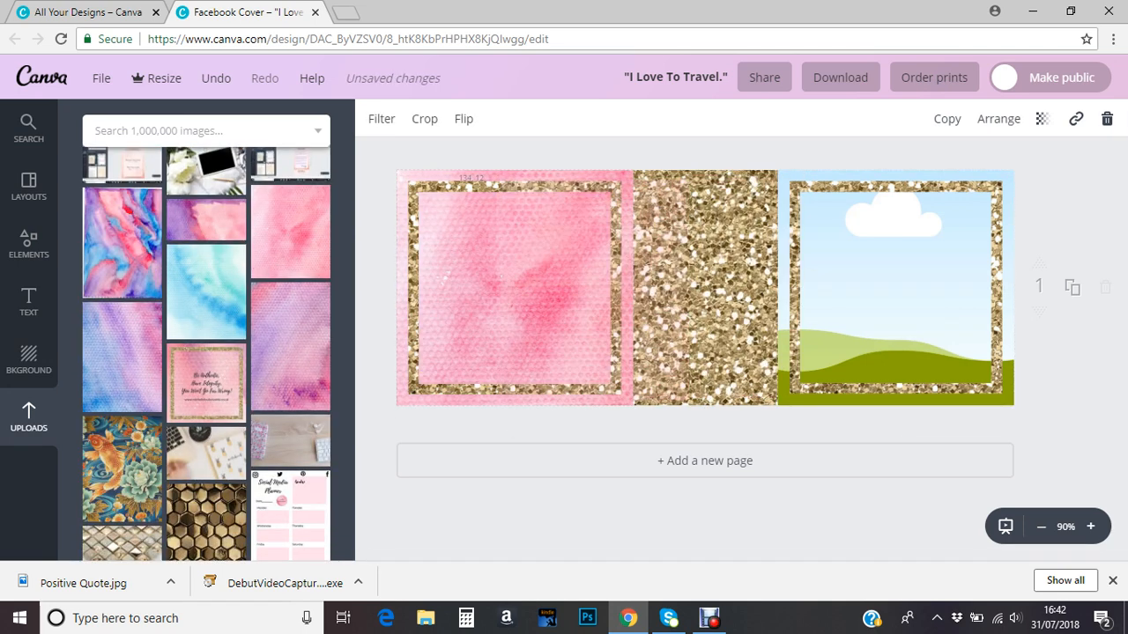
left_click(289, 231)
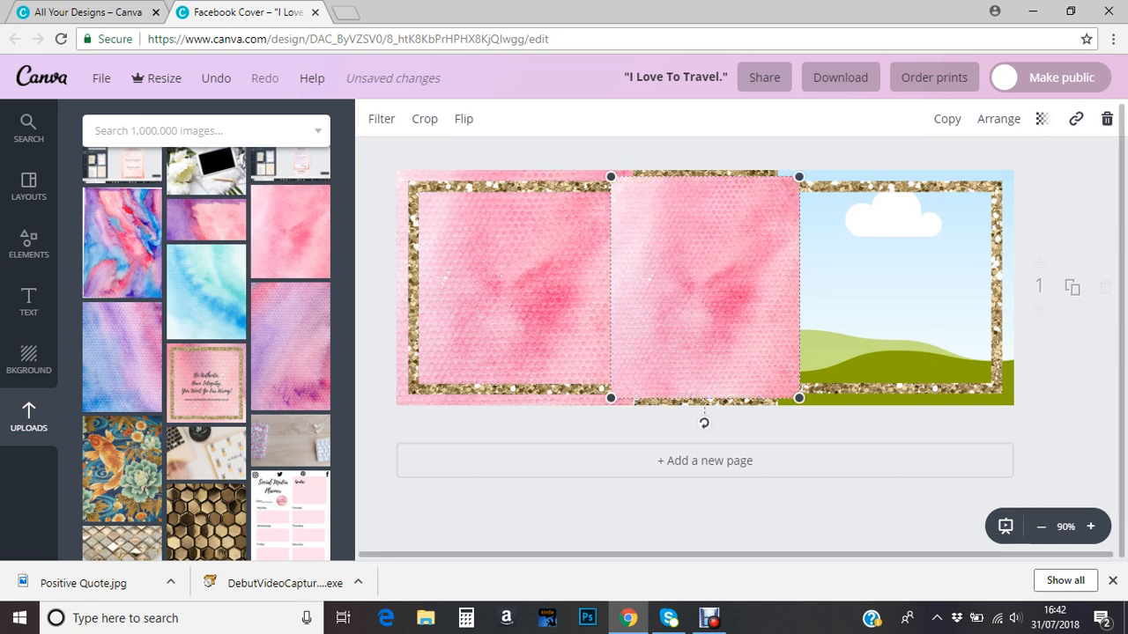
left_click_drag(705, 287, 895, 287)
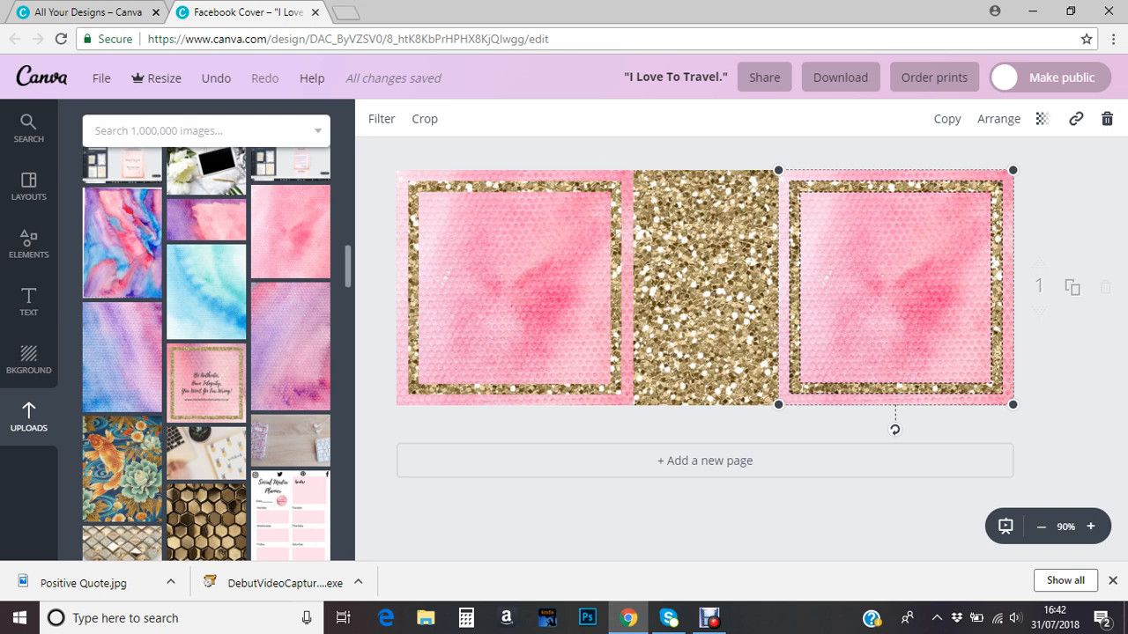
Find the photo of pink peonies in a vase among the uploaded images and place it between the two frames.
scroll(206, 352, "up", 5)
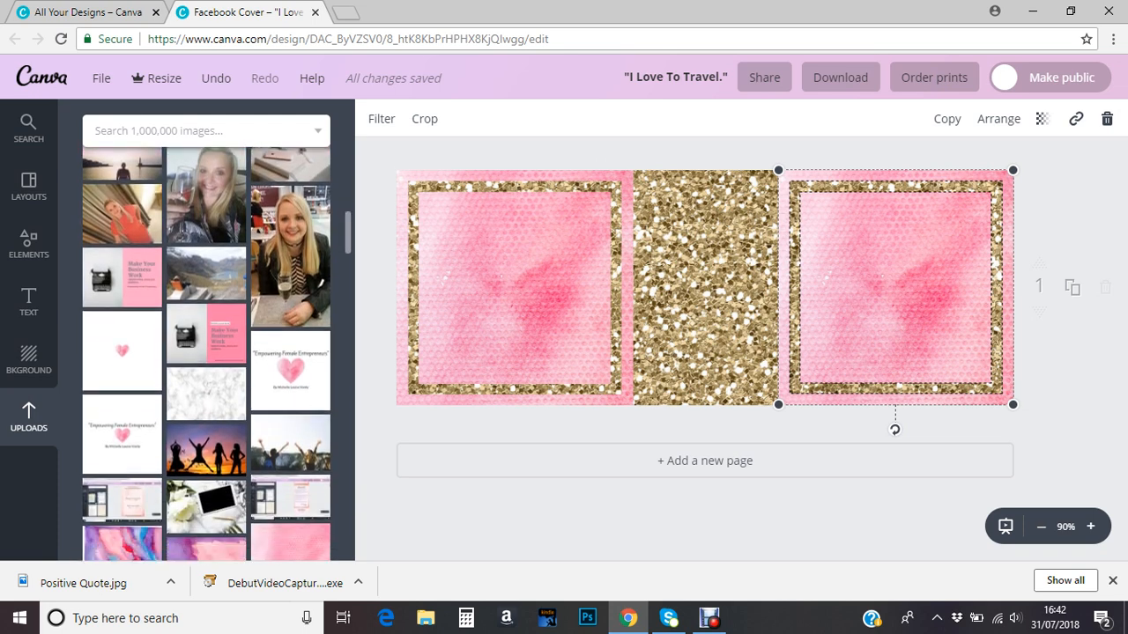
scroll(207, 352, "up", 10)
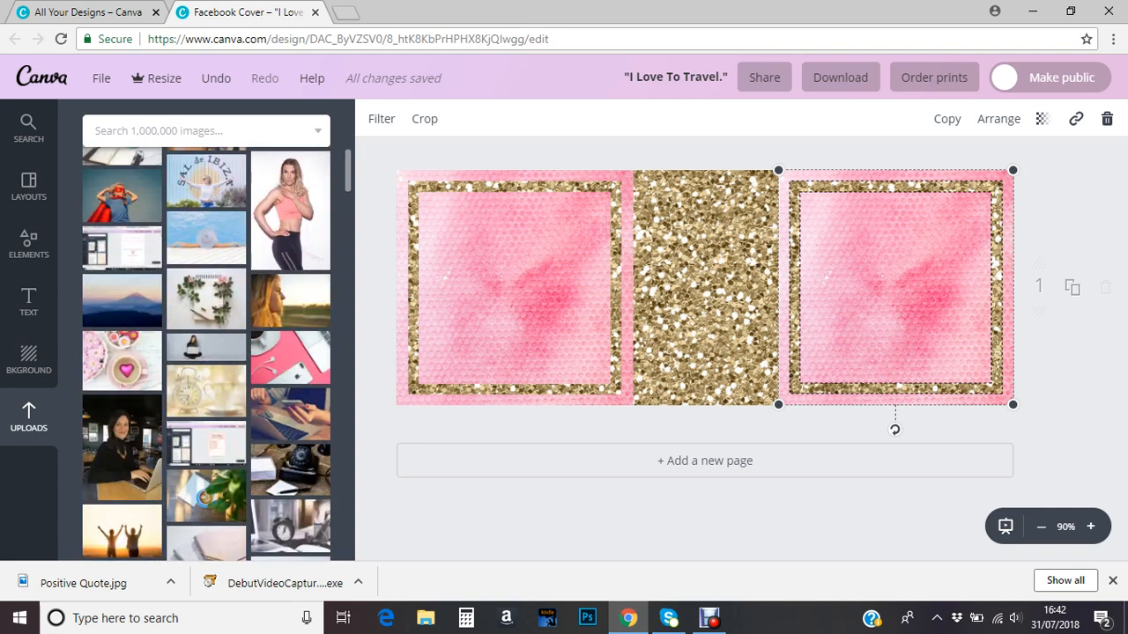
scroll(206, 352, "up", 8)
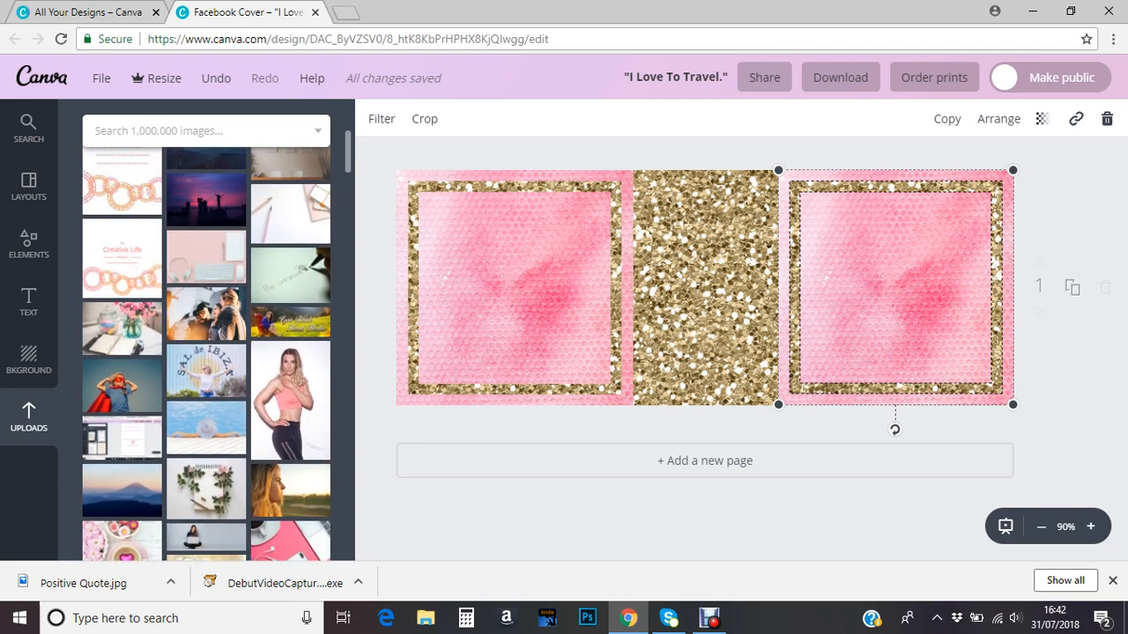
scroll(206, 352, "up", 5)
scroll(207, 352, "down", 15)
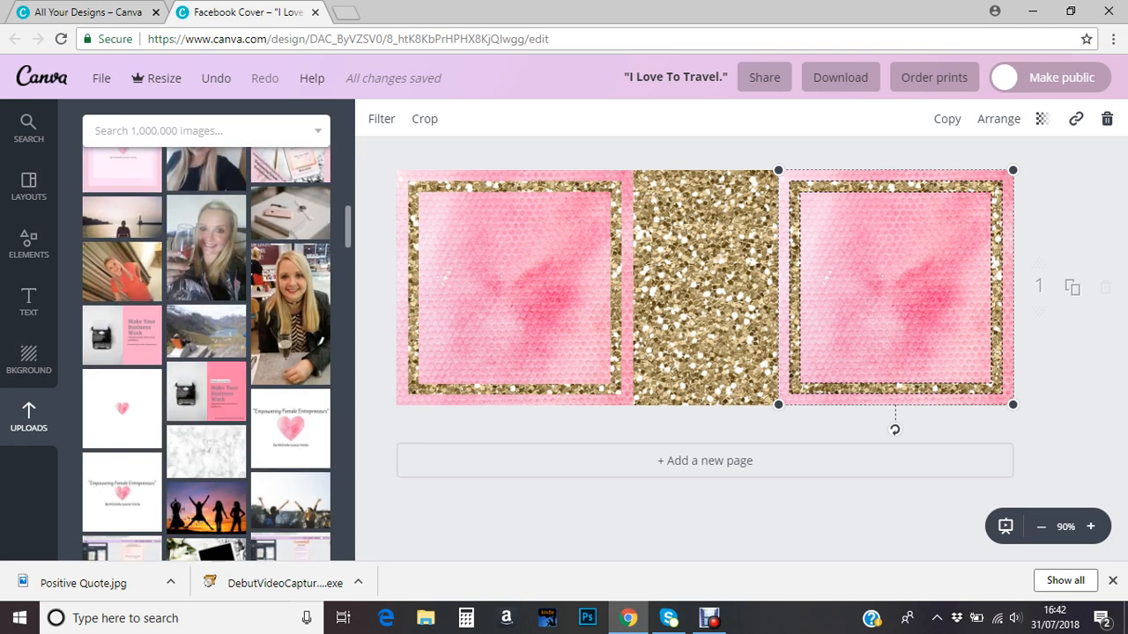
scroll(206, 353, "down", 15)
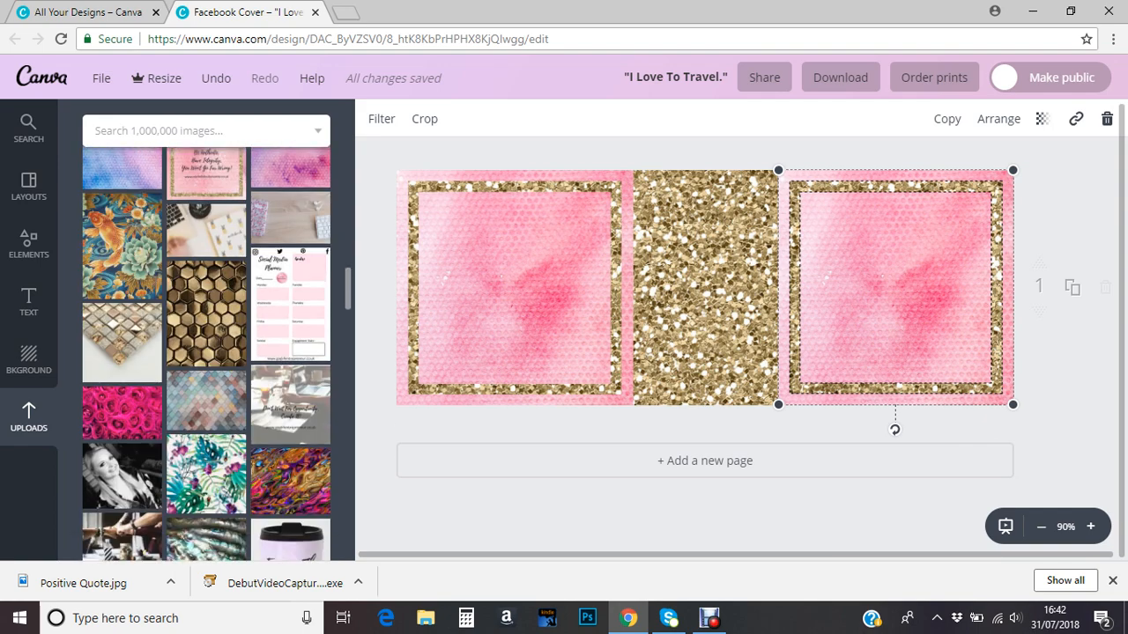
scroll(206, 352, "down", 5)
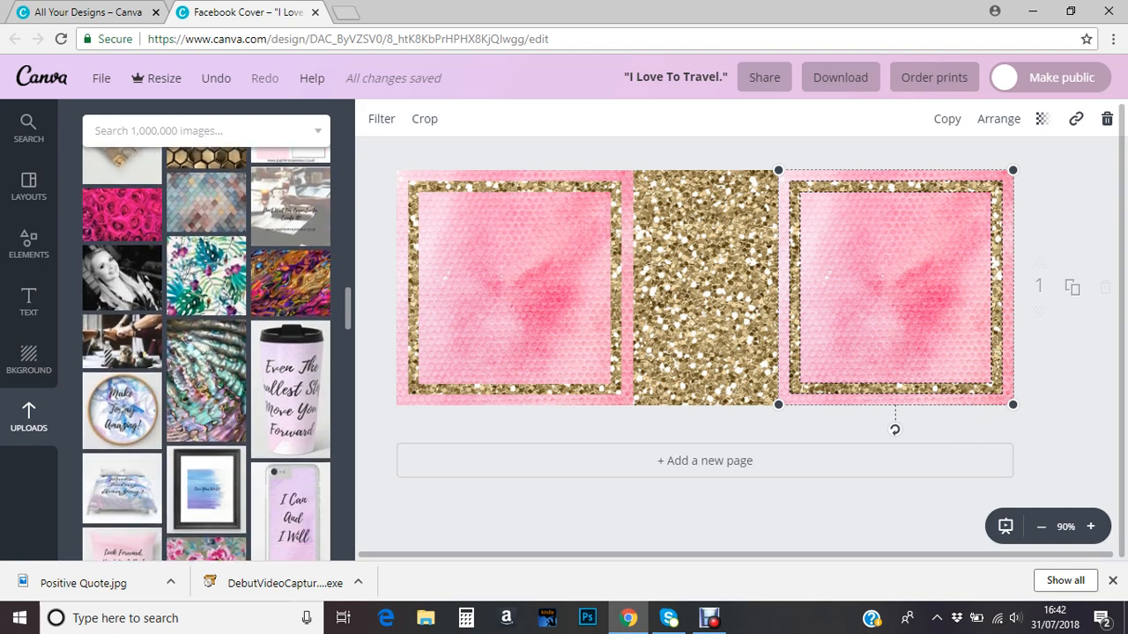
scroll(206, 352, "down", 7)
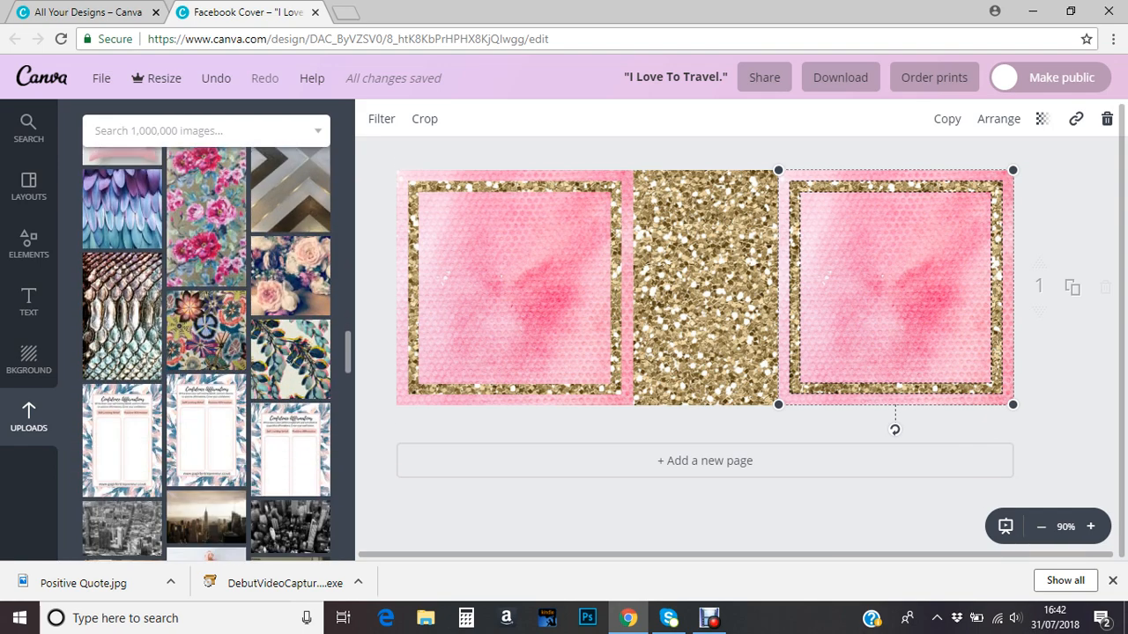
scroll(206, 352, "down", 7)
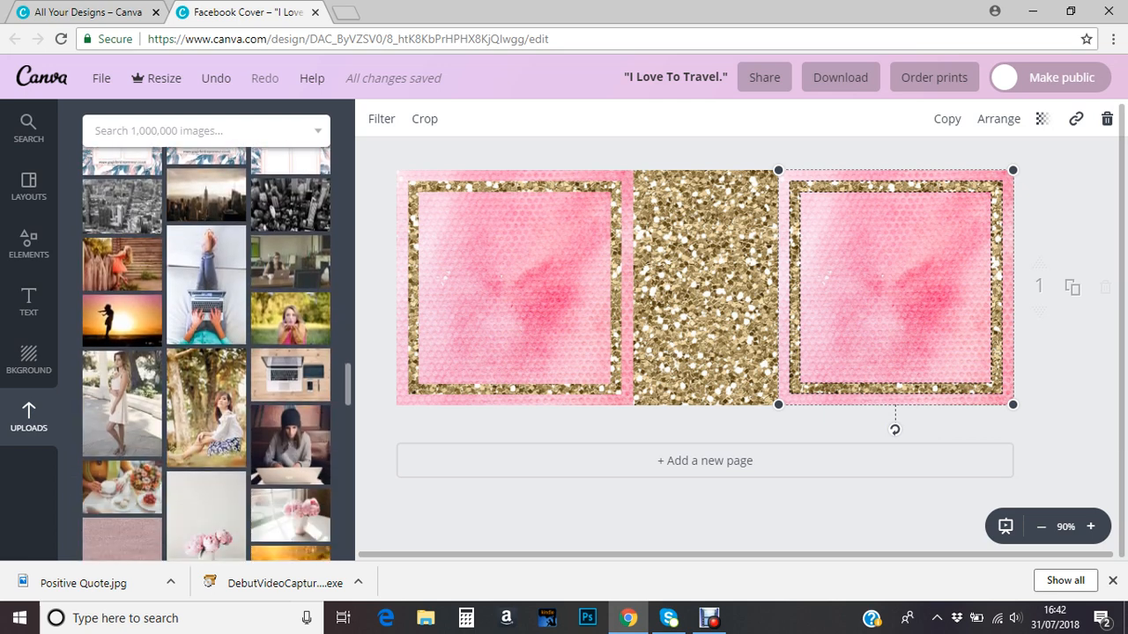
scroll(206, 352, "down", 5)
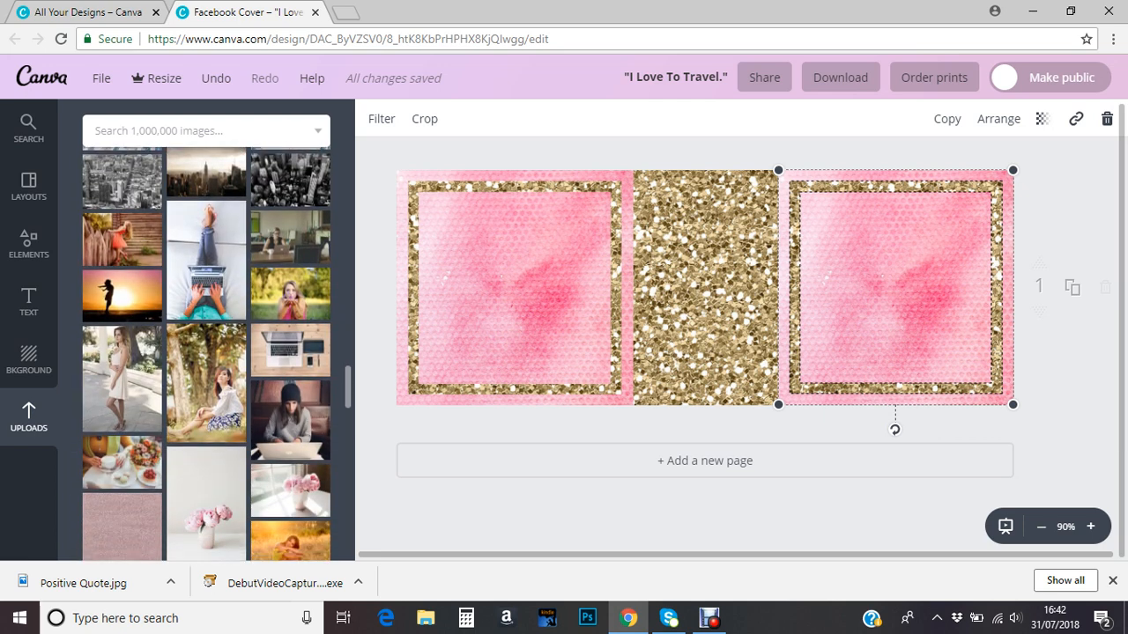
left_click_drag(175, 352, 705, 290)
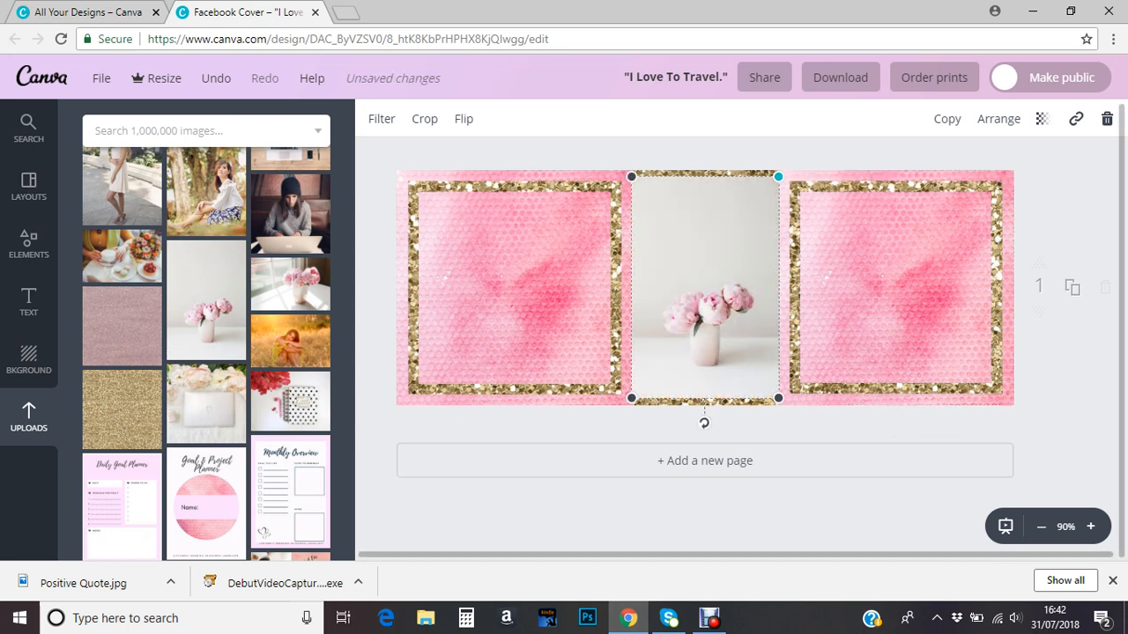
Enlarge the peony photo until it spans the cover's full height and fills the gap between the frames.
left_click_drag(778, 176, 782, 172)
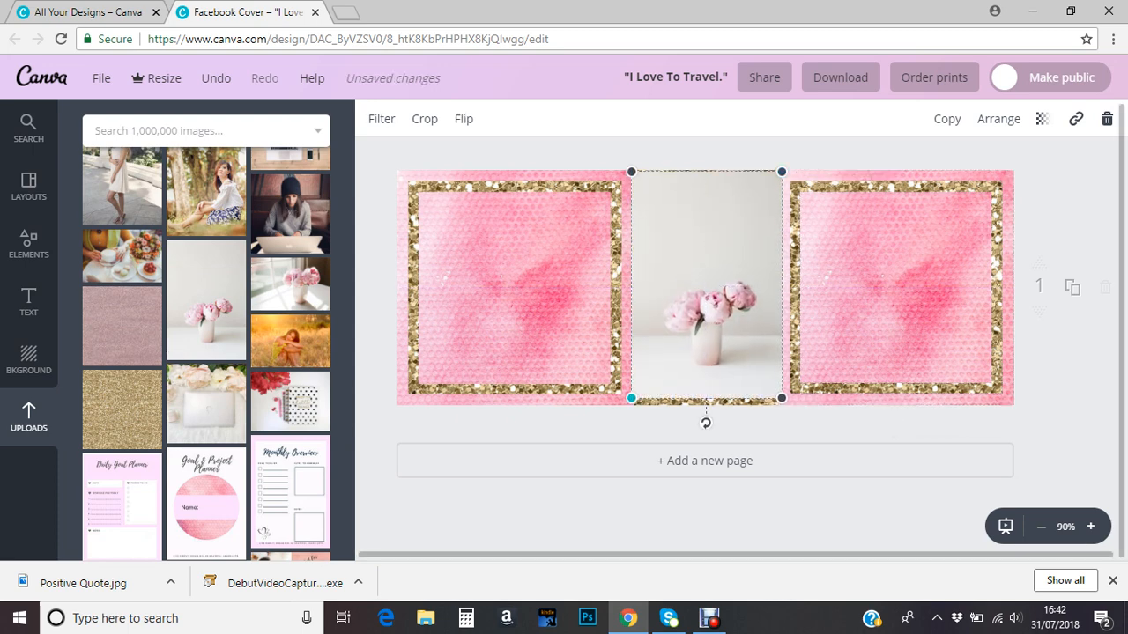
left_click_drag(631, 398, 627, 404)
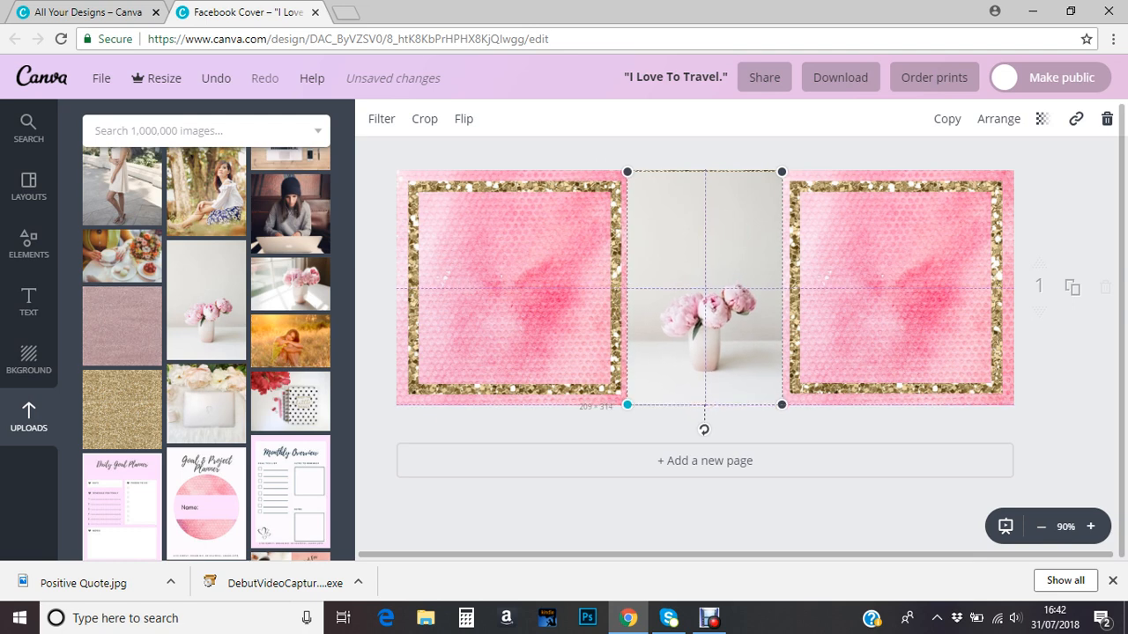
key("Escape")
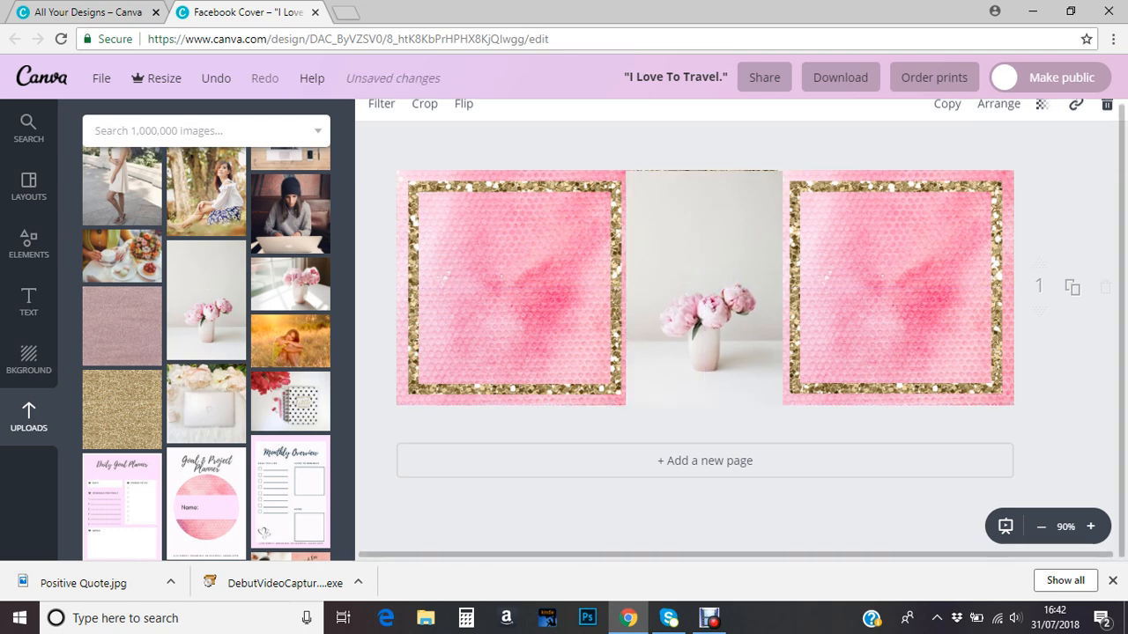
left_click(704, 287)
left_click_drag(626, 172, 626, 170)
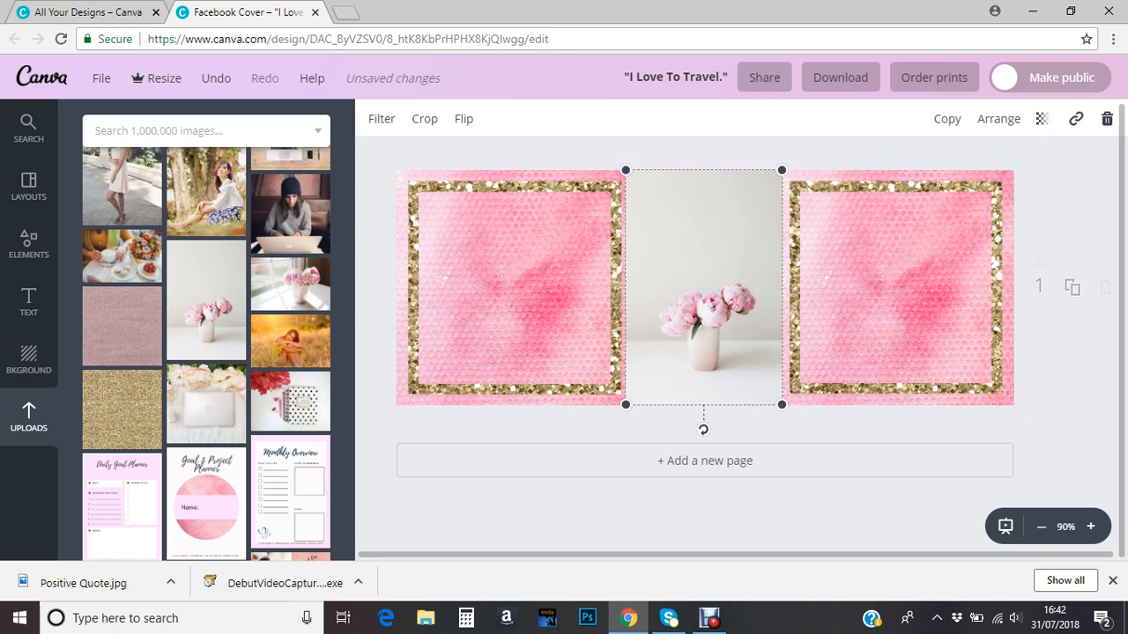
key("Escape")
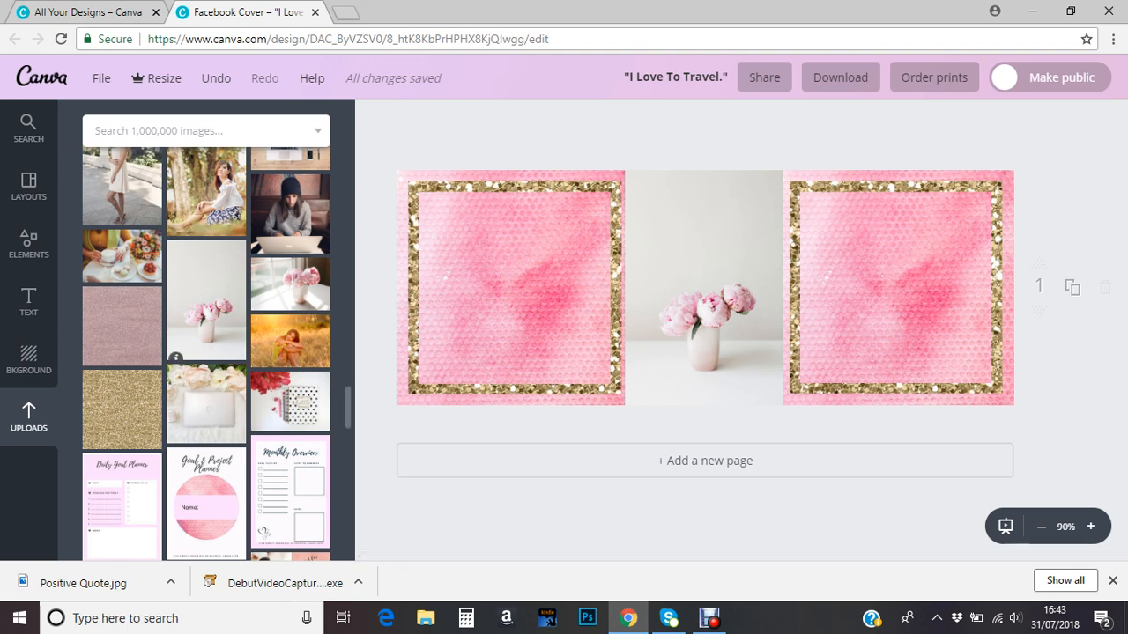
Add a heading reading "Live" and place it in the centre of the left pink frame.
left_click(29, 299)
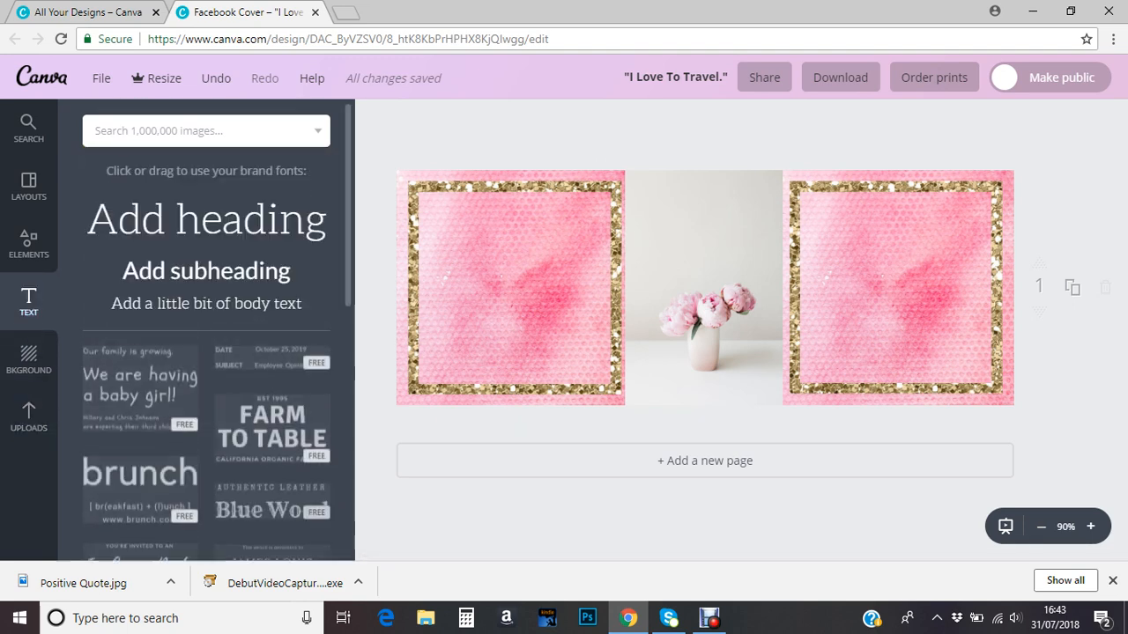
left_click_drag(206, 219, 696, 319)
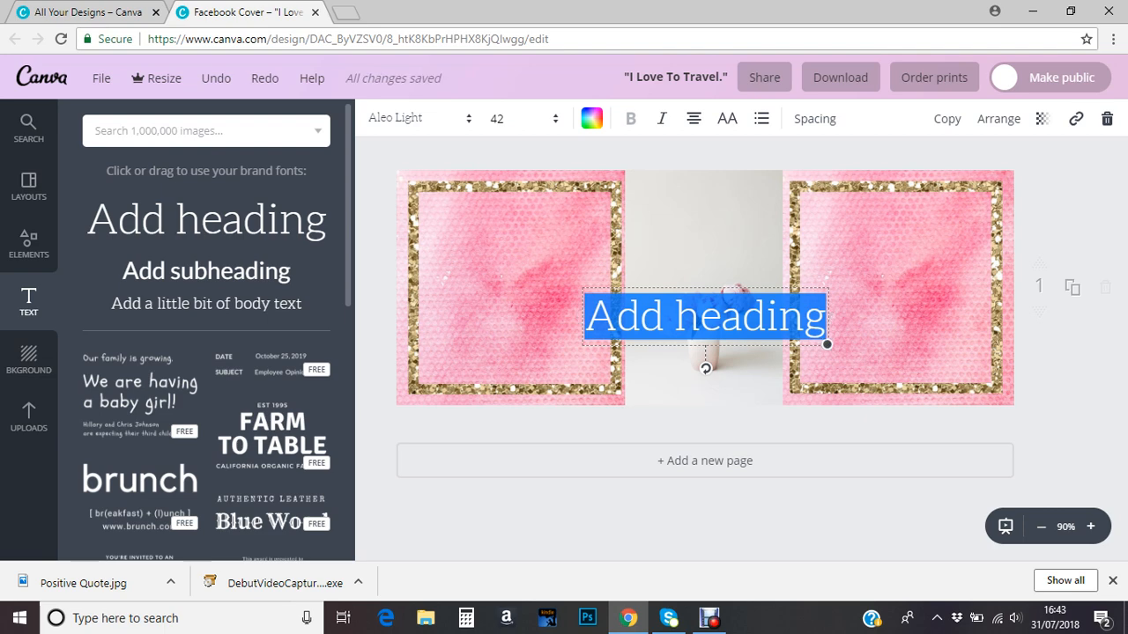
key("BackSpace")
type("Live")
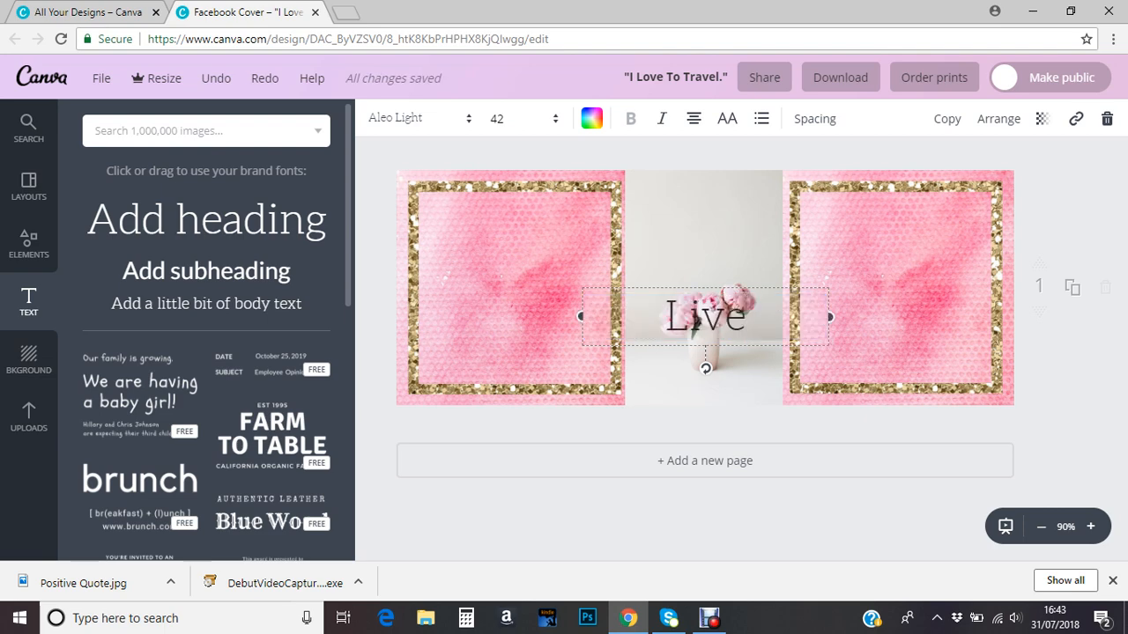
left_click_drag(704, 315, 515, 287)
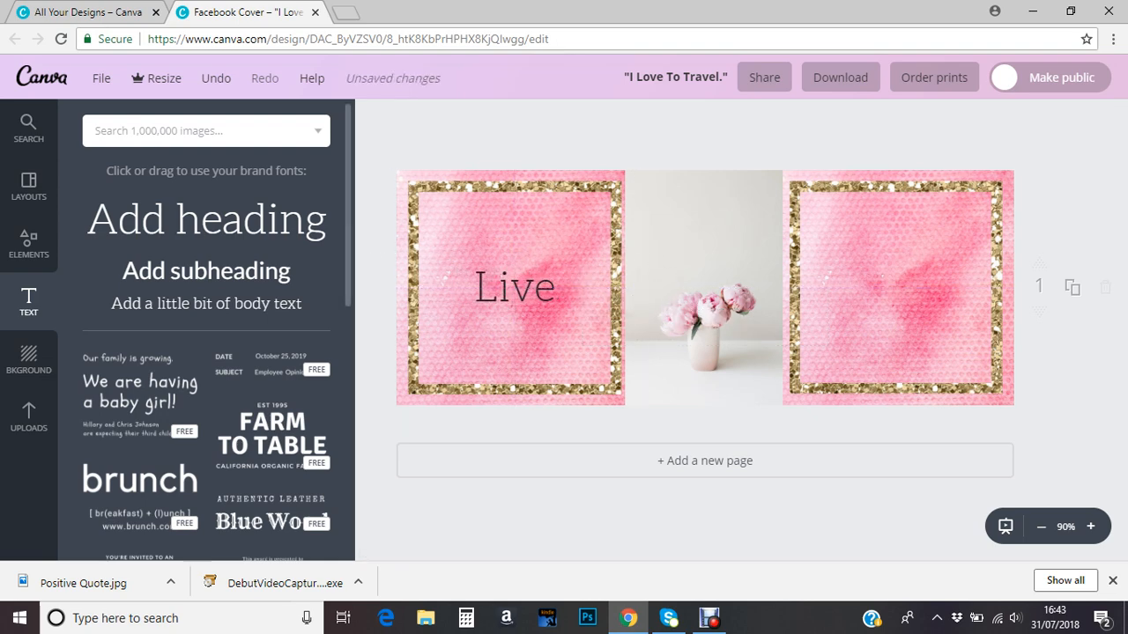
Add a heading reading "Laugh" and place it above the peonies in the middle photo.
left_click(206, 219)
left_click(585, 316)
left_click_drag(586, 315, 825, 317)
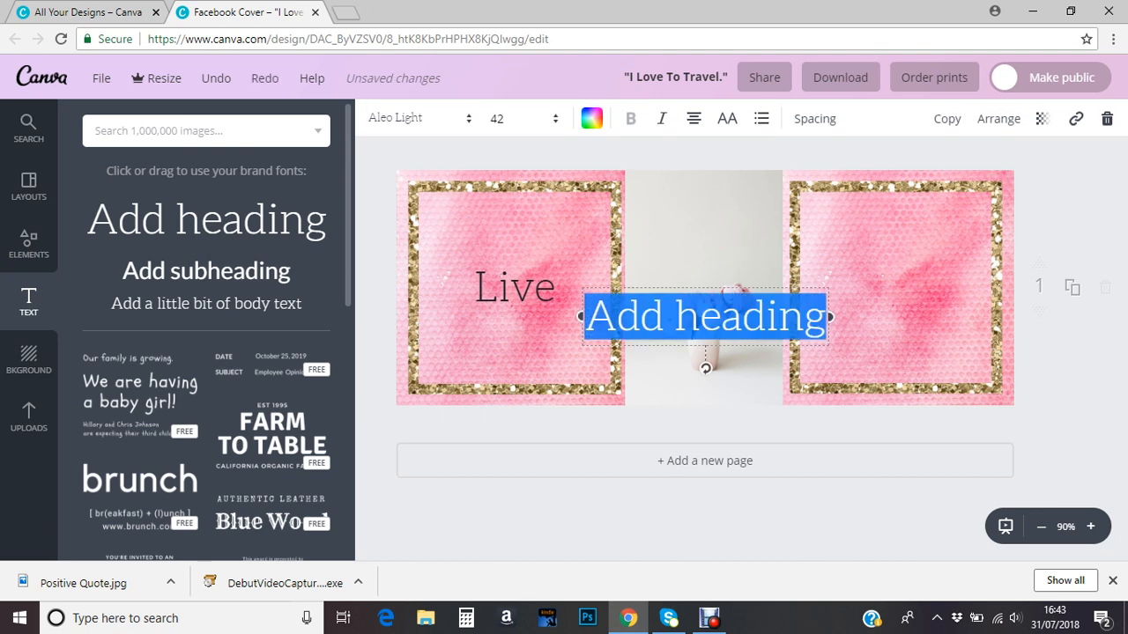
type("Laugh")
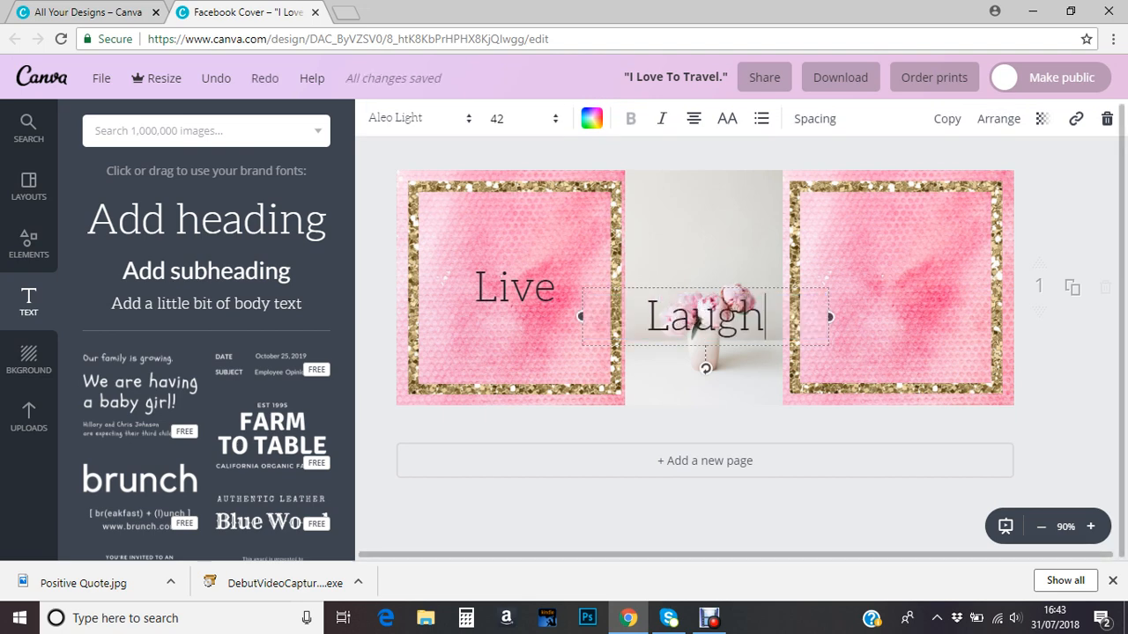
left_click_drag(696, 326, 704, 238)
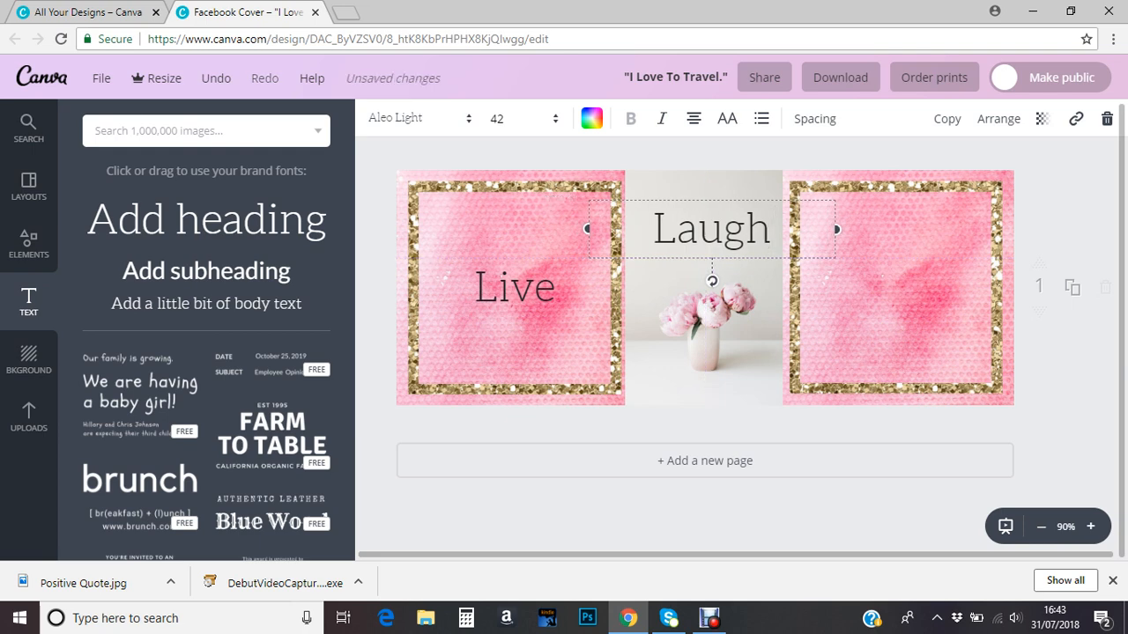
left_click_drag(703, 238, 696, 238)
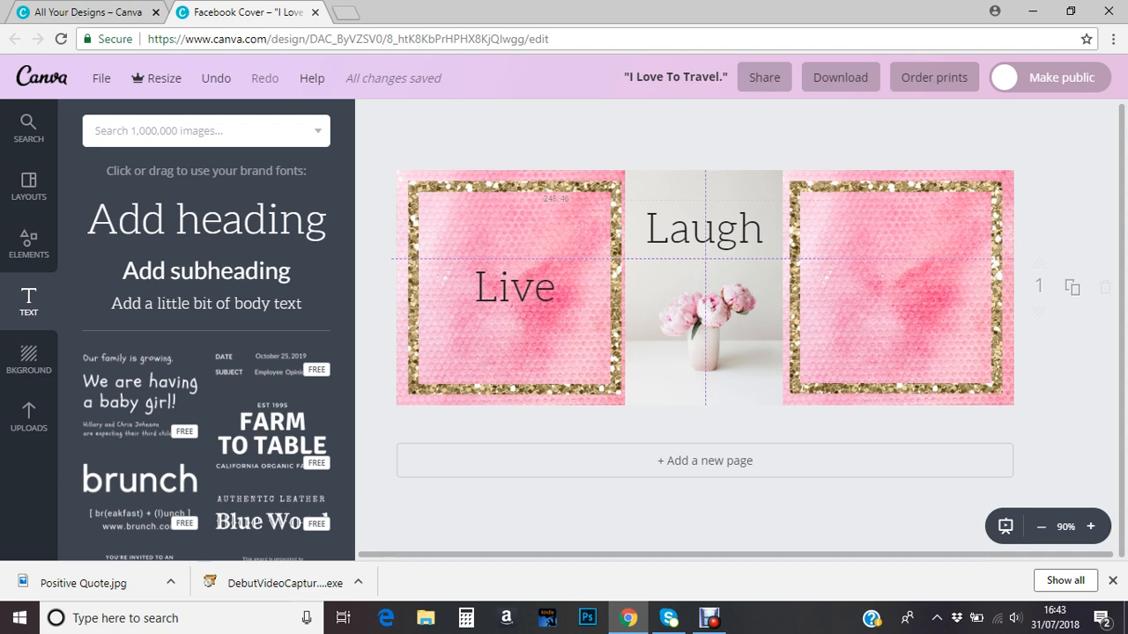
Fine-tune the "Laugh" heading's horizontal centring above the peonies and the "Live" heading's position in its frame.
left_click_drag(696, 238, 695, 238)
left_click_drag(695, 238, 696, 238)
left_click_drag(696, 238, 696, 238)
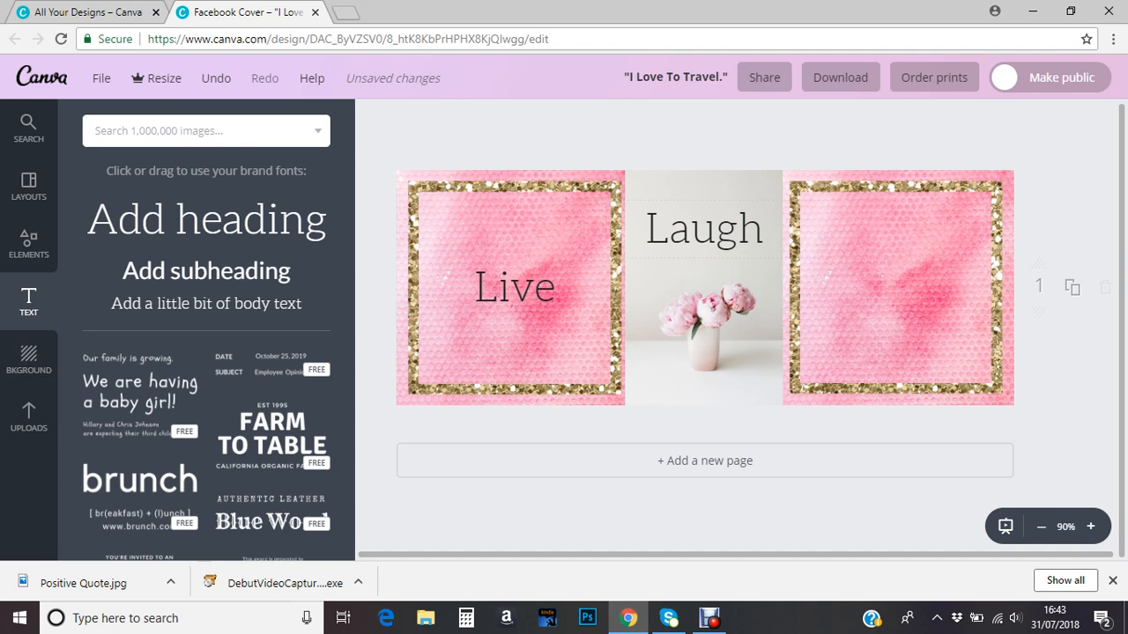
left_click(716, 229)
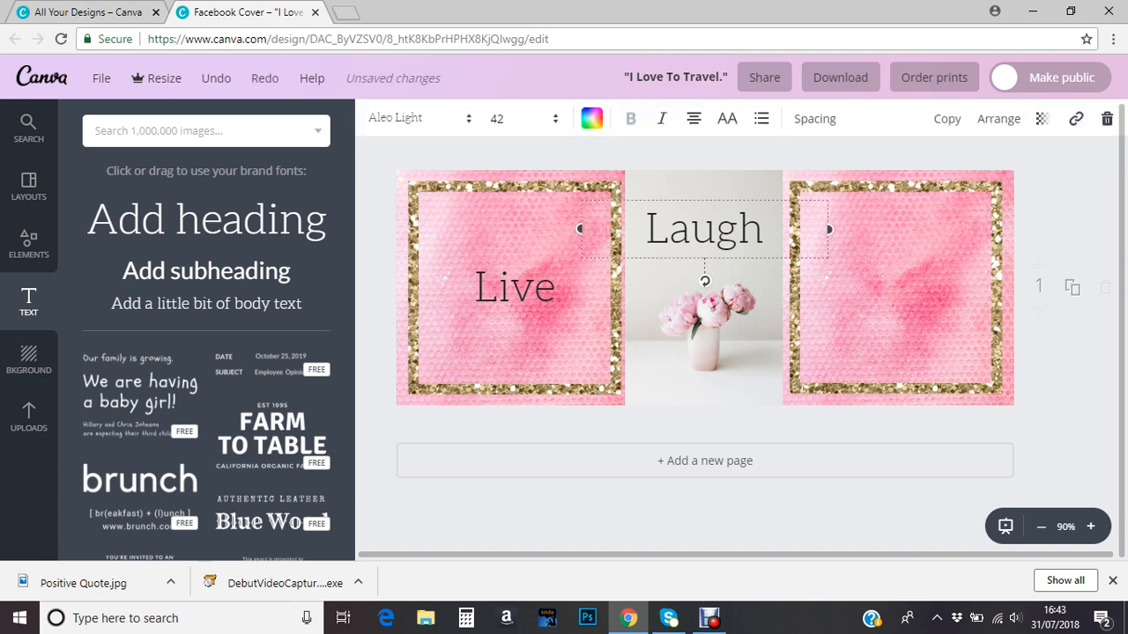
key("Escape")
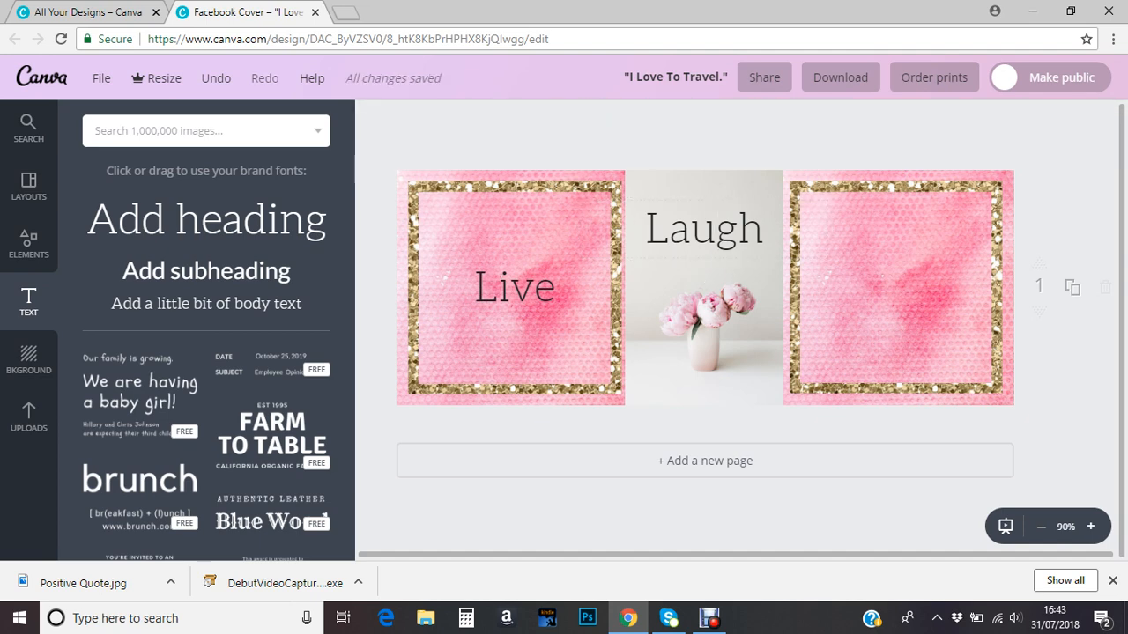
mouse_move(704, 229)
left_mouse_down()
mouse_move(686, 228)
mouse_move(703, 229)
left_mouse_up()
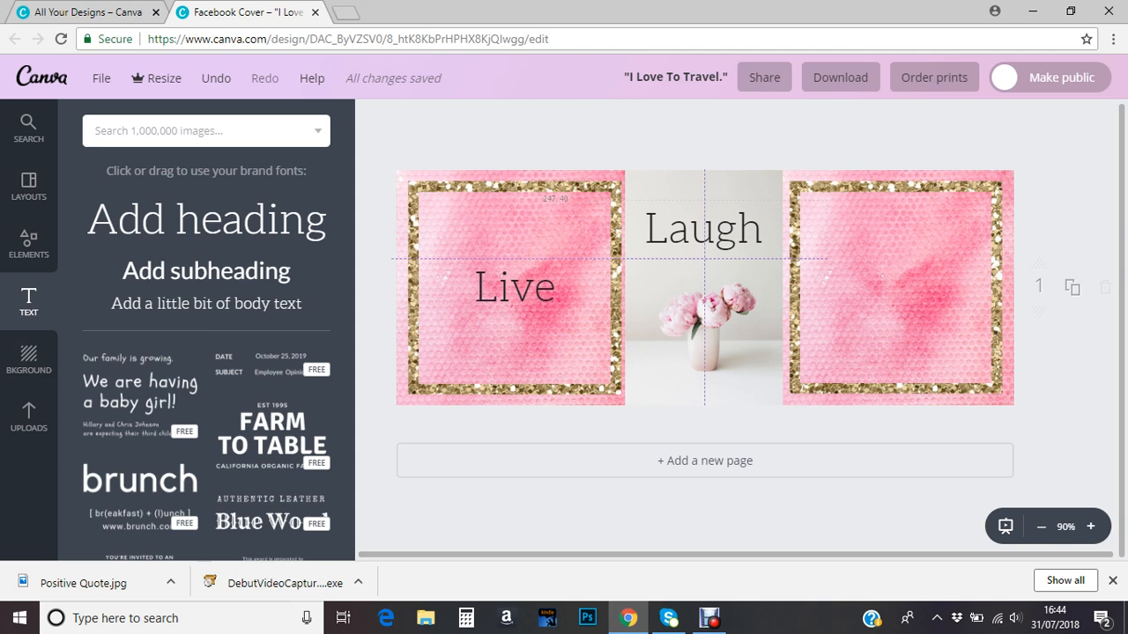
left_click_drag(705, 216, 705, 216)
mouse_move(514, 287)
left_mouse_down()
mouse_move(501, 287)
mouse_move(514, 288)
left_mouse_up()
left_click_drag(514, 287, 515, 287)
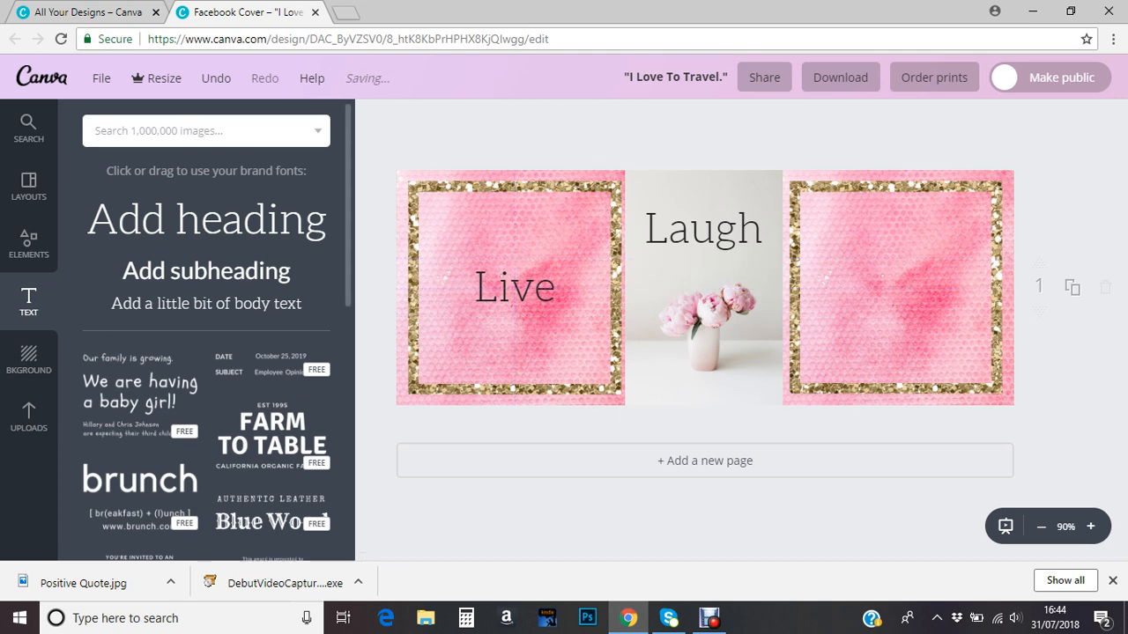
Add a heading reading "Love" and centre it in the right pink frame, level with "Live".
left_click(206, 220)
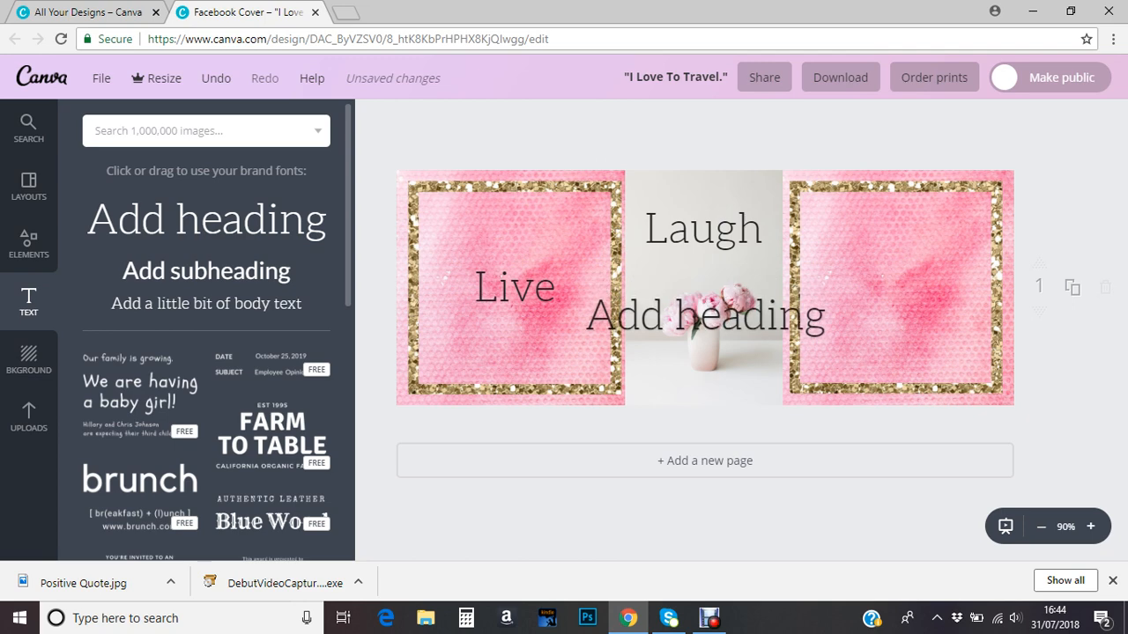
left_click(694, 319)
left_click(694, 319)
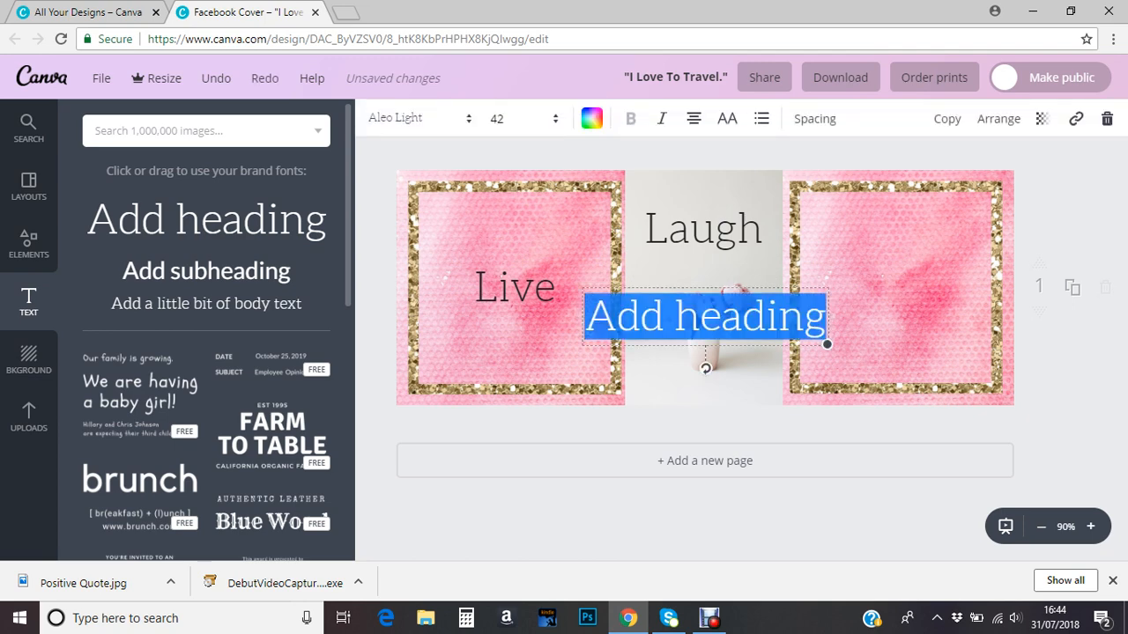
type("Love")
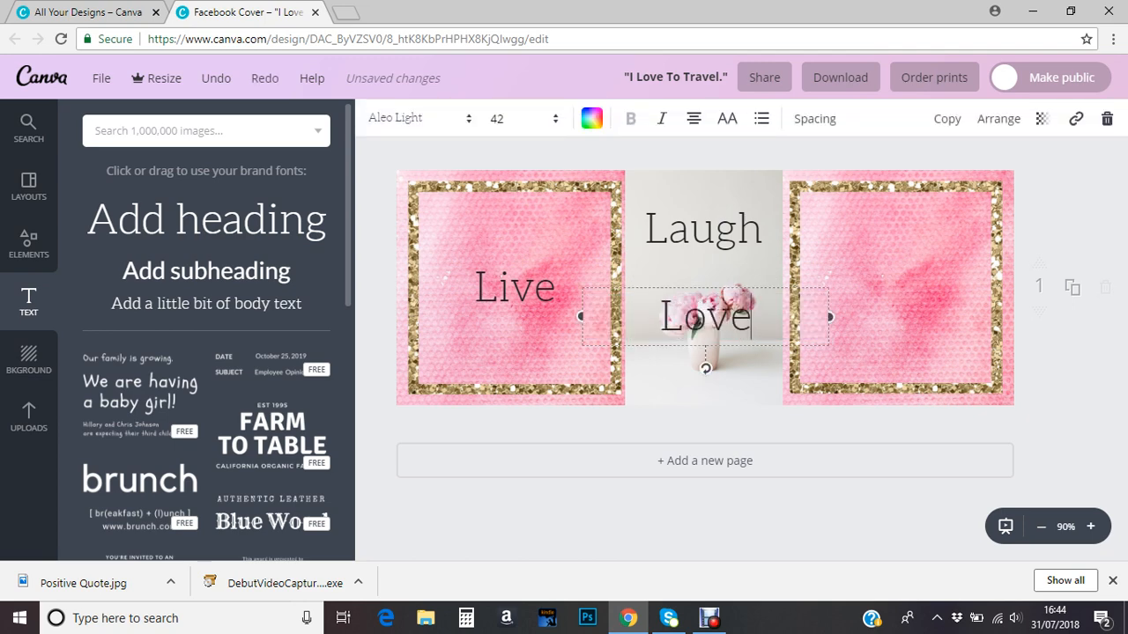
key("Escape")
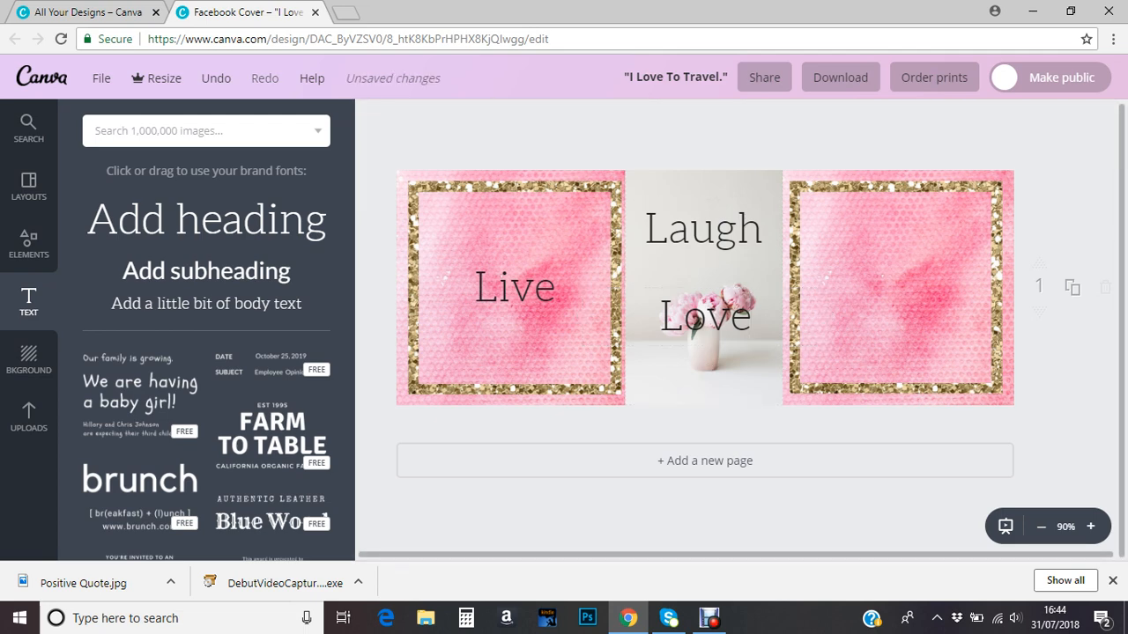
left_click_drag(705, 315, 895, 287)
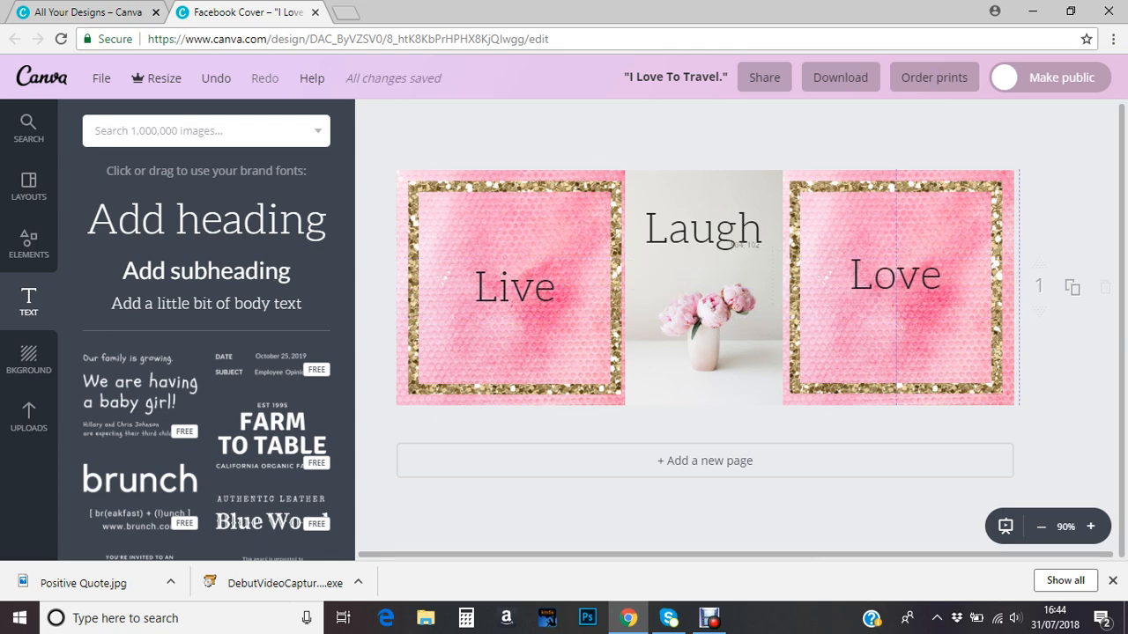
left_click_drag(895, 288, 895, 272)
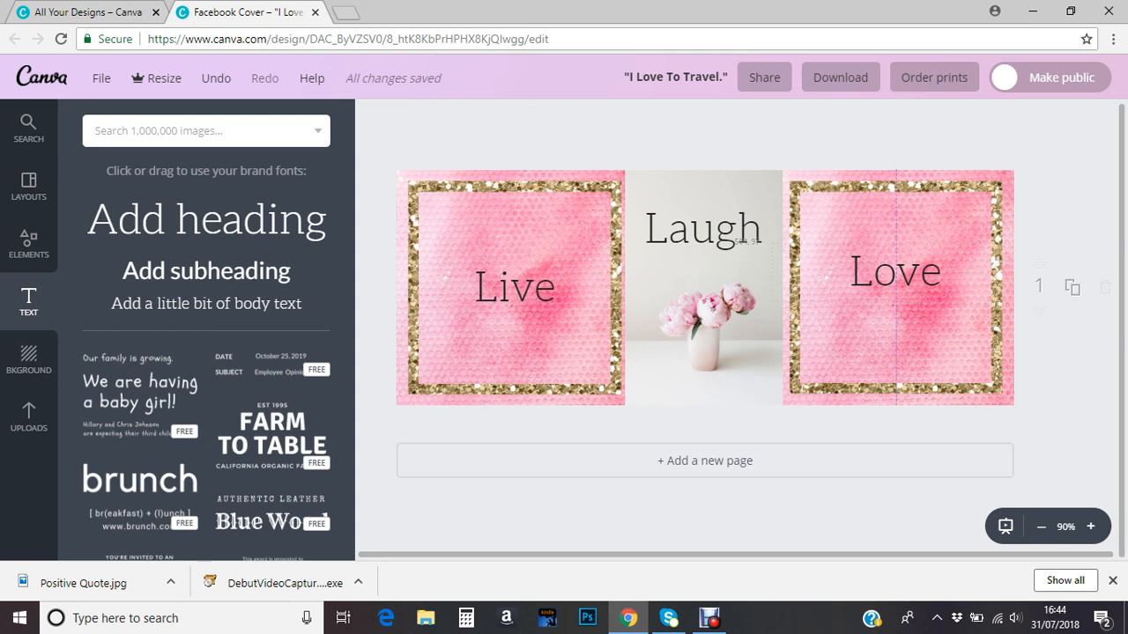
left_click_drag(895, 271, 895, 287)
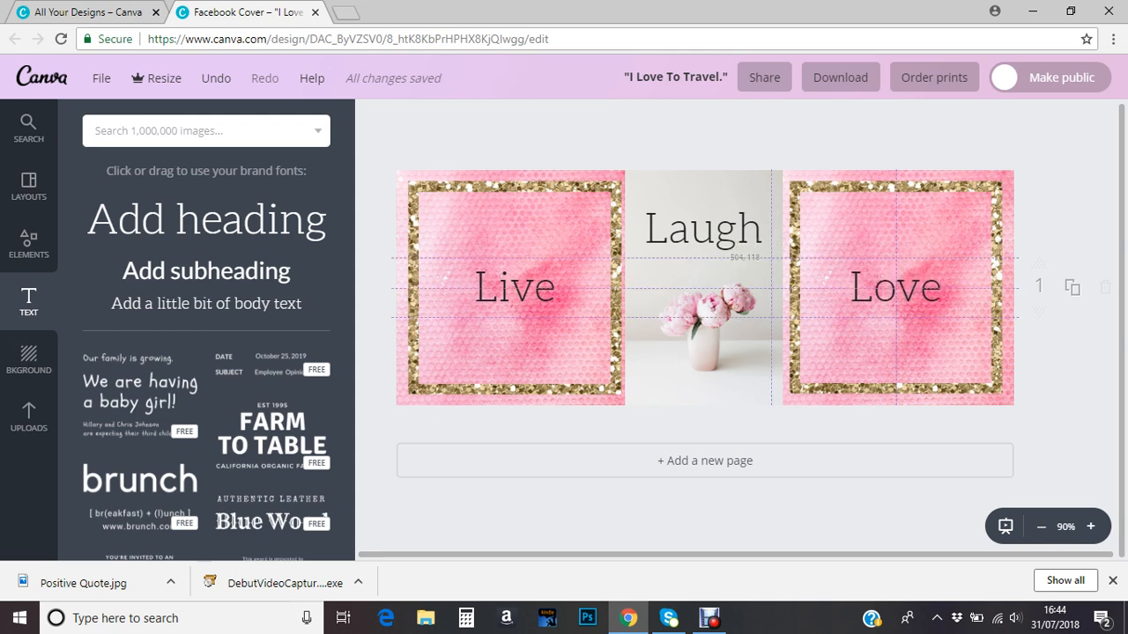
left_click_drag(895, 287, 895, 288)
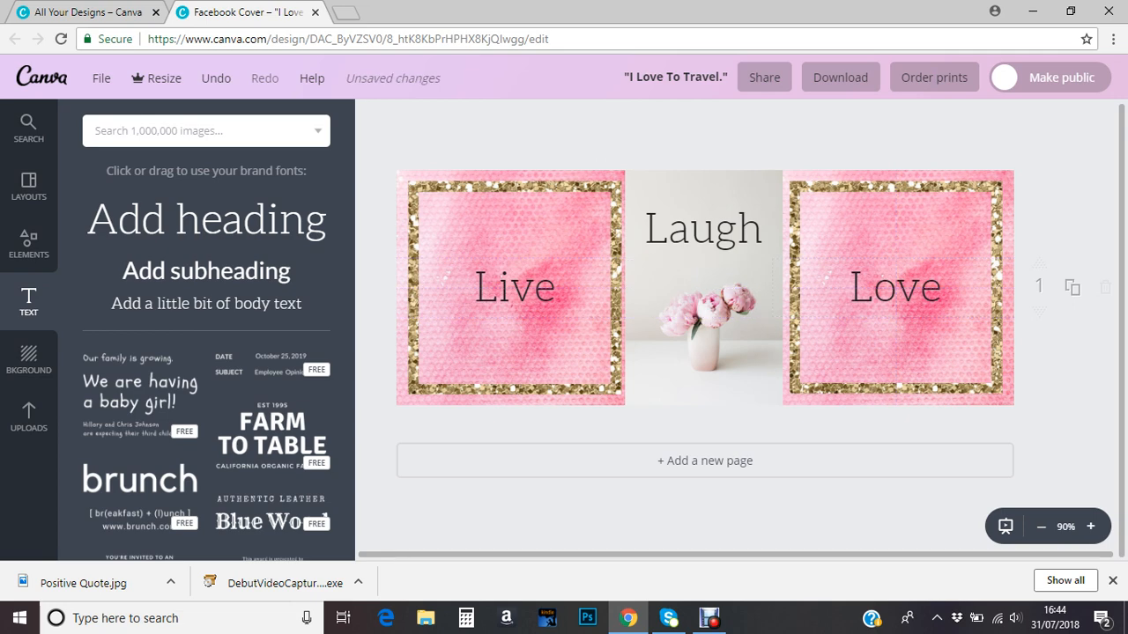
Change the font of the "Laugh" heading to Playlist Script.
left_click(749, 229)
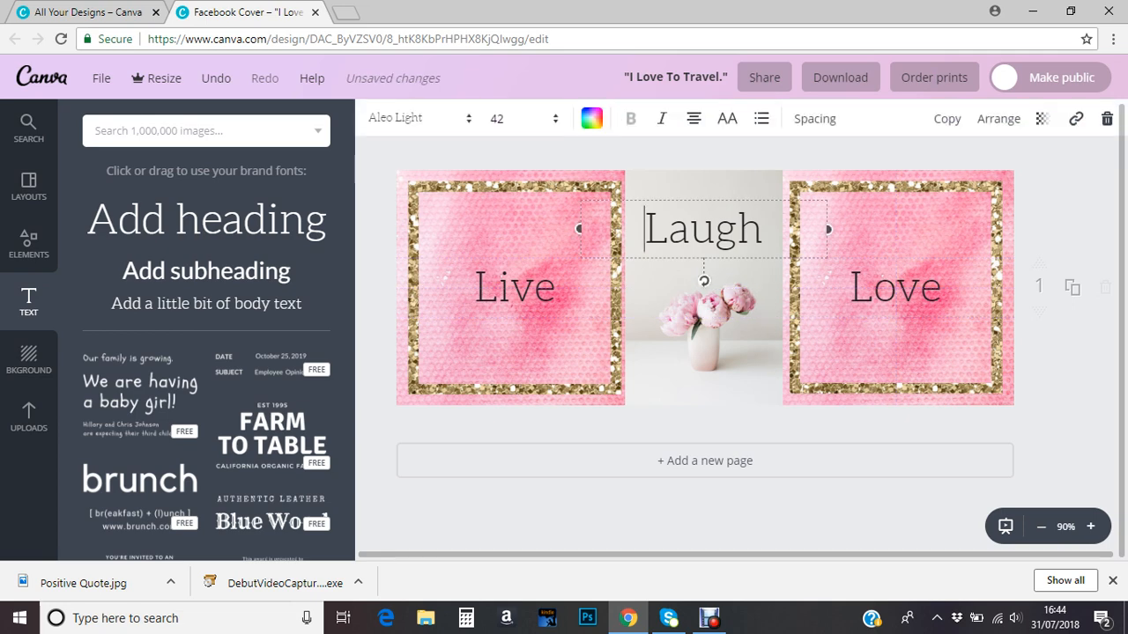
left_click_drag(763, 229, 643, 230)
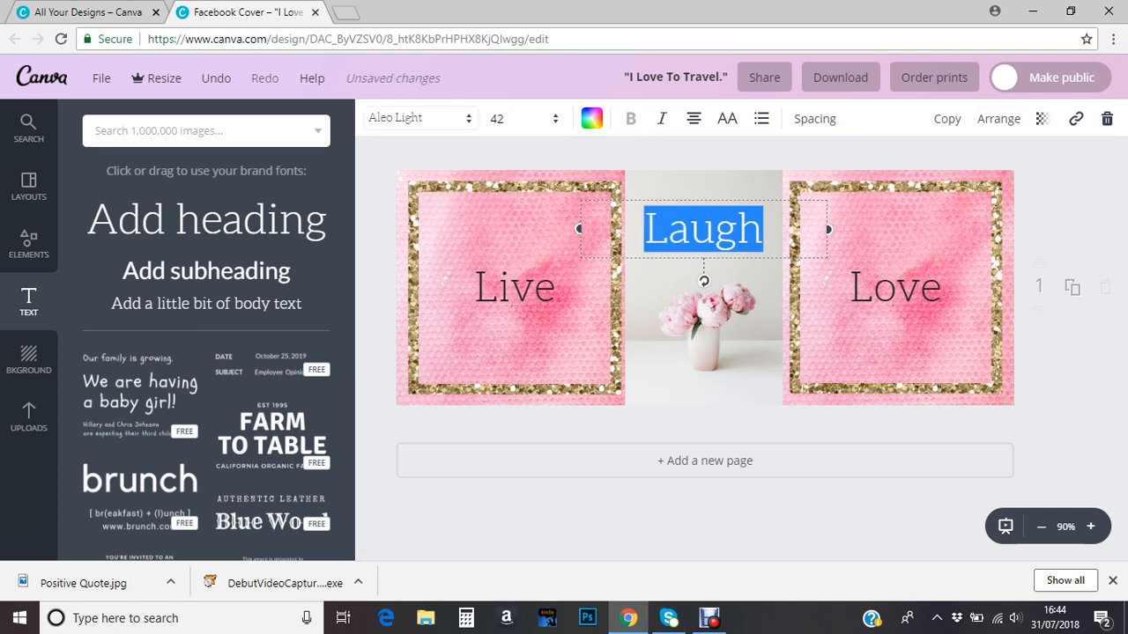
left_click(414, 118)
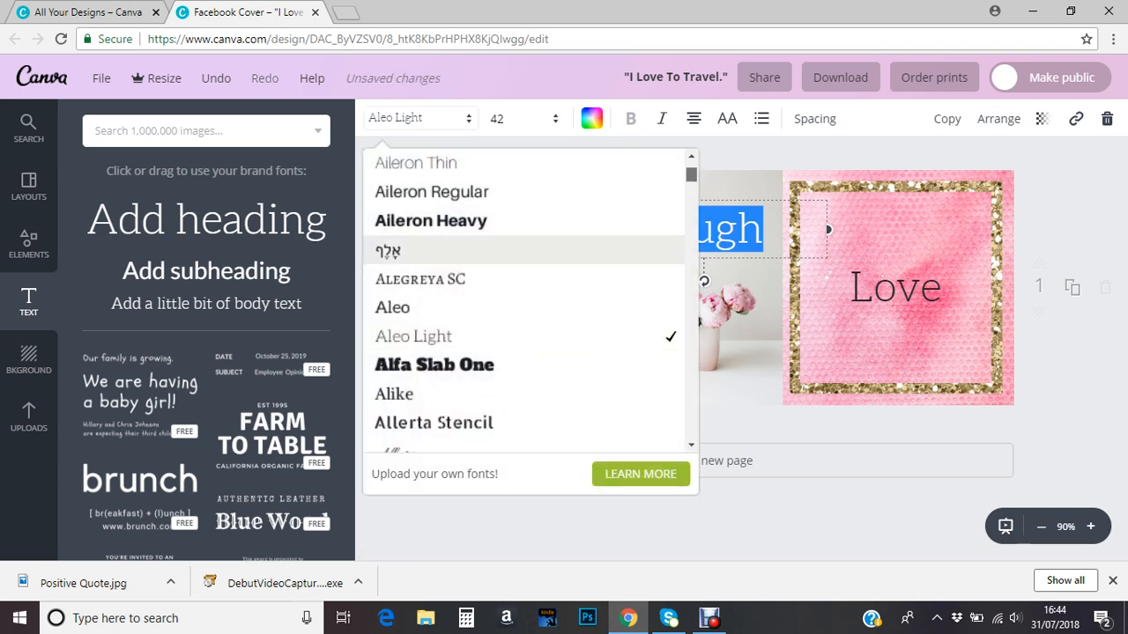
mouse_move(691, 174)
left_mouse_down()
mouse_move(691, 309)
mouse_move(691, 298)
left_mouse_up()
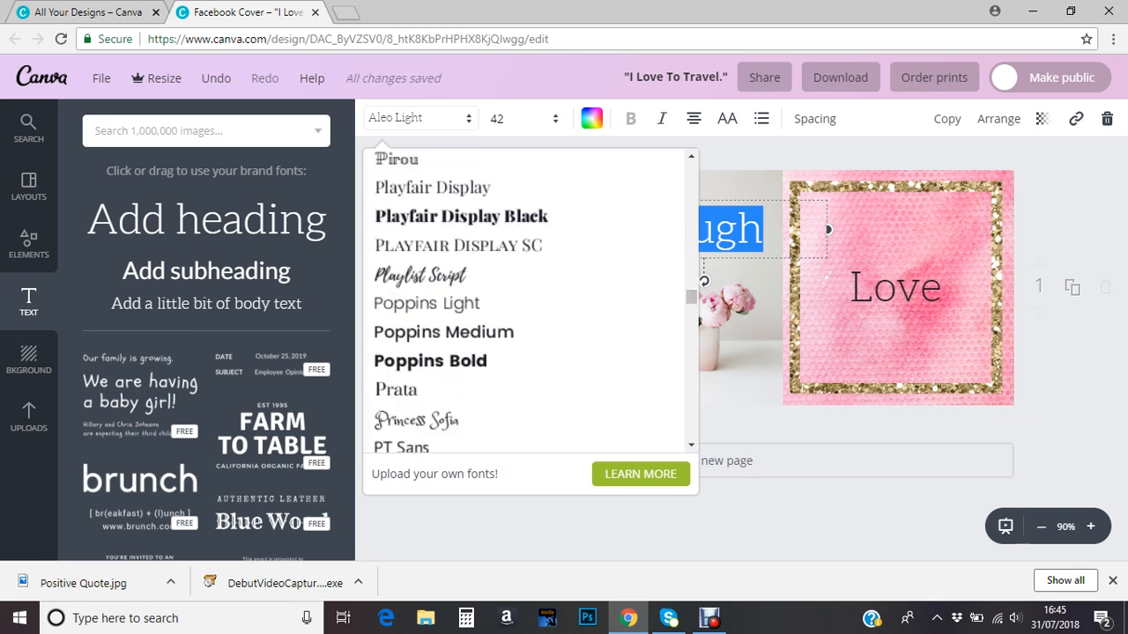
left_click(420, 274)
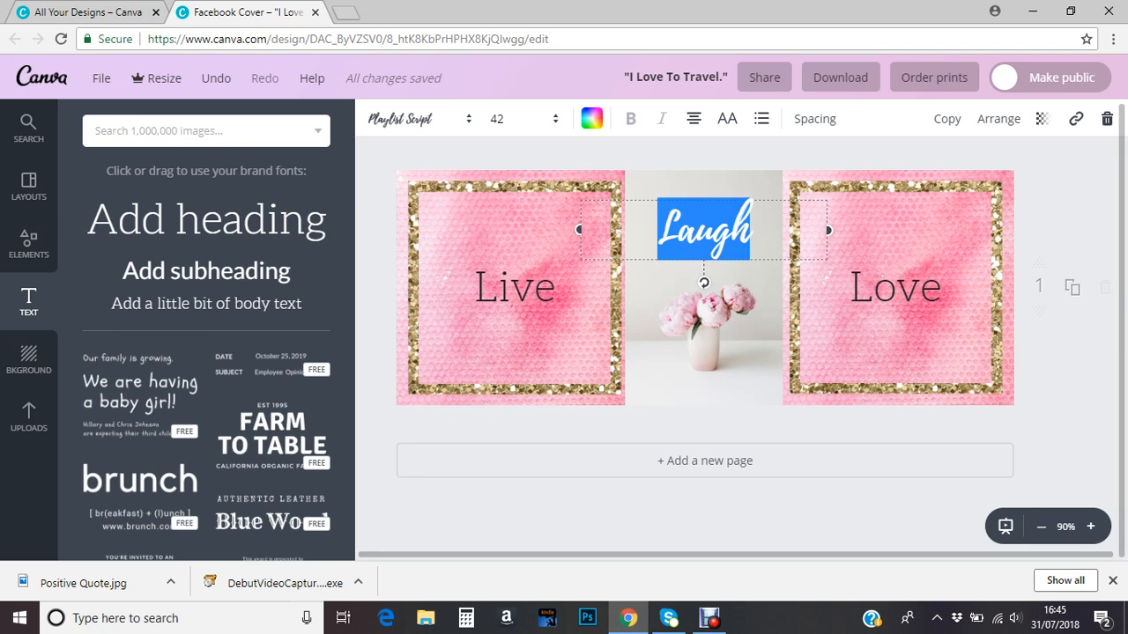
key("Escape")
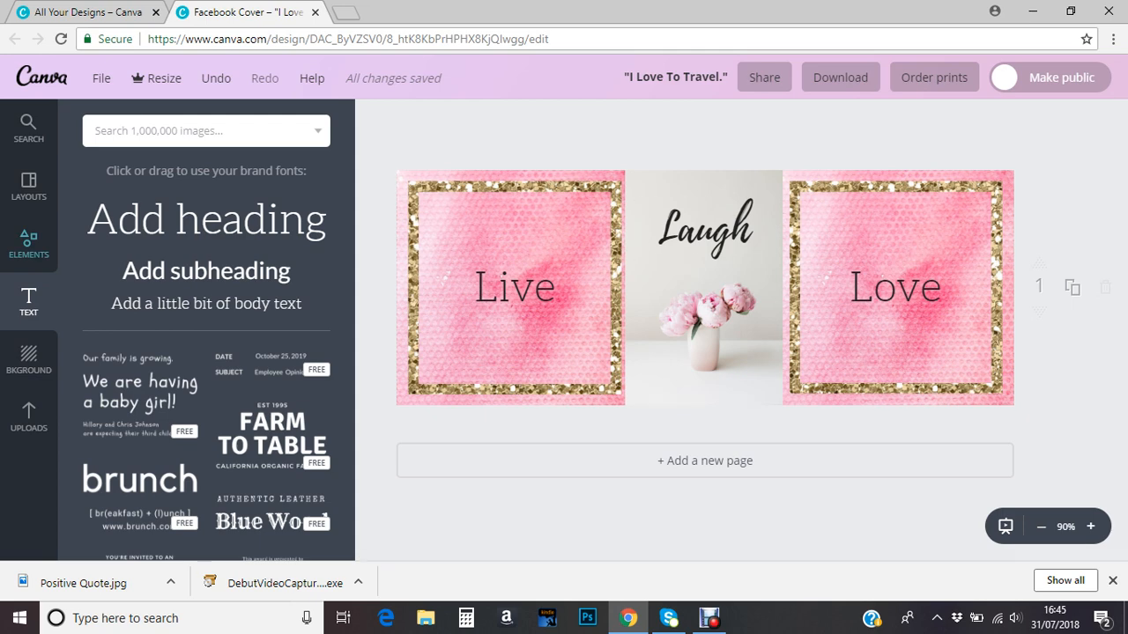
left_click(29, 244)
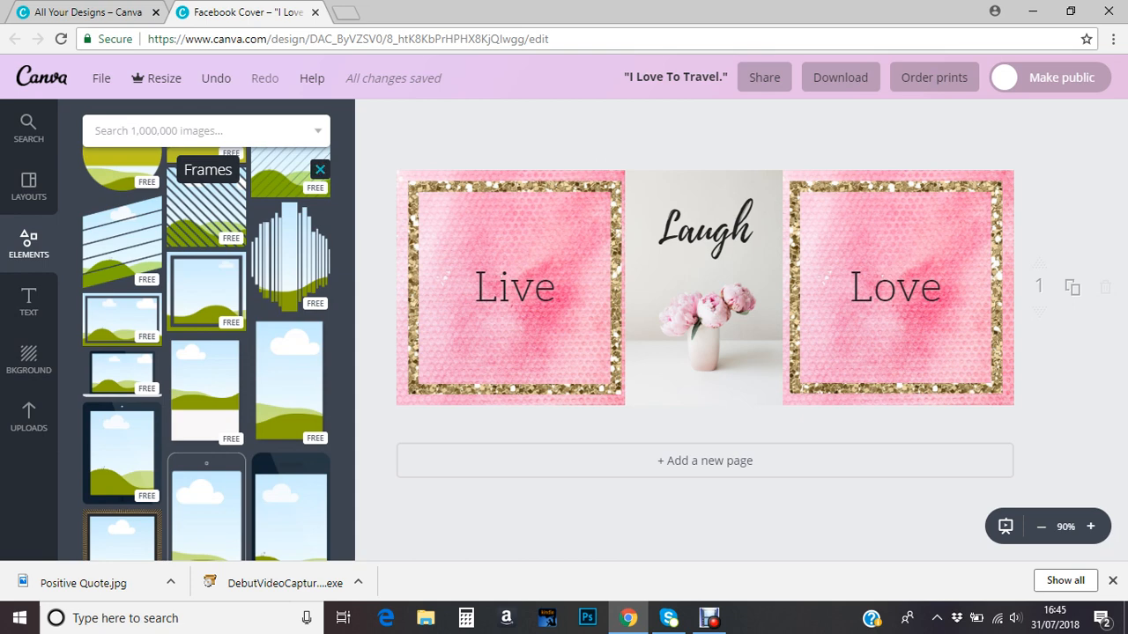
left_click(320, 169)
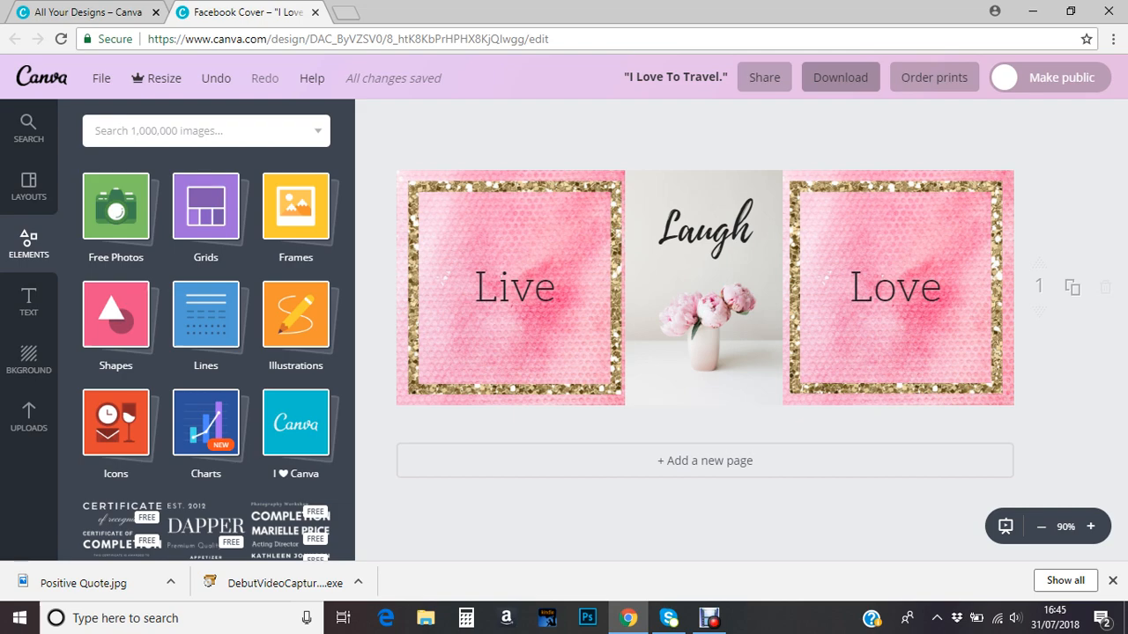
left_click(840, 77)
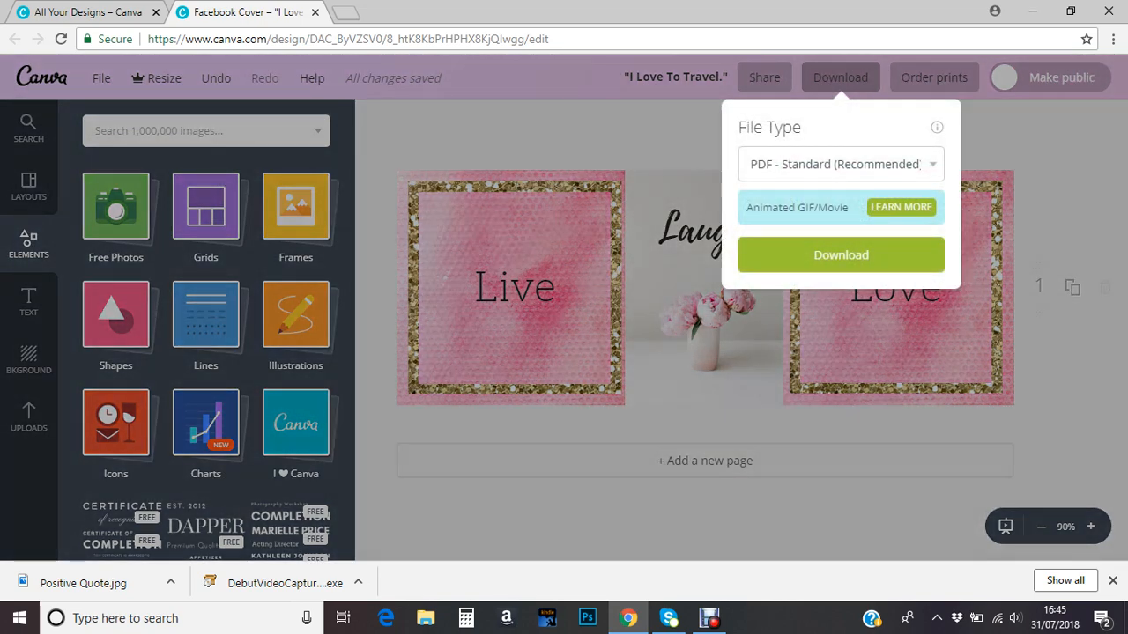
key("Escape")
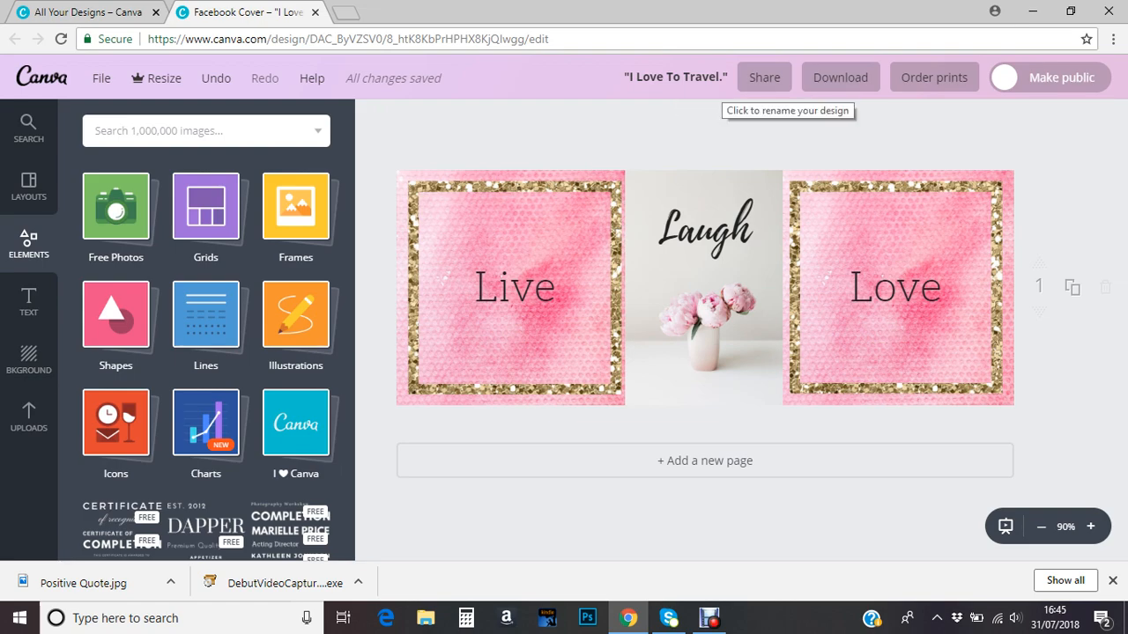
Rename the design as "Live Laugh Love".
left_click(696, 78)
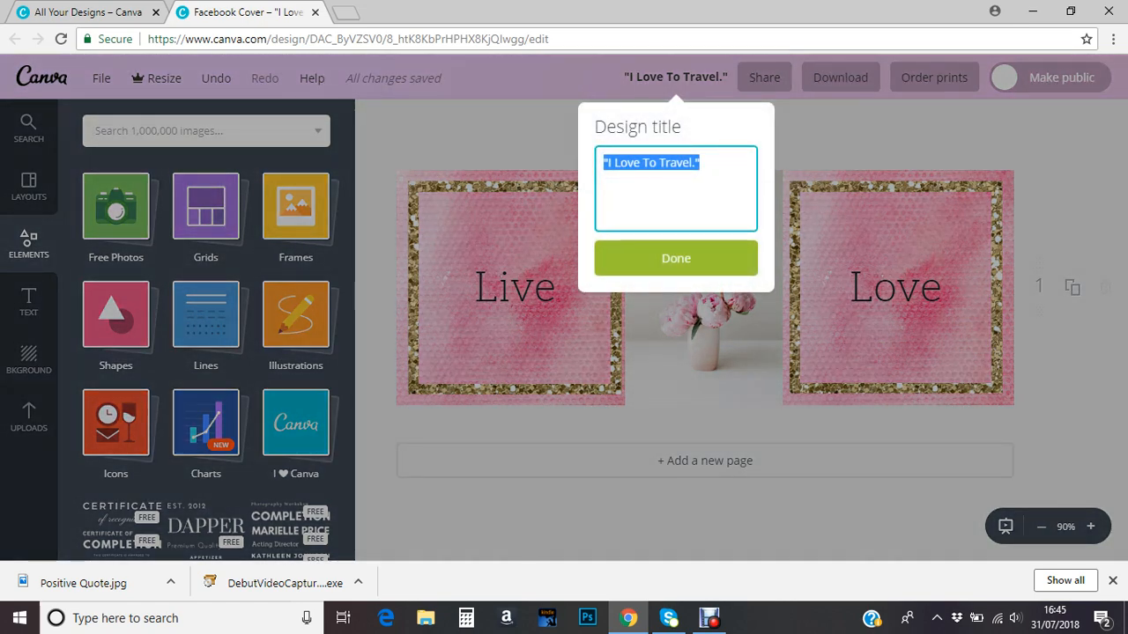
key("BackSpace")
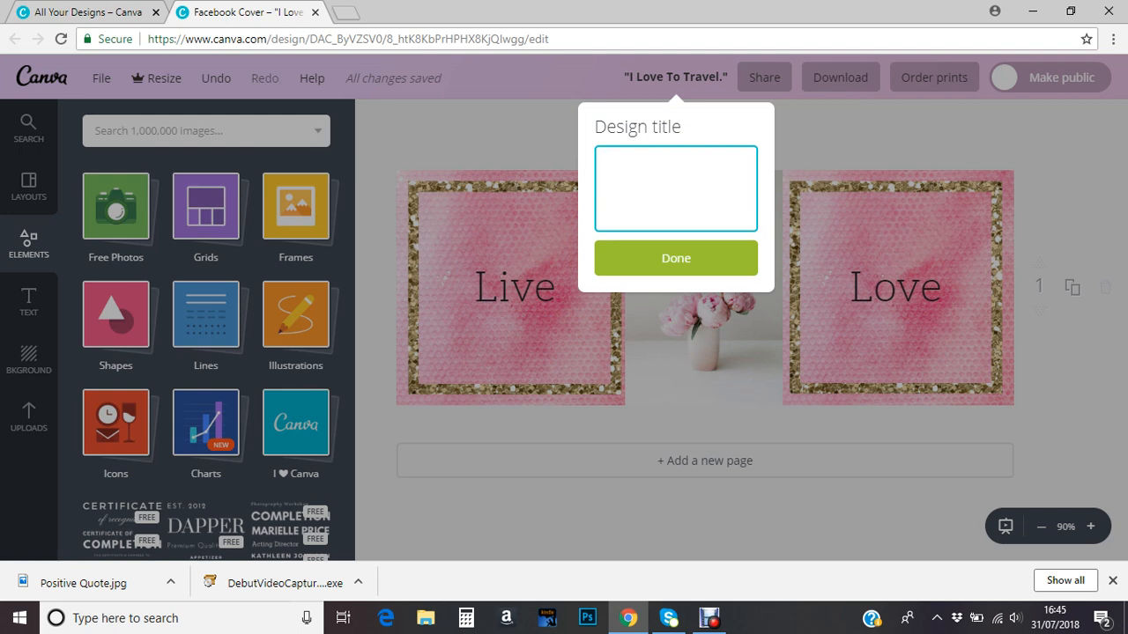
type("Live")
type("Laugh Love")
left_click(676, 258)
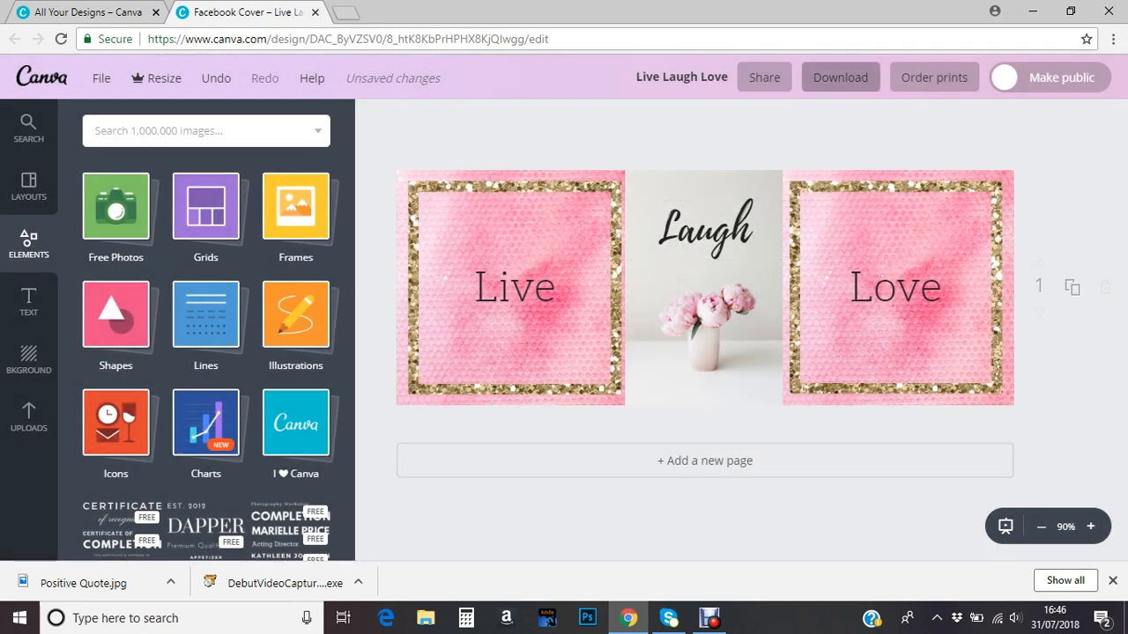
Download the "Live Laugh Love" Facebook cover as a JPG and close the design.
left_click(839, 76)
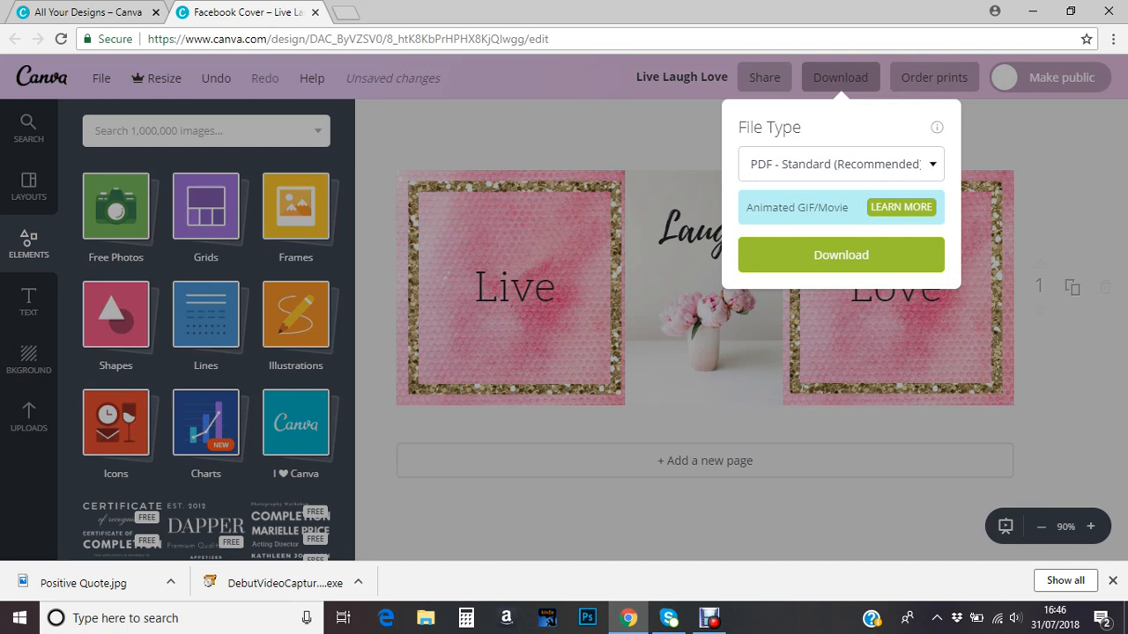
left_click(840, 164)
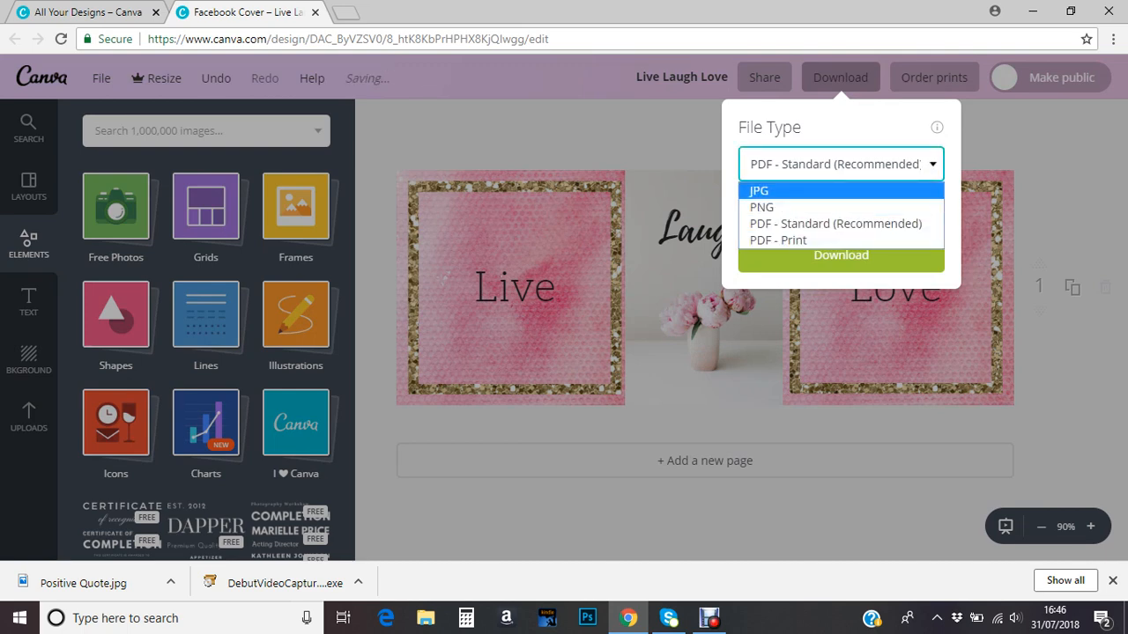
key("Return")
left_click(840, 255)
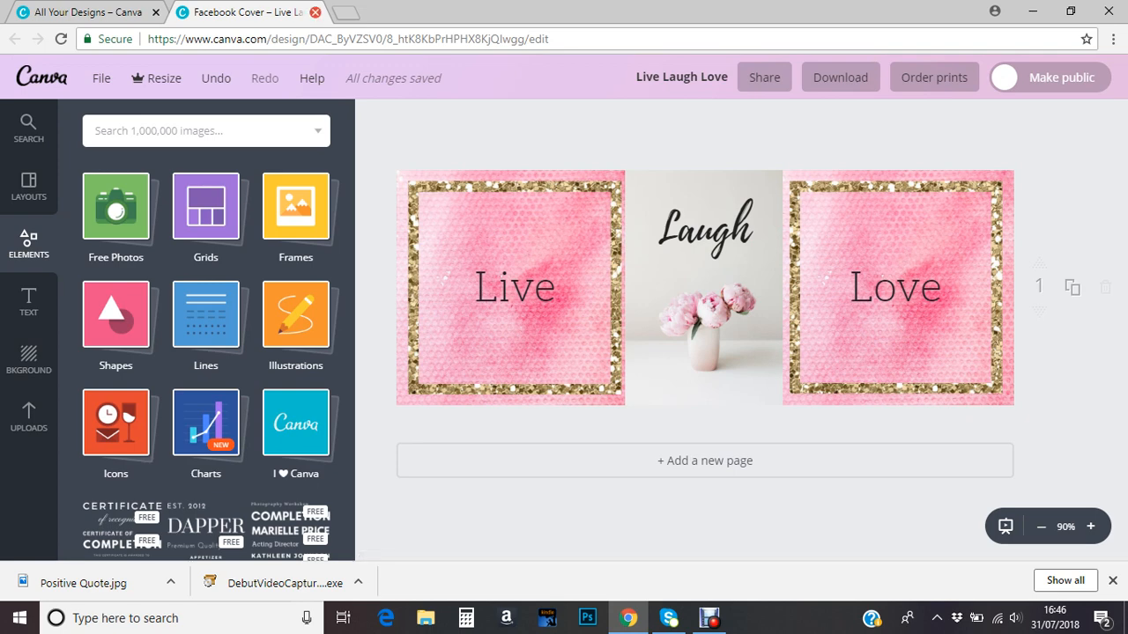
left_click(314, 12)
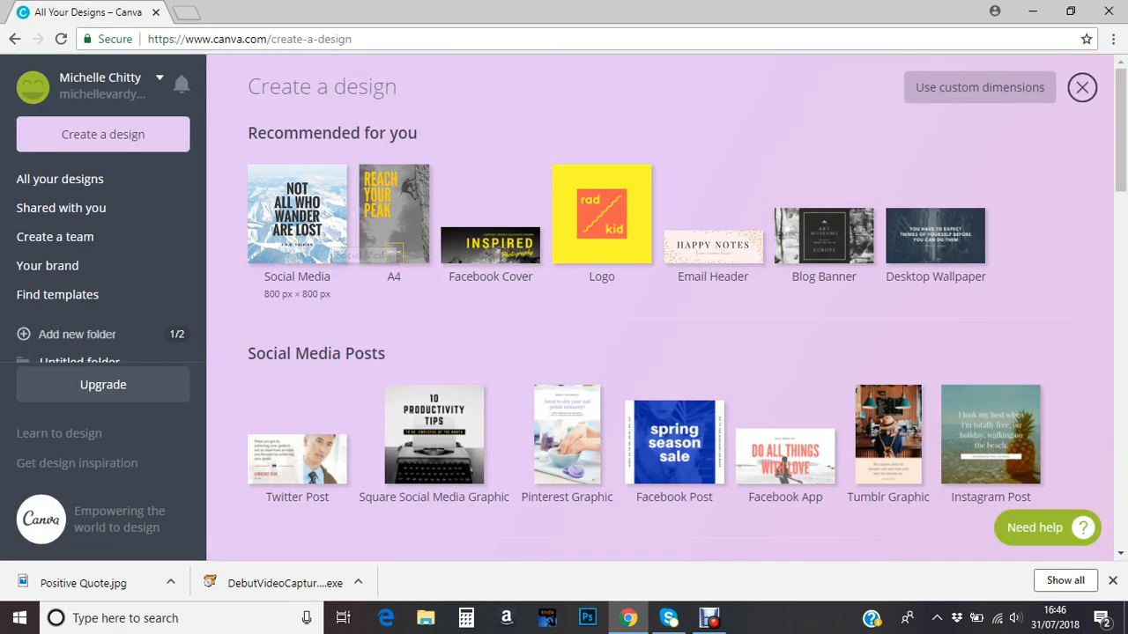
Create a blank 800 px × 800 px Social Media design and look through the shapes in the elements library.
left_click(327, 234)
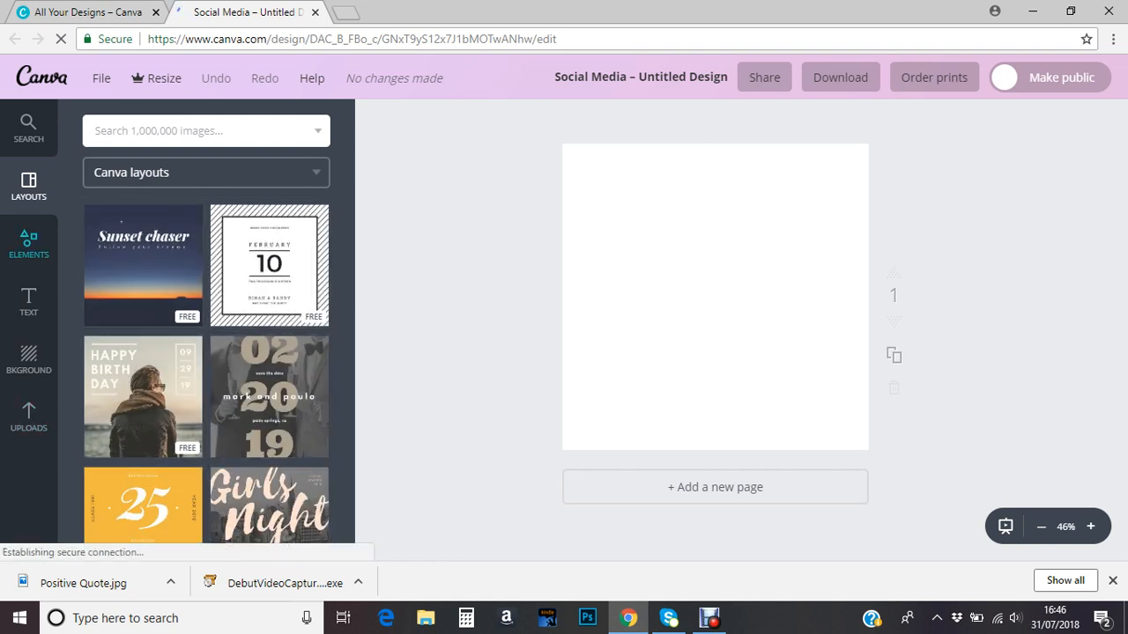
left_click(29, 244)
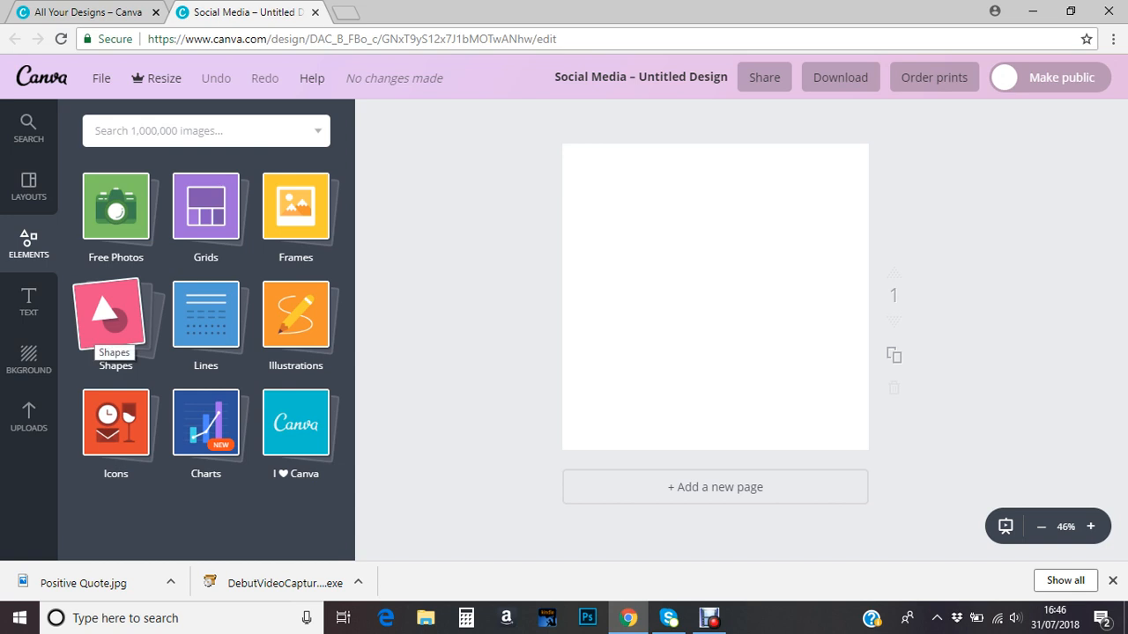
left_click(109, 326)
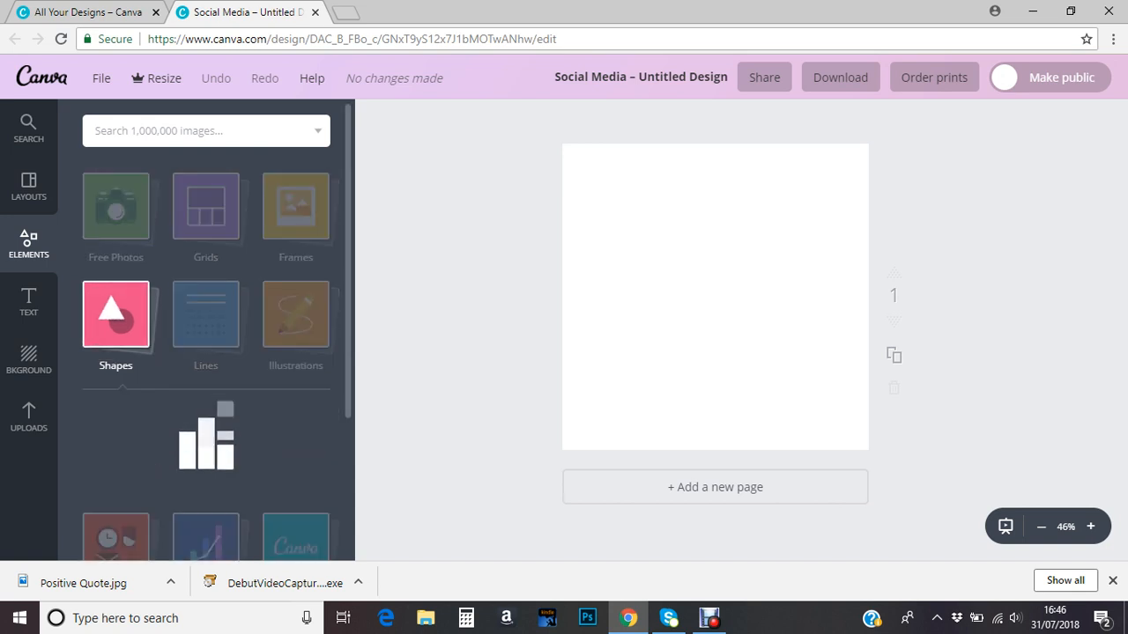
scroll(206, 353, "down", 2)
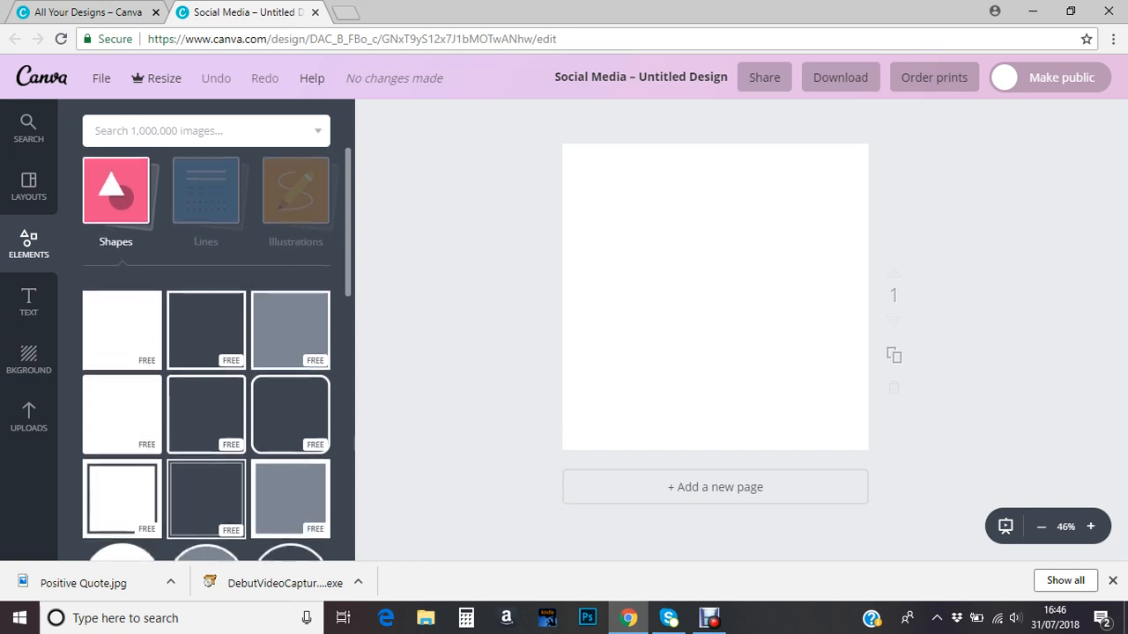
scroll(206, 352, "down", 1)
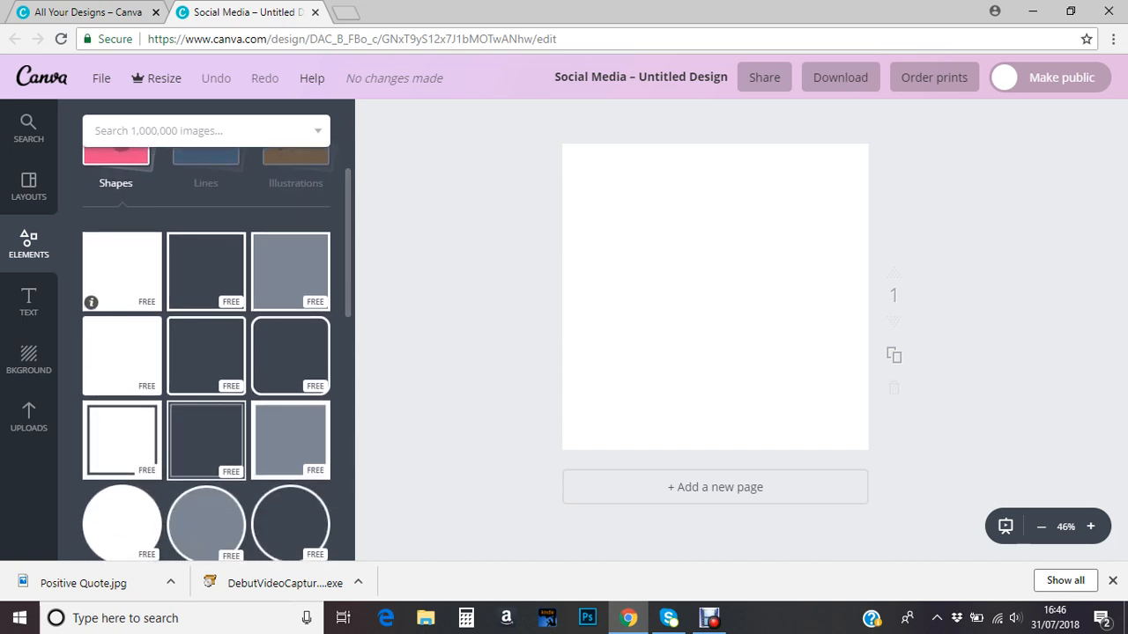
left_click(115, 183)
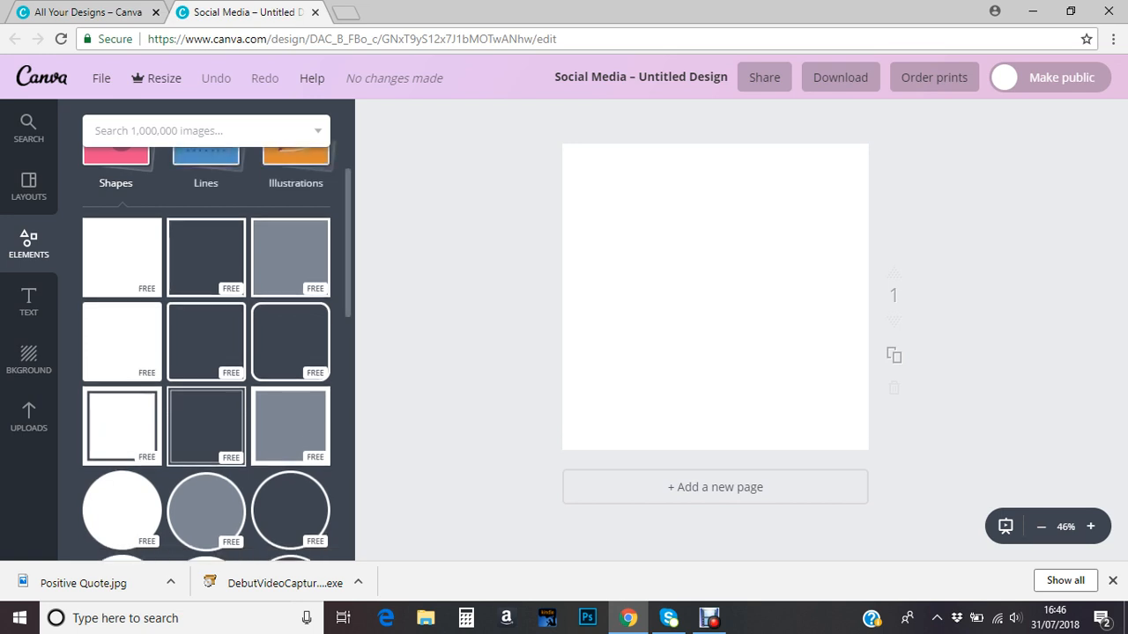
Look through the line and divider styles in the elements library.
left_click(205, 315)
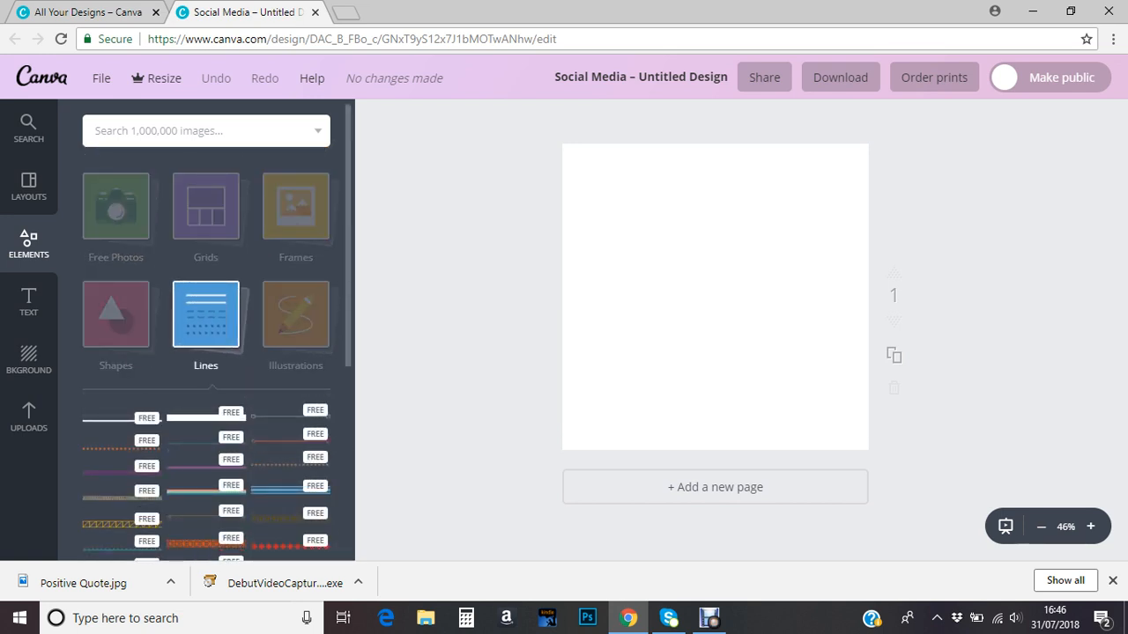
scroll(206, 353, "down", 3)
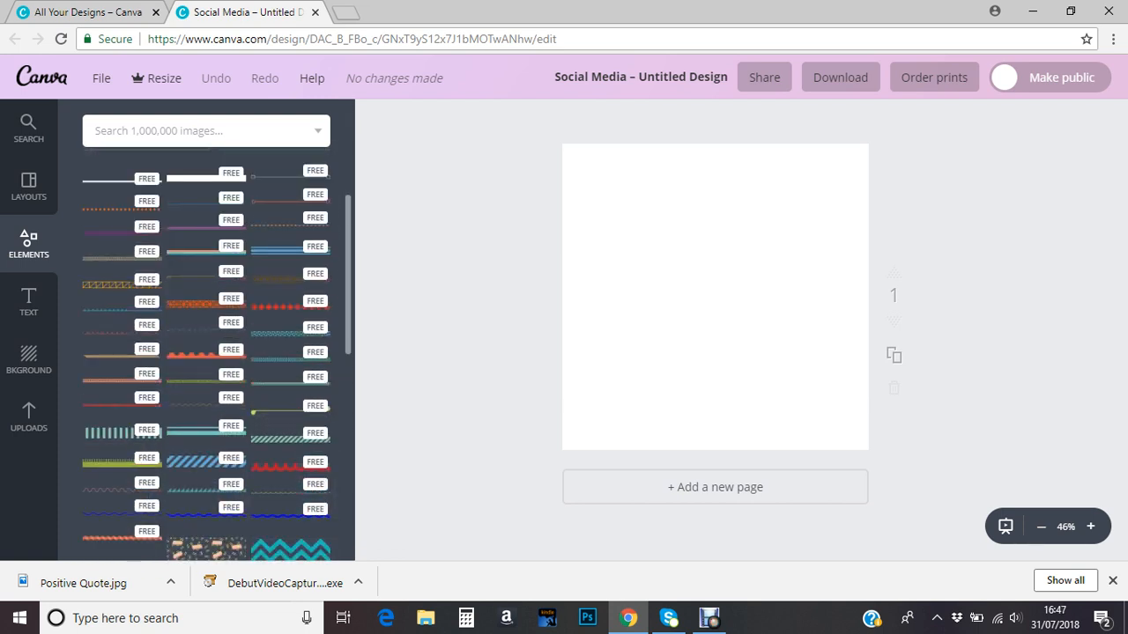
scroll(206, 352, "down", 2)
scroll(206, 353, "down", 1)
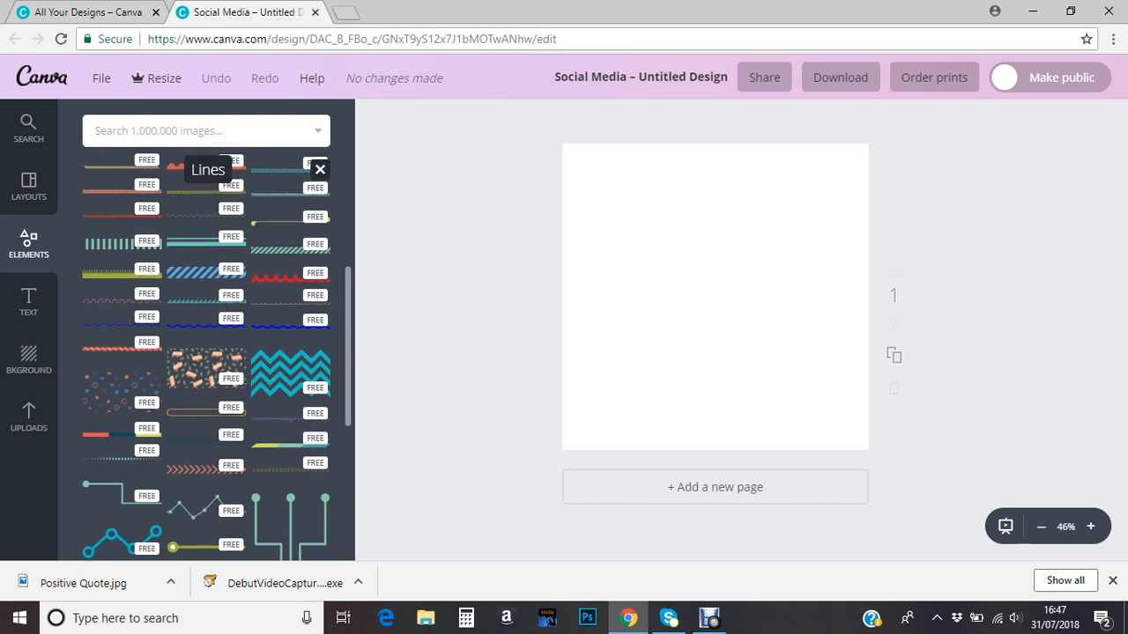
scroll(205, 352, "up", 2)
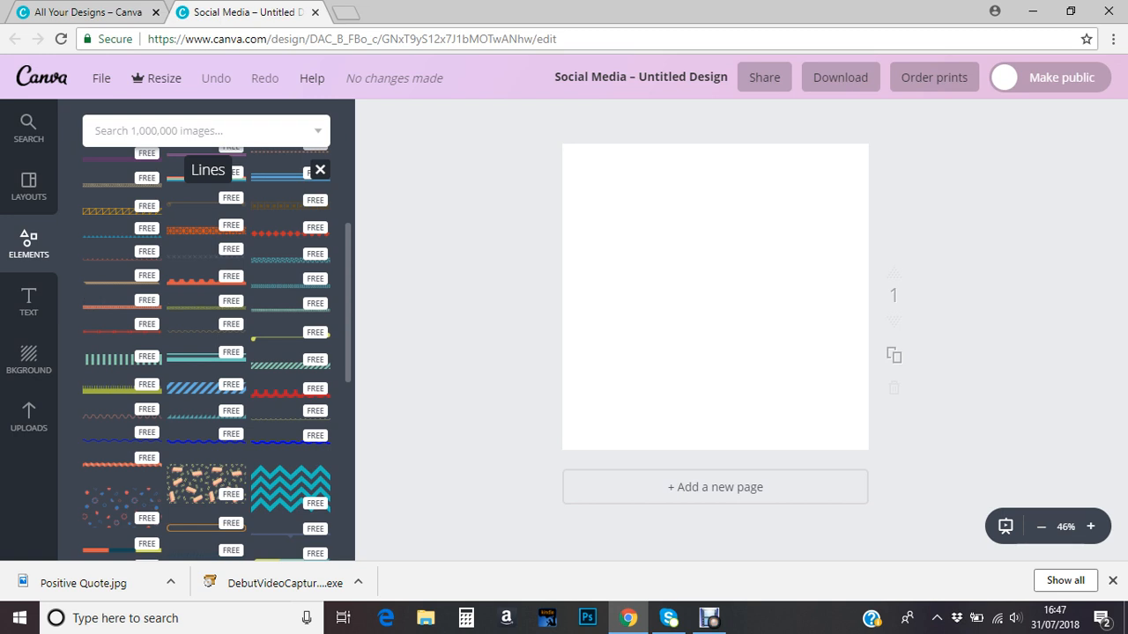
scroll(206, 352, "down", 3)
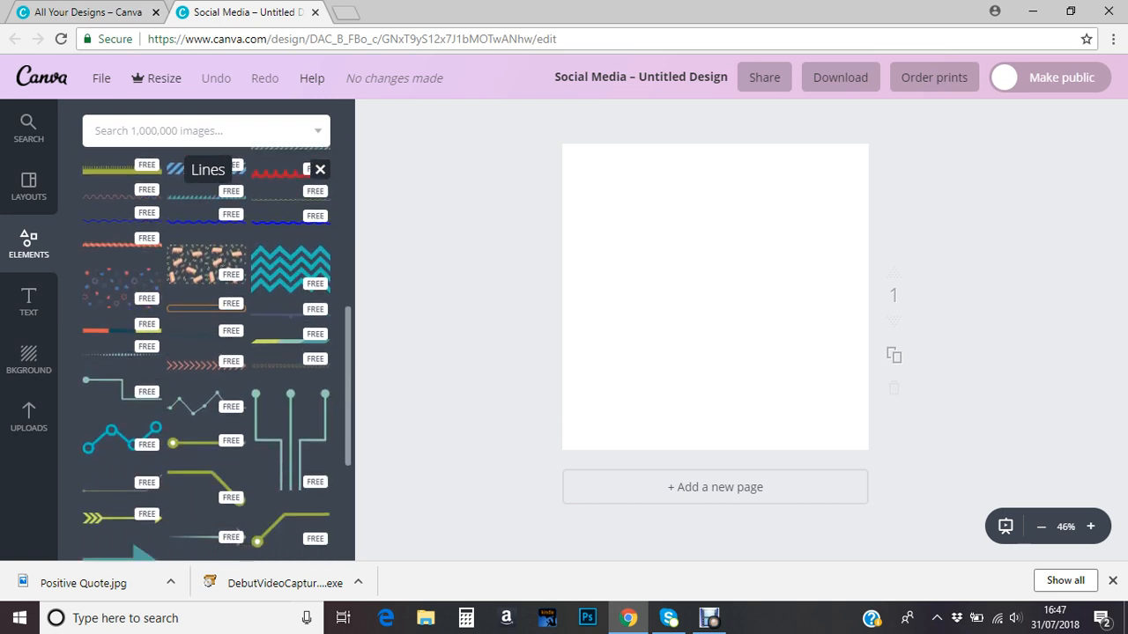
Add the purple feathered arrow line to the blank page and shrink it slightly.
scroll(206, 353, "down", 2)
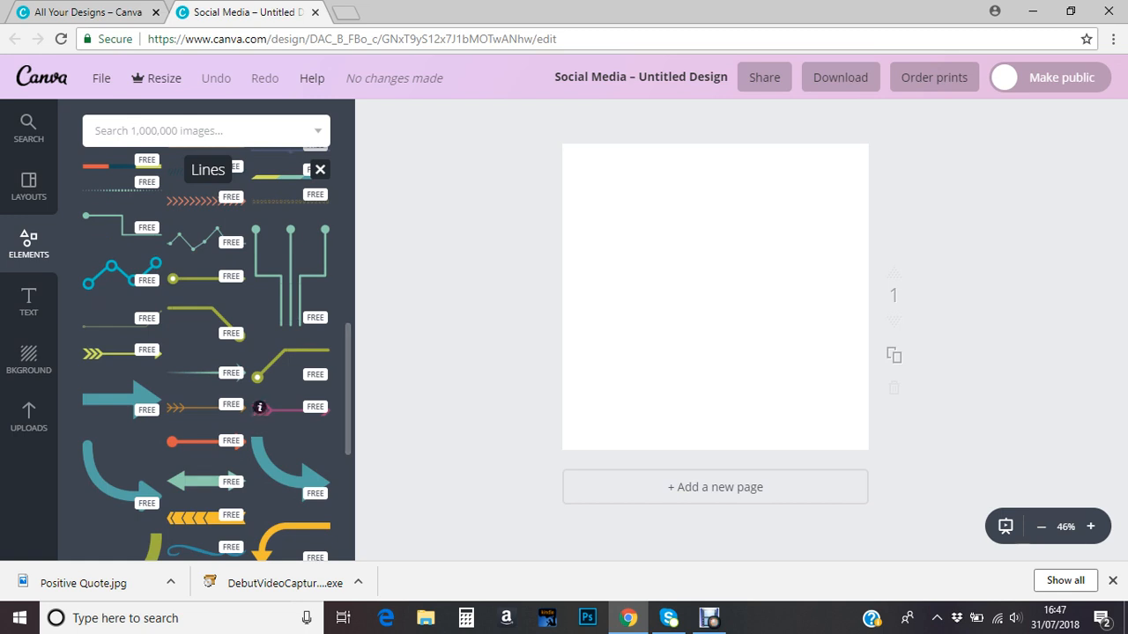
left_click(260, 408)
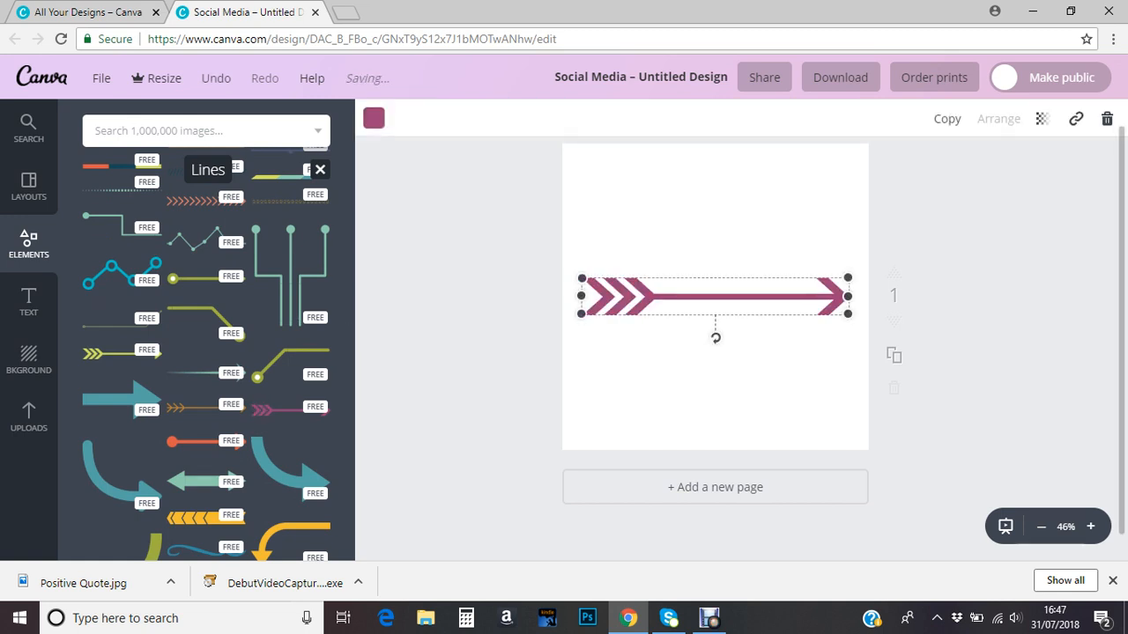
mouse_move(846, 278)
left_mouse_down()
mouse_move(640, 302)
mouse_move(828, 280)
left_mouse_up()
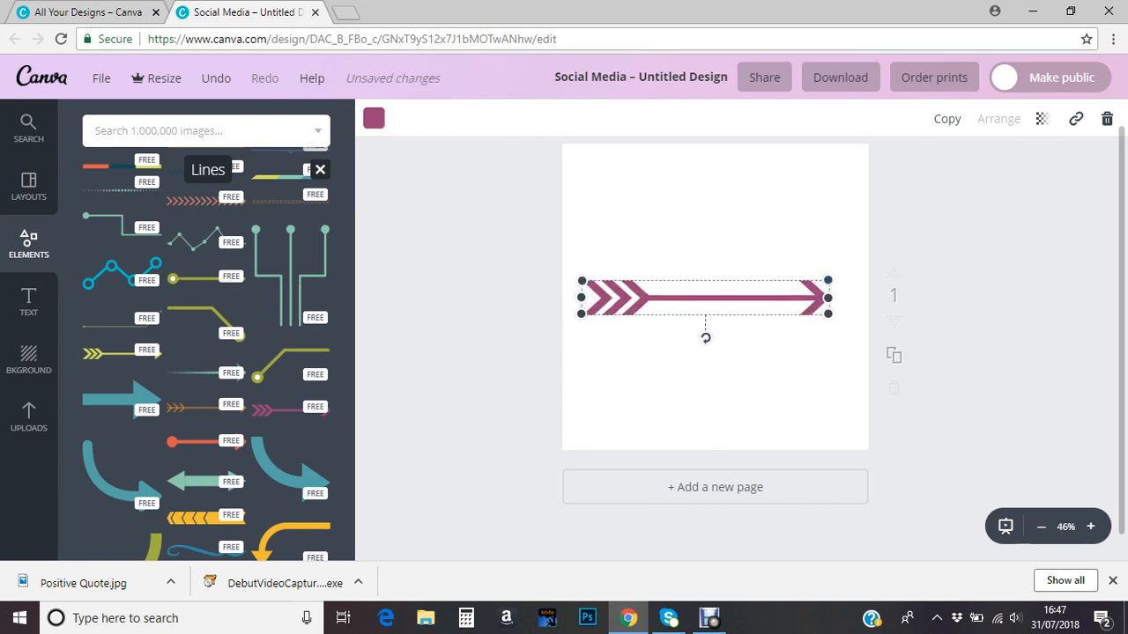
mouse_move(704, 337)
left_mouse_down()
mouse_move(737, 320)
mouse_move(696, 332)
mouse_move(726, 331)
mouse_move(704, 337)
left_mouse_up()
Recolour the arrow with the pink brand colour and move it a little above the page's centre.
left_click(374, 118)
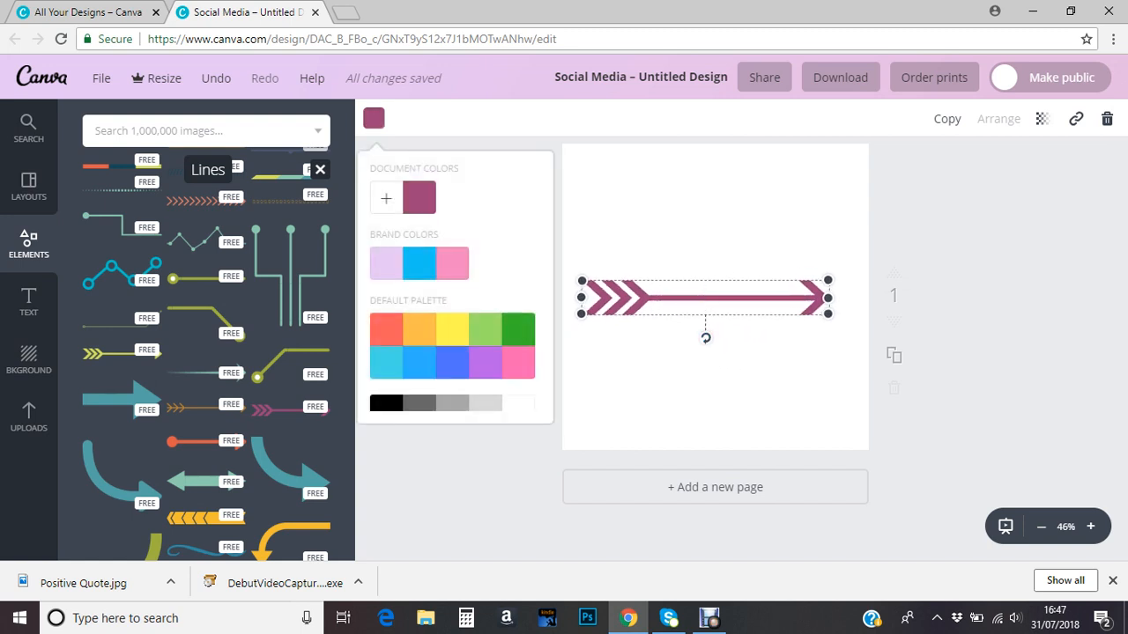
left_click(452, 263)
key("Escape")
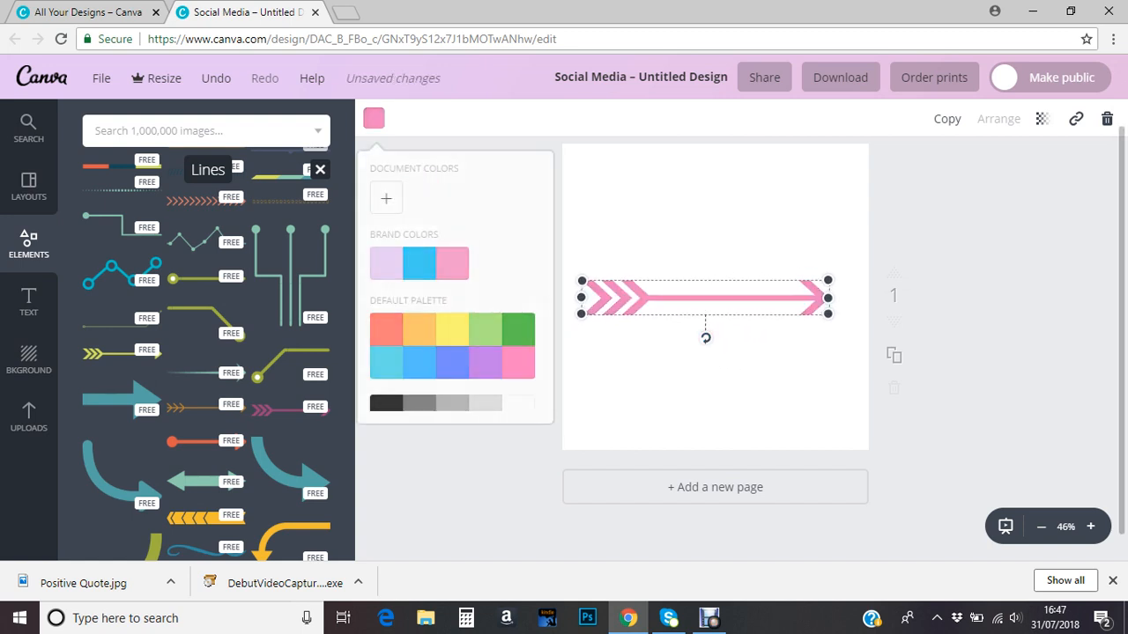
left_click_drag(704, 298, 703, 262)
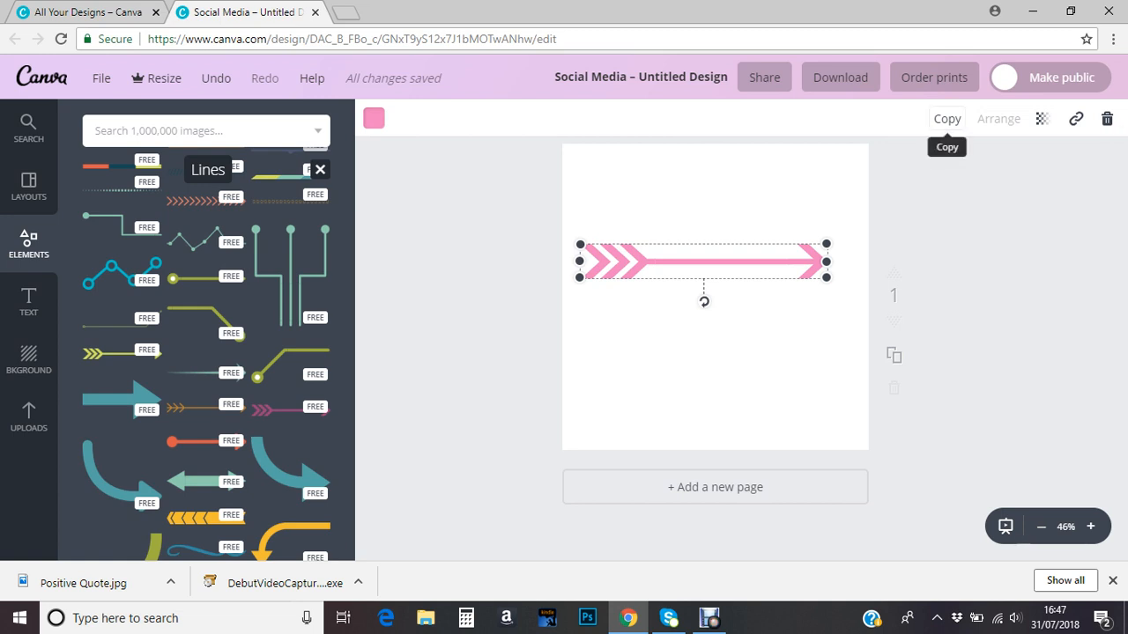
Duplicate the pink arrow, place the copy below the original and rotate it 180° to point left.
left_click(947, 119)
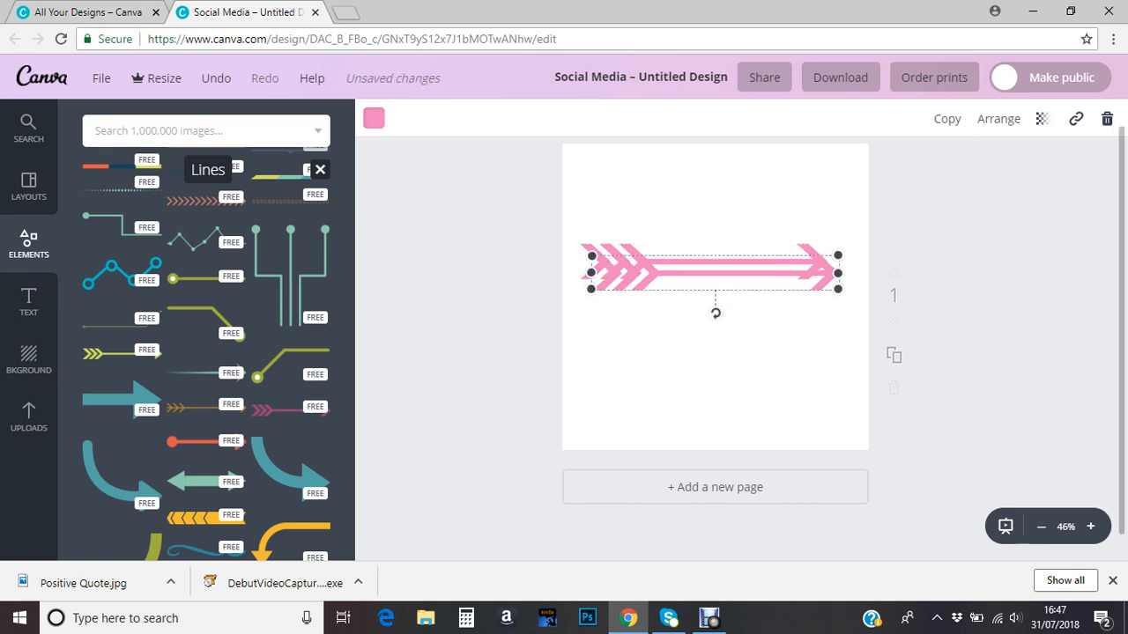
left_click_drag(714, 273, 710, 332)
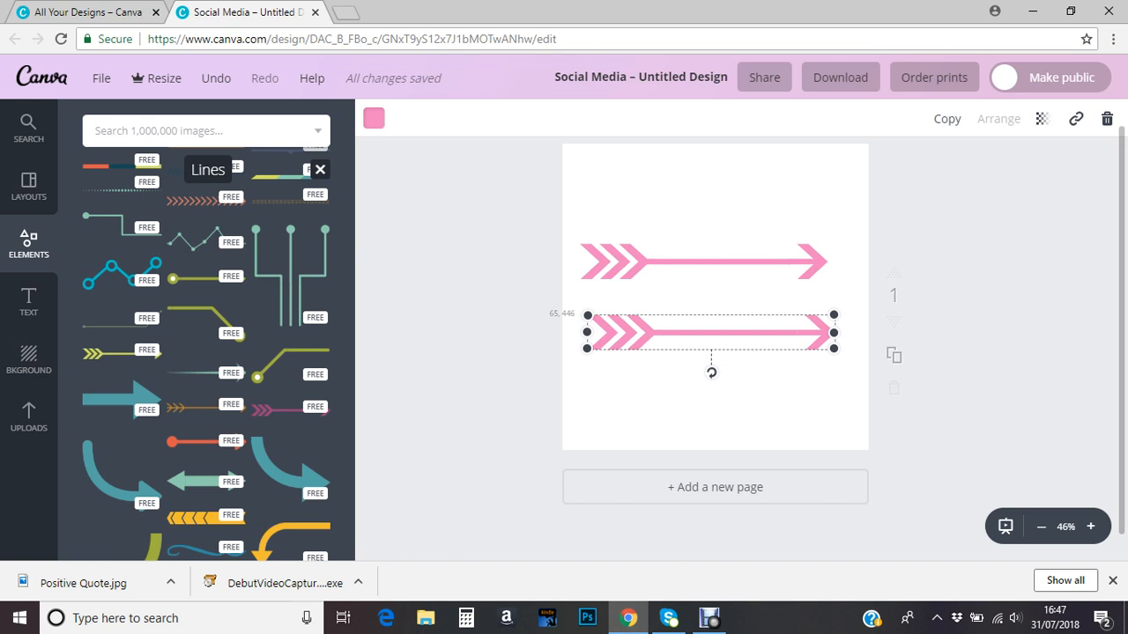
left_click_drag(711, 373, 711, 292)
key("Escape")
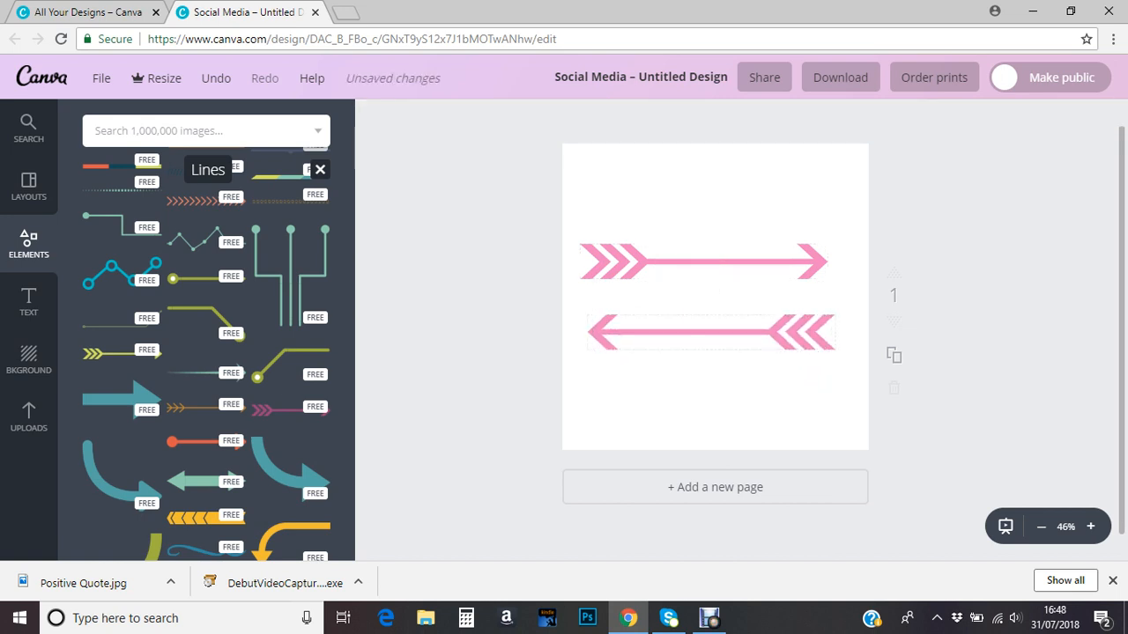
Move the lower arrow closer to the upper one and shift the upper arrow right so the pair is staggered.
mouse_move(711, 332)
left_mouse_down()
mouse_move(728, 332)
mouse_move(704, 318)
left_mouse_up()
left_click_drag(704, 262, 731, 262)
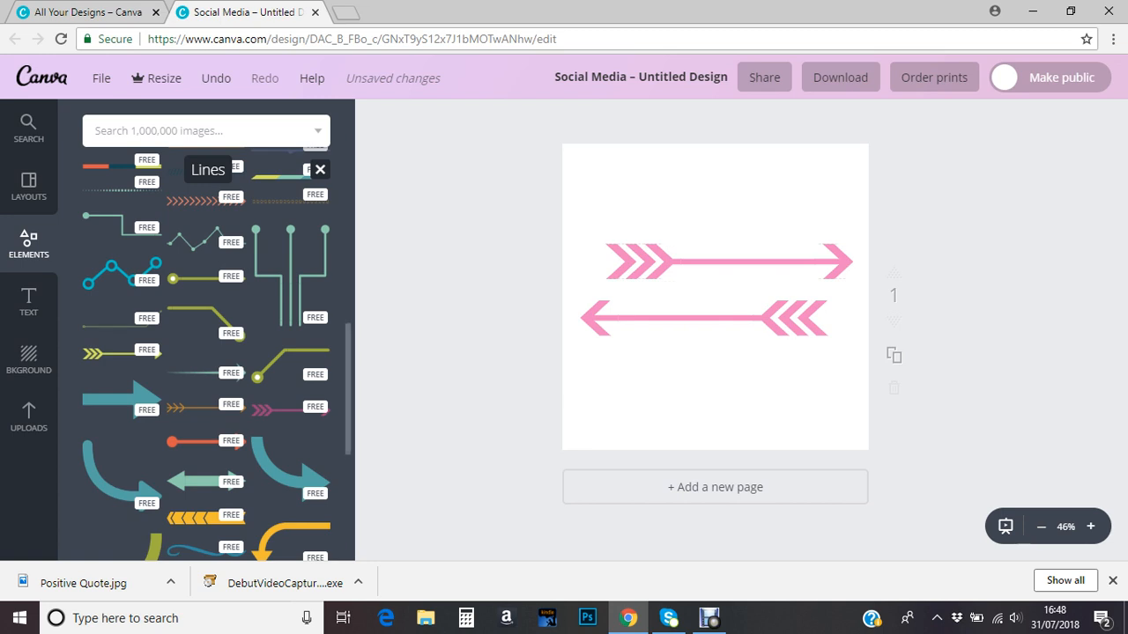
Add the orange dotted line from the Lines collection and recolour it with the lilac brand colour.
scroll(206, 352, "up", 2)
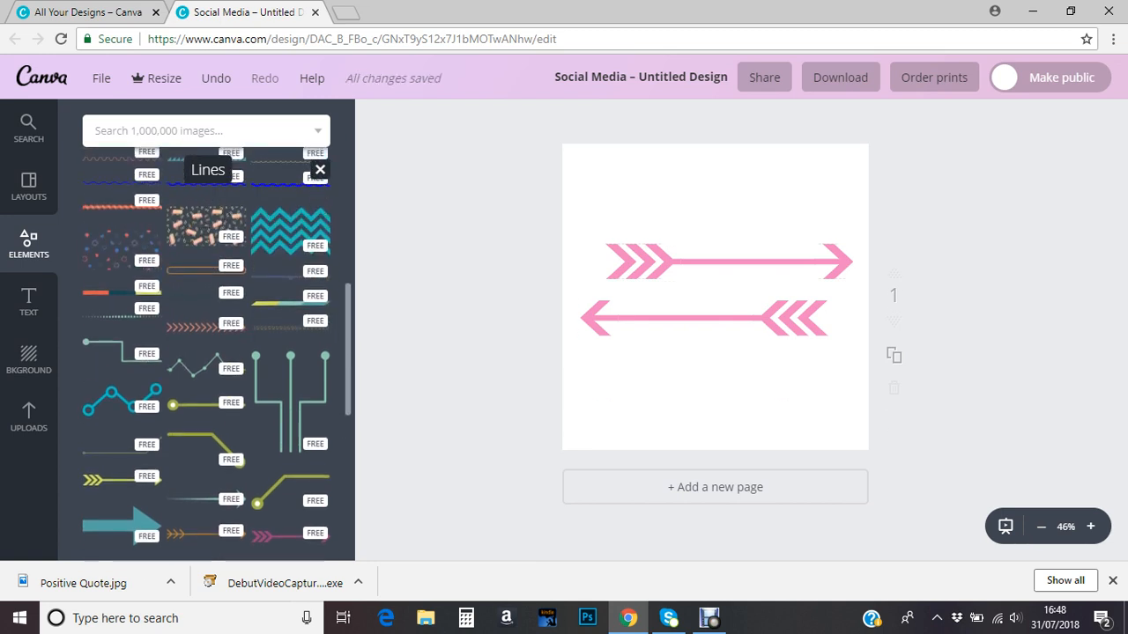
left_click(28, 244)
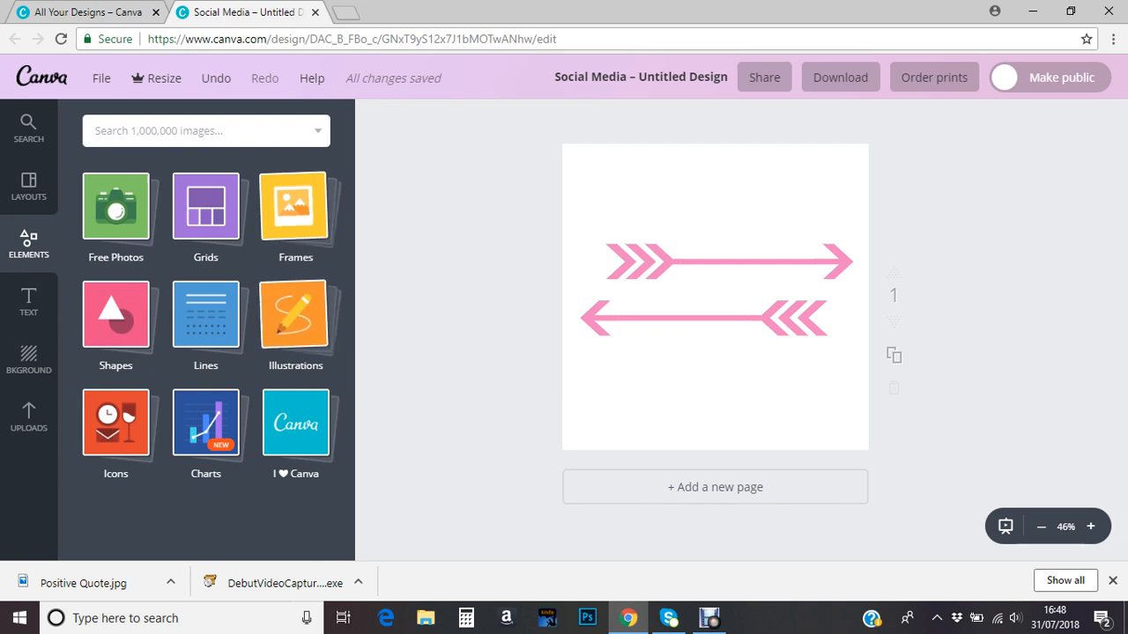
left_click(205, 314)
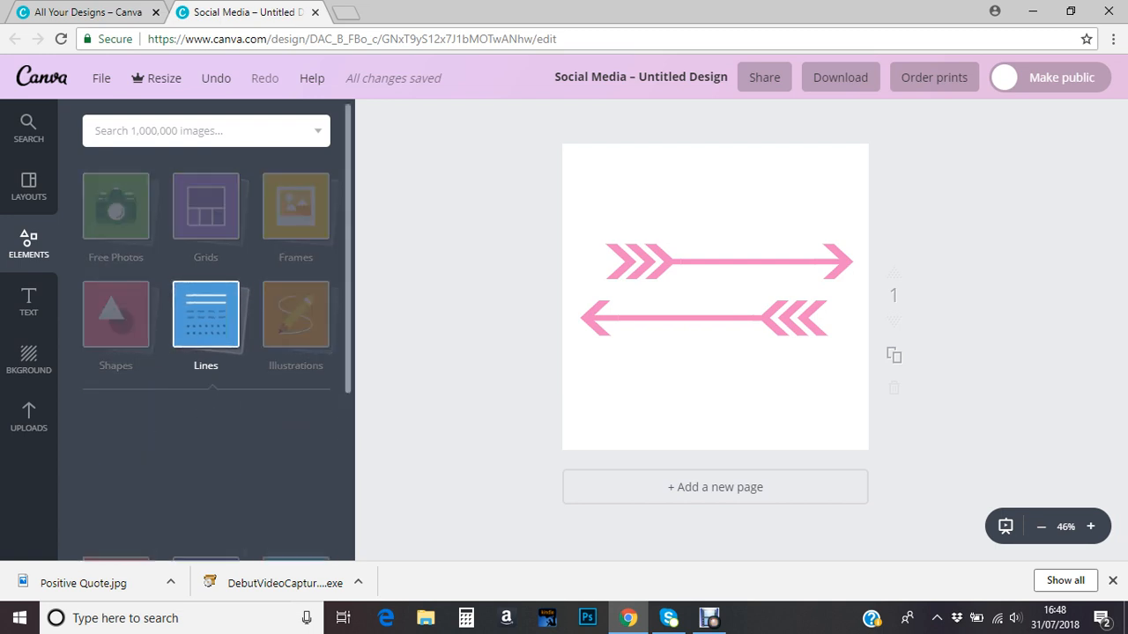
scroll(206, 353, "down", 3)
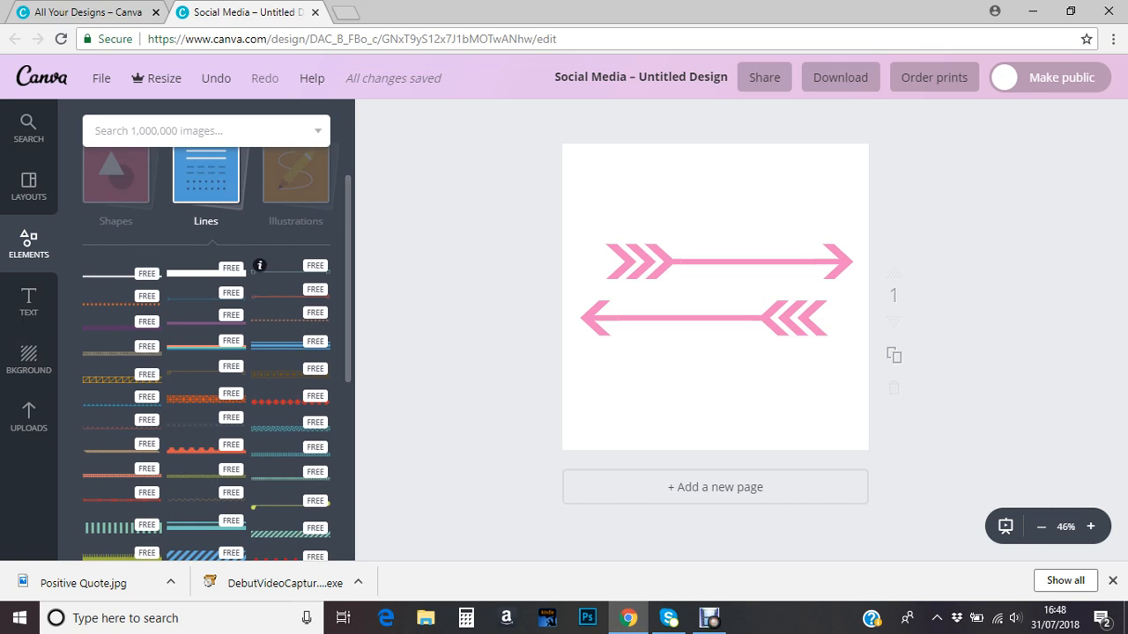
left_click(88, 303)
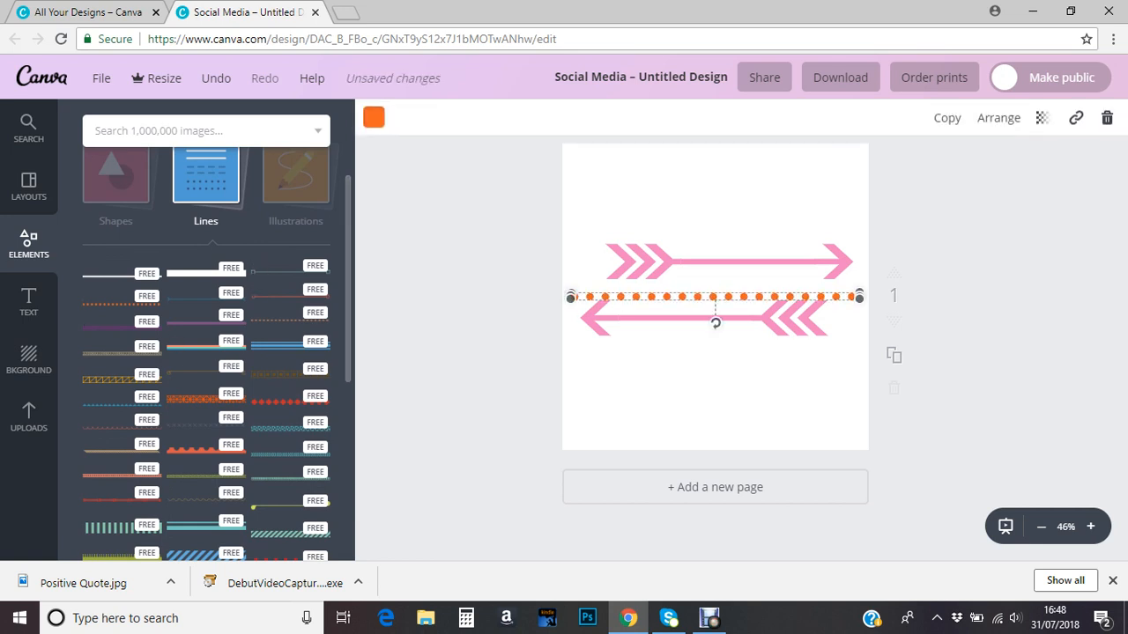
left_click(373, 118)
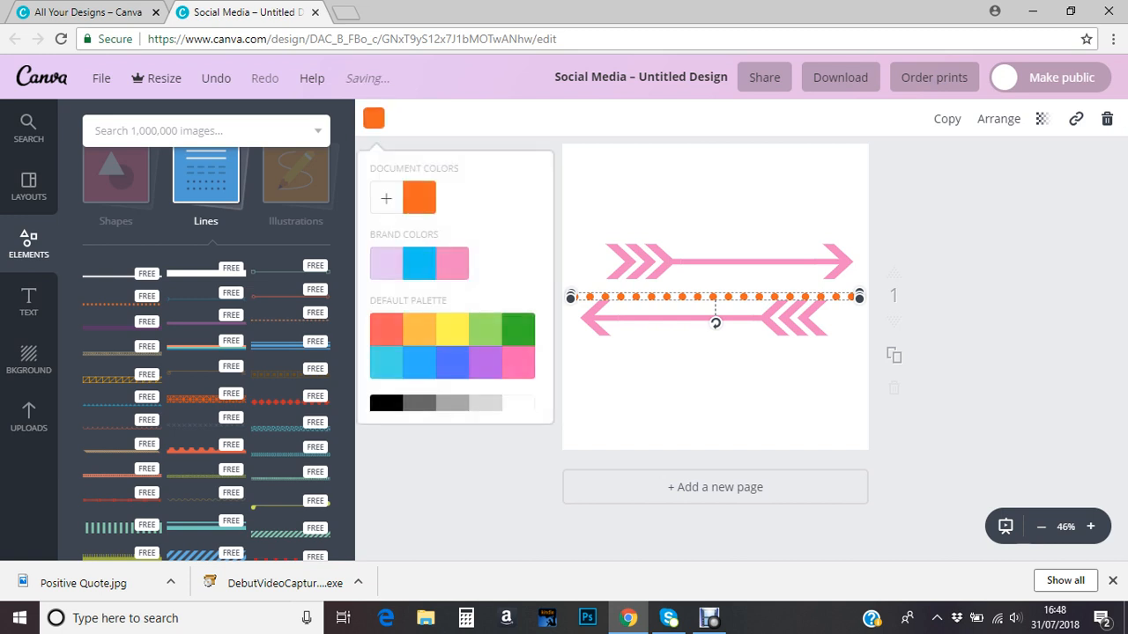
left_click(386, 263)
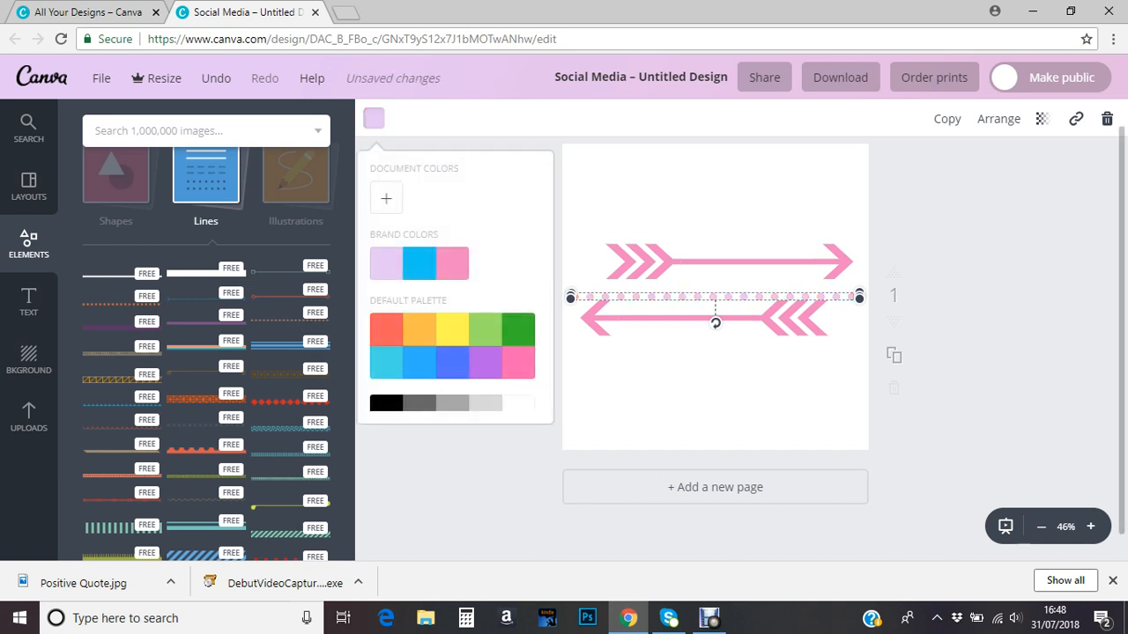
Move the dotted line above the arrows and stretch it across the full page width.
left_click_drag(714, 297, 697, 208)
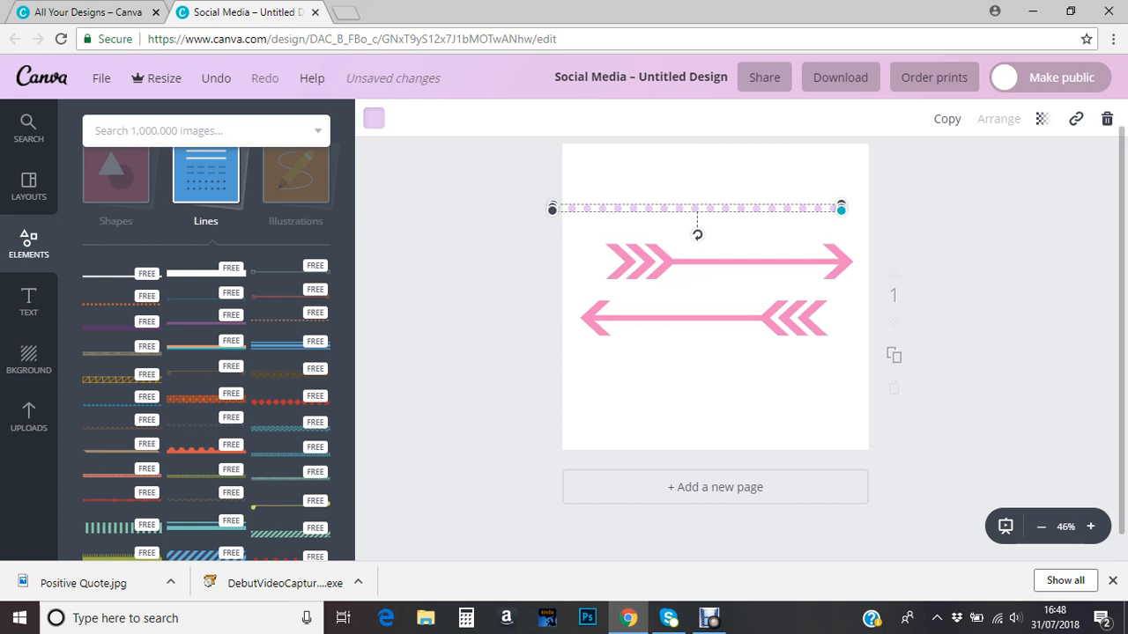
left_click_drag(840, 209, 874, 209)
key("Escape")
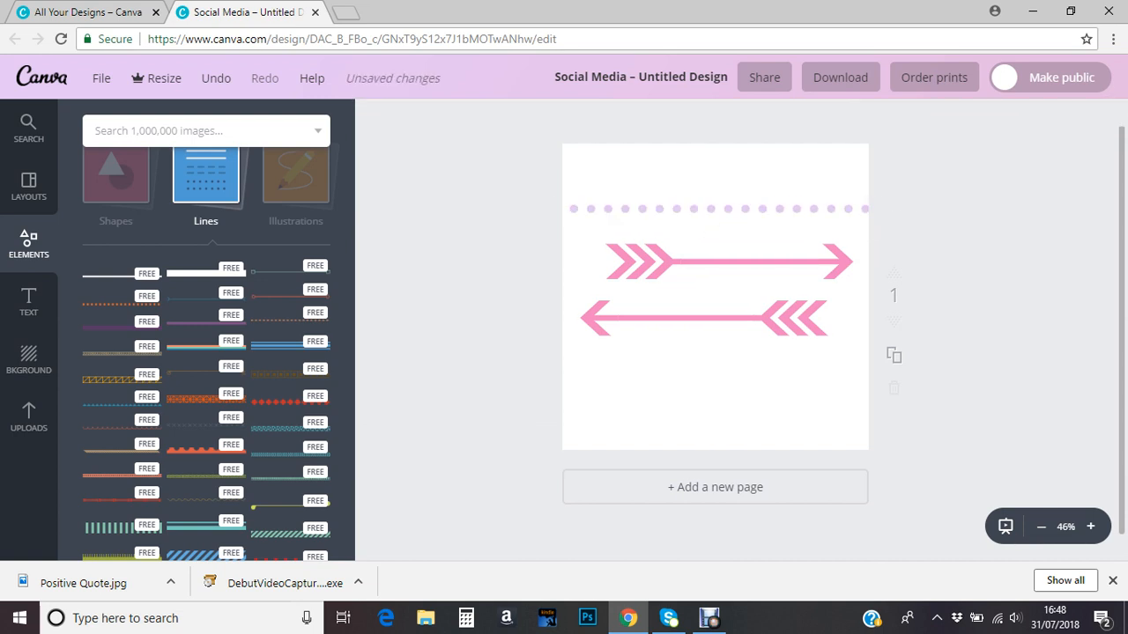
Duplicate the lilac dotted line and place the copy below the arrows.
left_click(736, 208)
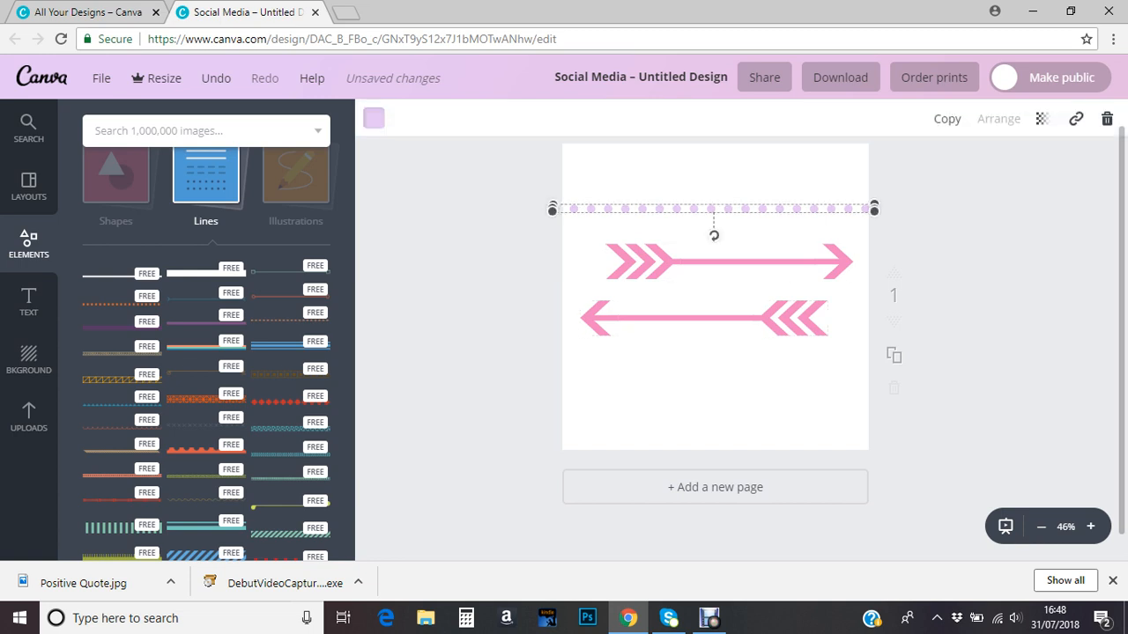
left_click(948, 118)
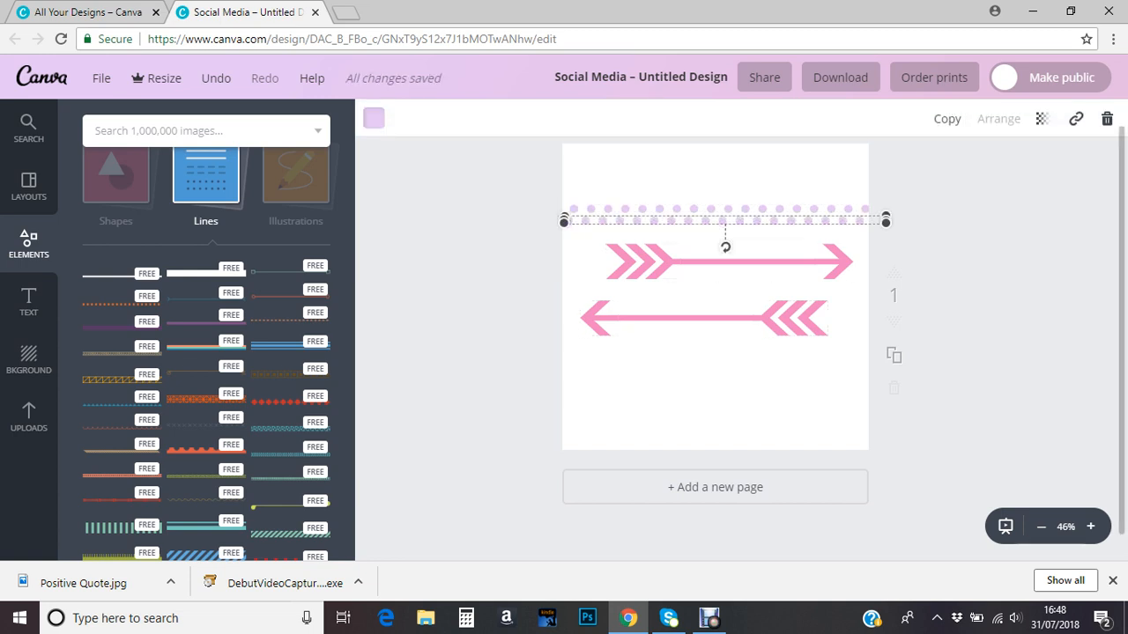
left_click_drag(705, 215, 693, 370)
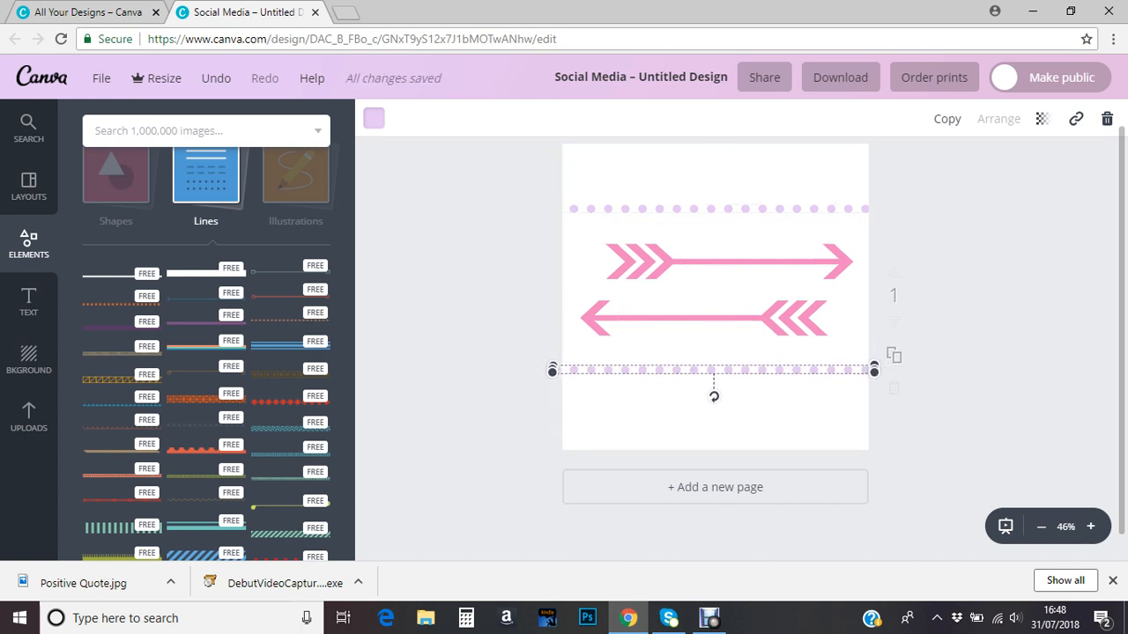
Nudge the upper dotted line to the left and lengthen it slightly past the page's right edge.
left_click_drag(692, 209, 685, 210)
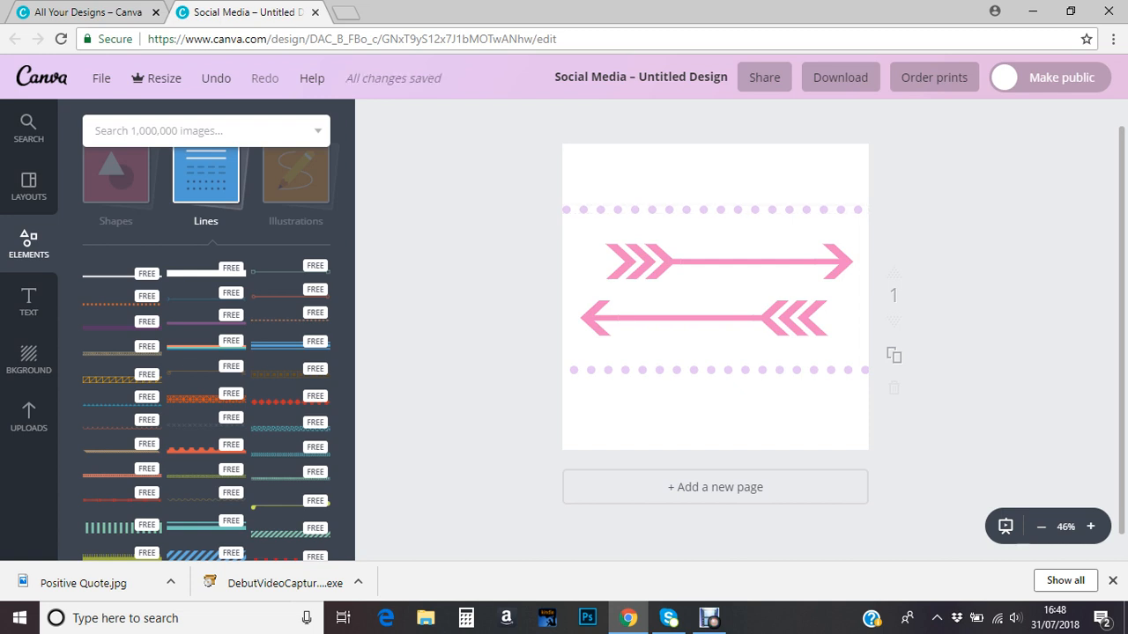
left_click(685, 210)
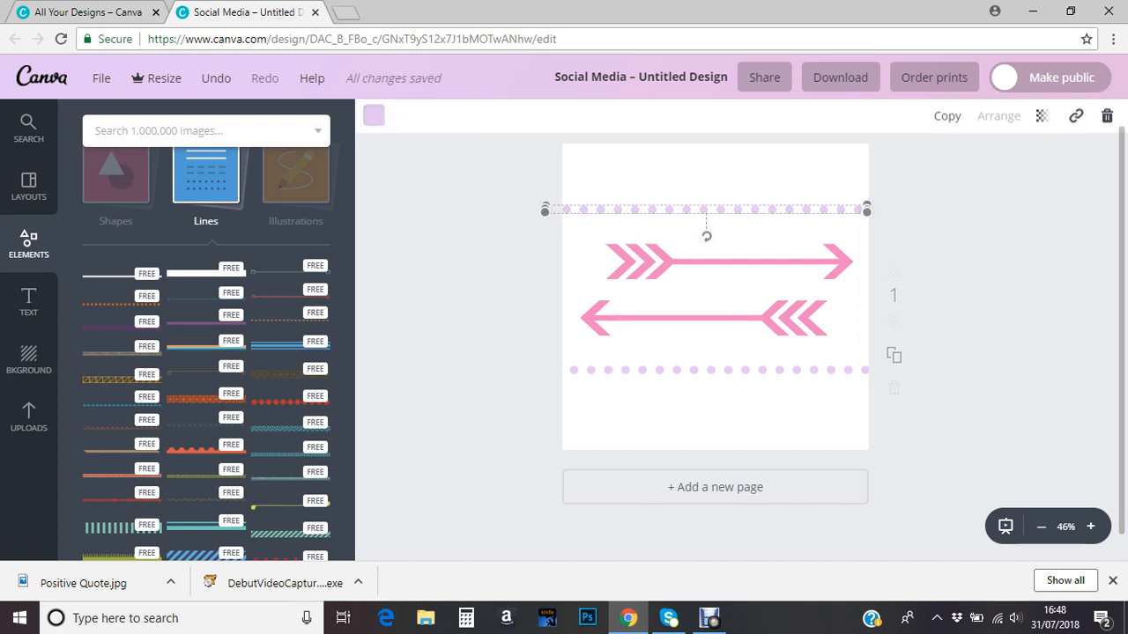
left_click_drag(867, 212, 871, 212)
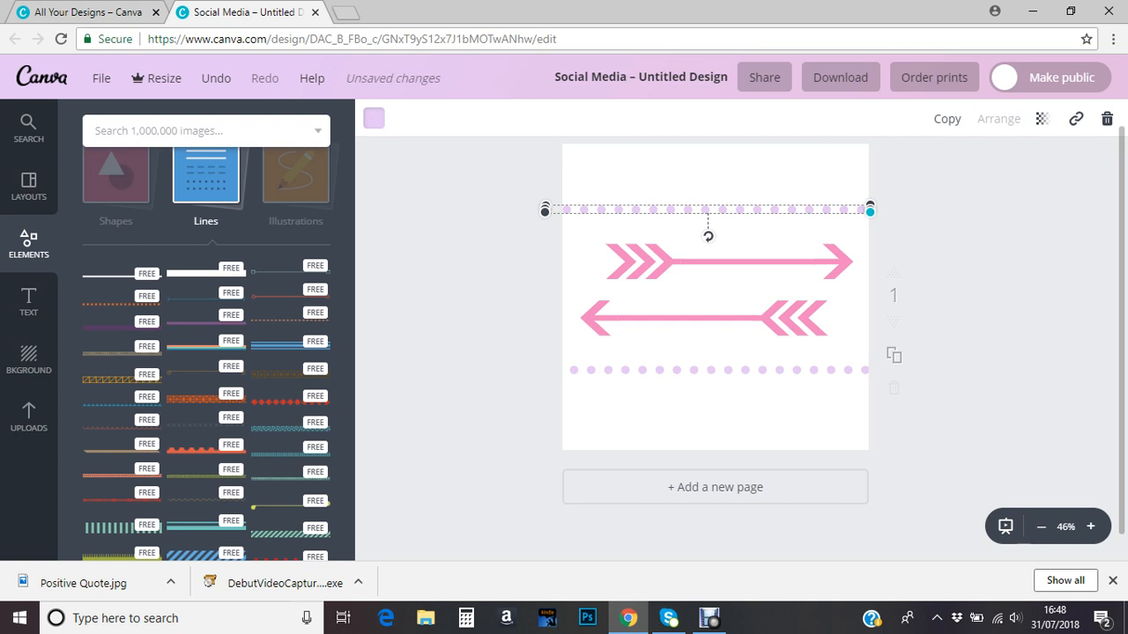
key("Escape")
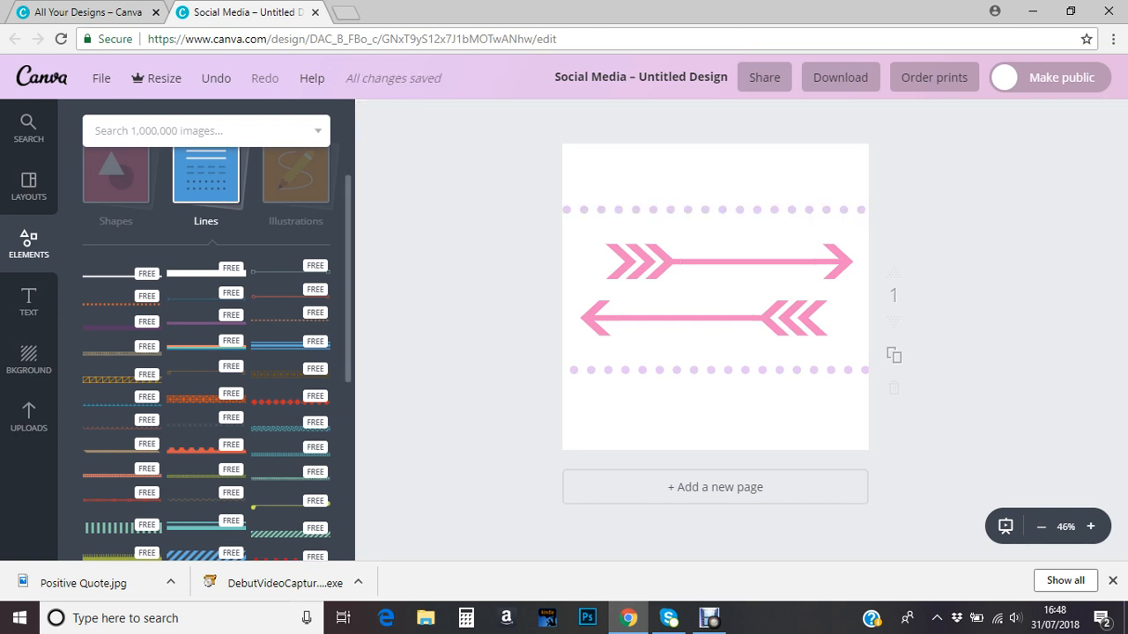
left_click(205, 175)
left_click(295, 206)
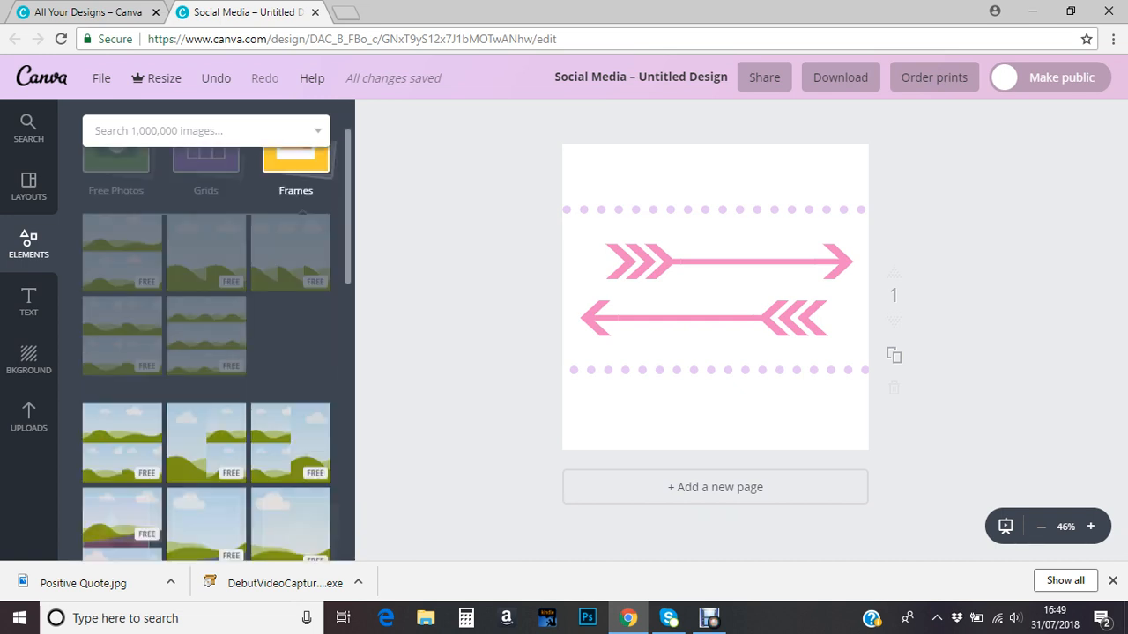
left_click(320, 169)
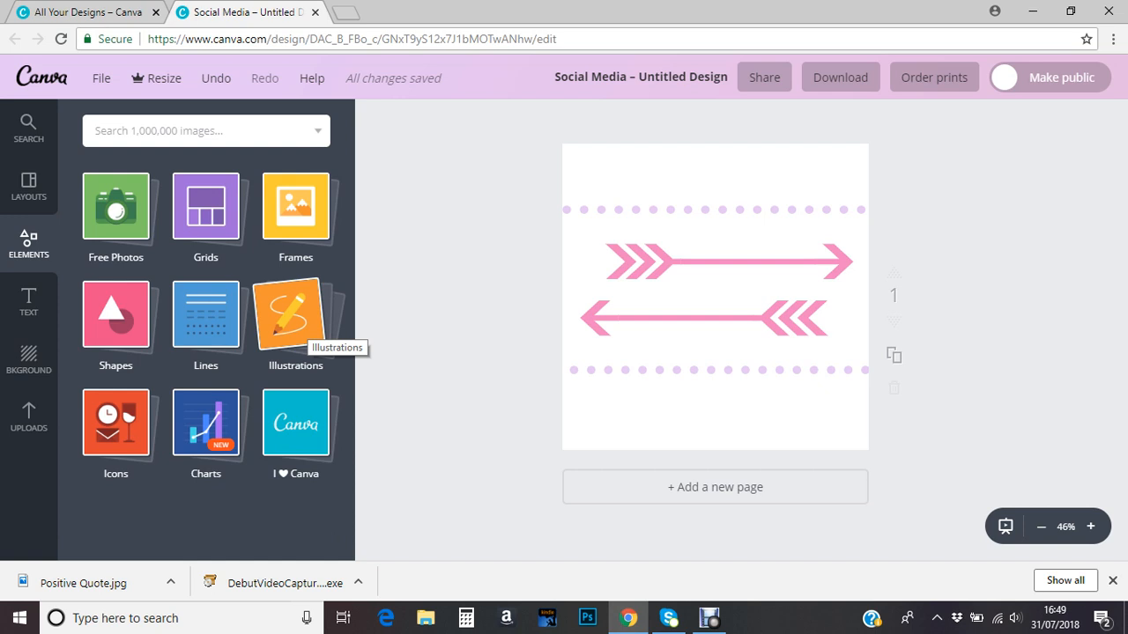
Try the turquoise building with the orange roof from the Illustrations collection on the page, and delete it.
left_click(304, 330)
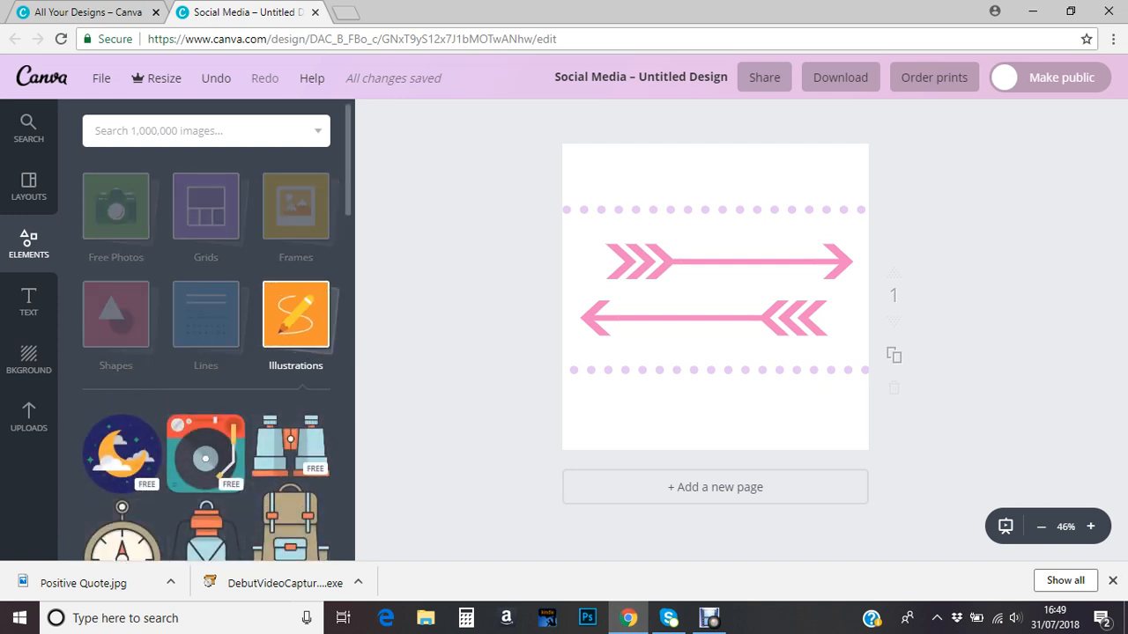
scroll(308, 164, "down", 5)
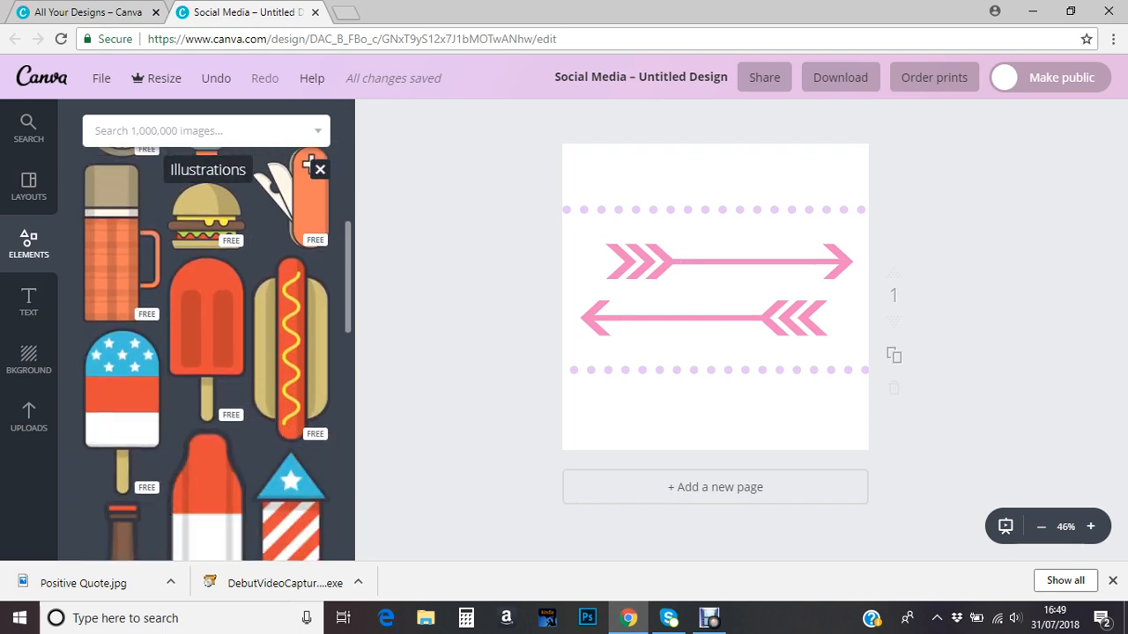
scroll(308, 164, "down", 10)
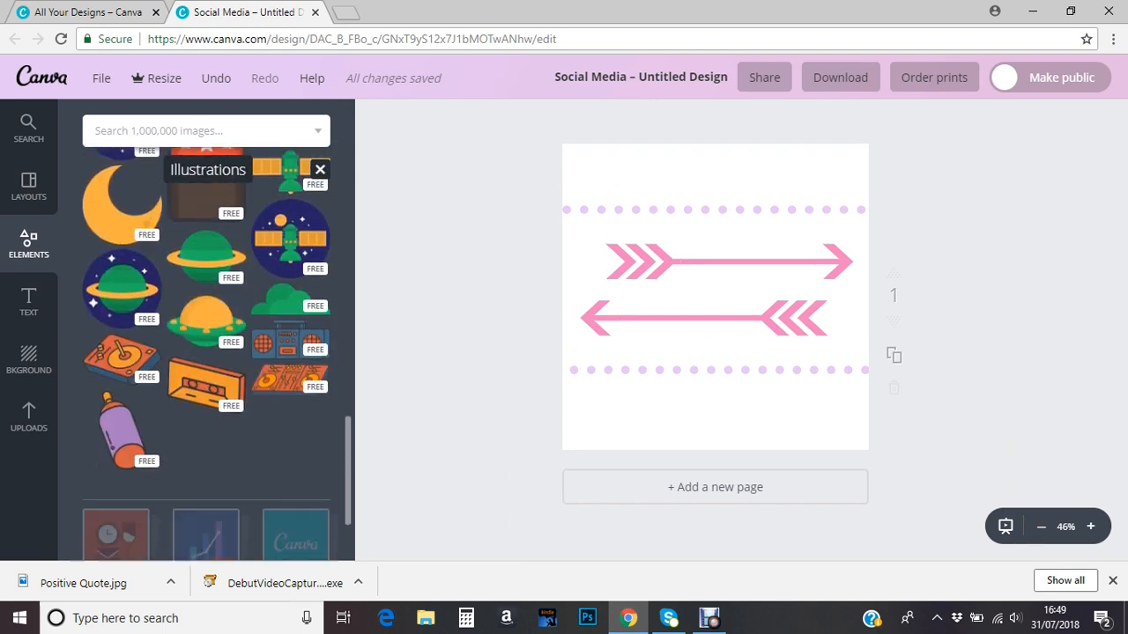
scroll(205, 309, "down", 2)
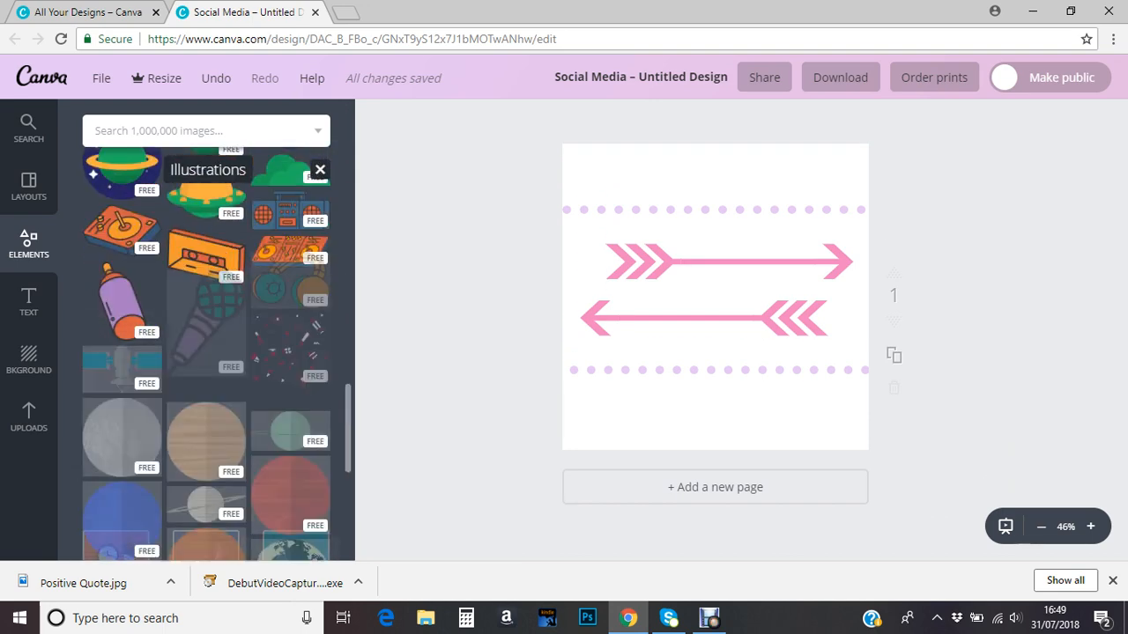
scroll(205, 352, "down", 8)
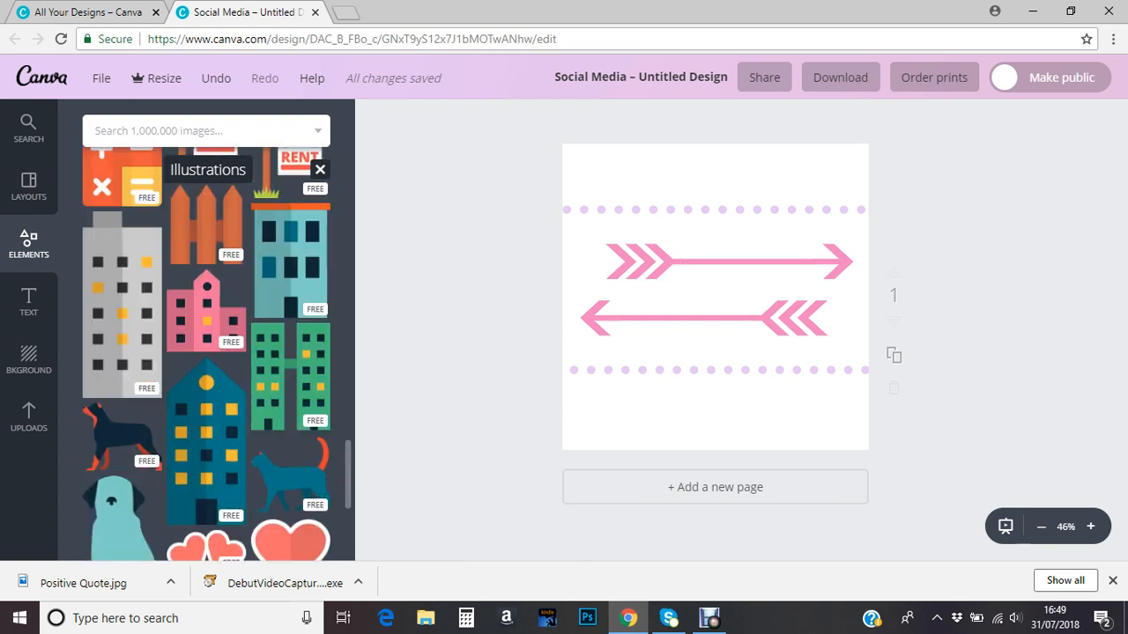
left_click(259, 311)
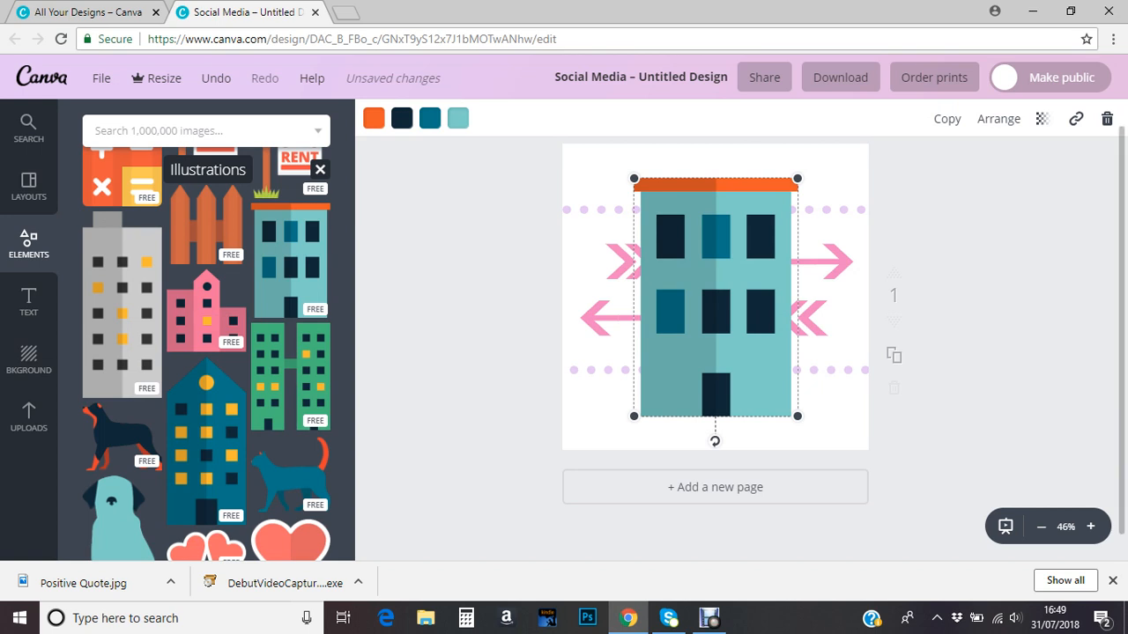
key("Delete")
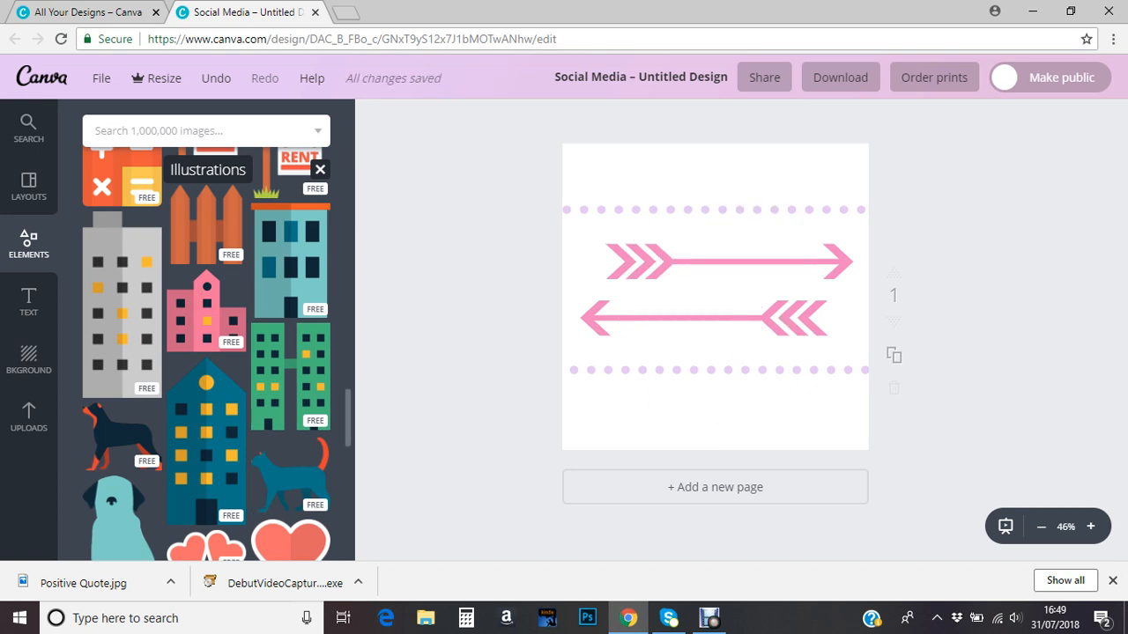
Try the black cyclist illustration on the page, recolour it coral red and dark green, and delete it.
scroll(206, 353, "down", 10)
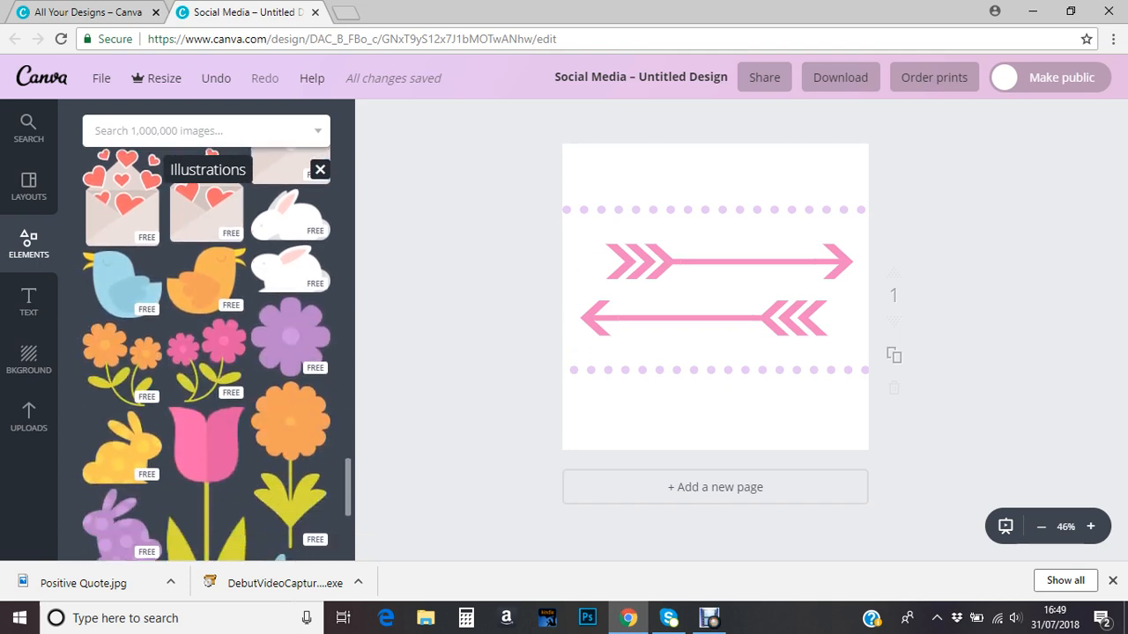
scroll(206, 352, "down", 5)
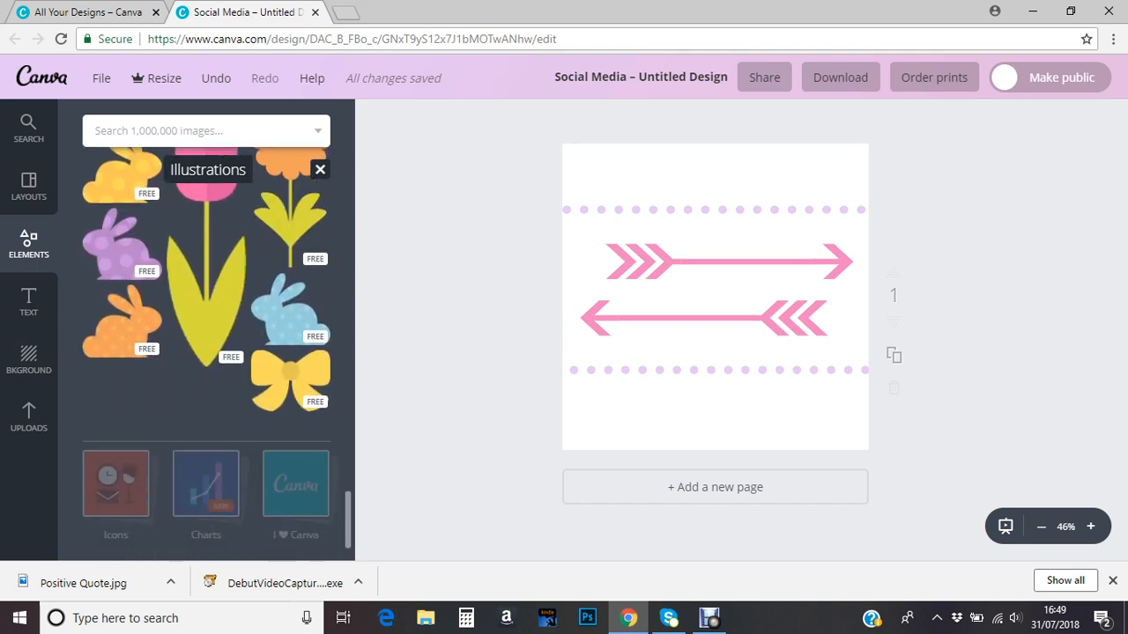
scroll(206, 352, "down", 8)
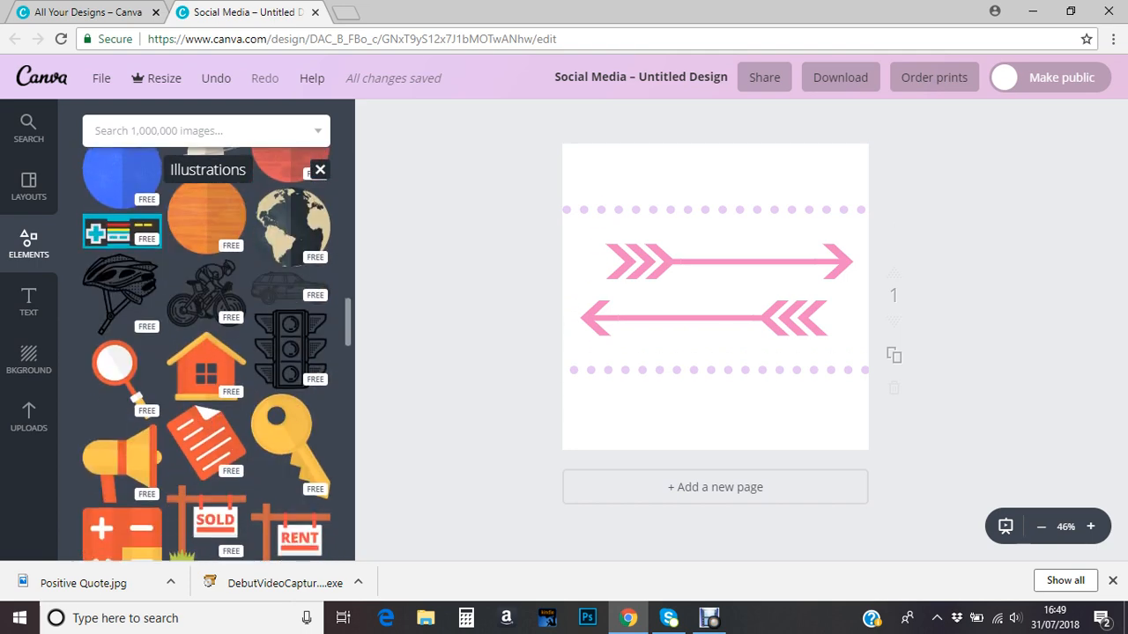
left_click(176, 317)
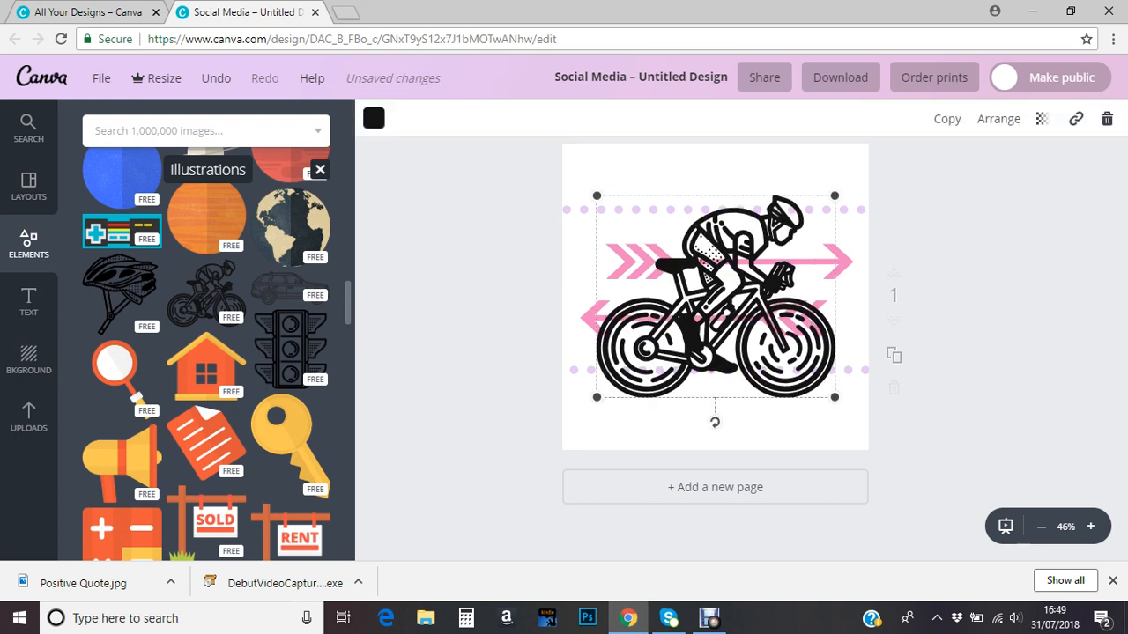
left_click(374, 118)
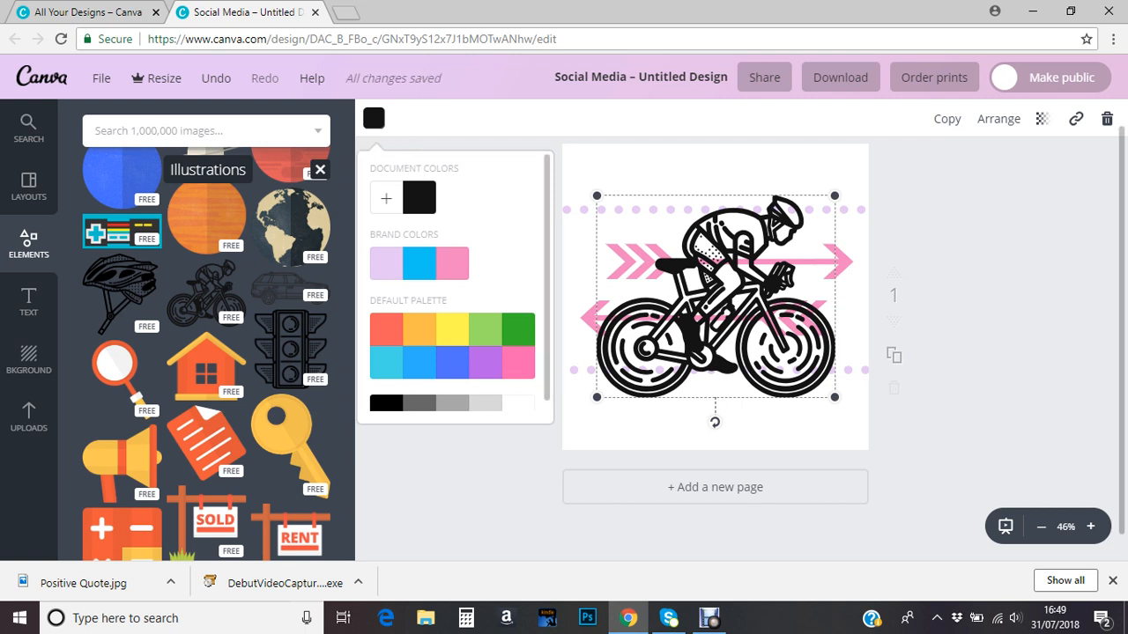
left_click(386, 328)
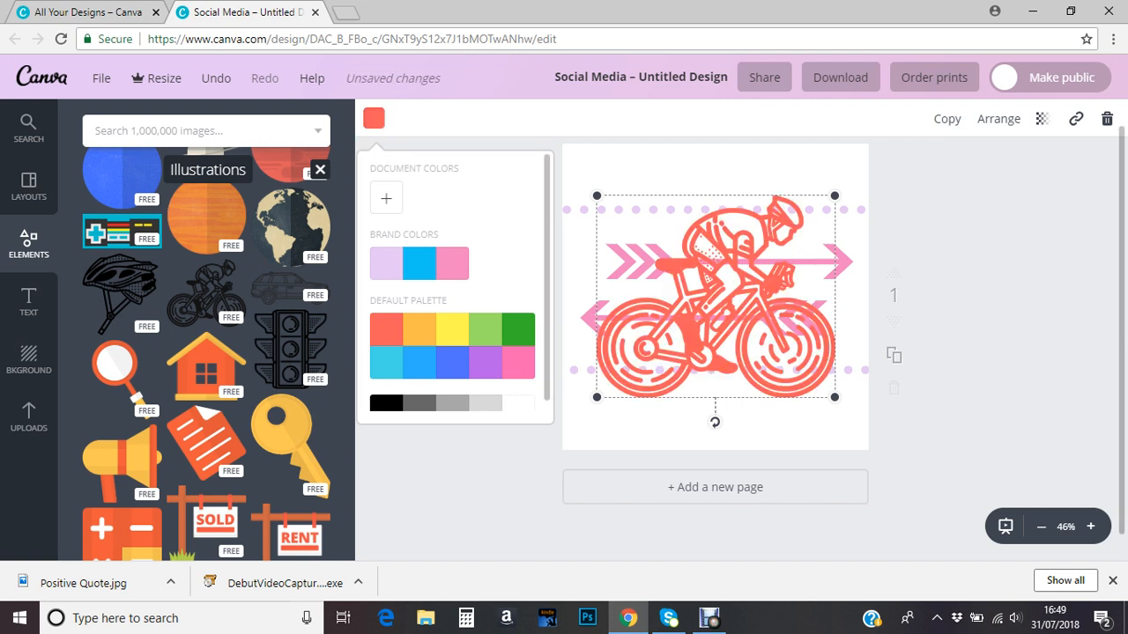
left_click(518, 329)
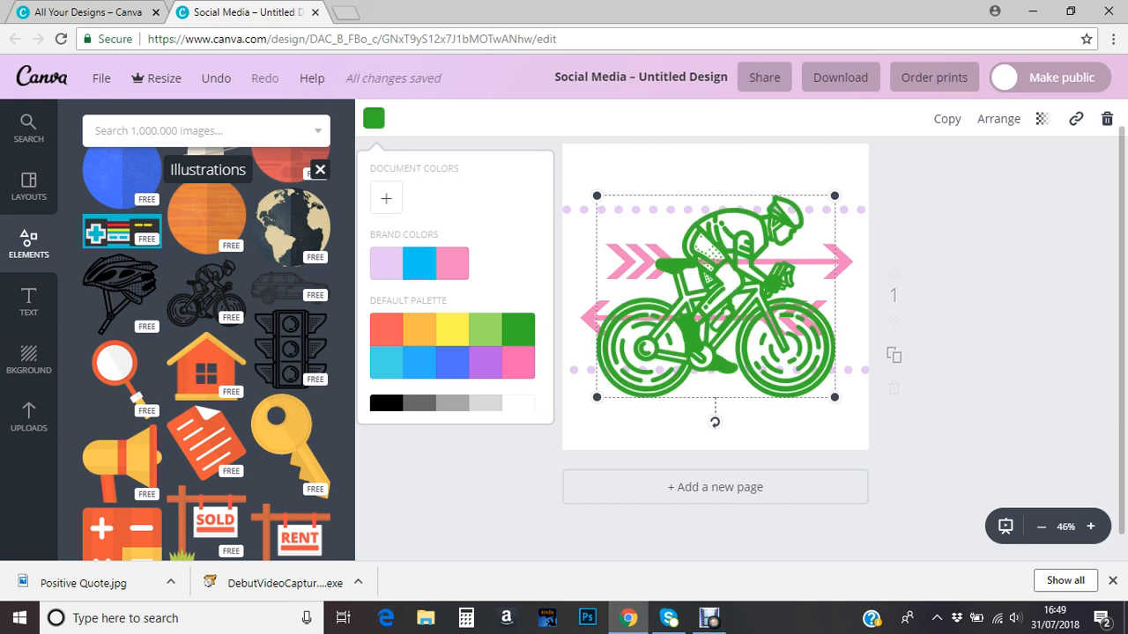
key("Delete")
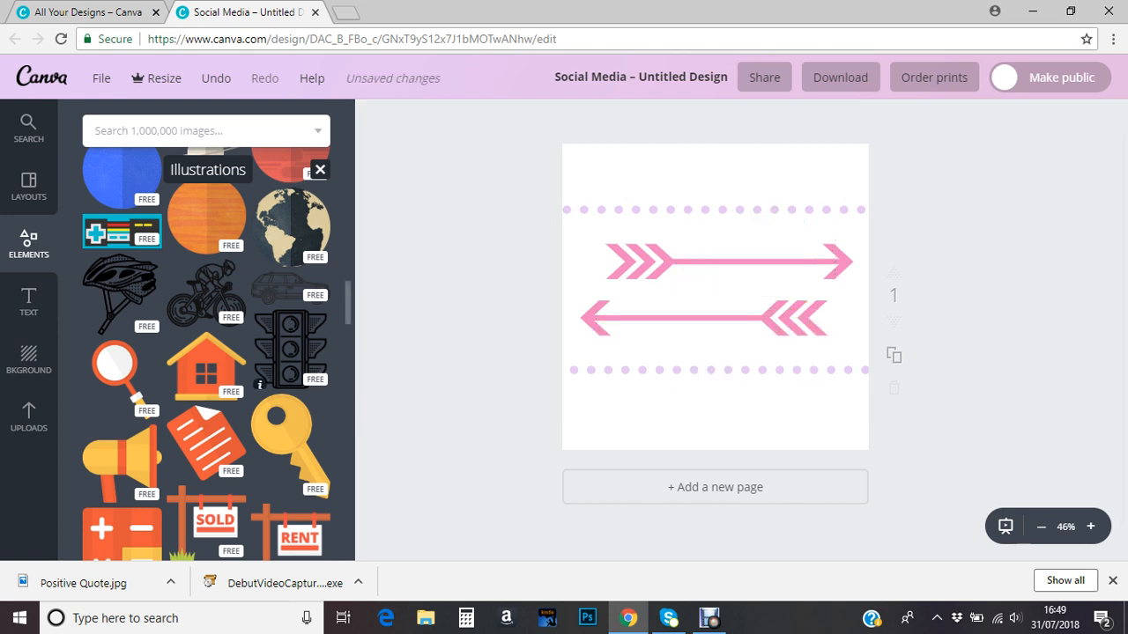
Browse the rest of the Illustrations collection through the flowers, bunnies and animals, and close the collection.
scroll(206, 352, "down", 10)
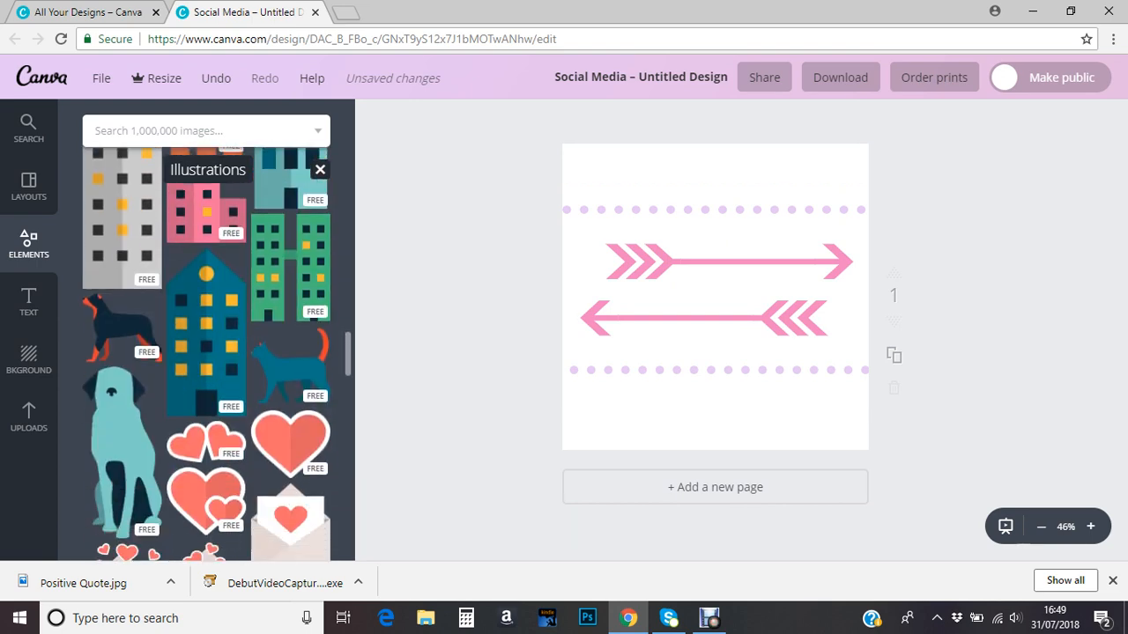
scroll(206, 353, "down", 8)
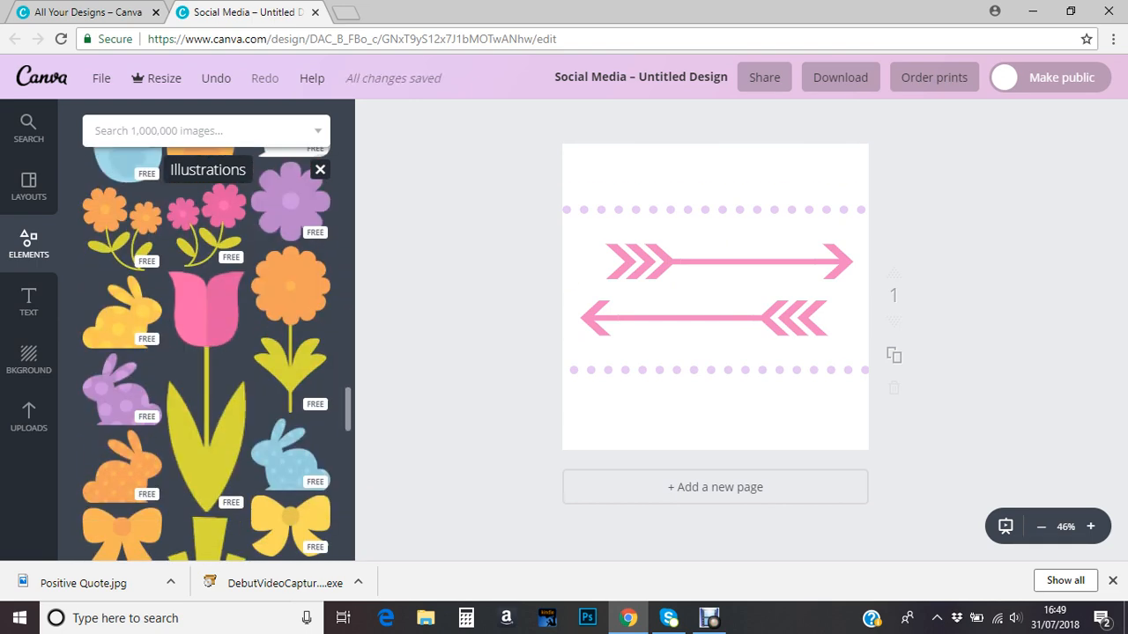
scroll(206, 352, "down", 8)
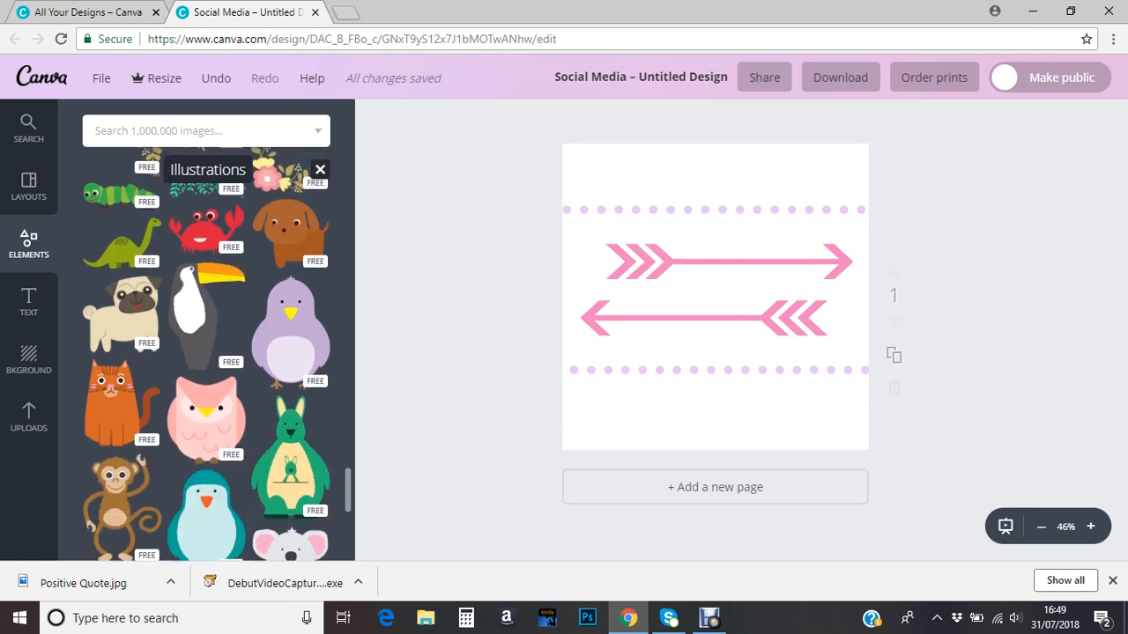
scroll(206, 352, "down", 8)
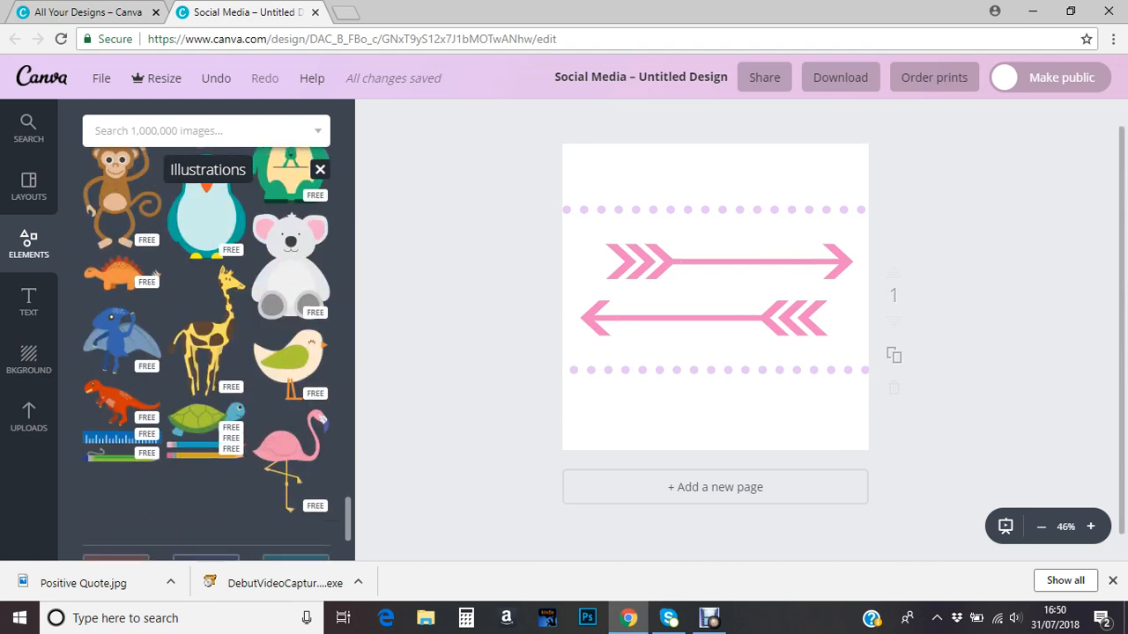
scroll(206, 352, "down", 1)
scroll(207, 352, "up", 10)
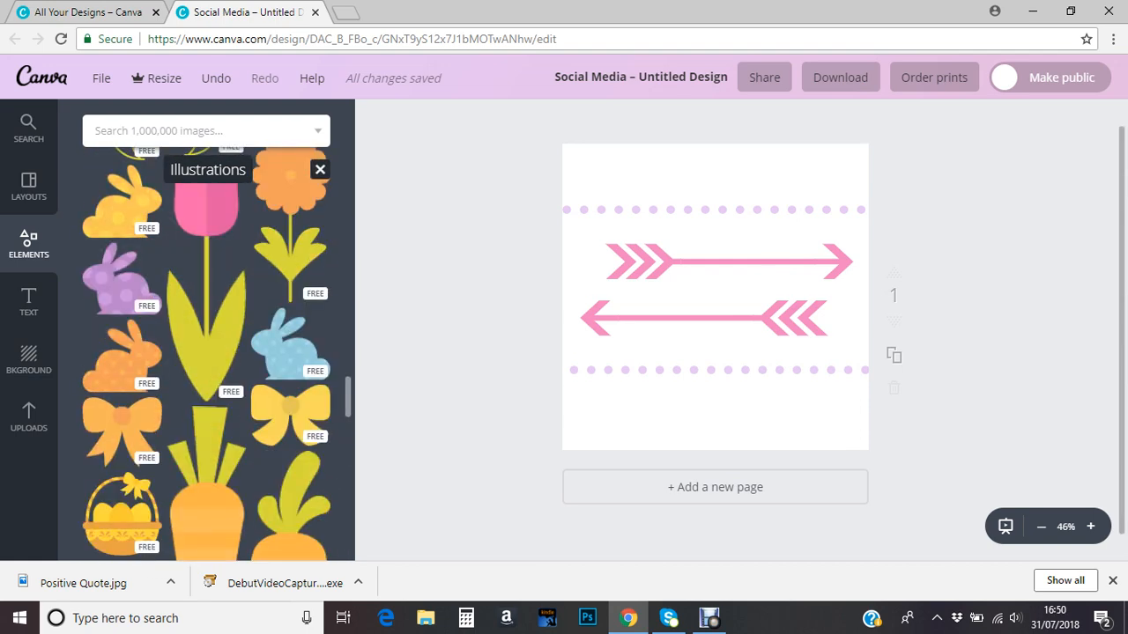
left_click(319, 170)
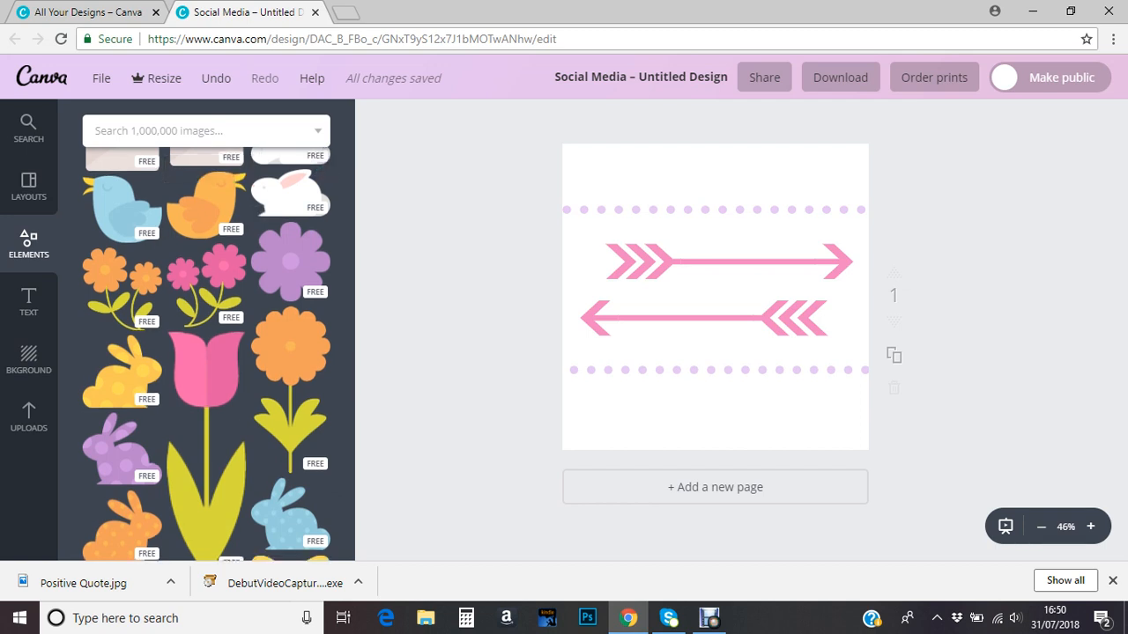
Add the yellow light bulb from the Icons collection to the page and recolour it dark green.
left_click(110, 423)
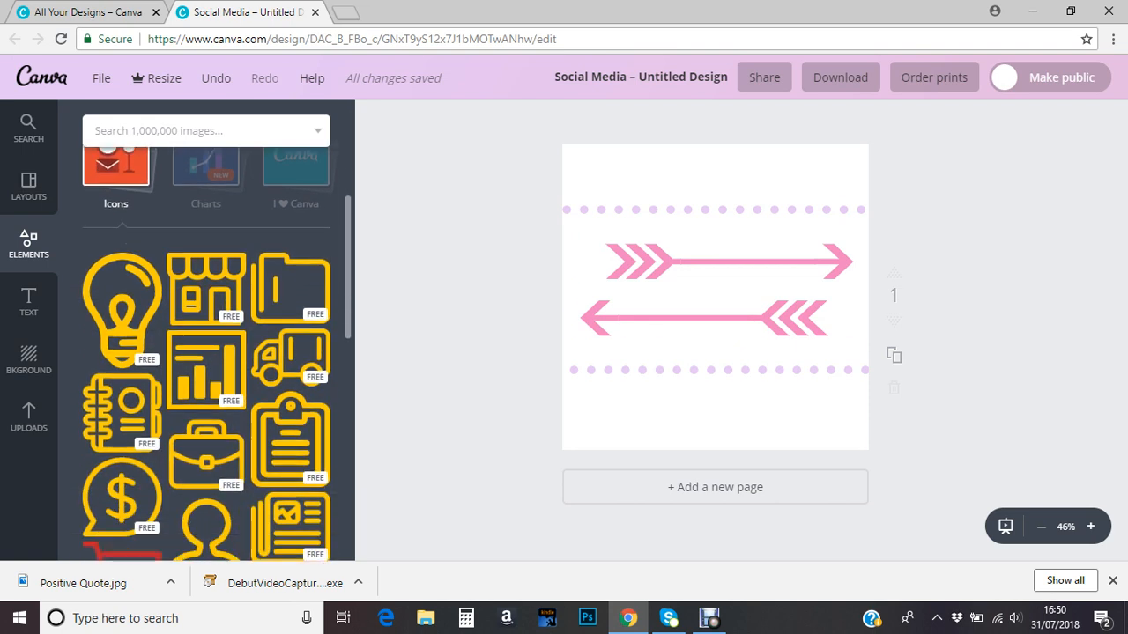
left_click(91, 364)
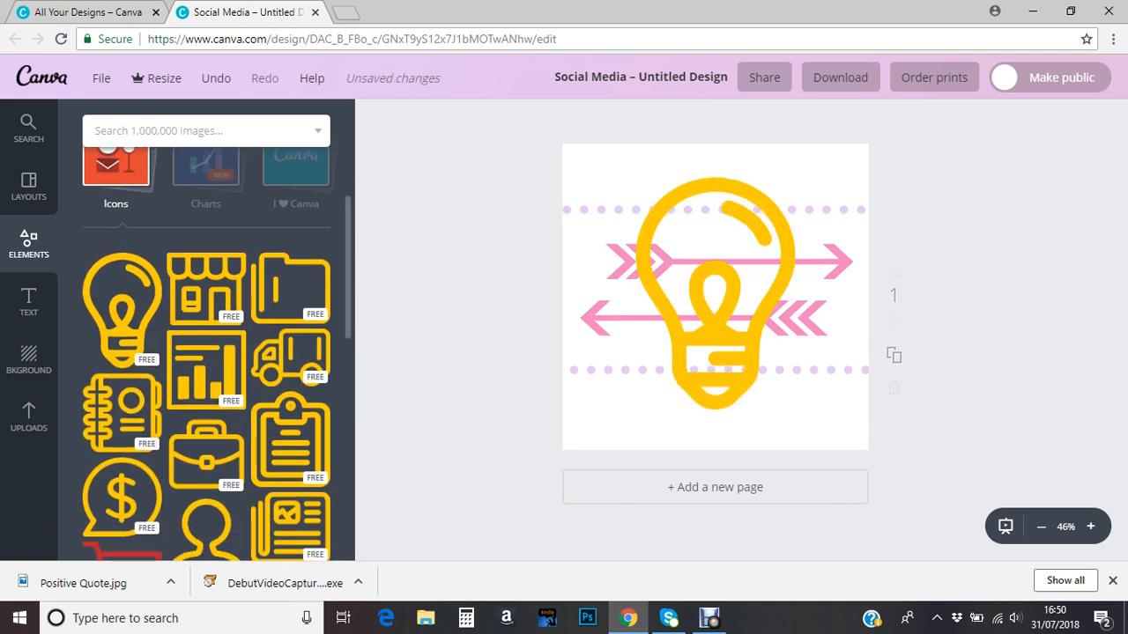
left_click(374, 118)
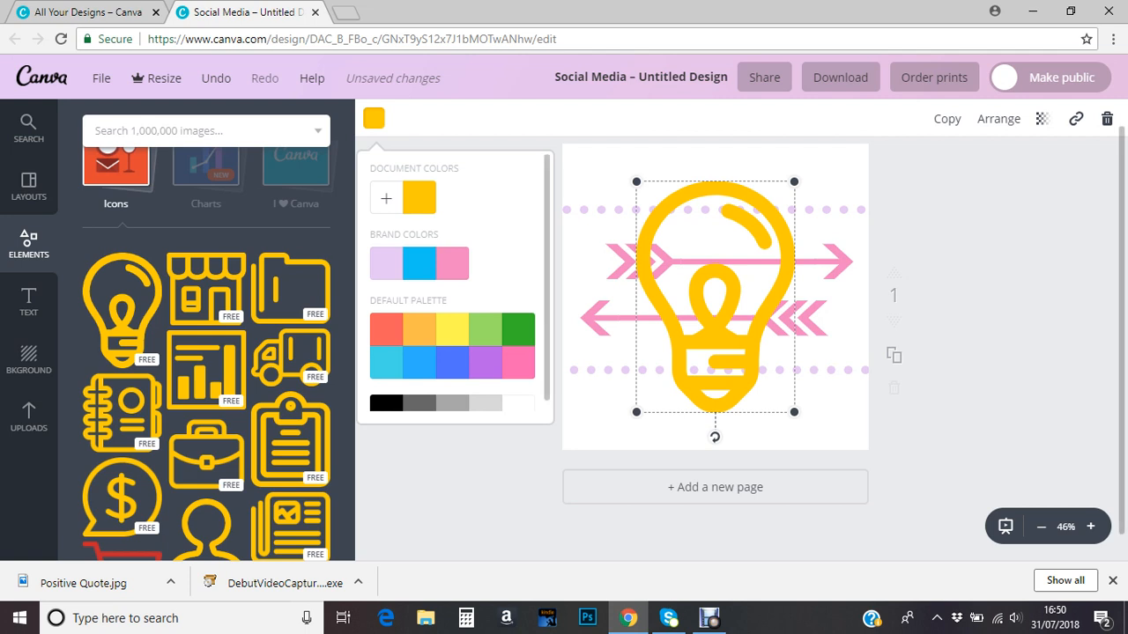
left_click(518, 329)
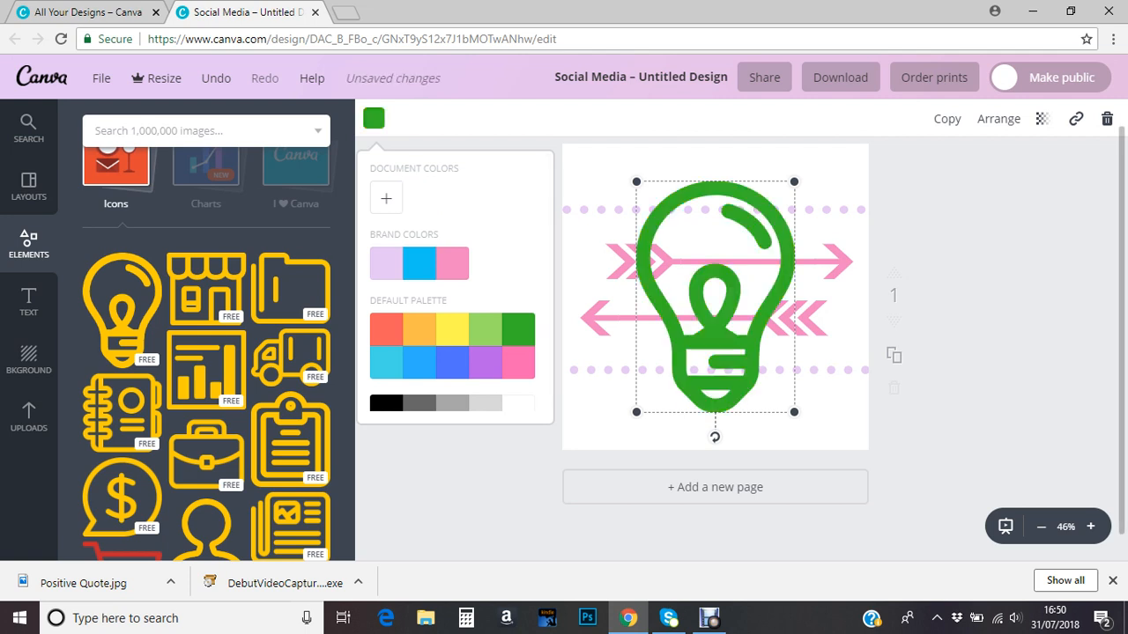
Shrink the green light bulb, try it at the page's lower left and centred over the lower dotted line, and delete it.
left_click_drag(716, 297, 649, 343)
left_click_drag(727, 228, 628, 373)
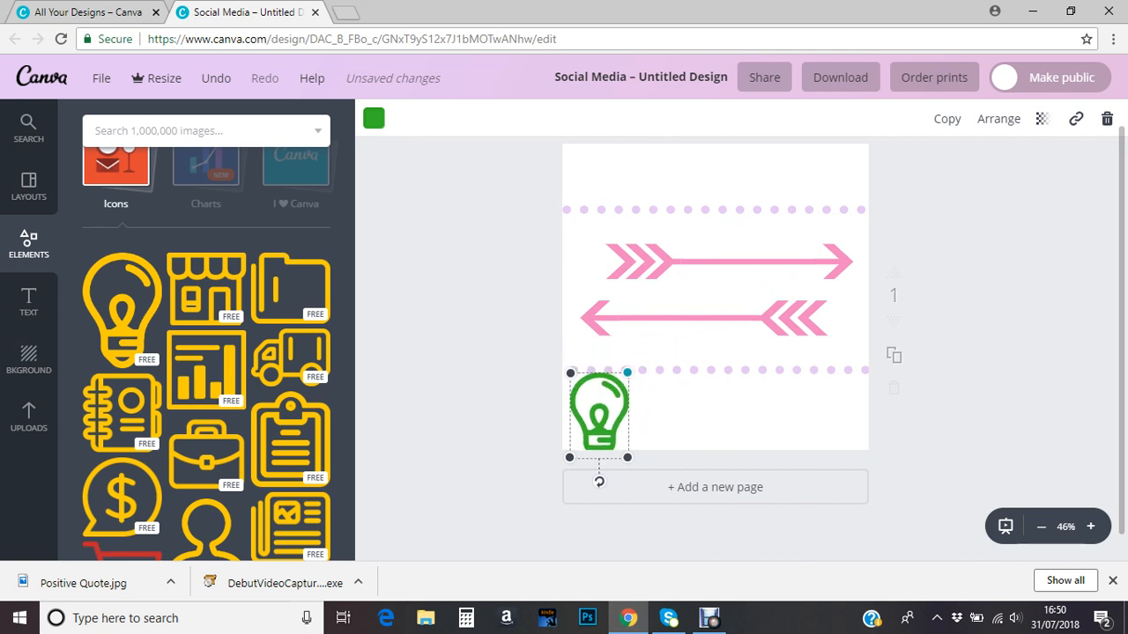
left_click_drag(598, 413, 681, 383)
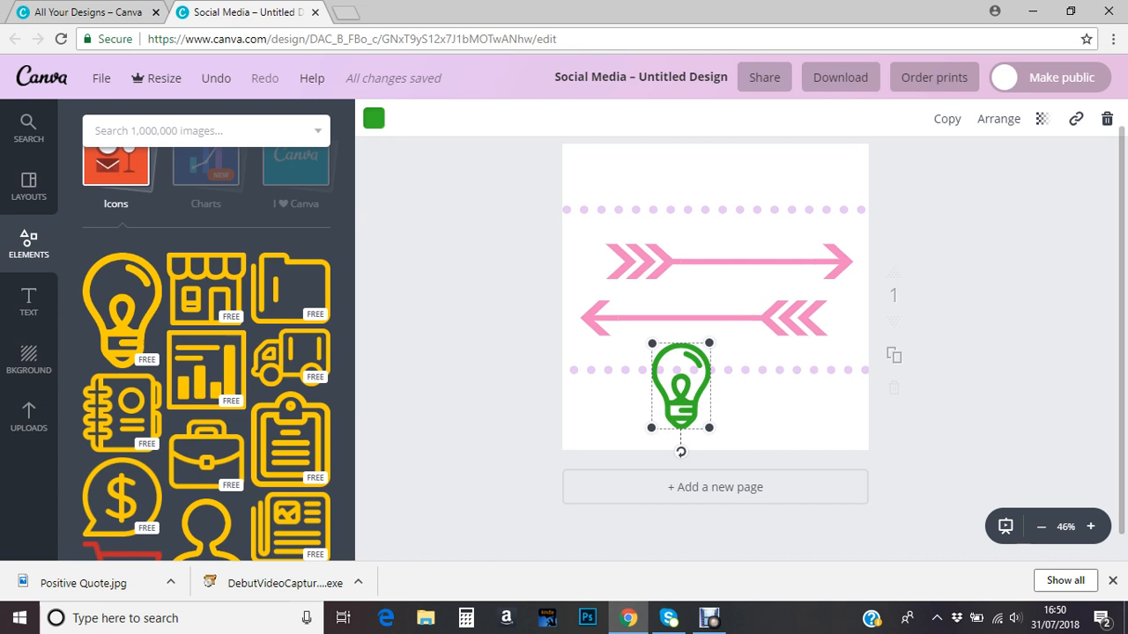
left_click_drag(680, 385, 715, 389)
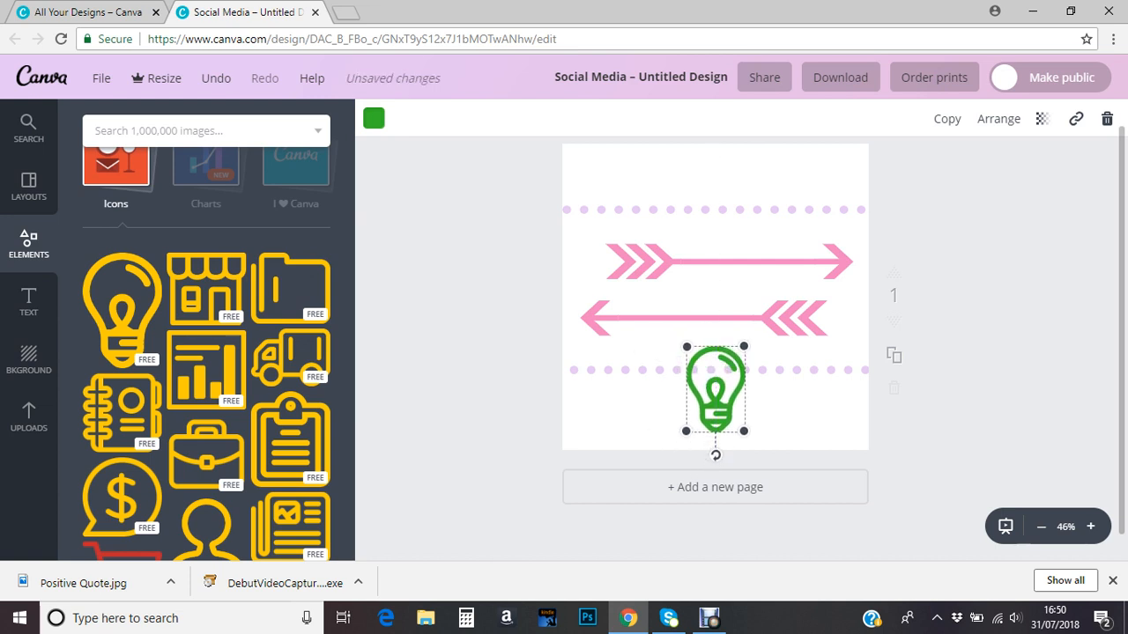
key("Delete")
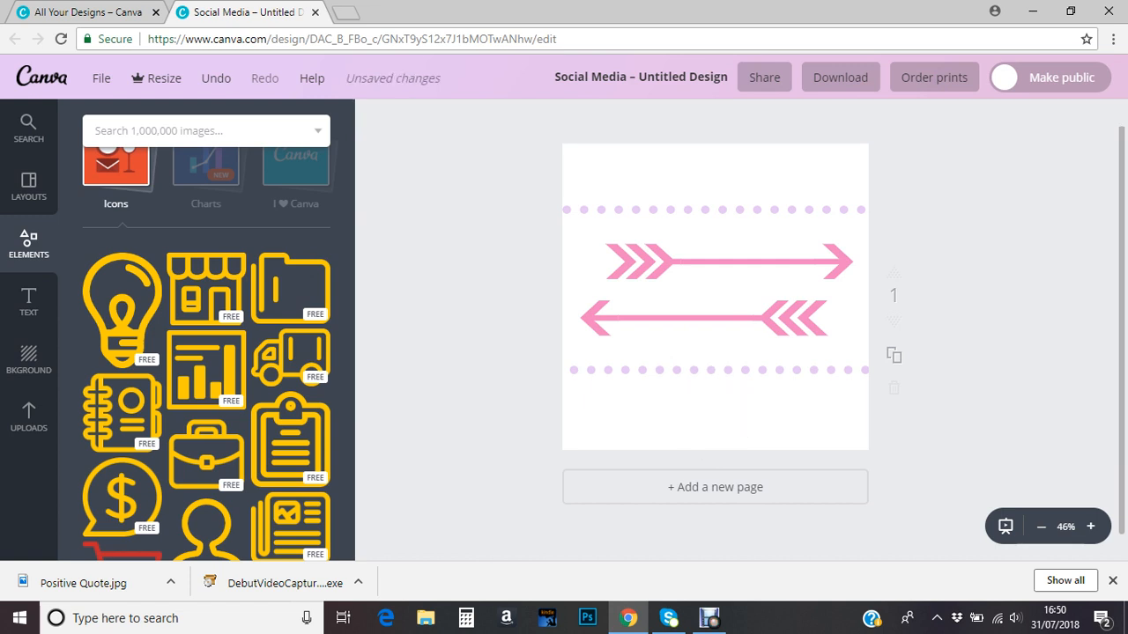
Clear the page by deleting both lilac dotted lines and both pink arrows.
left_click(714, 370)
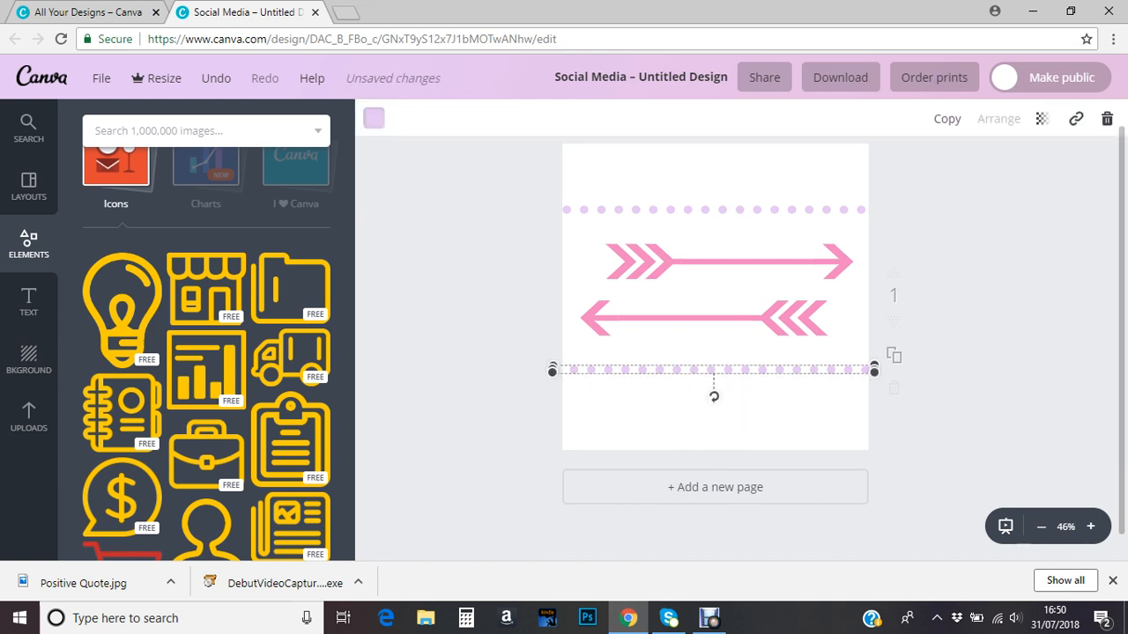
key("Delete")
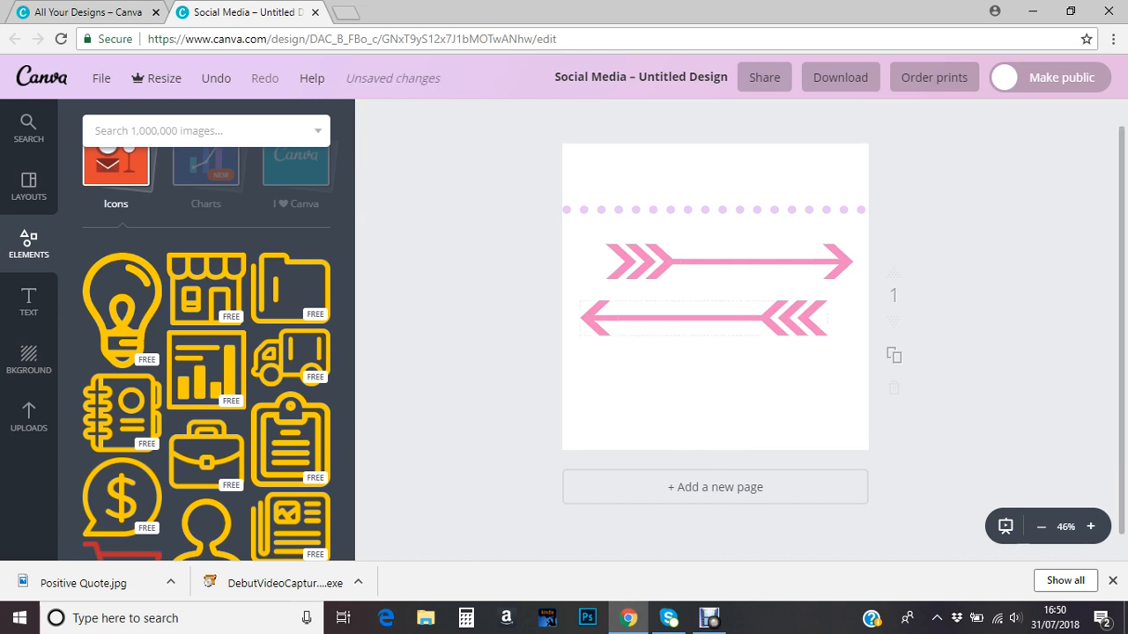
left_click(705, 319)
key("Delete")
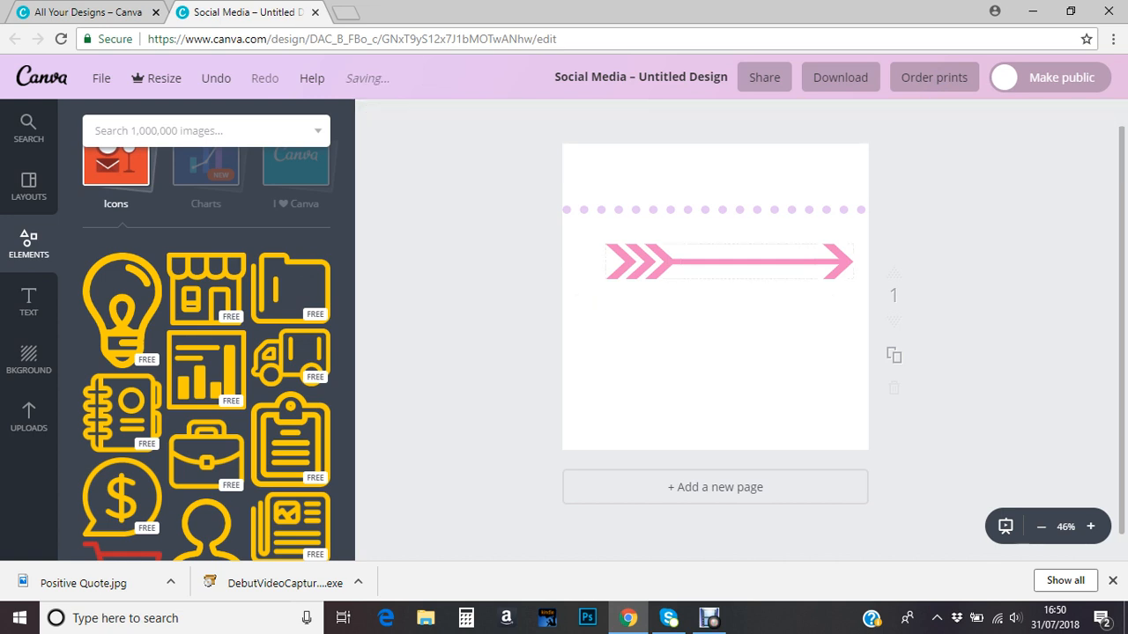
left_click(728, 261)
key("Delete")
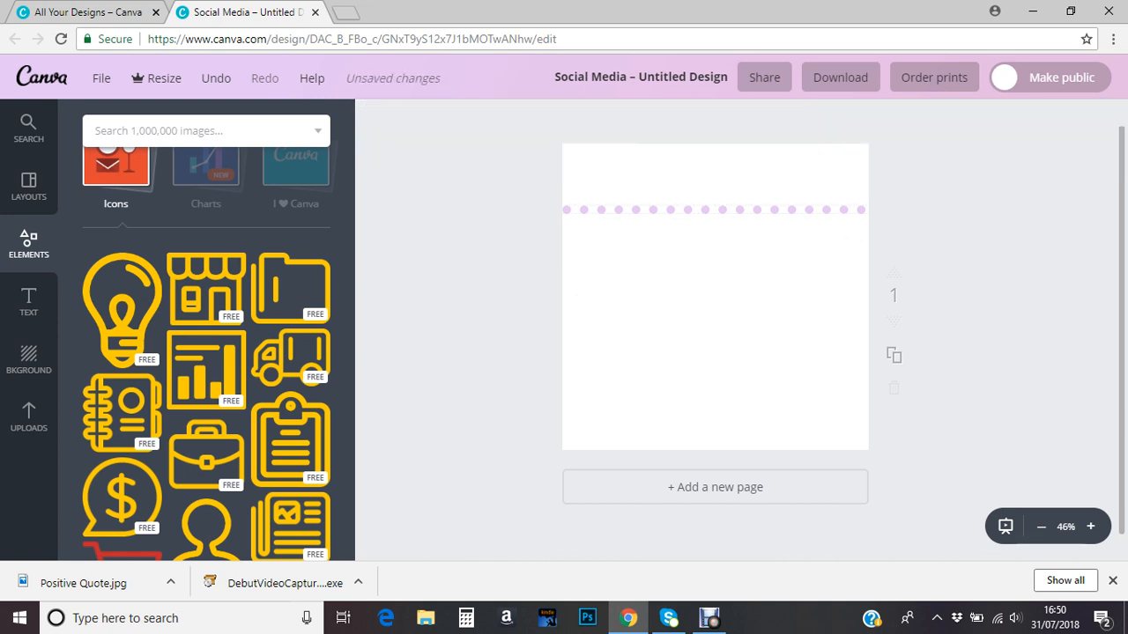
left_click(707, 213)
key("Delete")
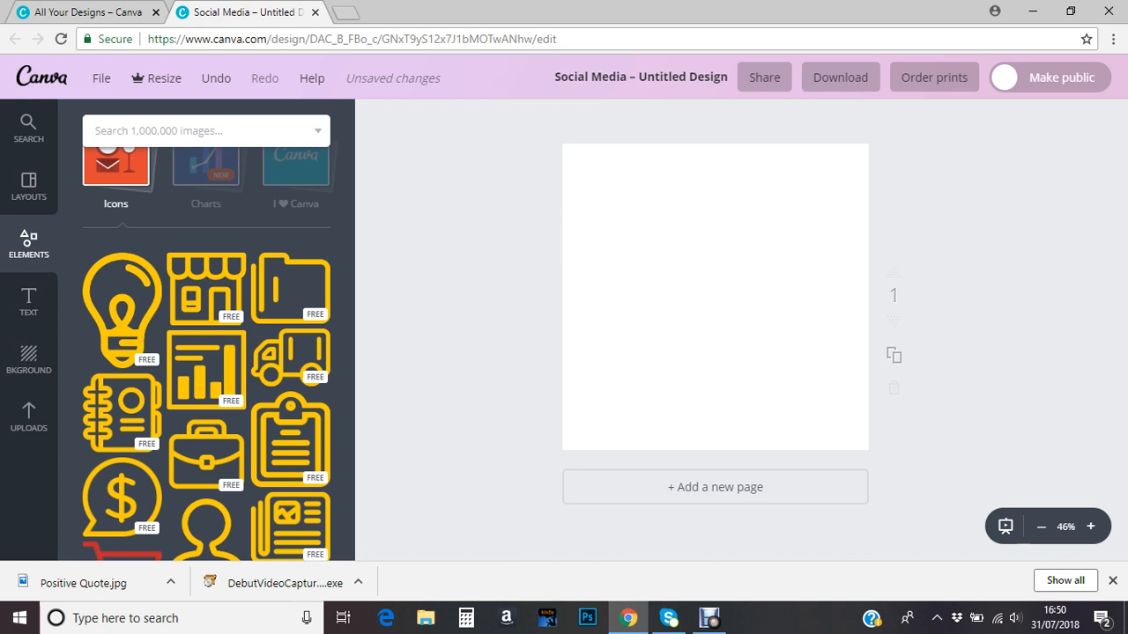
Open the I ♥ Canva collection and look through its stickers and badges.
scroll(206, 352, "up", 3)
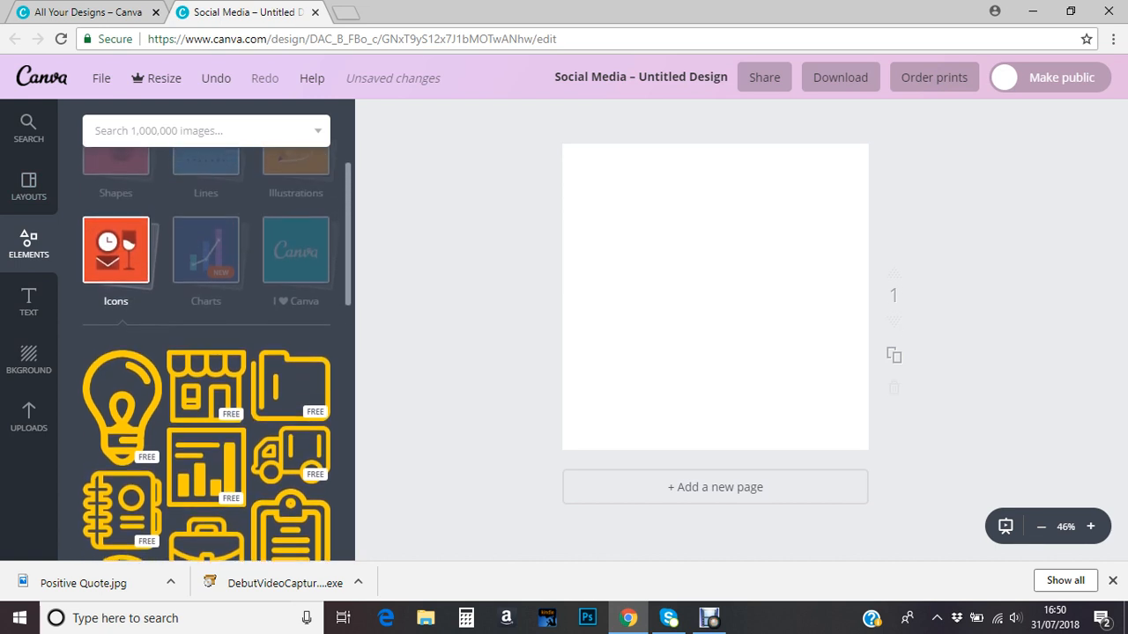
scroll(206, 353, "up", 1)
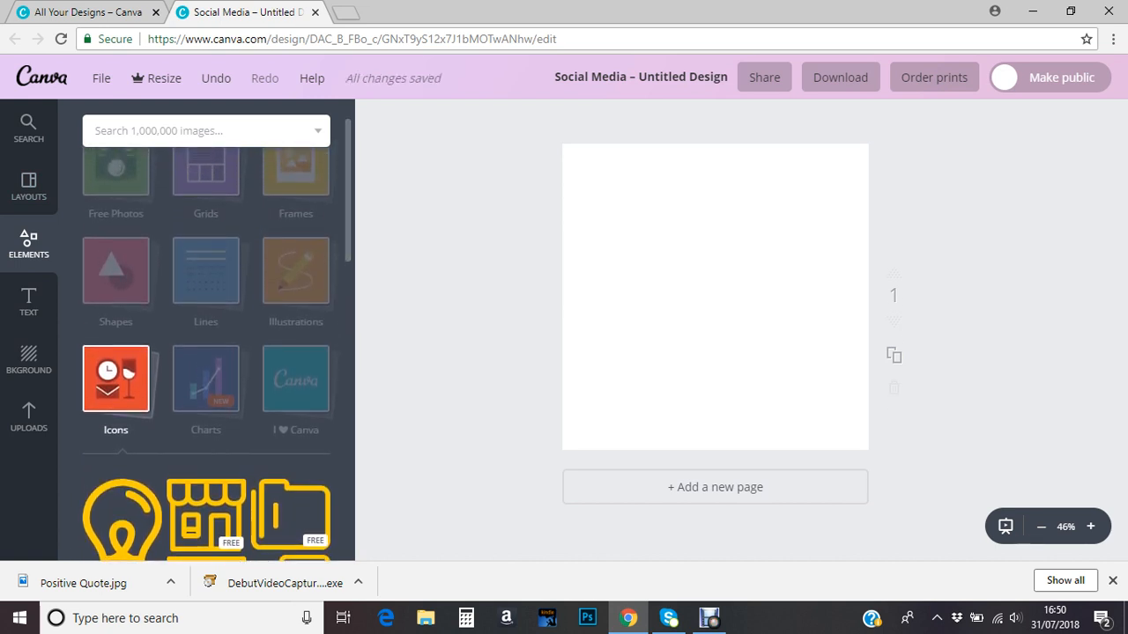
scroll(206, 352, "up", 2)
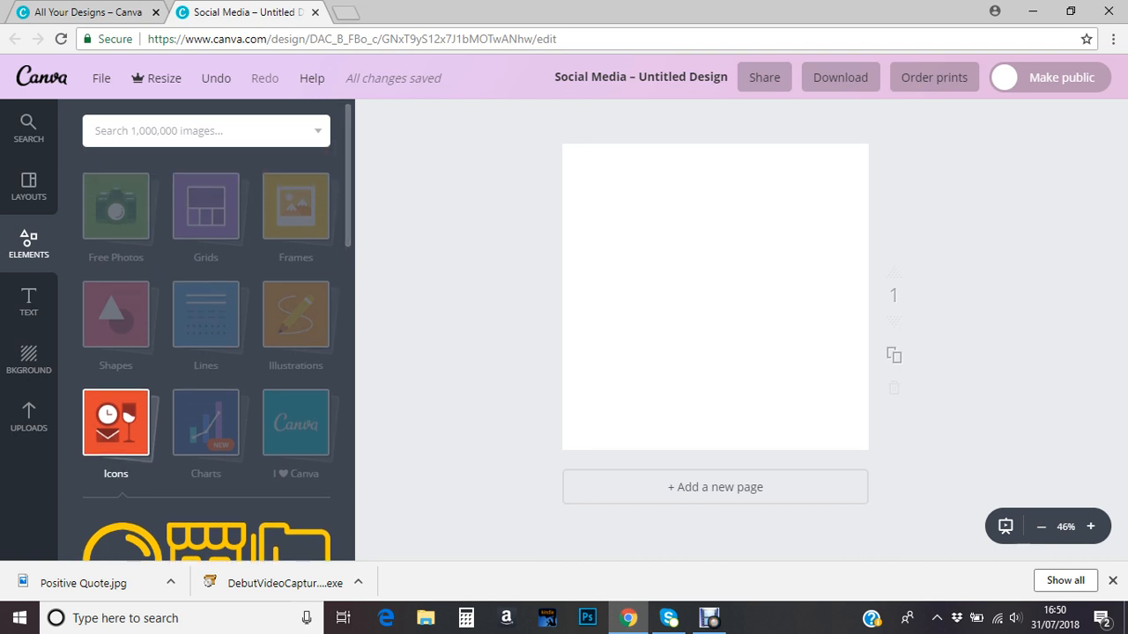
left_click(295, 423)
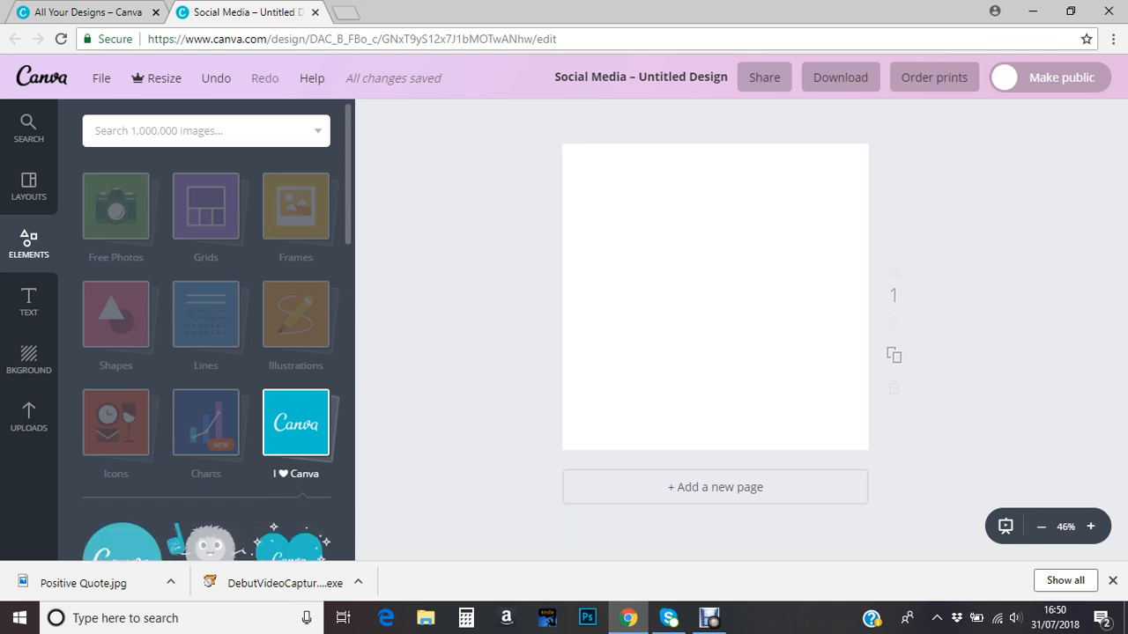
left_click(295, 423)
left_click(296, 423)
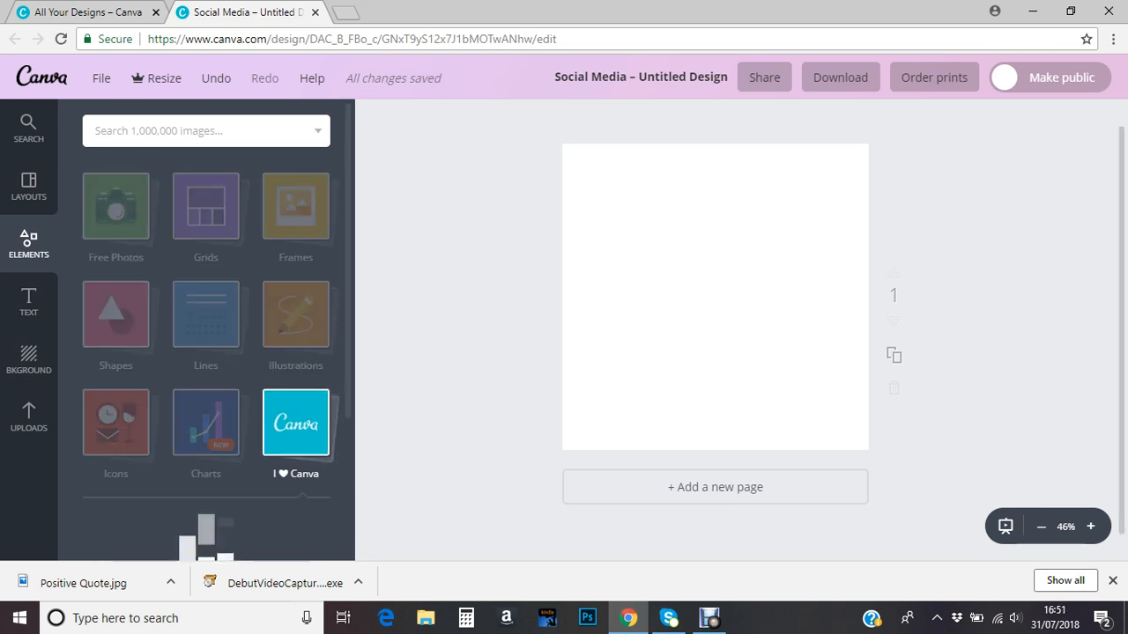
scroll(206, 353, "down", 10)
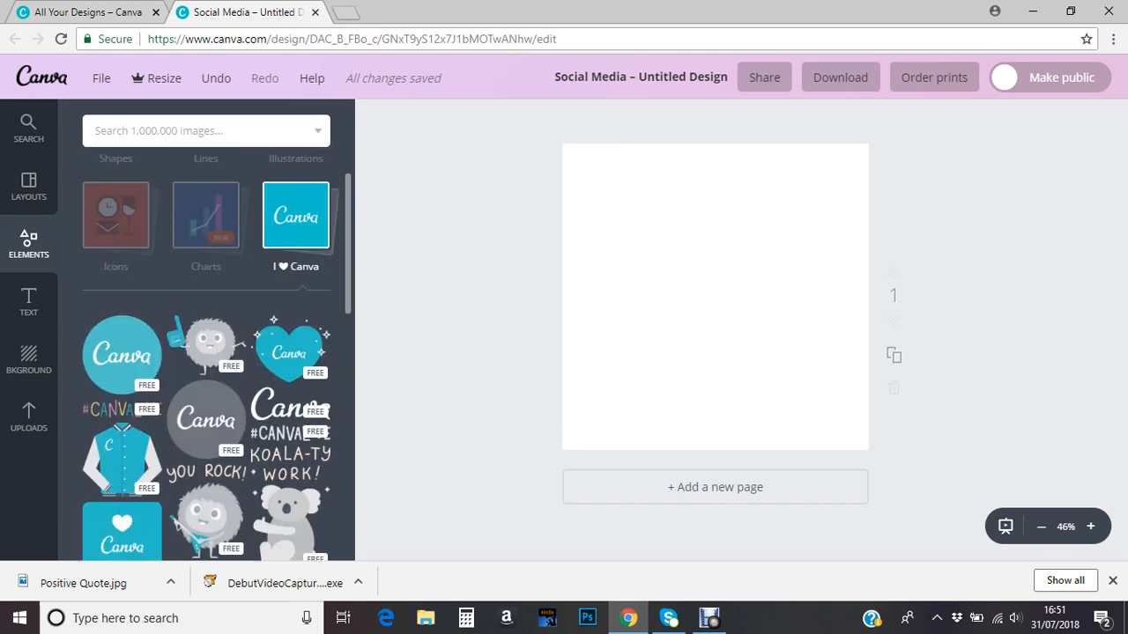
scroll(206, 353, "up", 10)
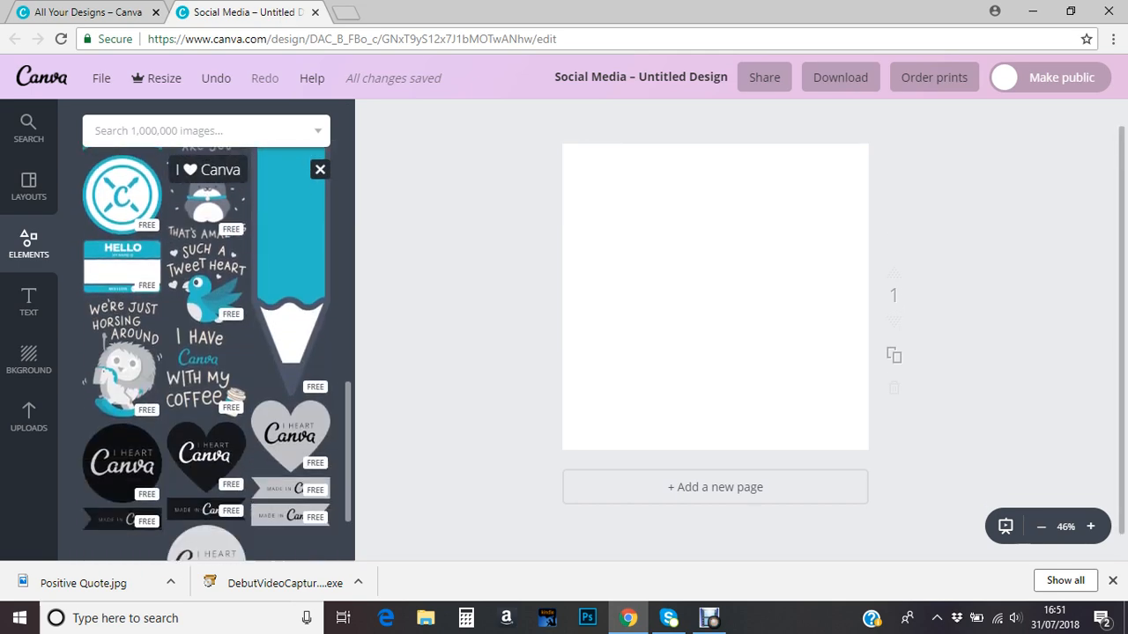
left_click(295, 320)
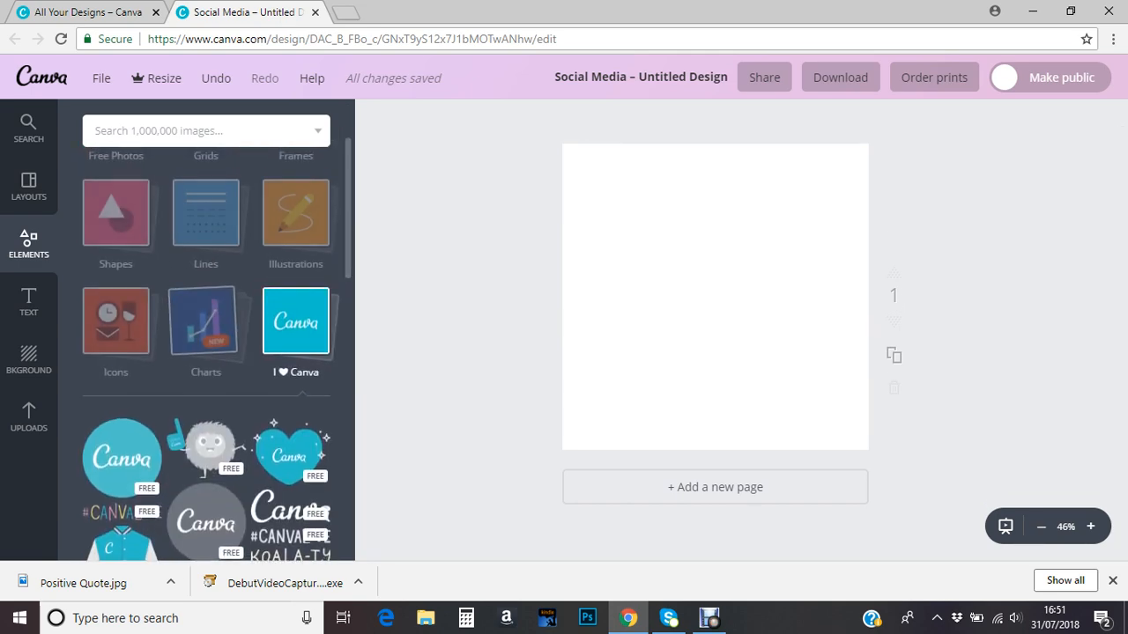
Add a bar chart from the Charts collection, try it as a line chart, and delete it from the page.
left_click(201, 423)
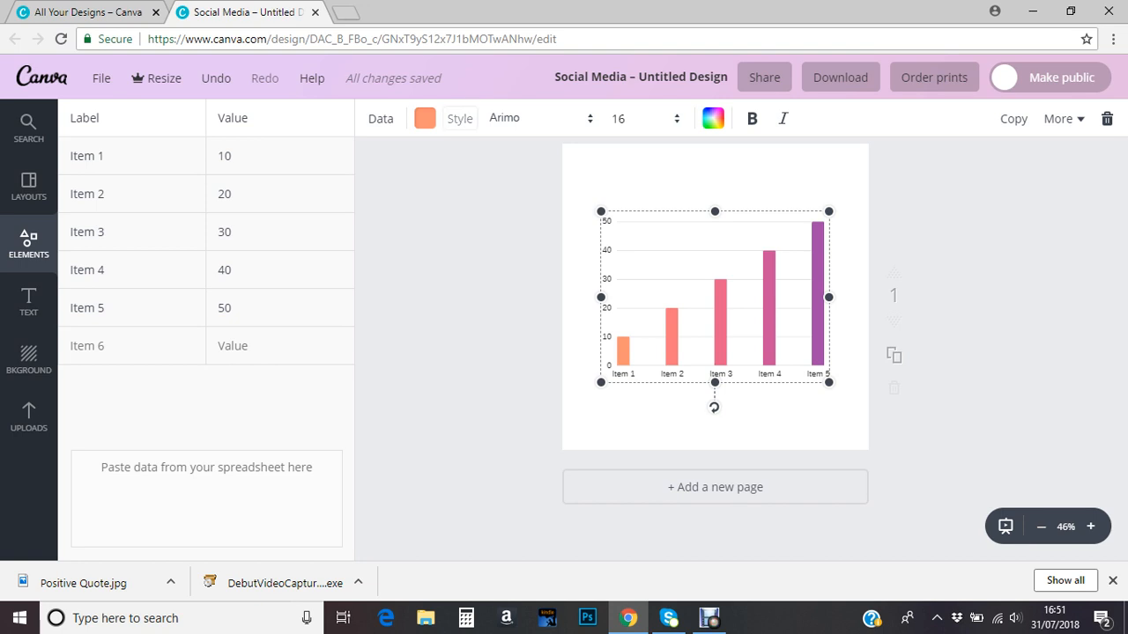
left_click(459, 118)
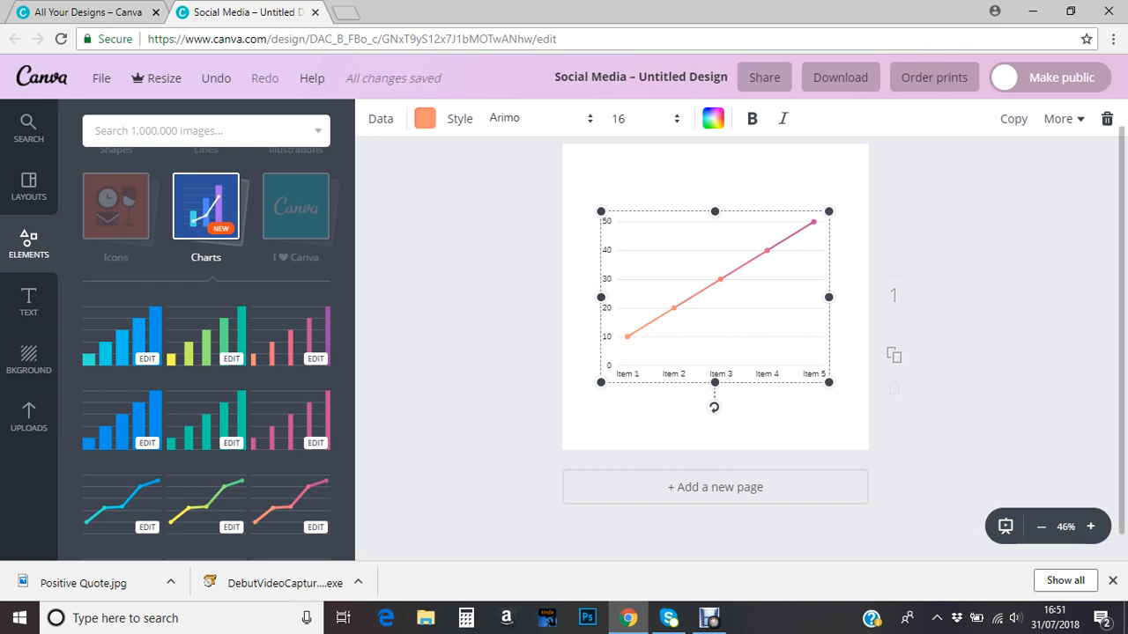
key("Escape")
left_click(715, 297)
key("Delete")
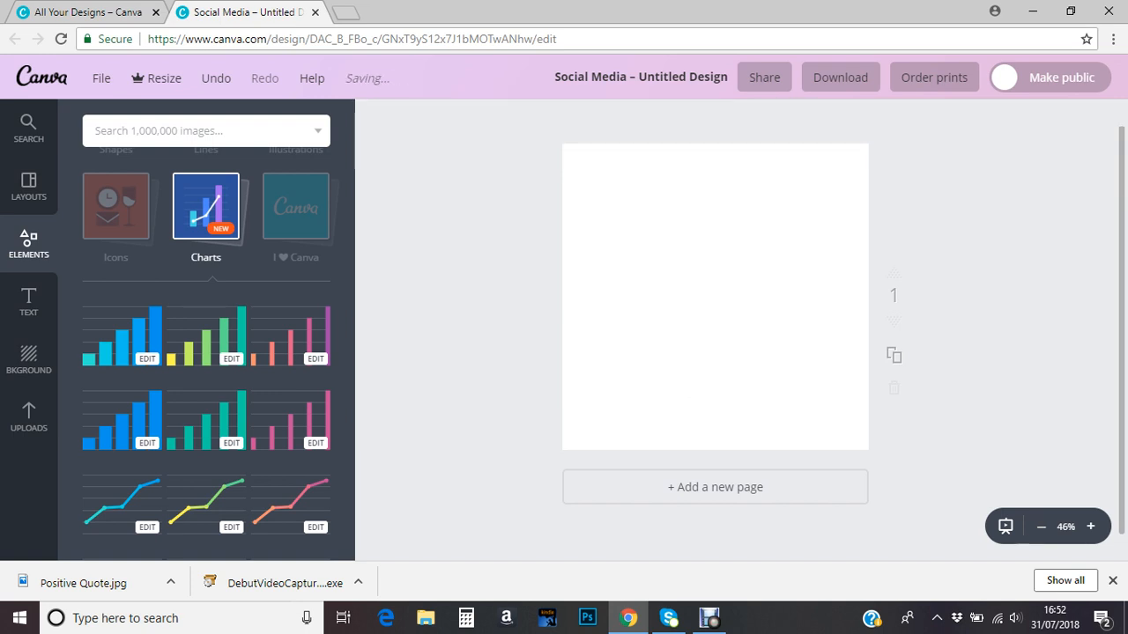
Look through the rest of the Charts collection, down to the overlapping-circle diagrams.
scroll(205, 353, "down", 15)
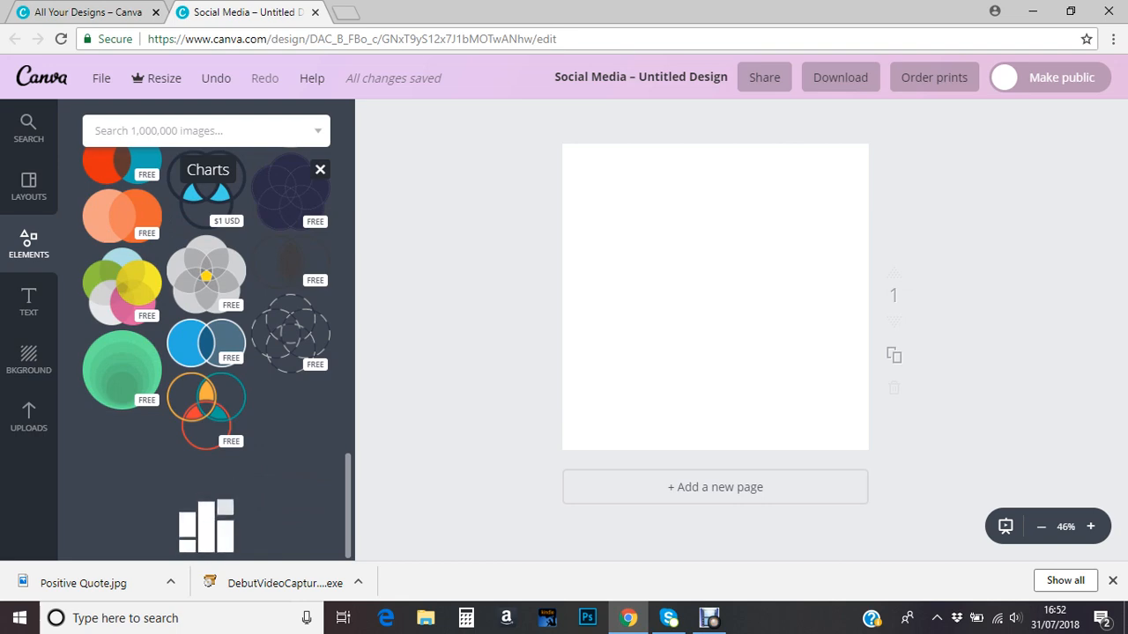
scroll(206, 352, "up", 2)
scroll(206, 353, "down", 3)
scroll(206, 352, "up", 15)
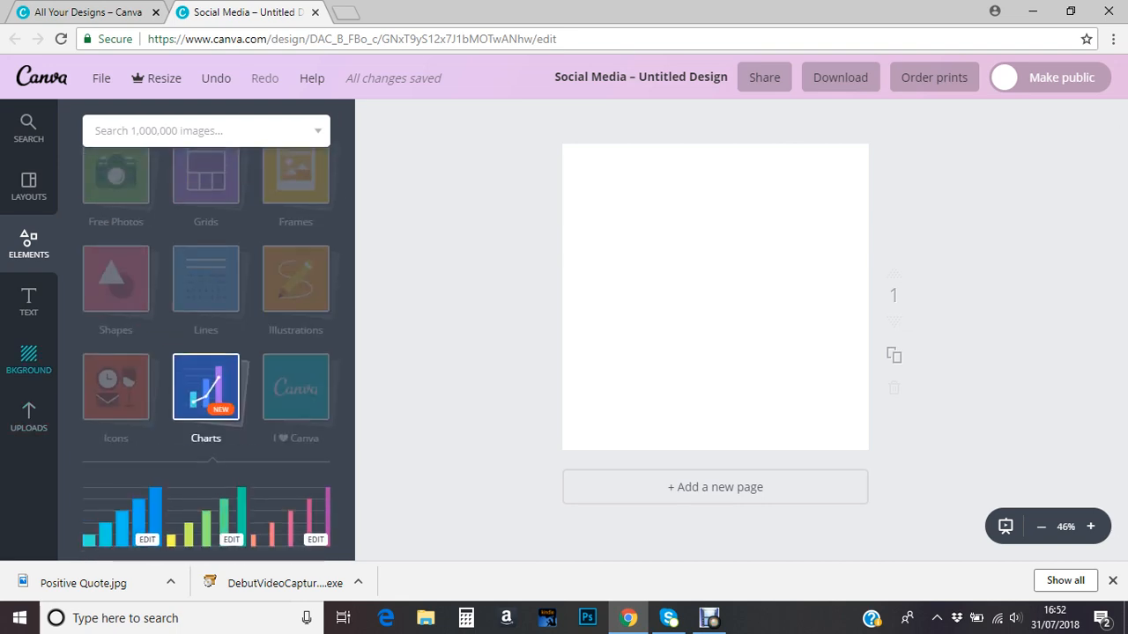
Look through the background colours, free patterns and paid photo textures available for the page.
left_click(28, 360)
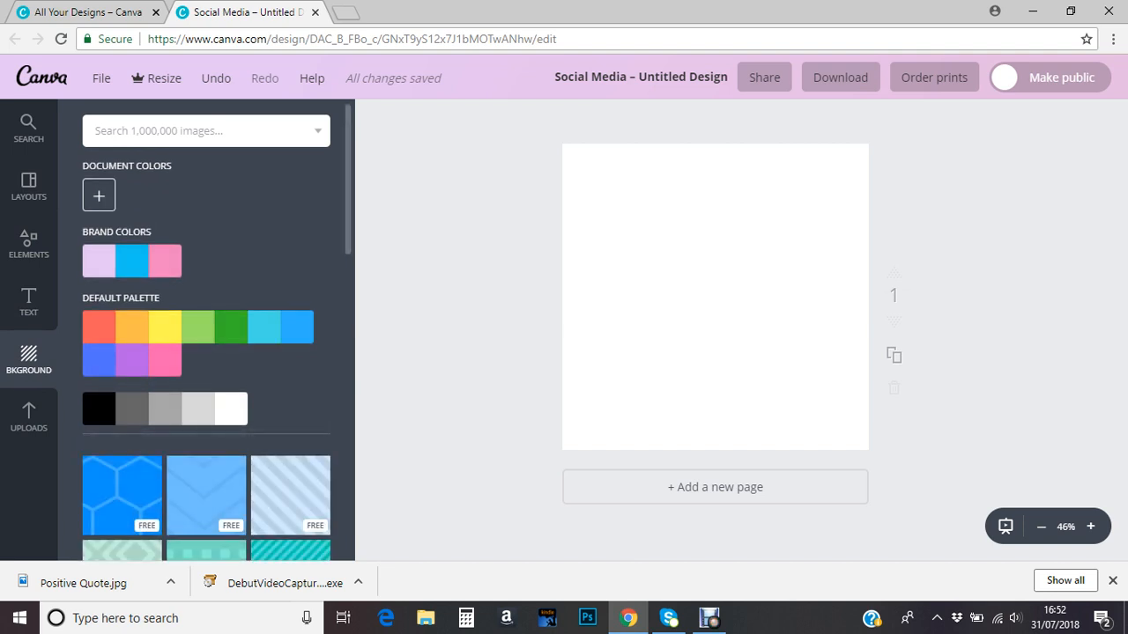
left_click(28, 418)
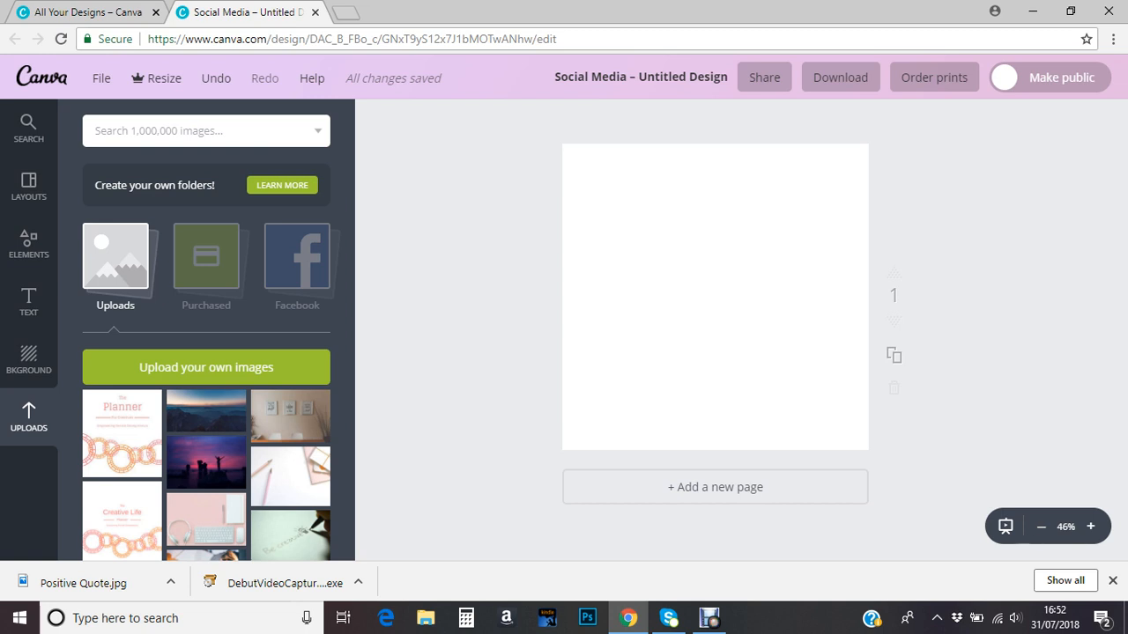
left_click(29, 359)
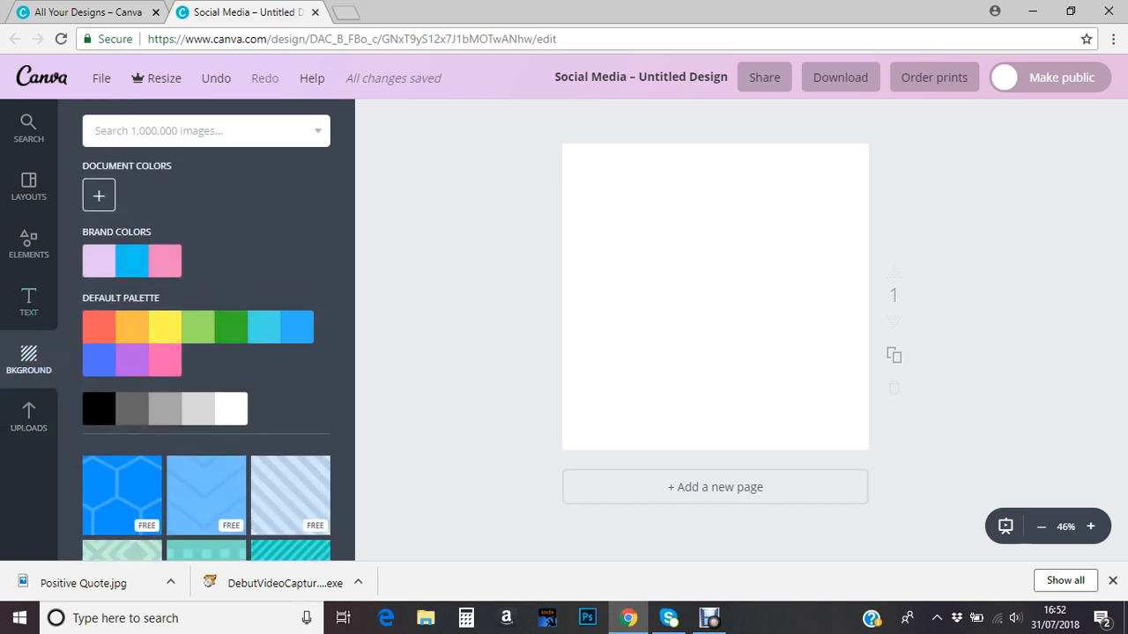
scroll(206, 353, "down", 3)
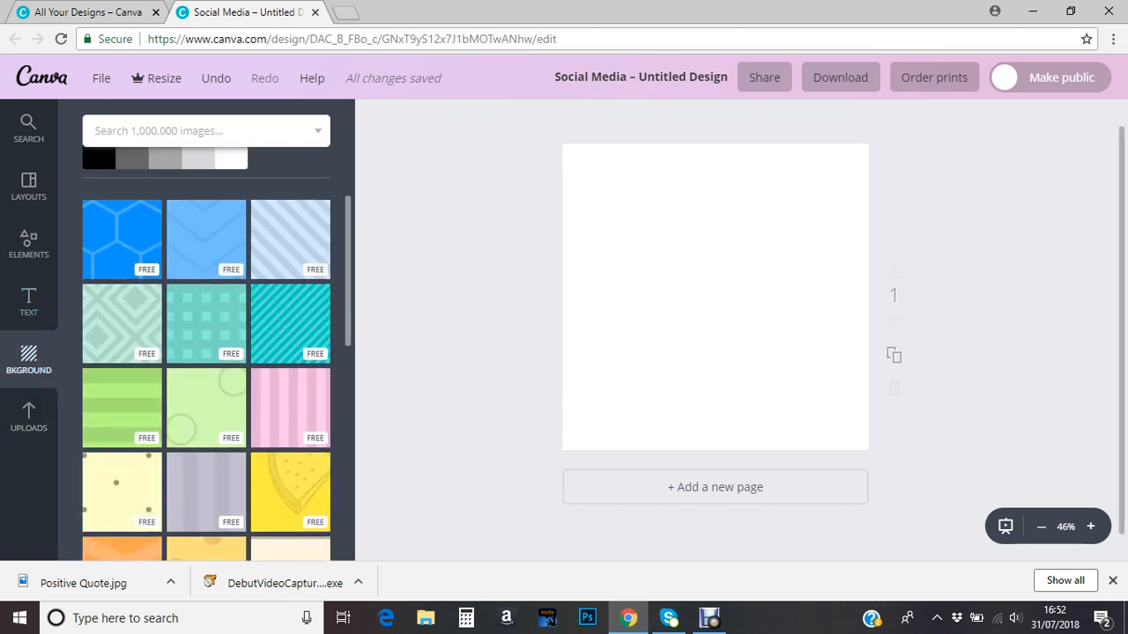
scroll(207, 352, "down", 4)
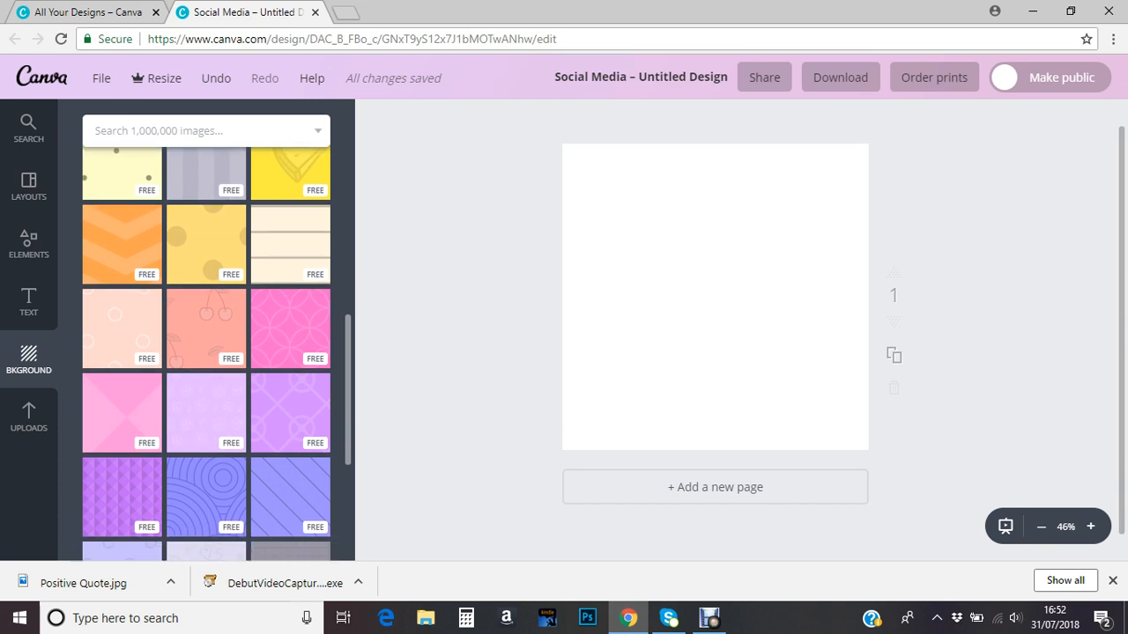
scroll(206, 353, "down", 4)
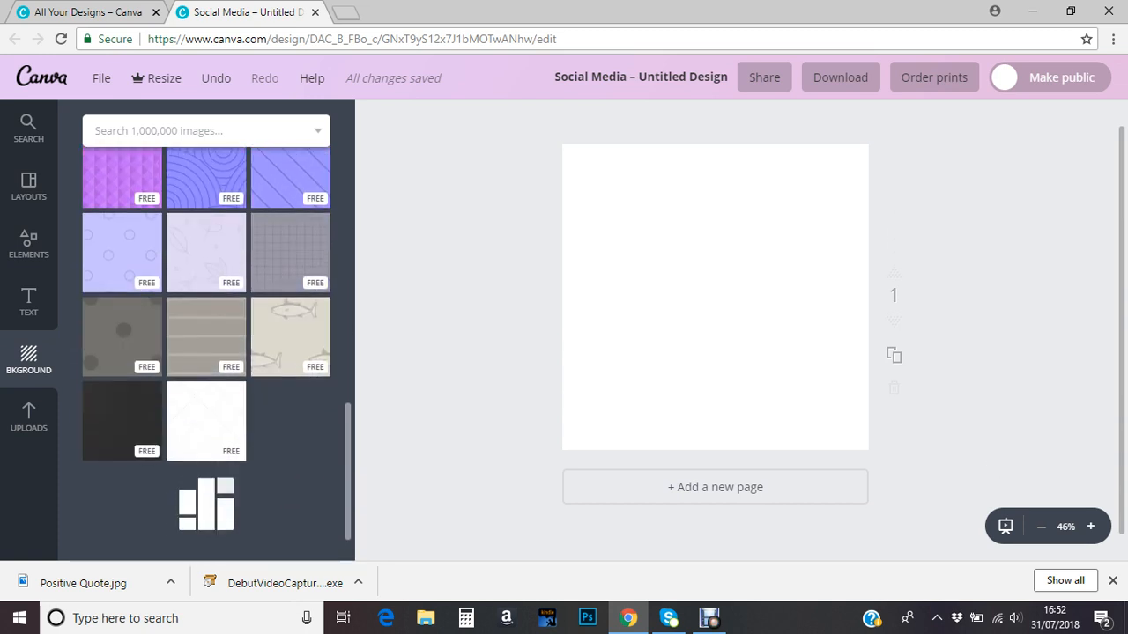
scroll(207, 352, "down", 3)
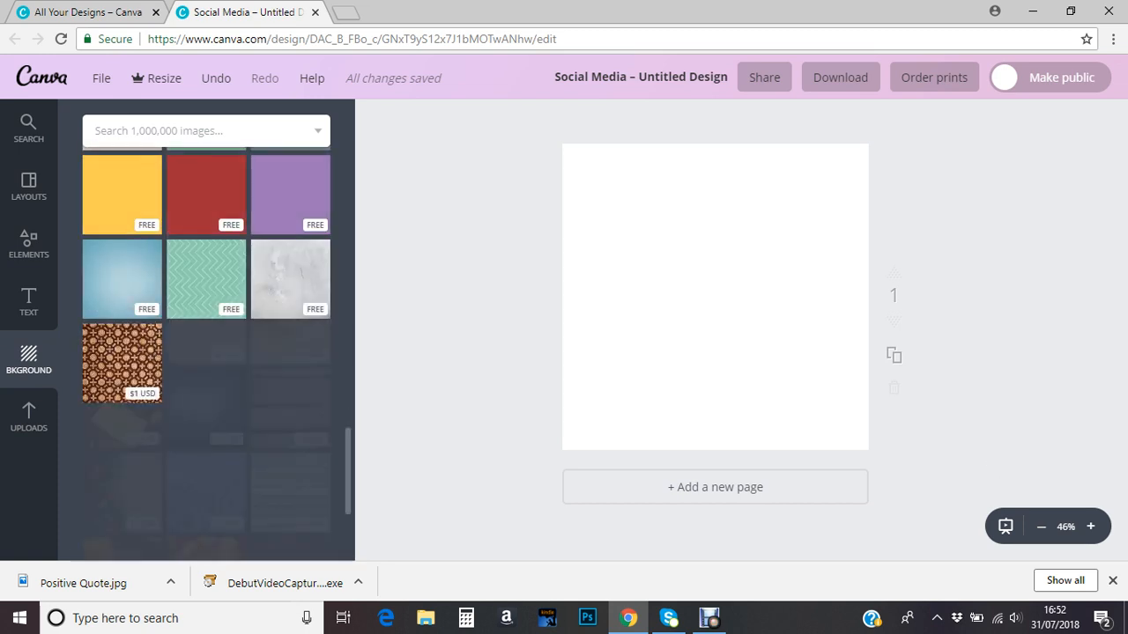
scroll(206, 353, "down", 2)
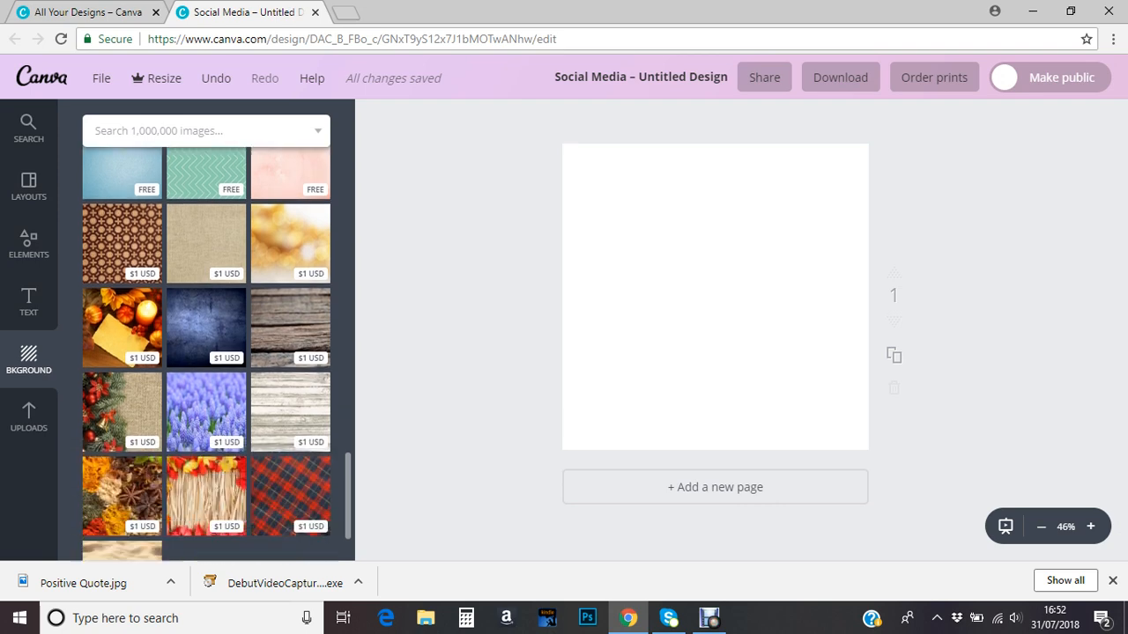
scroll(290, 255, "down", 2)
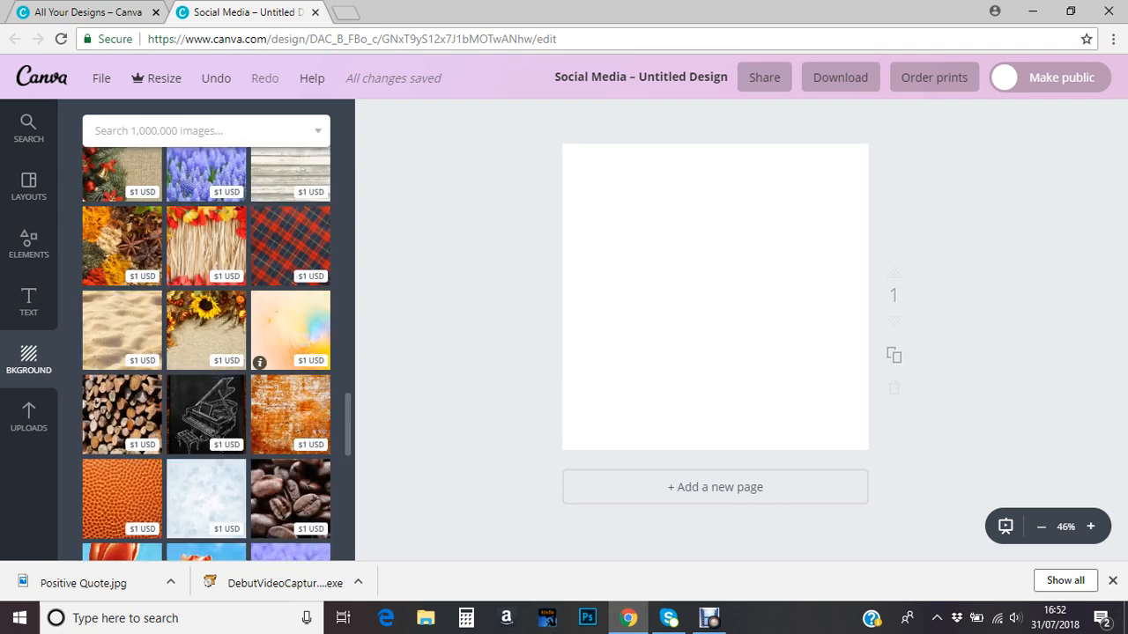
scroll(143, 449, "down", 10)
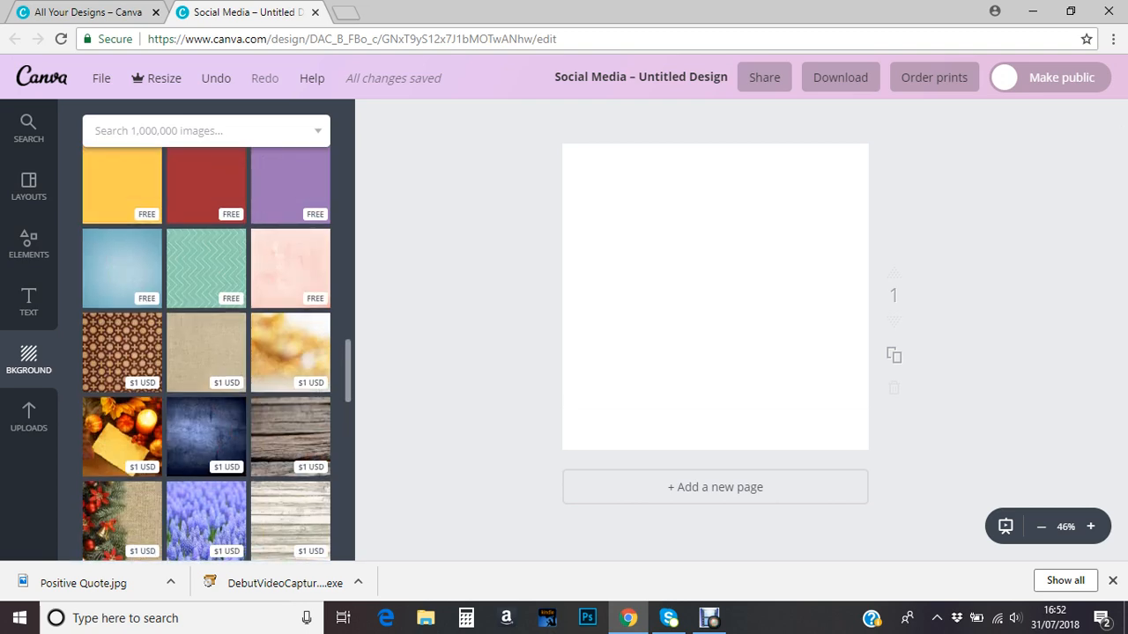
scroll(207, 353, "up", 10)
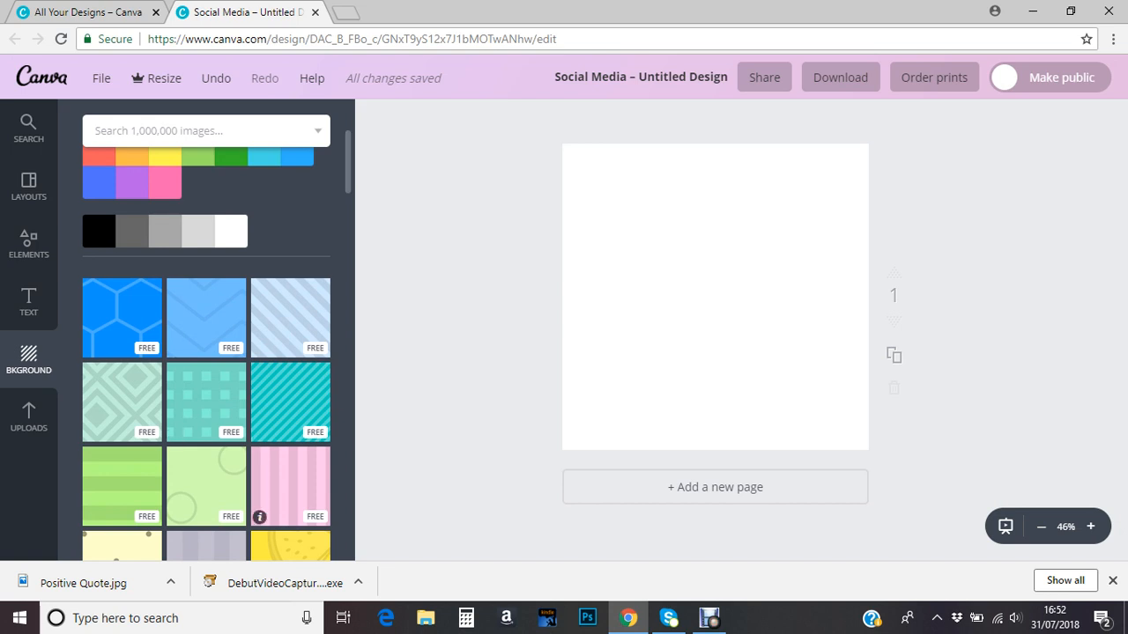
Apply the pink vertical-striped background and try it in the brand blue and the default-palette purple.
left_click(289, 485)
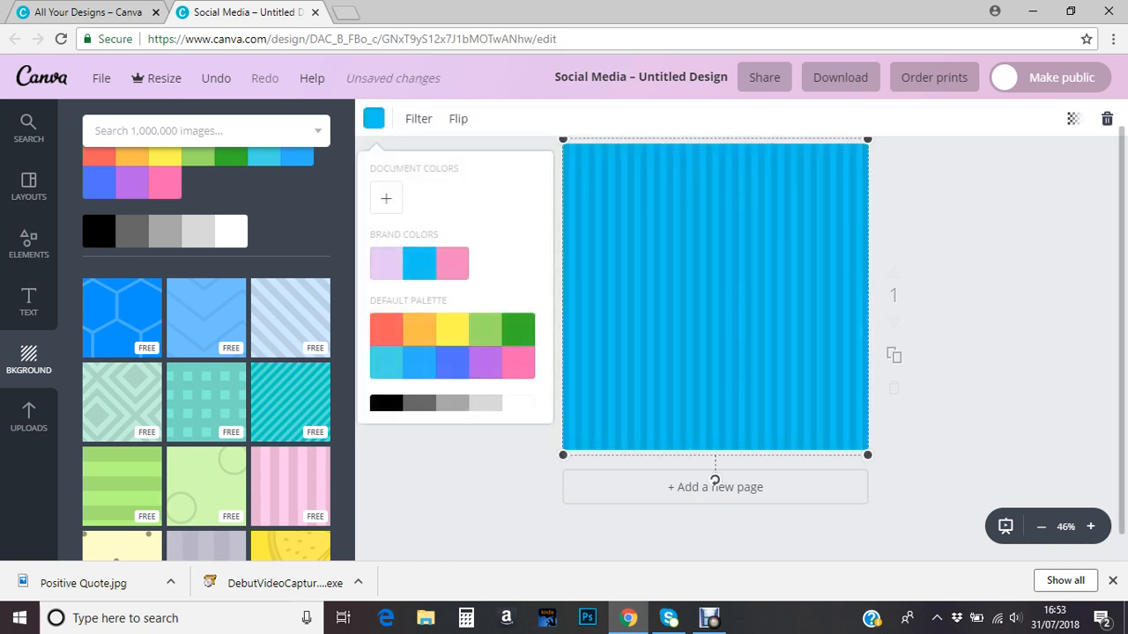
key("Escape")
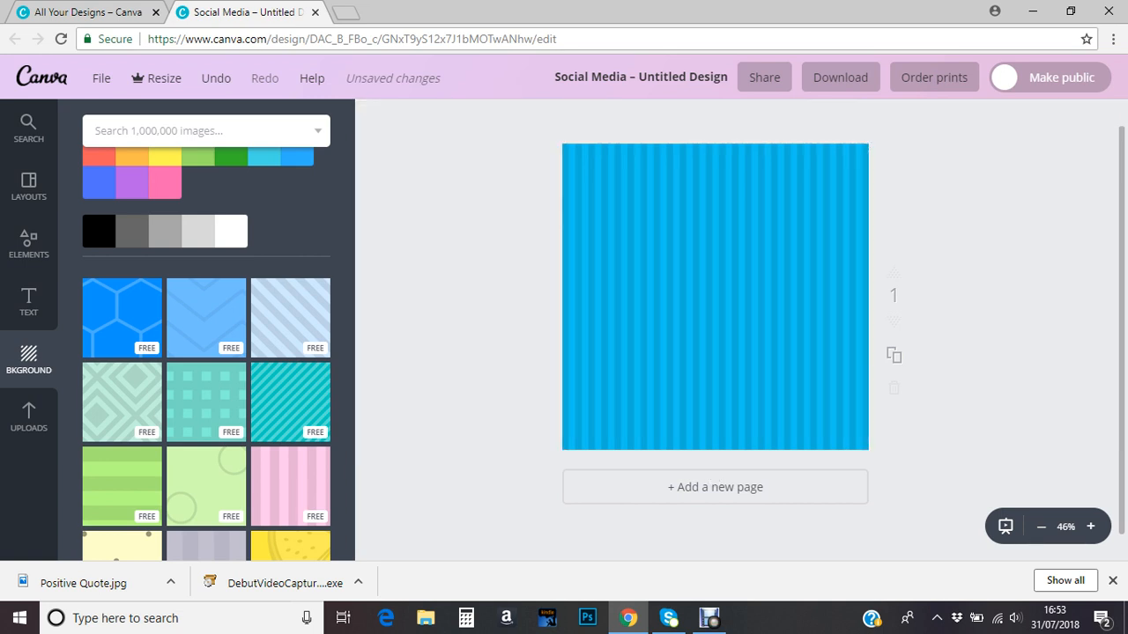
left_click(715, 296)
left_click(374, 118)
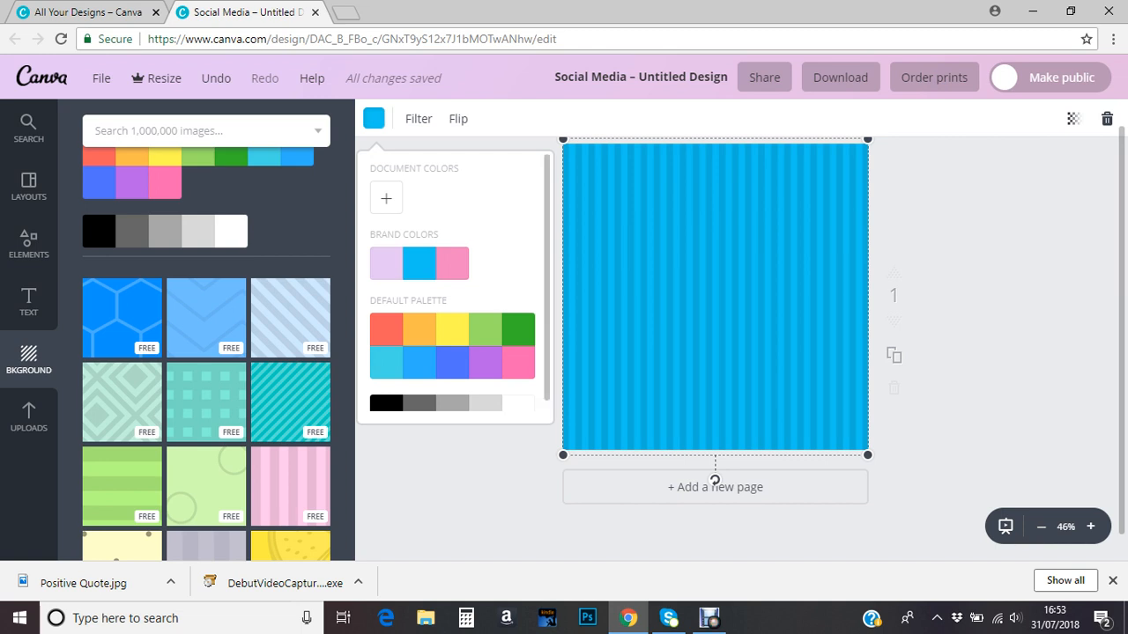
left_click(486, 363)
left_click(715, 481)
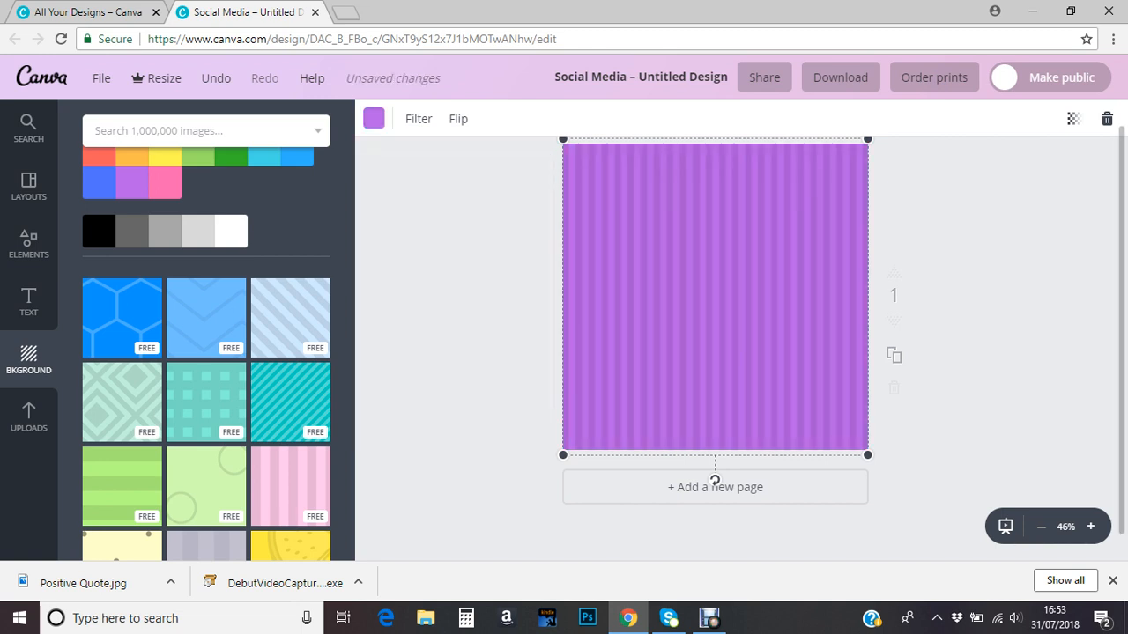
Clear the striped background from the page and apply the mint green diamond-patterned background.
key("ctrl+z")
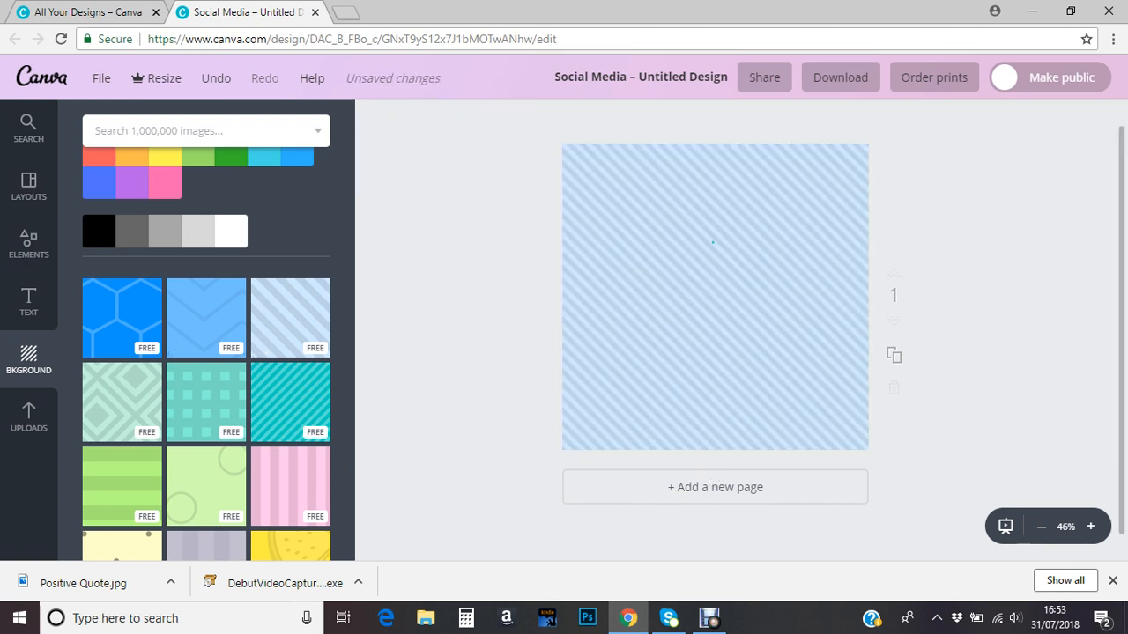
left_click(712, 243)
key("Delete")
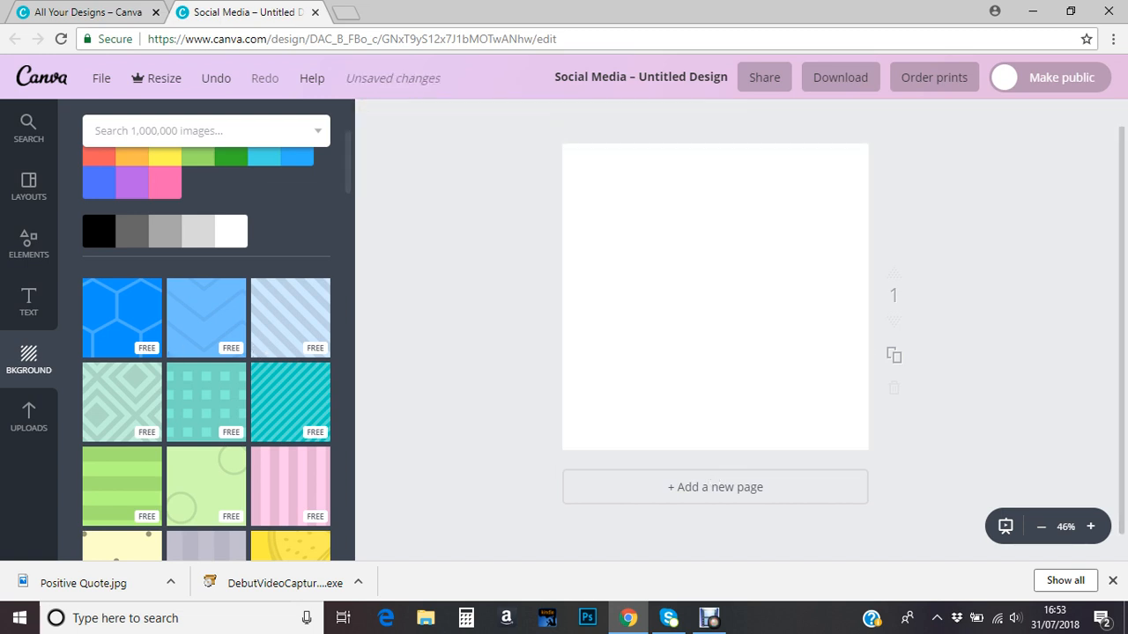
left_click(123, 401)
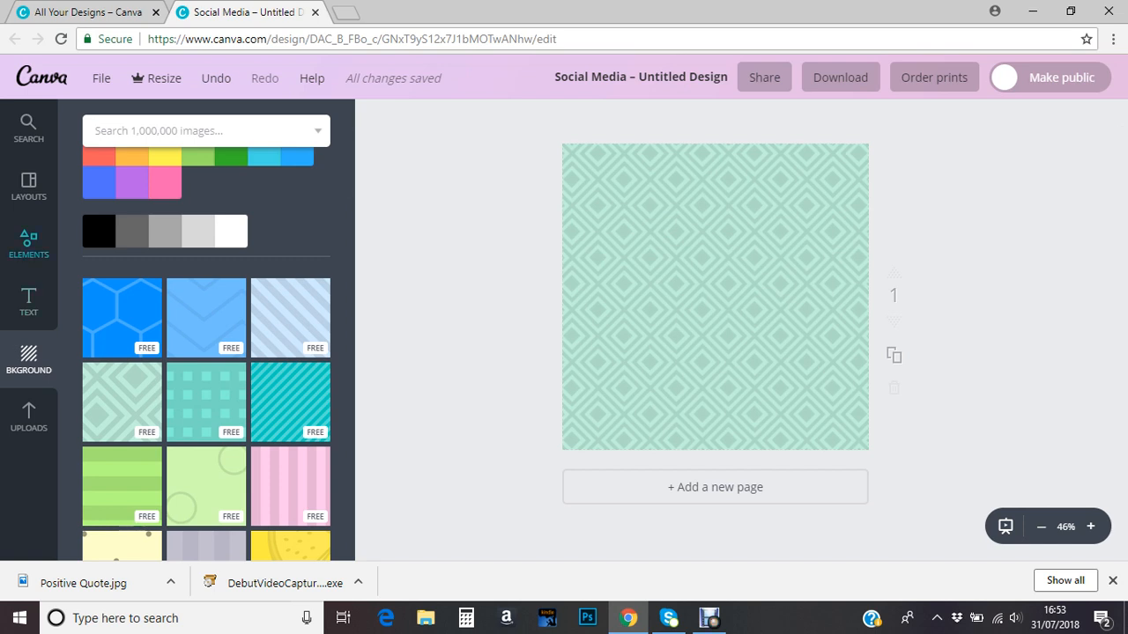
Add the thin circle outline from the Shapes collection to the centre of the page and recolour it purple.
left_click(28, 244)
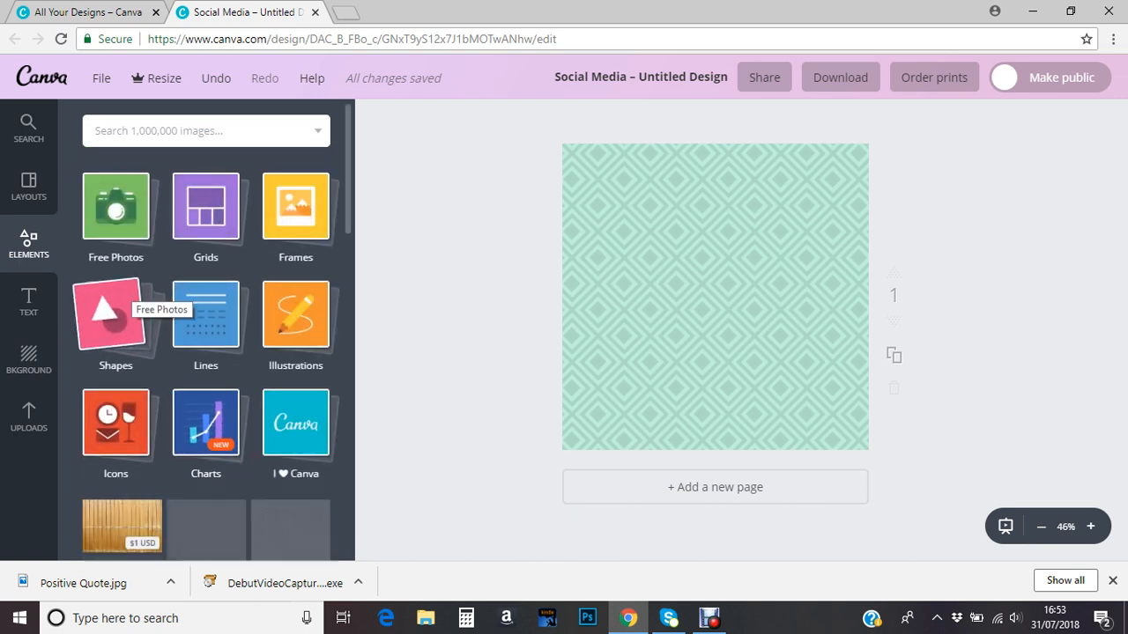
left_click(119, 313)
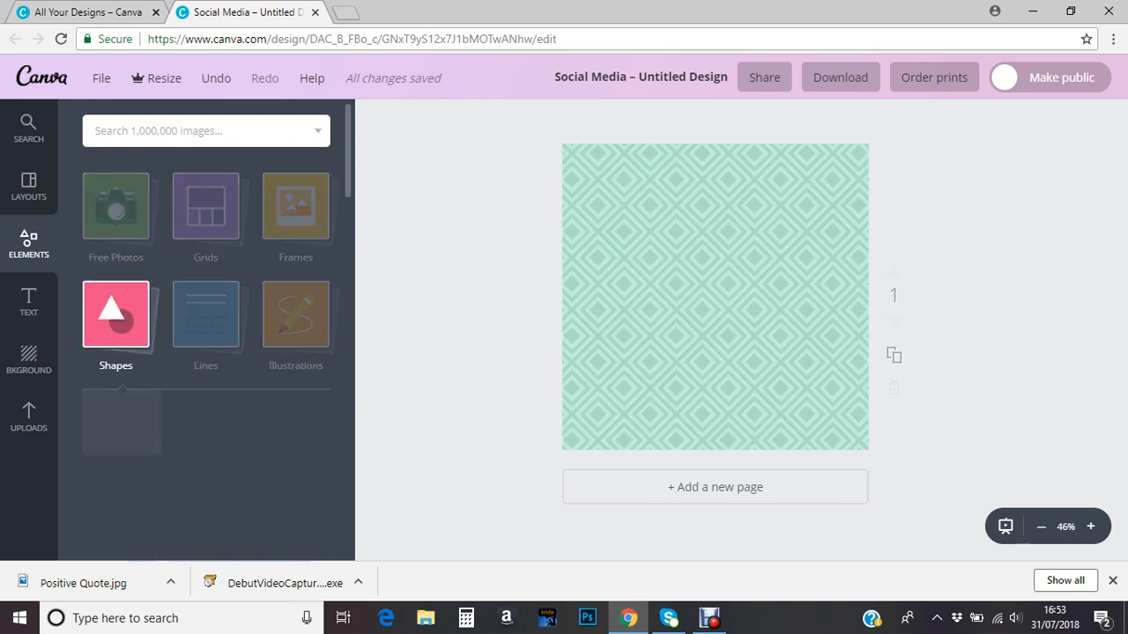
scroll(206, 352, "down", 1)
scroll(206, 353, "down", 5)
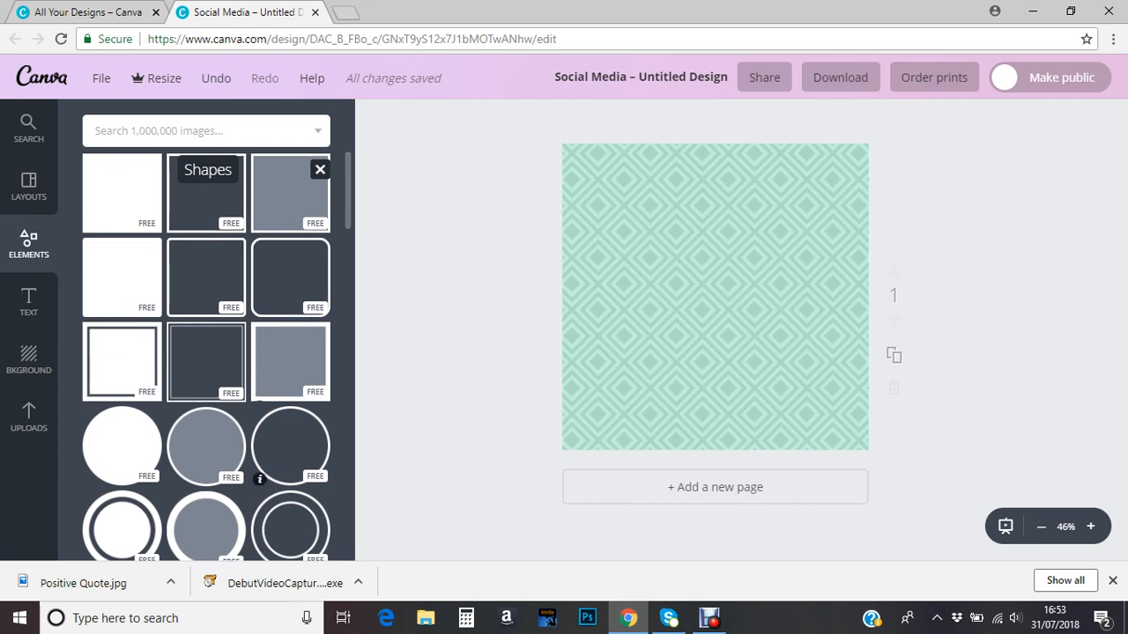
left_click(257, 479)
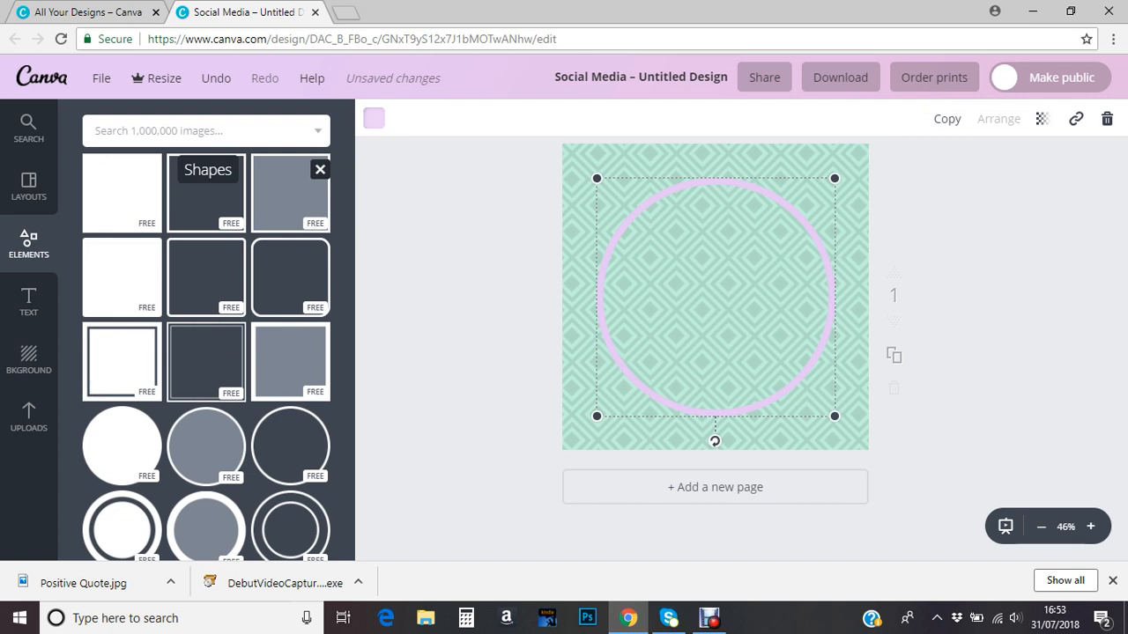
left_click(374, 118)
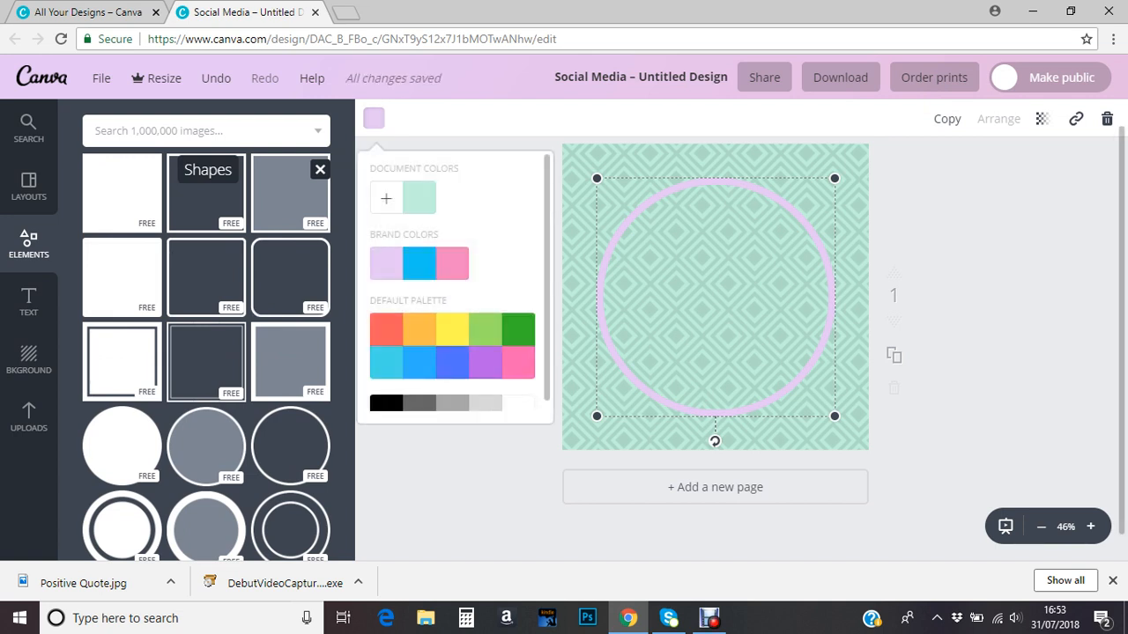
left_click(518, 363)
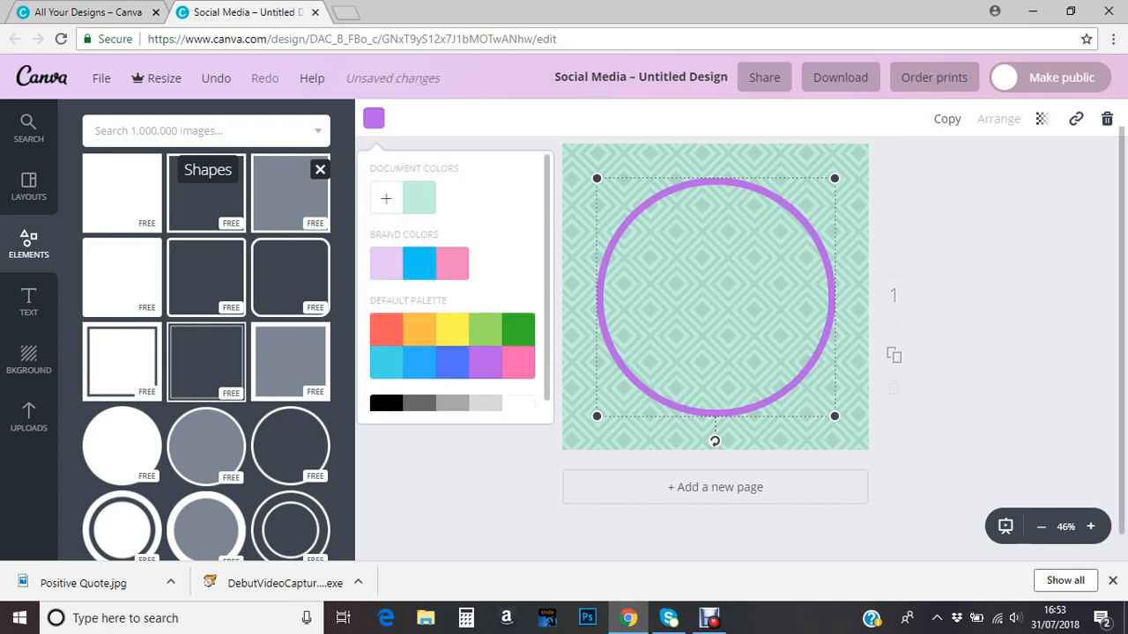
mouse_move(716, 297)
left_mouse_down()
mouse_move(735, 305)
mouse_move(716, 297)
left_mouse_up()
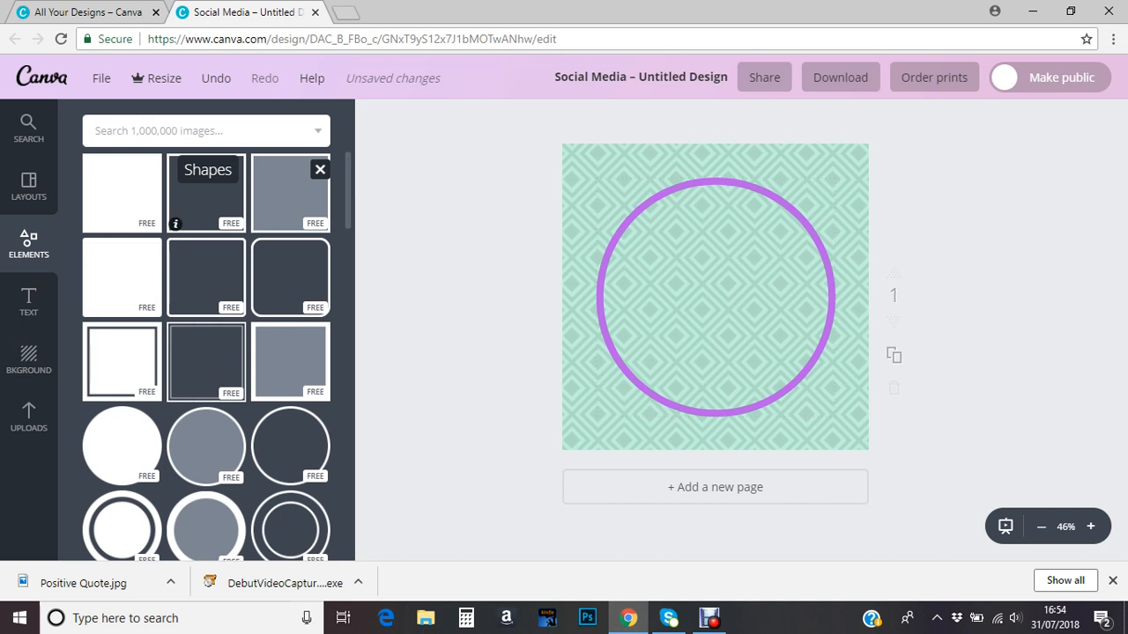
Add a heading reading "Live, Laugh, Love" and place it in the centre of the purple circle.
scroll(317, 171, "down", 1)
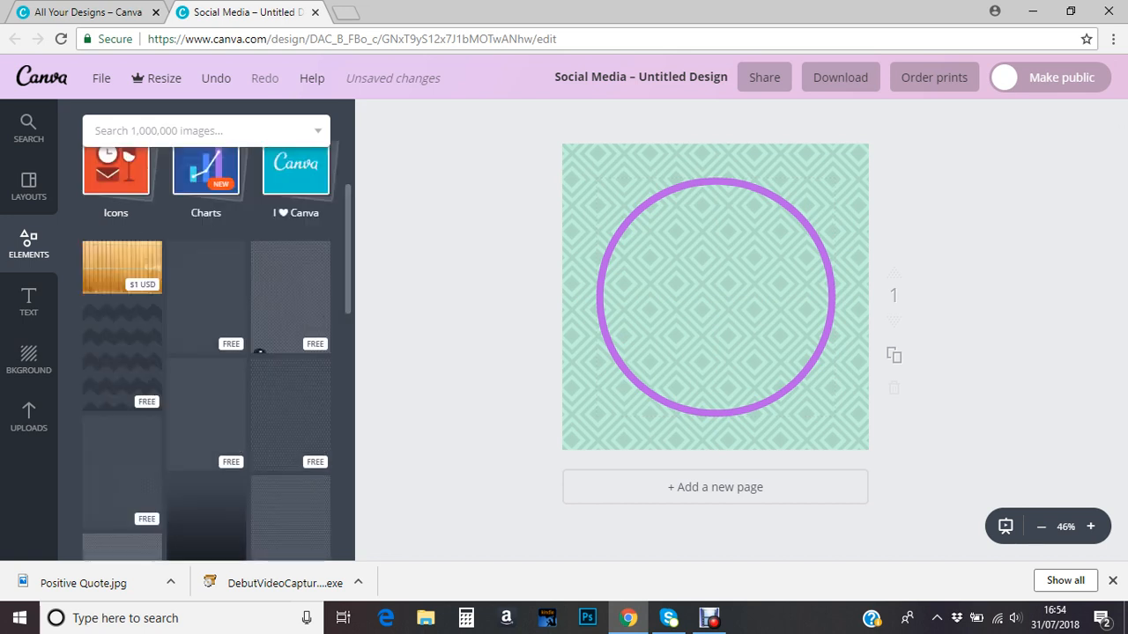
left_click(28, 301)
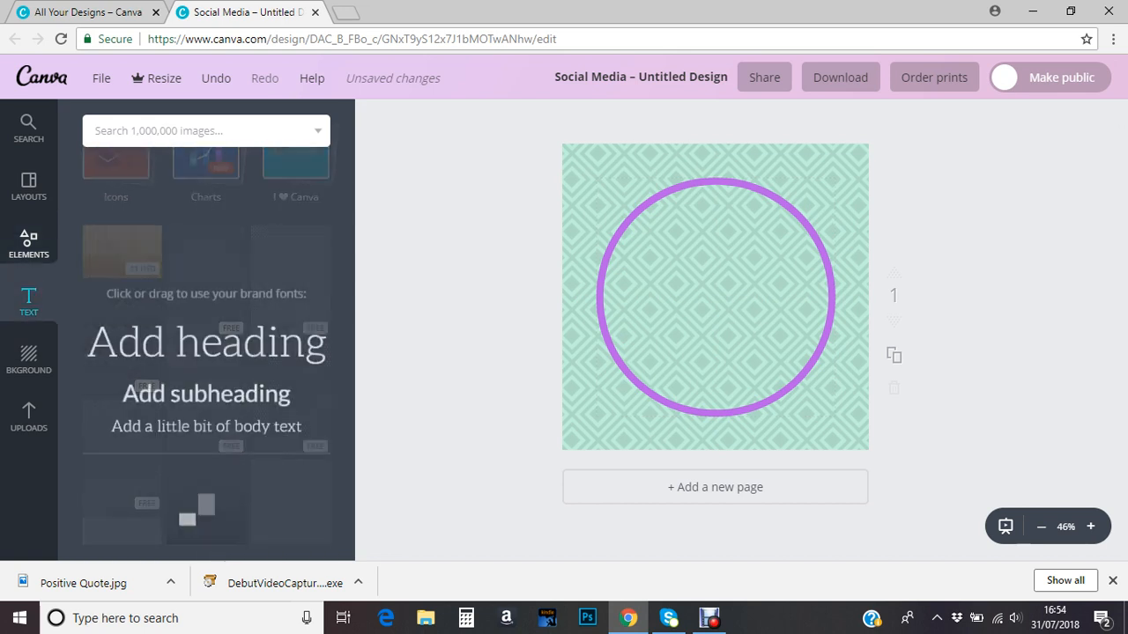
key("t")
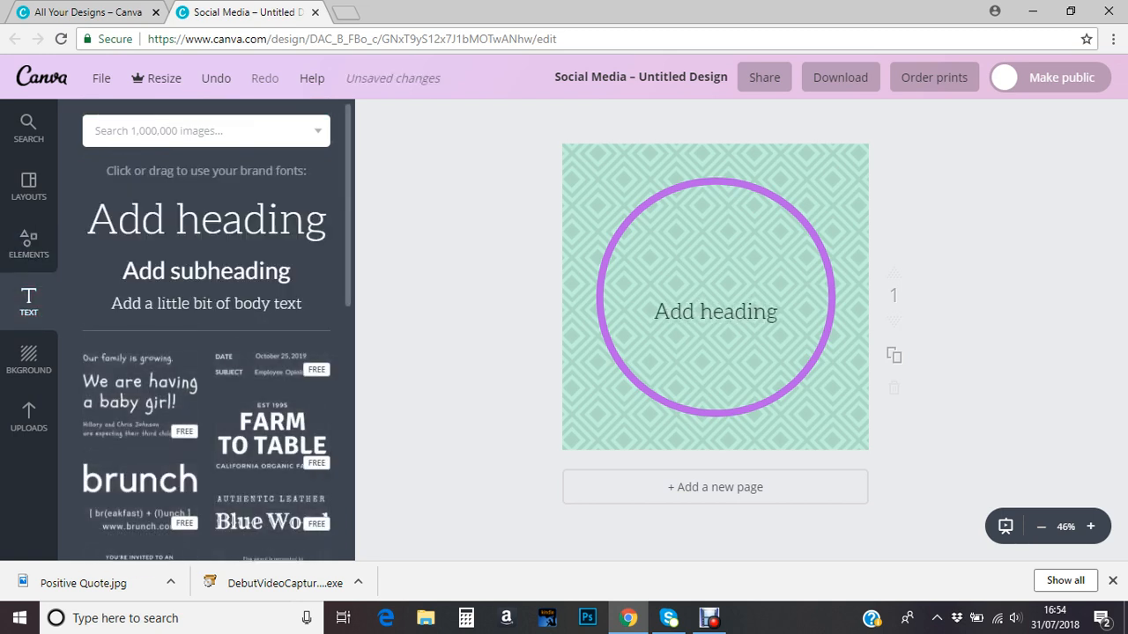
triple_click(716, 312)
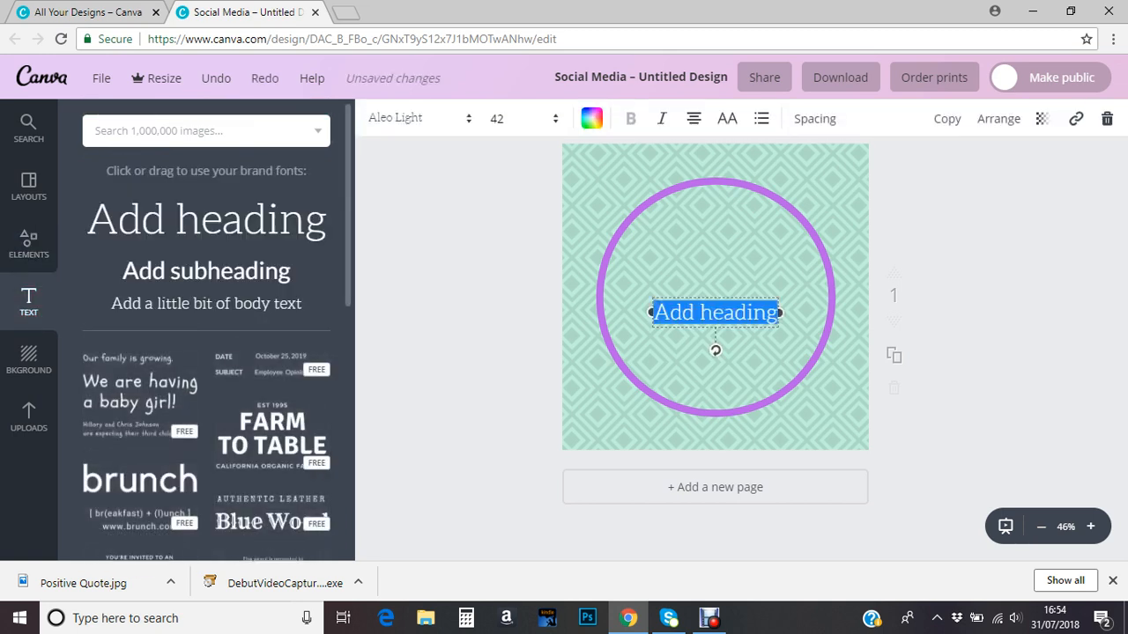
type("L")
type("i")
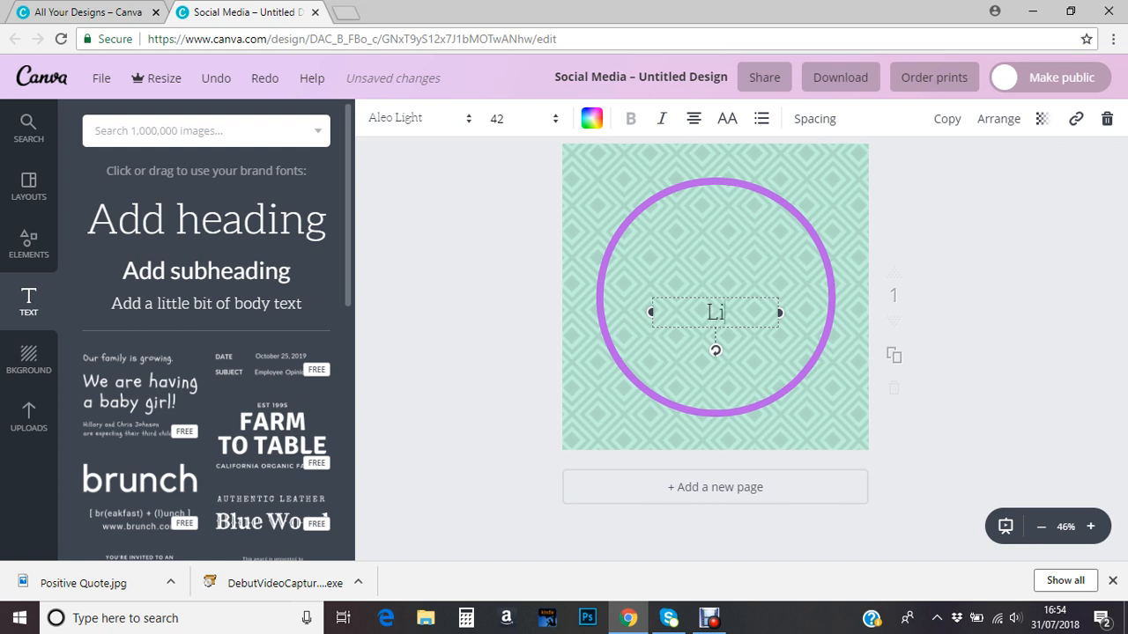
type("ve, Laugh")
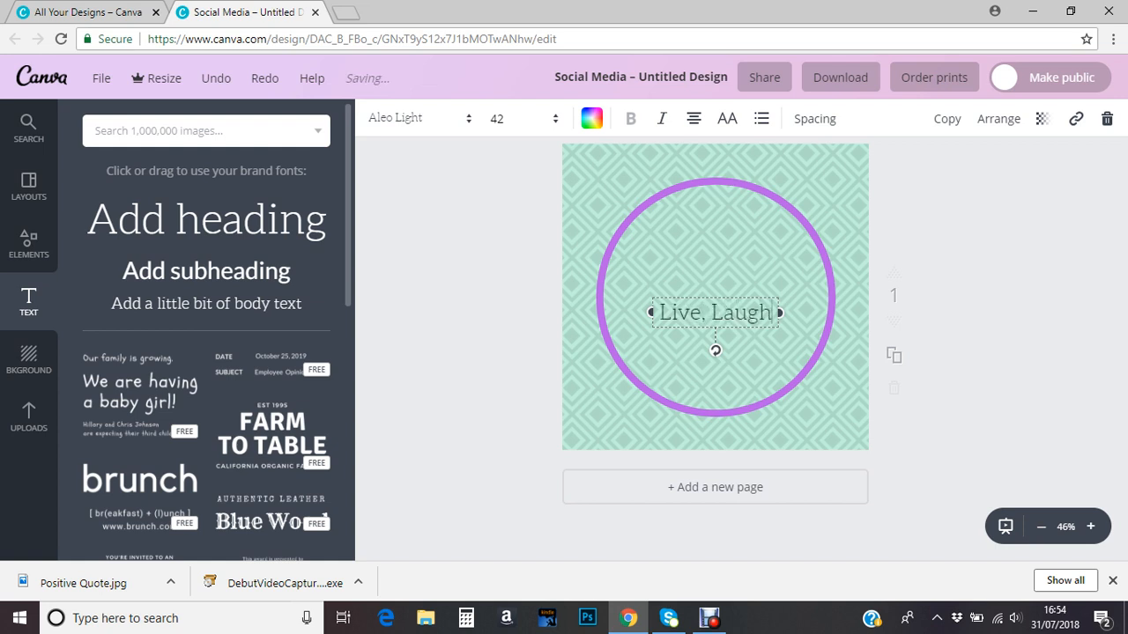
type(", Love")
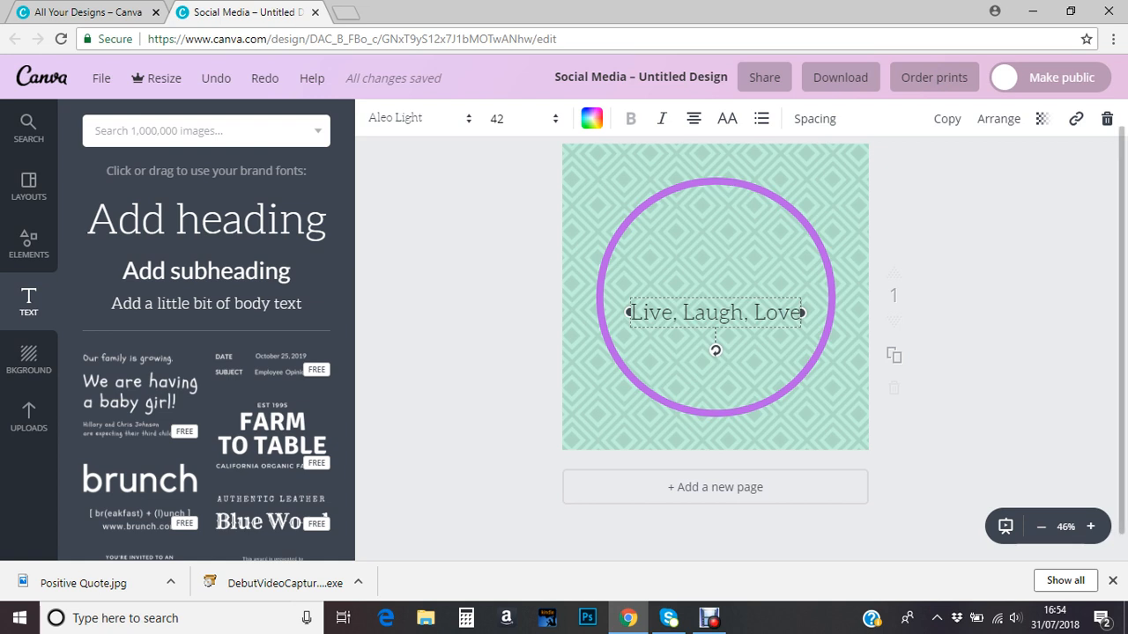
key("Escape")
left_click_drag(715, 312, 714, 296)
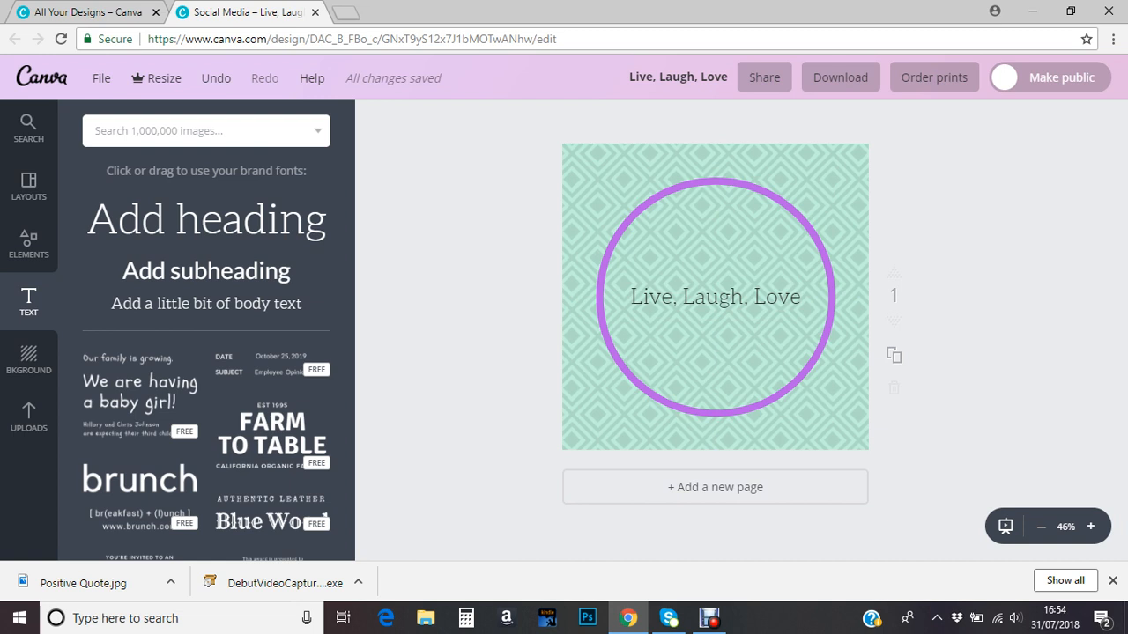
Search the images for "heart", add the plain dark red heart at reduced size, and centre it below the raised heading.
left_click(28, 127)
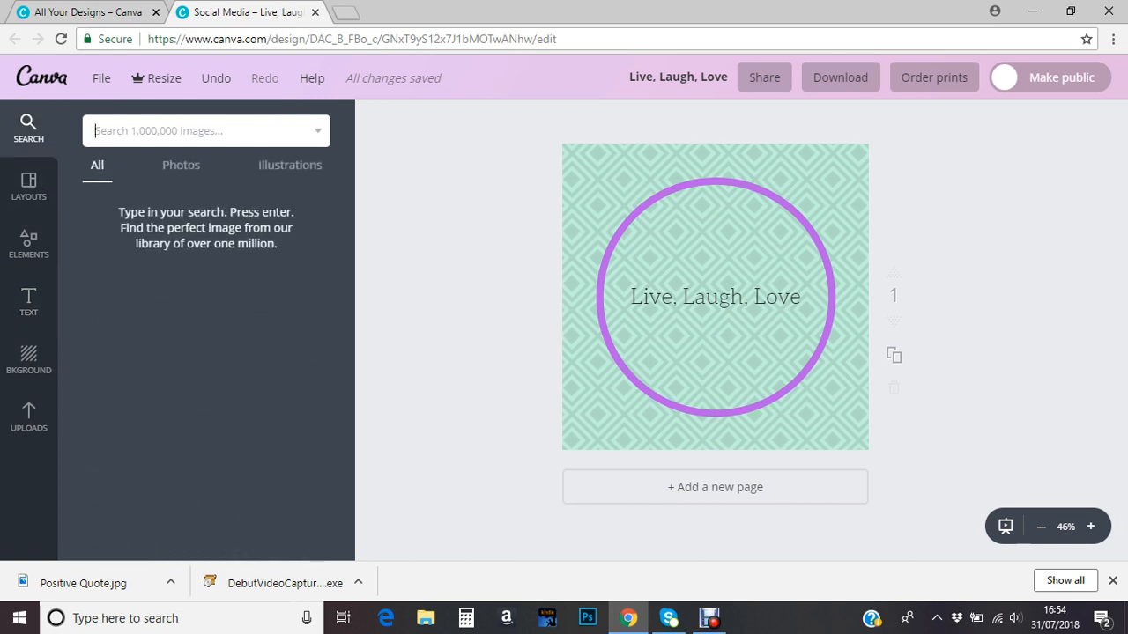
type("heart")
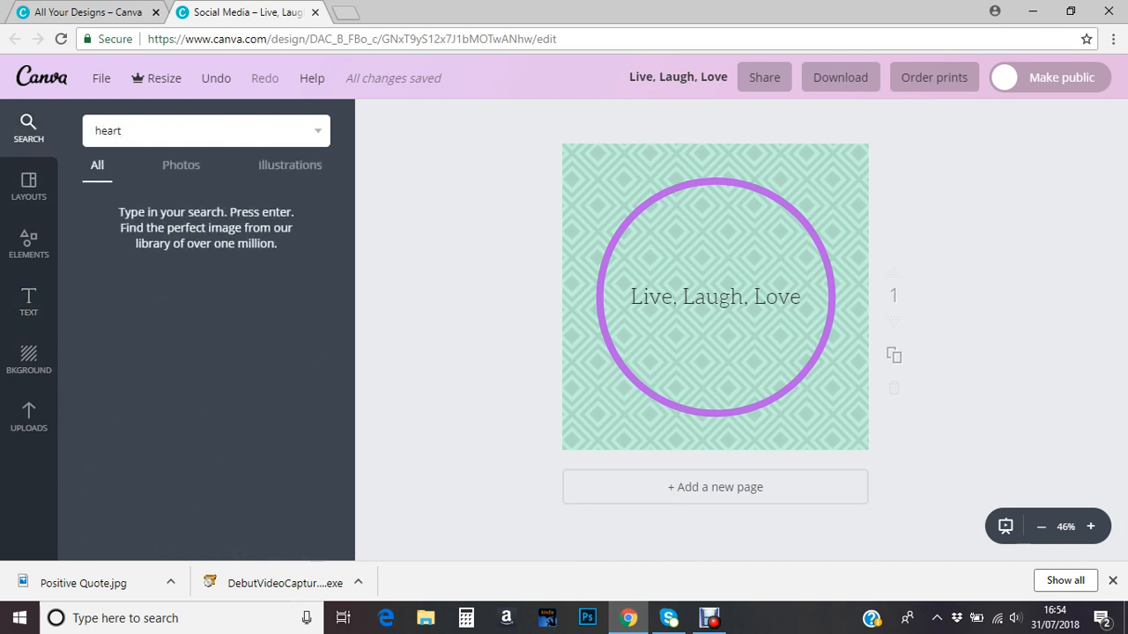
key("Return")
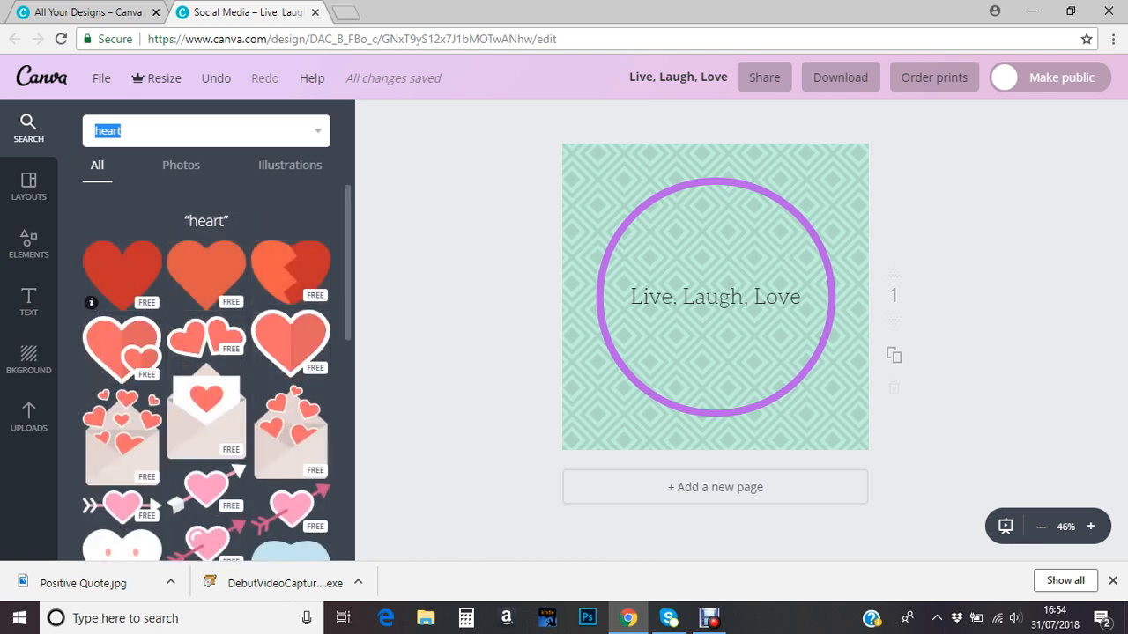
left_click(122, 274)
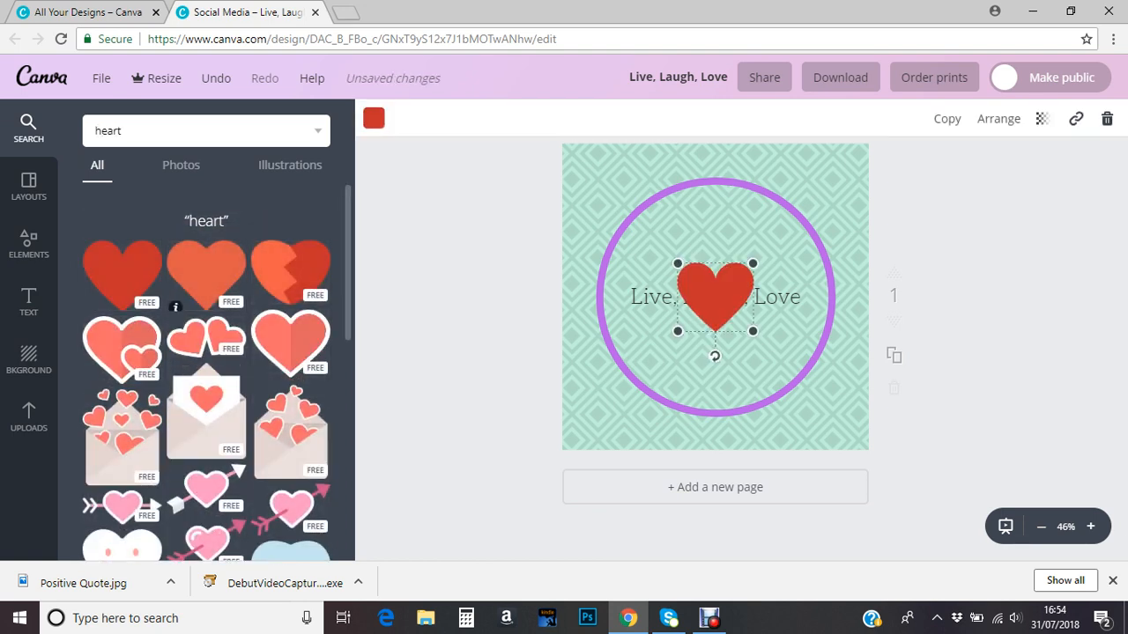
left_click_drag(678, 331, 715, 269)
mouse_move(715, 329)
left_mouse_down()
mouse_move(715, 318)
mouse_move(738, 340)
mouse_move(714, 317)
left_mouse_up()
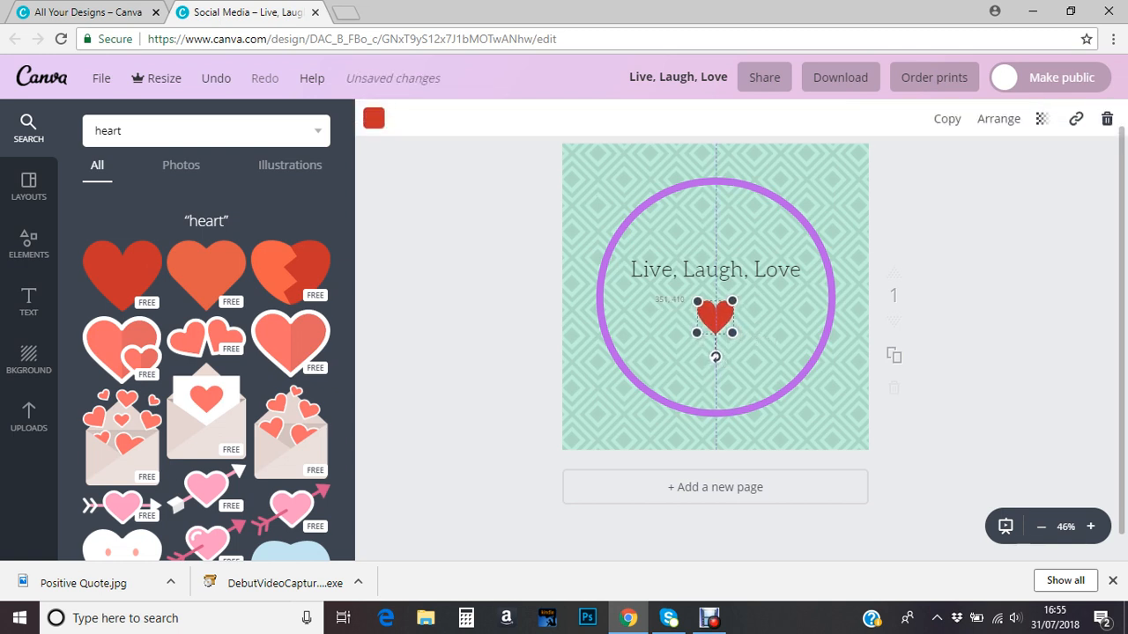
Recolour the heart black from the default palette.
left_click(374, 118)
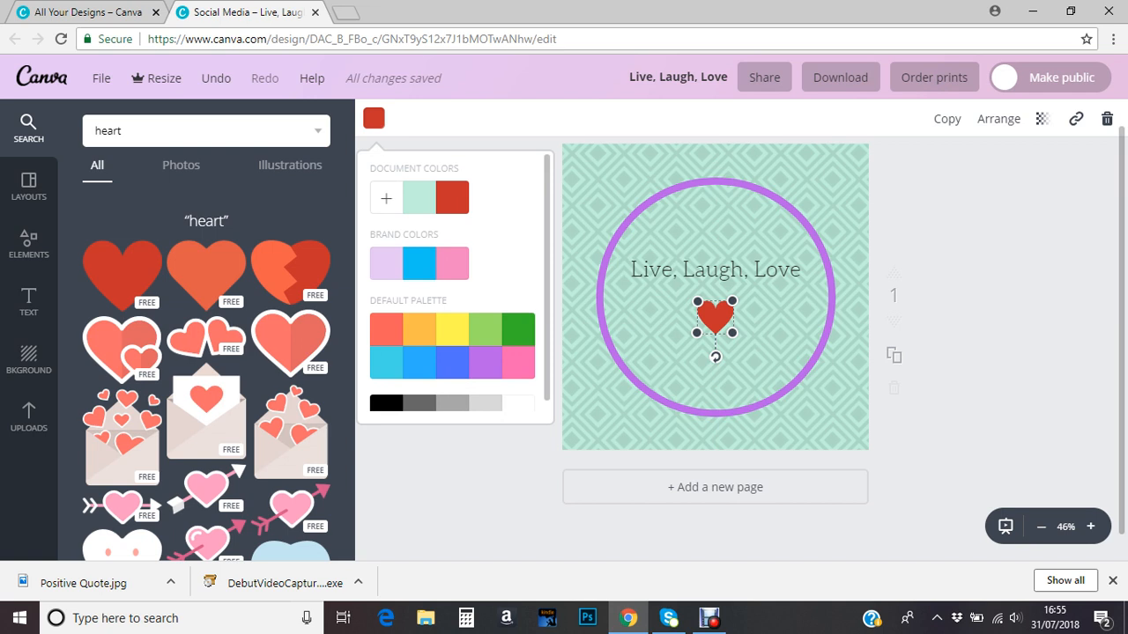
left_click(386, 403)
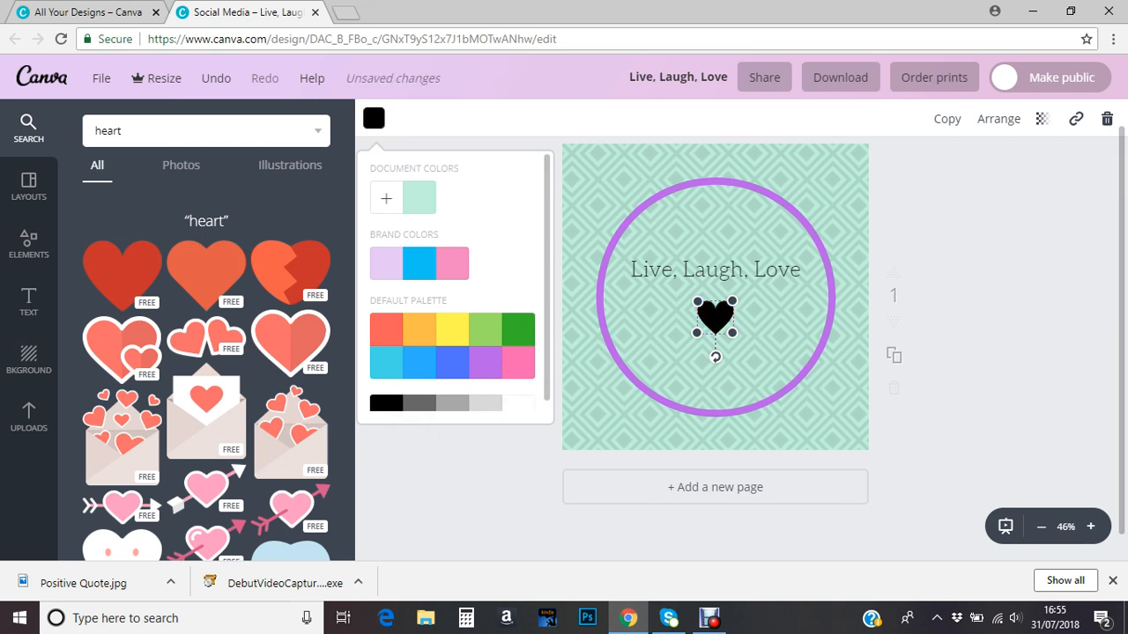
key("Escape")
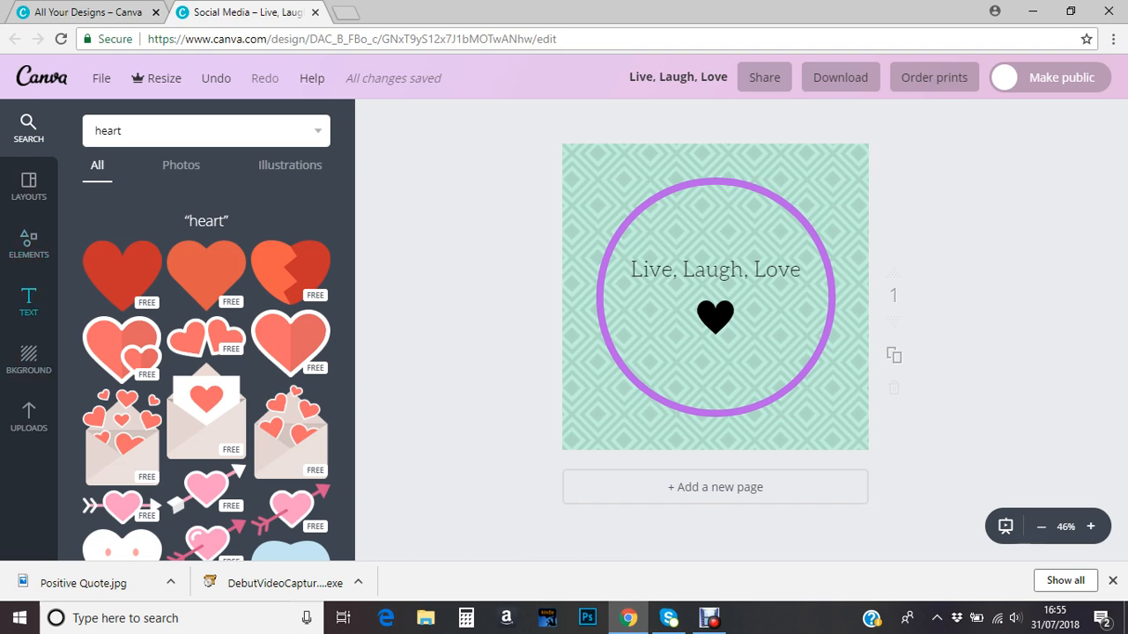
Add a subheading and position it centred below the circle near the page's lower edge.
left_click(28, 301)
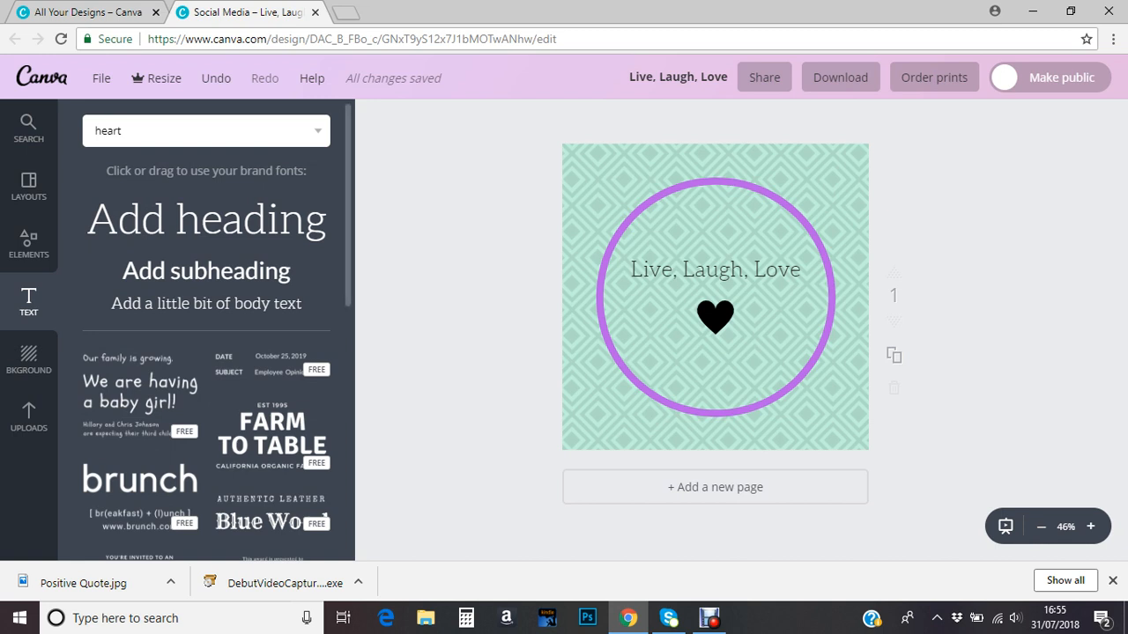
left_click(207, 270)
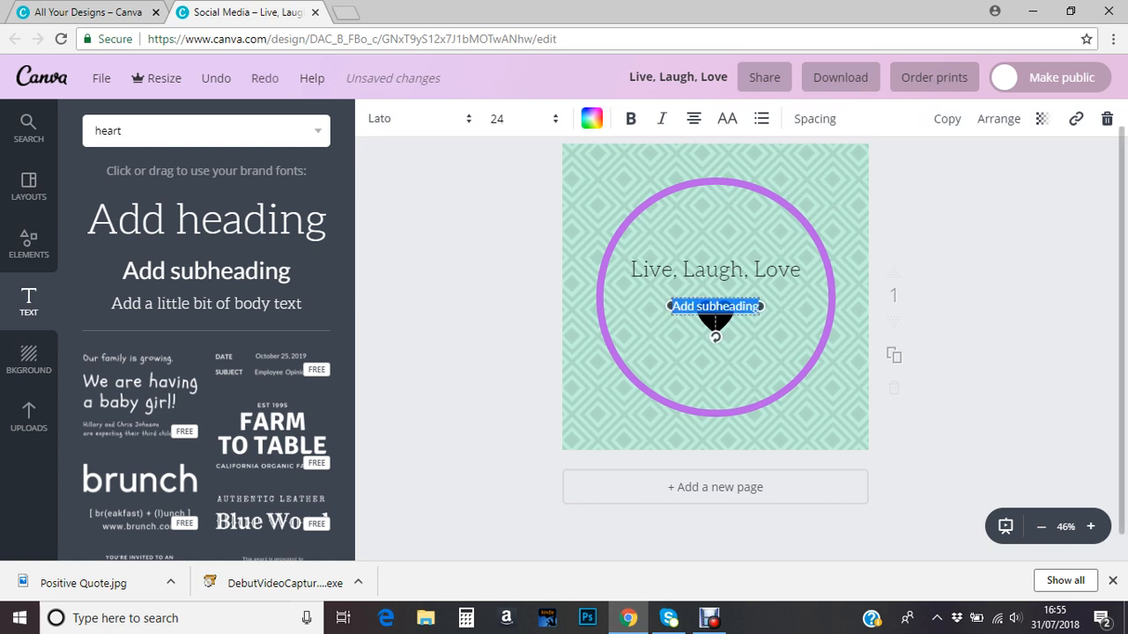
key("Escape")
left_click_drag(715, 306, 716, 433)
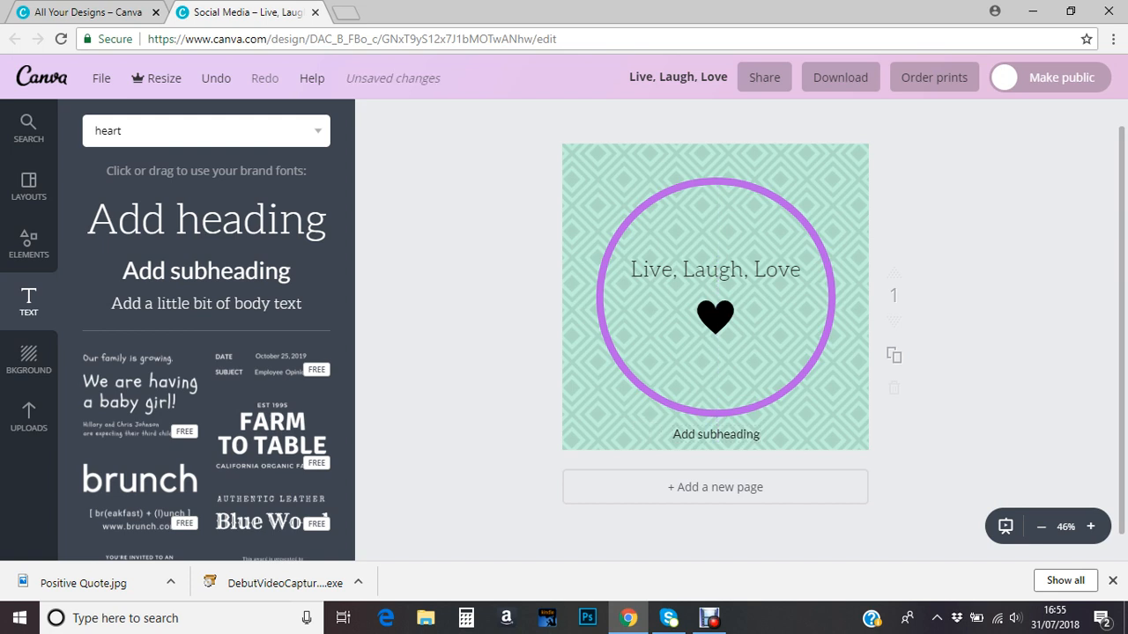
Replace the subheading's placeholder text with the owner's website address and nudge it slightly up.
left_click(715, 434)
type("w")
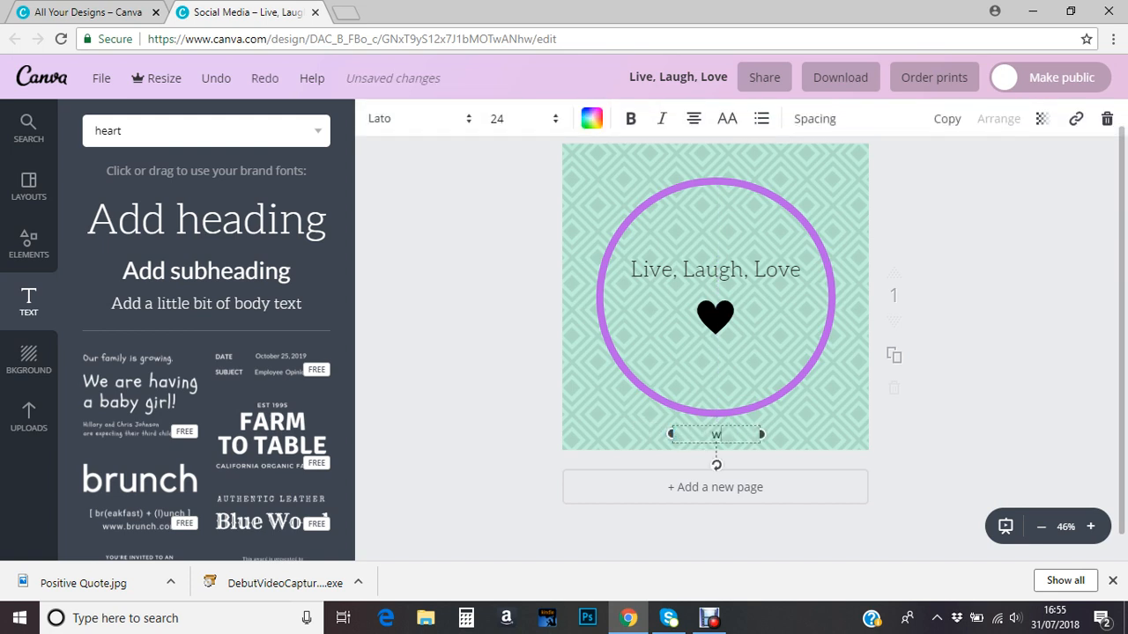
type("ww.michell")
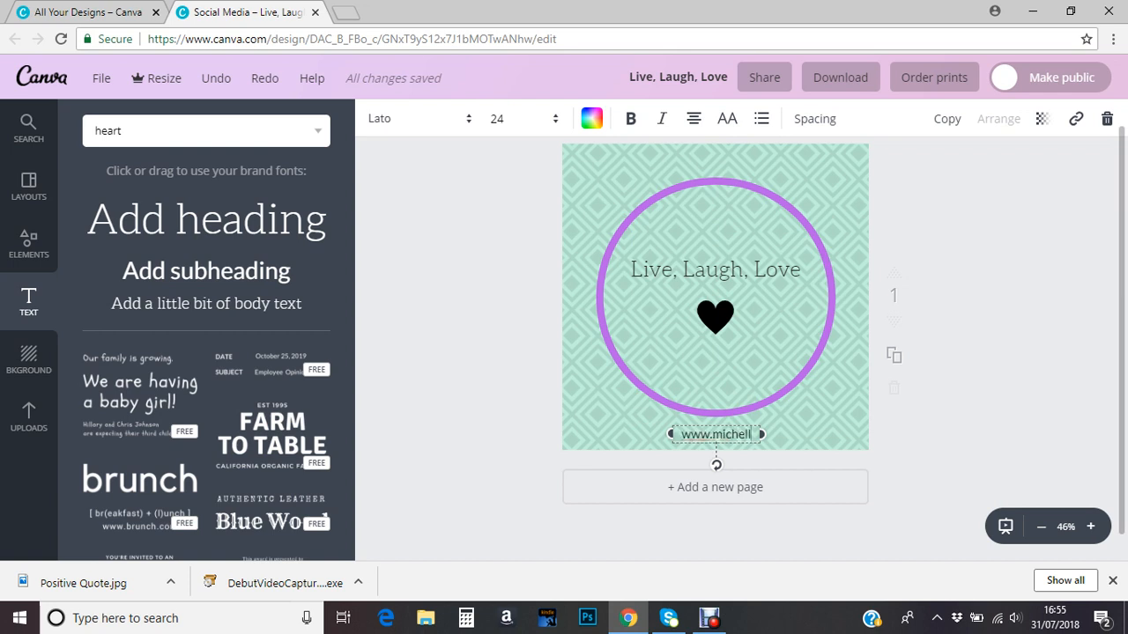
type("elou")
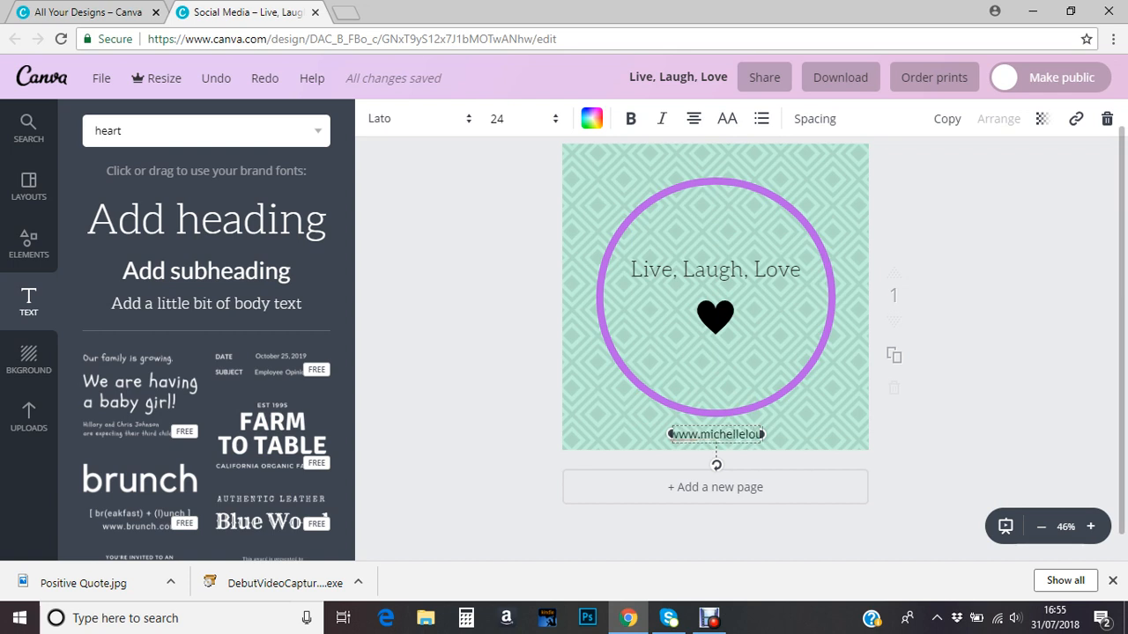
type("isevardy")
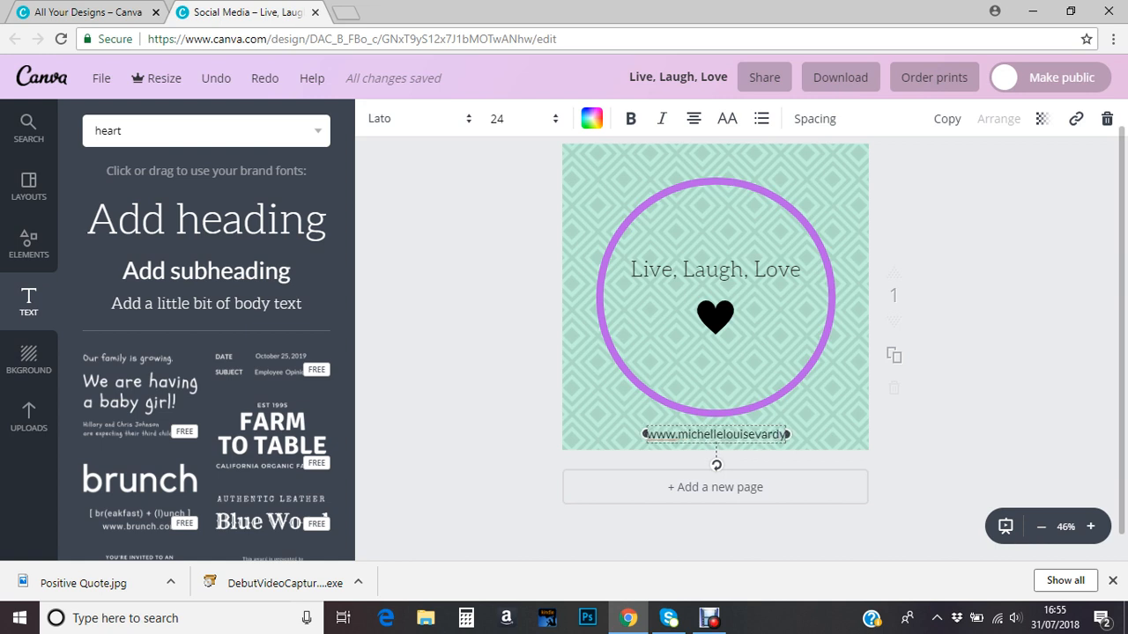
type(".co.uk")
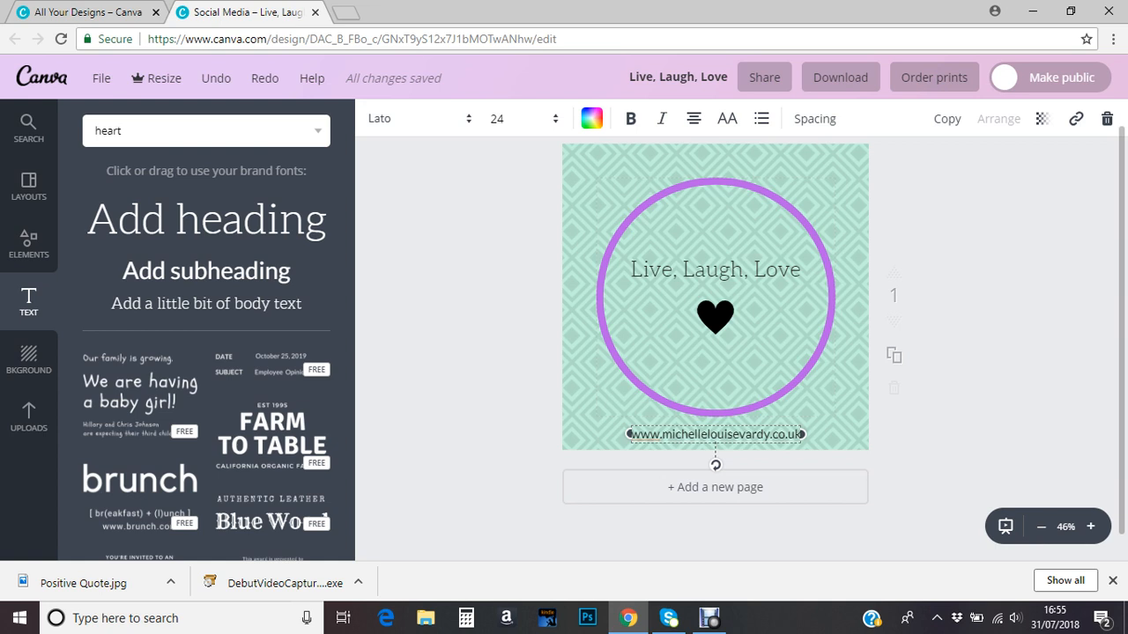
key("Escape")
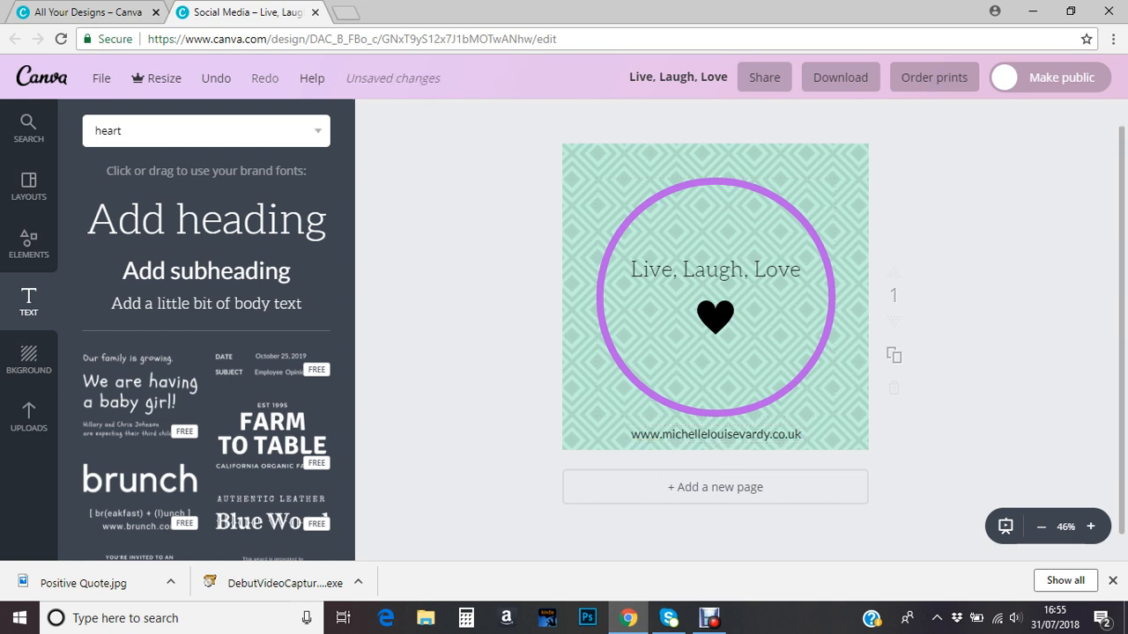
mouse_move(715, 435)
left_mouse_down()
mouse_move(730, 436)
mouse_move(716, 433)
left_mouse_up()
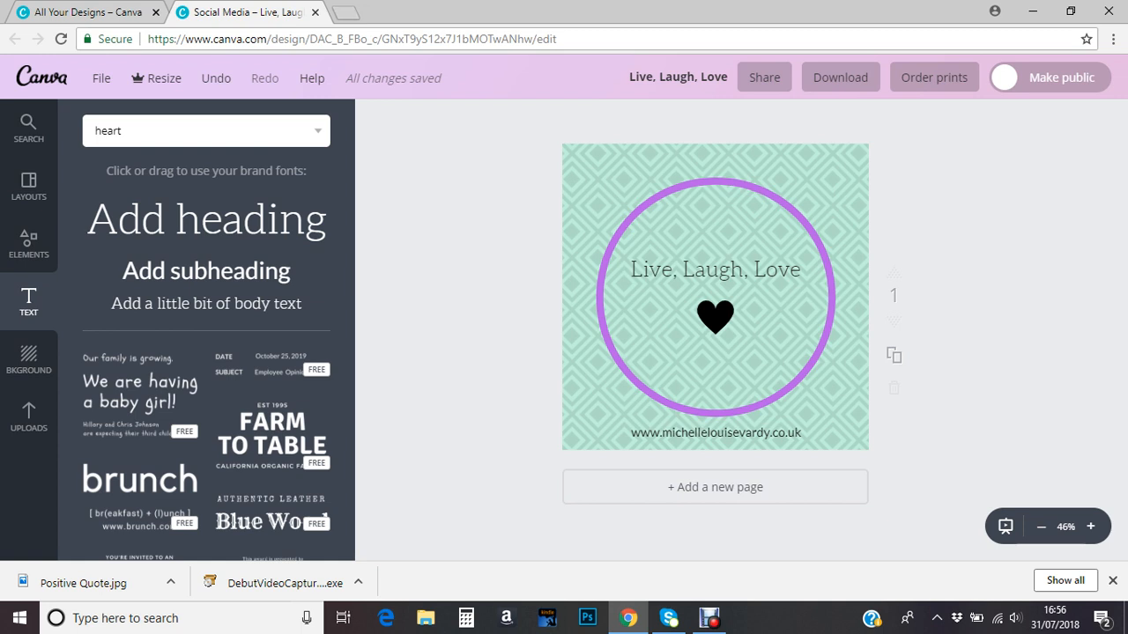
Clear the heart search term and look through the available Canva layouts.
left_click(28, 128)
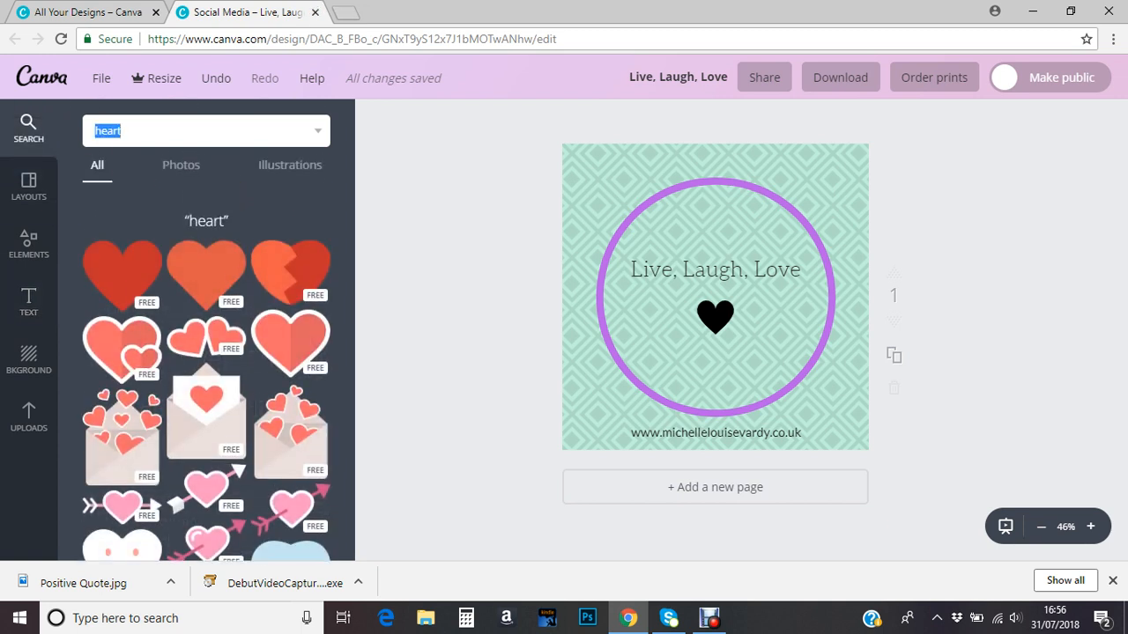
key("BackSpace")
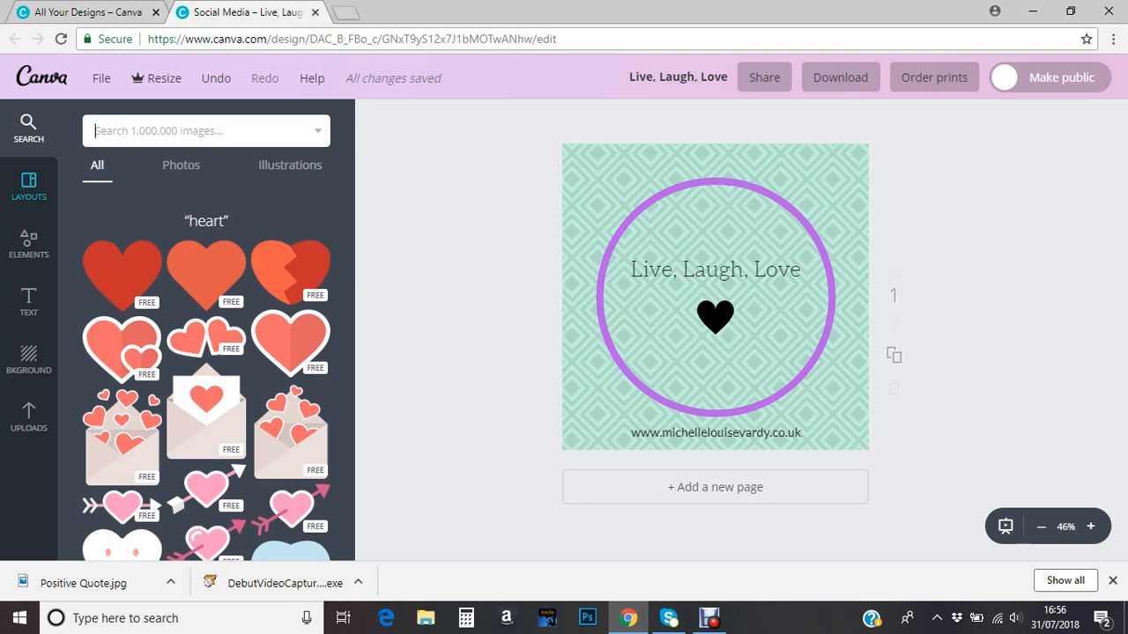
left_click(29, 185)
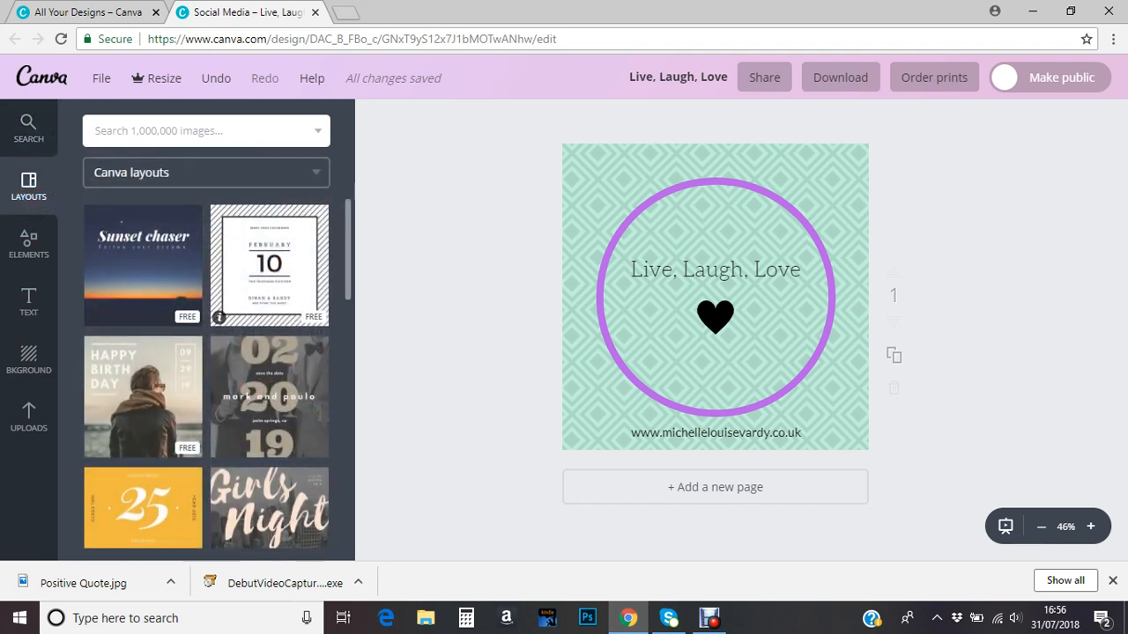
scroll(206, 373, "down", 15)
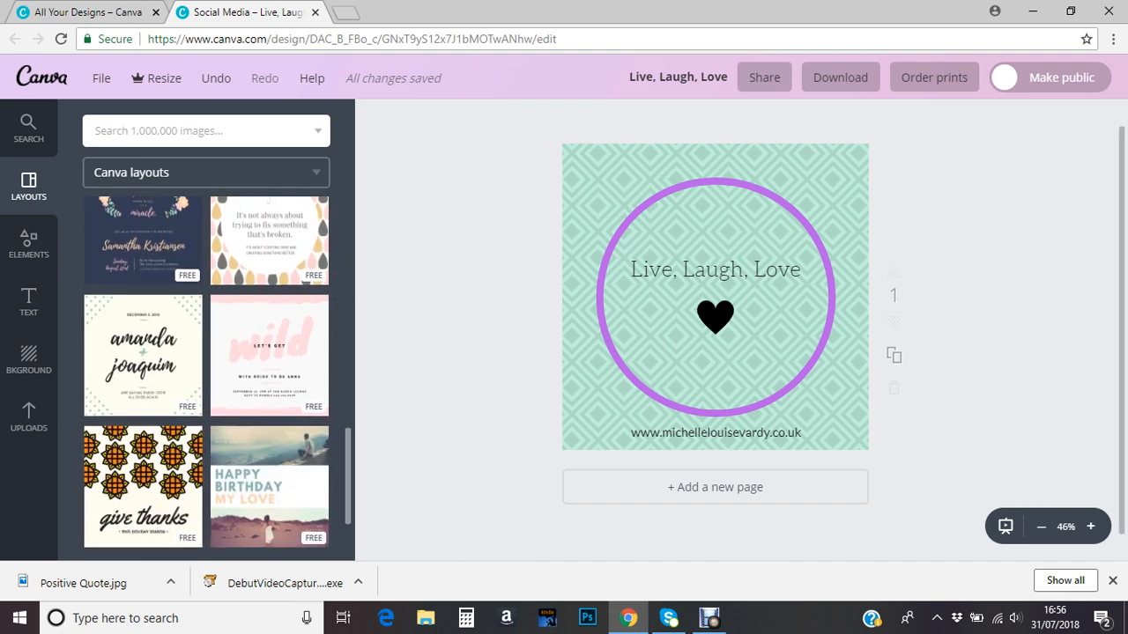
scroll(206, 373, "down", 5)
scroll(206, 372, "up", 12)
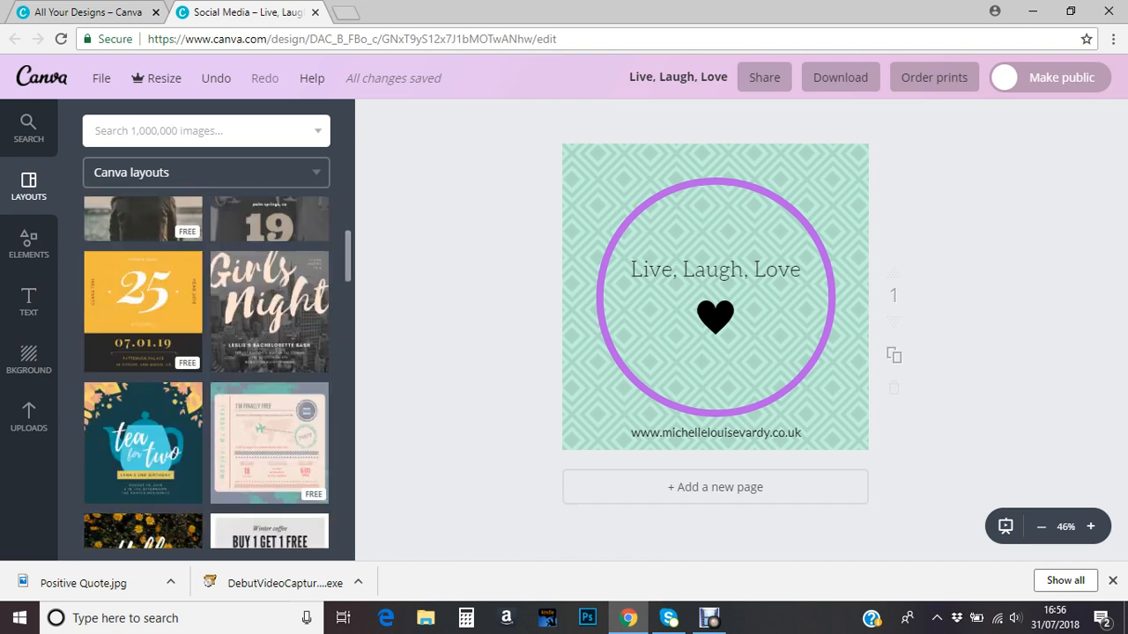
scroll(206, 373, "up", 2)
Look through the Free Photos collection among the design elements.
left_click(28, 243)
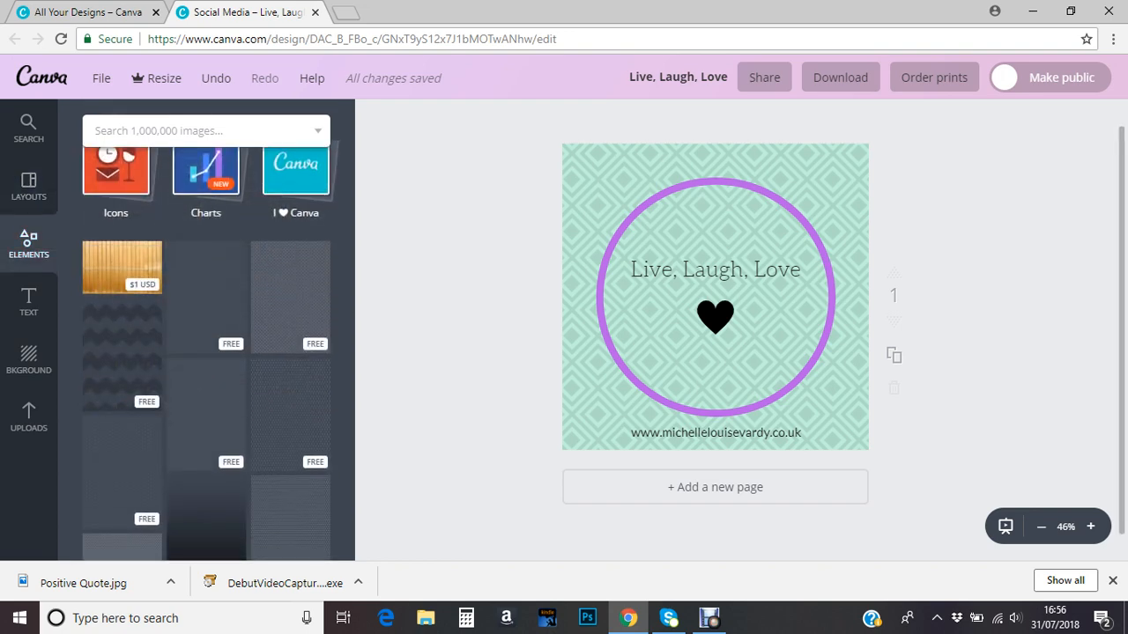
scroll(259, 352, "up", 2)
scroll(206, 352, "up", 1)
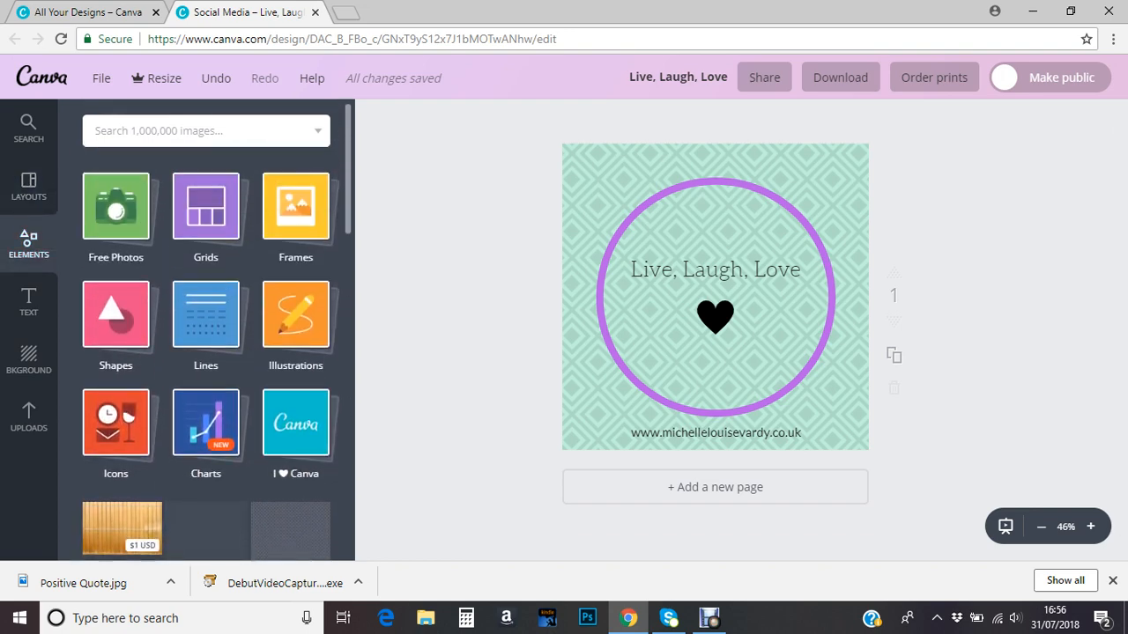
left_click(115, 206)
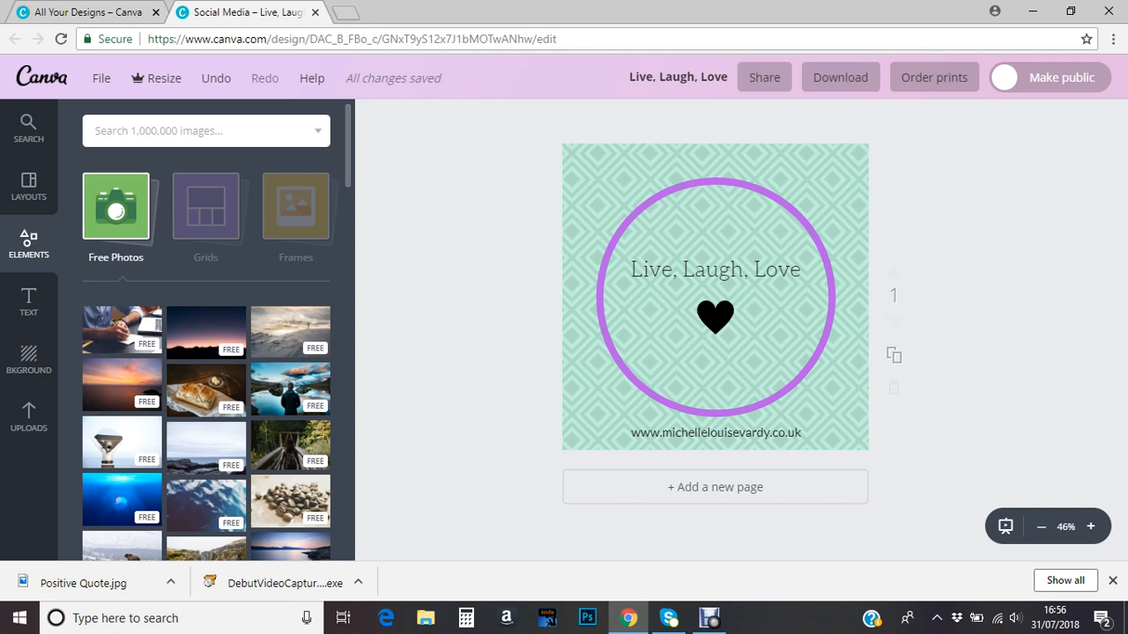
scroll(206, 353, "down", 2)
scroll(206, 353, "down", 4)
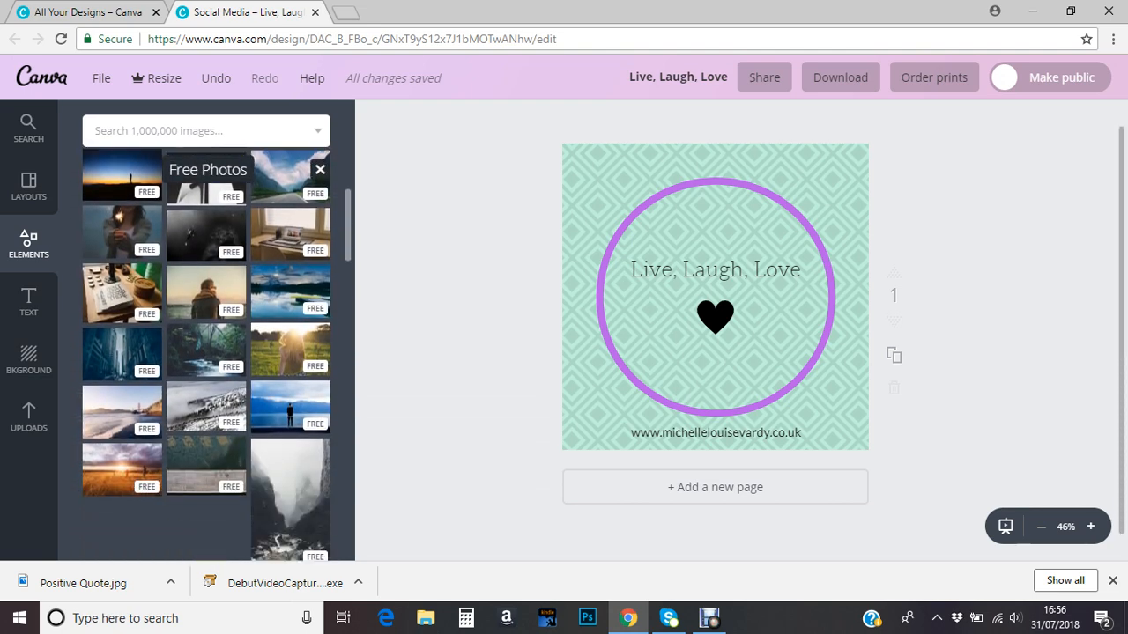
Delete the purple circle and the green patterned background, keeping the heading, heart and website address on the page.
scroll(206, 352, "down", 2)
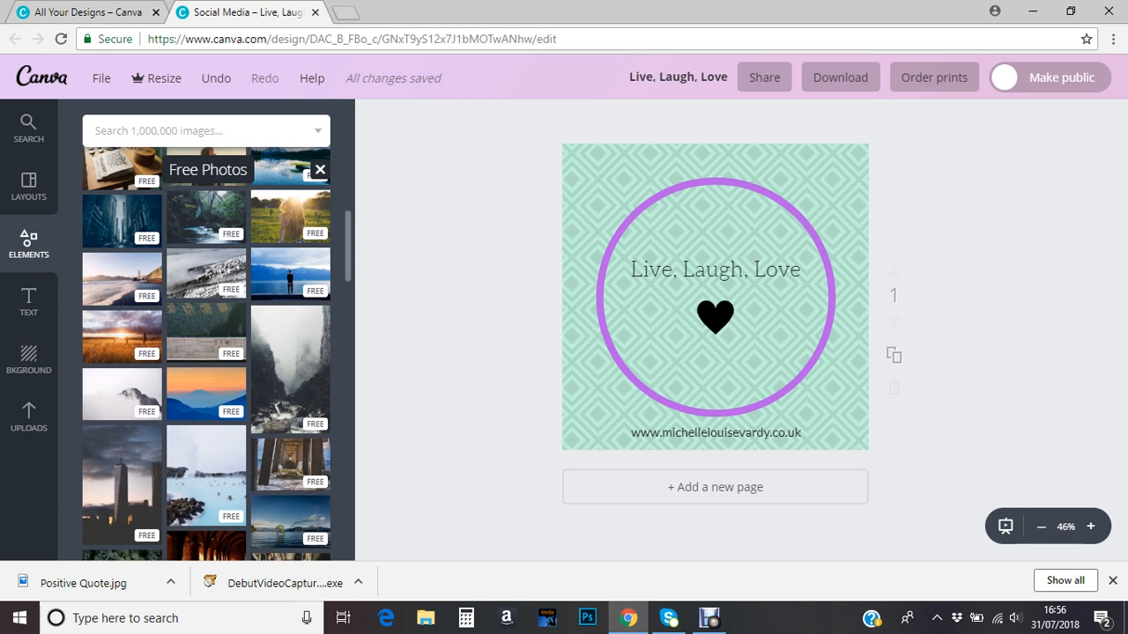
scroll(206, 353, "down", 1)
scroll(206, 353, "down", 1)
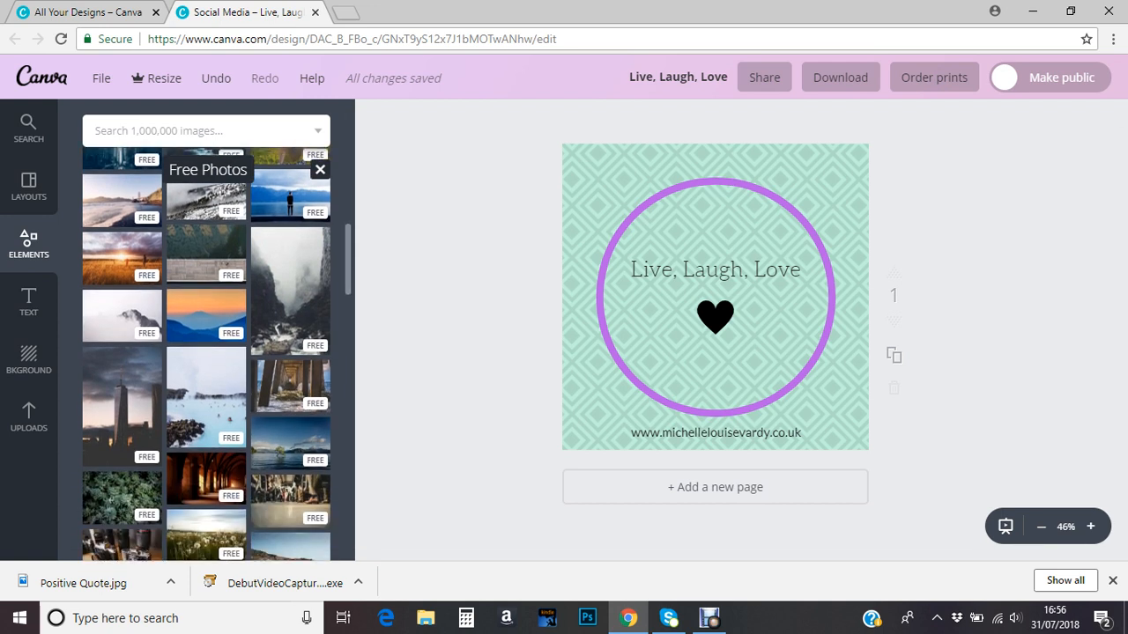
left_click(714, 375)
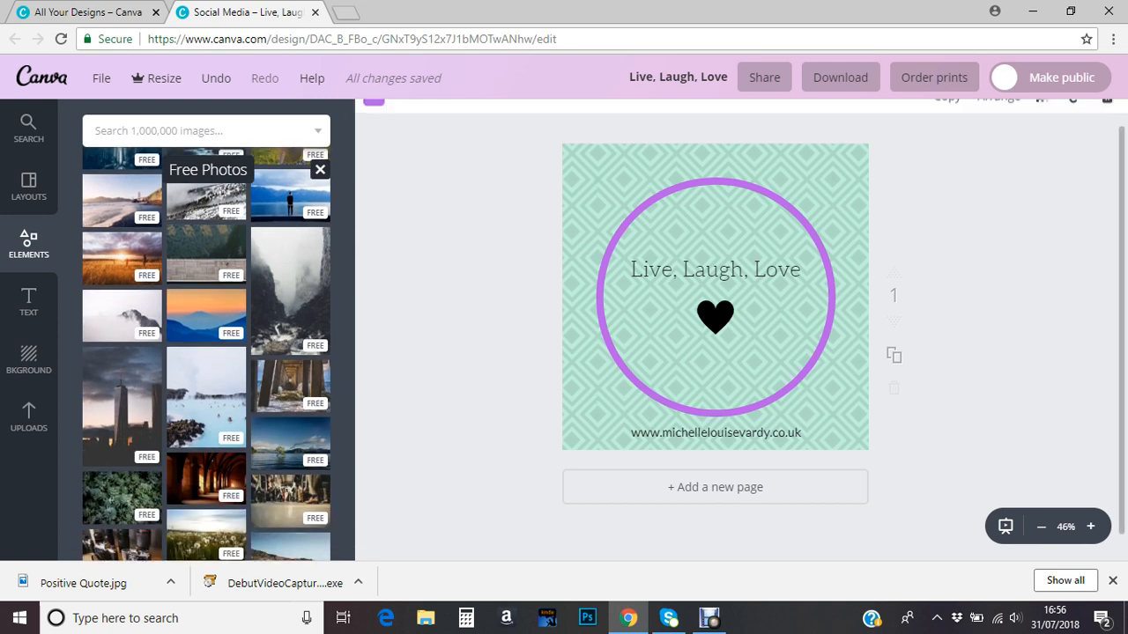
key("Delete")
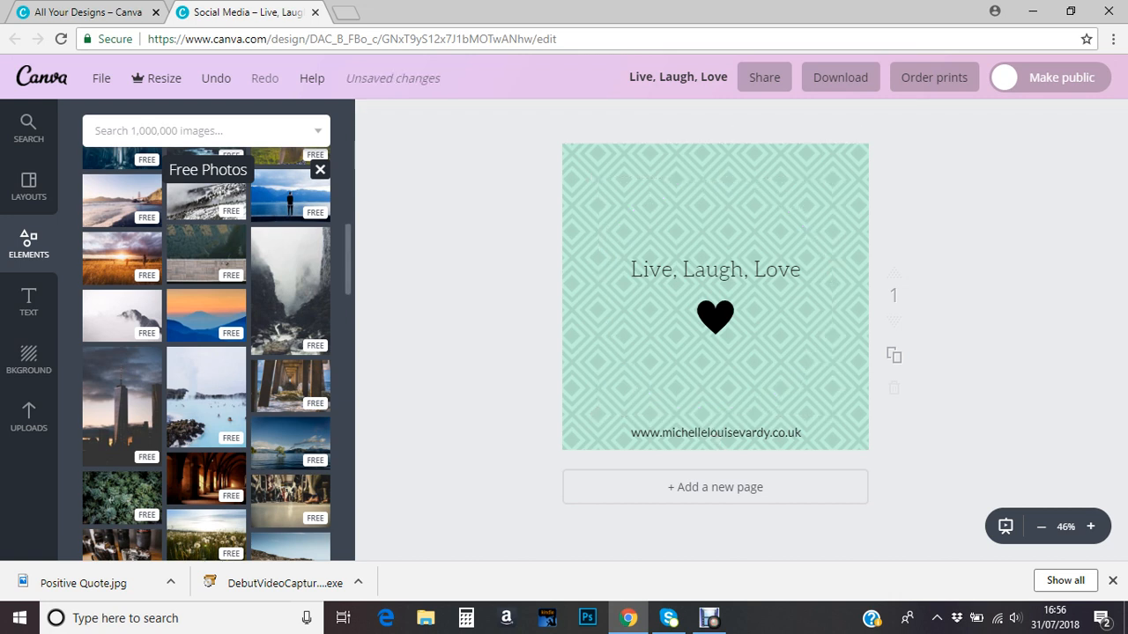
left_click(715, 376)
key("Delete")
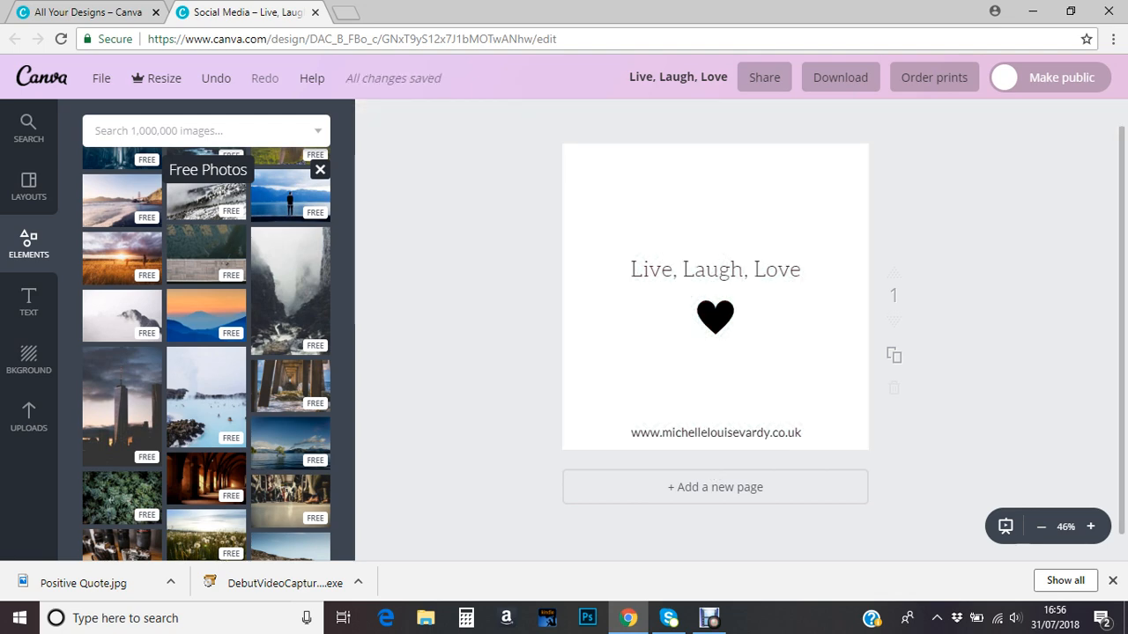
key("ctrl+z")
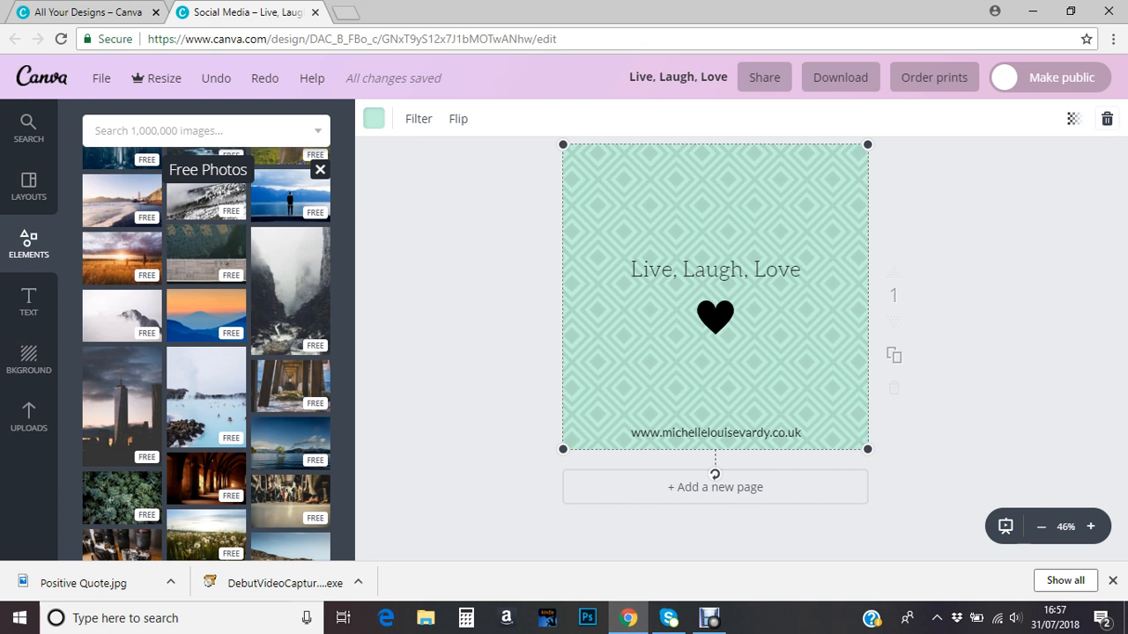
key("Delete")
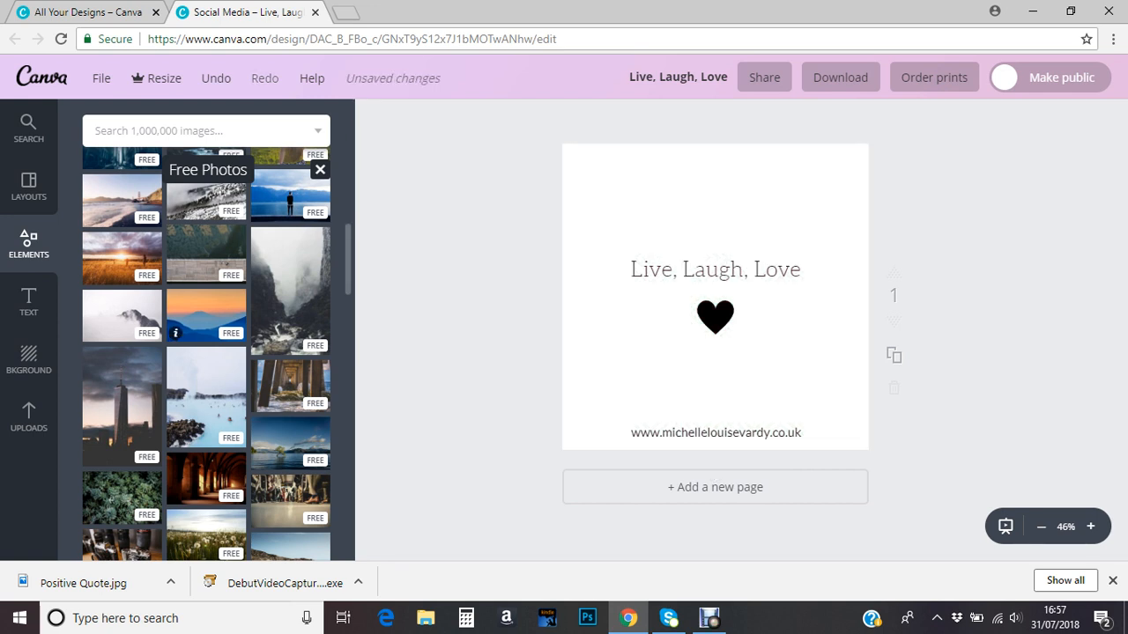
Try the free photo of the long-haired figure with a scarf by the sea on the page, and remove it again.
scroll(206, 255, "down", 3)
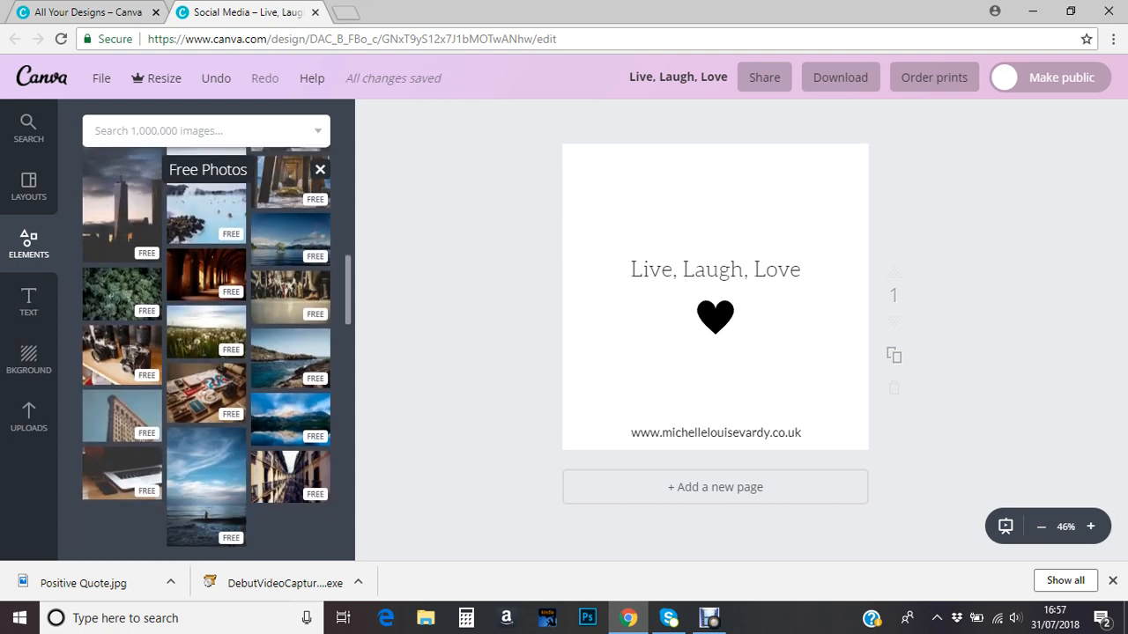
scroll(206, 353, "down", 3)
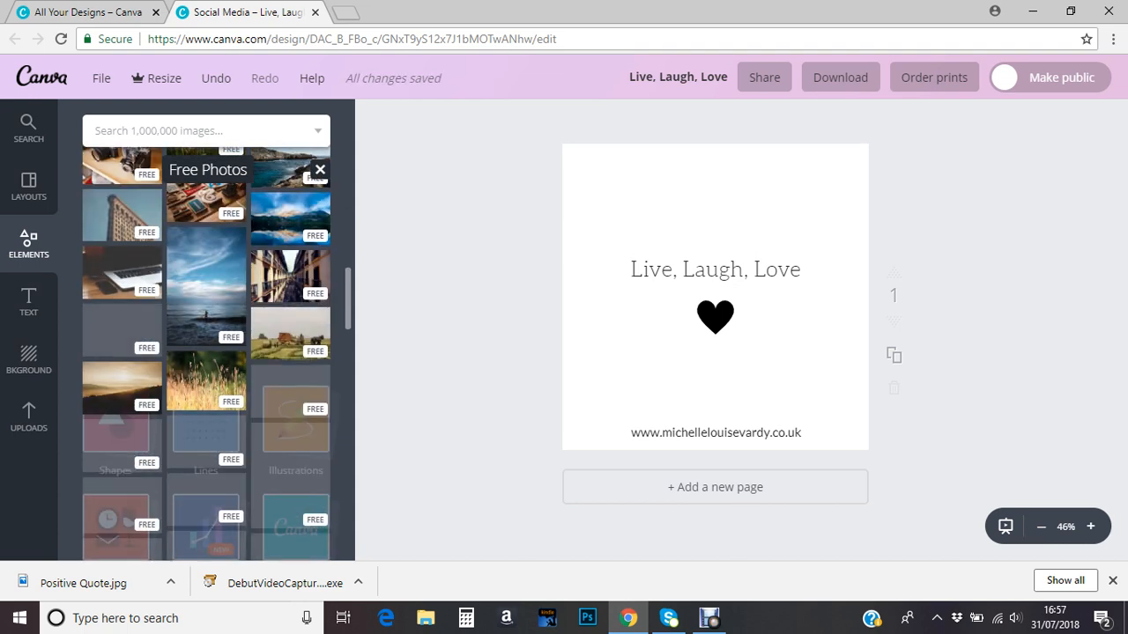
scroll(207, 352, "down", 1)
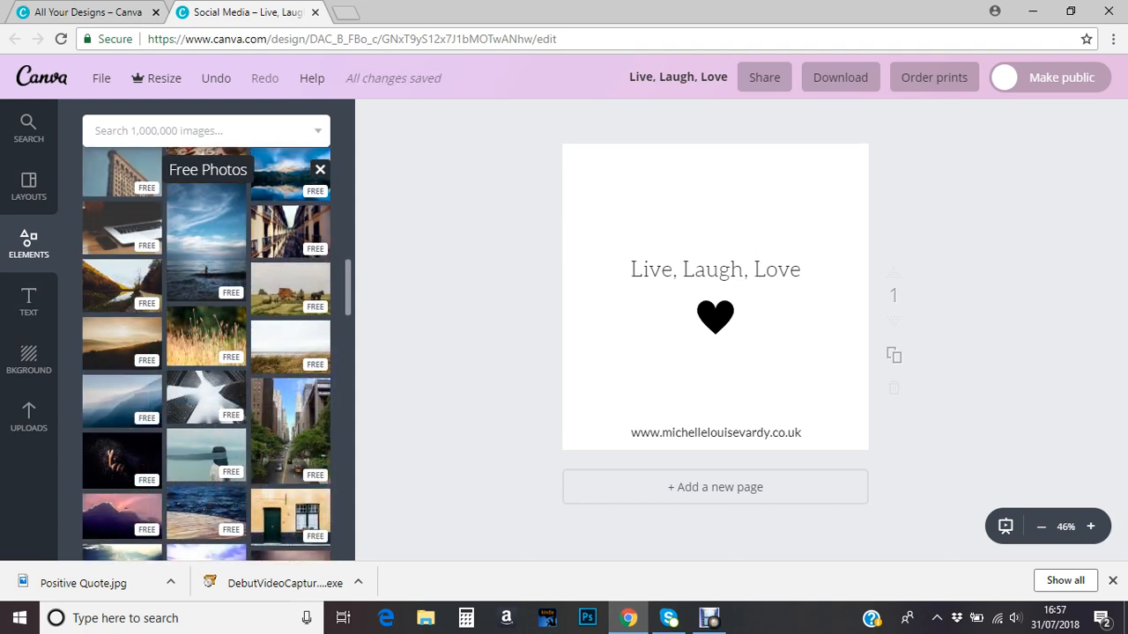
scroll(206, 353, "down", 2)
left_click(206, 360)
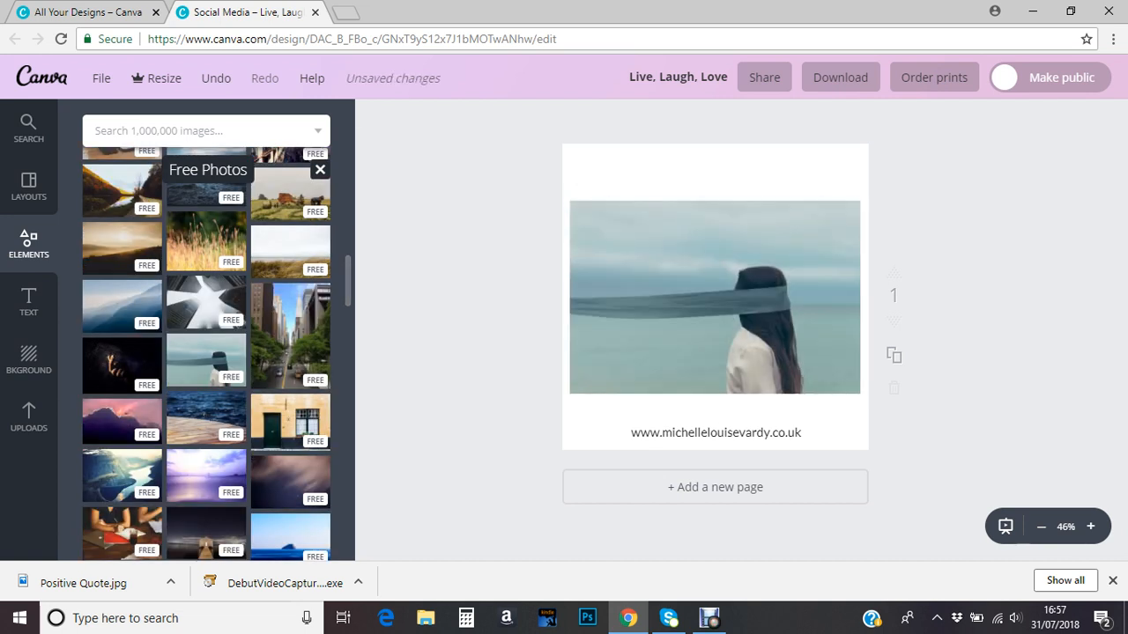
key("Delete")
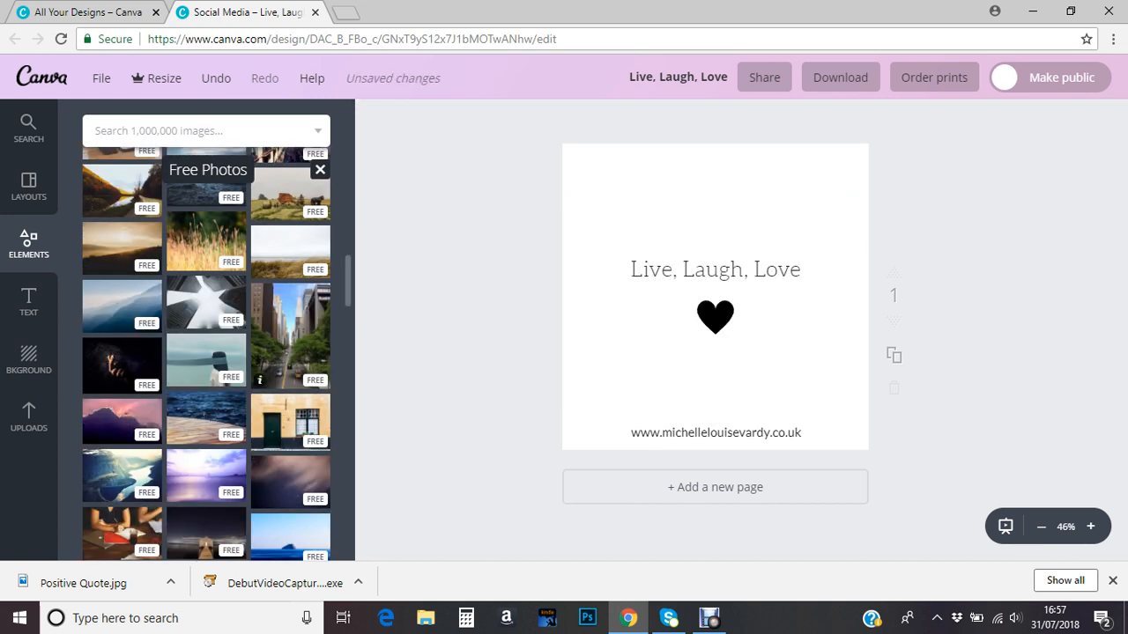
Add the free photo looking up at skyscrapers, enlarge it to cover almost the whole page and centre it horizontally.
left_click(206, 302)
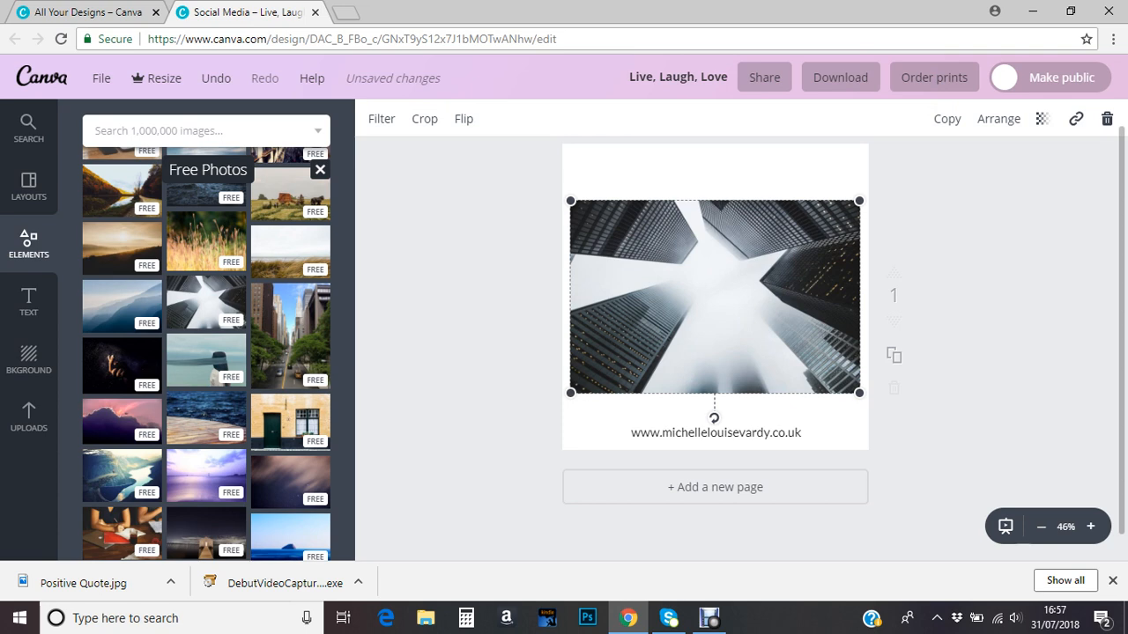
left_click_drag(570, 201, 453, 123)
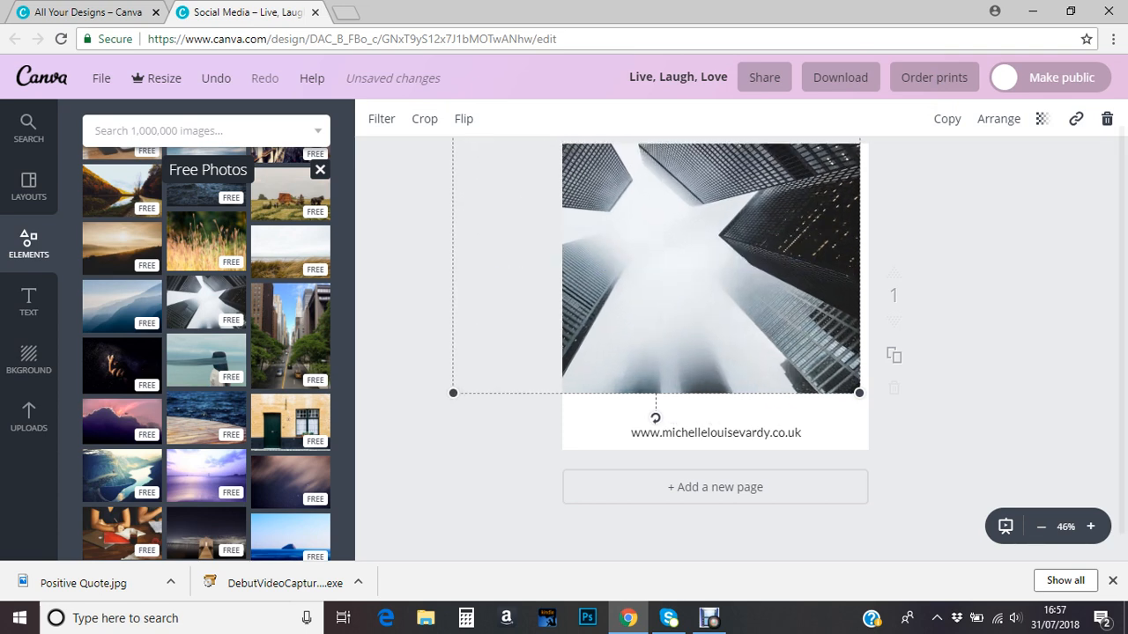
left_click_drag(859, 393, 932, 440)
left_click_drag(714, 292, 733, 291)
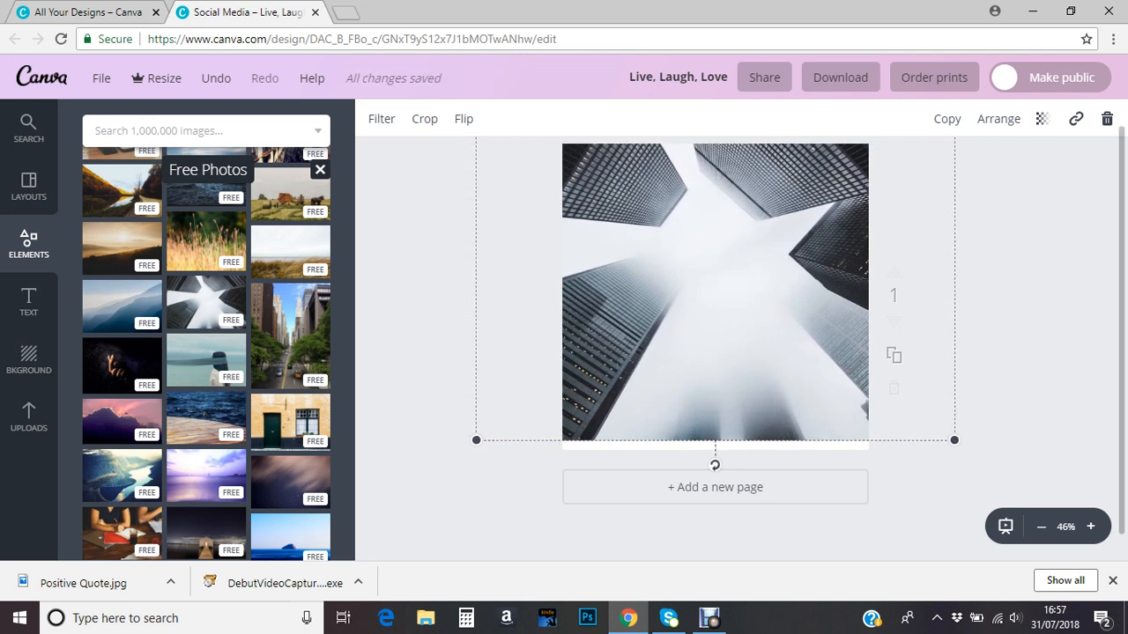
Send the skyscraper photo back behind the website address, heart and "Live, Laugh, Love" heading.
left_click(998, 118)
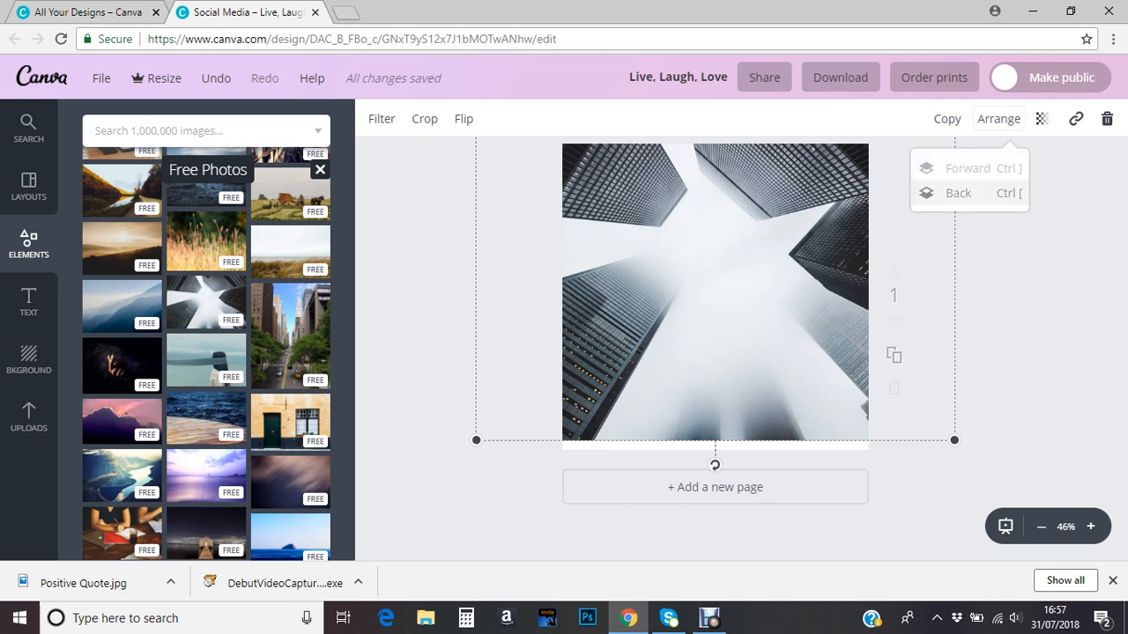
left_click(958, 193)
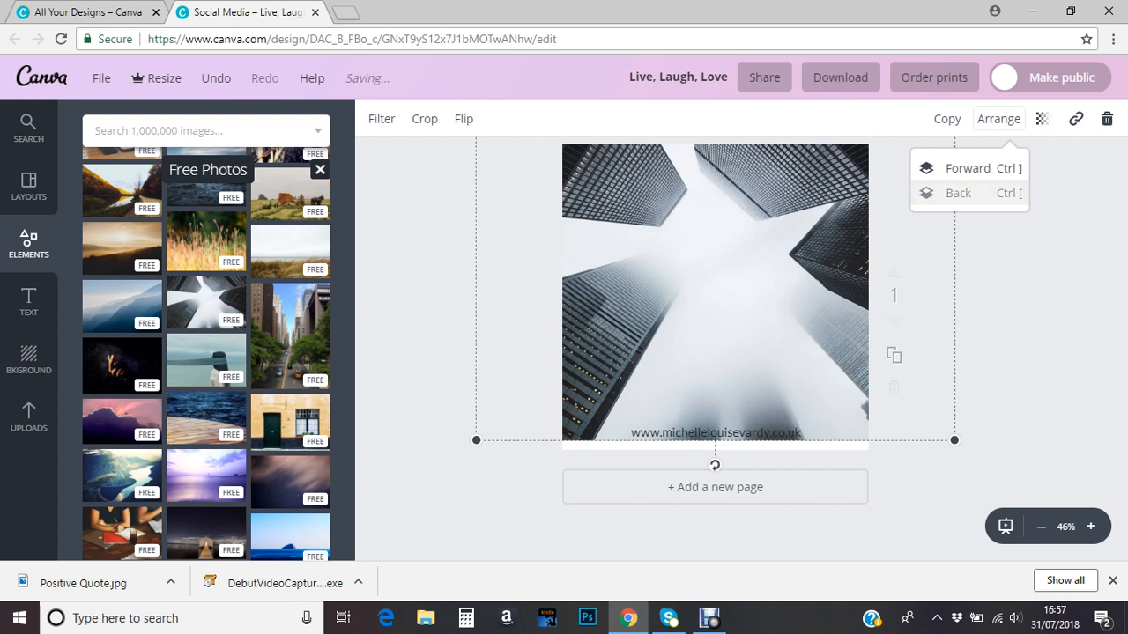
left_click(958, 193)
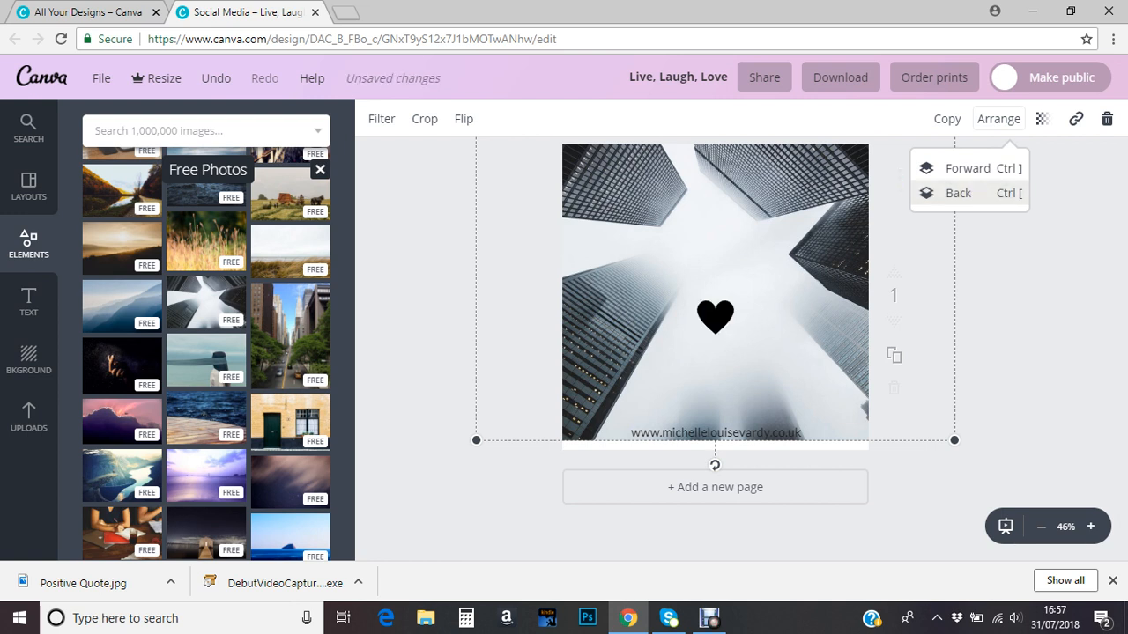
left_click(958, 193)
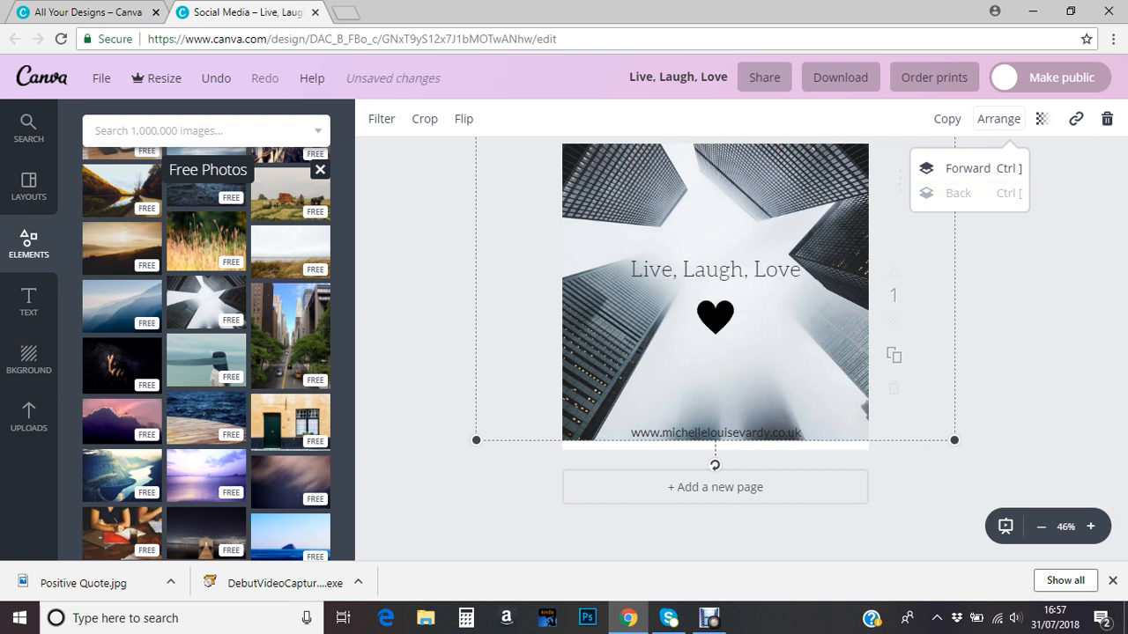
key("Escape")
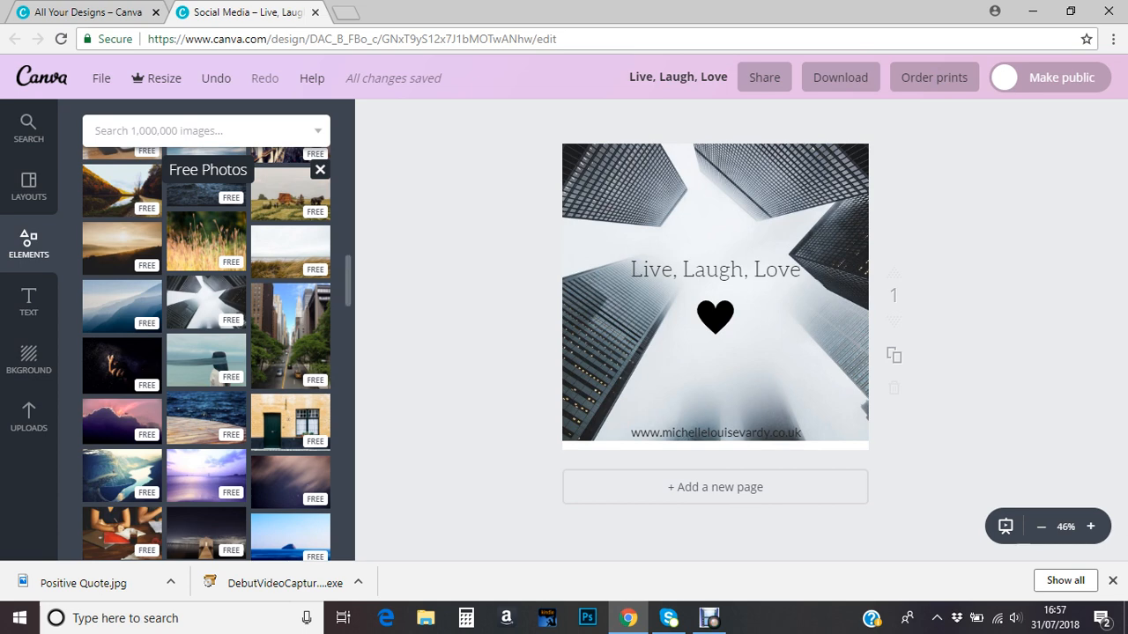
Open the image search and delete the skyscraper photo from the page.
left_click(28, 127)
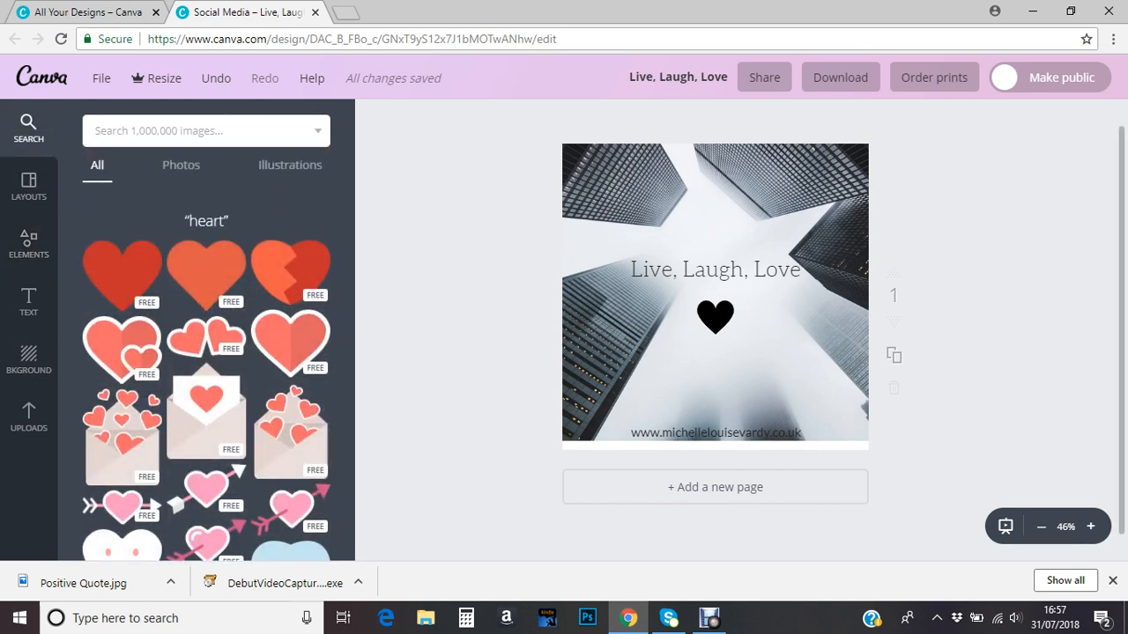
left_click(716, 211)
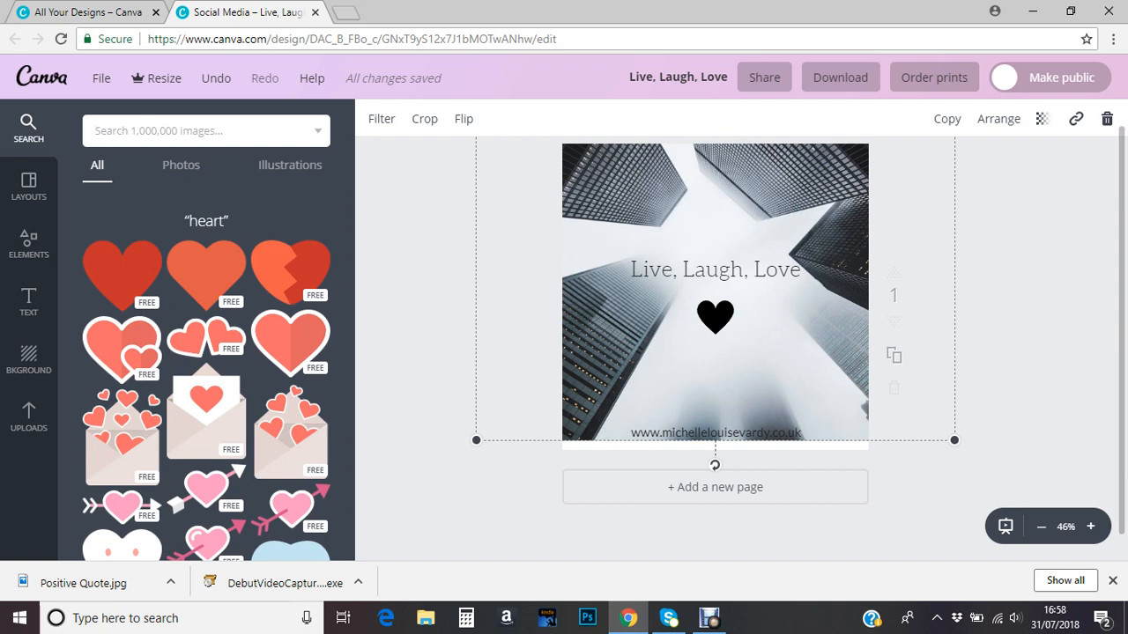
key("Delete")
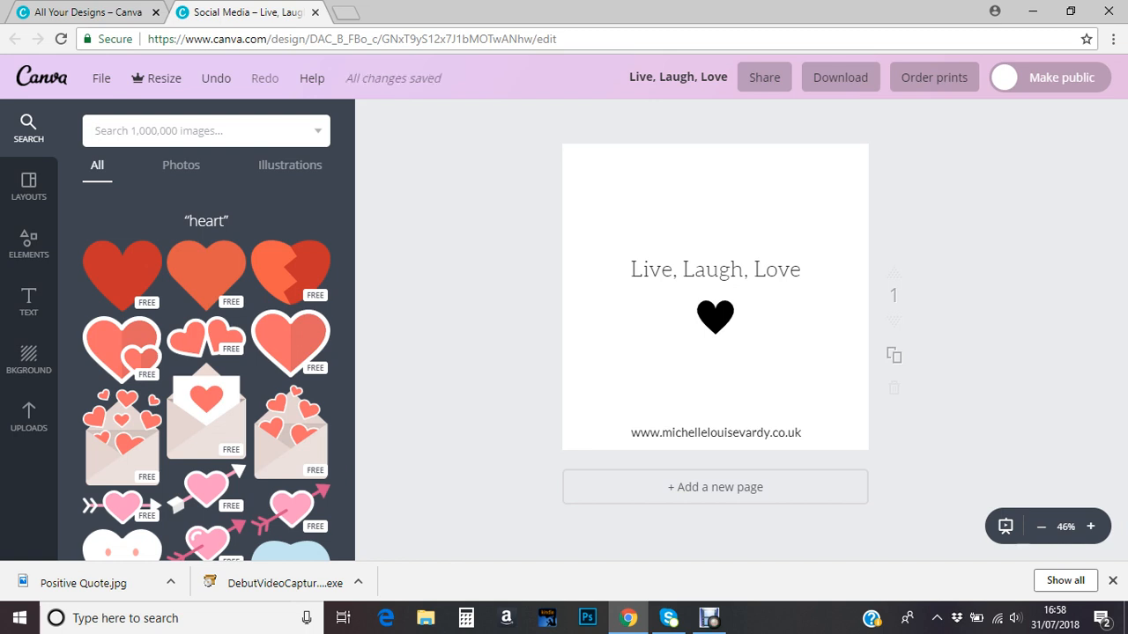
Search the image library for "buildings" and look through the photos and illustrations offered.
type("buildings")
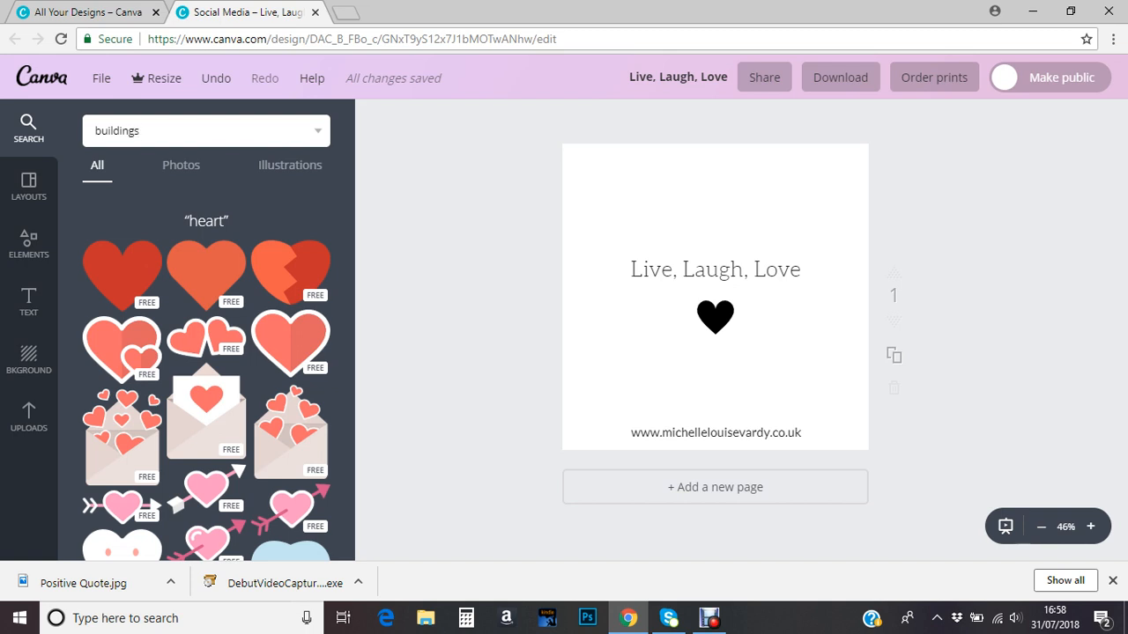
key("Return")
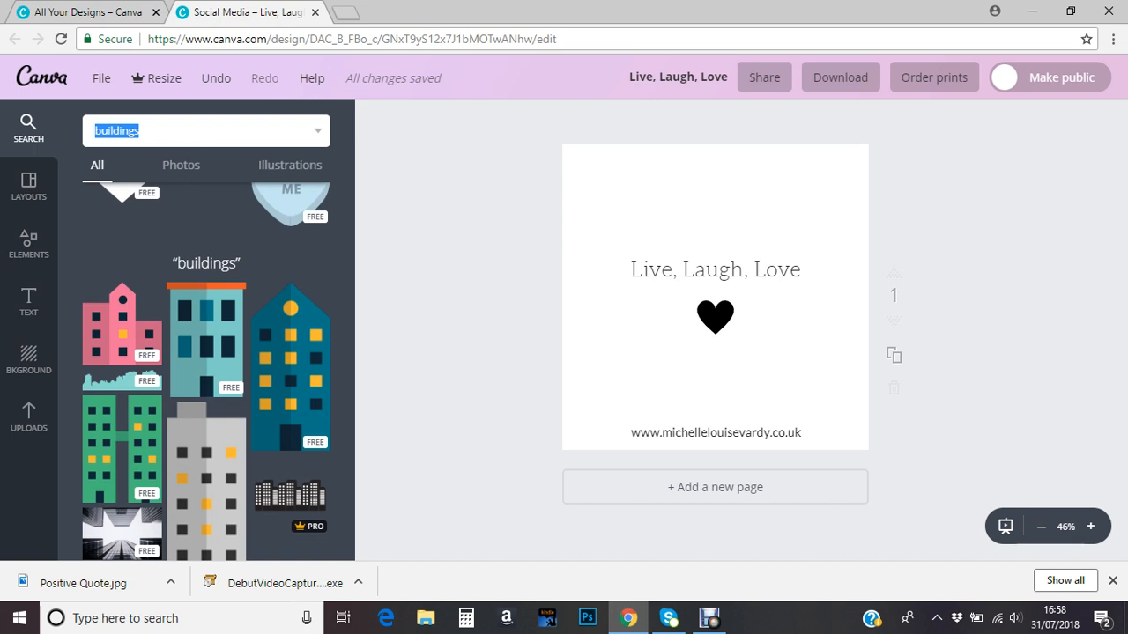
scroll(207, 370, "down", 5)
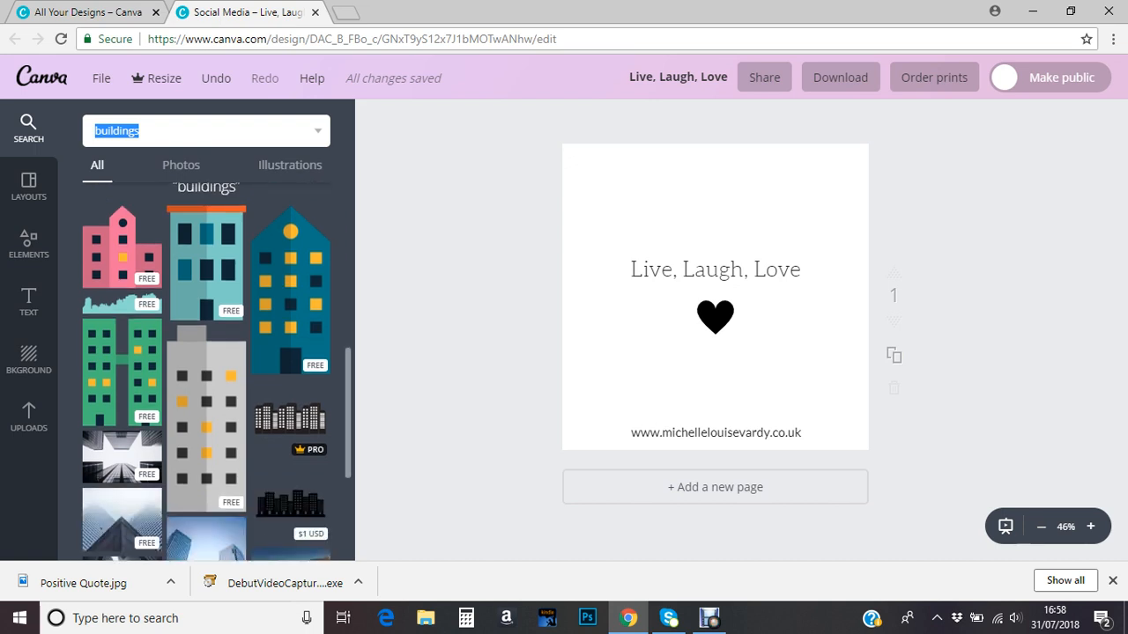
scroll(206, 370, "up", 5)
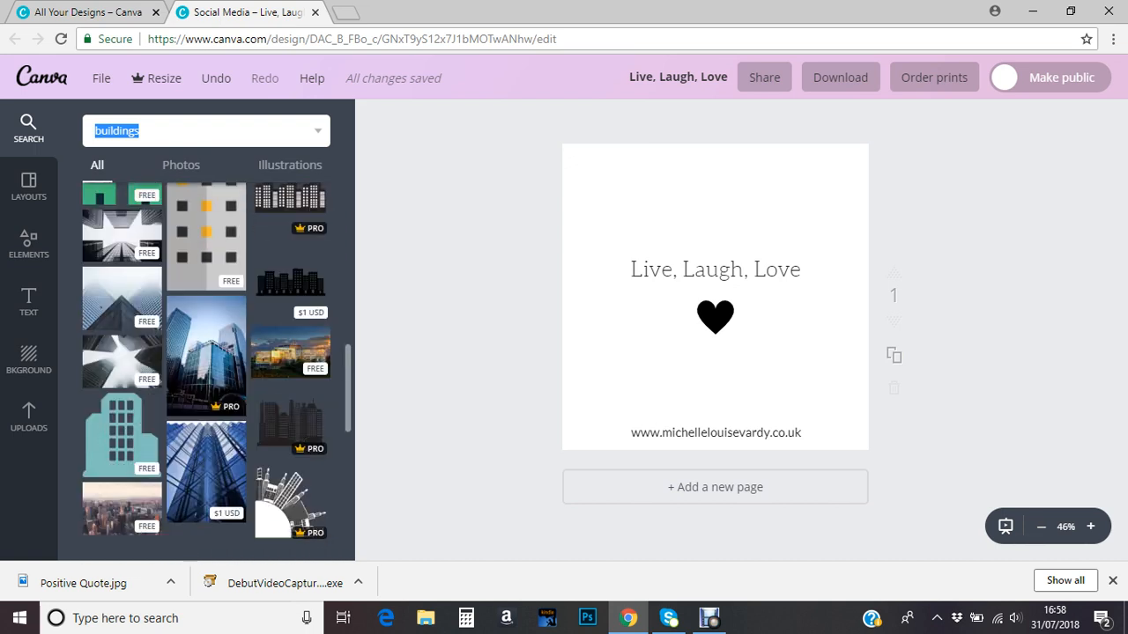
scroll(207, 370, "up", 2)
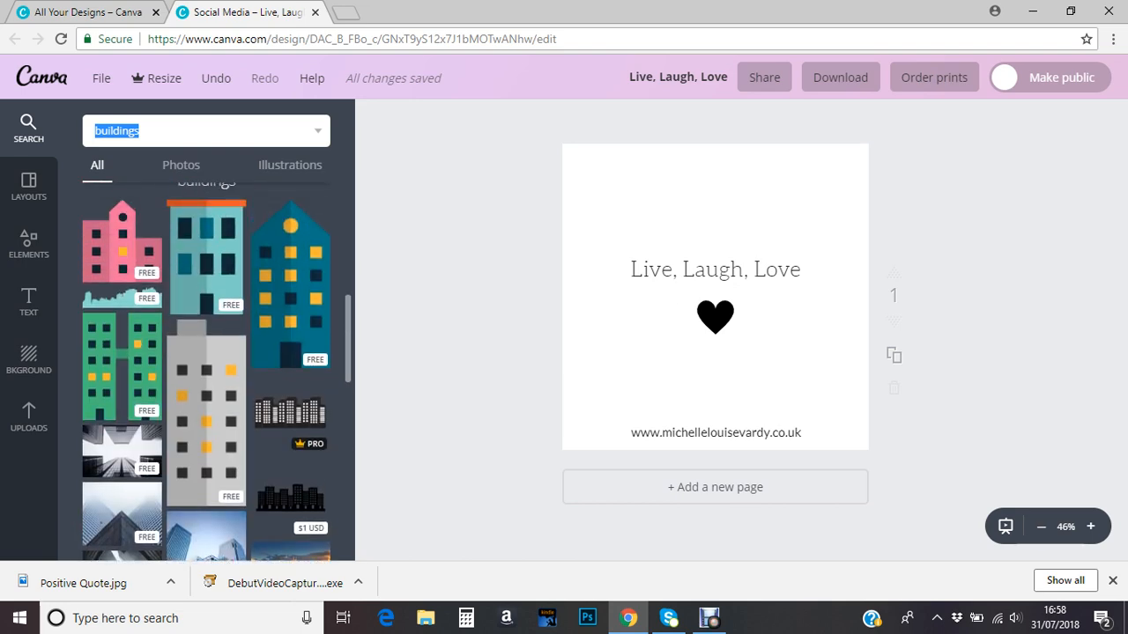
scroll(206, 370, "down", 5)
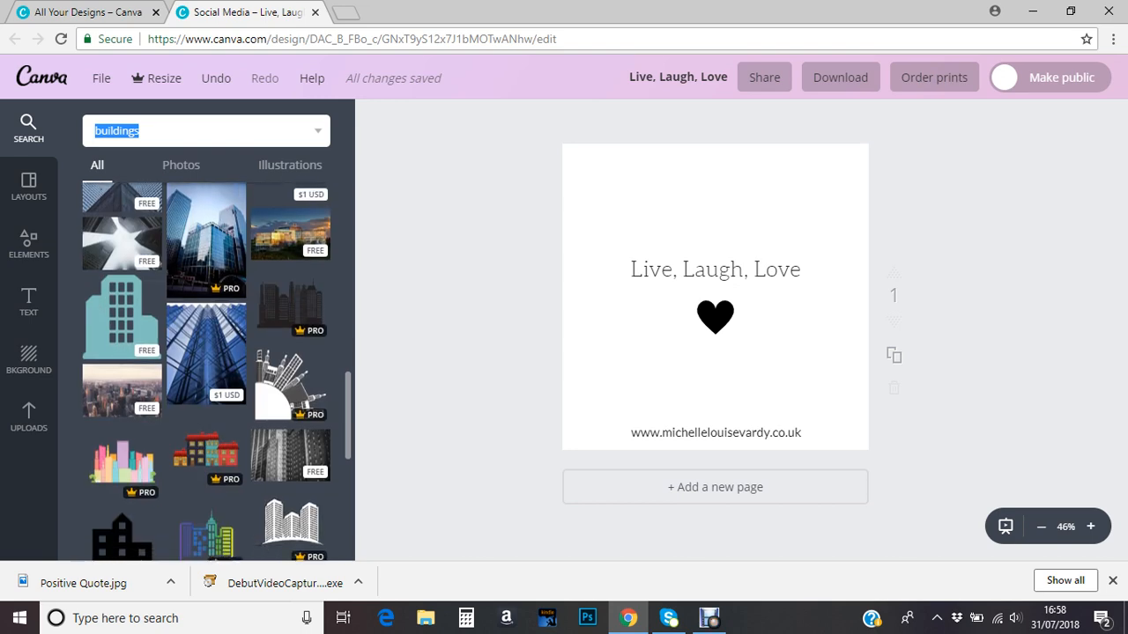
scroll(206, 370, "down", 1)
scroll(206, 370, "down", 1)
scroll(206, 370, "up", 5)
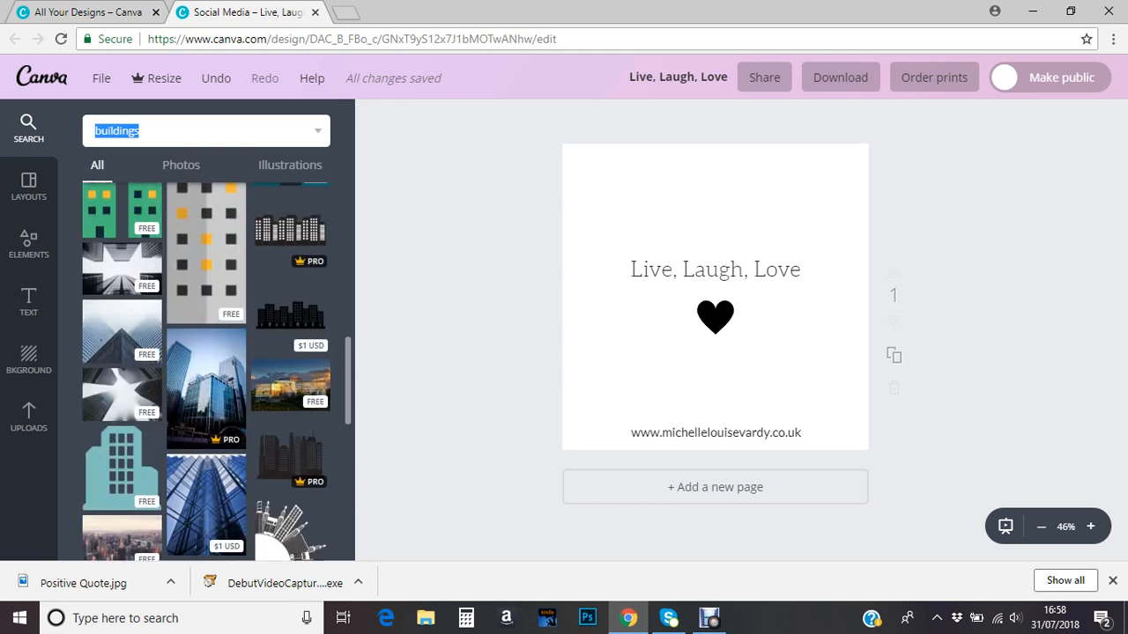
scroll(207, 370, "down", 6)
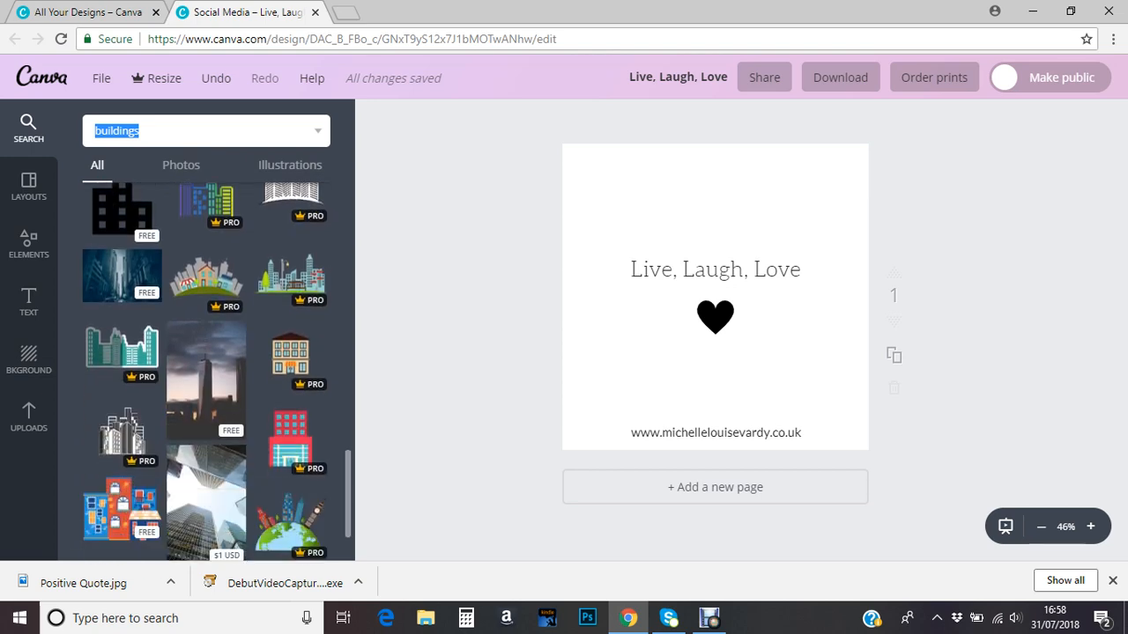
scroll(207, 370, "down", 5)
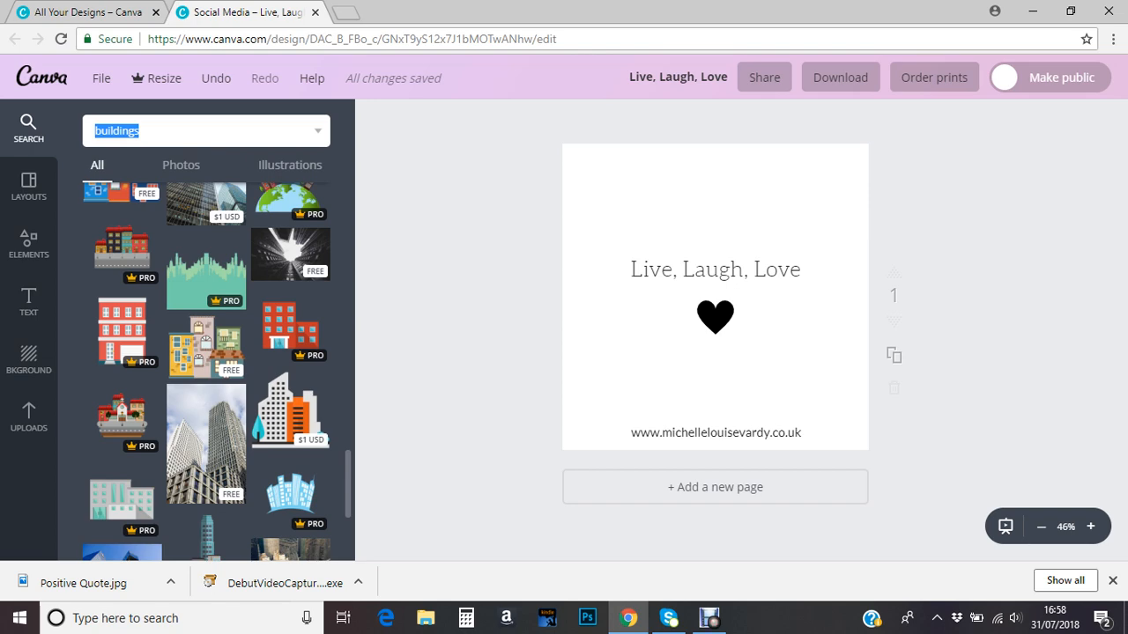
scroll(206, 370, "down", 5)
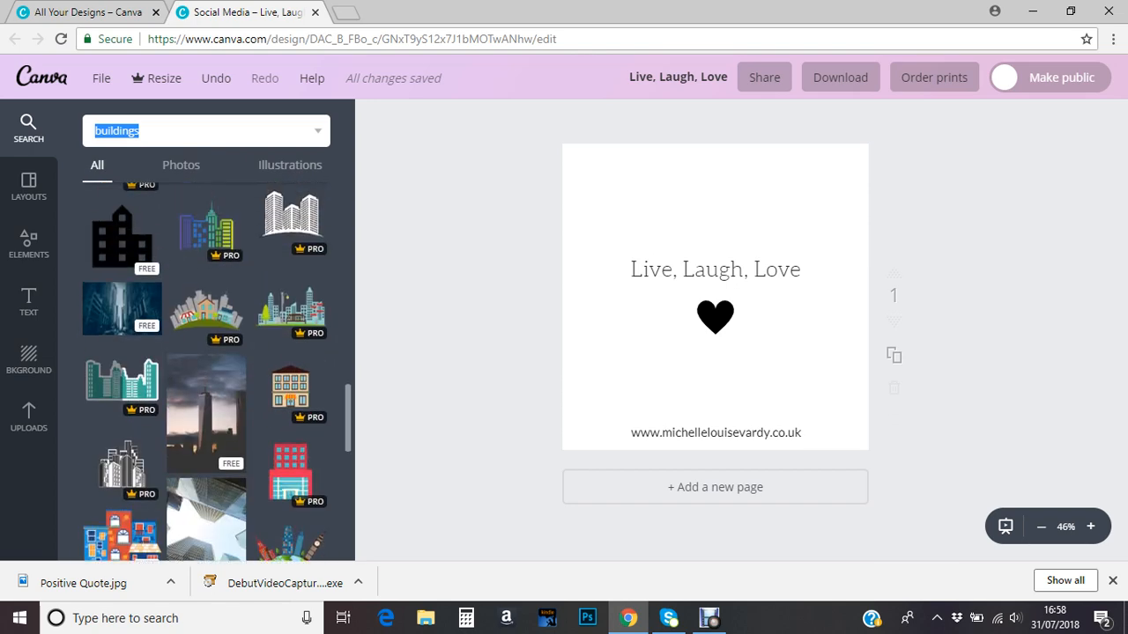
scroll(206, 370, "up", 10)
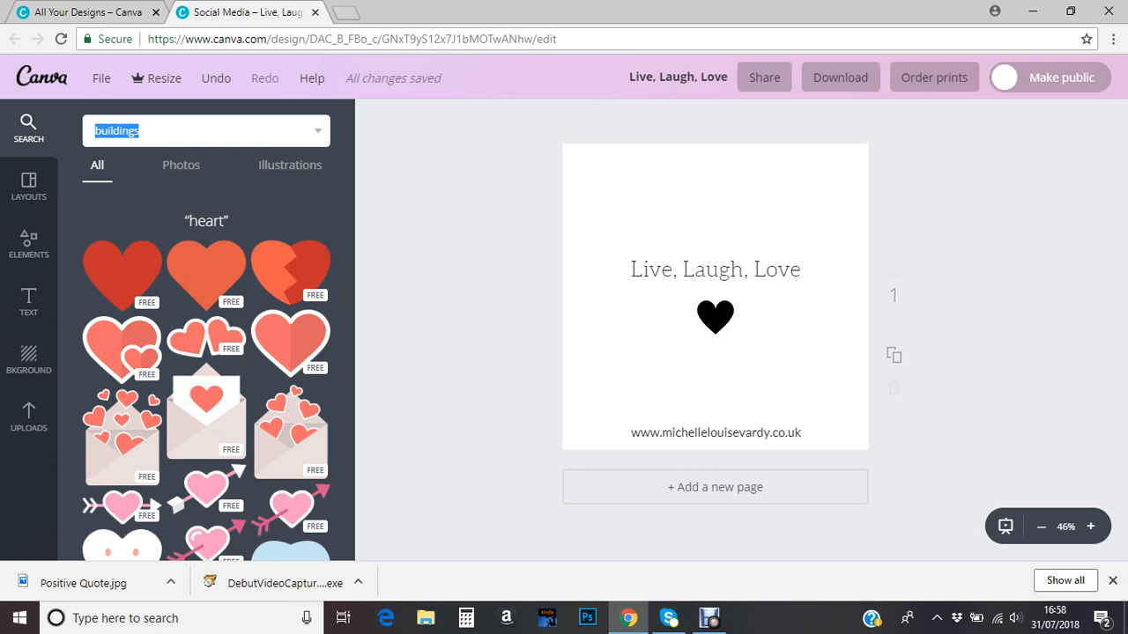
Replace the image search term with "flowers" and run the search.
key("Right")
key("BackSpace")
key("BackSpace")
key("BackSpace")
key("BackSpace")
key("BackSpace")
key("BackSpace")
key("BackSpace")
key("BackSpace")
key("BackSpace")
type("flowers")
key("Return")
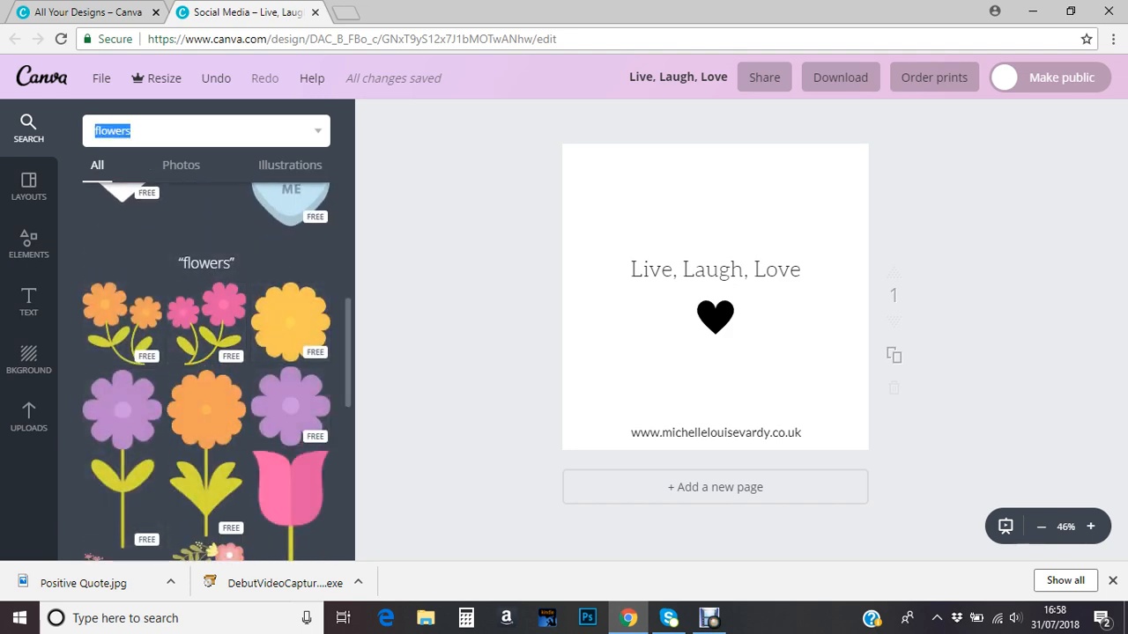
Add the free pink roses photo from the "flowers" results and enlarge it to cover the whole page.
scroll(206, 370, "down", 10)
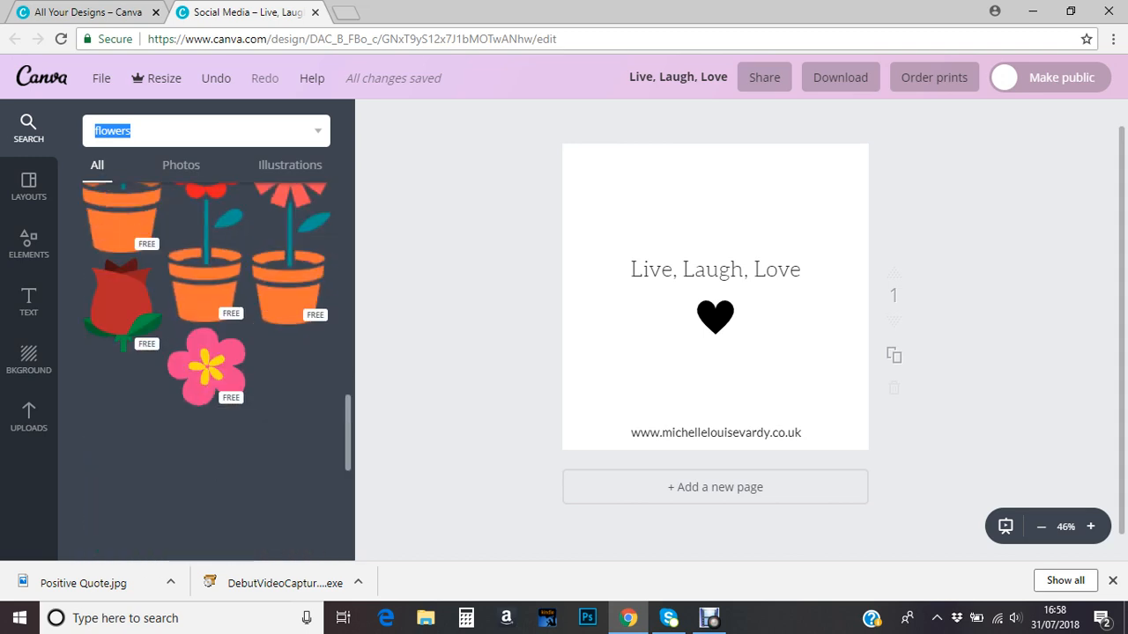
scroll(206, 370, "down", 3)
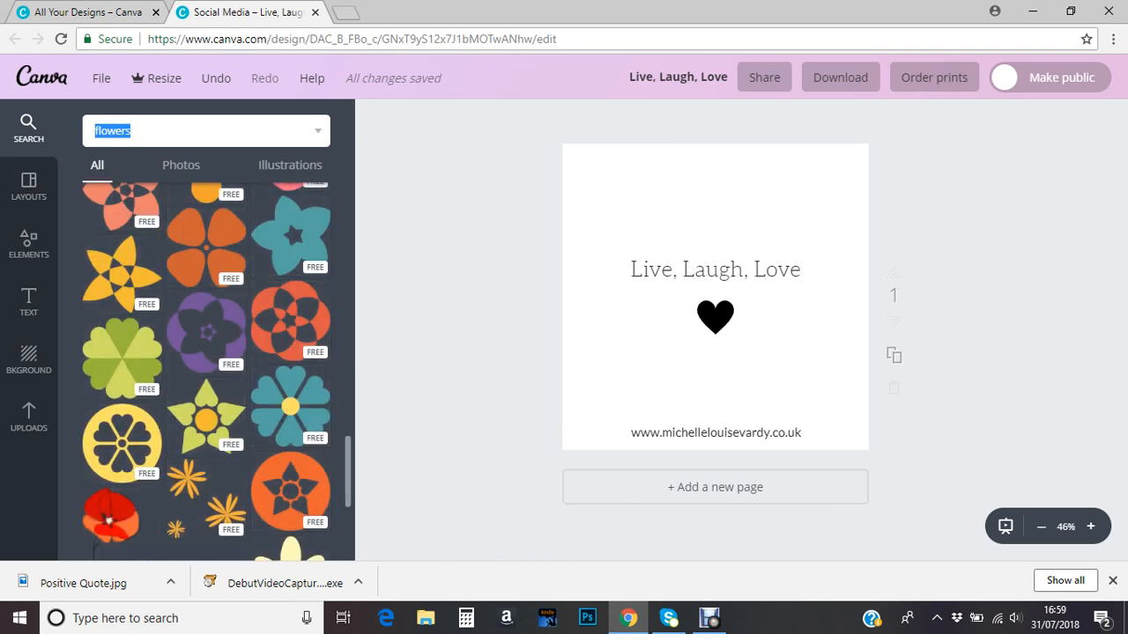
scroll(207, 370, "down", 5)
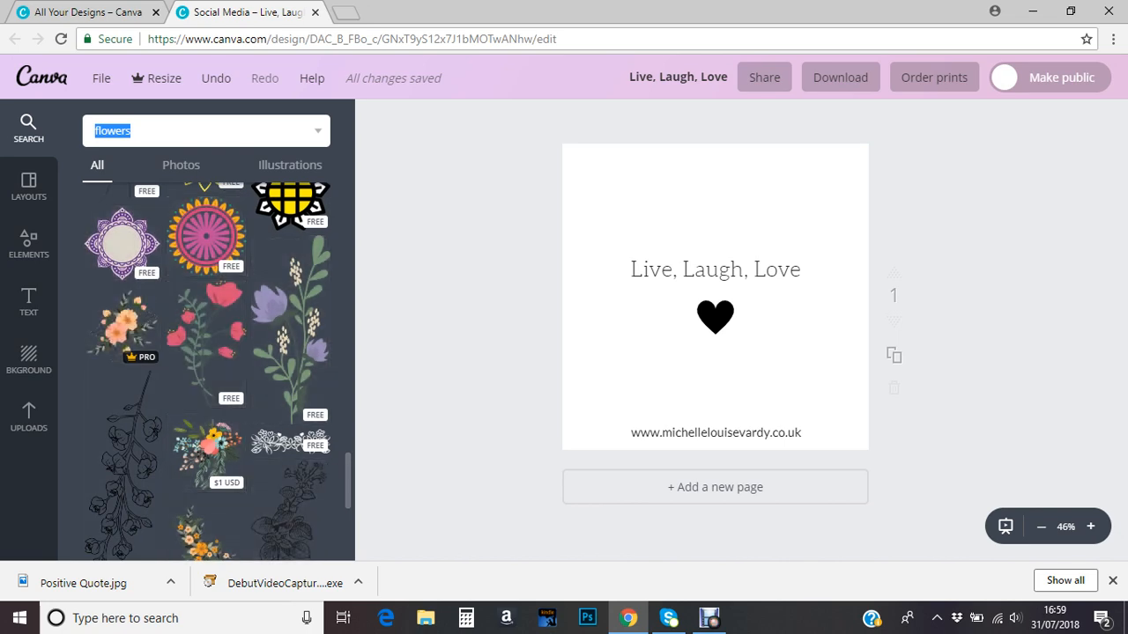
scroll(206, 370, "down", 5)
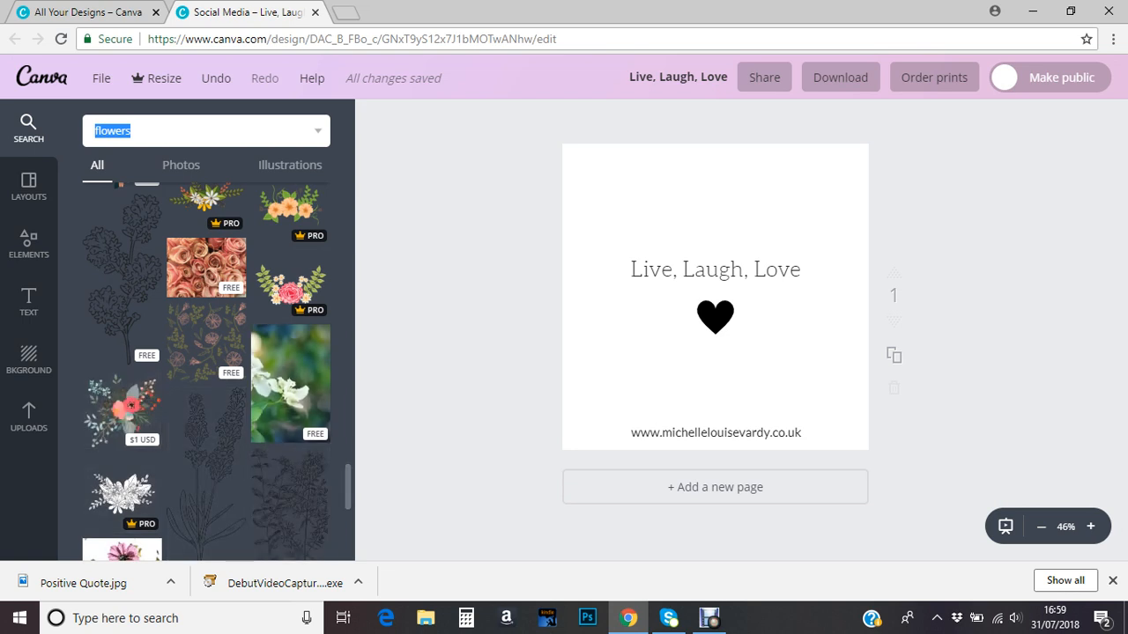
left_click(177, 287)
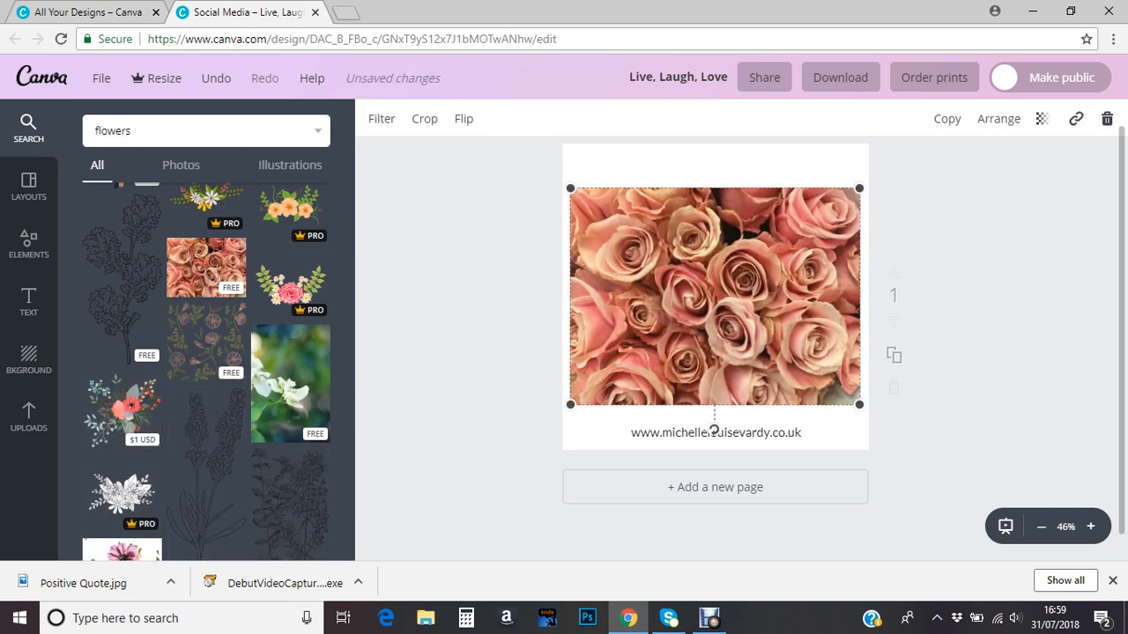
left_click_drag(570, 188, 513, 145)
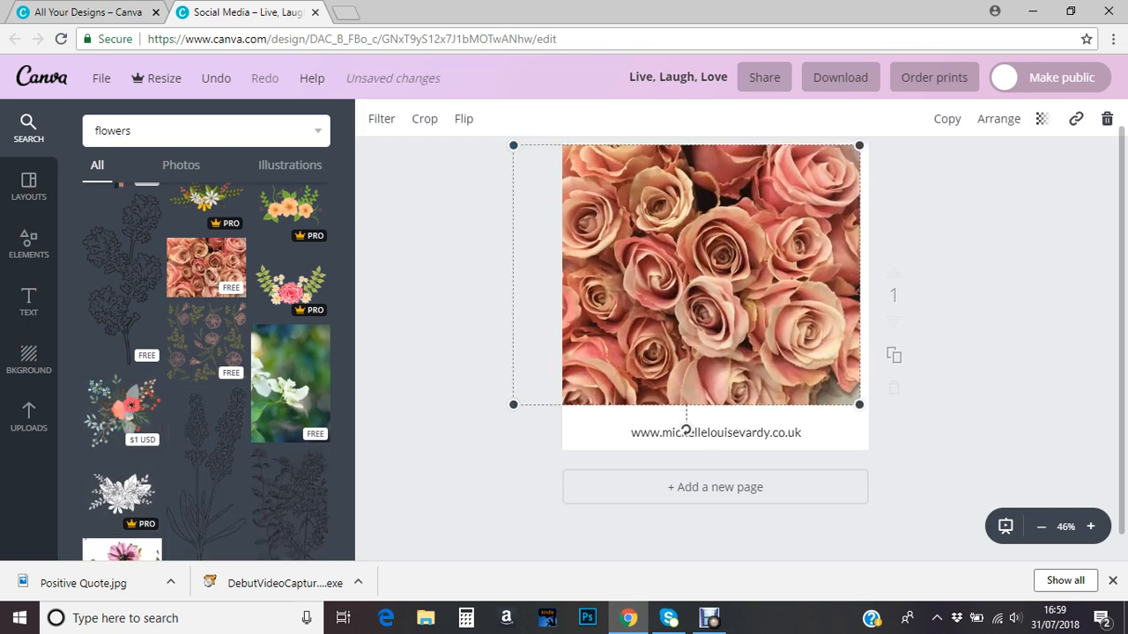
left_click_drag(859, 405, 920, 449)
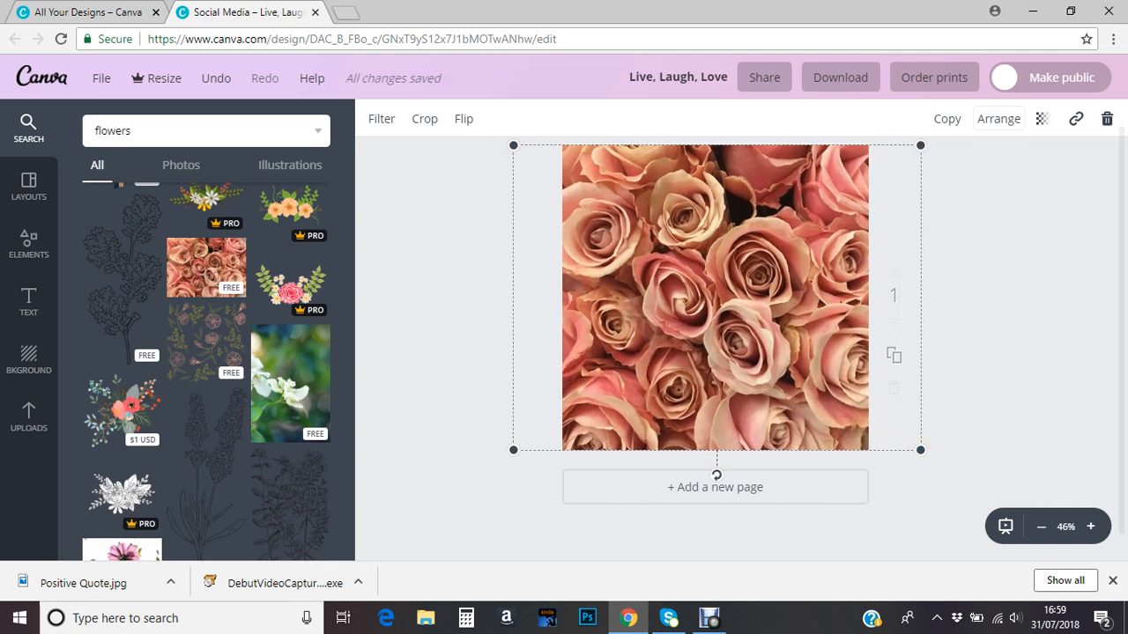
Send the roses photo behind the heart and text, and fade it by increasing its transparency.
left_click(998, 118)
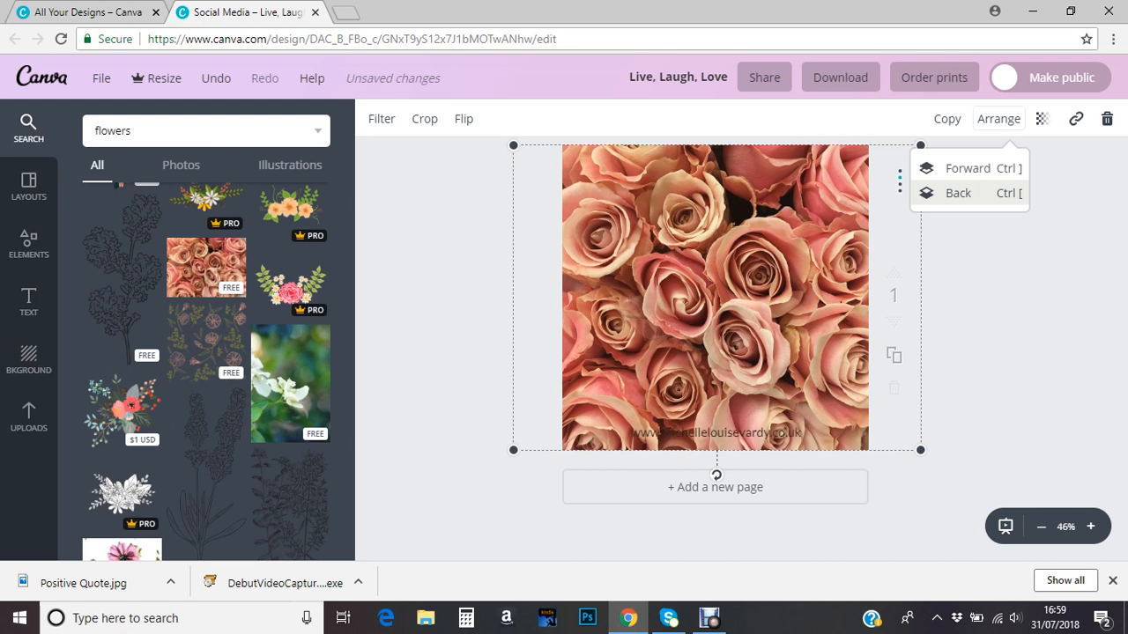
left_click(958, 193)
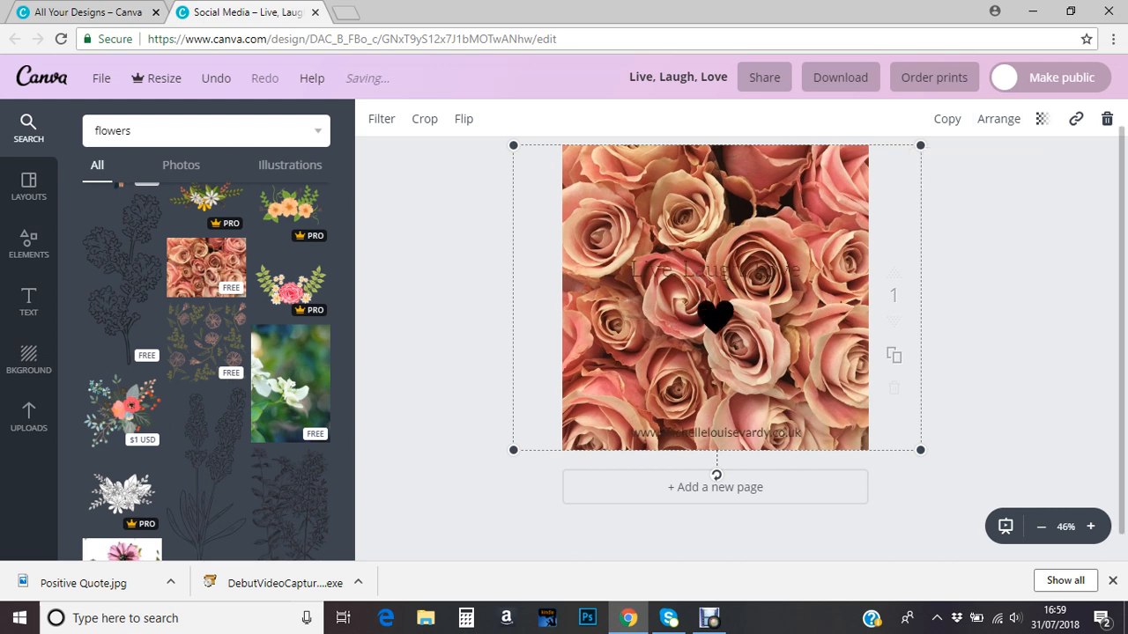
left_click(1041, 118)
left_click_drag(1012, 168, 935, 168)
key("Escape")
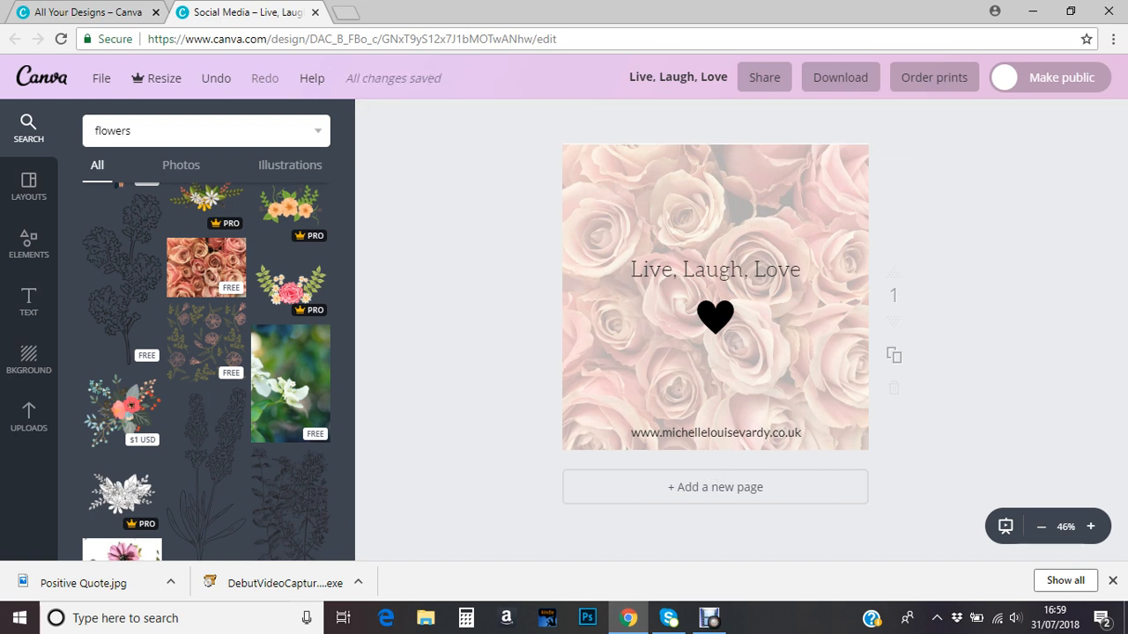
Delete the faded roses photo from the page.
left_click(716, 370)
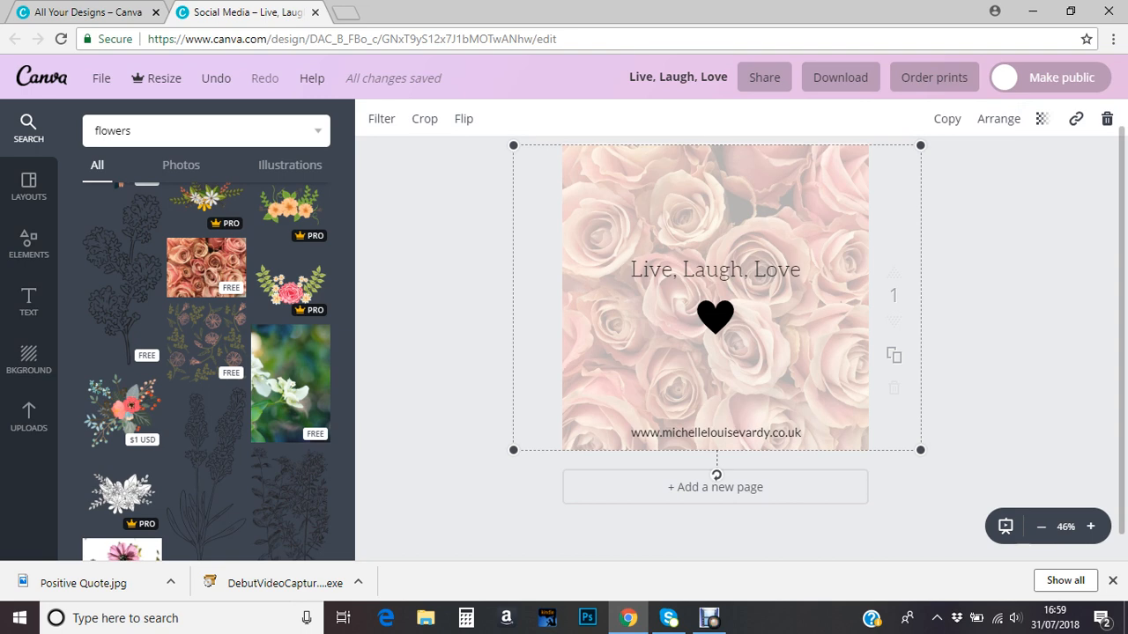
key("Delete")
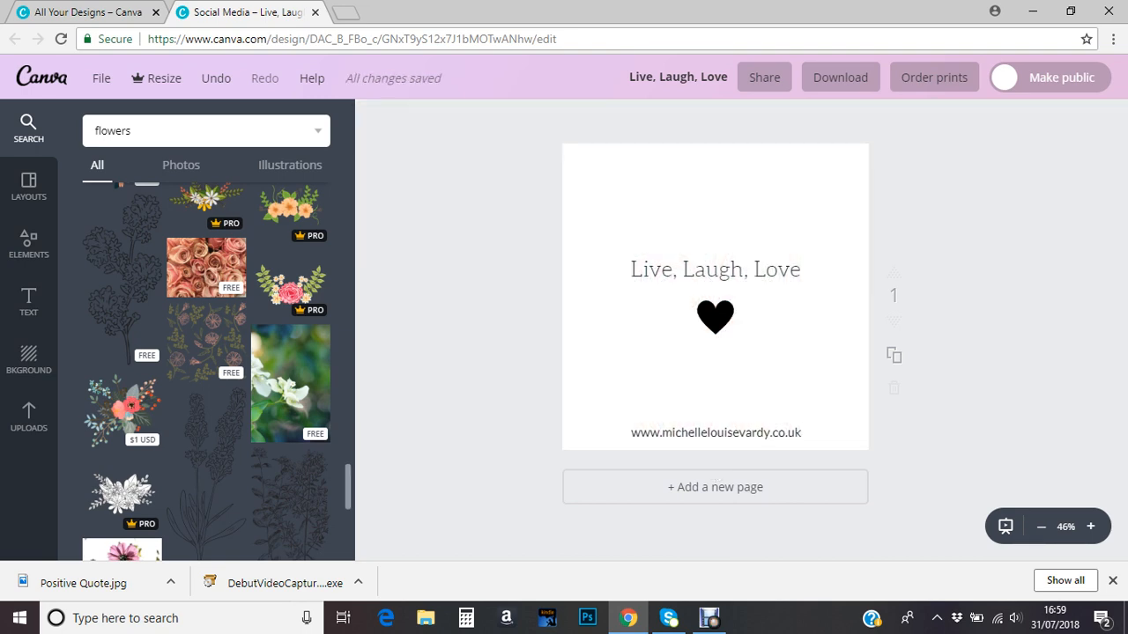
Look through more of the "flowers" photos and illustrations, and clear the search term.
scroll(206, 370, "down", 5)
scroll(207, 370, "down", 5)
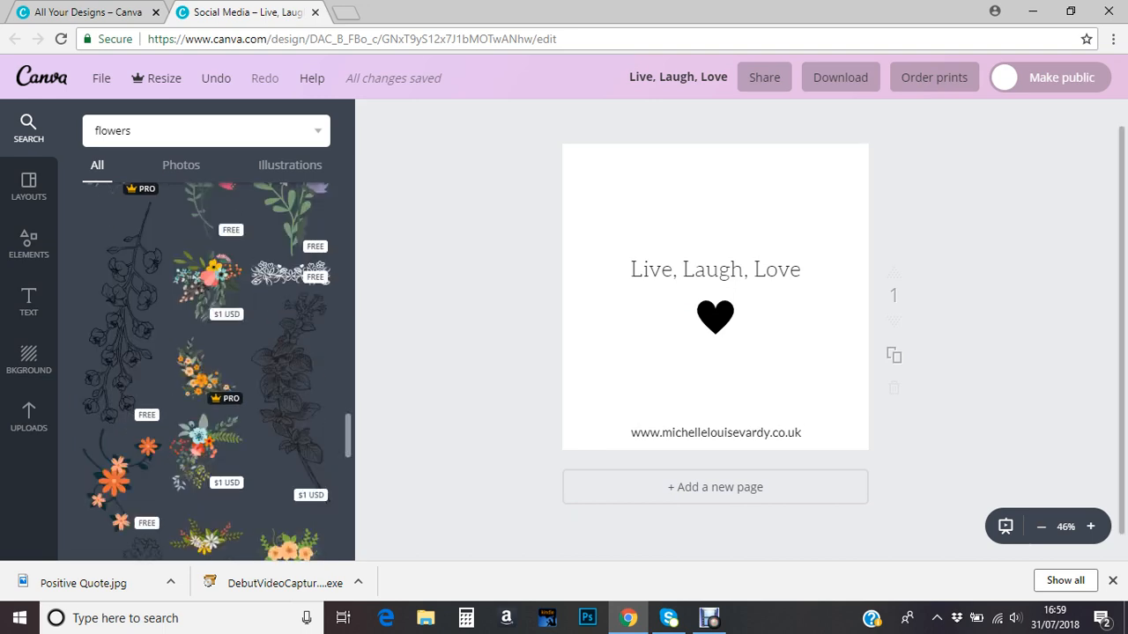
scroll(206, 370, "up", 15)
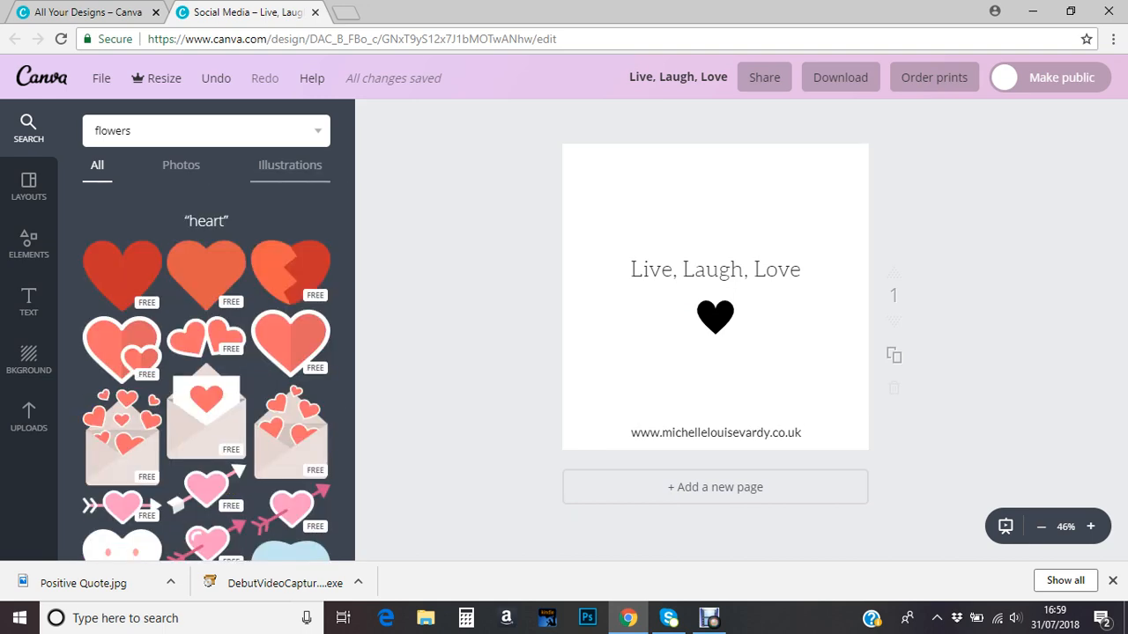
scroll(206, 371, "down", 15)
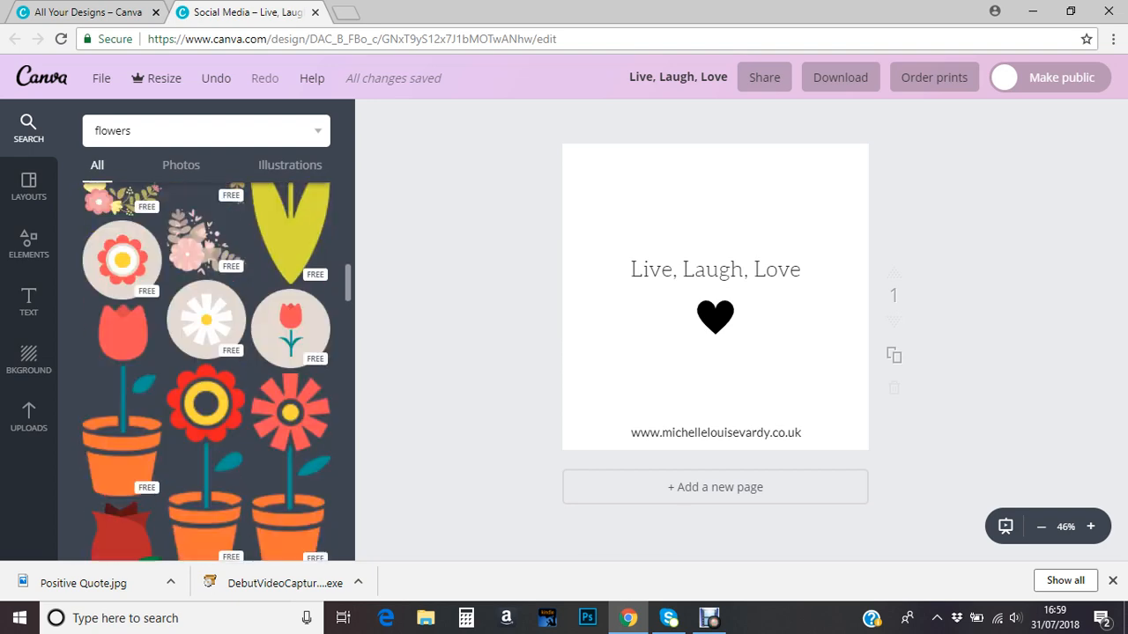
scroll(207, 372, "down", 15)
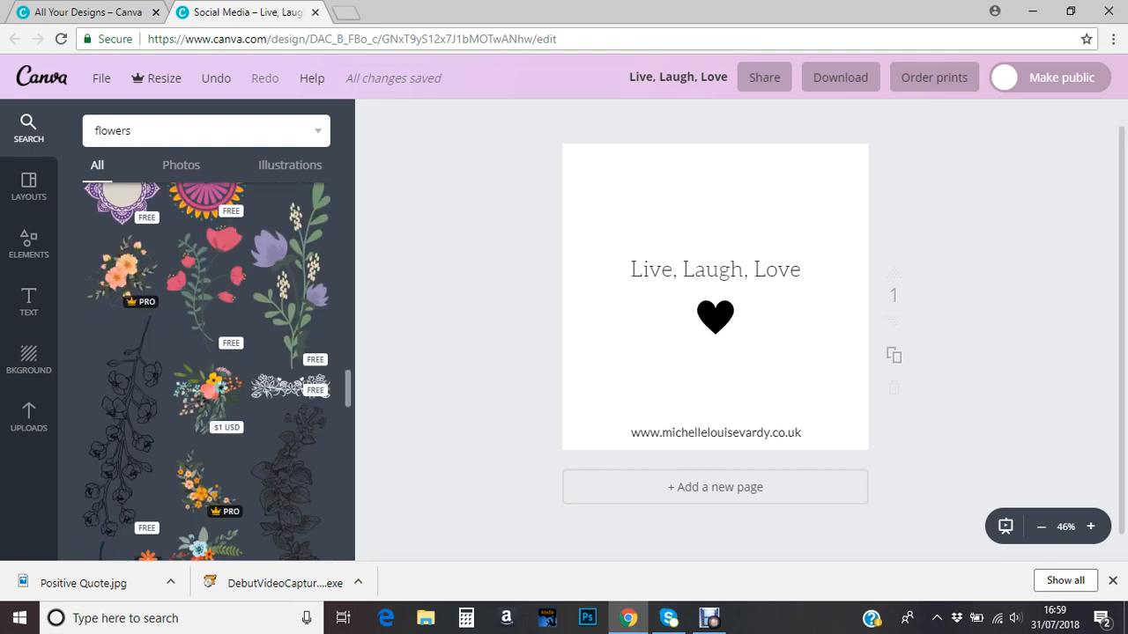
scroll(206, 370, "down", 15)
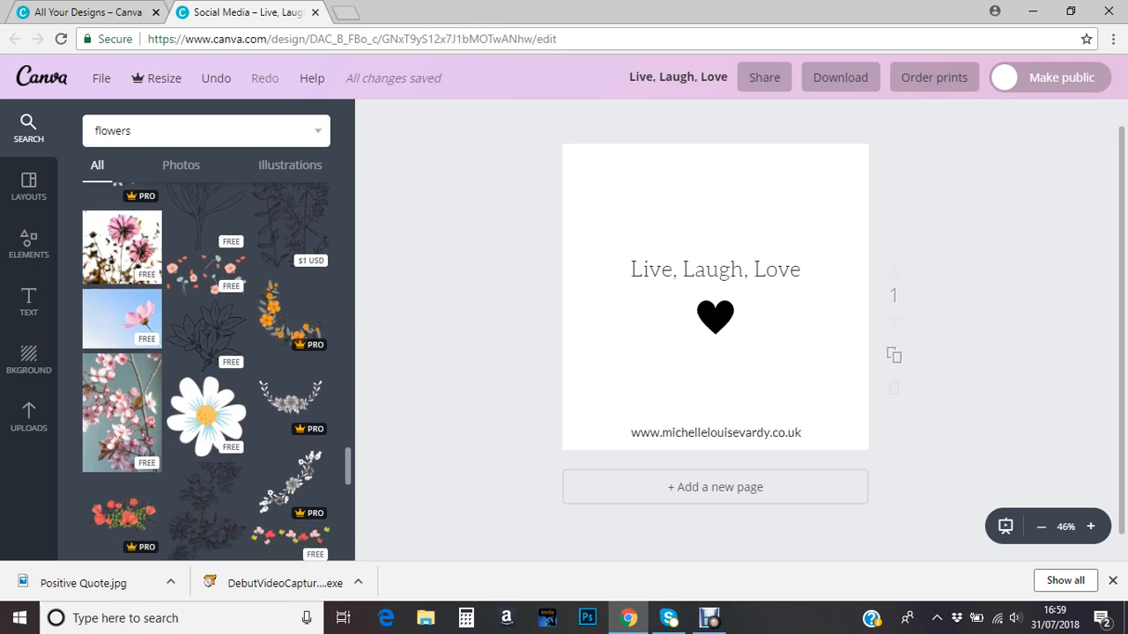
scroll(207, 370, "down", 1)
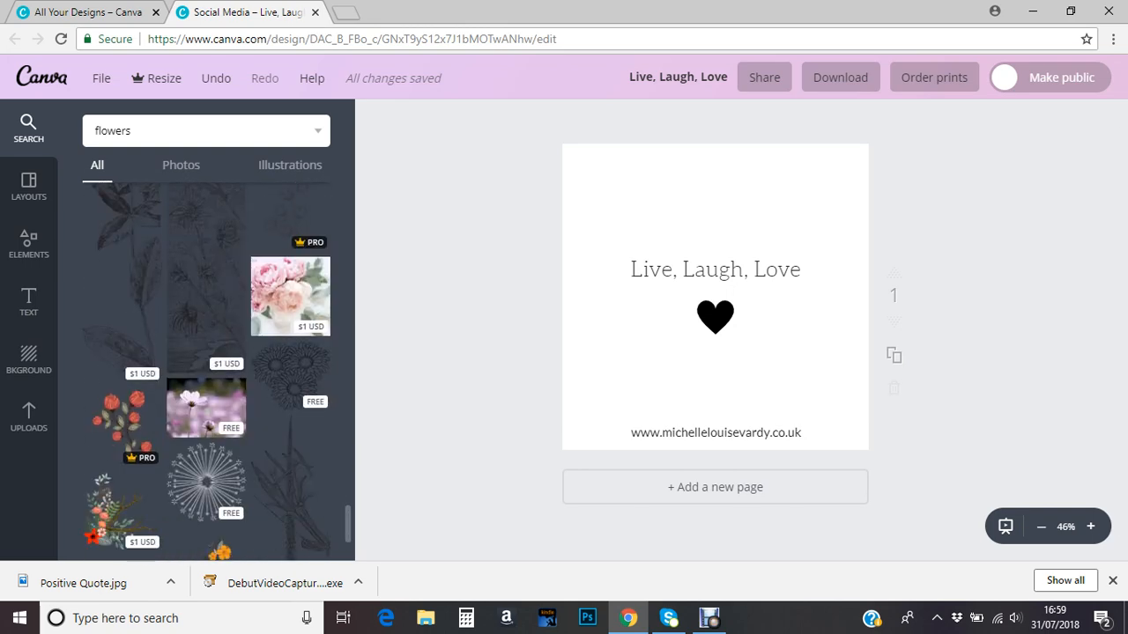
left_click(113, 130)
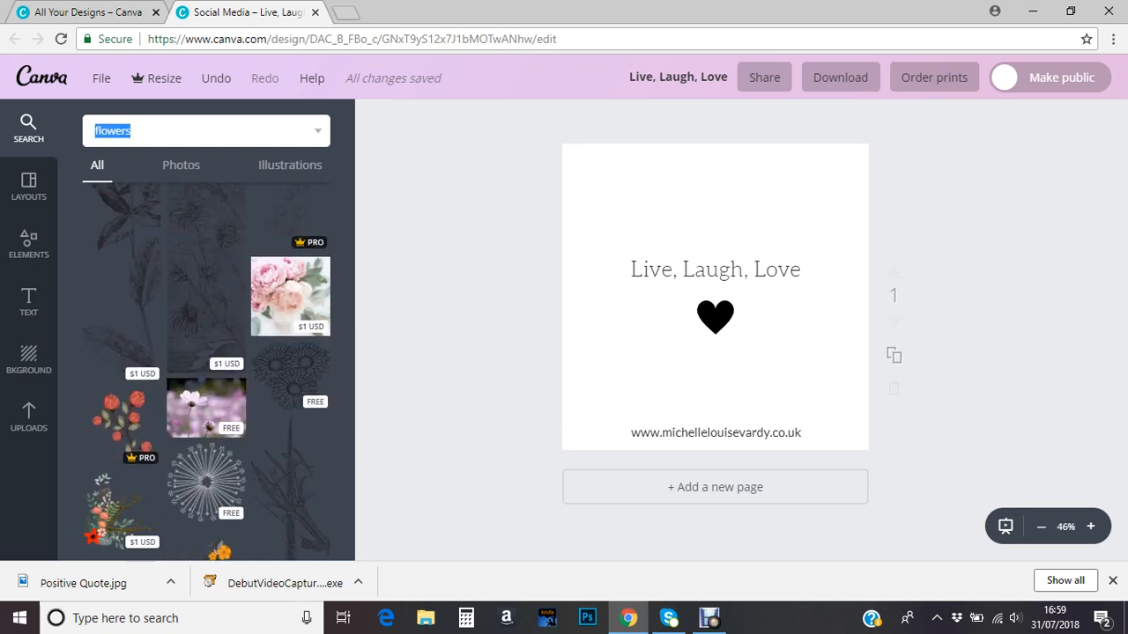
key("BackSpace")
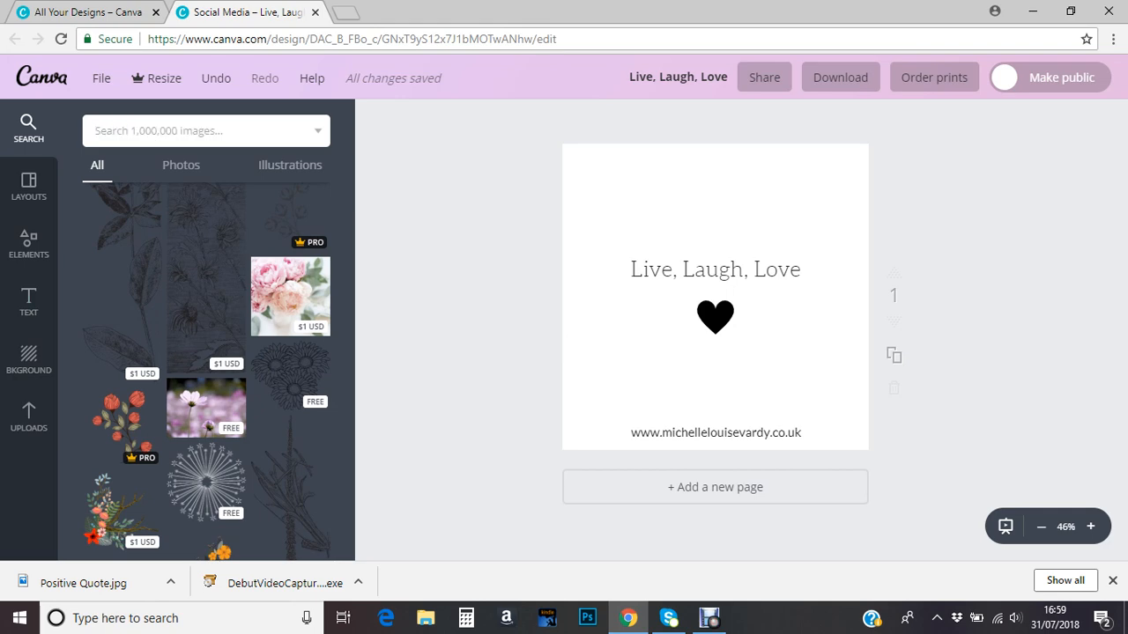
Look over the background colours and patterns, and switch to the Canva layouts.
left_click(29, 357)
scroll(264, 405, "down", 2)
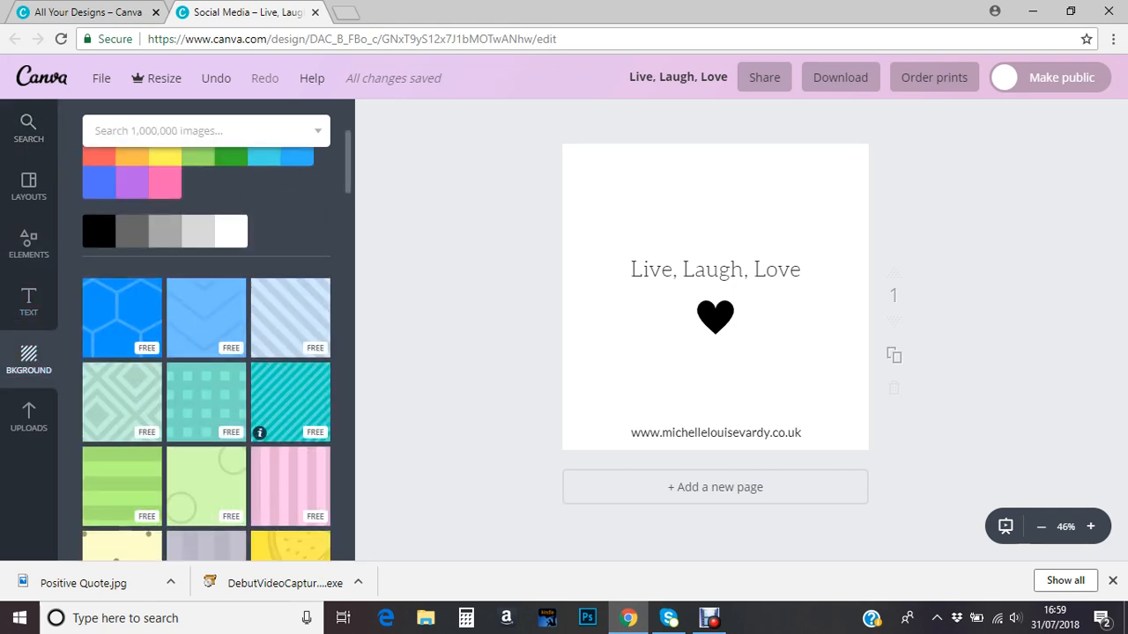
left_click(29, 187)
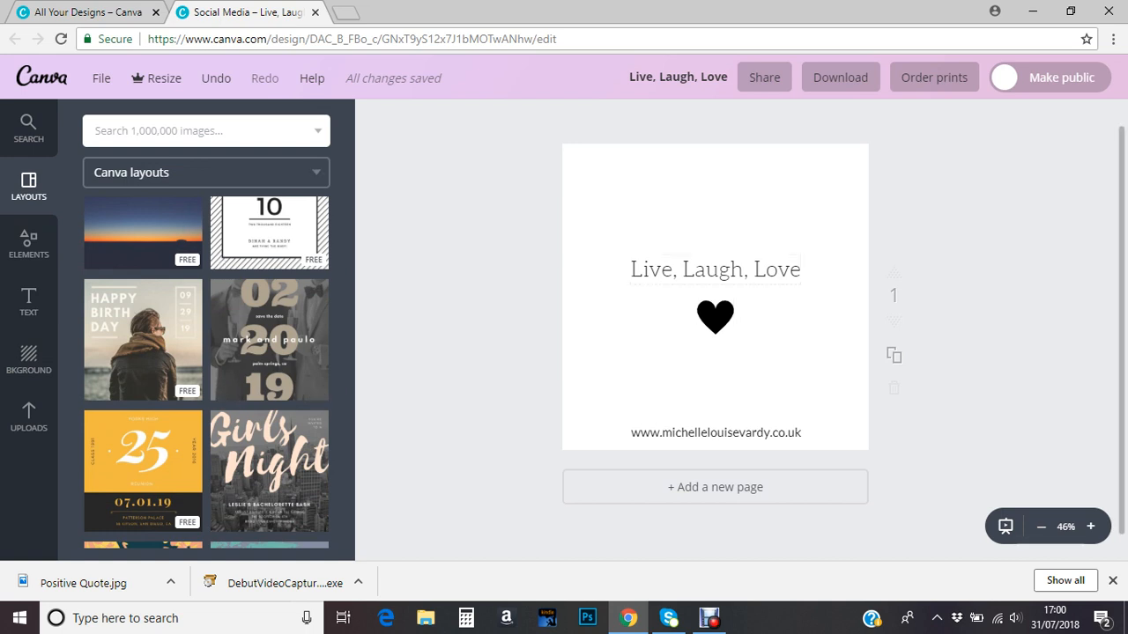
Delete the "Live, Laugh, Love" heading, the black heart and the website address from the page.
left_click(714, 269)
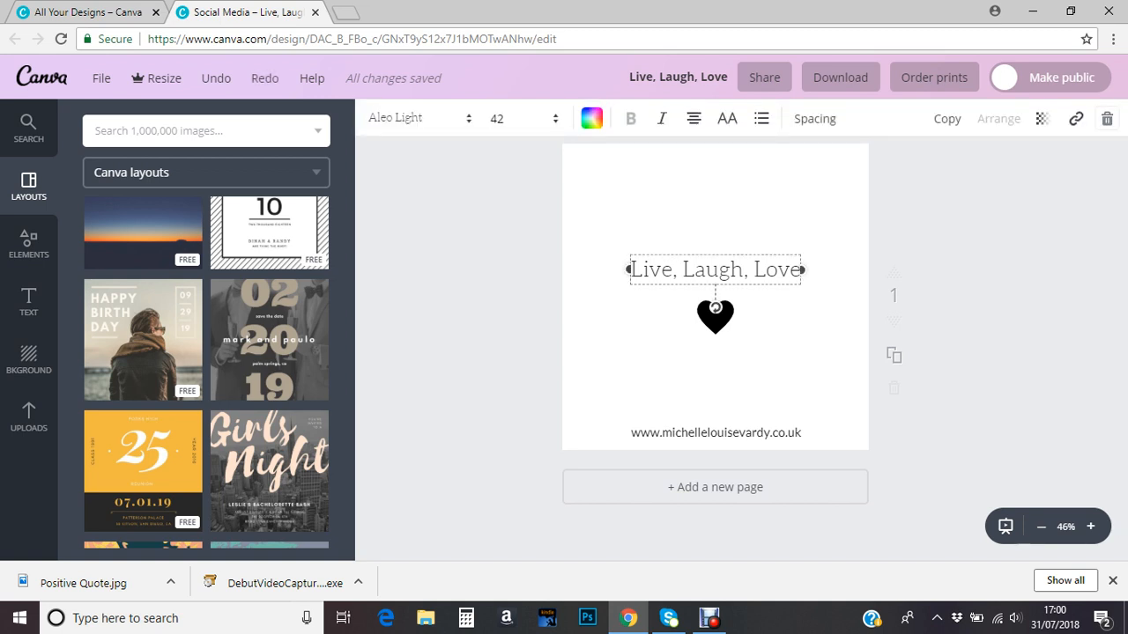
key("Delete")
left_click(714, 317)
key("Delete")
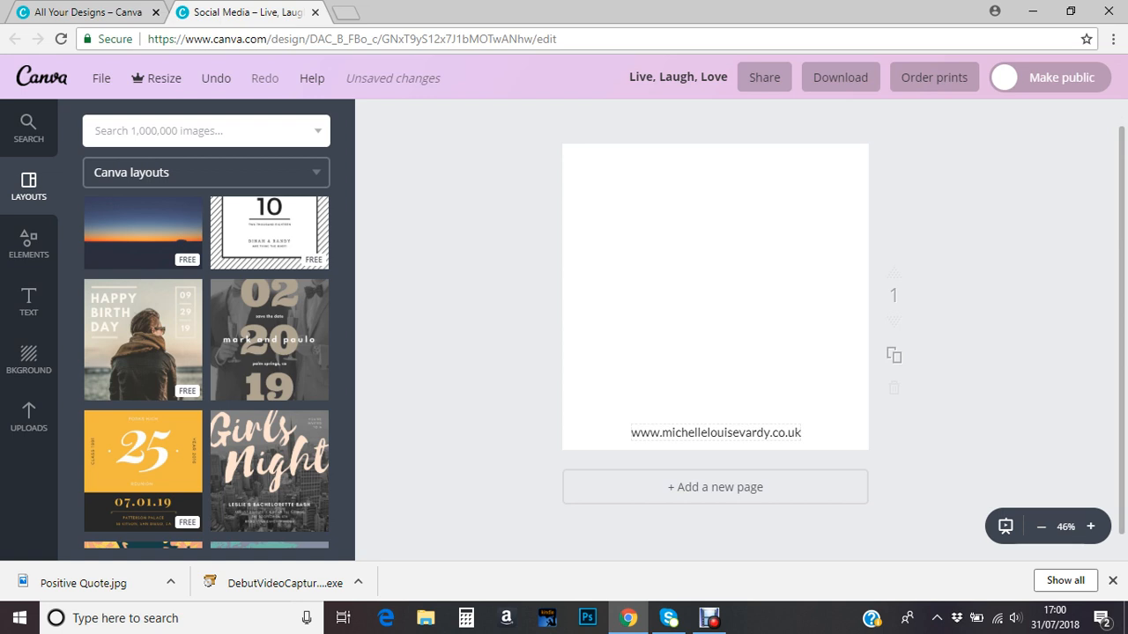
left_click(714, 433)
key("BackSpace")
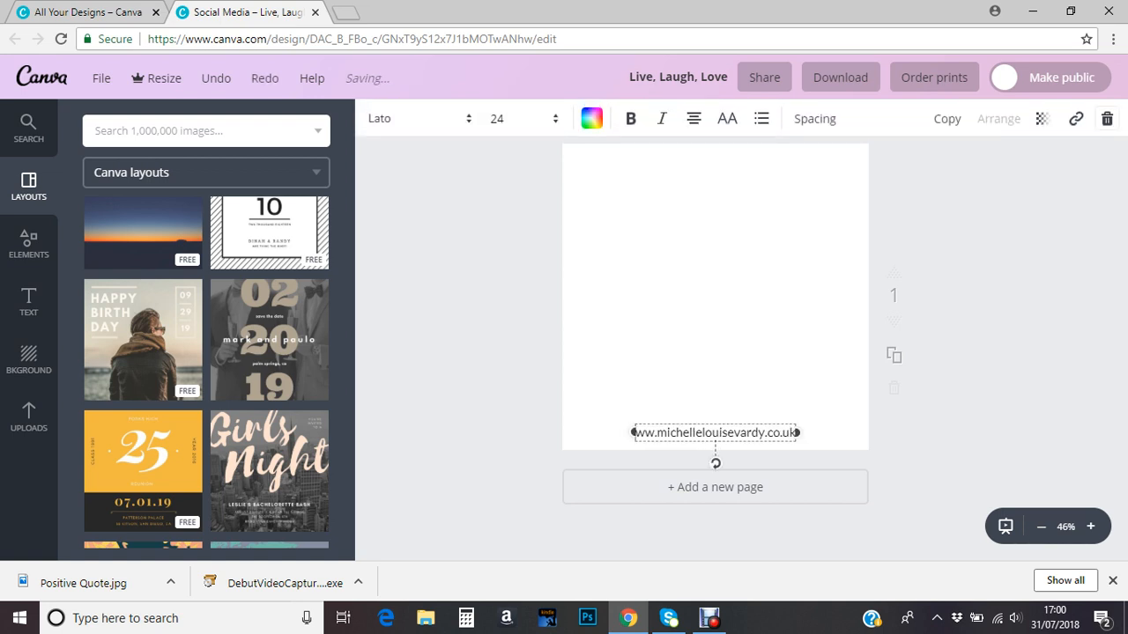
key("Delete")
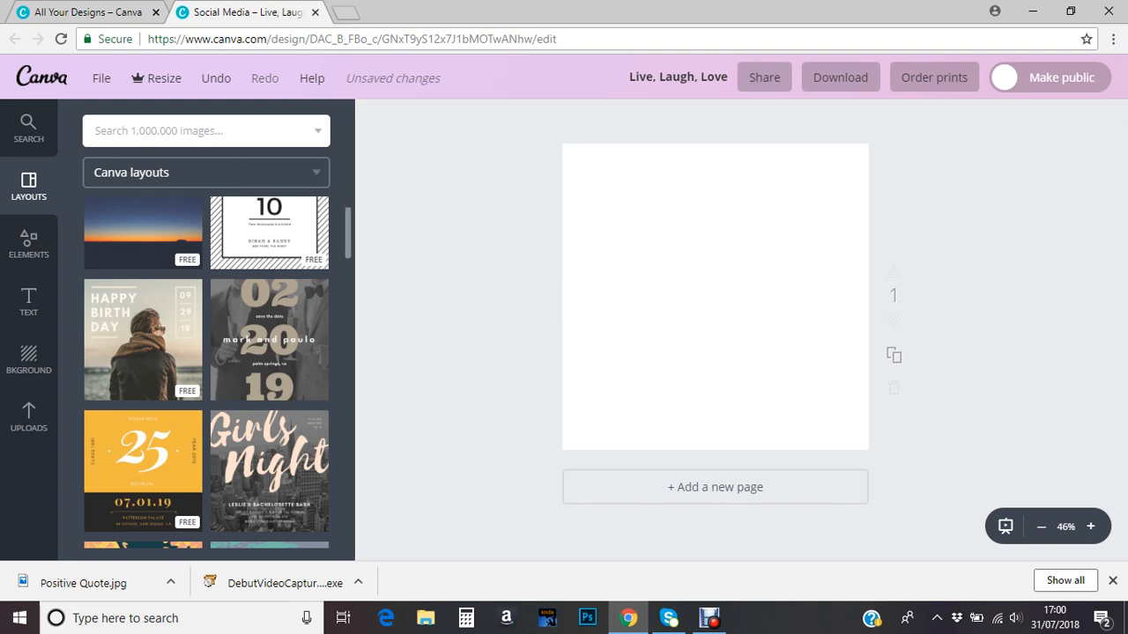
Browse the Canva layouts and apply the paid "Pop Sale" layout reading "Up to 50% OFF sale items".
scroll(206, 370, "down", 5)
scroll(206, 370, "down", 4)
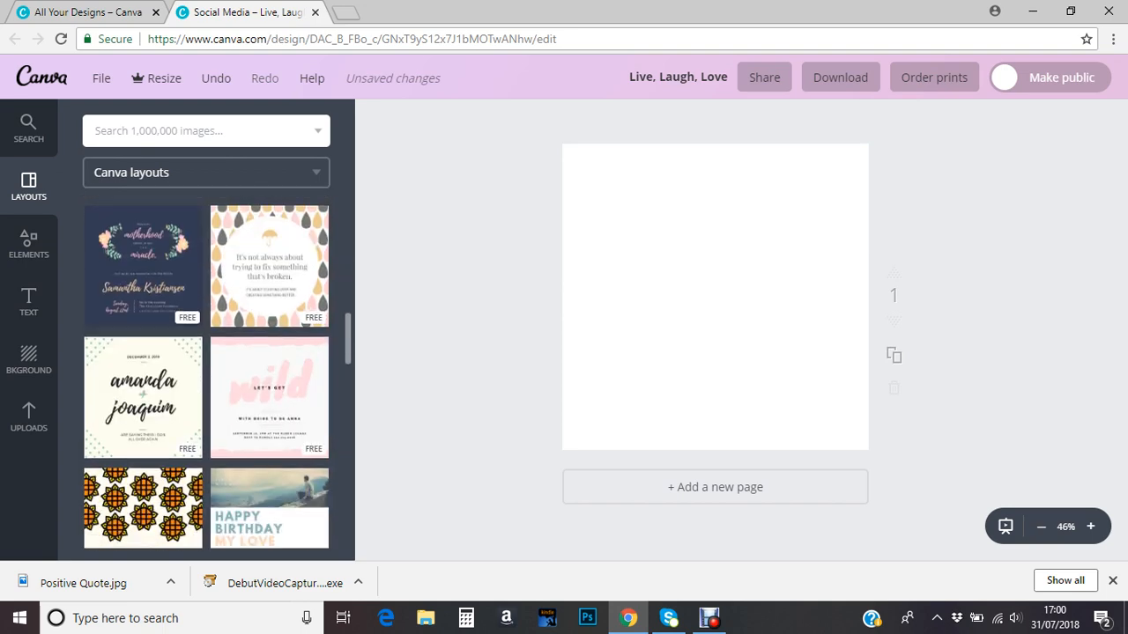
scroll(207, 370, "down", 5)
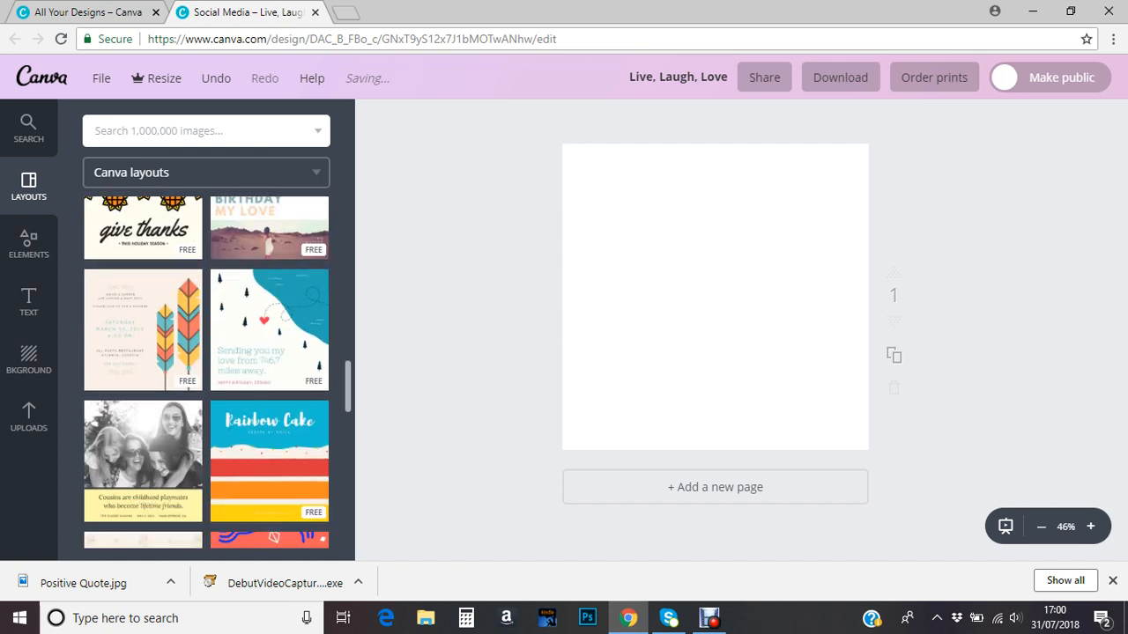
scroll(206, 370, "down", 1)
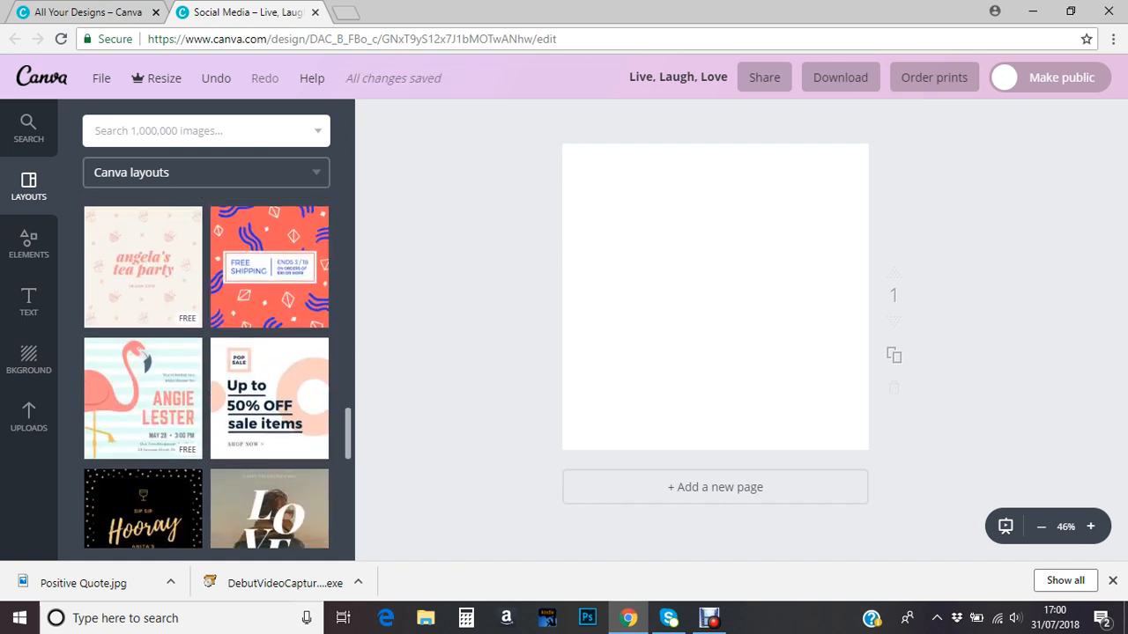
scroll(269, 388, "down", 1)
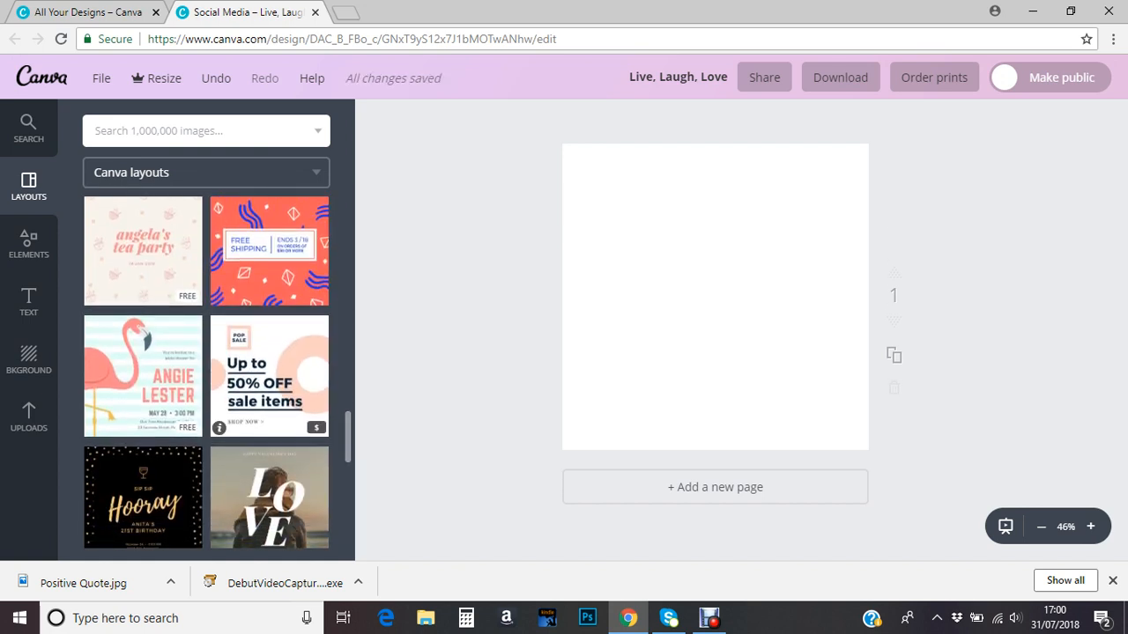
left_click(268, 376)
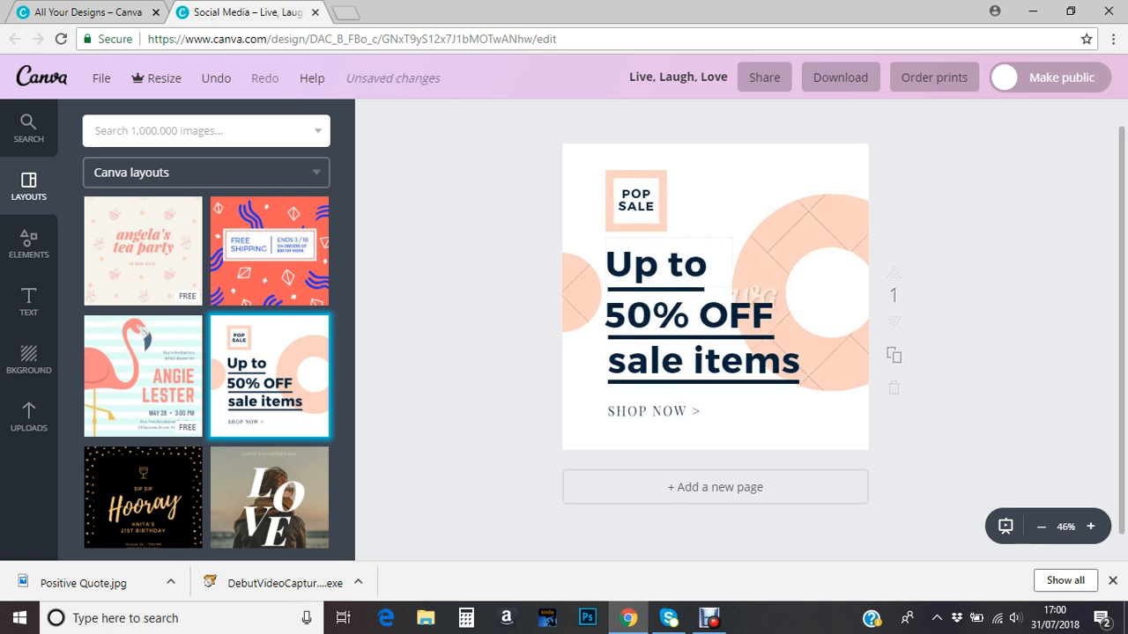
Select the "Up to" text and the watermarked peach ring graphic to inspect the layout's individual elements.
left_click(667, 275)
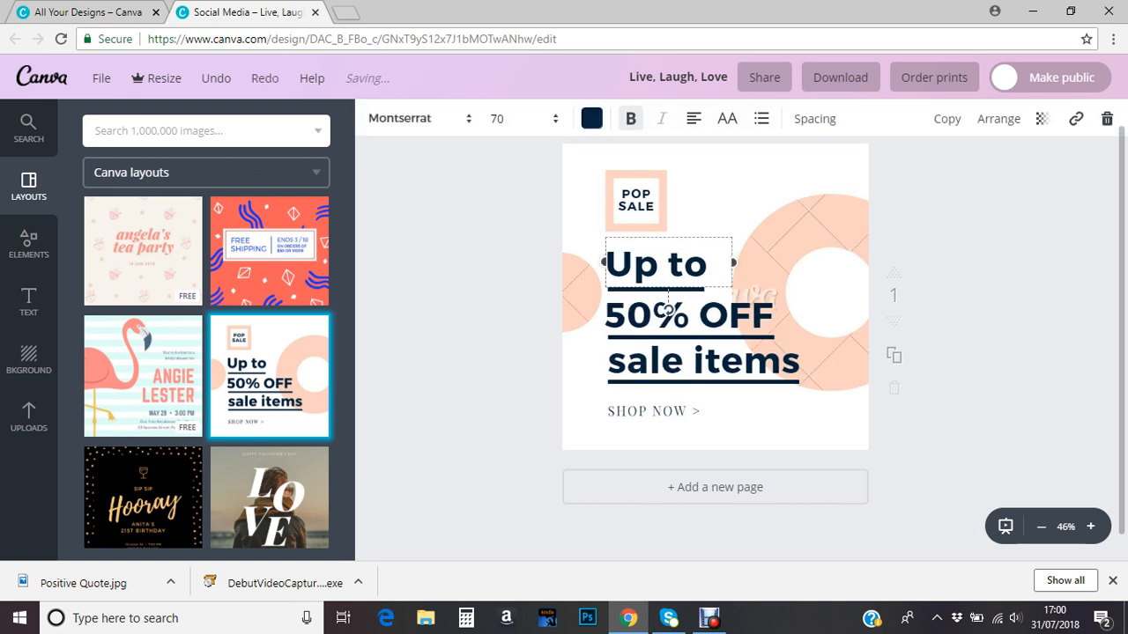
left_click(667, 310)
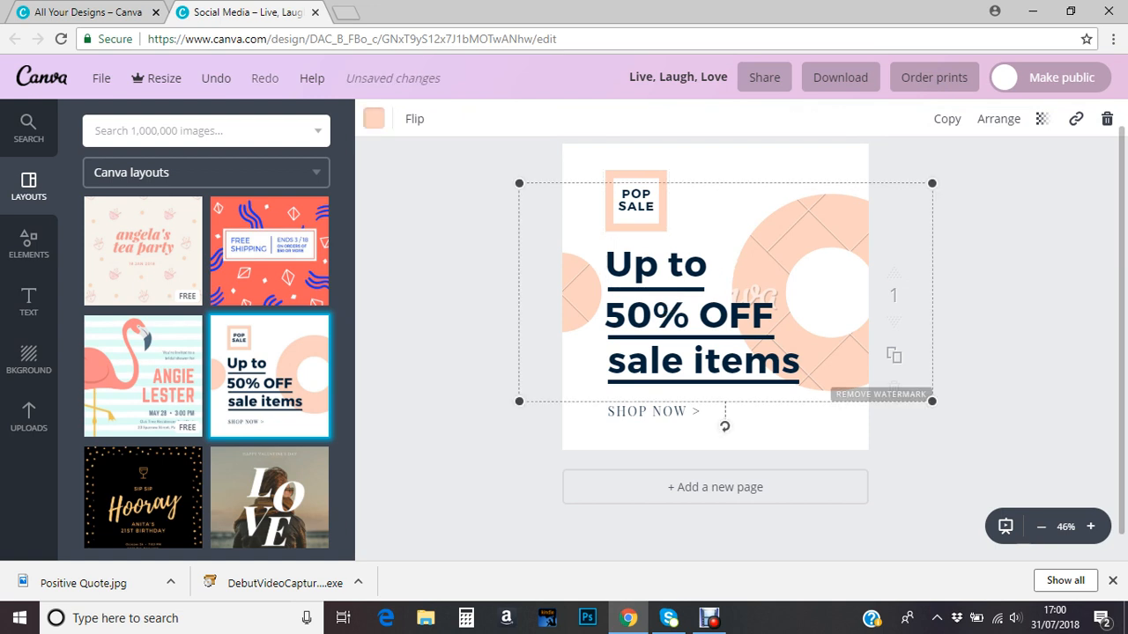
key("Escape")
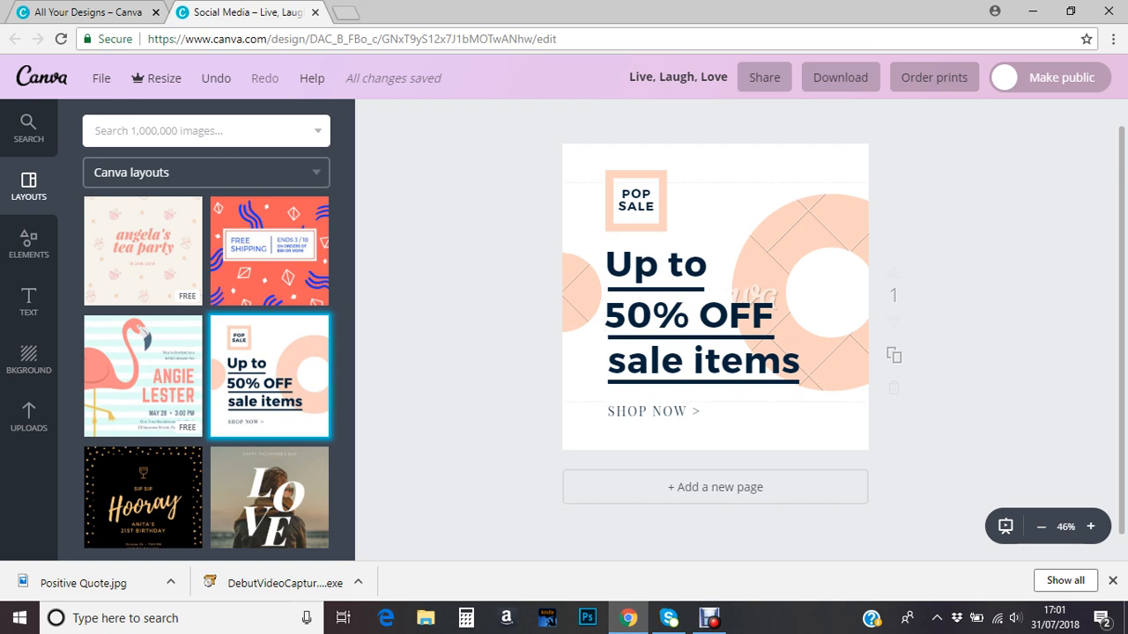
left_click(811, 229)
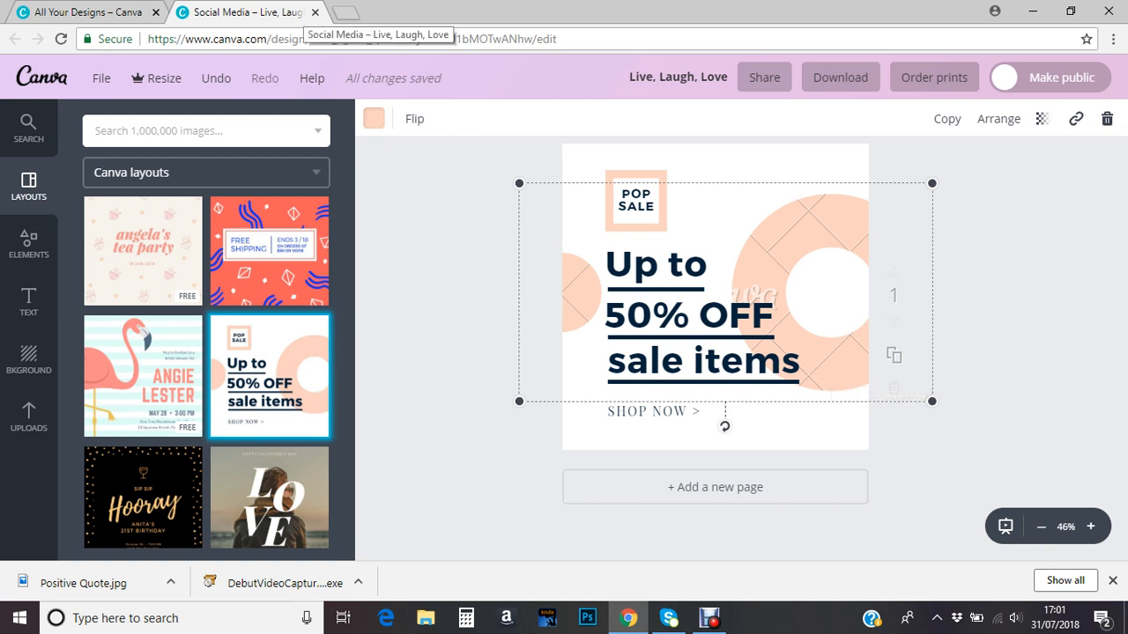
Close the social media design and look through the design types from Social Media Posts to Events.
left_click(315, 13)
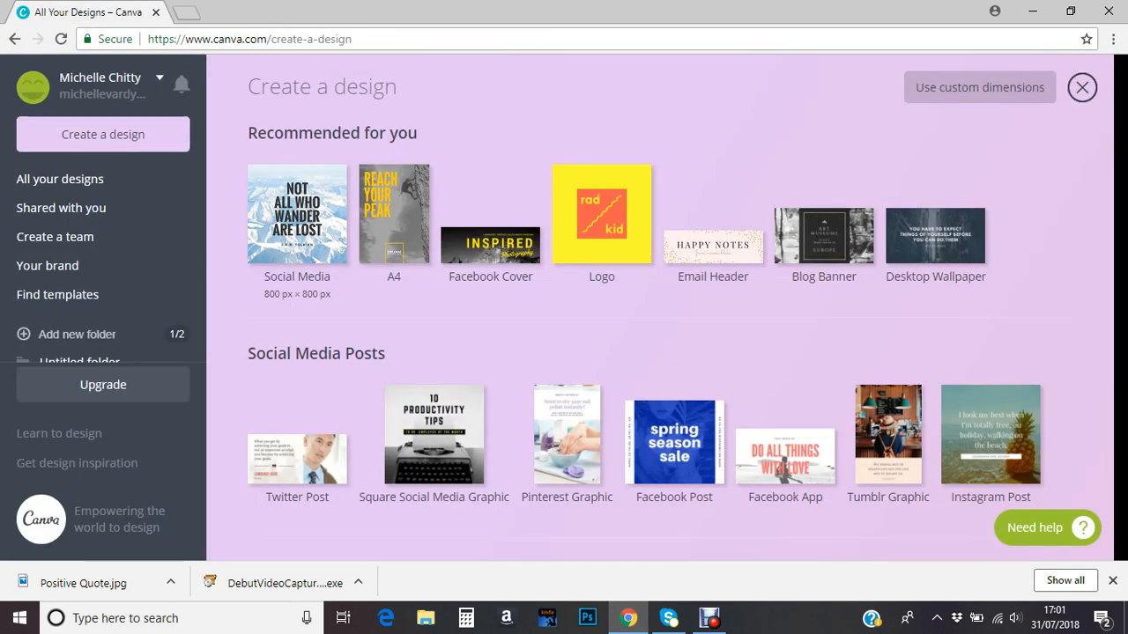
scroll(987, 423, "down", 3)
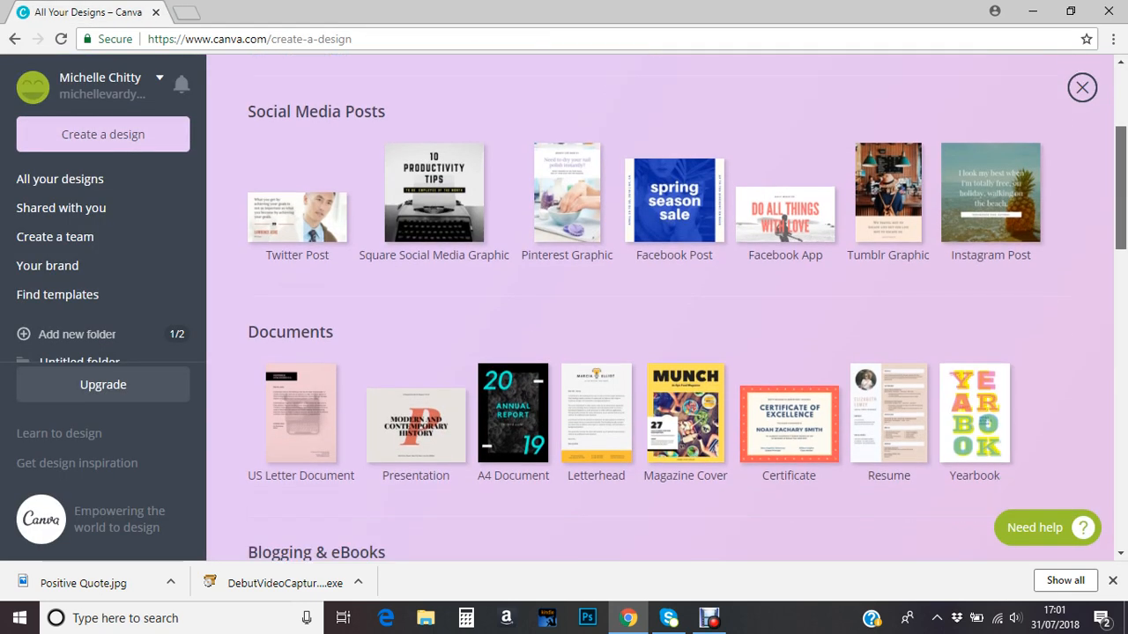
scroll(667, 309, "down", 4)
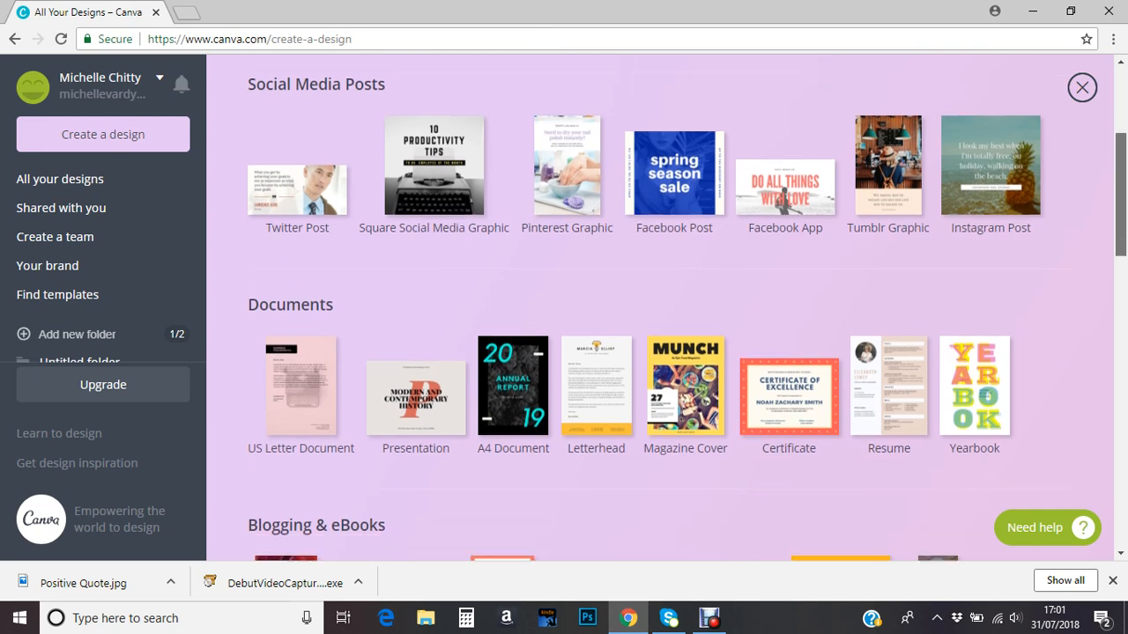
scroll(667, 308, "down", 3)
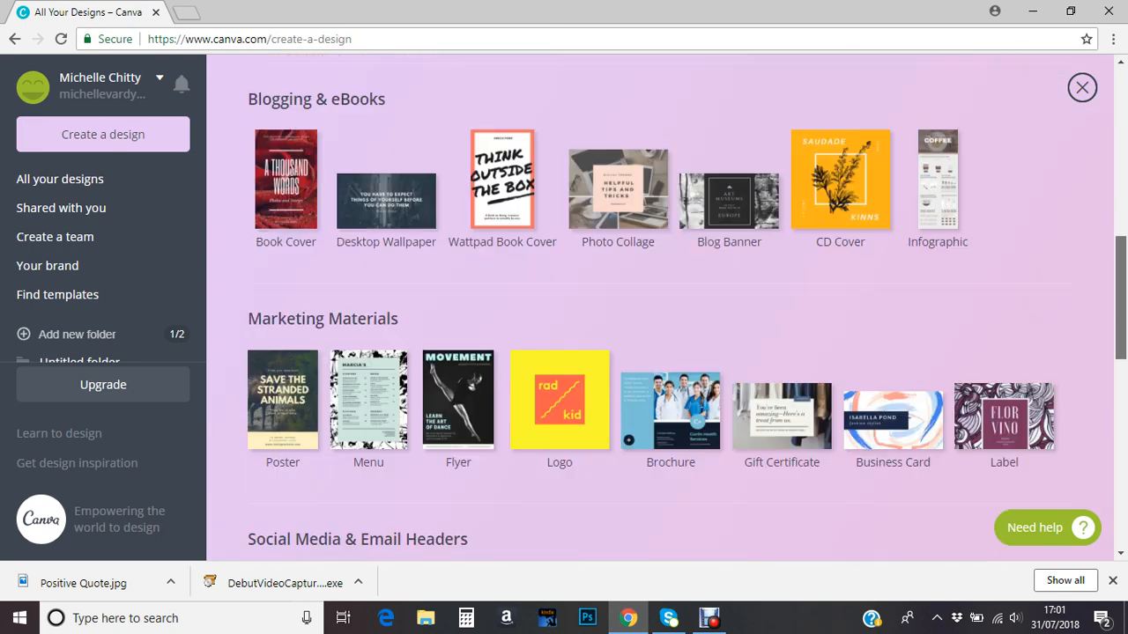
scroll(667, 309, "up", 1)
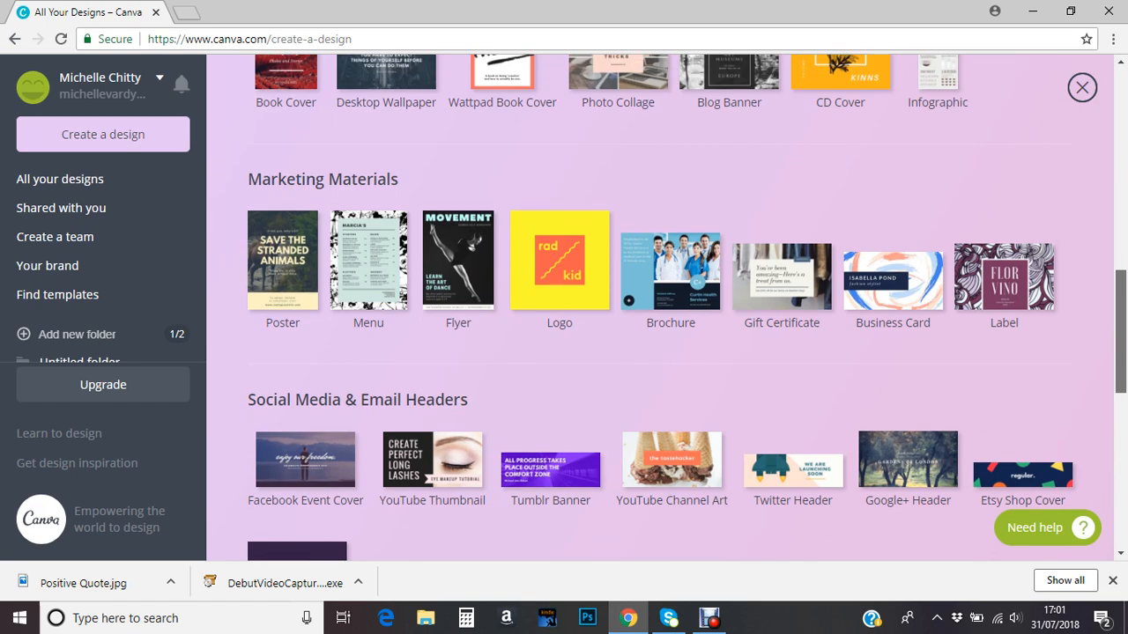
scroll(667, 308, "down", 3)
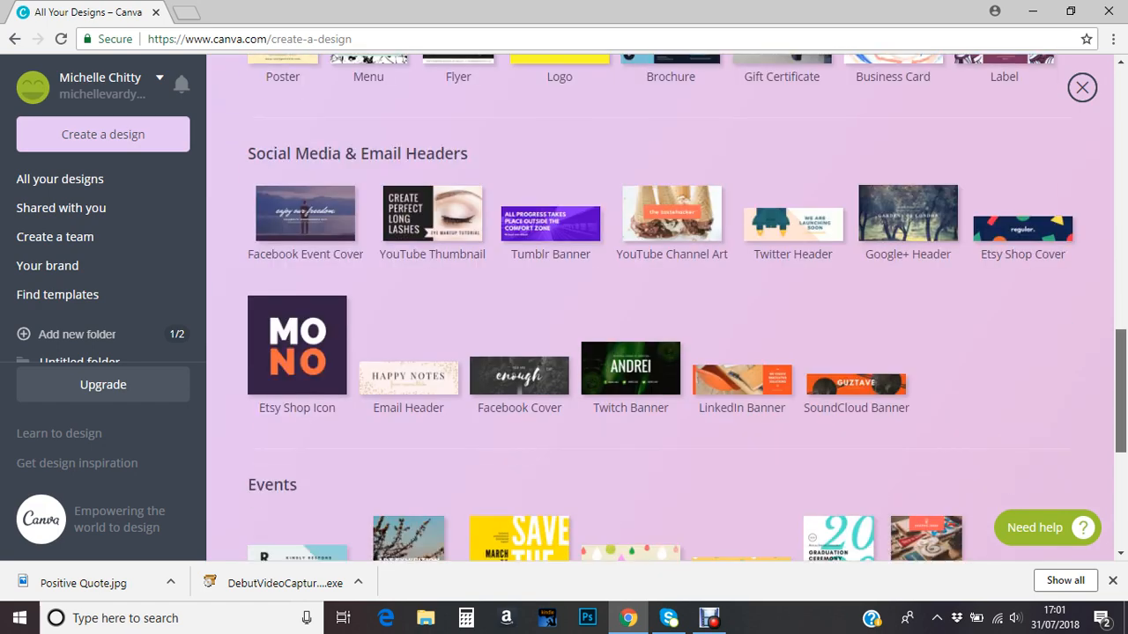
scroll(667, 308, "down", 1)
scroll(667, 308, "up", 7)
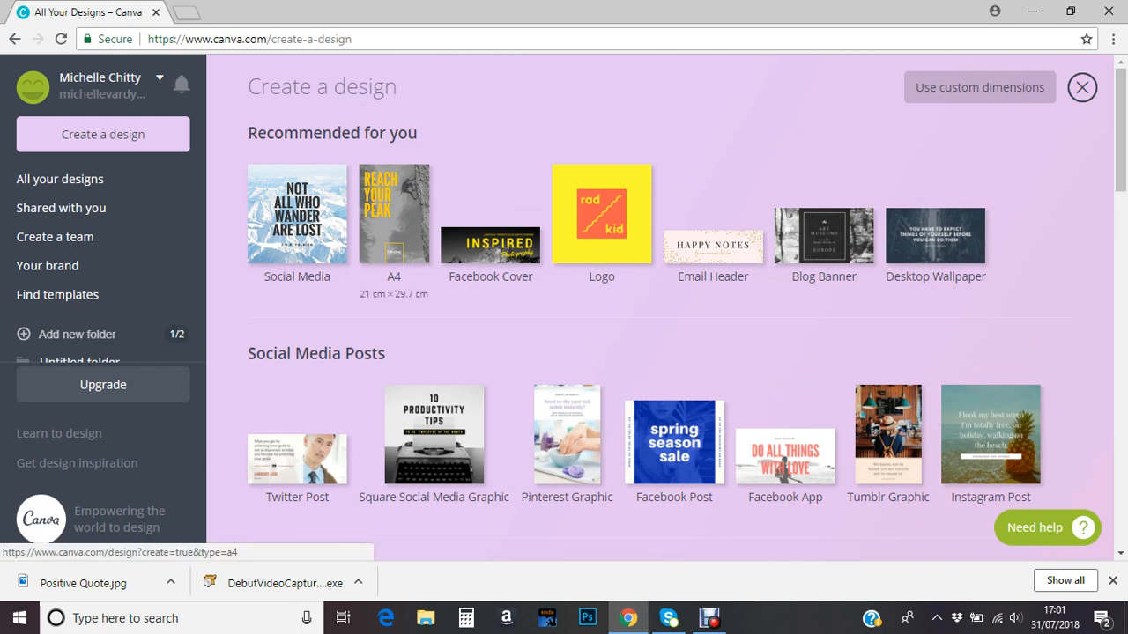
Create an A4 design, browse its Canva layouts and apply the floral "Weekly Schedule" layout.
left_click(394, 214)
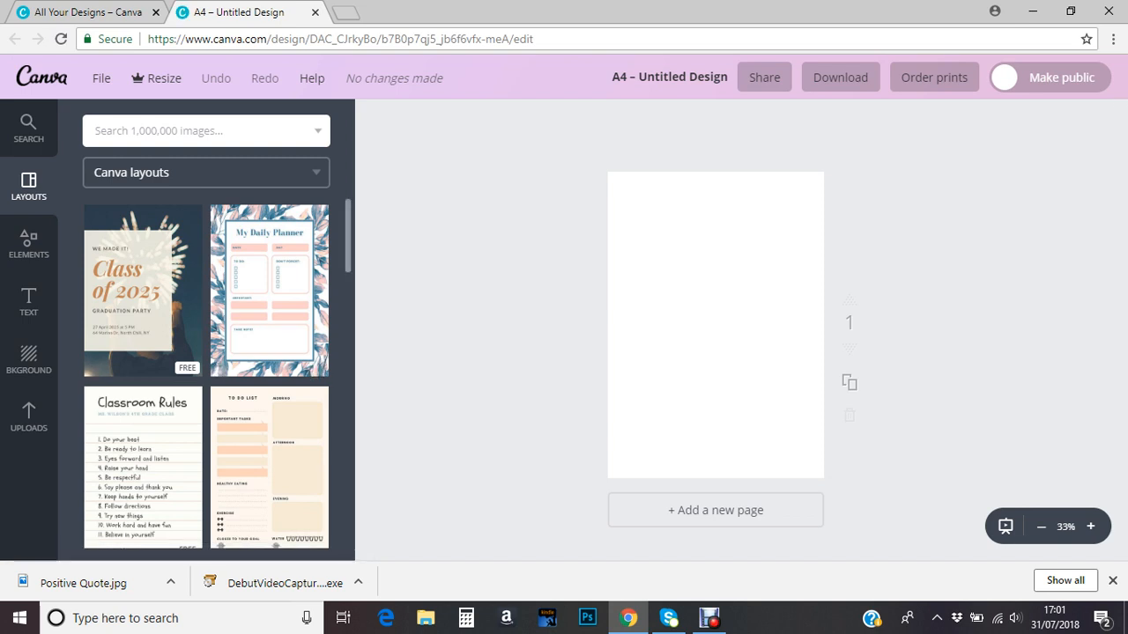
scroll(206, 379, "down", 7)
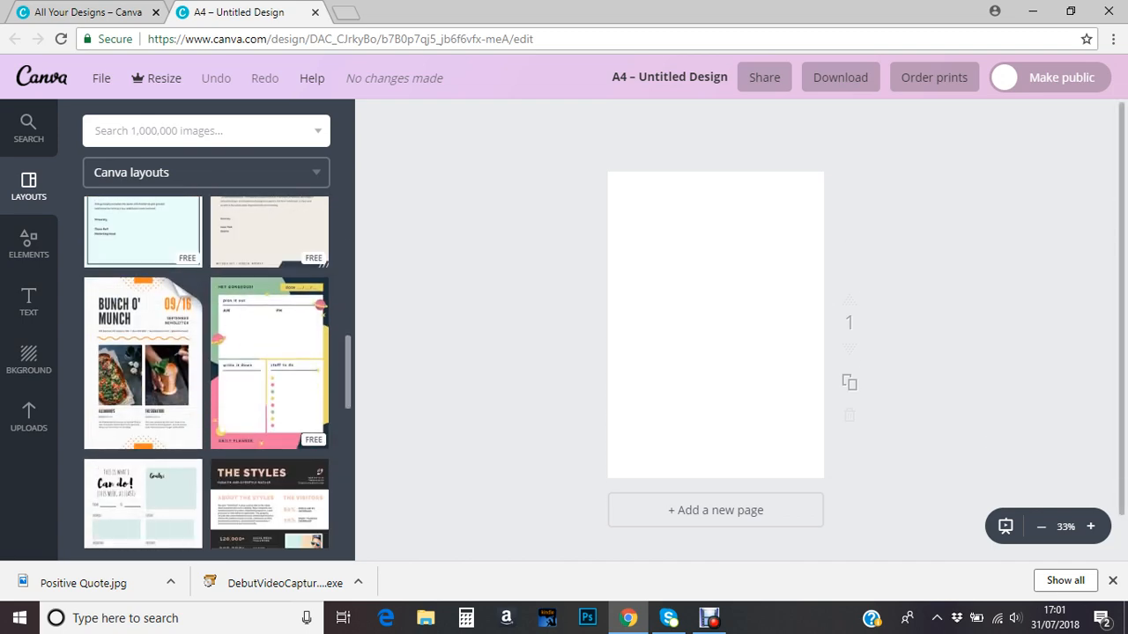
scroll(206, 379, "down", 2)
scroll(206, 379, "up", 6)
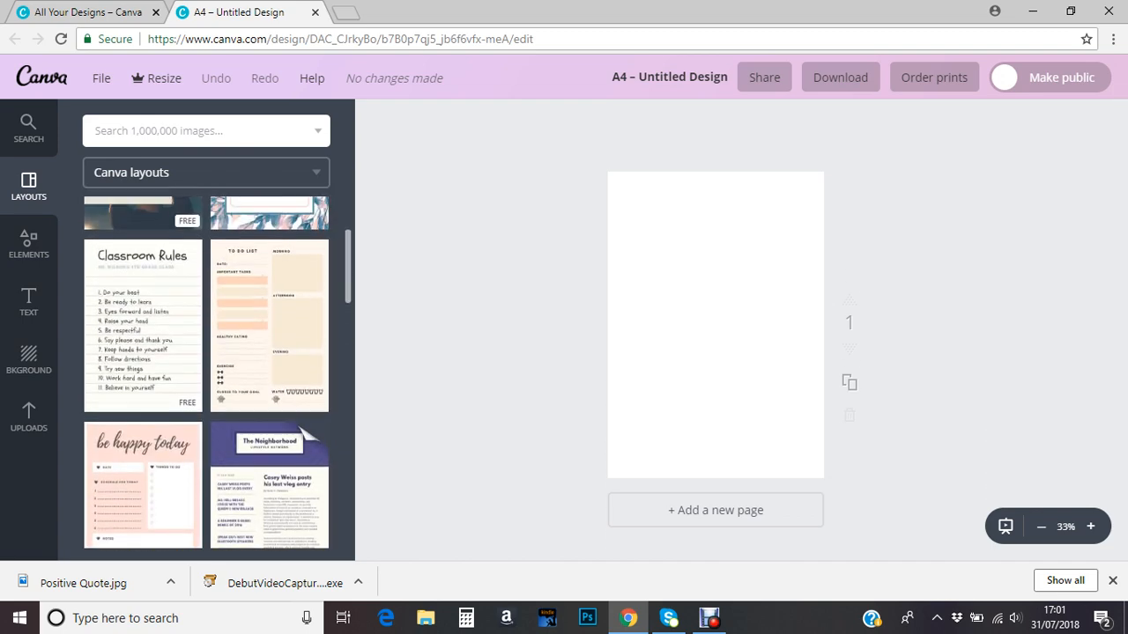
scroll(206, 379, "up", 3)
scroll(206, 379, "down", 10)
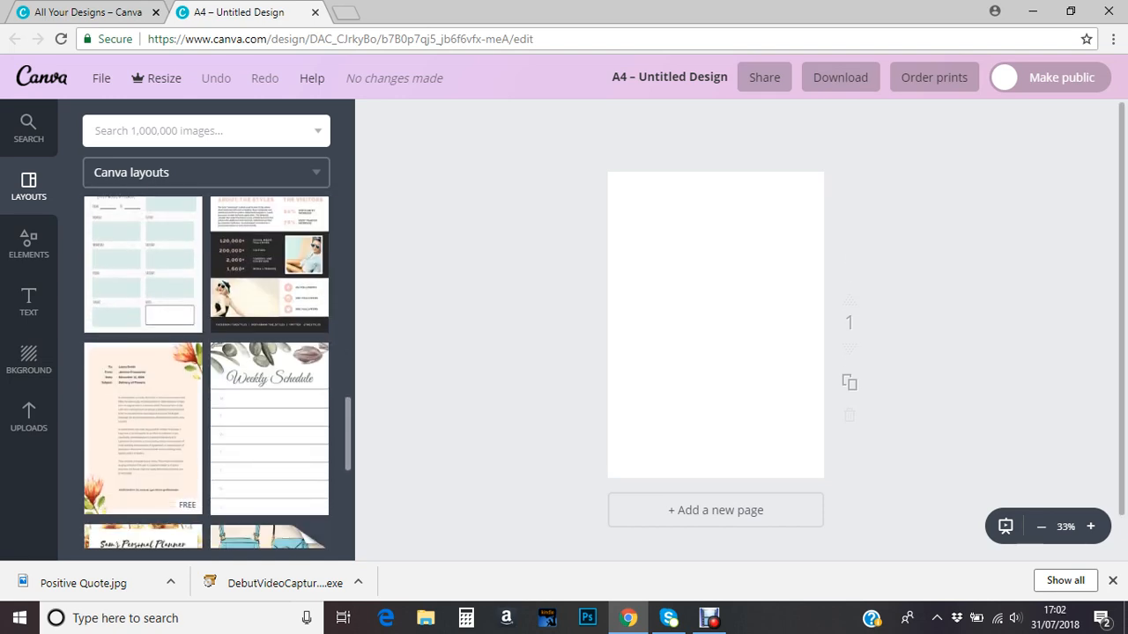
scroll(268, 379, "down", 1)
left_click(269, 404)
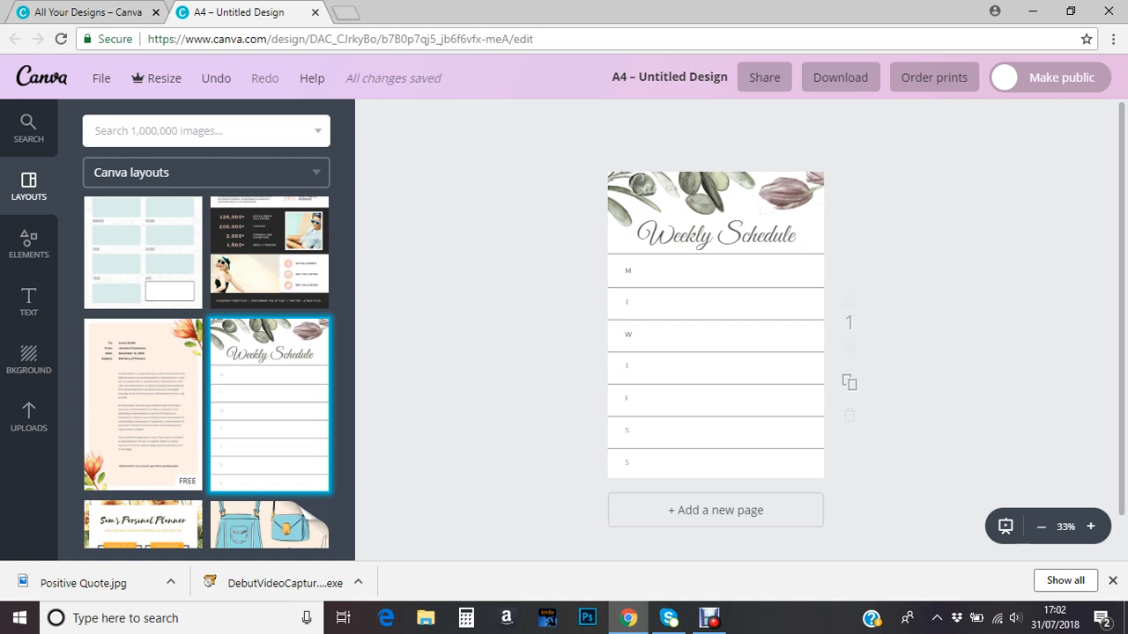
Select the tulip, the leaves and the "Weekly Schedule" heading in turn to inspect the layout's individual elements.
left_click(788, 192)
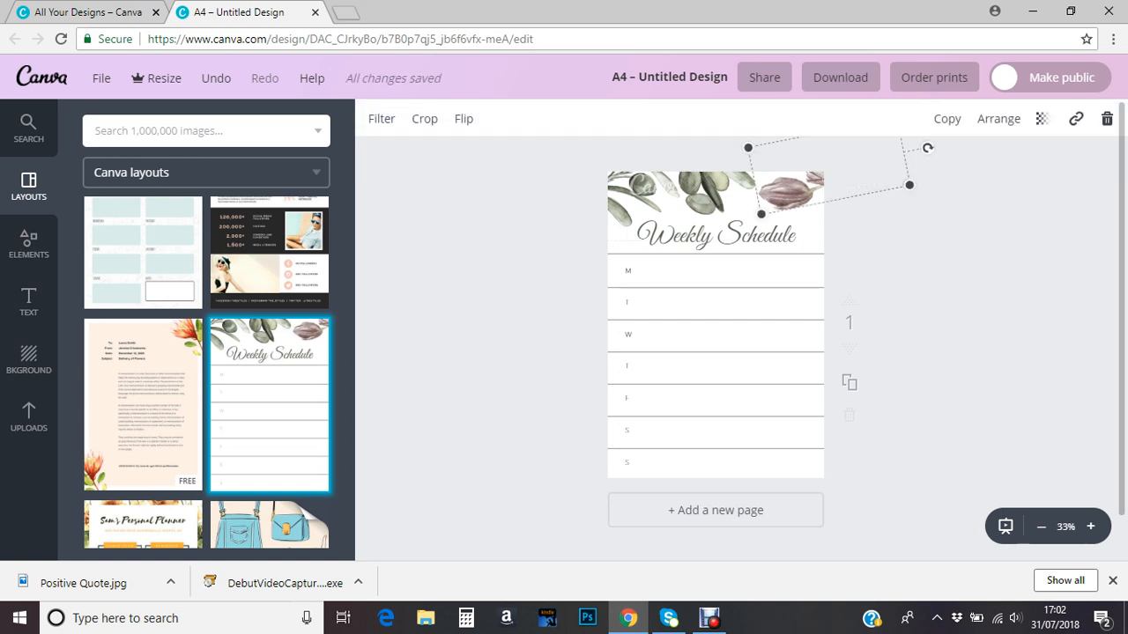
left_click_drag(927, 148, 654, 265)
key("Escape")
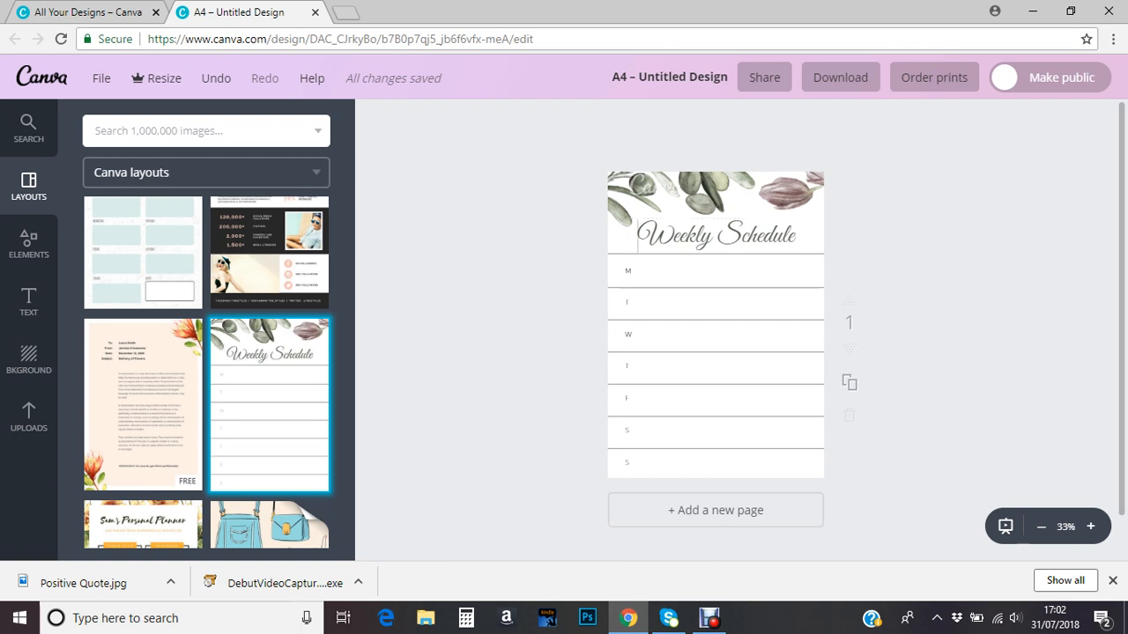
left_click(637, 235)
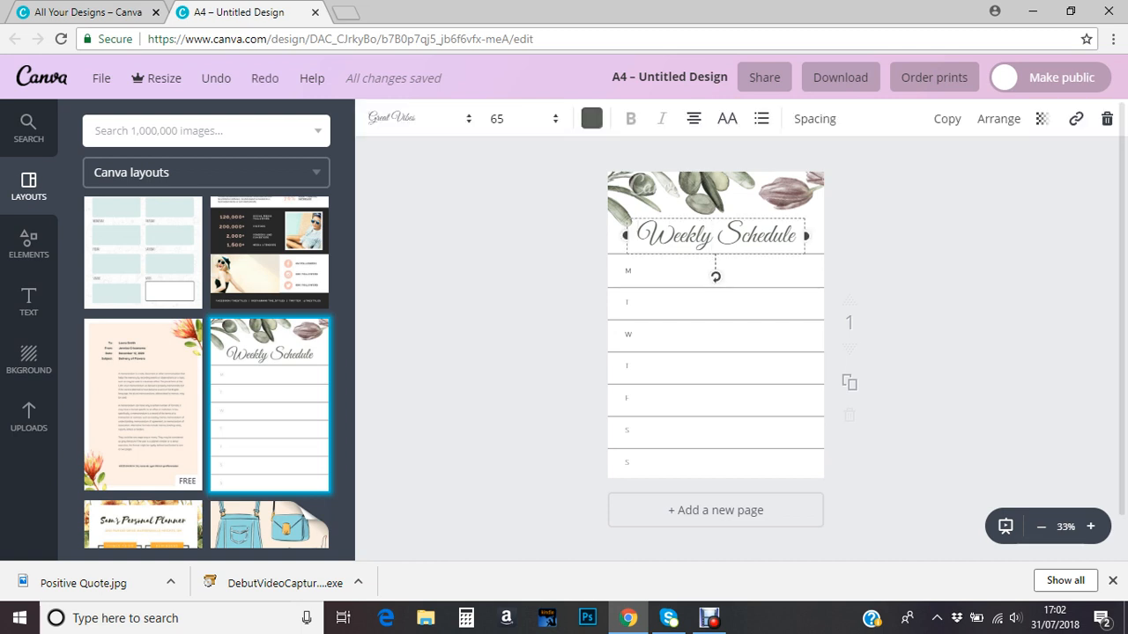
left_click(711, 236)
key("Escape")
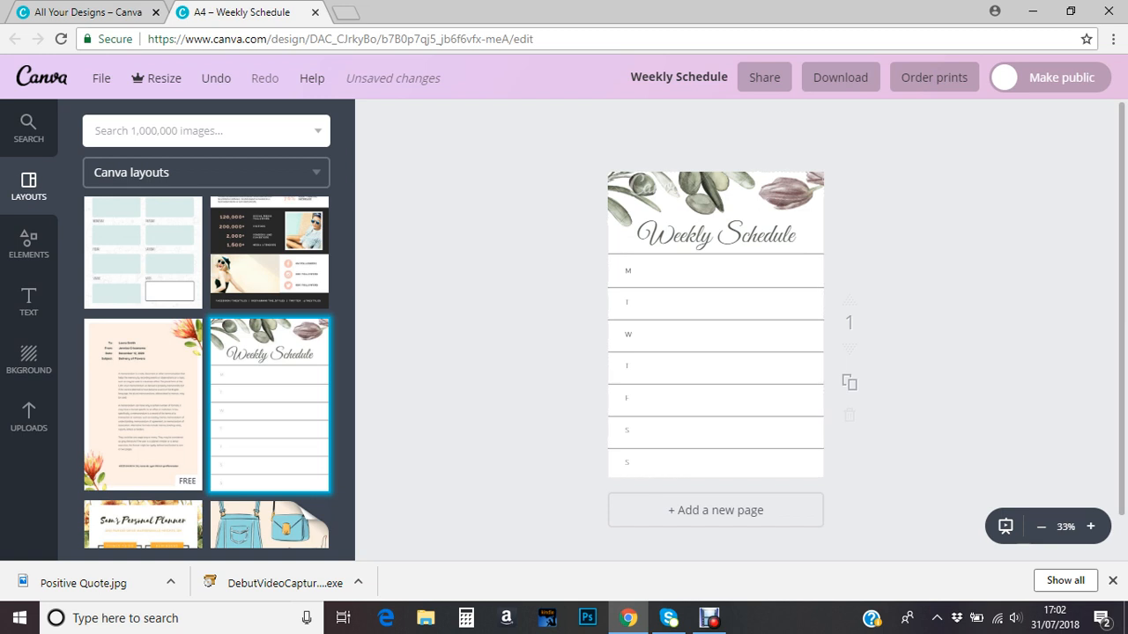
left_click(791, 192)
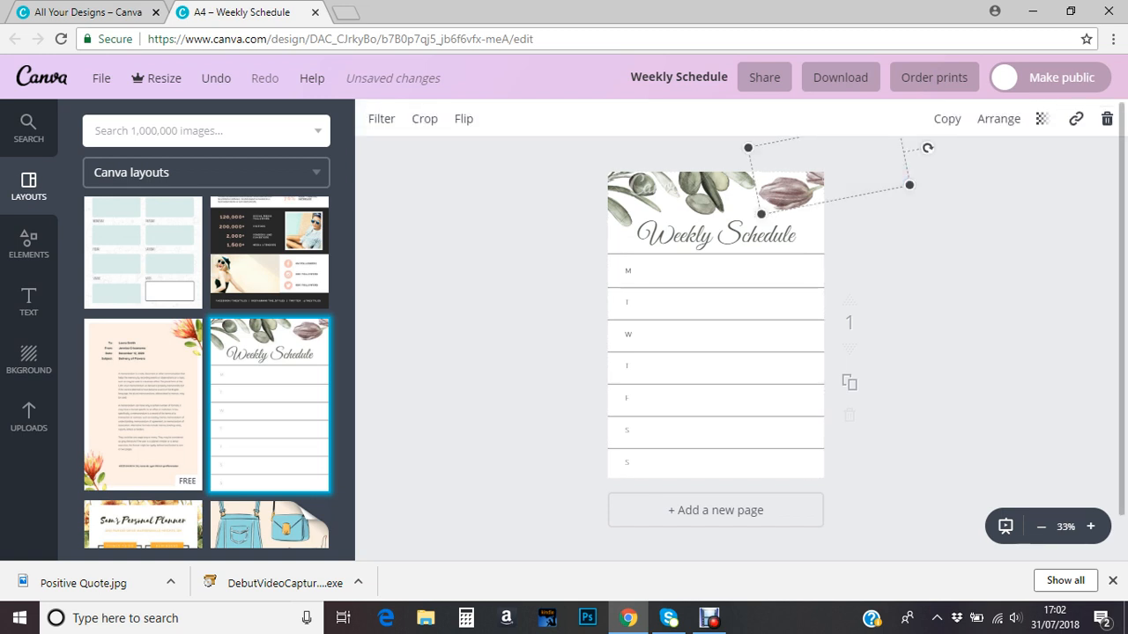
key("Escape")
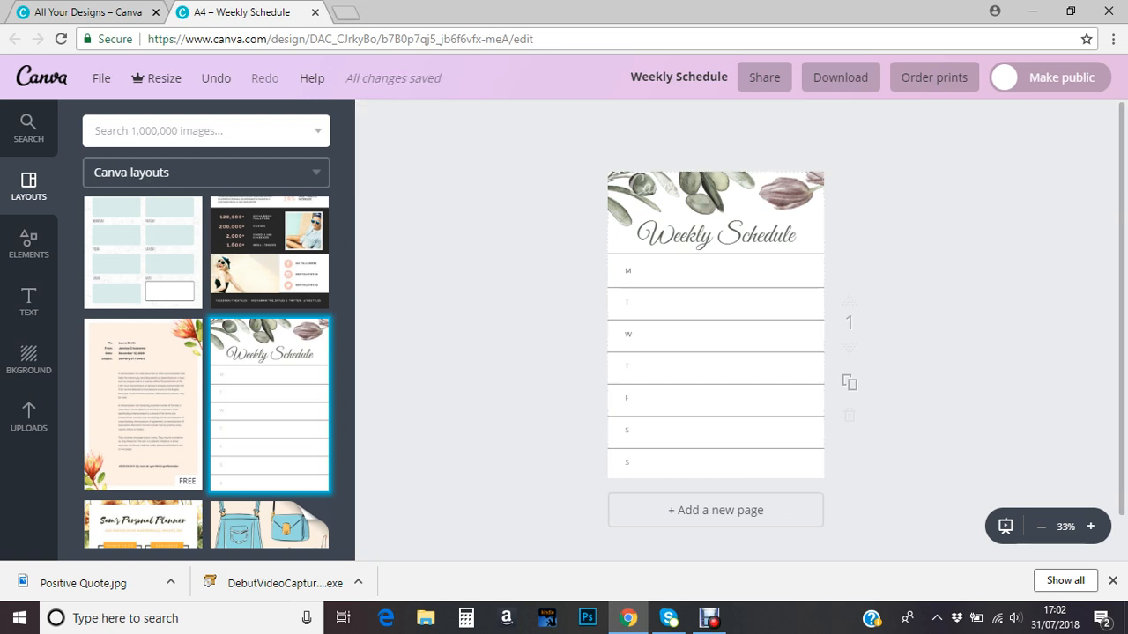
Delete the green leaves, the tulip and the "Weekly Schedule" heading from the page.
left_click(682, 192)
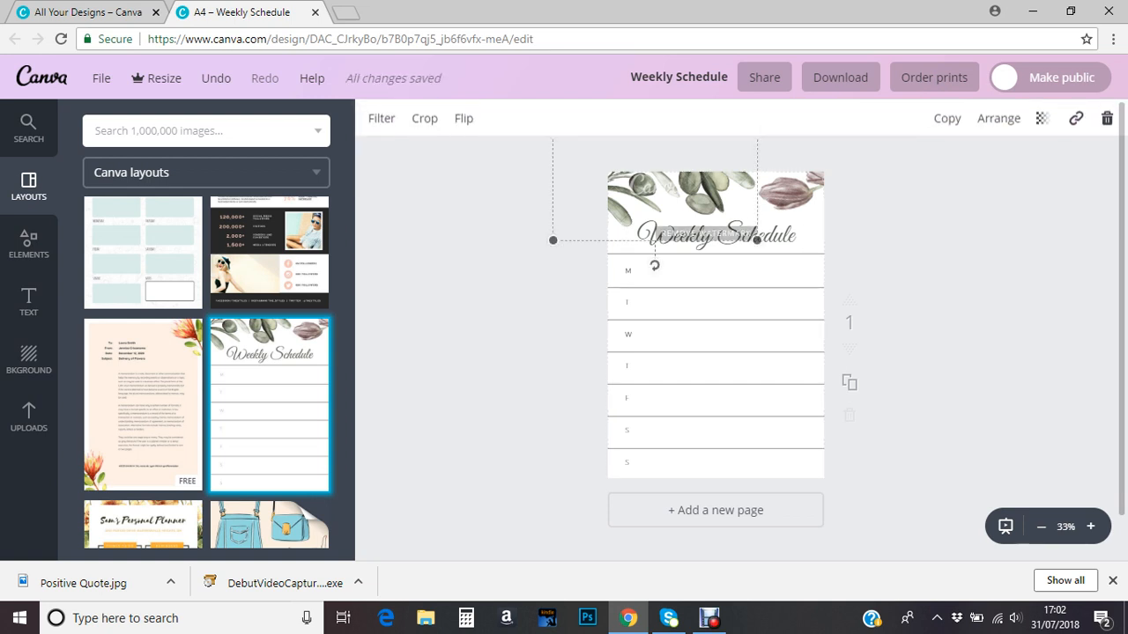
key("Delete")
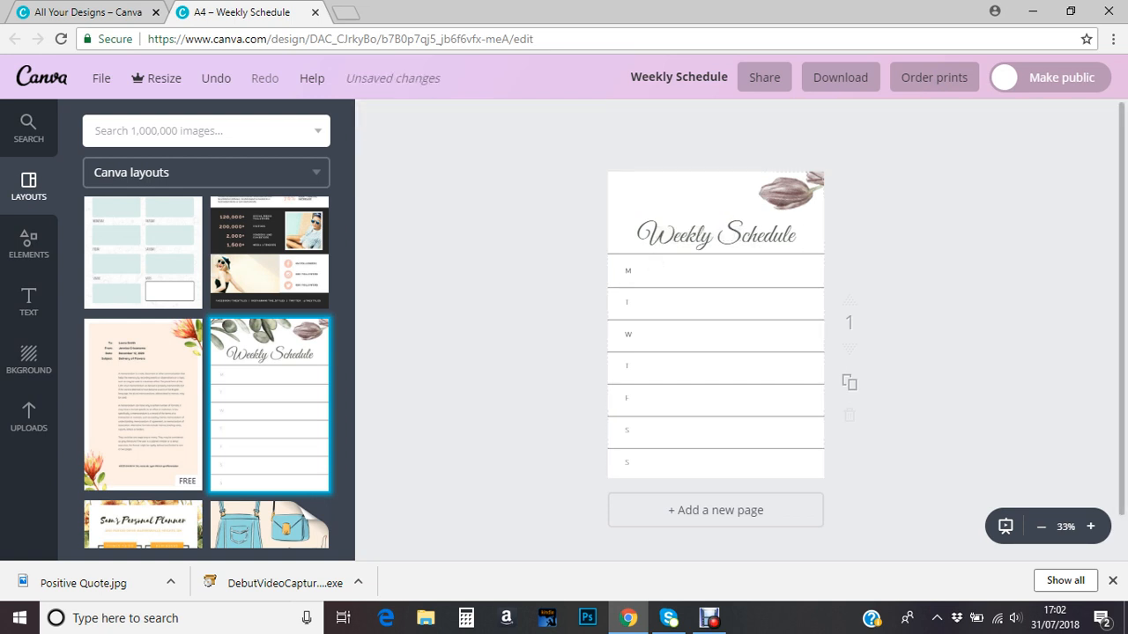
left_click(683, 192)
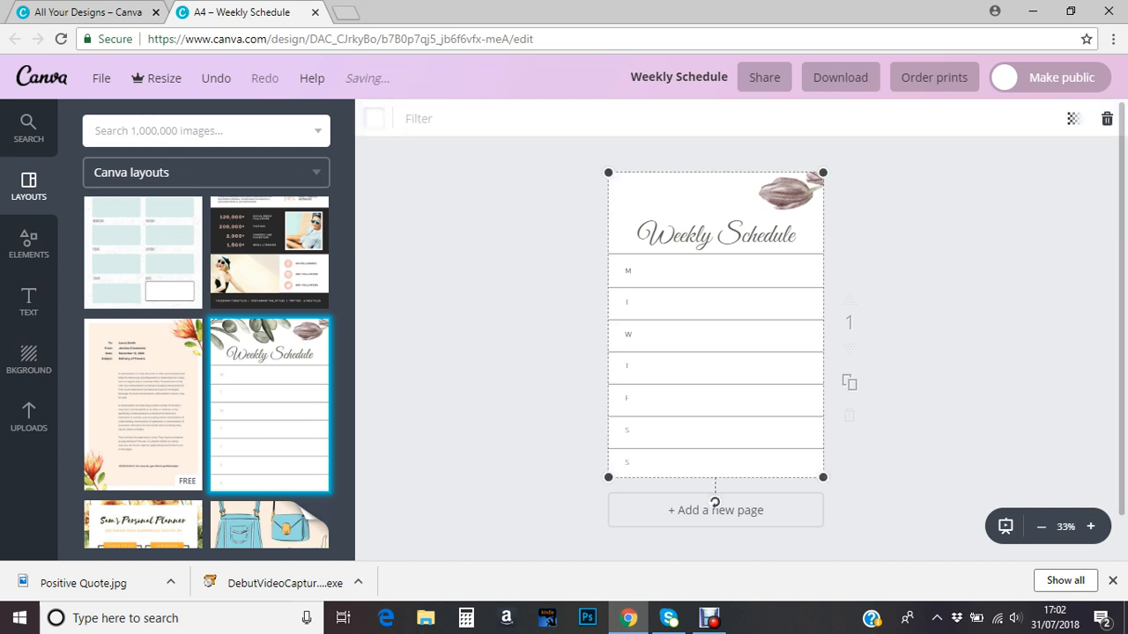
key("Delete")
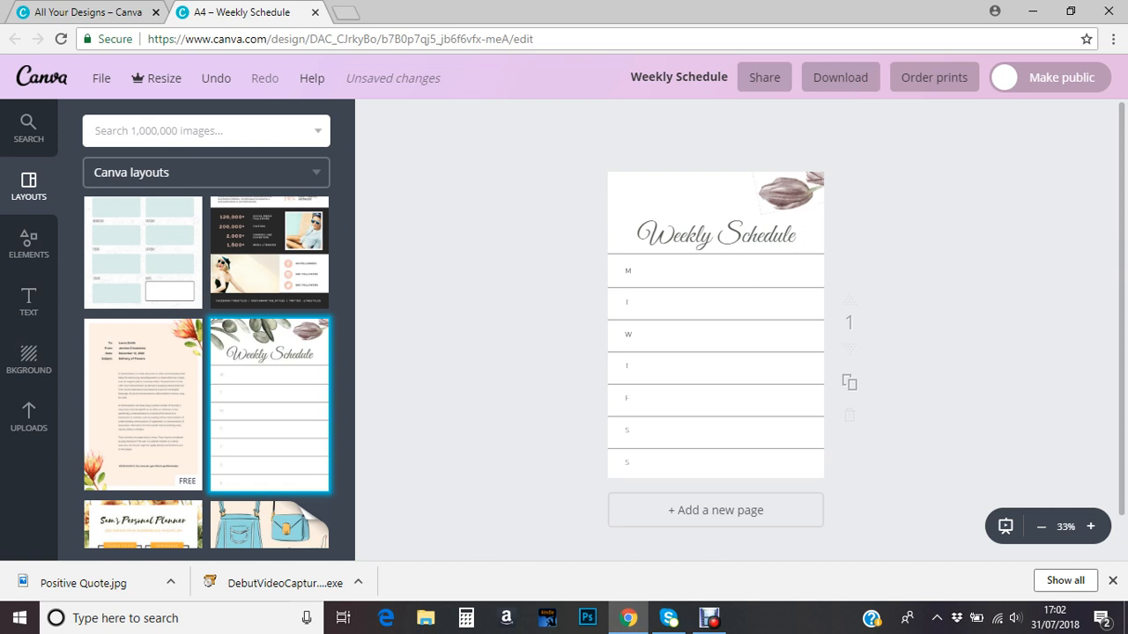
left_click(787, 192)
key("Delete")
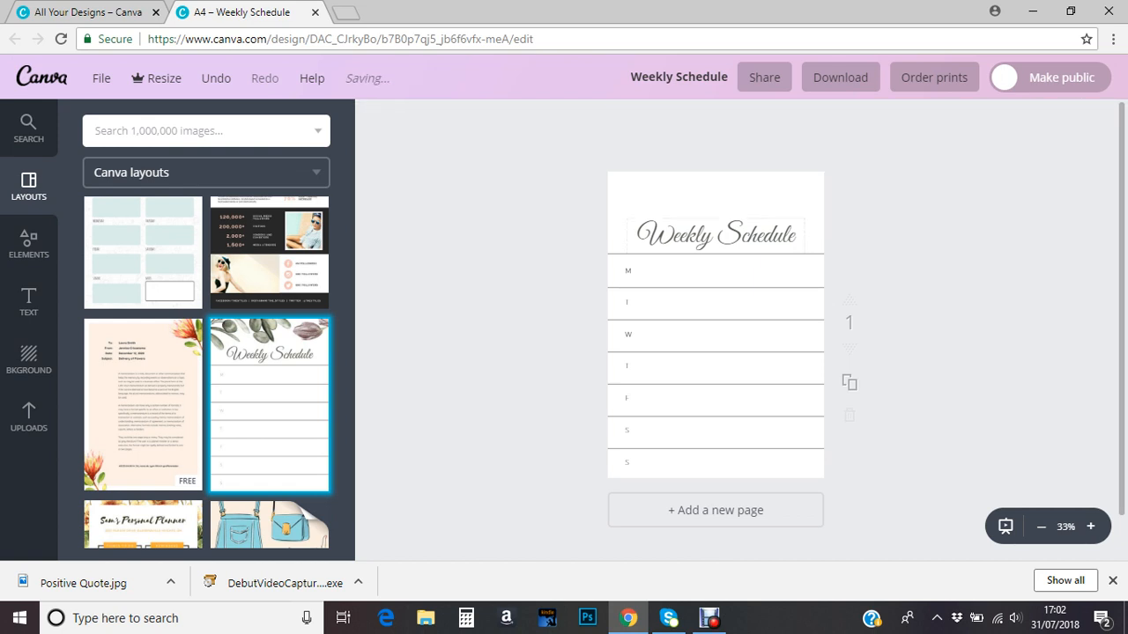
left_click(716, 236)
key("Delete")
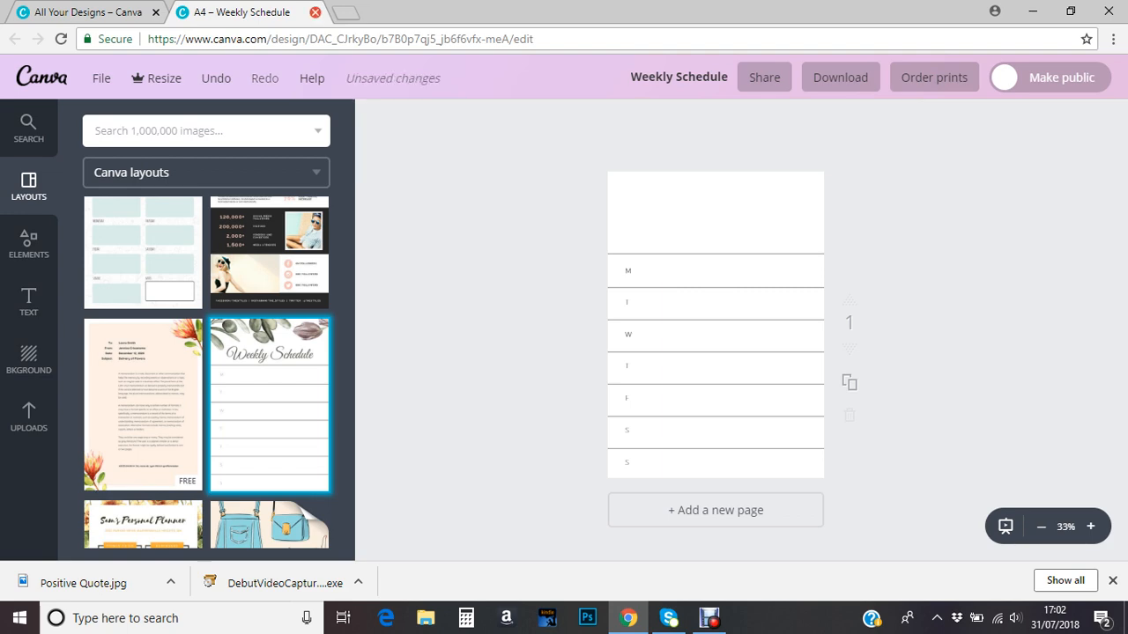
Close the weekly schedule design, create a new blank A4 design and glance through its layouts.
left_click(314, 13)
left_click(644, 131)
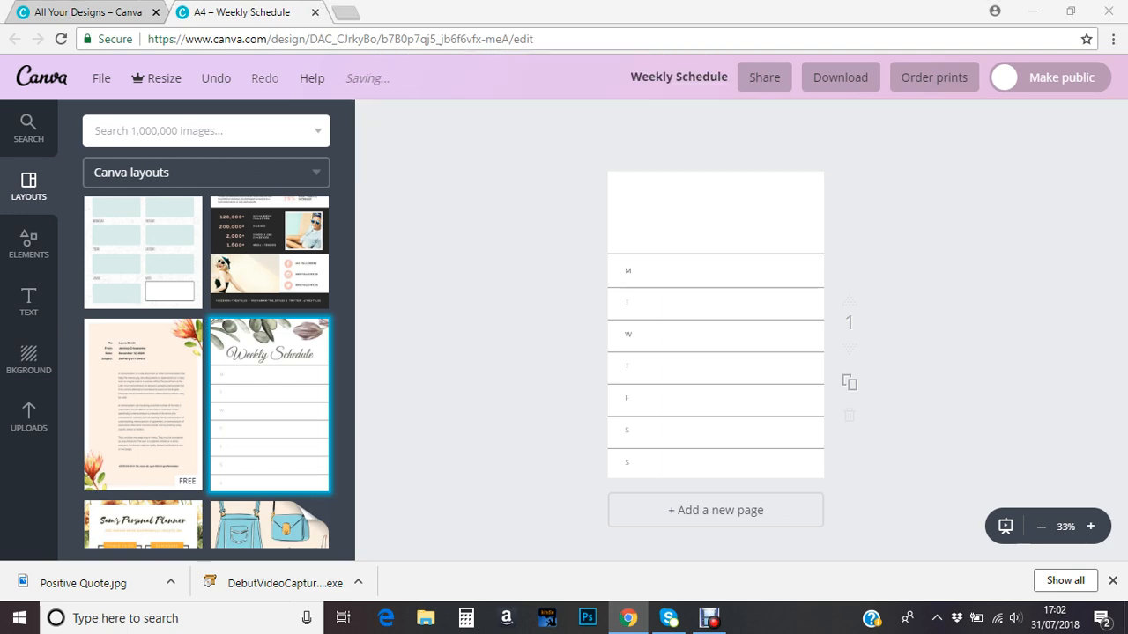
left_click(394, 214)
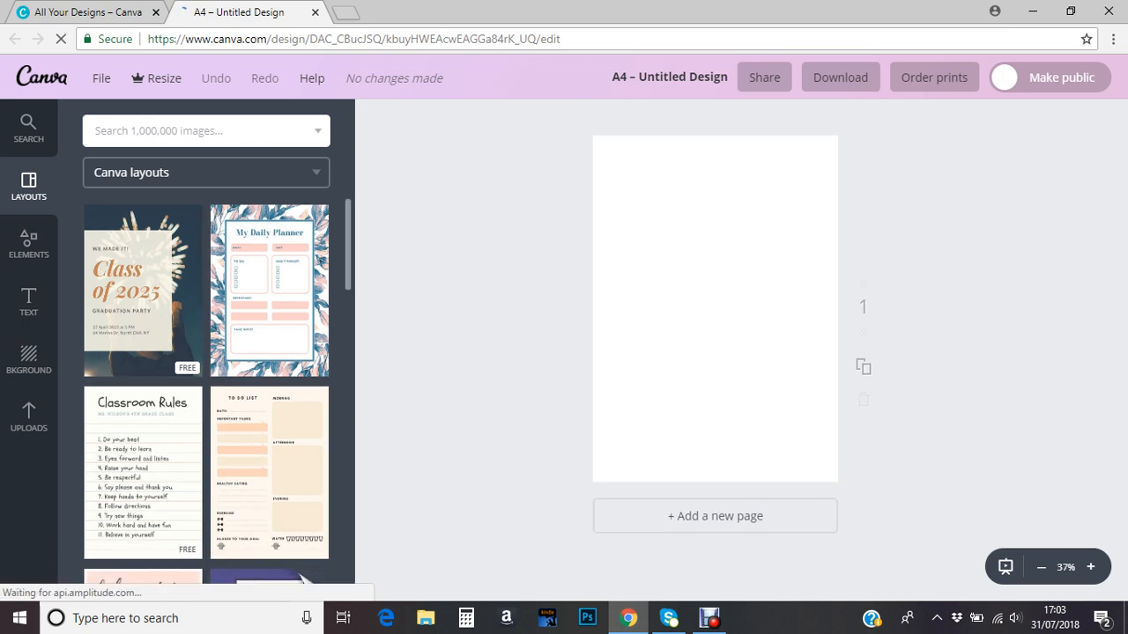
scroll(206, 388, "down", 3)
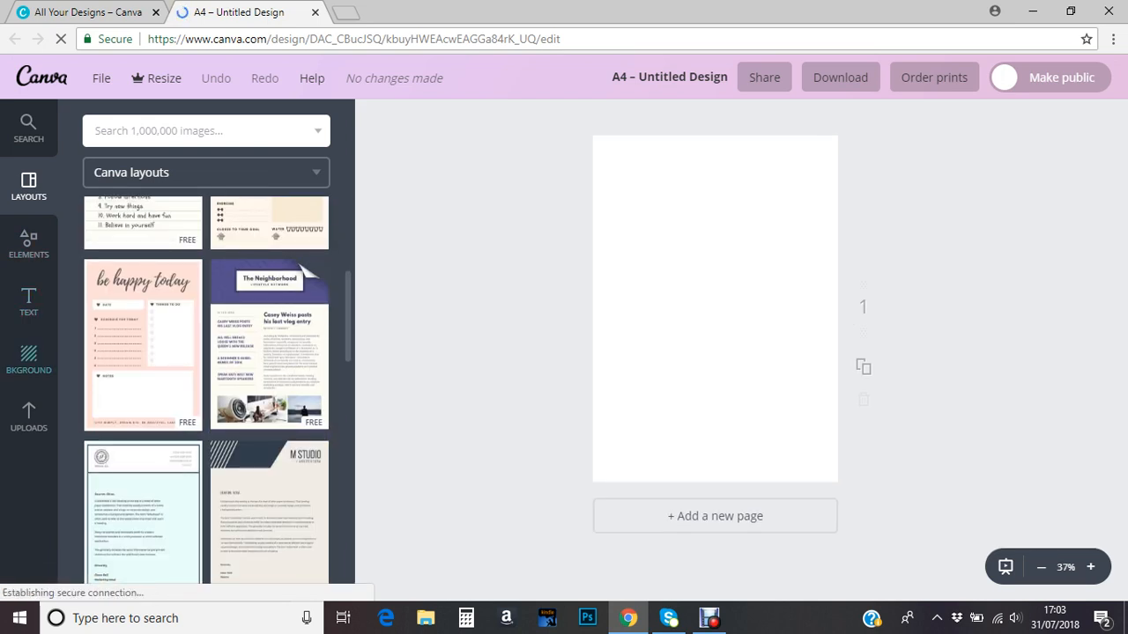
Add the free square outline shape and flatten it into a wide rectangle across the page's upper half.
left_click(28, 245)
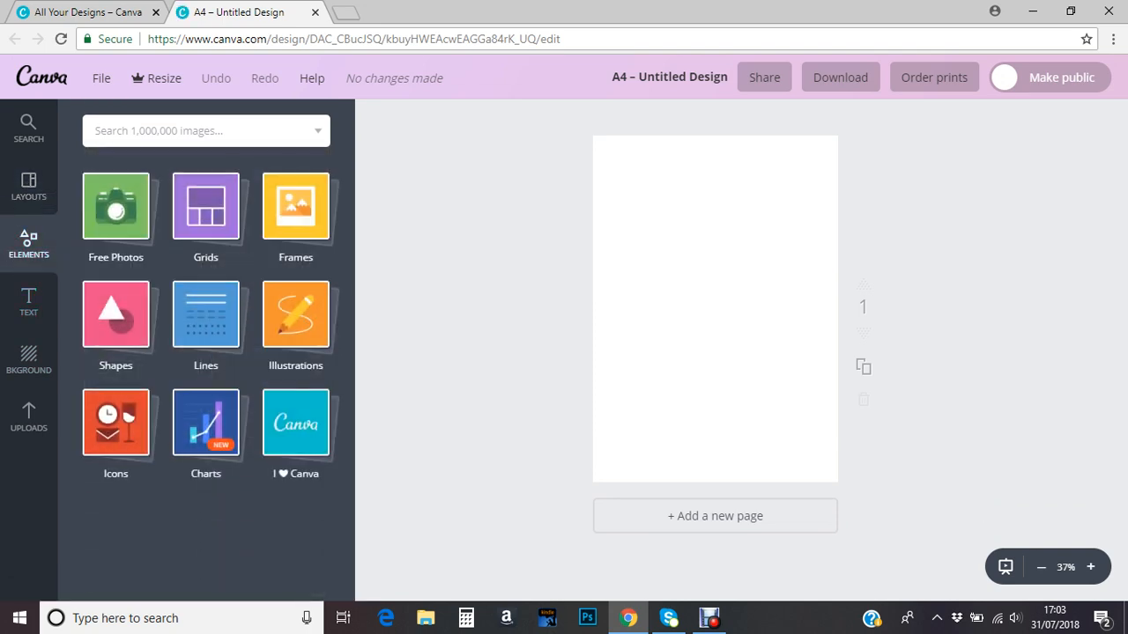
left_click(116, 314)
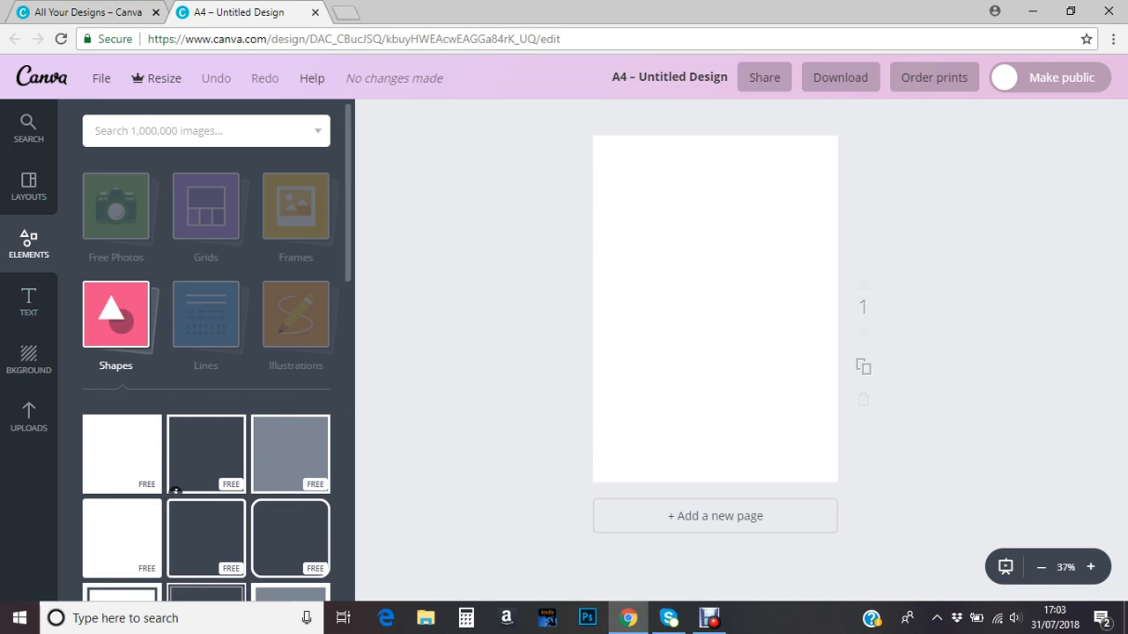
left_click(206, 453)
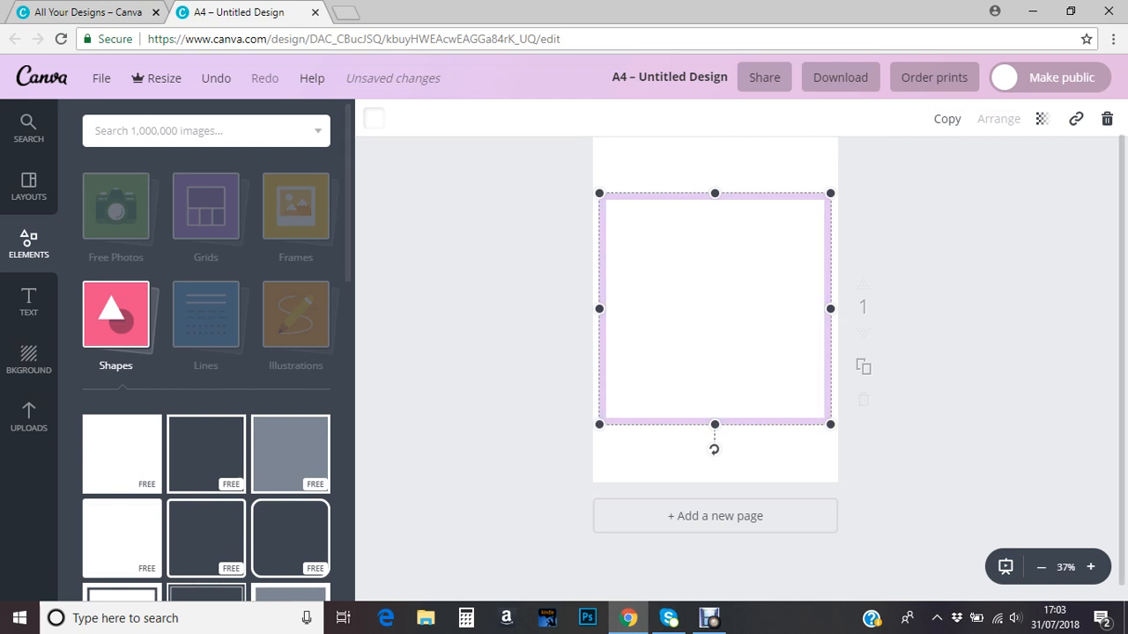
left_click_drag(715, 424, 714, 234)
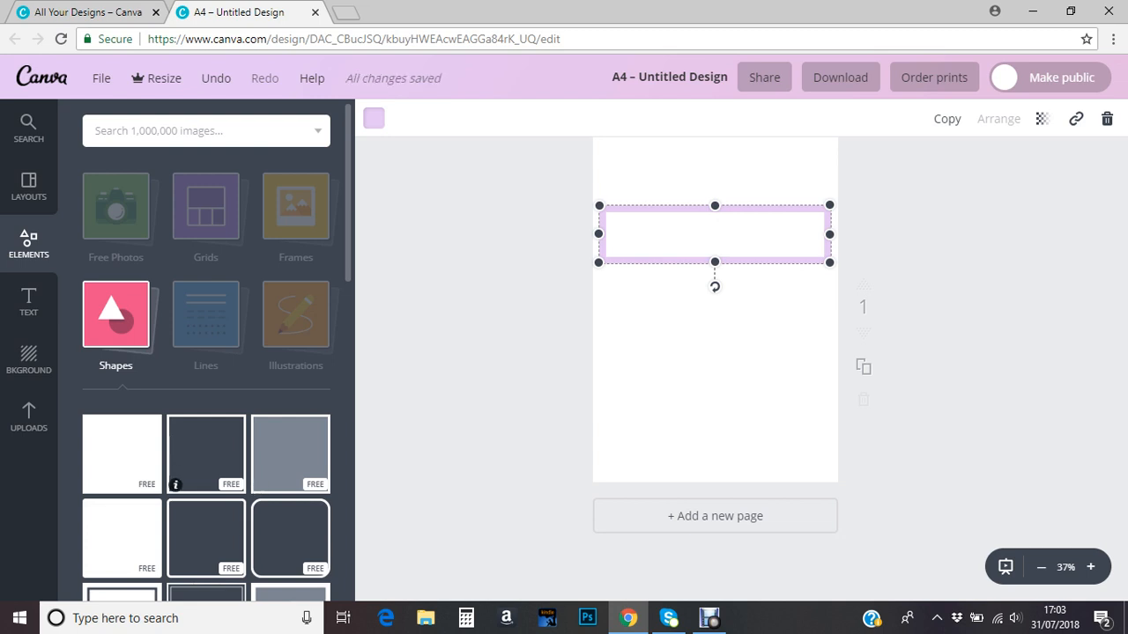
key("Escape")
left_click_drag(714, 234, 715, 278)
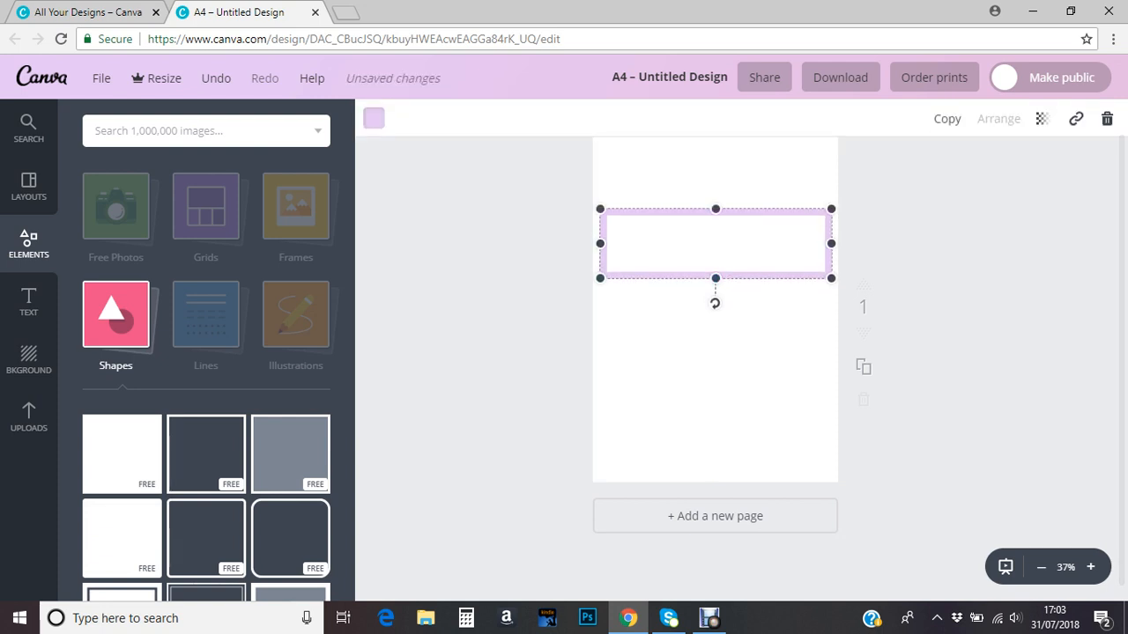
Duplicate the lilac outlined rectangle and align the copy directly below the original with a small gap.
key("ctrl+d")
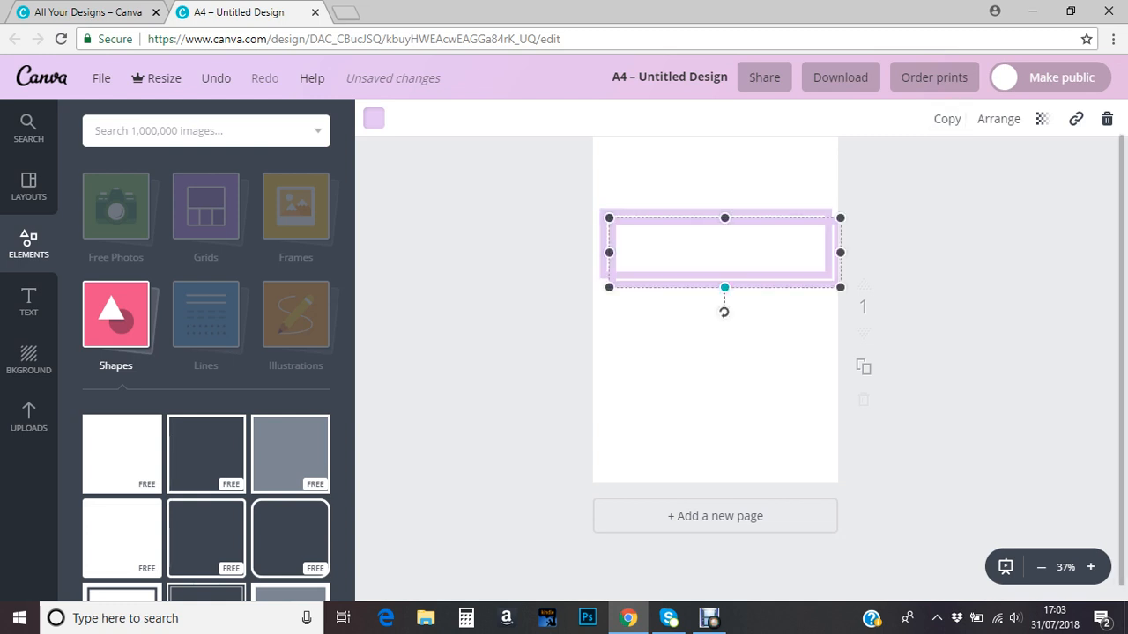
key("Escape")
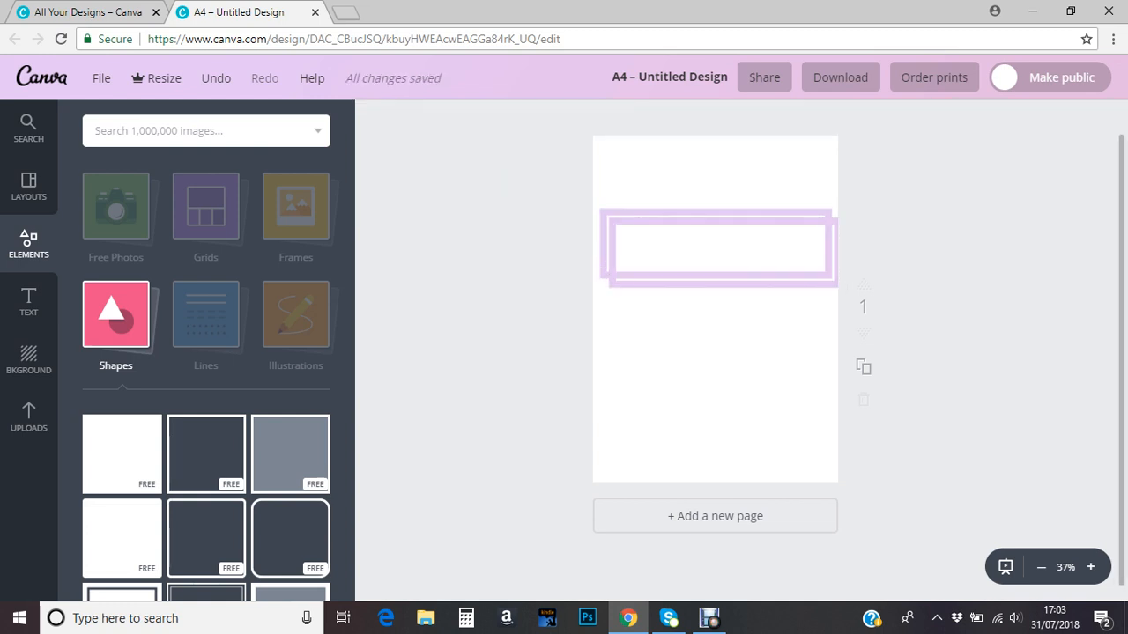
left_click_drag(726, 253, 715, 329)
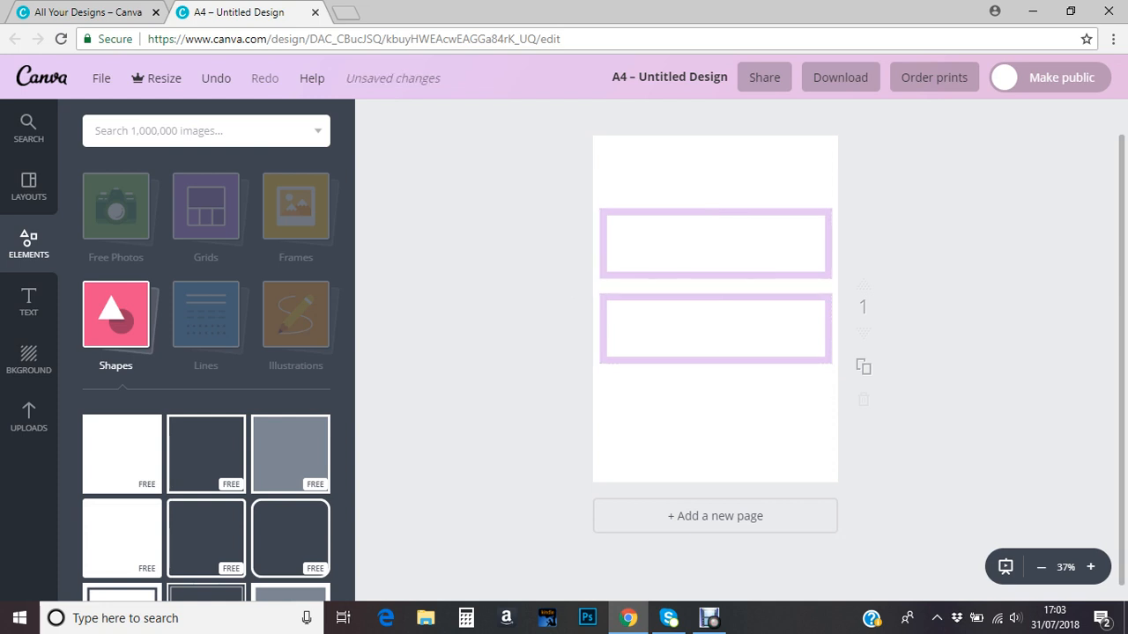
Widen the gap above the second lilac rectangle, duplicate it and place the copy aligned below, near the page's lower edge.
left_click_drag(716, 329, 716, 338)
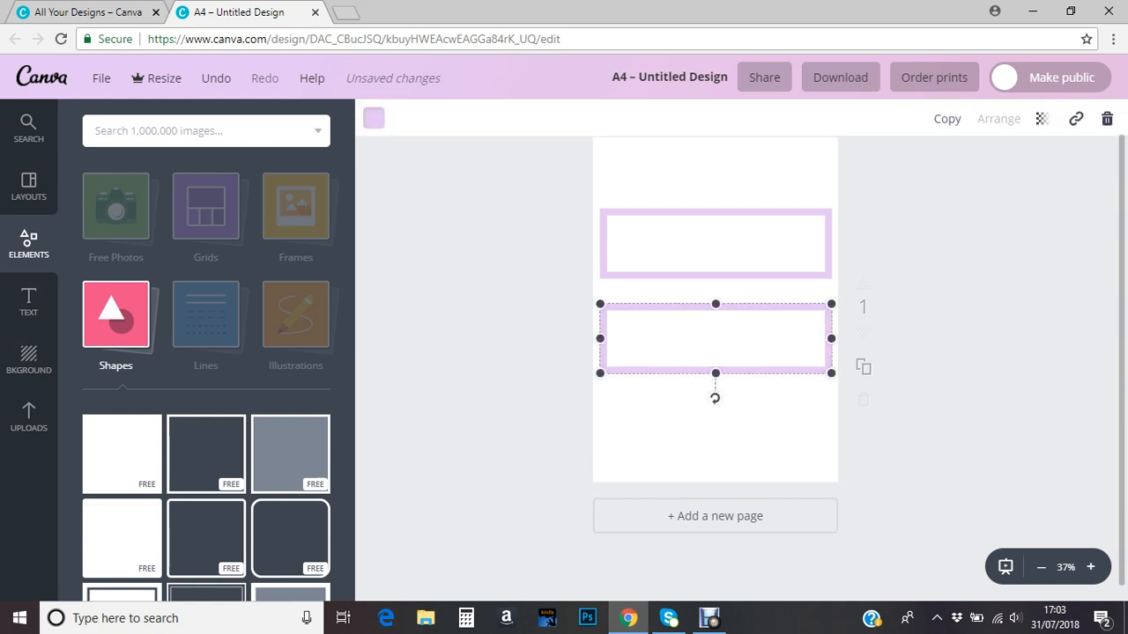
key("ctrl+d")
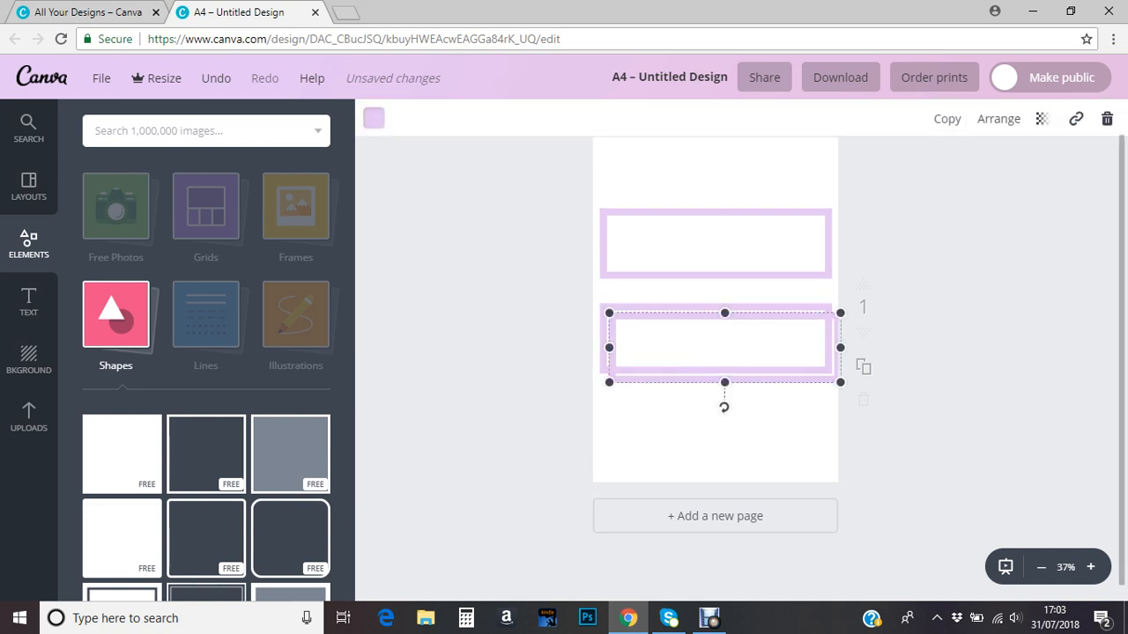
left_click_drag(724, 347, 715, 429)
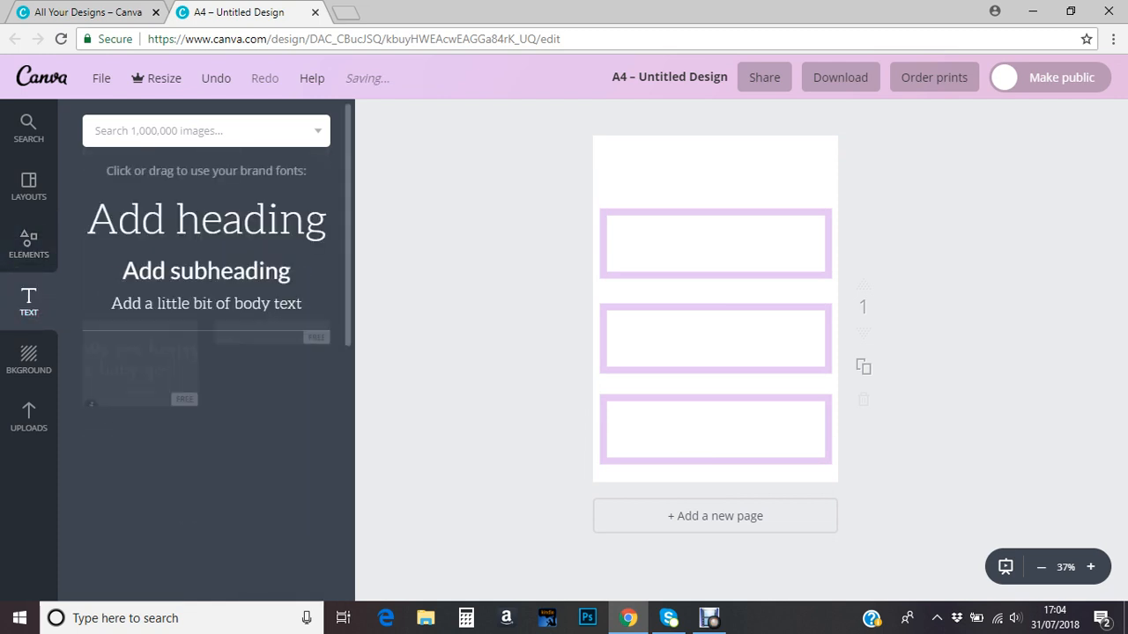
Add the subheading "How Do You Feel Today?" and place it above the first rectangle, flush with its left edge.
left_click(206, 271)
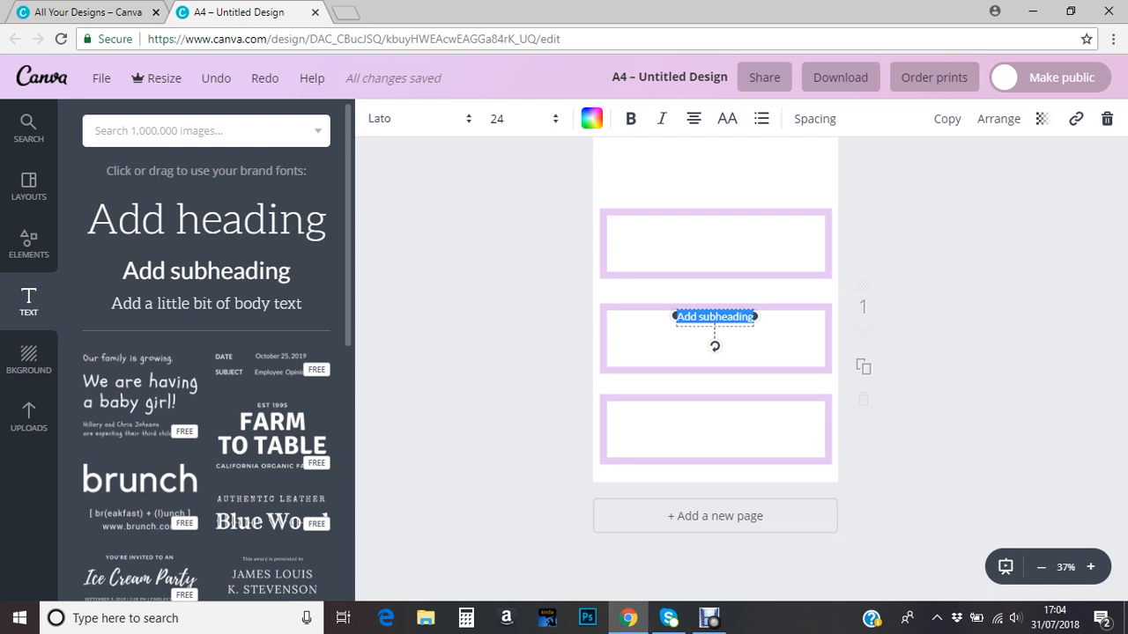
type("H")
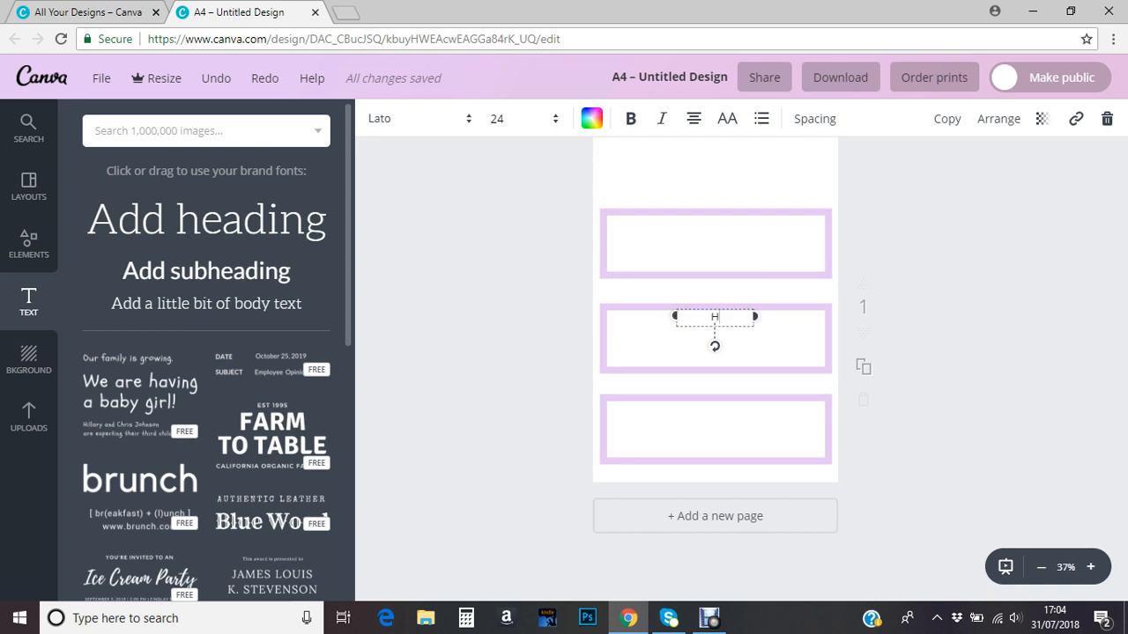
type("ow Do You Feel")
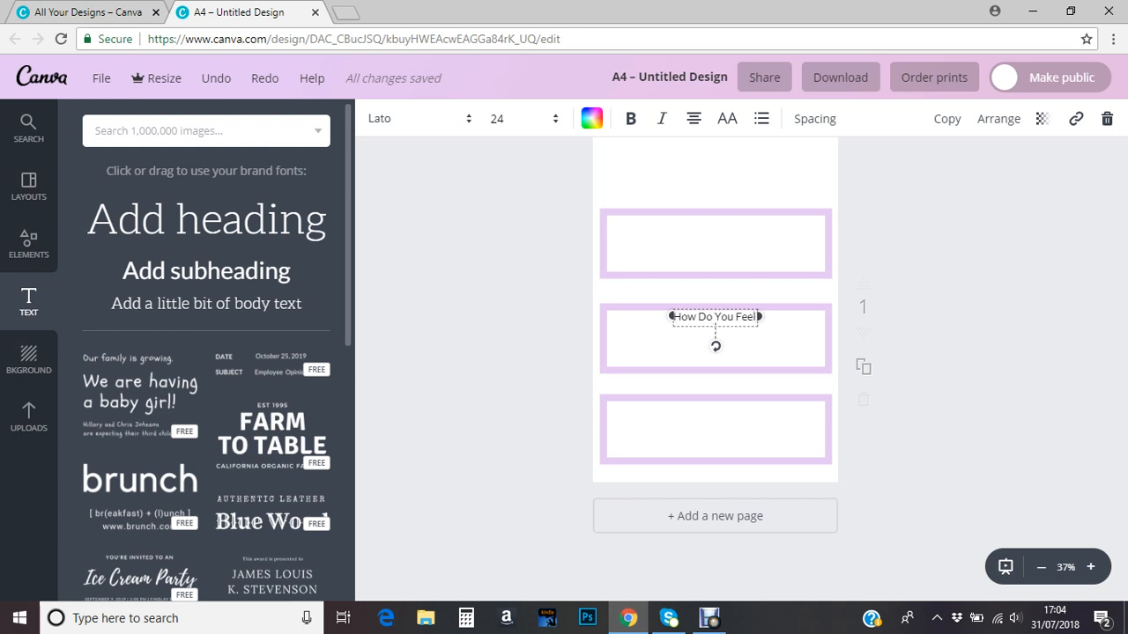
type(" Today")
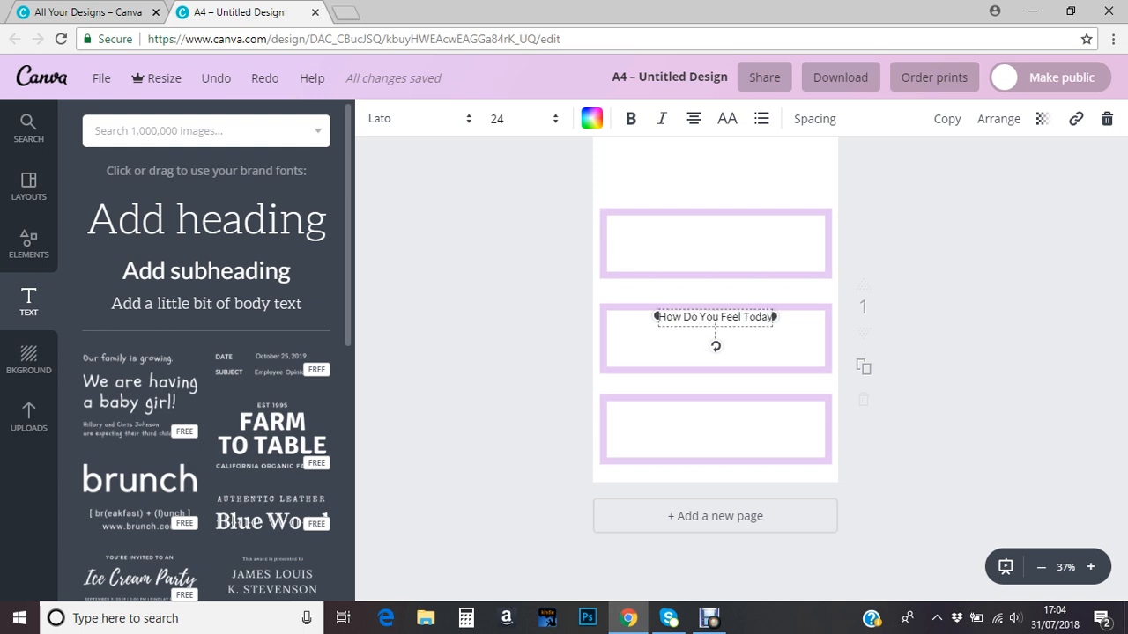
type("?")
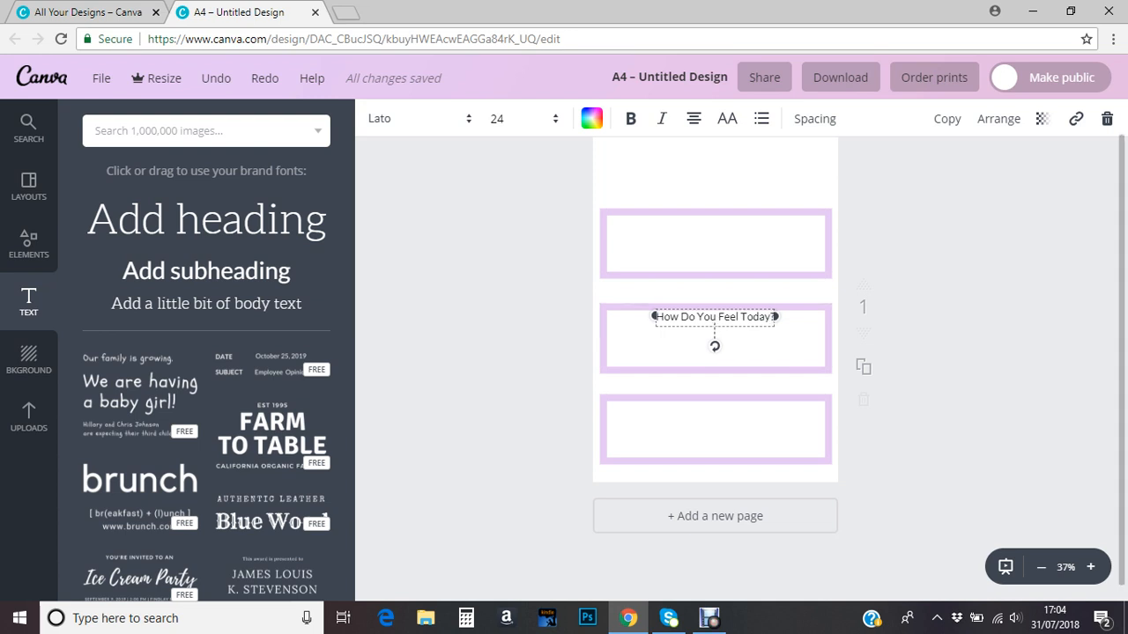
left_click(714, 360)
left_click_drag(714, 317, 659, 196)
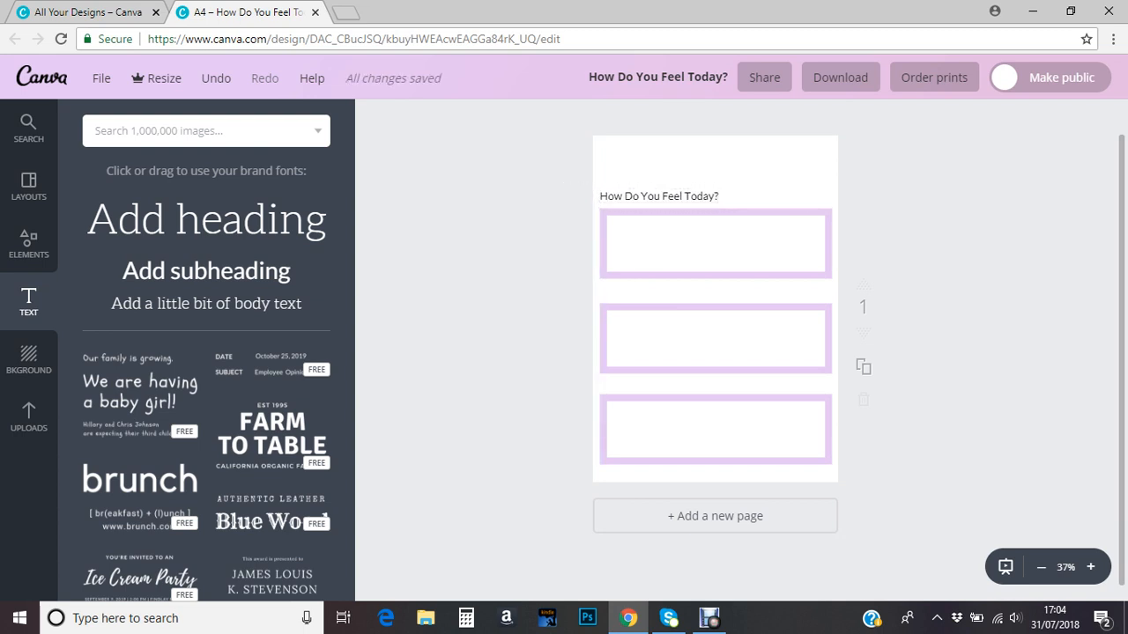
Add the subheading "Positive Quote For Today" and place it just above the third rectangle, flush with its left edge.
left_click(206, 270)
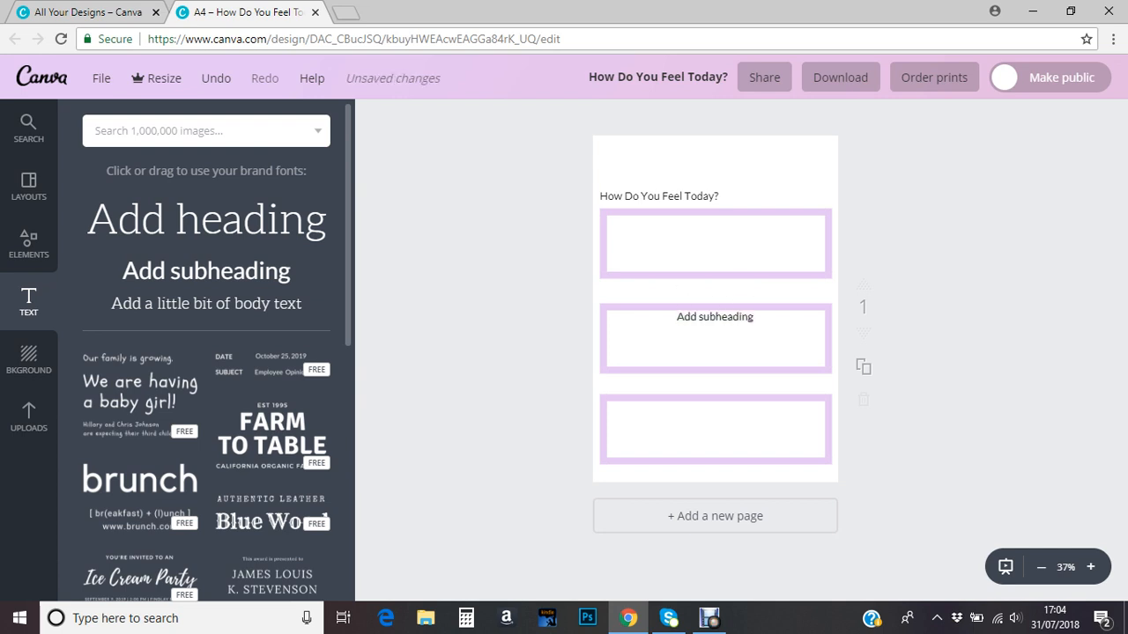
double_click(715, 316)
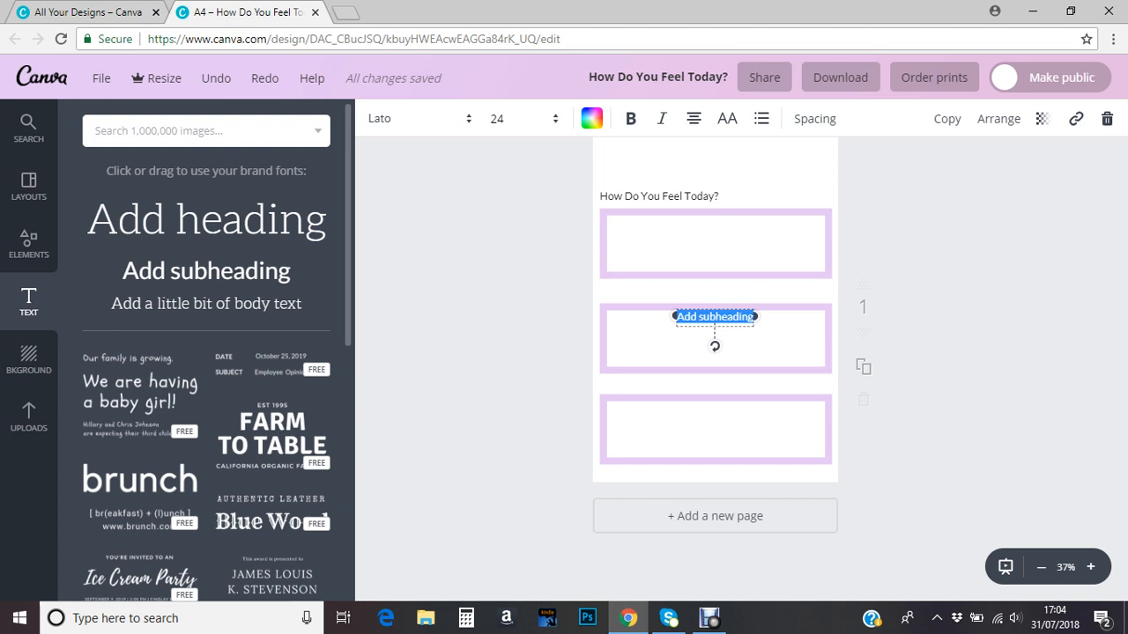
type("P")
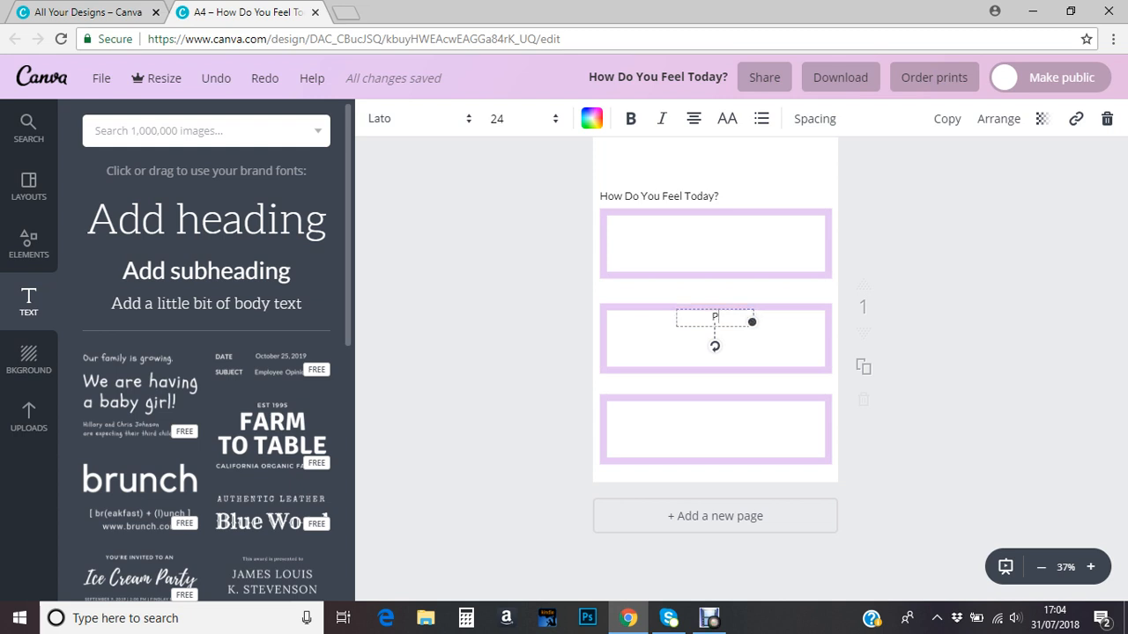
type("ositive Quote For Today")
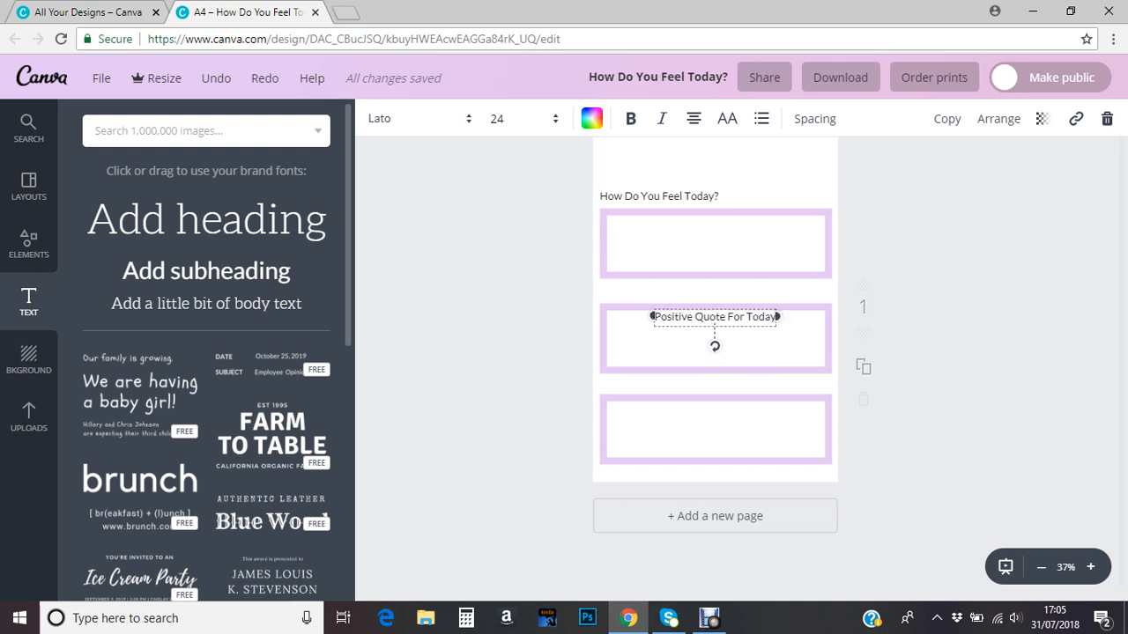
left_click_drag(715, 322, 659, 392)
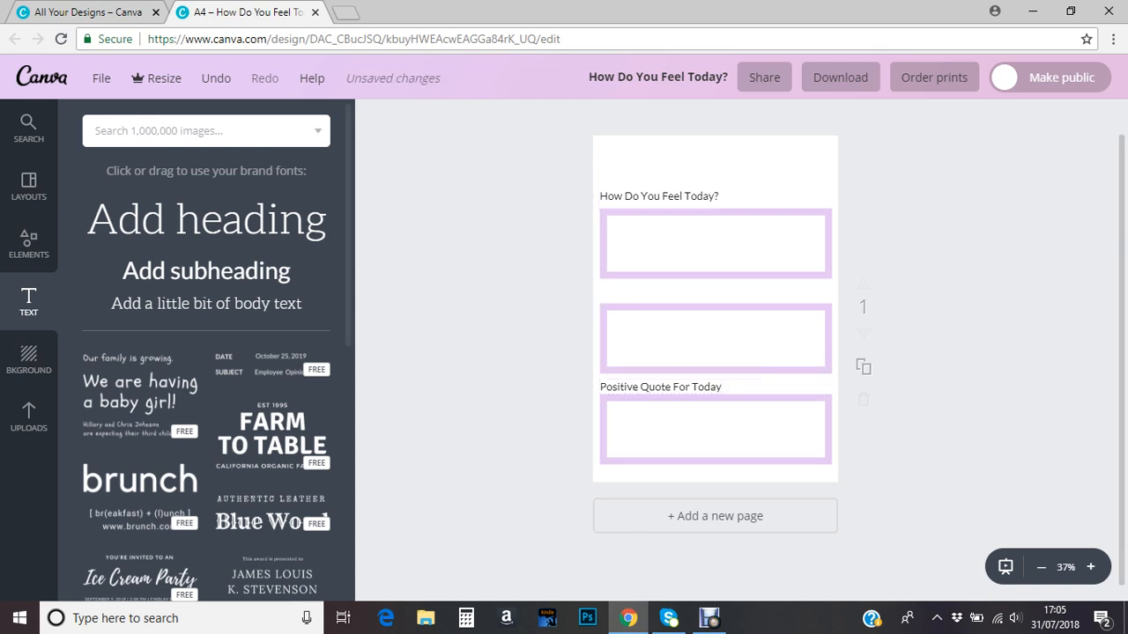
Add the subheading "Today's Task List" and place it just above the middle rectangle, flush with its left edge.
left_click(206, 270)
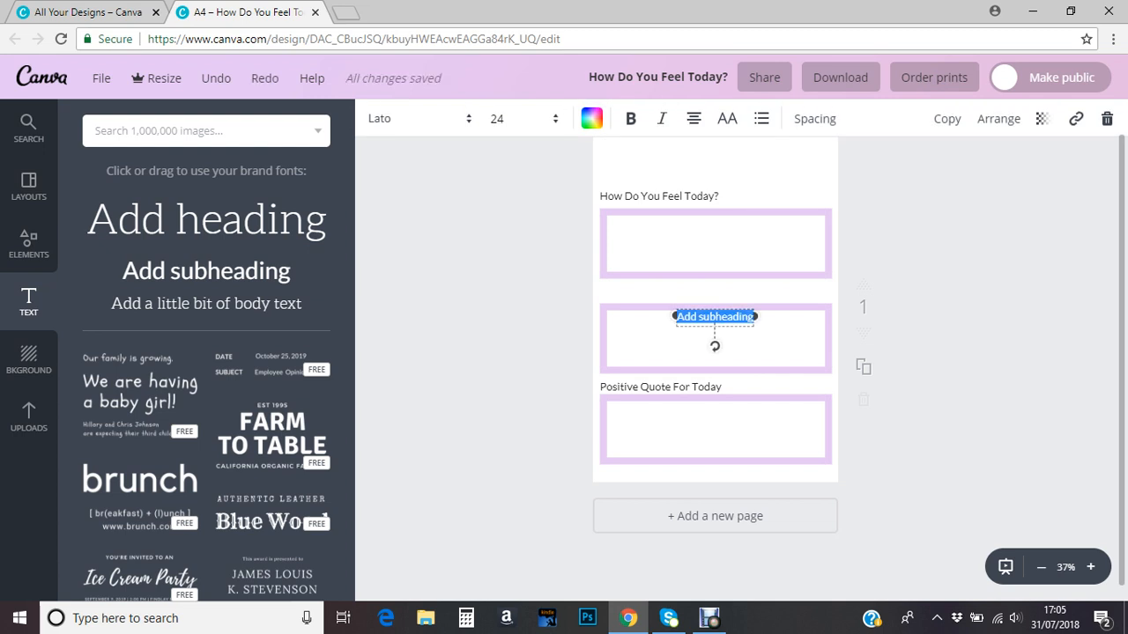
type("Todays")
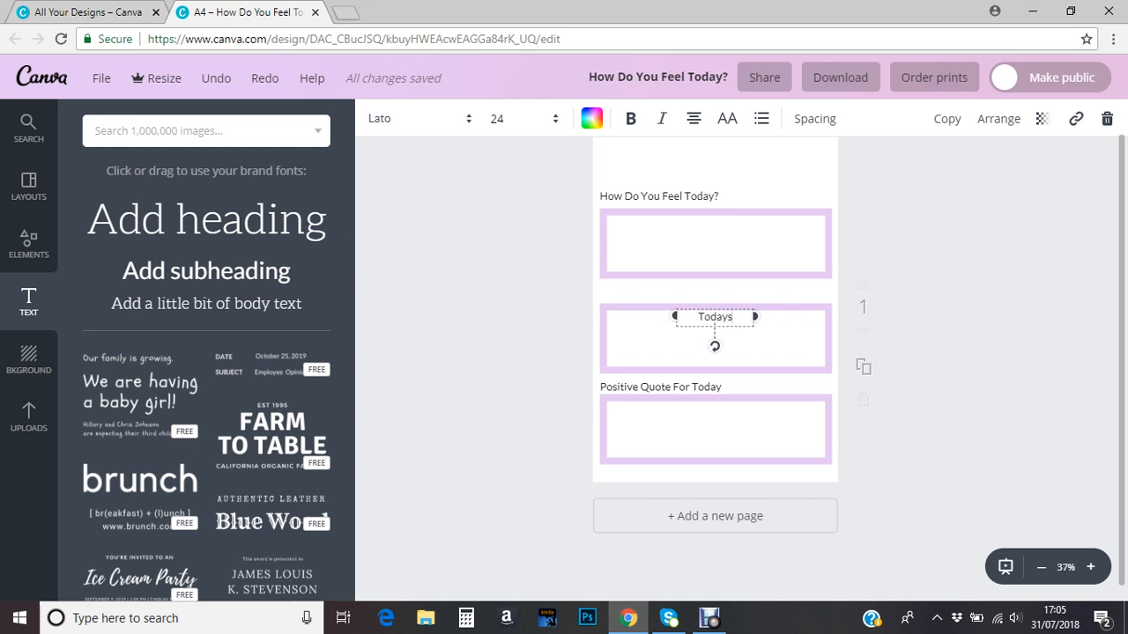
key("BackSpace")
type("'s Task Lst")
key("BackSpace")
key("BackSpace")
type("ist")
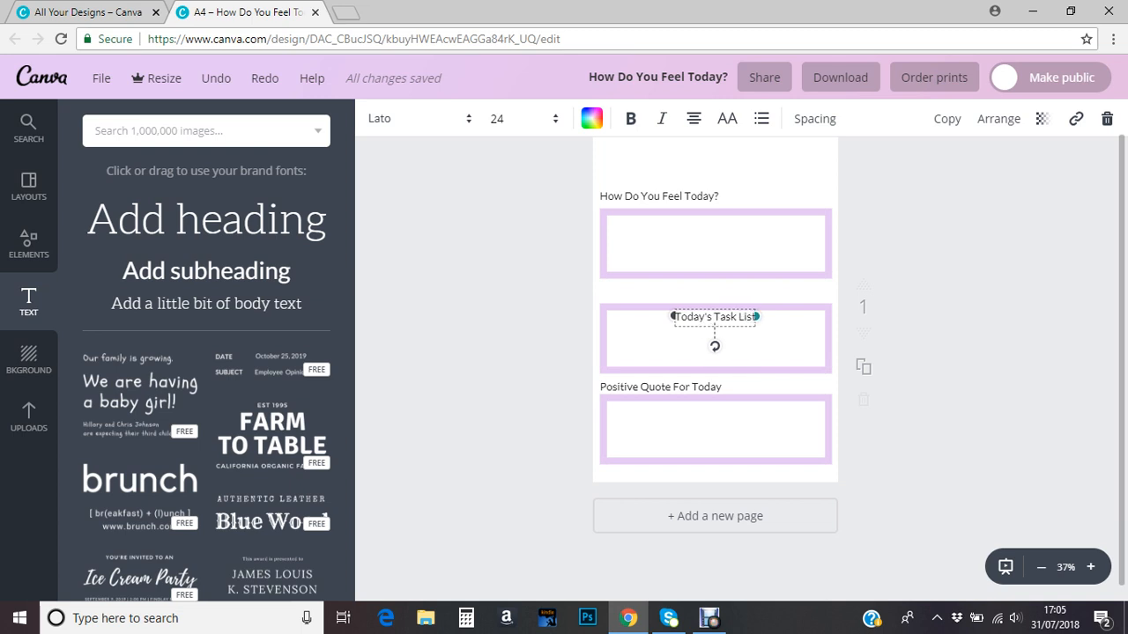
left_click_drag(740, 317, 665, 296)
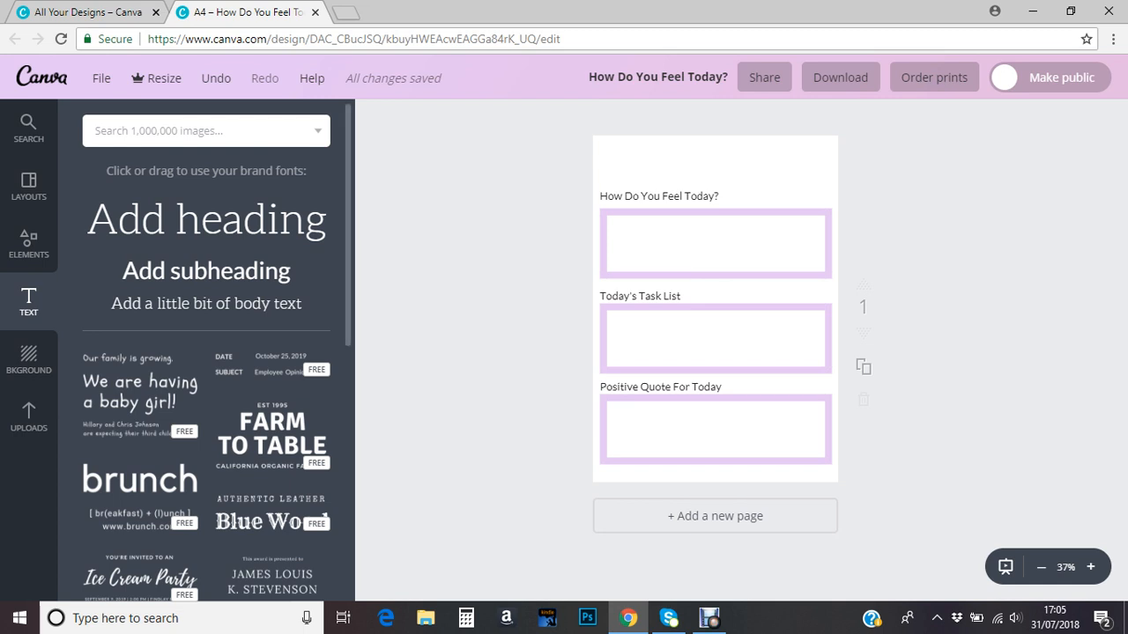
Add a heading to the page with the text "Feel Happy Today".
key("t")
left_click(715, 322)
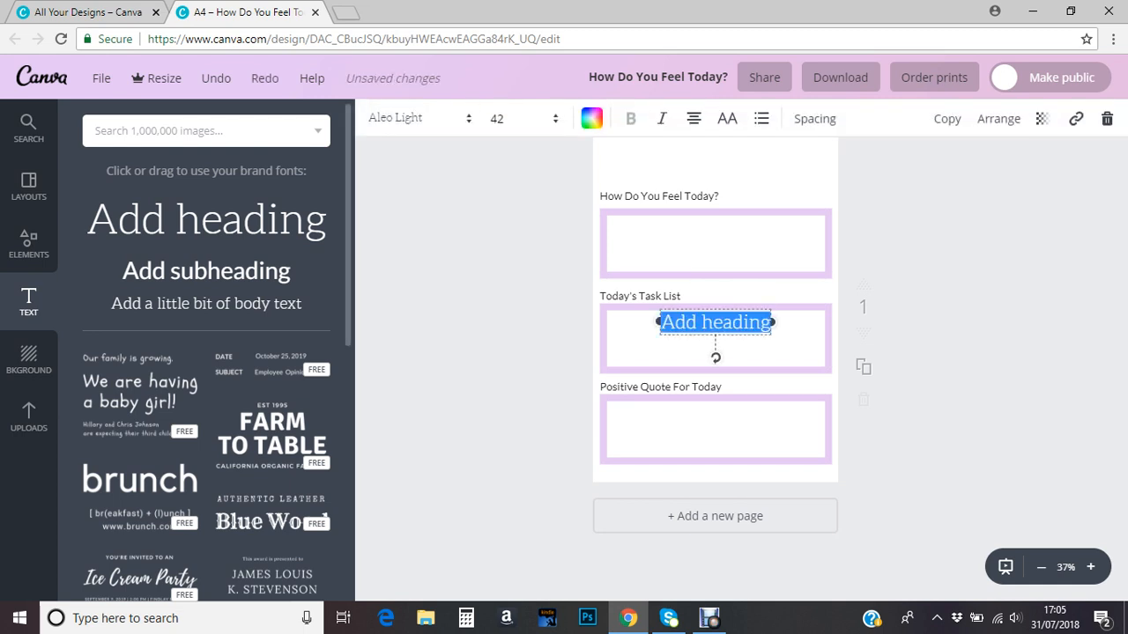
type("Fe")
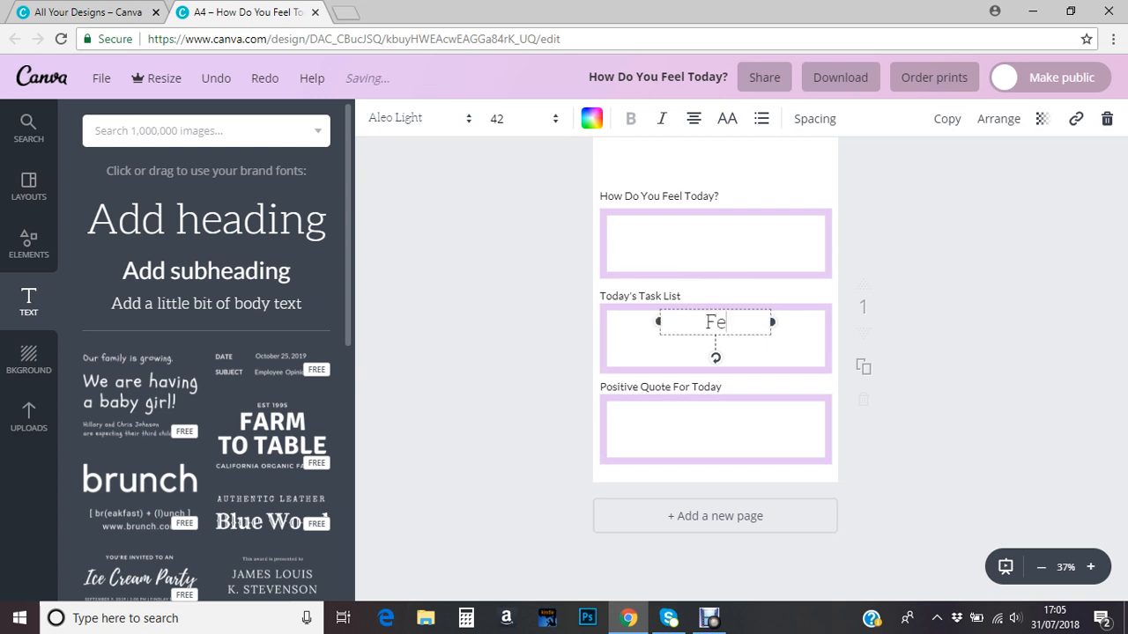
type("el H")
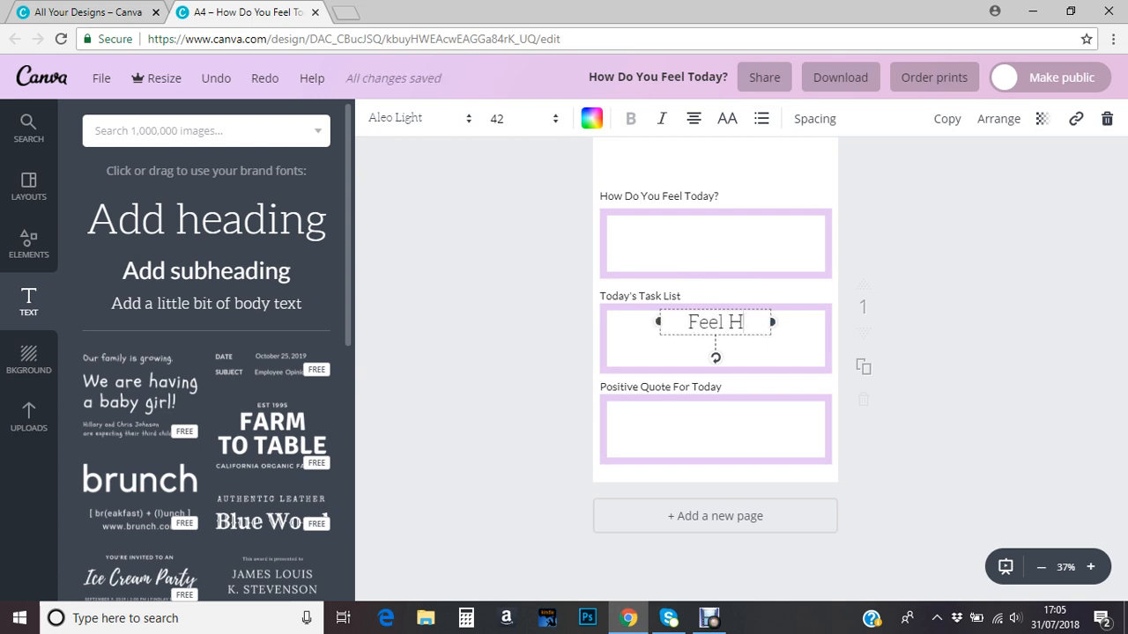
type("appy Today")
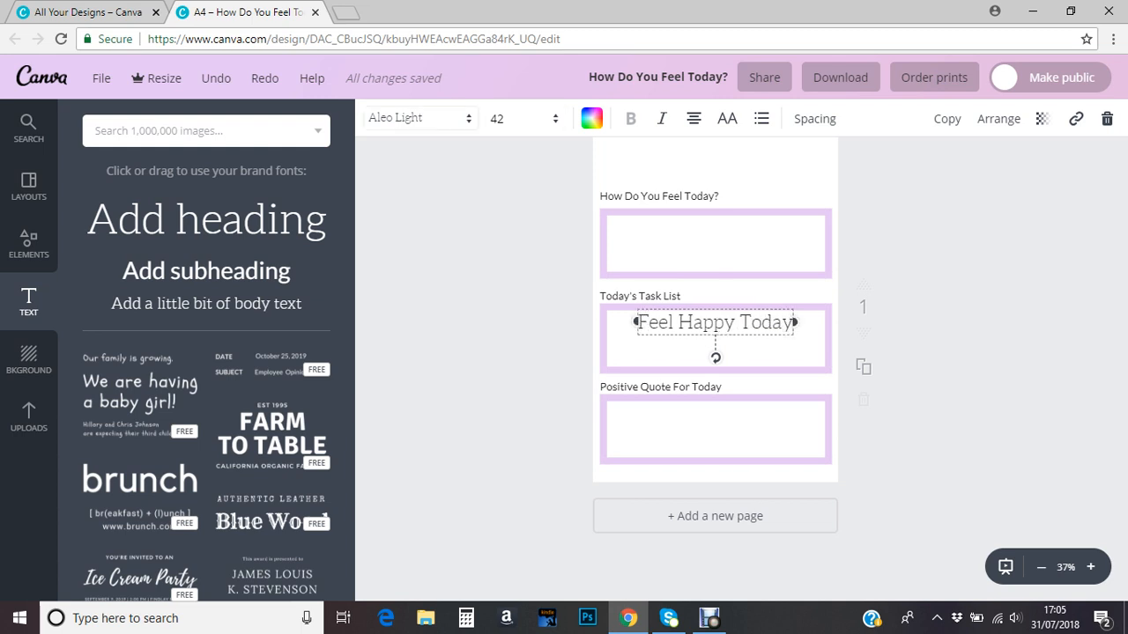
Set the "Feel Happy Today" heading in Playlist Script at size 48 and centre it at the top of the page.
left_click(420, 118)
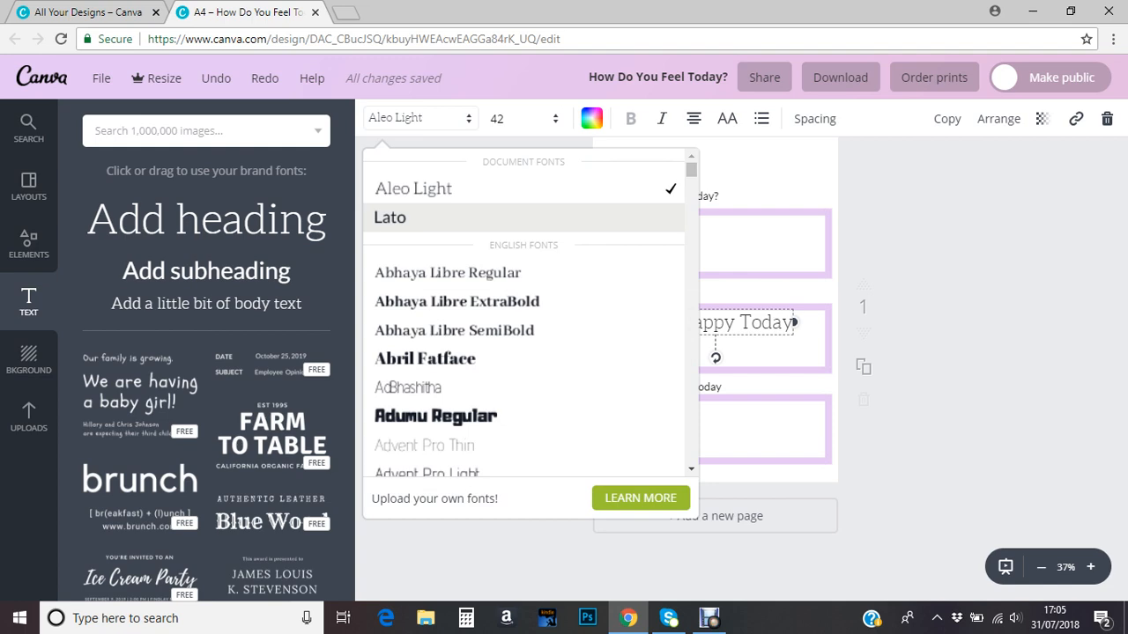
scroll(524, 313, "down", 20)
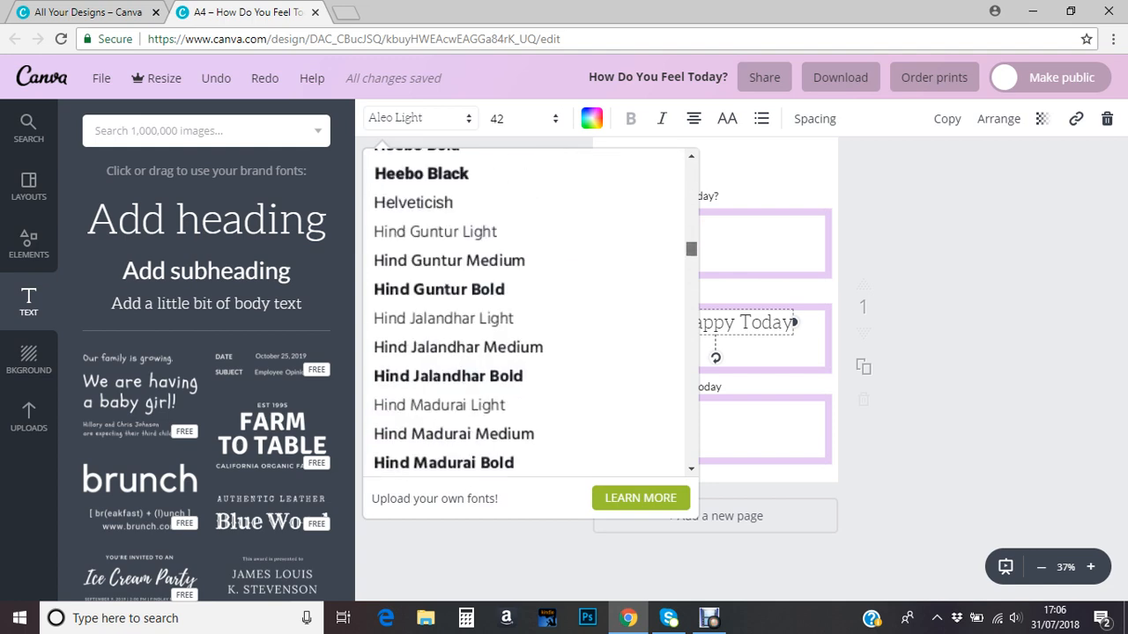
scroll(527, 313, "down", 20)
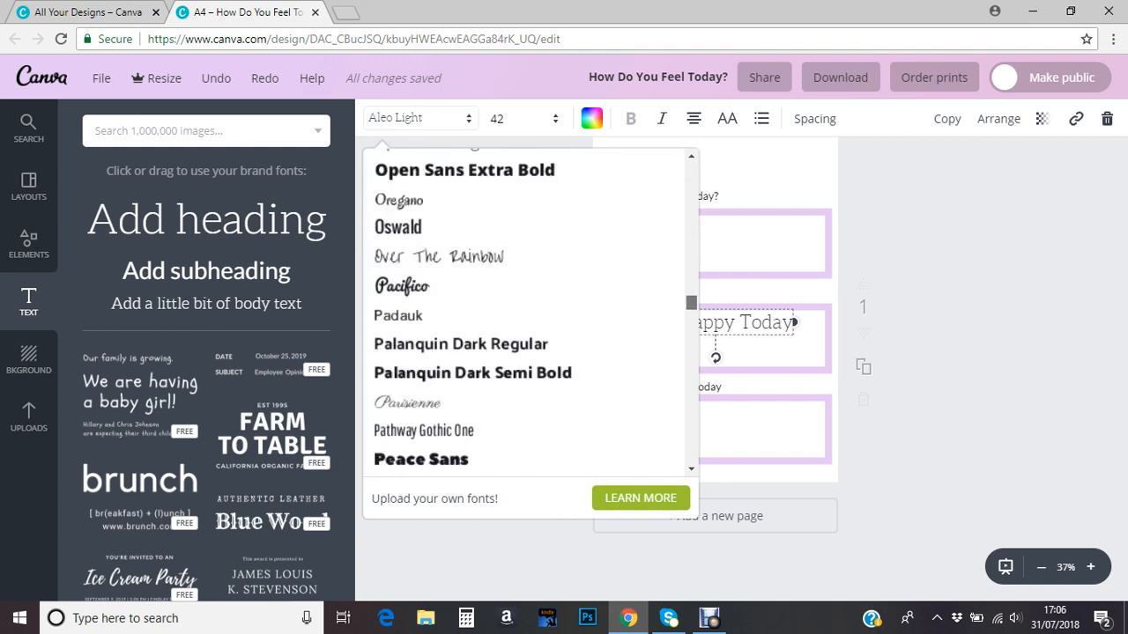
scroll(527, 313, "down", 3)
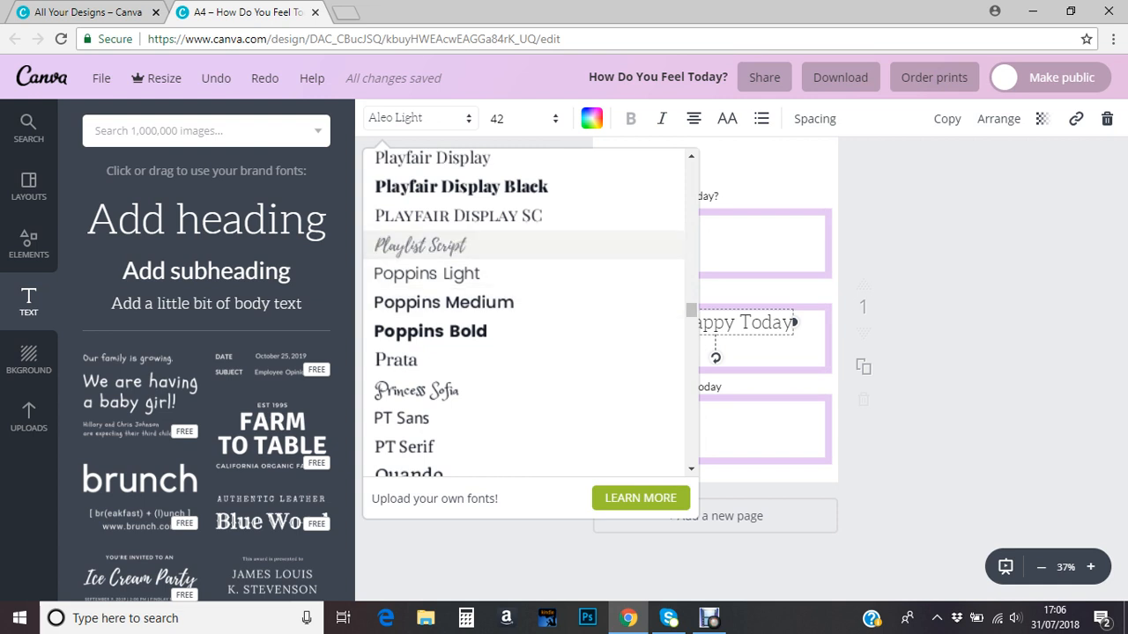
left_click(419, 245)
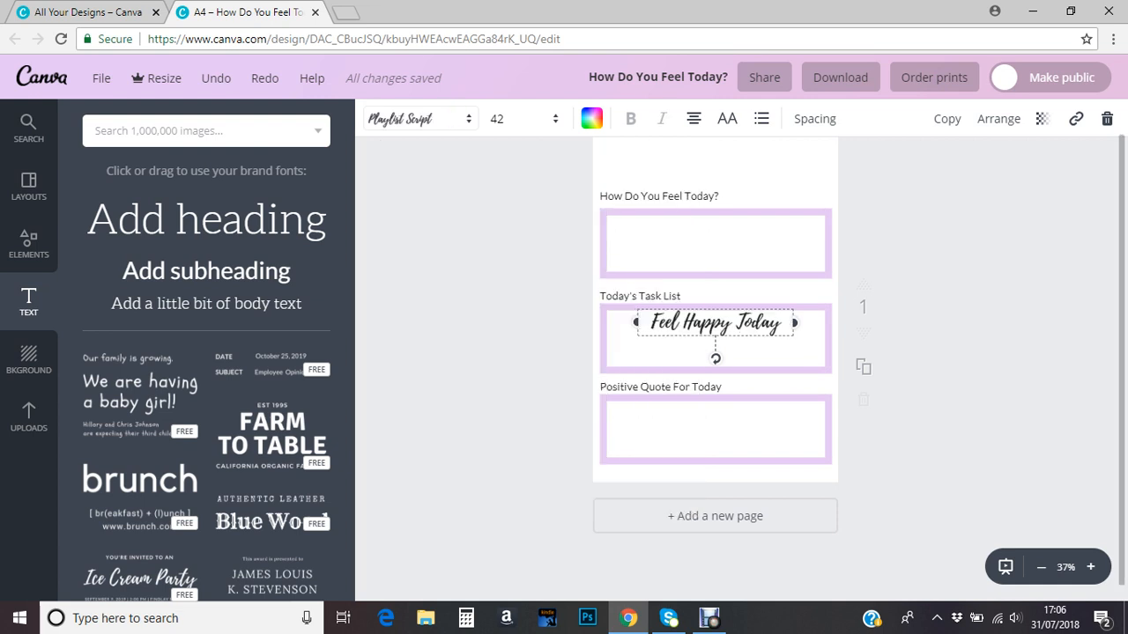
left_click(520, 118)
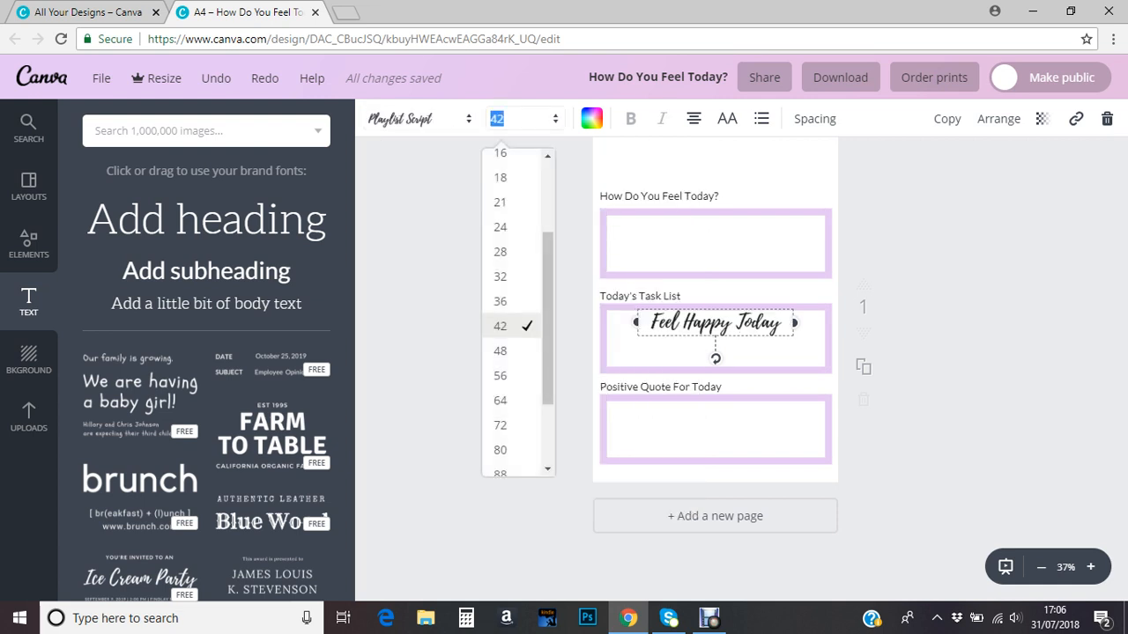
left_click(500, 350)
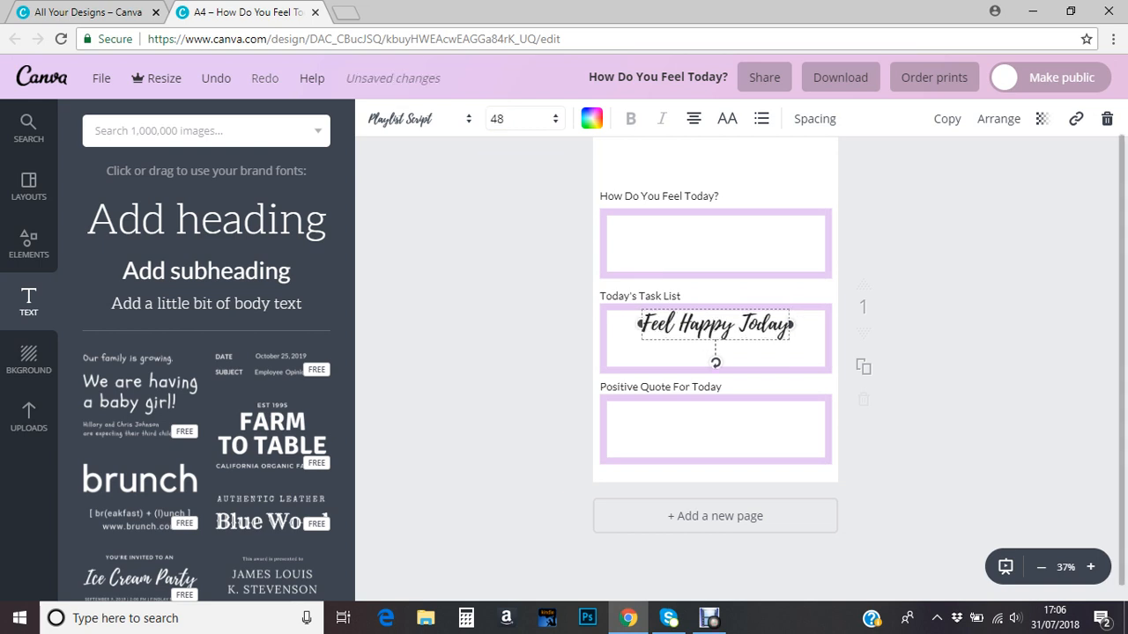
key("Escape")
left_click_drag(716, 325, 715, 155)
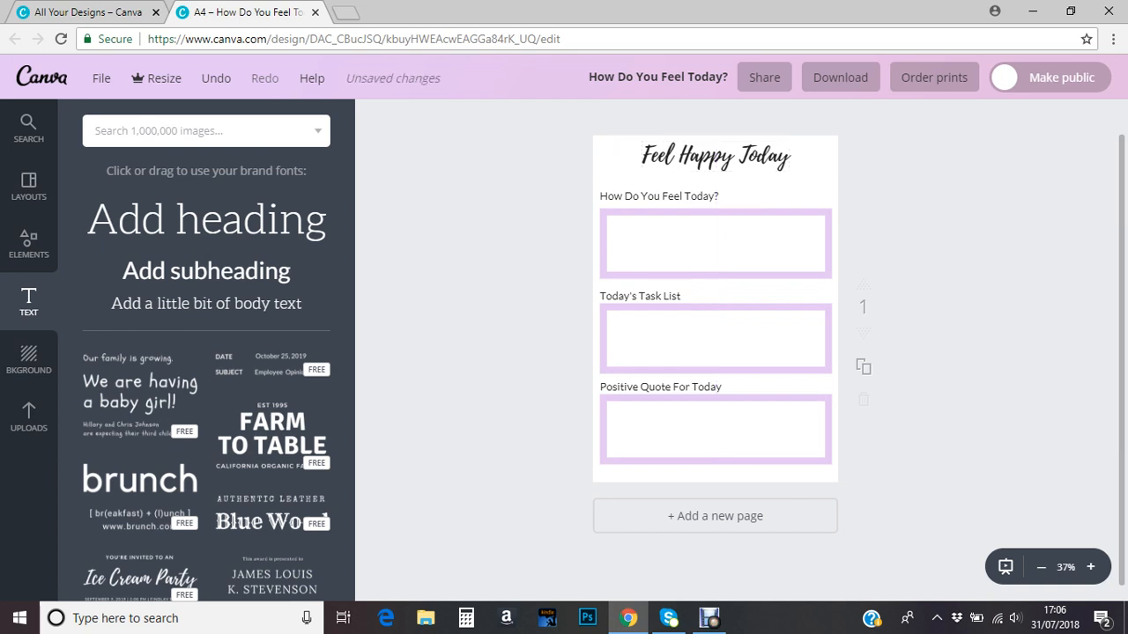
Review the download file types, switching to PDF - Standard and back to PDF - Print, and close the options without downloading.
left_click(840, 77)
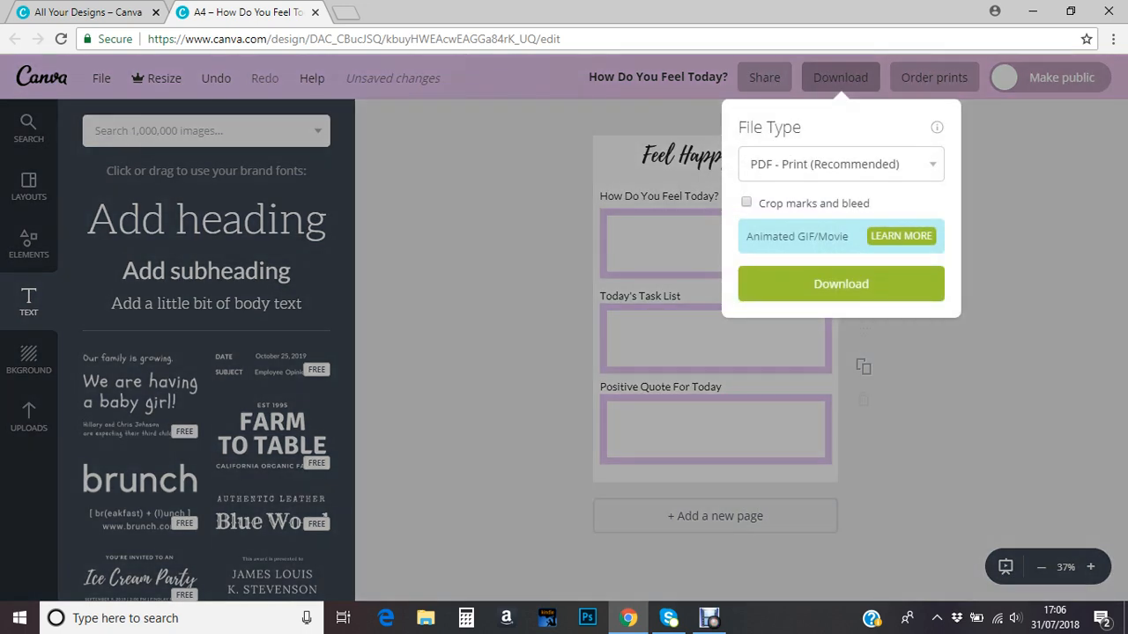
left_click(840, 163)
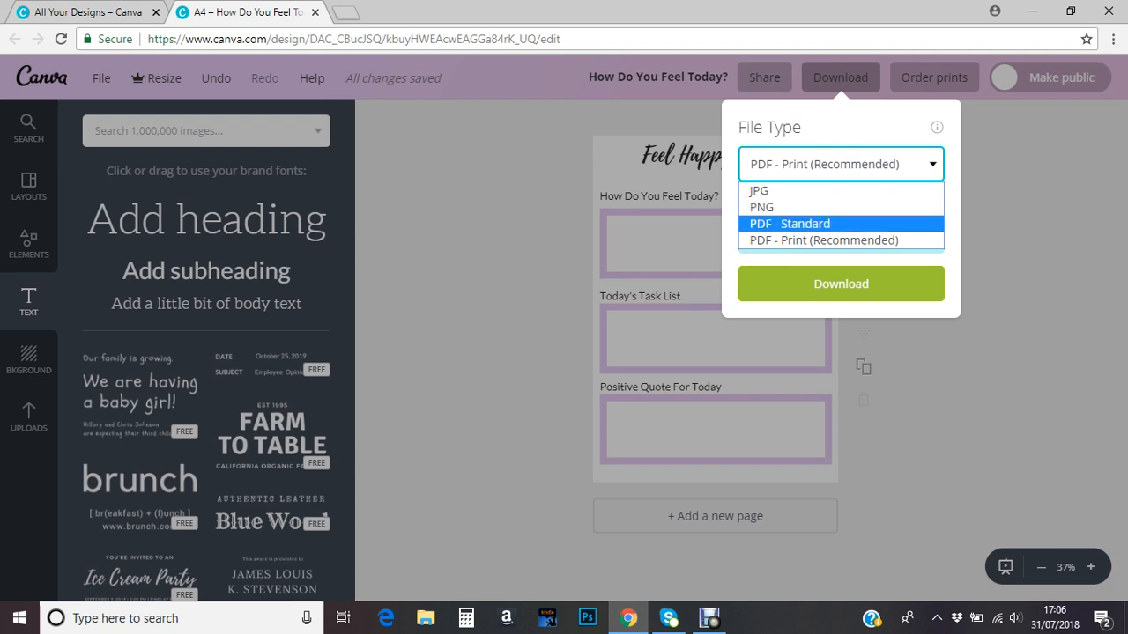
left_click(790, 224)
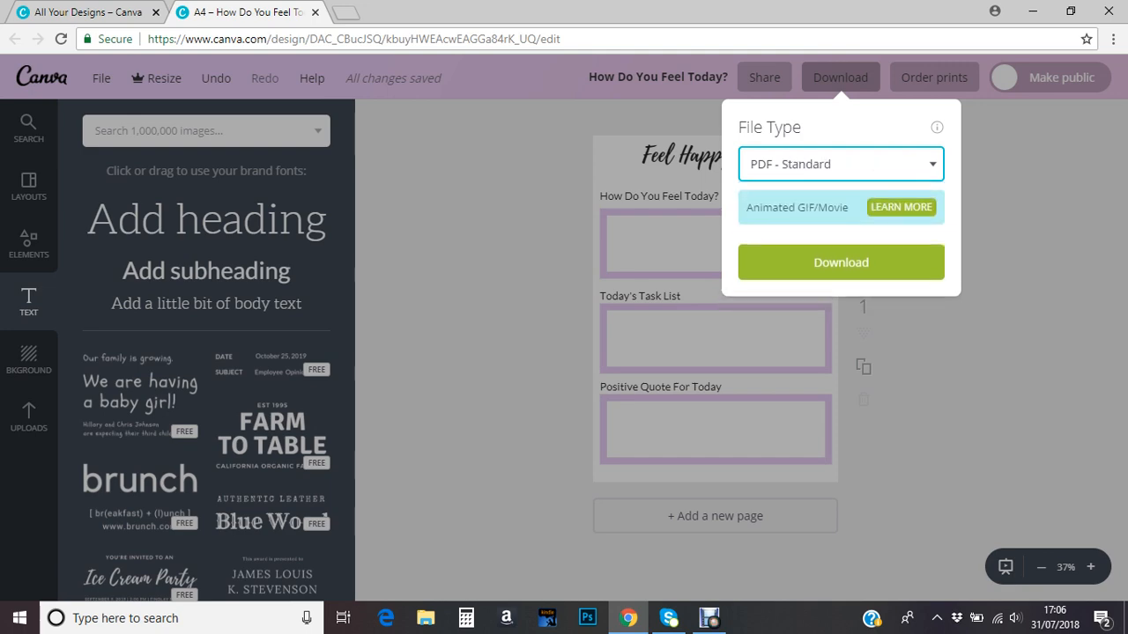
left_click(840, 164)
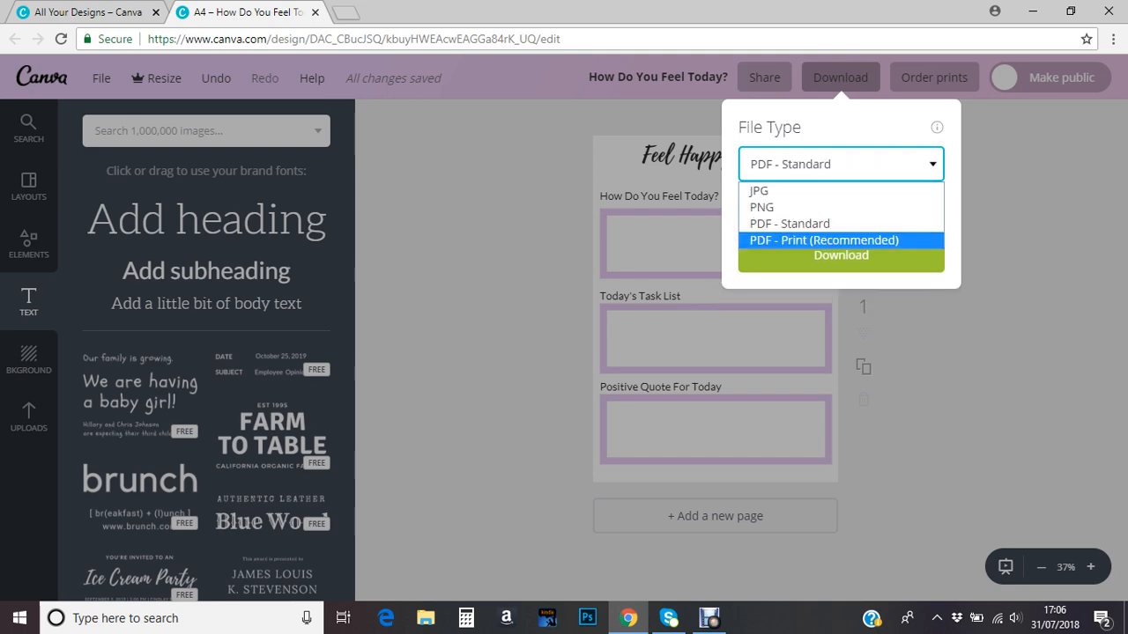
left_click(824, 239)
key("Escape")
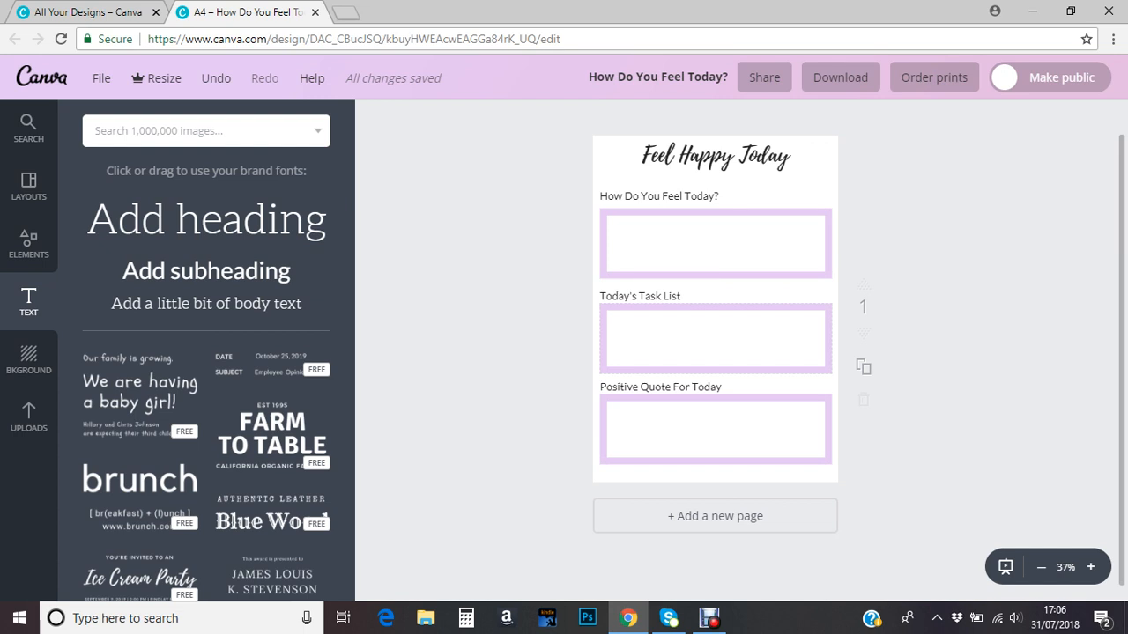
Search the image library for "flower".
left_click(28, 244)
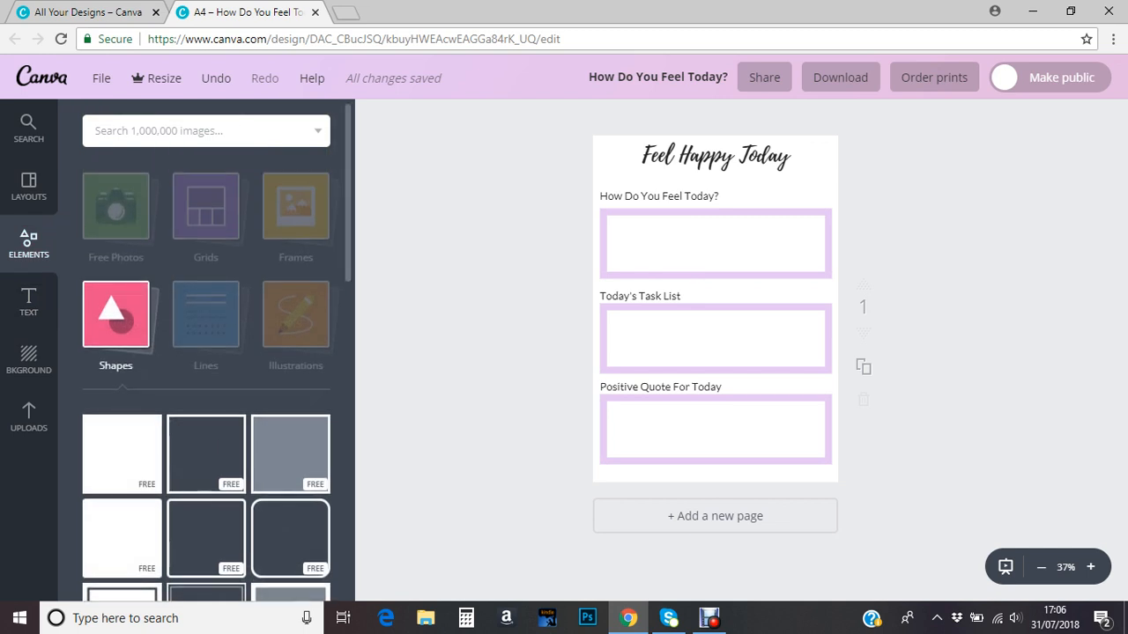
left_click(95, 131)
type("flow")
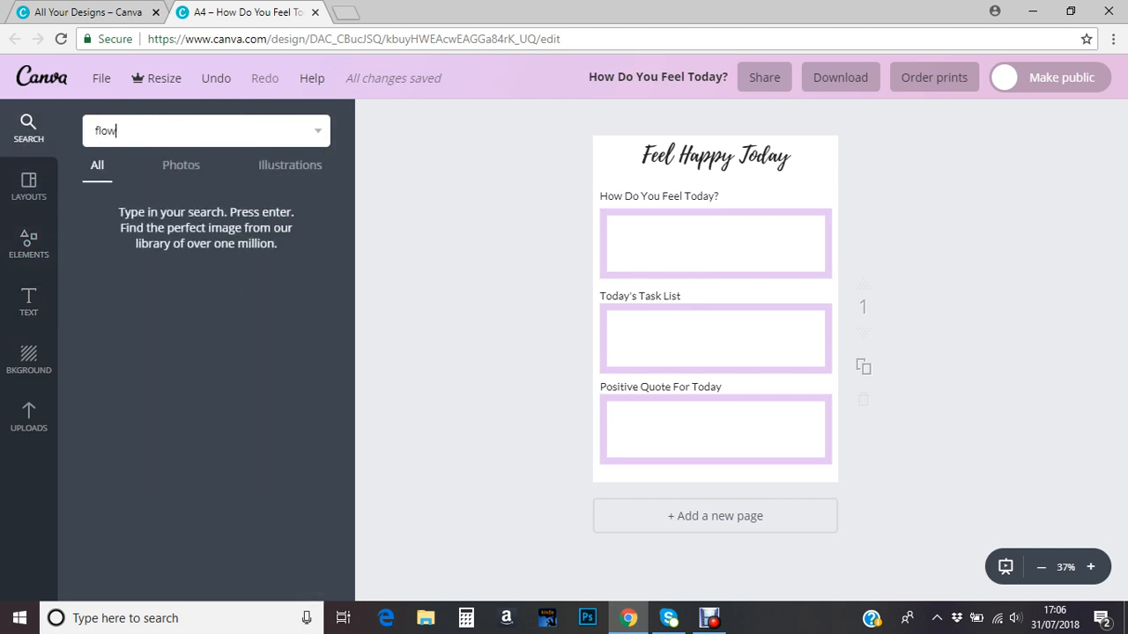
type("er")
key("Return")
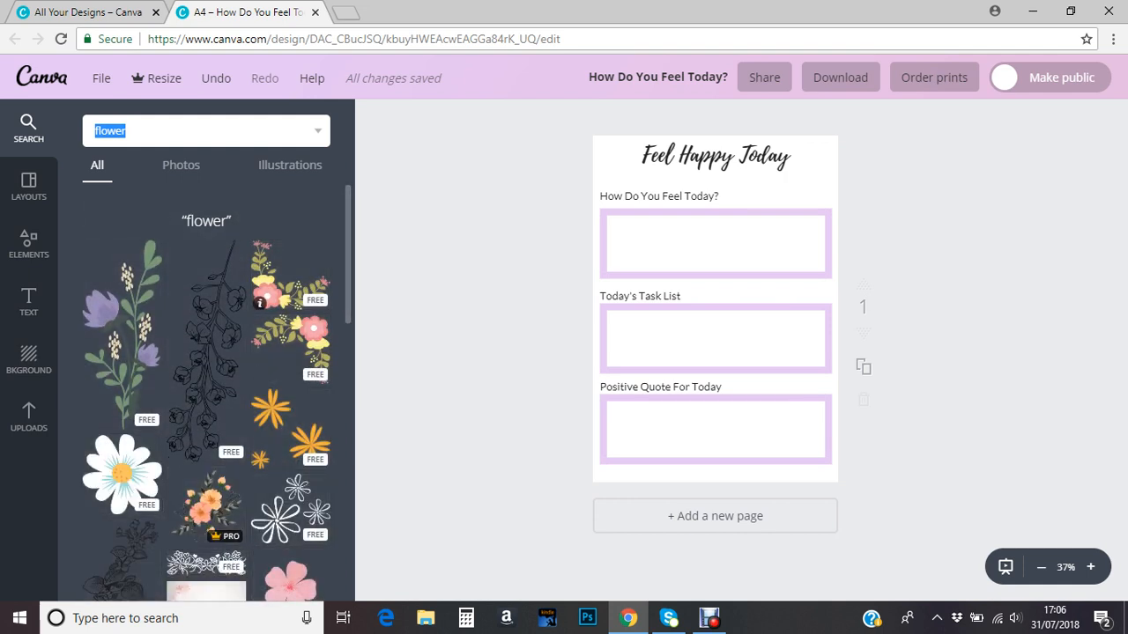
Find the free purple flower with eight rounded petals among the results and add it to the page.
scroll(206, 392, "down", 3)
scroll(206, 392, "down", 10)
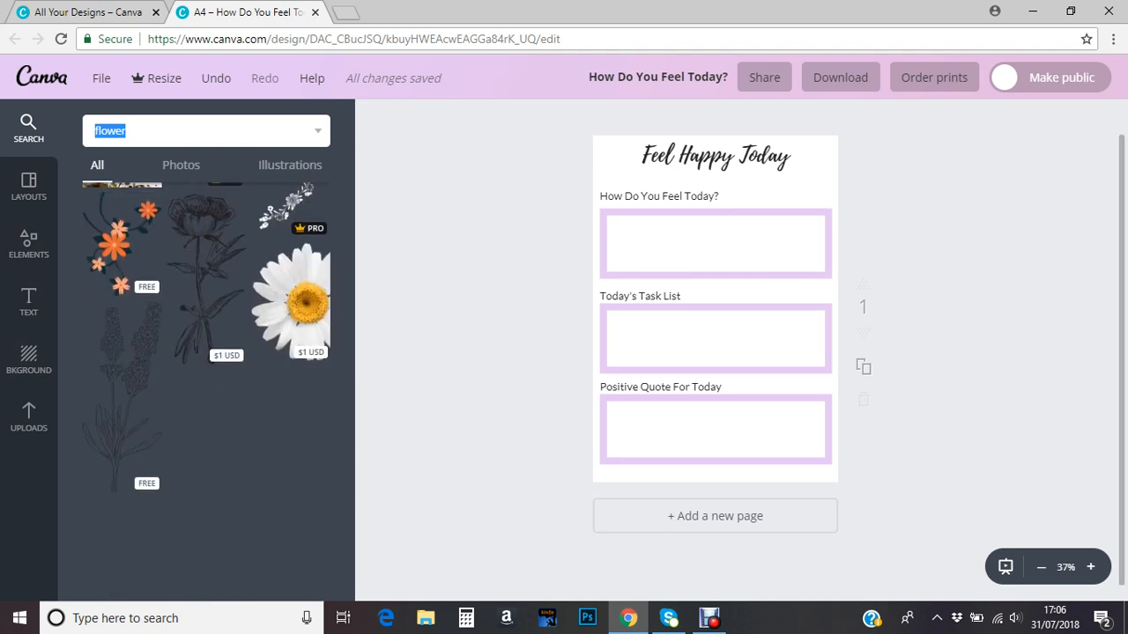
scroll(206, 392, "down", 3)
scroll(206, 392, "down", 8)
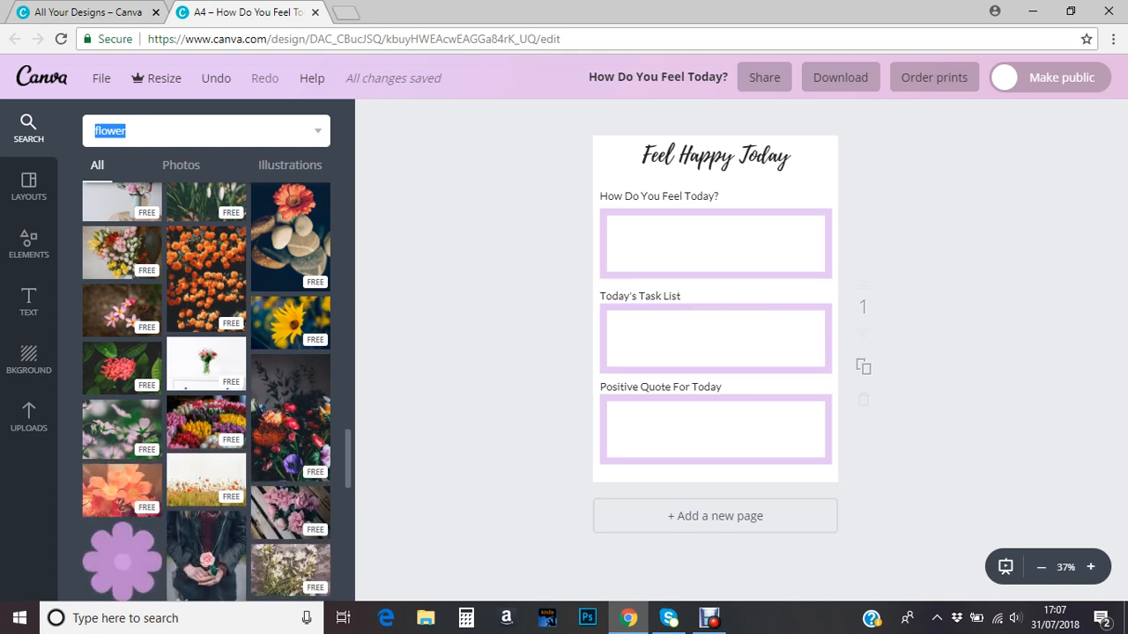
scroll(206, 392, "down", 5)
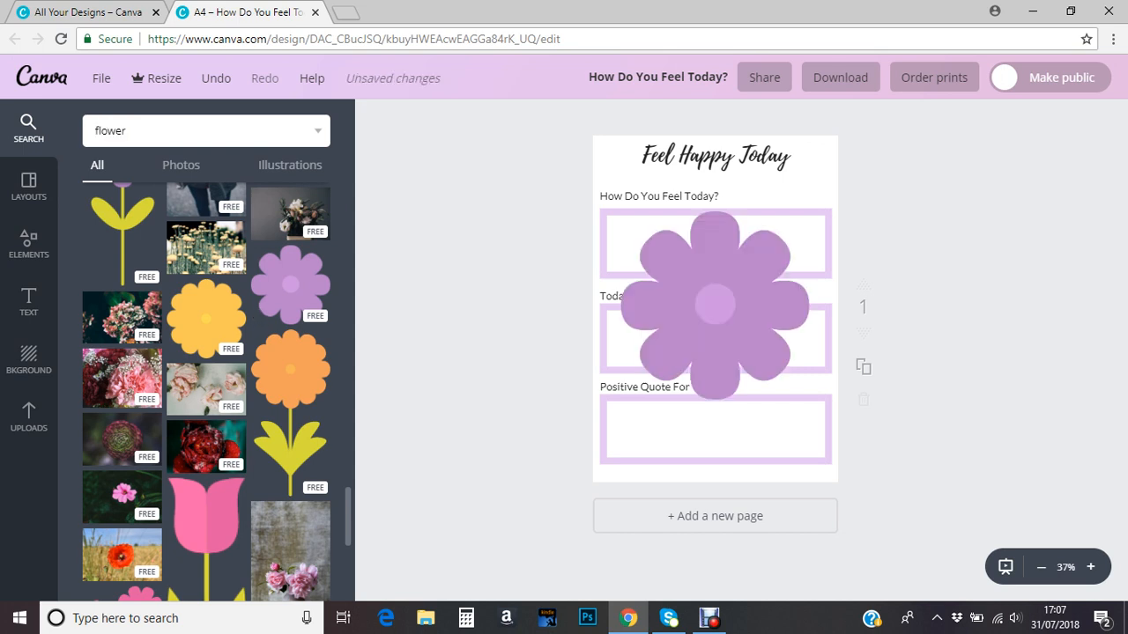
left_click(291, 284)
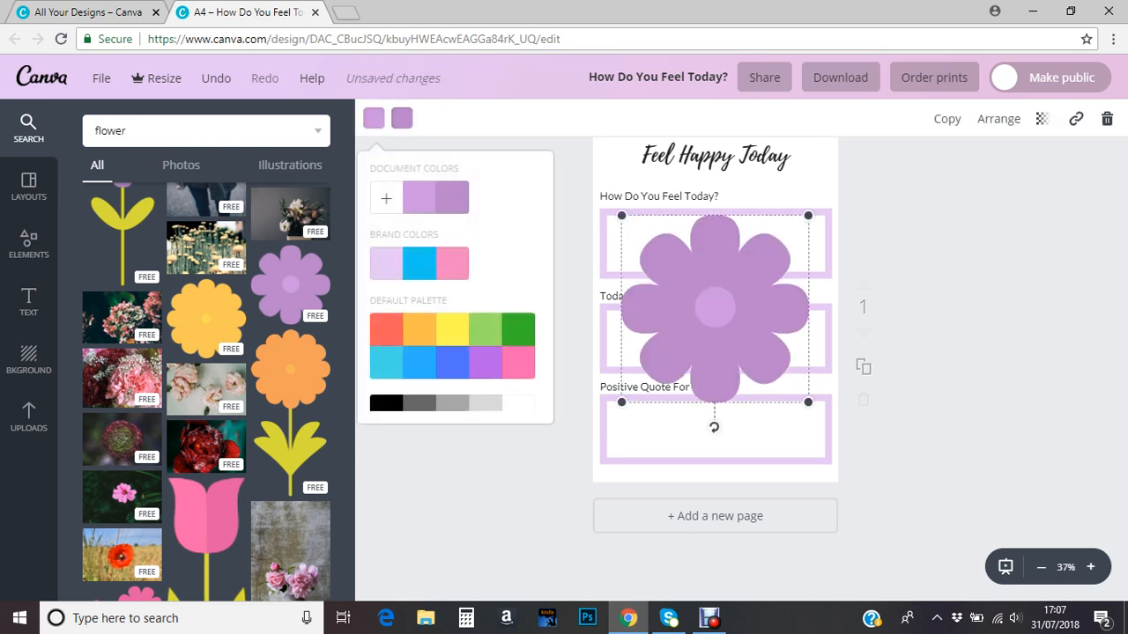
Recolour the flower's centre to dusty pink #deabbf and its petals to the pink brand colour.
left_click(374, 118)
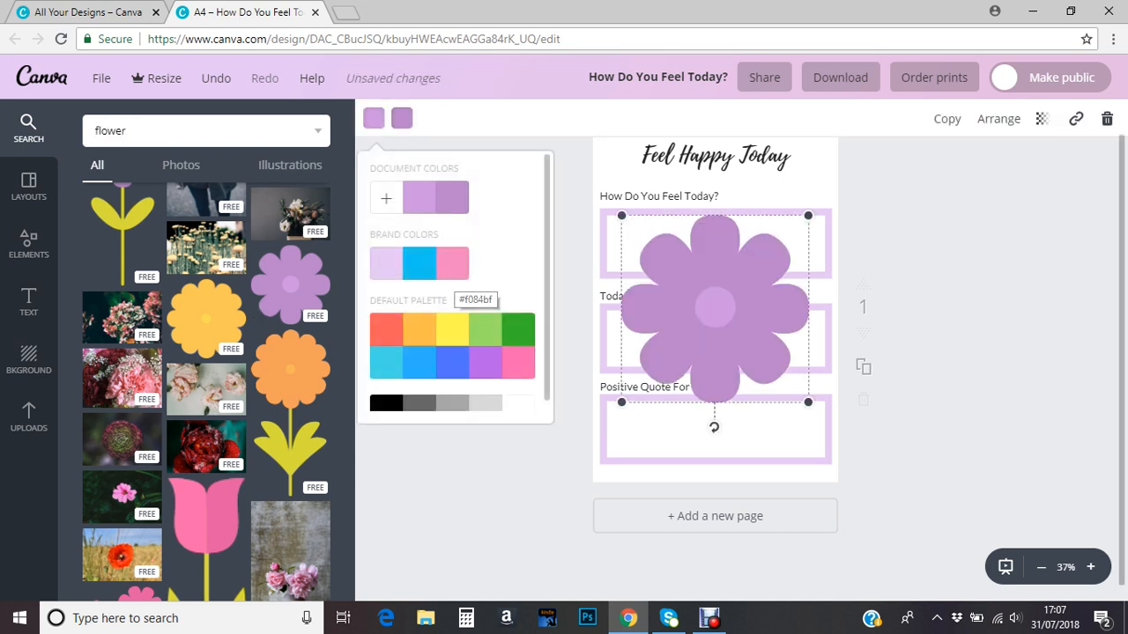
left_click(386, 199)
left_click_drag(486, 268, 497, 285)
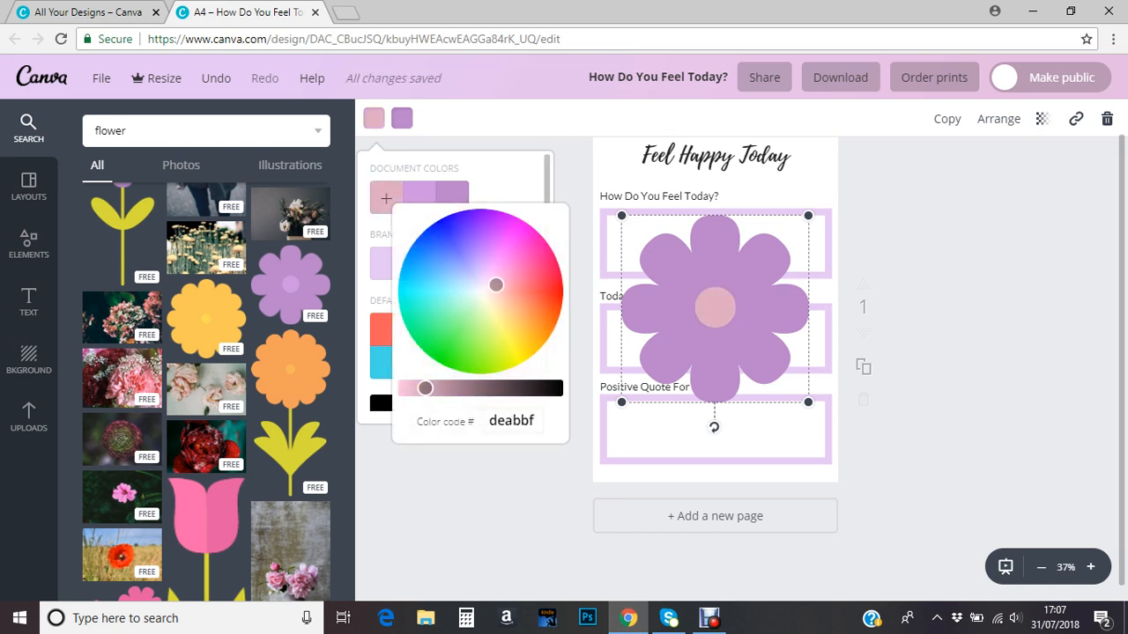
key("Escape")
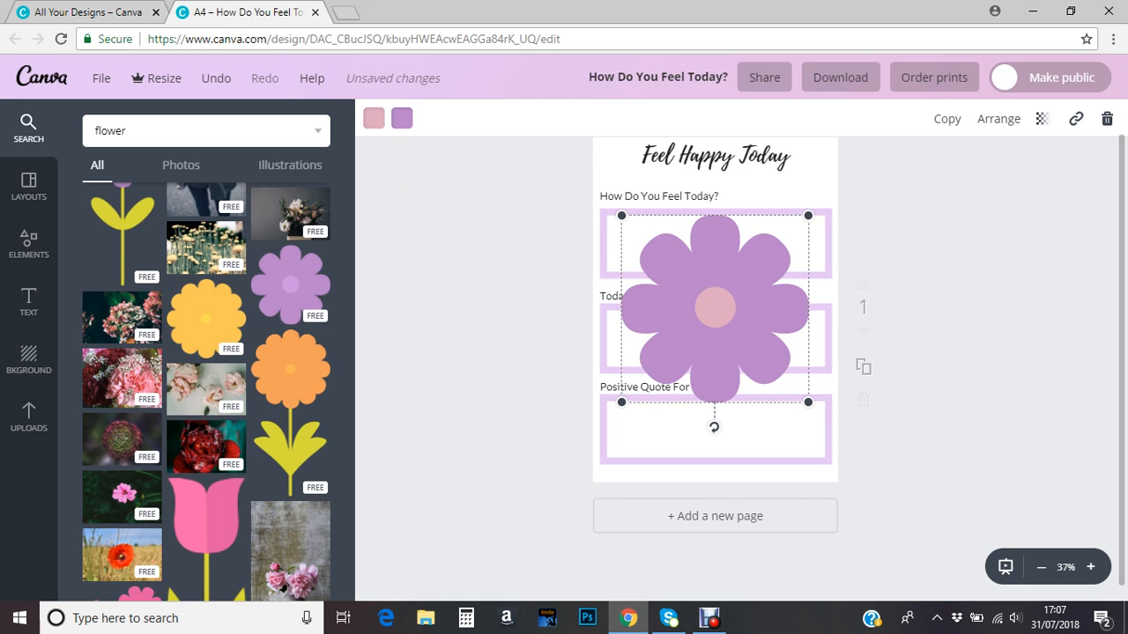
left_click(402, 118)
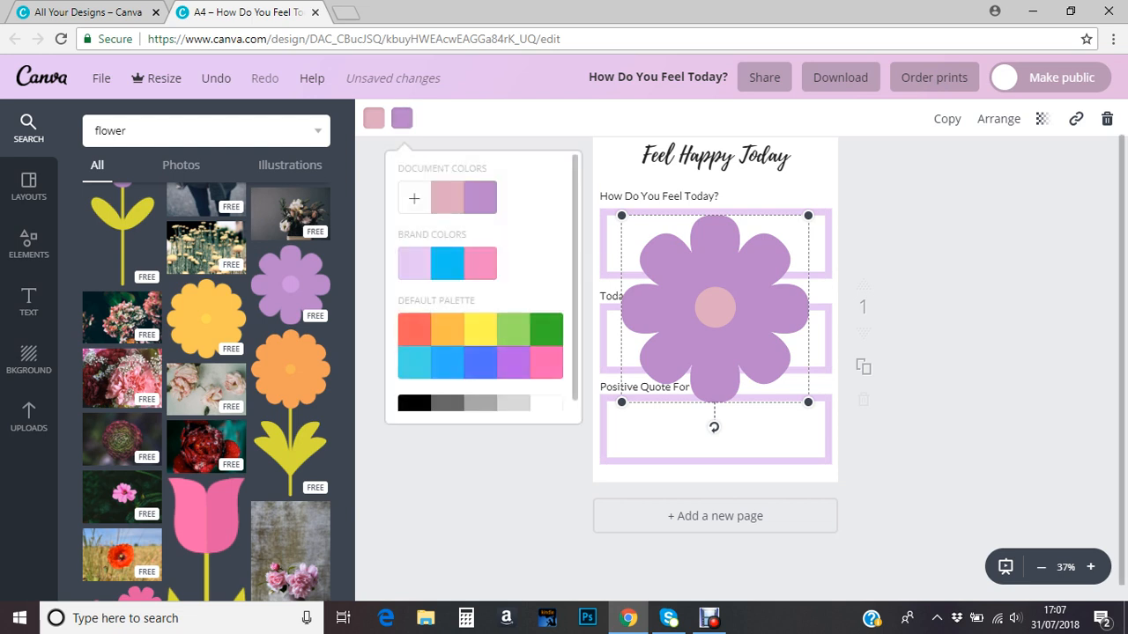
left_click(480, 263)
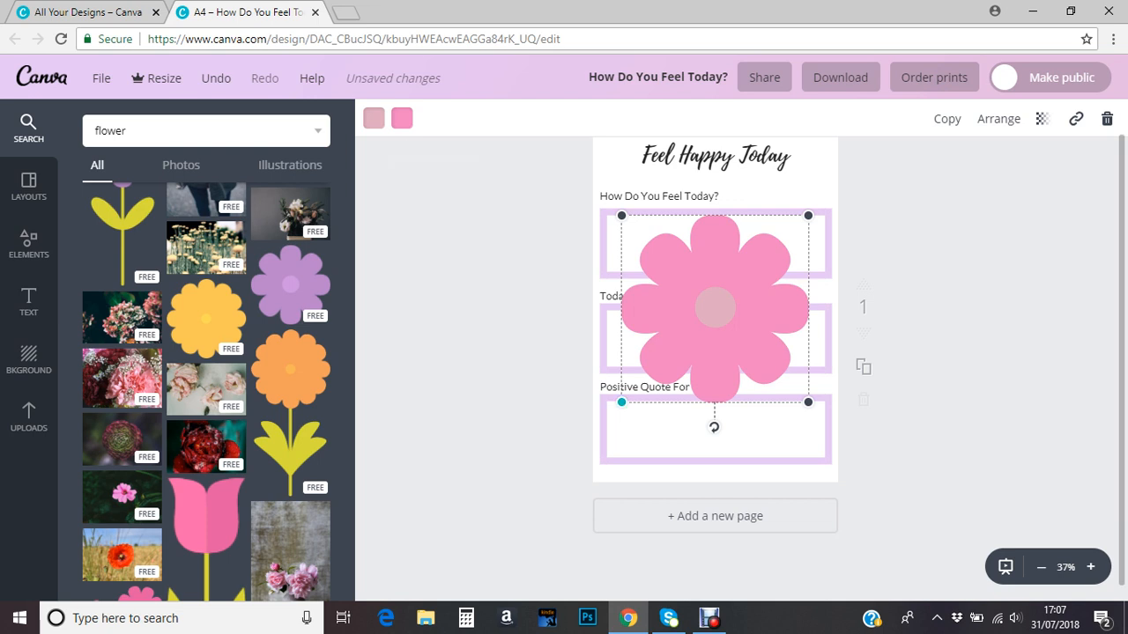
Shrink the pink flower and duplicate it into a cluster of three in the page's upper-right corner, with the corner flower slightly larger.
left_click_drag(621, 402, 802, 171)
key("ctrl+d")
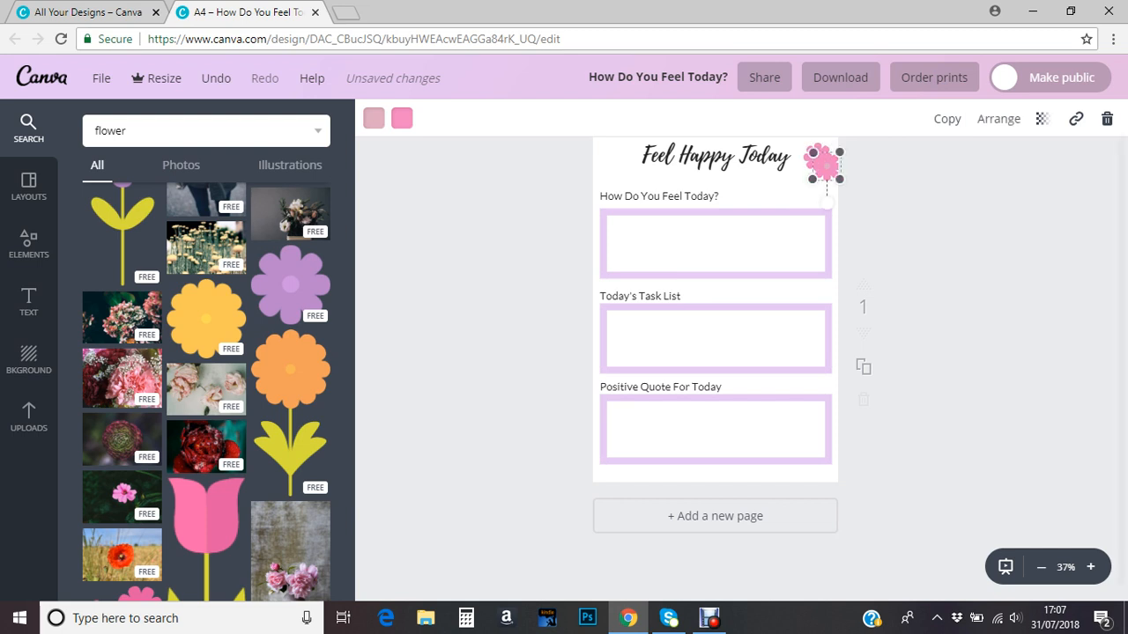
mouse_move(823, 173)
left_mouse_down()
mouse_move(784, 193)
mouse_move(777, 177)
mouse_move(799, 194)
mouse_move(818, 188)
left_mouse_up()
left_click(947, 118)
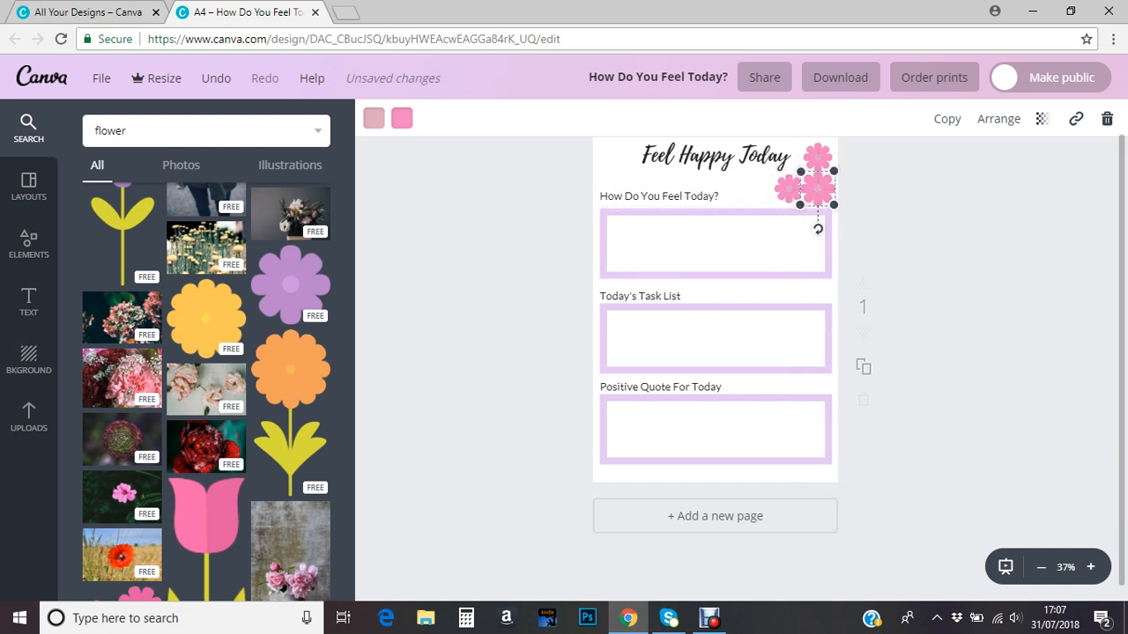
key("Escape")
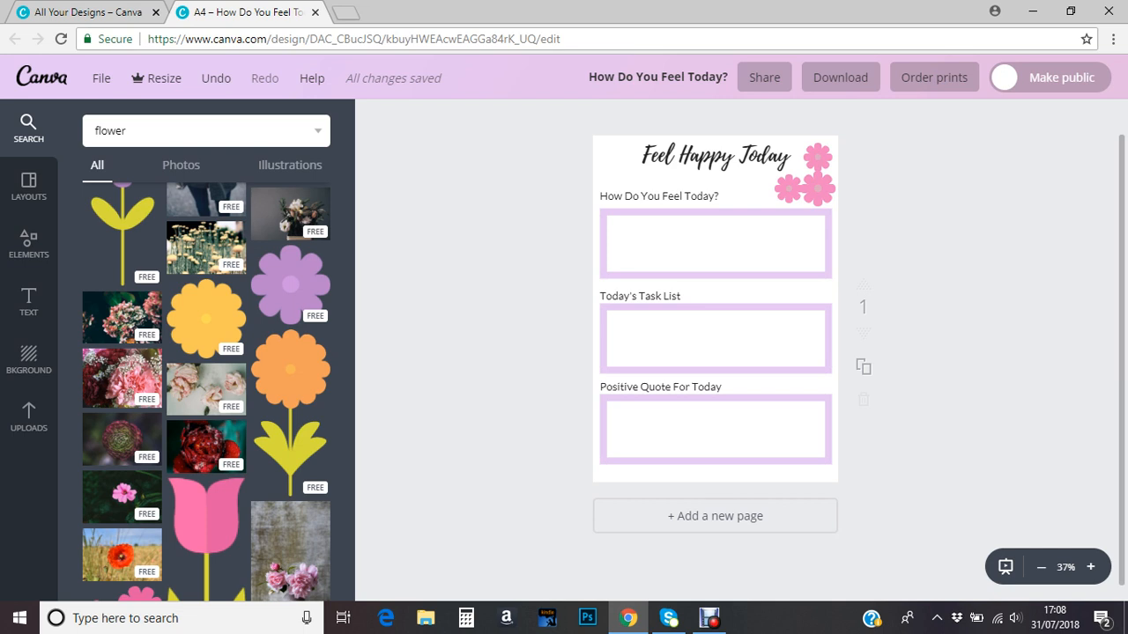
mouse_move(710, 618)
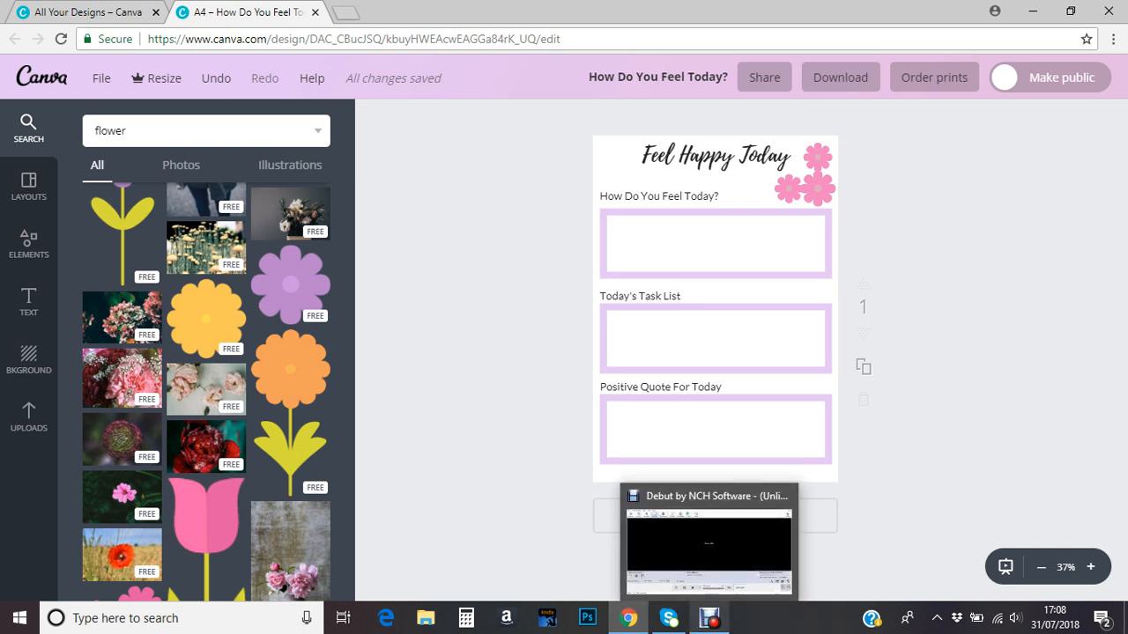